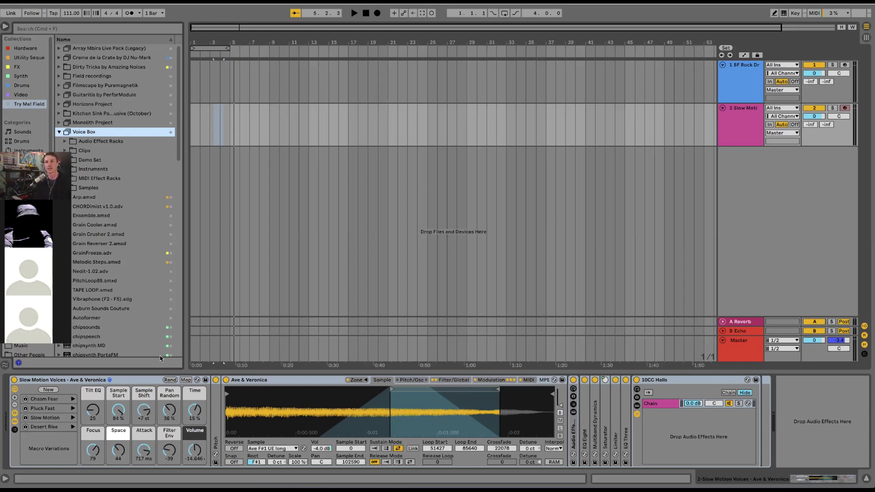
View the Voice Box pack's default lesson, check its Vocal Instruments page and the MIDI Effect Racks folder, and close the lesson.
right_click(86, 135)
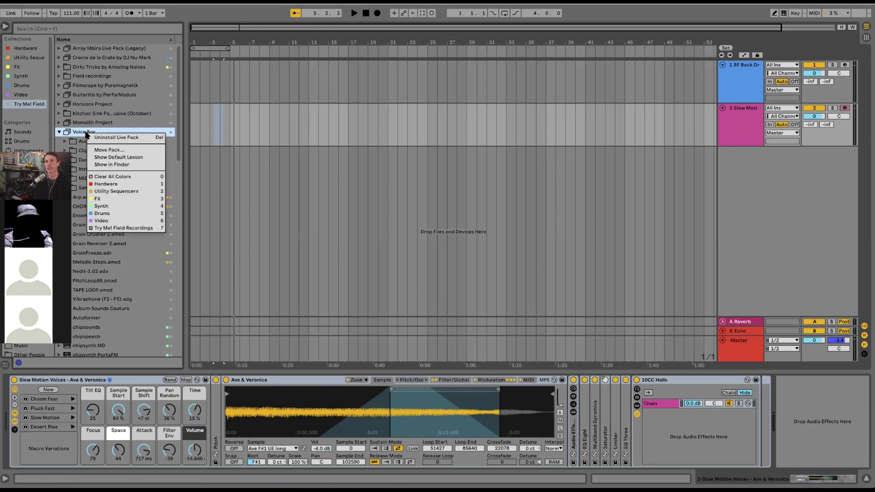
click(108, 158)
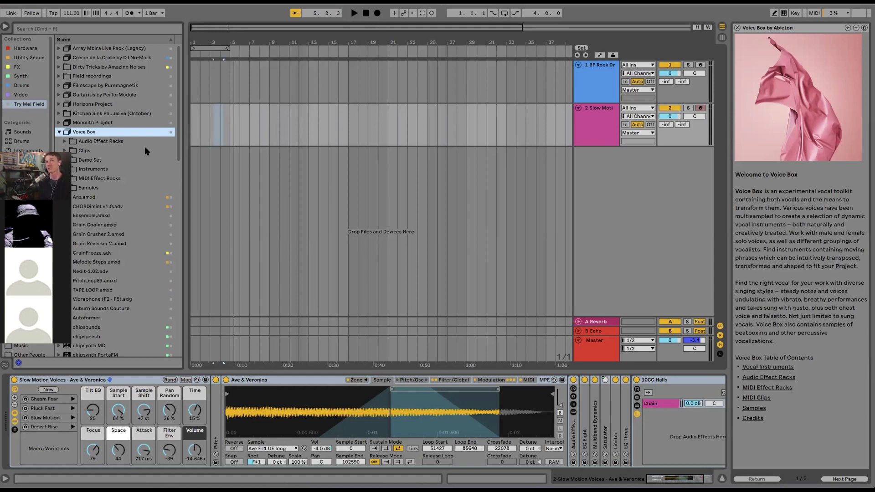
click(100, 179)
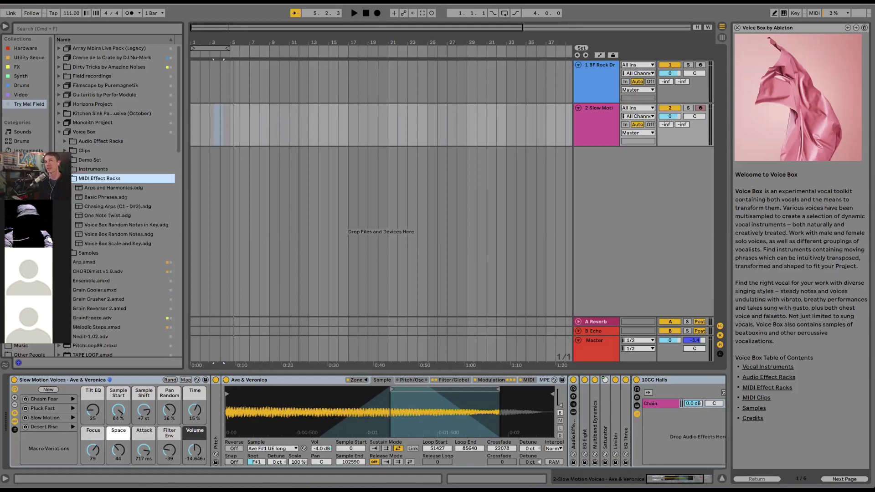
click(74, 176)
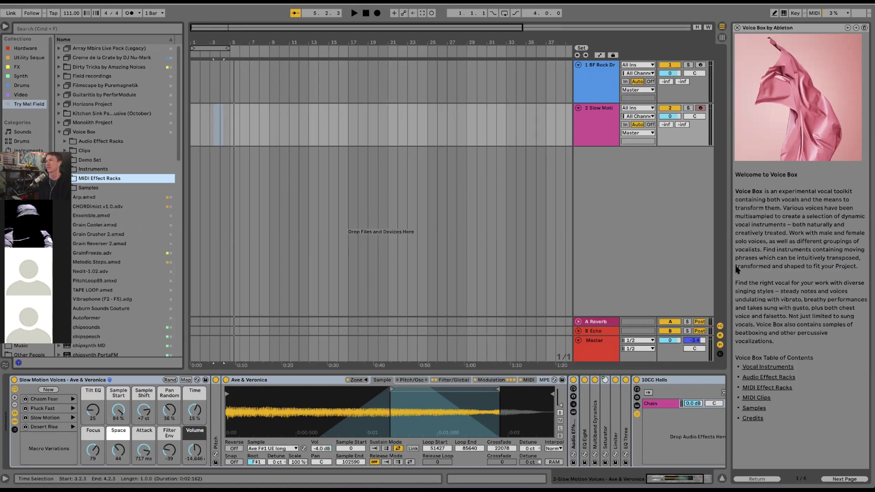
click(836, 480)
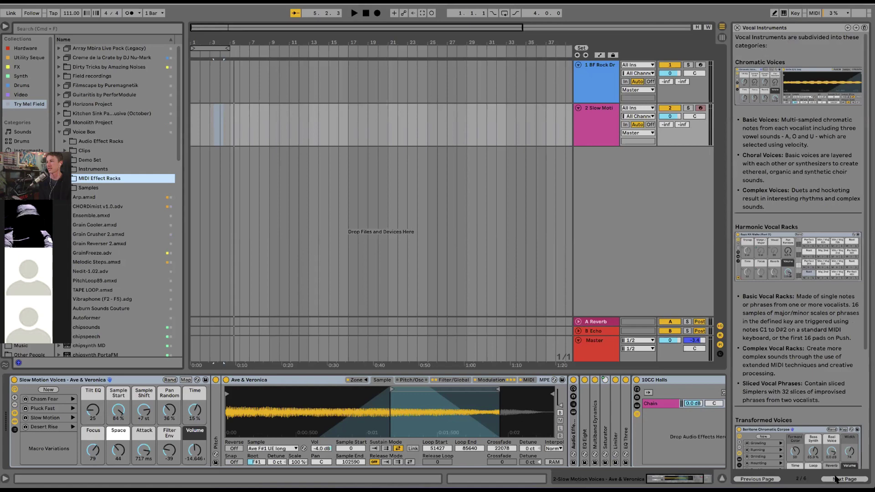
click(757, 480)
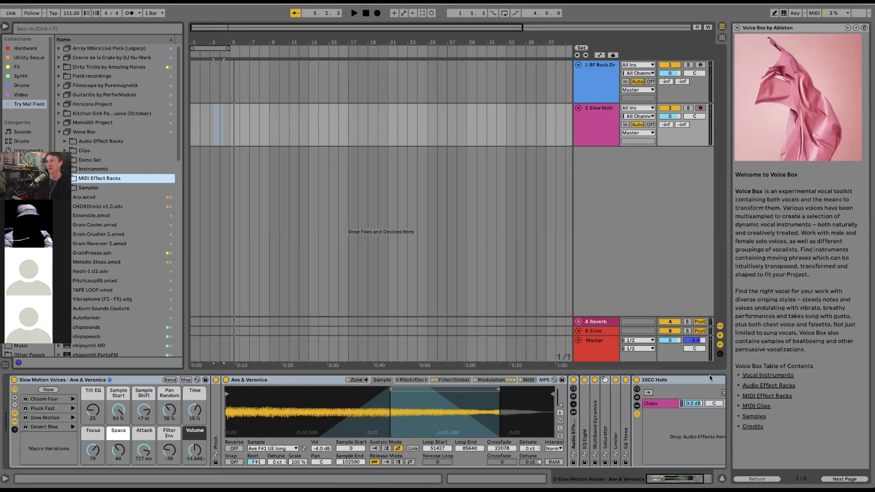
click(737, 28)
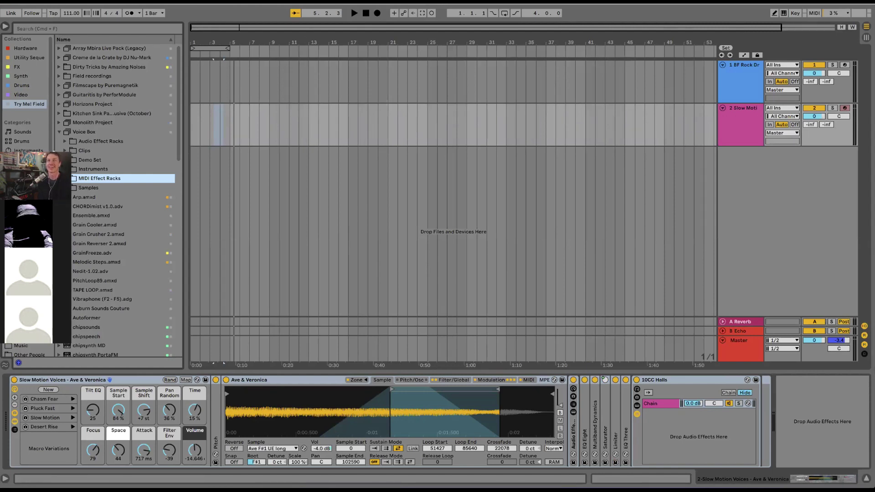
Show the contents of Voice Box's Instruments folder and randomize the macros of the Slow Motion Voices rack twice.
click(93, 379)
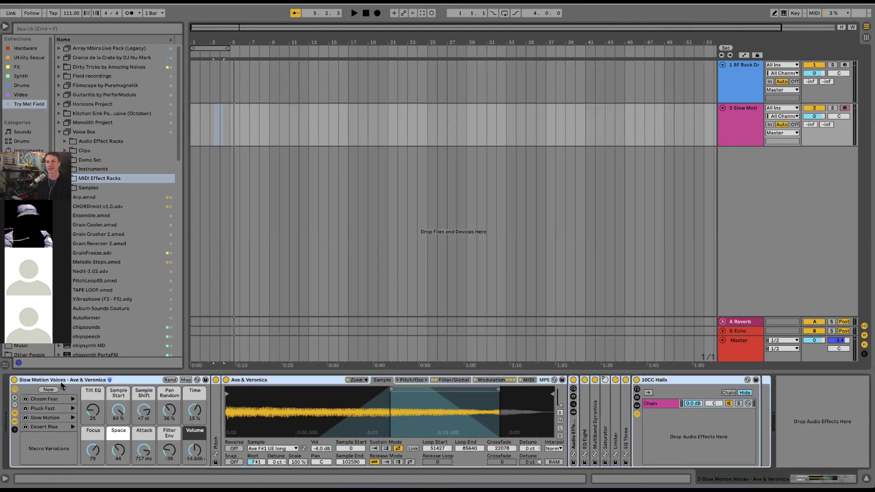
click(93, 169)
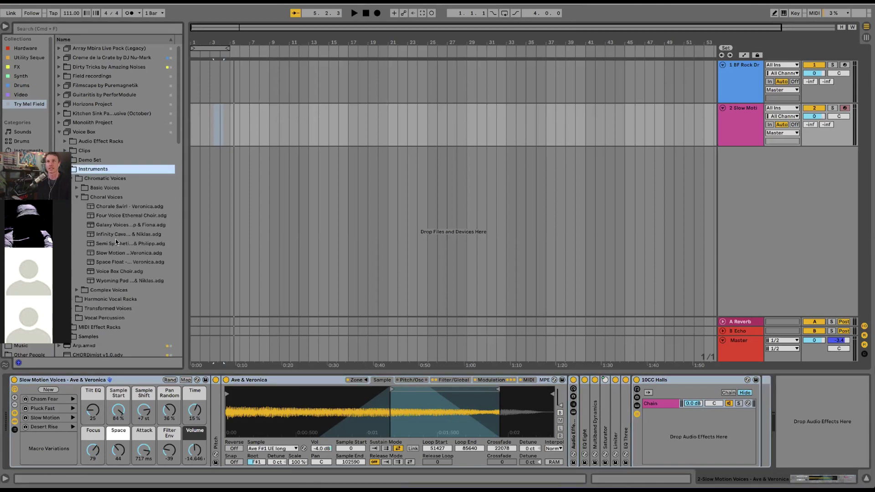
click(68, 382)
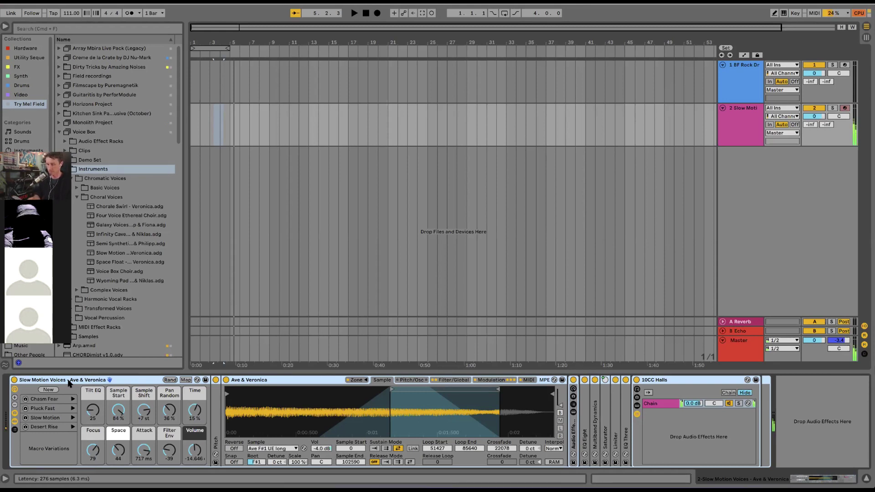
click(175, 381)
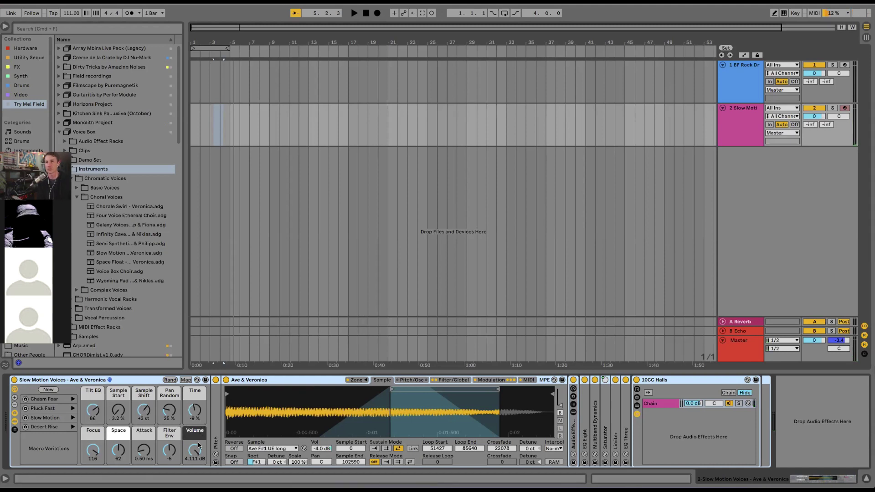
click(170, 379)
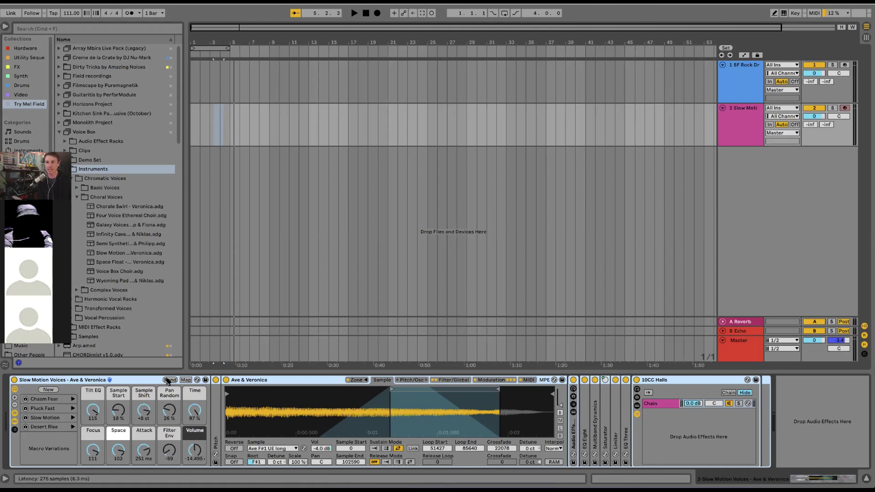
Exclude the rack's Volume macro from randomization and set it to 0 dB.
right_click(194, 456)
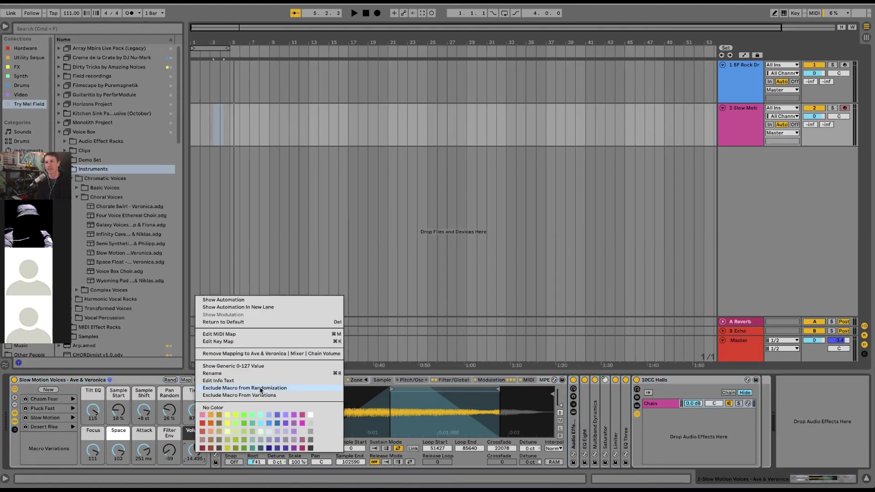
click(261, 390)
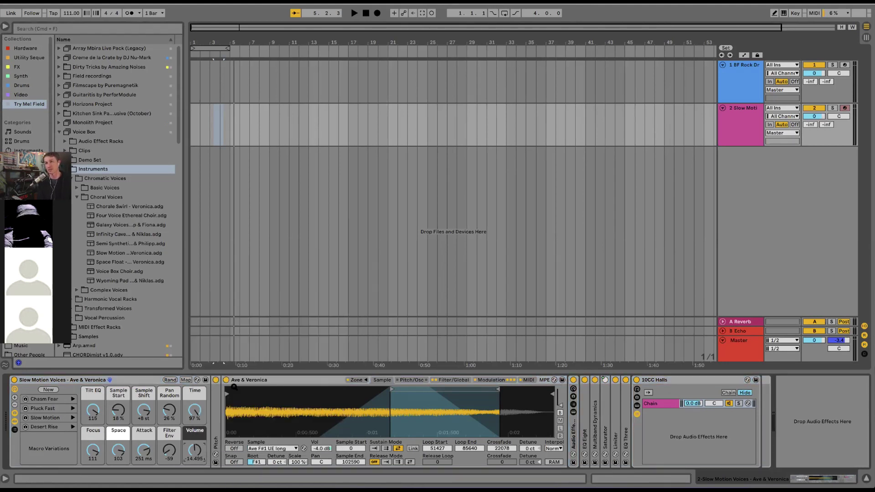
drag(196, 458, 199, 458)
text(0)
key(Return)
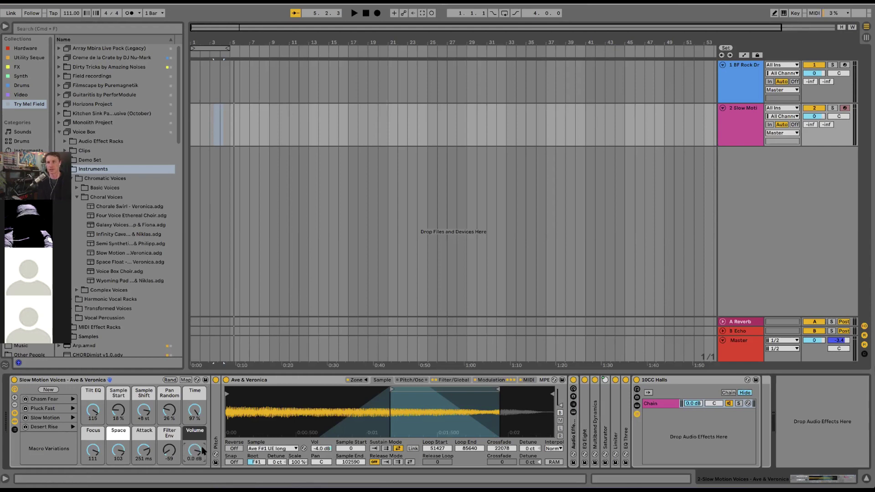
Randomize the rack's macros once more with Volume excluded.
click(171, 381)
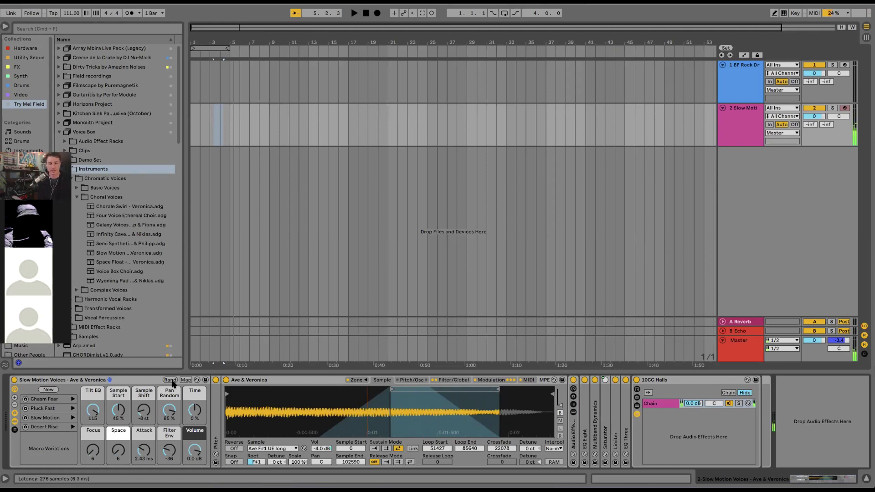
key(super+comma)
click(356, 143)
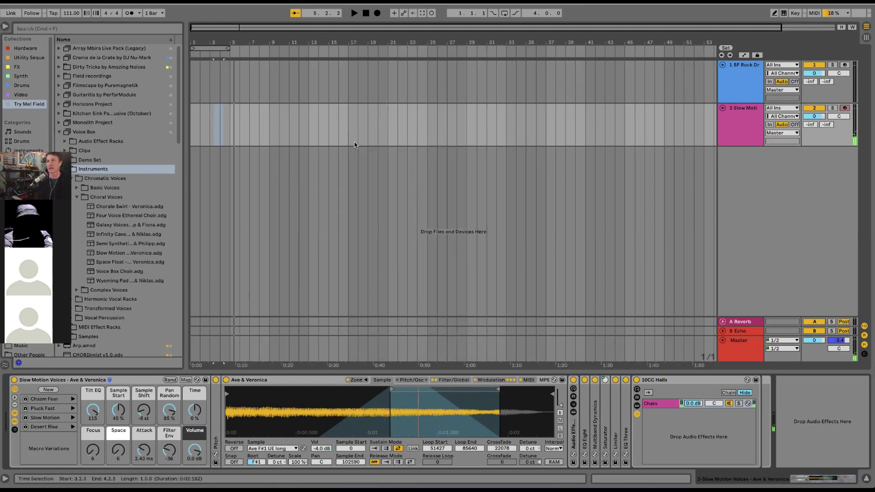
Audition the rack's macro variations Chasm Fear, Pluck Fast, Slow Motion and Desert Rise, ending on Chasm Fear.
click(71, 400)
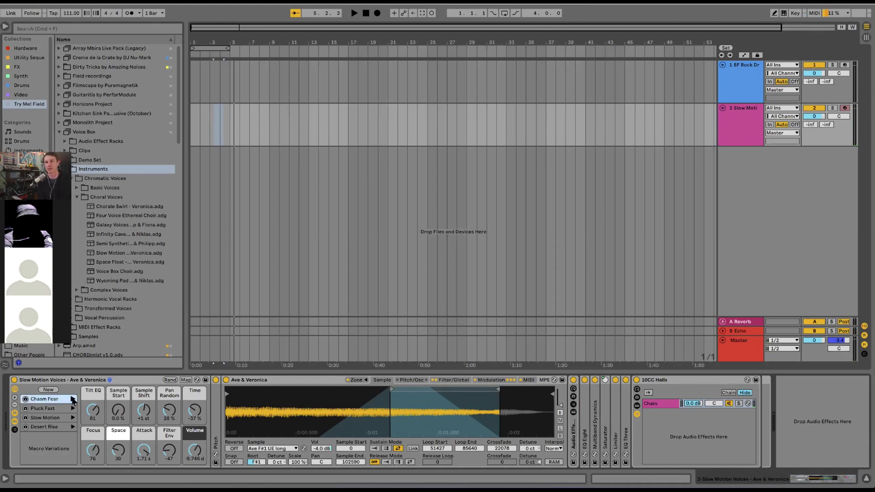
click(73, 409)
click(72, 418)
click(72, 427)
click(73, 418)
click(73, 400)
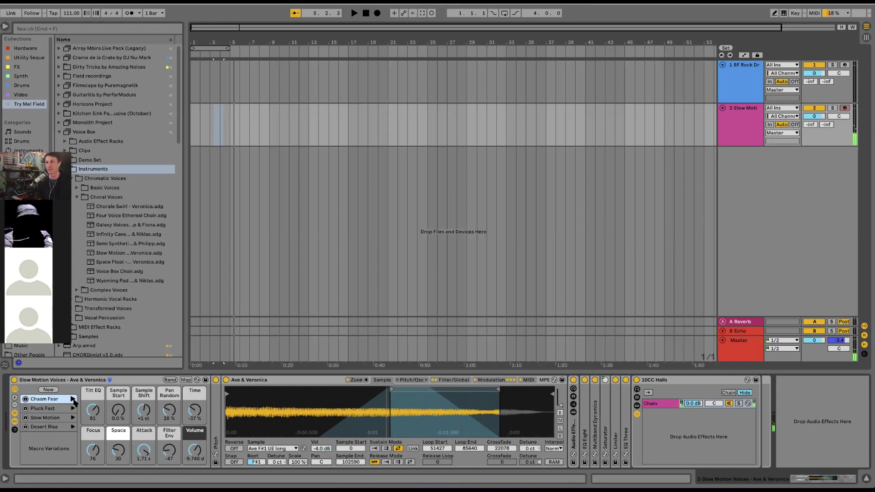
Examine the key zones of the multisampled voices in the Ave & Veronica Sampler and close the zone editor.
click(366, 380)
scroll(510, 318, down, 10)
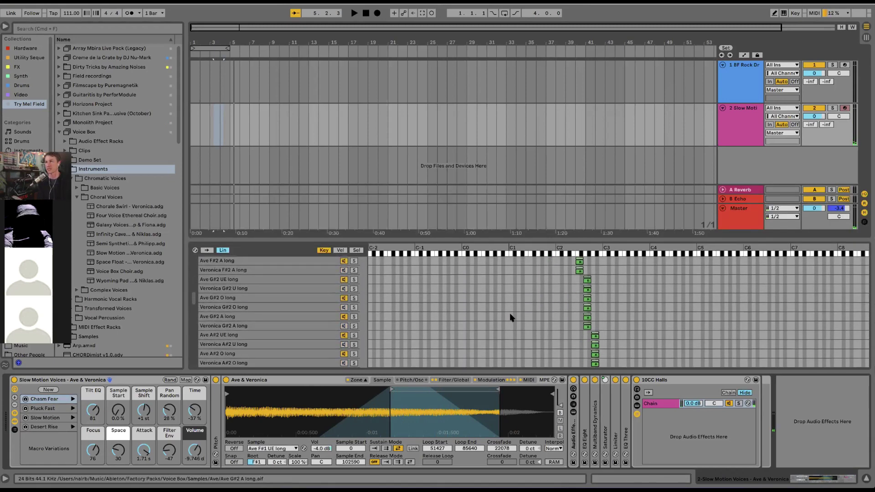
scroll(510, 318, up, 12)
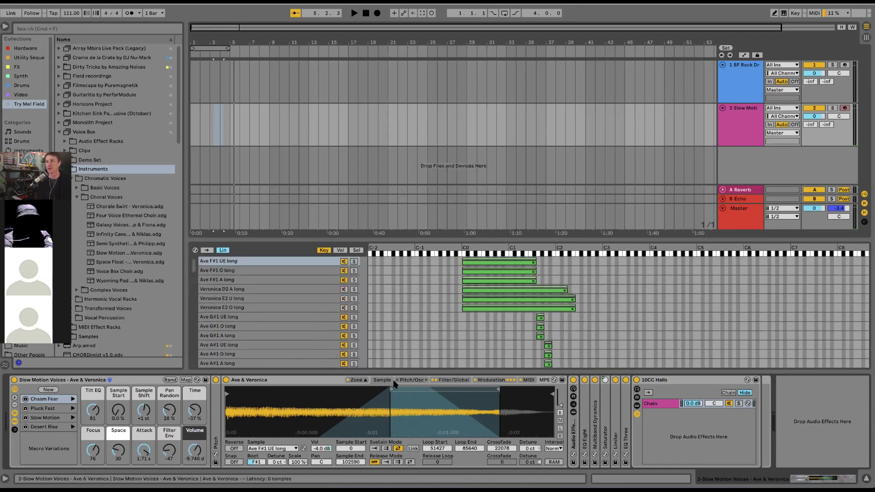
click(366, 380)
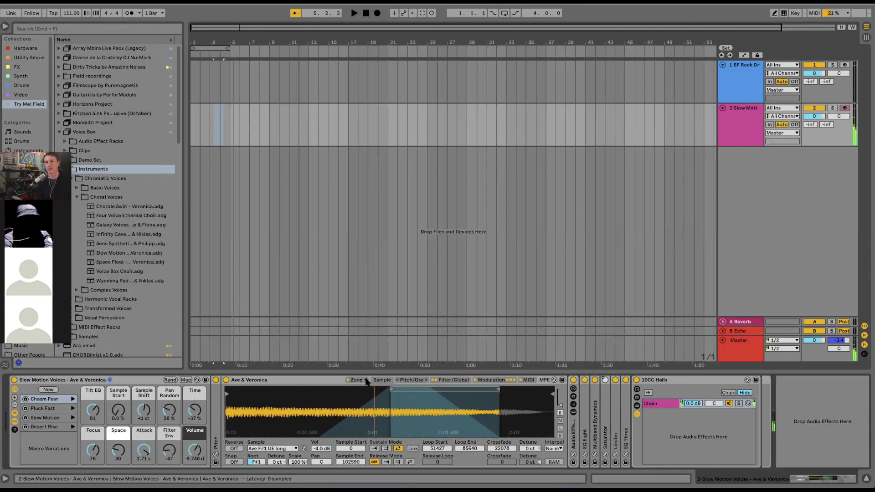
Compare the Pluck Fast, Slow Motion and Desert Rise macro variations and recall Pluck Fast.
click(73, 408)
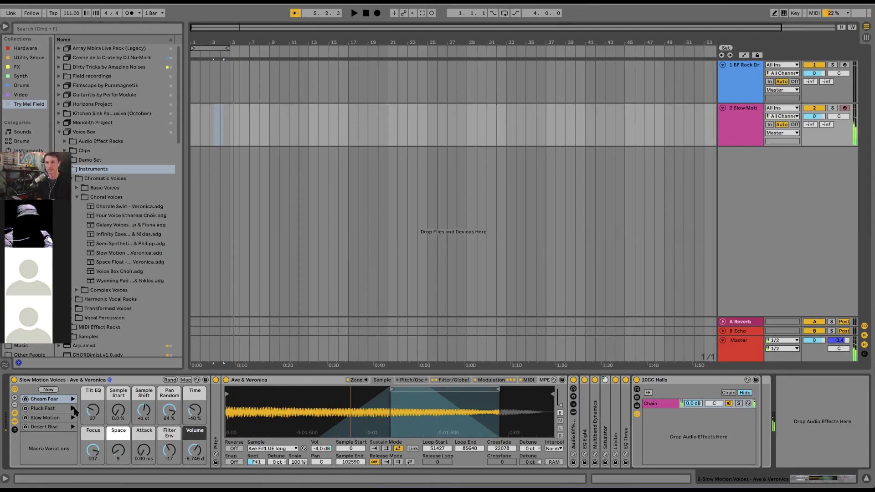
click(73, 417)
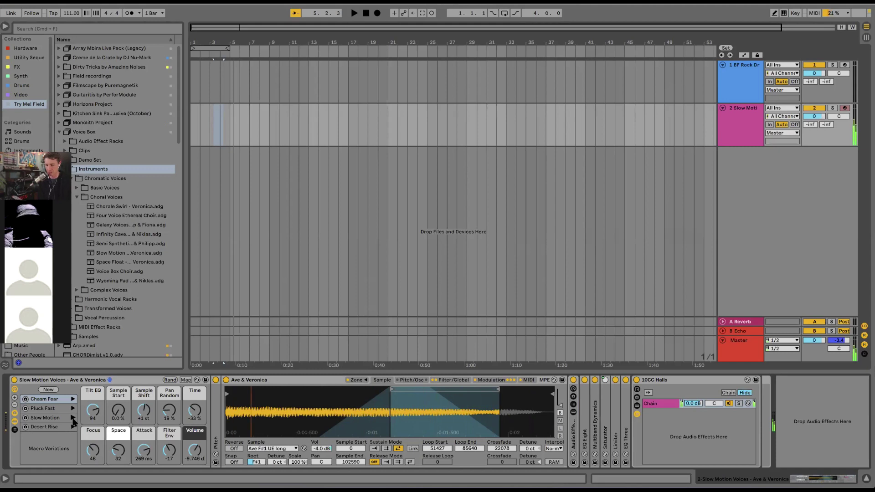
click(73, 427)
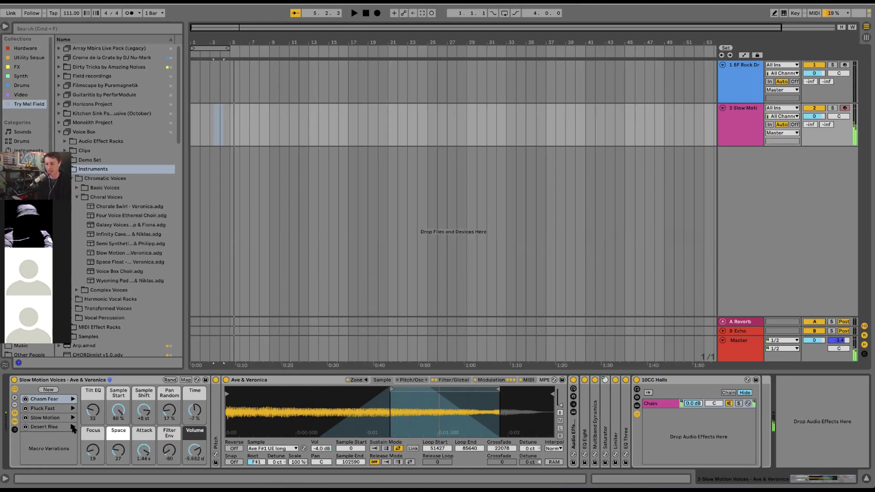
click(74, 409)
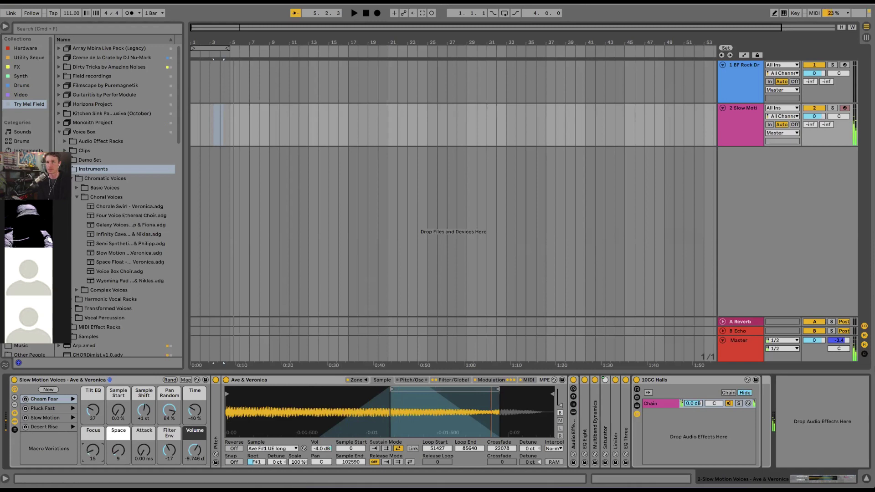
Set the rack's Focus to 29, Time to 8 %, Sample Shift to +7 st and Space to 3, and the Sampler's volume envelope release to 2.49 s.
drag(95, 451, 97, 450)
drag(195, 410, 148, 411)
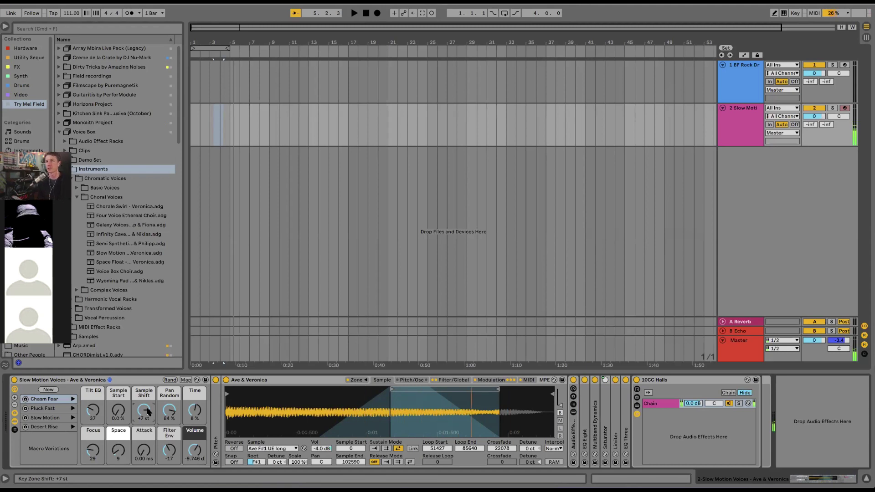
click(453, 380)
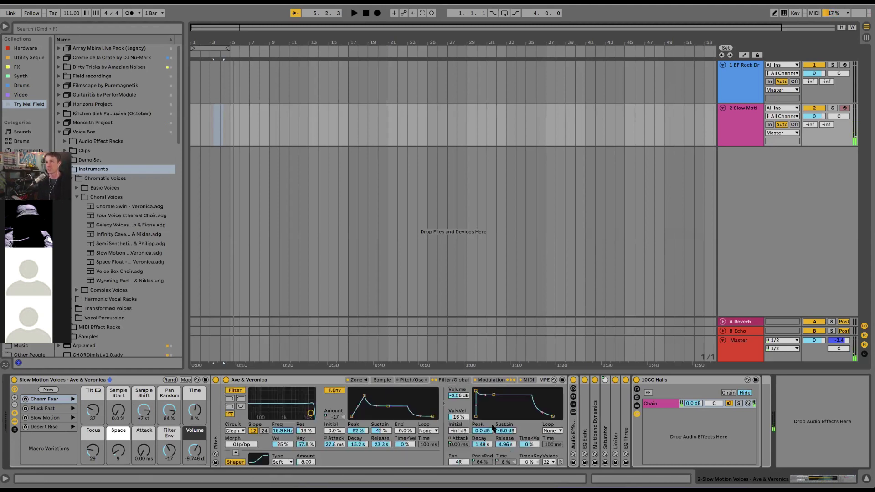
click(501, 445)
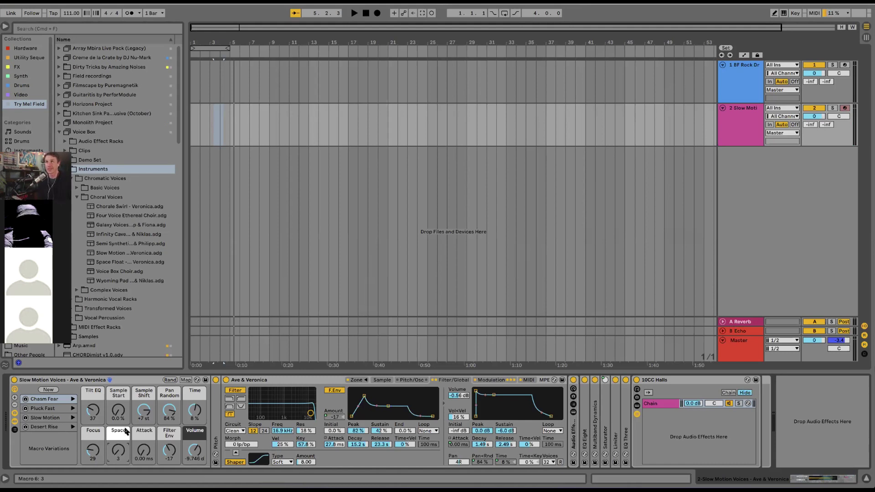
Stop the transport, switch to Session View and capture the played MIDI as a clip on the Slow Motion Voices track.
click(366, 12)
key(Tab)
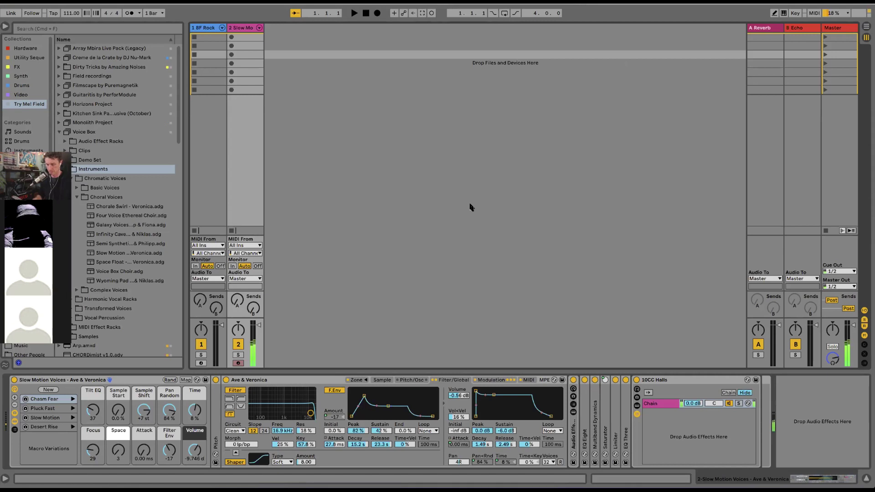
click(422, 14)
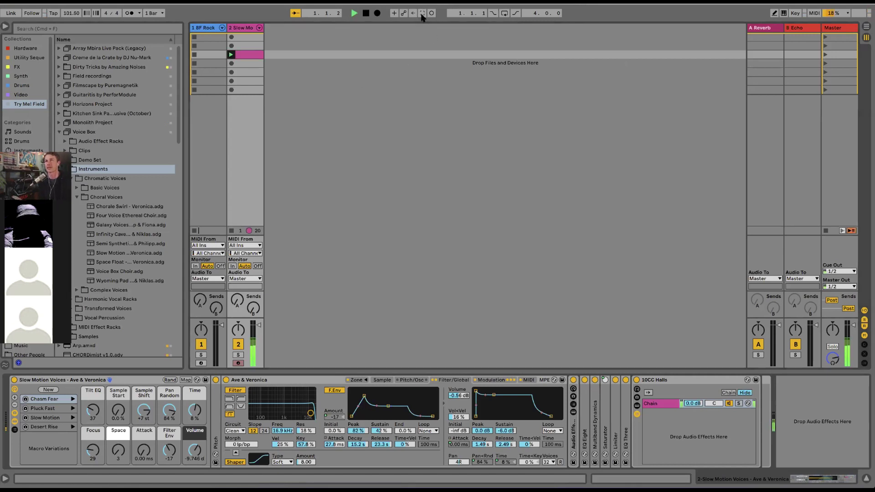
Open the captured clip, select all its notes and compress them in time by moving the end stretch marker to about 4.4.
click(254, 55)
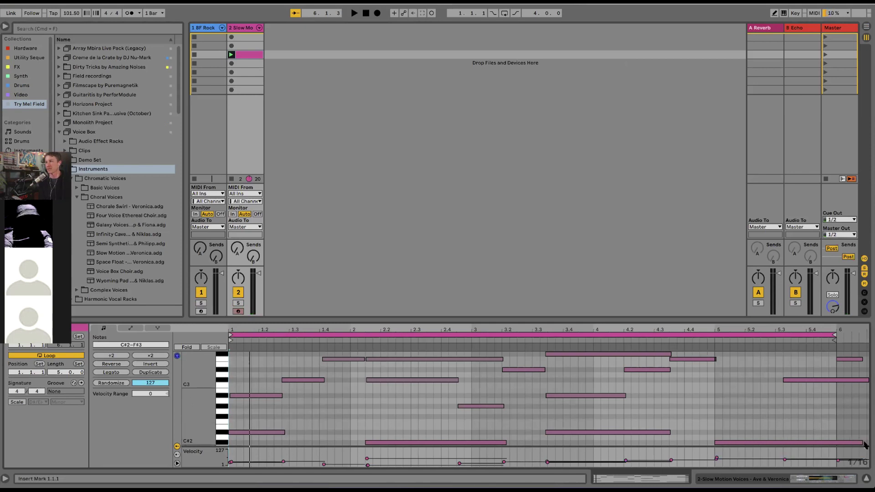
drag(865, 444, 858, 355)
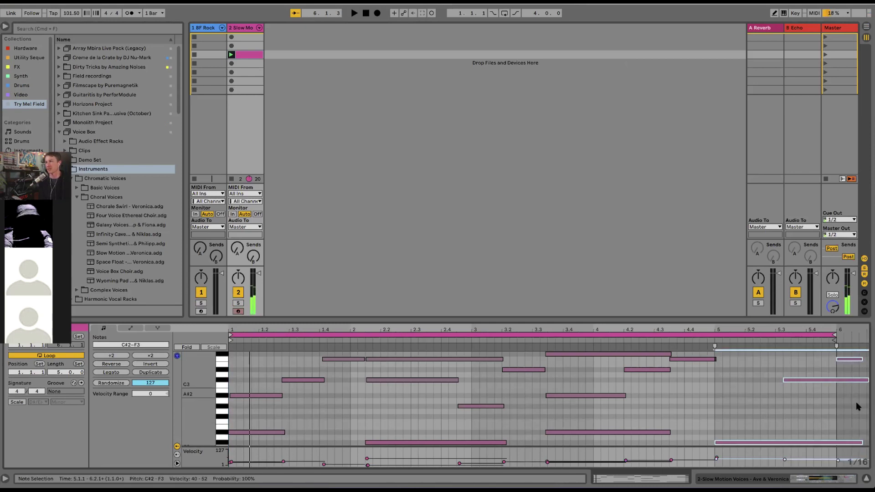
key(super+a)
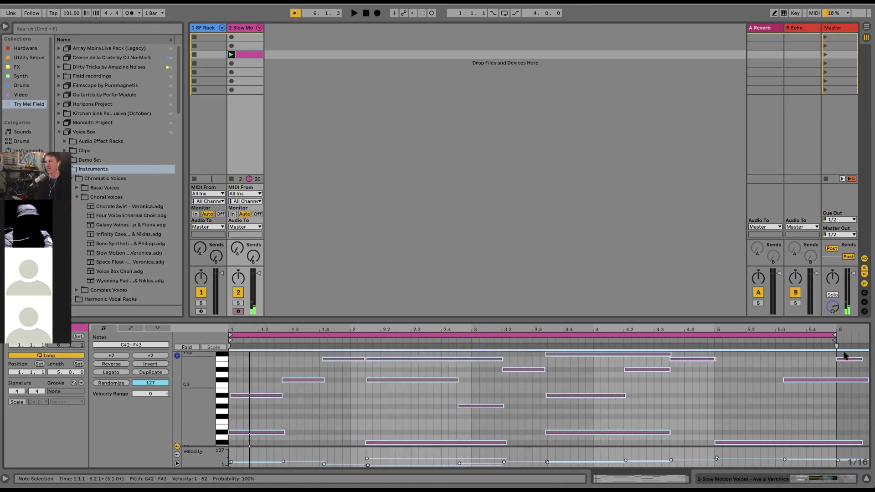
mouse_move(834, 345)
mouse_down()
mouse_move(686, 363)
mouse_move(683, 346)
mouse_up()
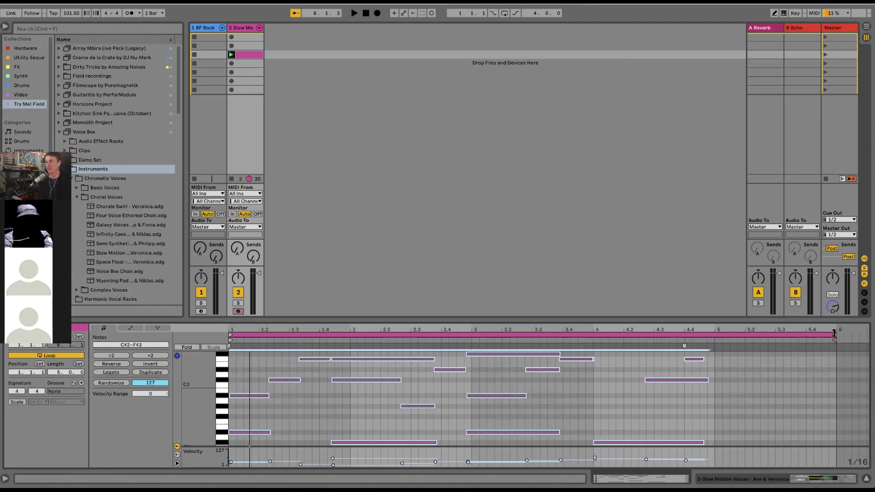
Shorten the clip's loop to 4 bars and align the chord near the start of bar 3 to 3.1.1.
mouse_move(834, 333)
mouse_down()
mouse_move(704, 336)
mouse_move(714, 336)
mouse_up()
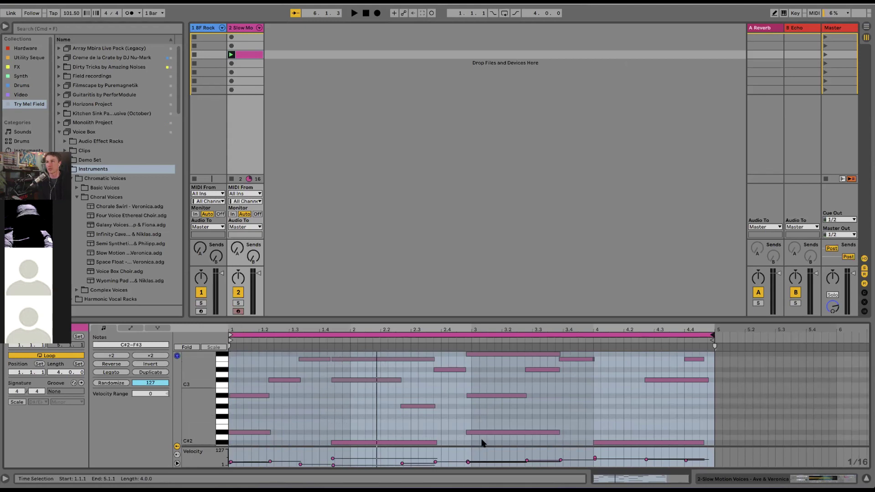
drag(482, 442, 472, 359)
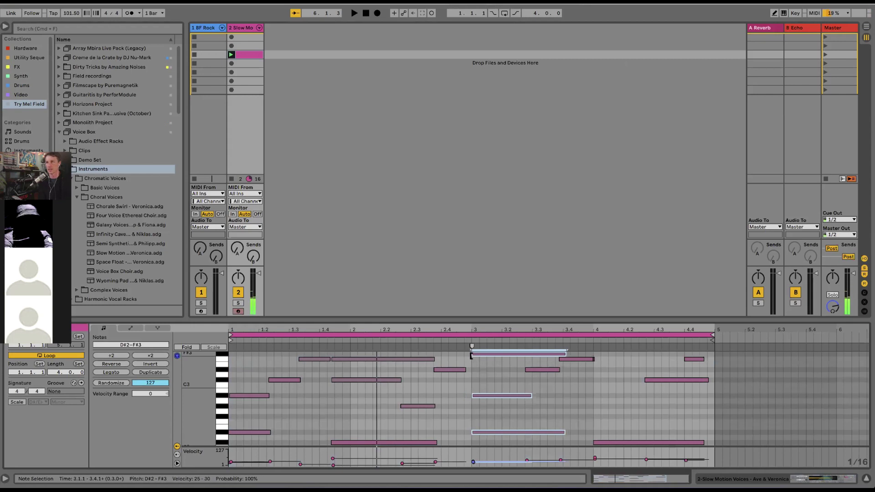
key(super+u)
Move the five notes starting just before bar 2 later as a group so that they begin at 2.1.1.
click(446, 436)
drag(446, 437, 362, 365)
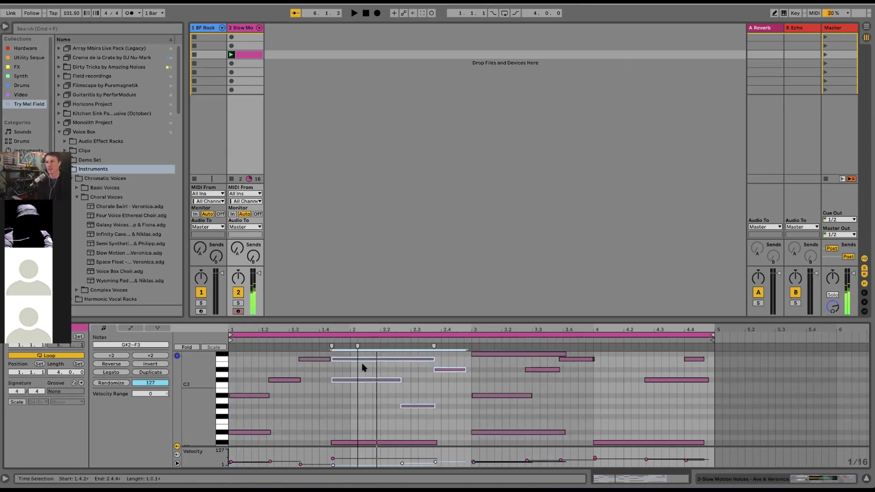
click(329, 377)
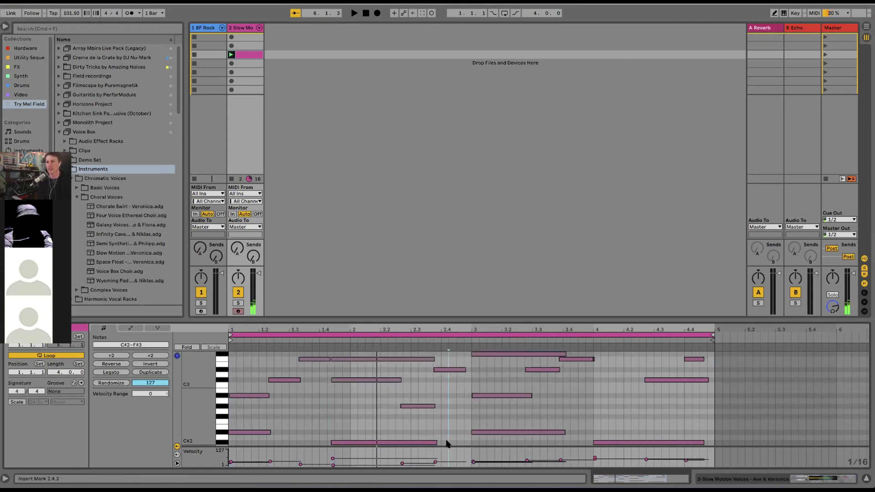
drag(467, 441, 331, 351)
key(super+Right)
key(super+Right)
key(super+Right)
key(super+Right)
key(super+Right)
key(super+Right)
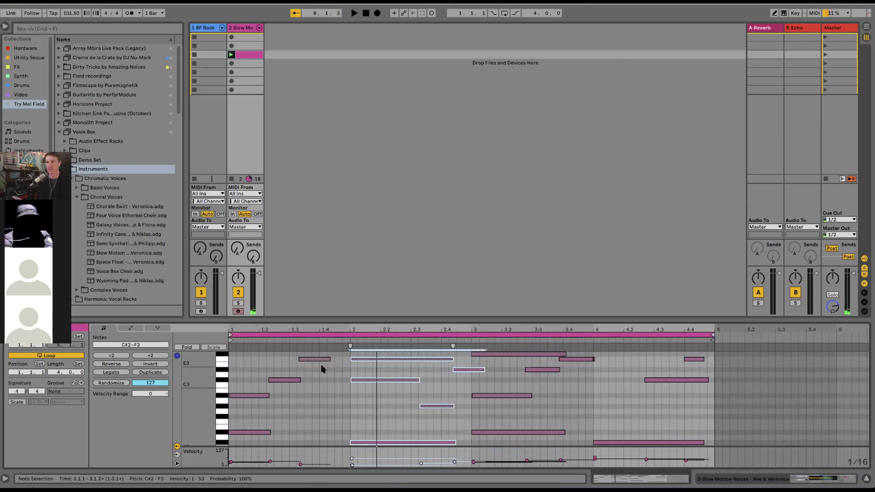
During playback, shift bar 1's C#3 and F3 notes later to about 1.3 and 1.4, and extend the opening D#2 and A#2 notes to about 1.2.4.
key(space)
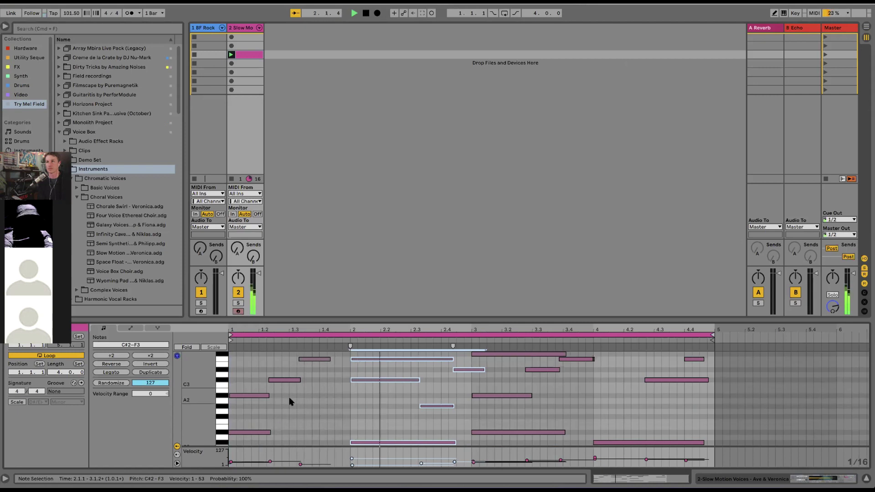
drag(289, 400, 315, 352)
key(super+Right)
key(super+Right)
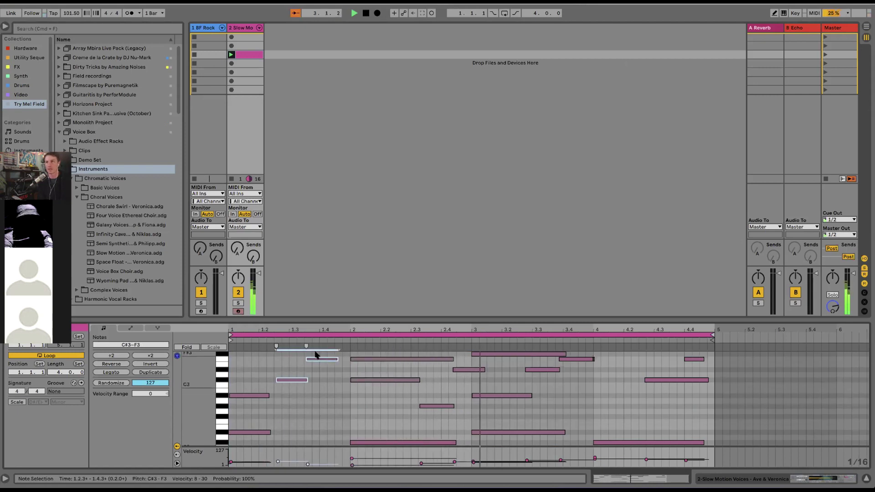
key(super+Right)
key(super+Right)
drag(258, 391, 285, 433)
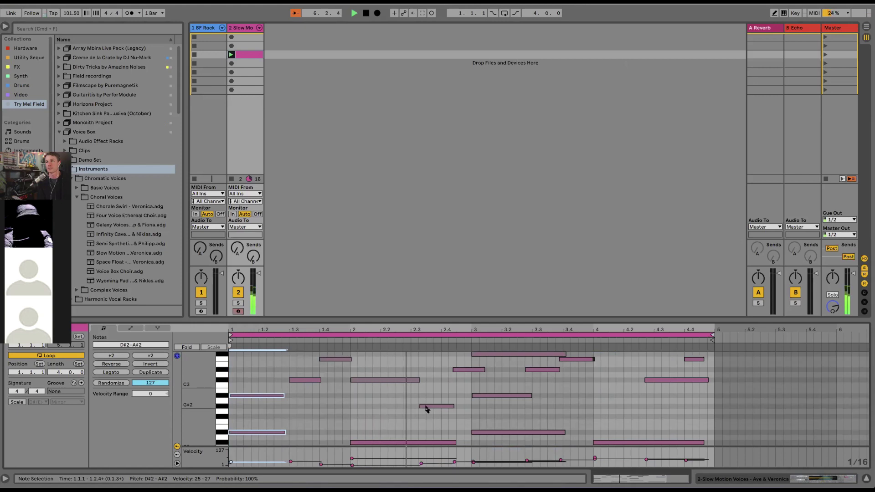
Shift the off-beat single notes in bars 2 to 4 to about 2.3, 2.4, 3.3 and 4.2, and extend the last F3 note back to 4.3.
drag(419, 407, 420, 408)
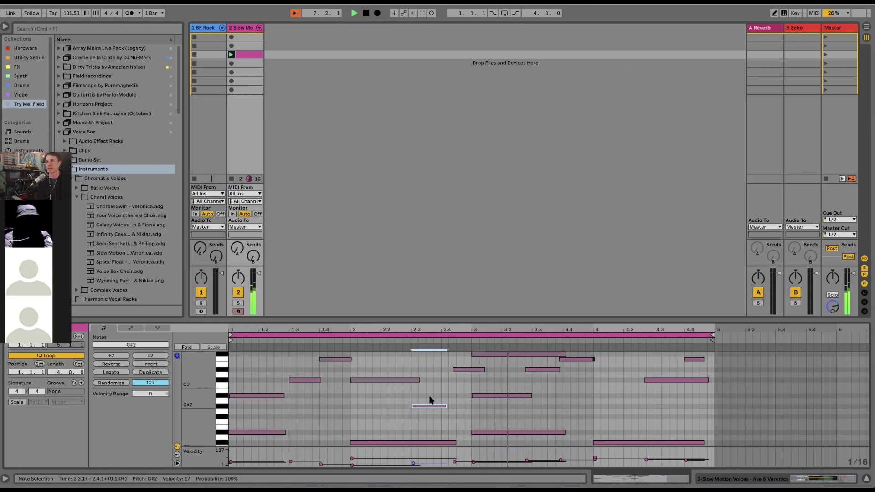
drag(463, 370, 454, 370)
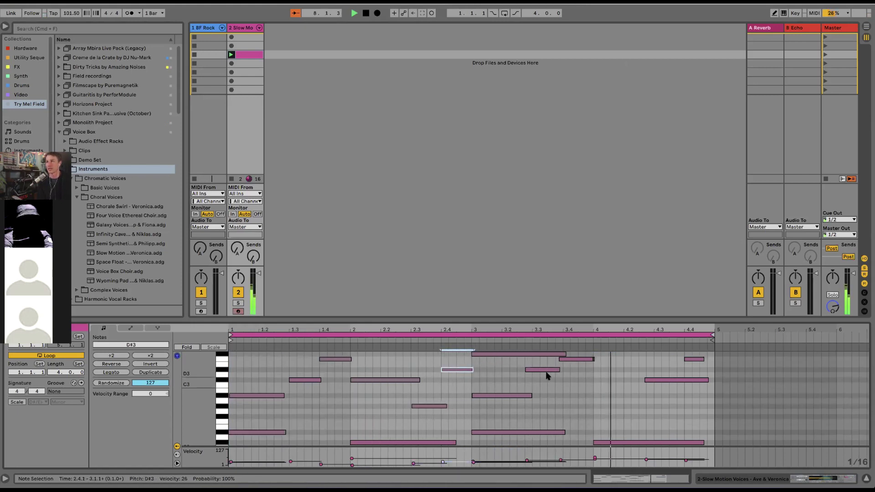
drag(547, 369, 555, 370)
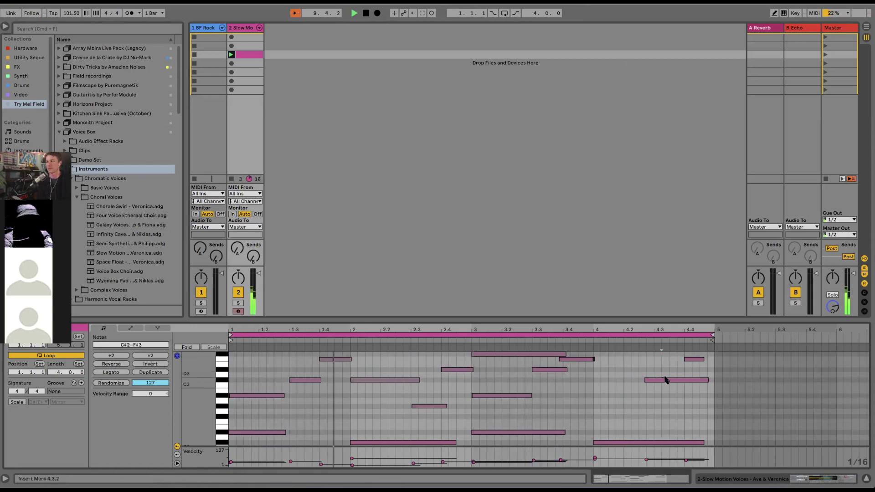
drag(674, 382, 655, 360)
click(685, 362)
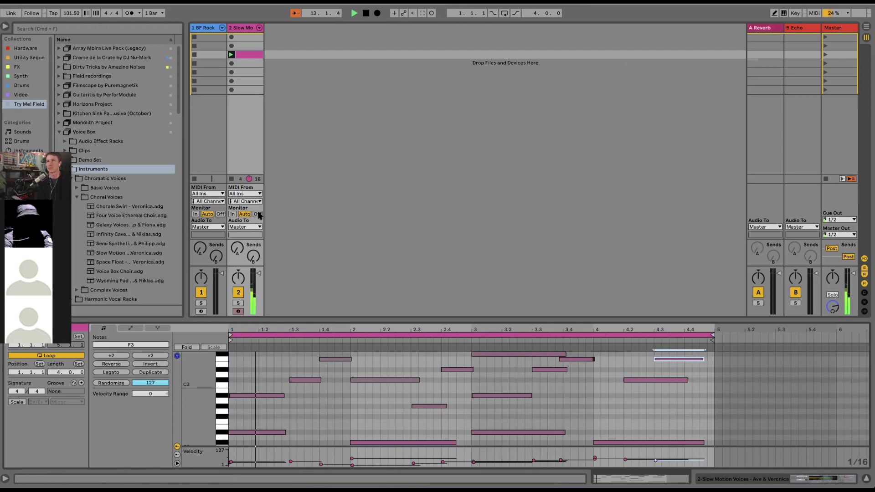
click(247, 432)
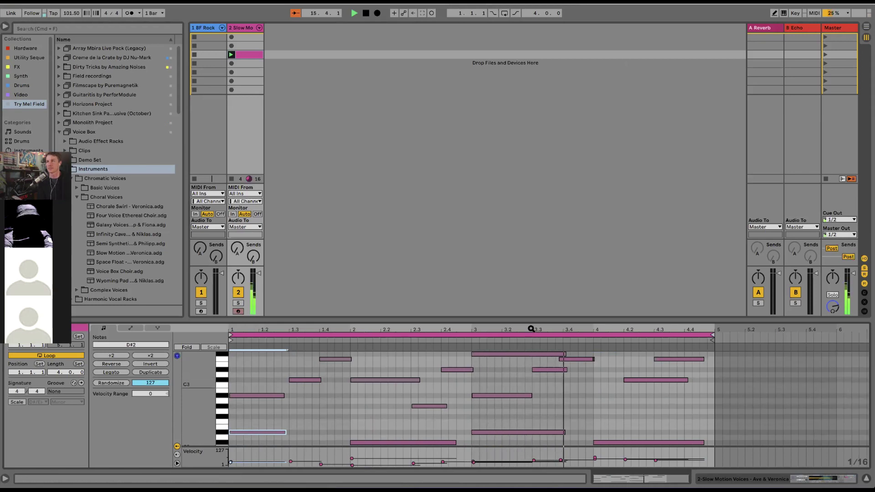
key(z)
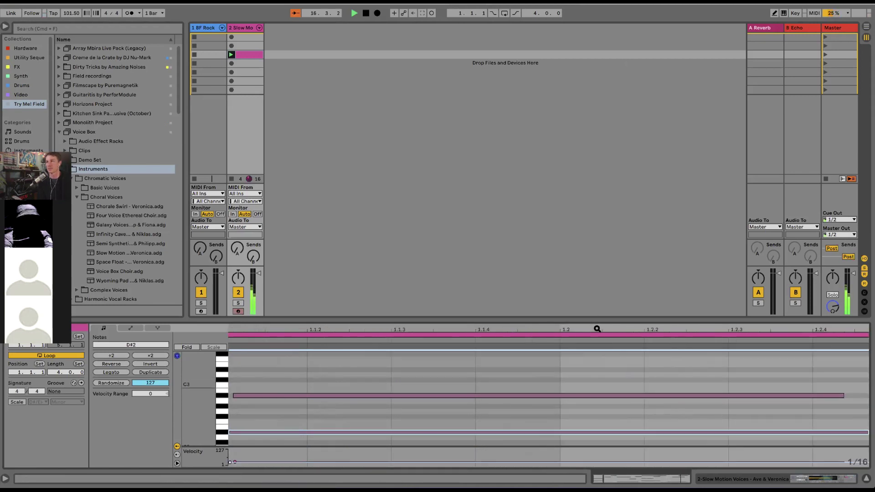
click(593, 356)
key(x)
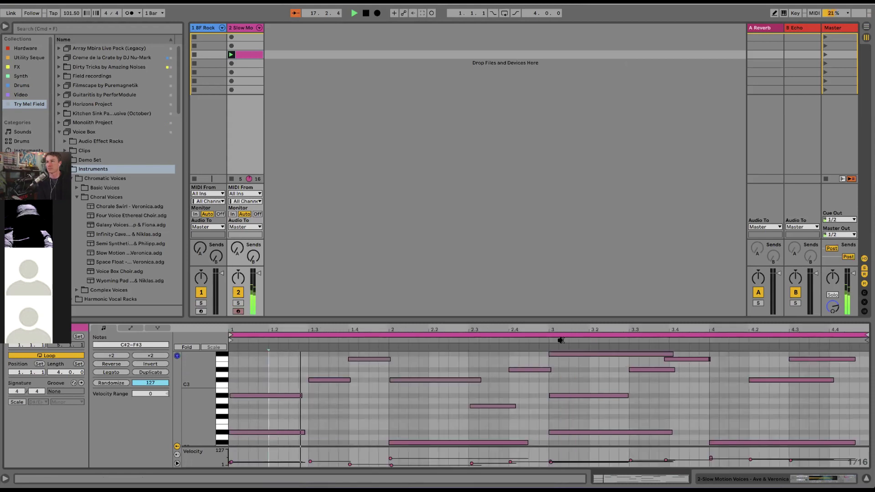
Show the Slow Motion Voices devices and set the Sampler filter to 3.71 kHz with 25 % resonance, Tilt EQ to 45 and Space to 25.
double_click(246, 28)
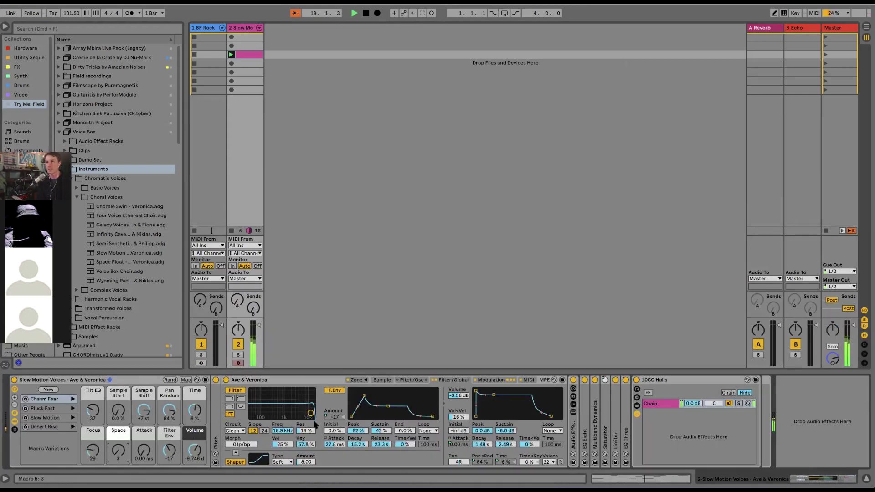
drag(288, 431, 296, 412)
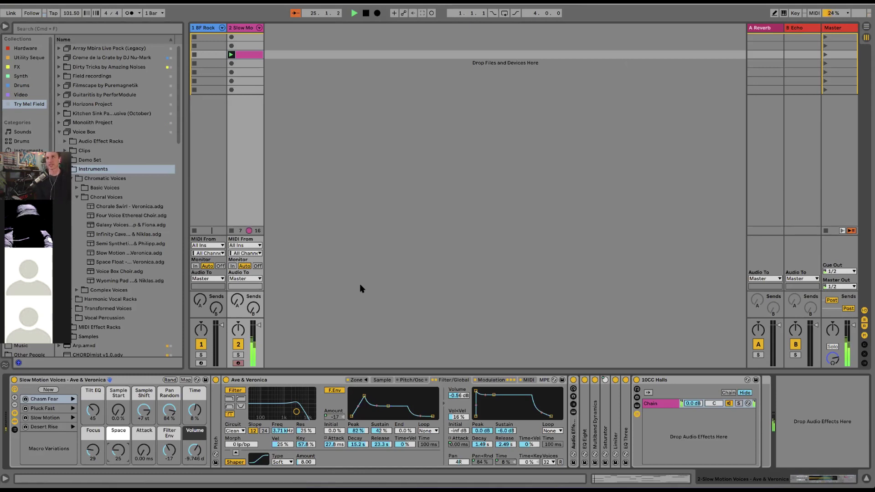
Capture the played drum MIDI as a clip in the BF Rock track's third slot and open it.
click(204, 56)
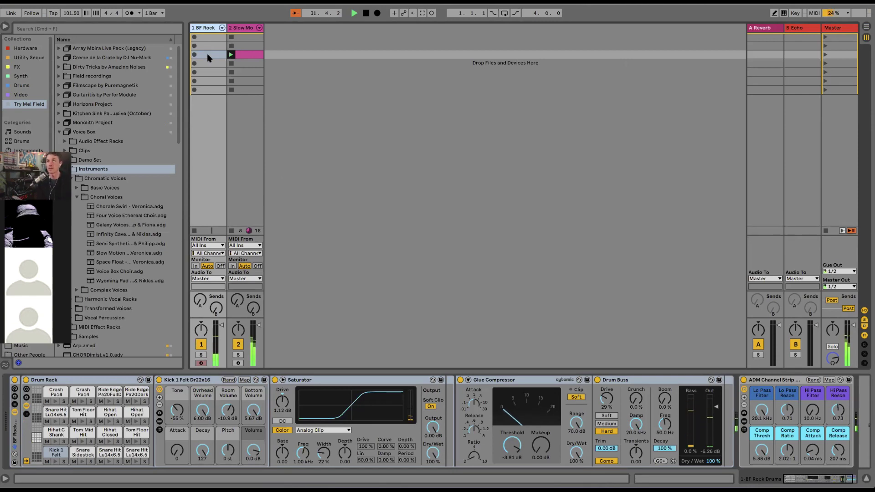
key(super+v)
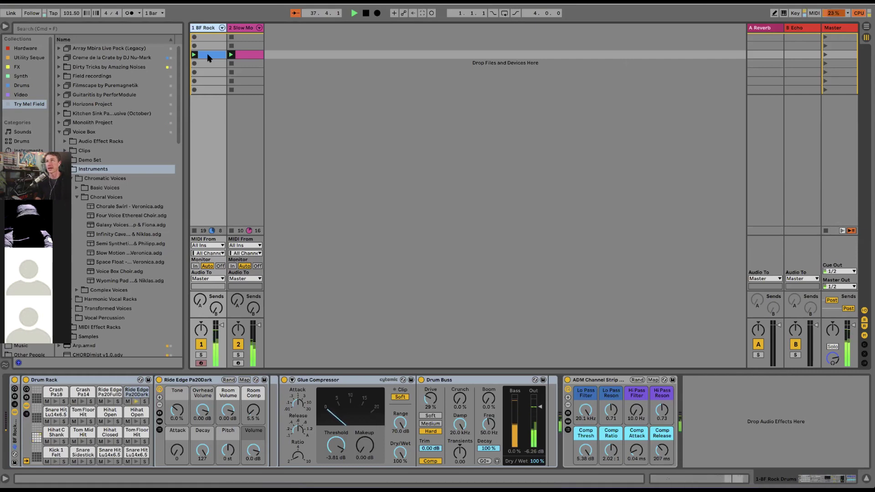
click(207, 54)
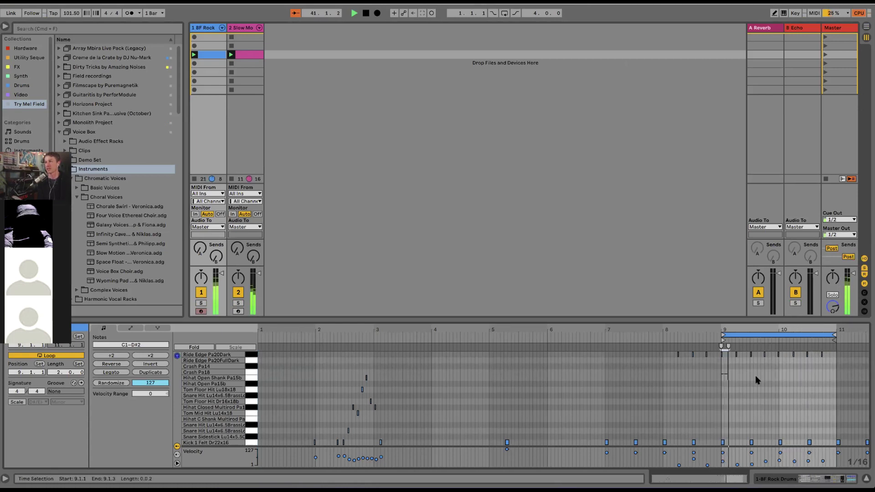
Quantize the Ride Edge Pa20Dark notes between bars 9 and 11 to 1/8, adjusting note starts with an amount of 85 %.
drag(722, 374, 838, 376)
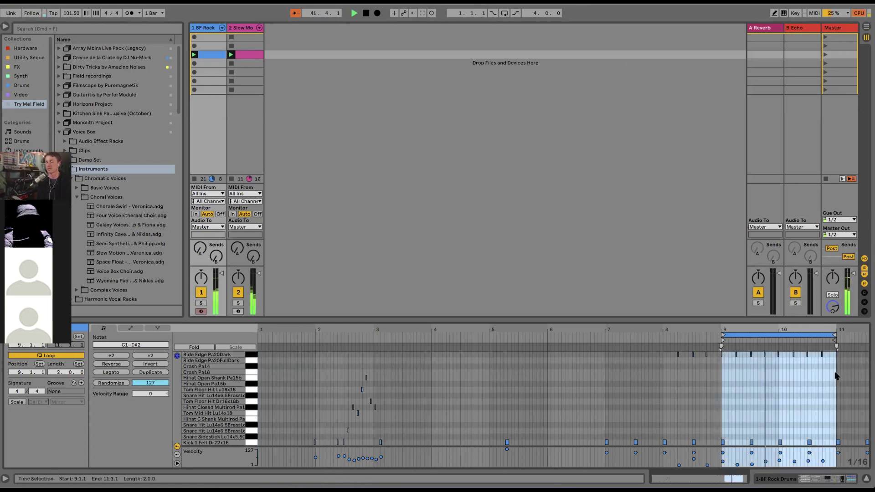
double_click(820, 328)
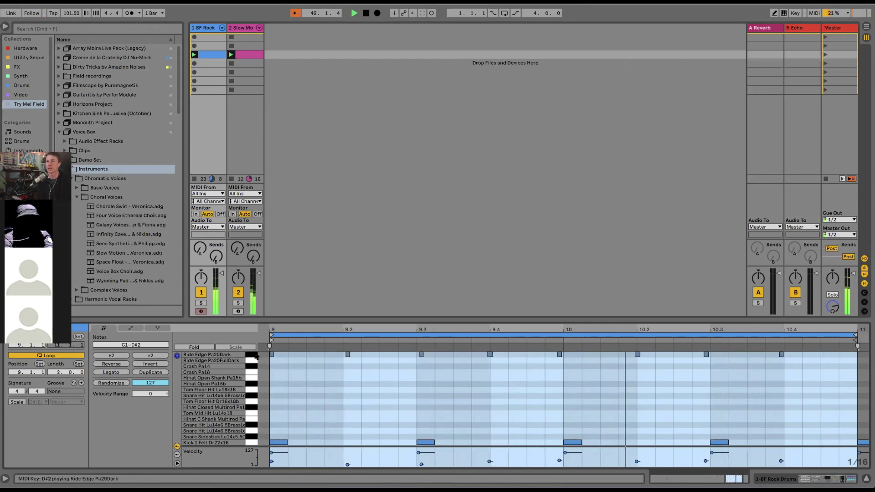
click(247, 354)
right_click(292, 356)
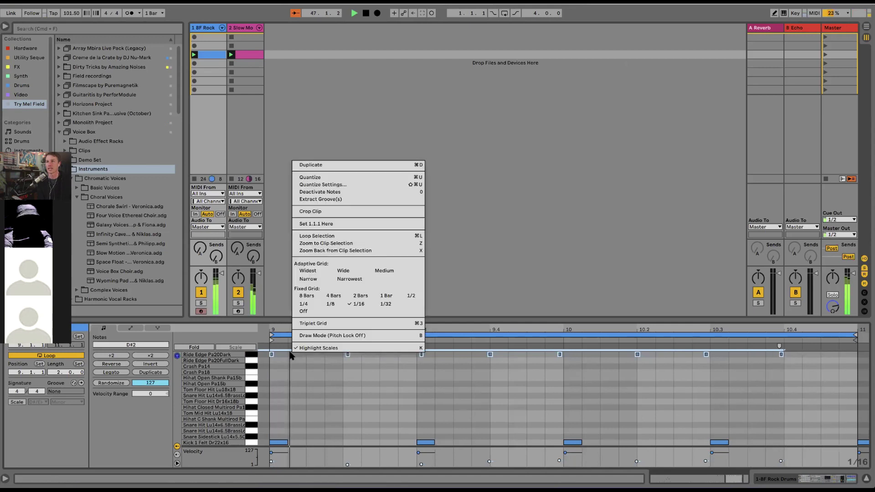
click(338, 185)
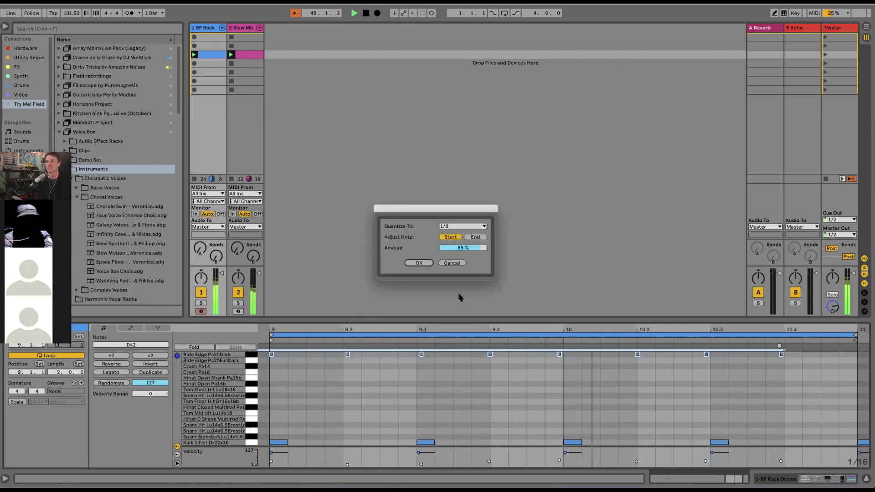
click(419, 263)
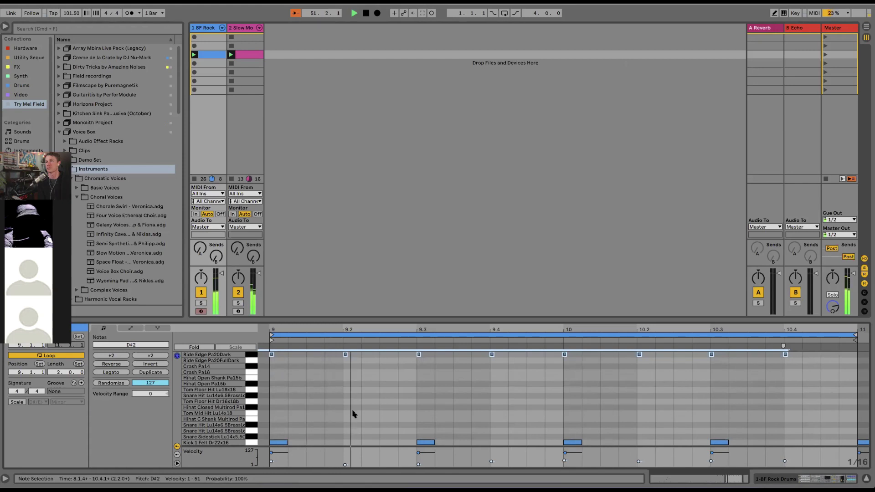
Raise the ride note at 9.2 to velocity 31 and replace the kicks at 9.3 and 10.3 with snare hits.
click(337, 445)
click(346, 355)
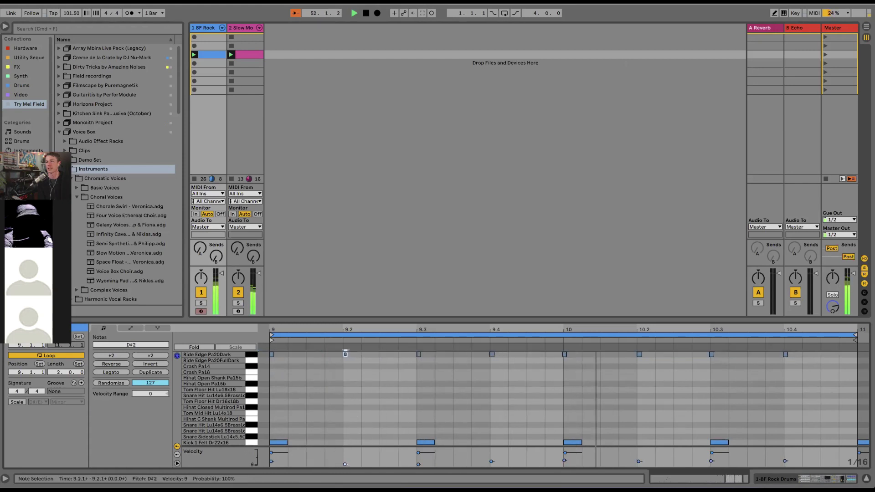
key(alt+Up)
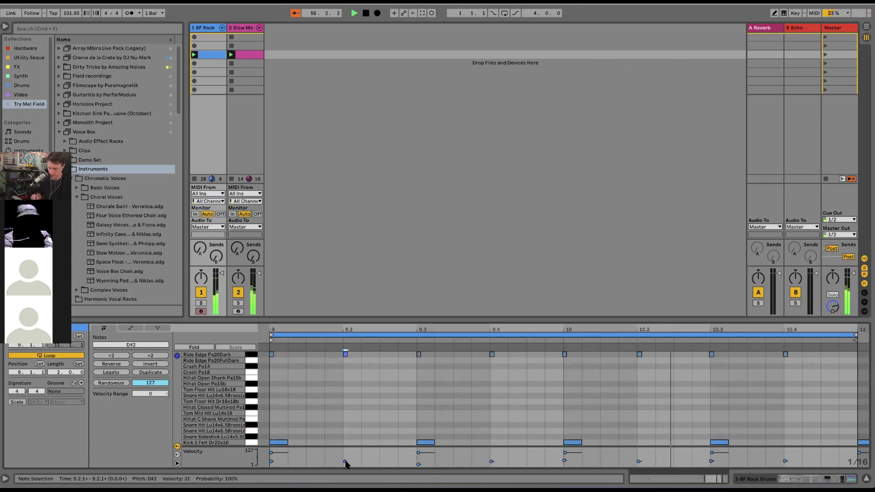
key(super+z)
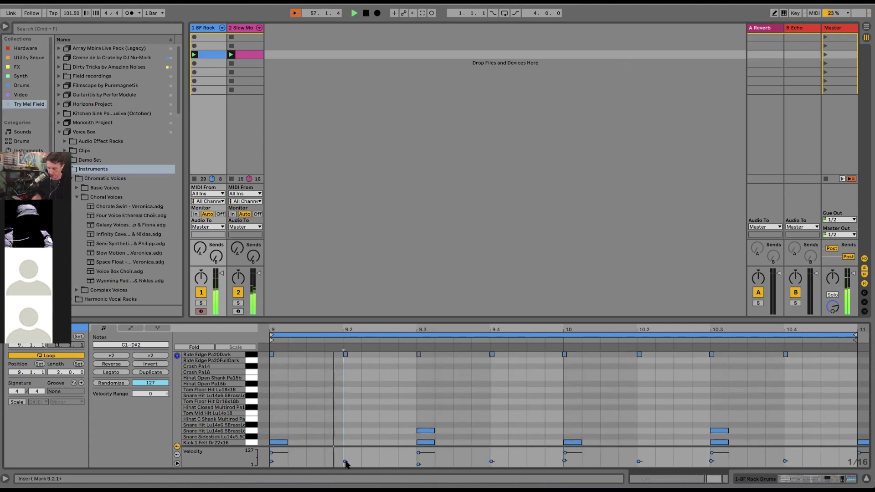
key(super+z)
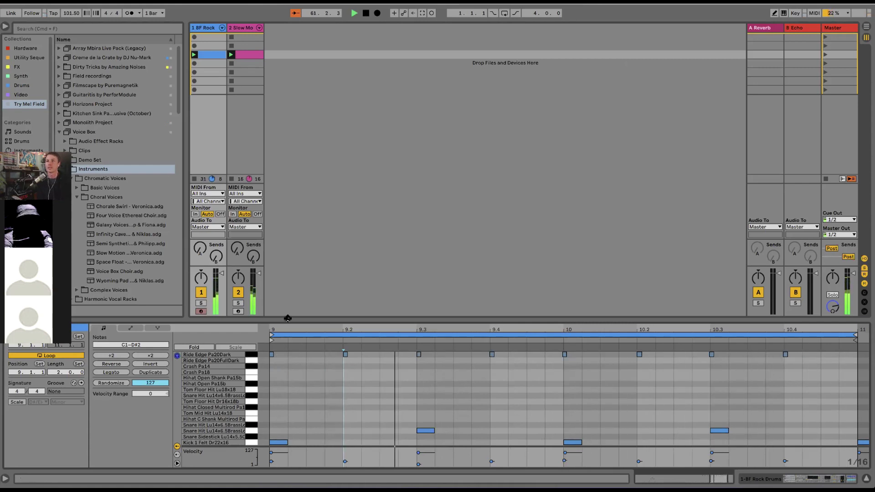
Enlarge the drum clip's note editor and its velocity lane.
drag(289, 317, 291, 275)
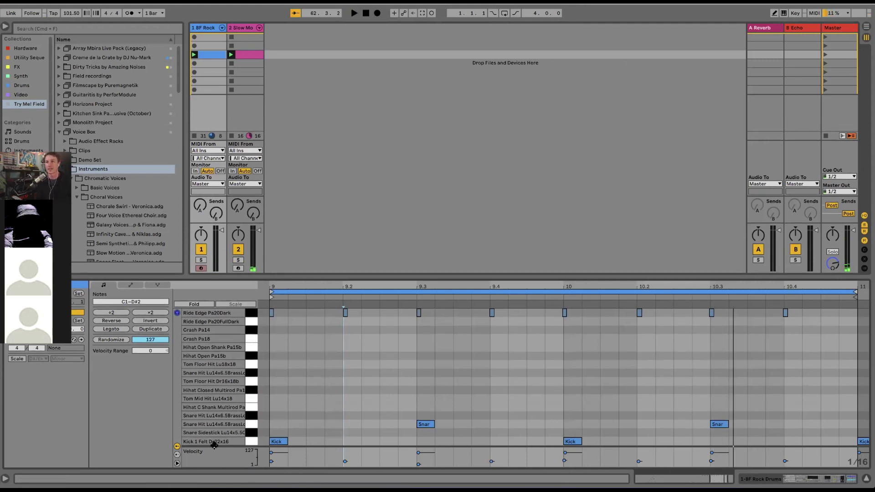
drag(213, 444, 215, 418)
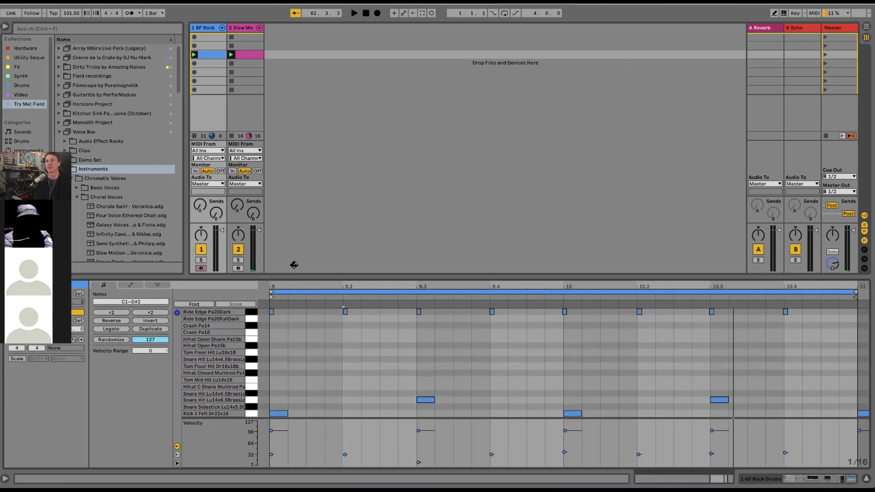
drag(294, 265, 295, 228)
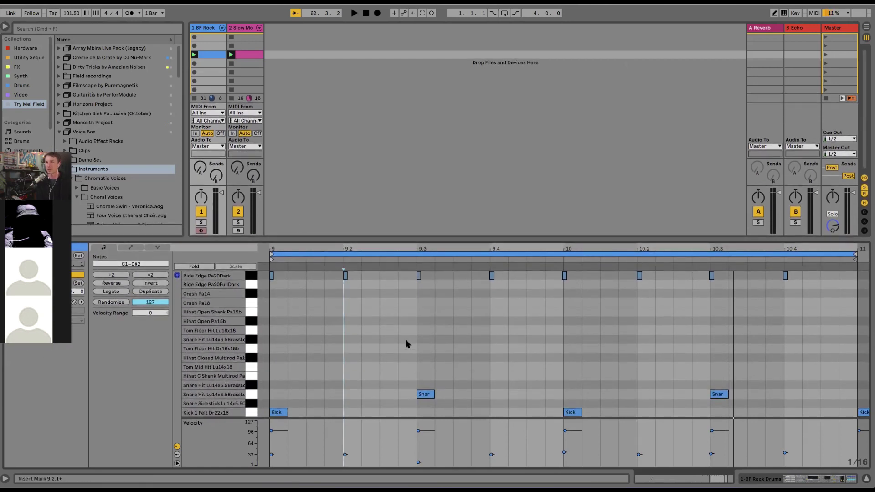
Add a kick note at 9.2.3 during playback and show the clip's Probability lane.
key(space)
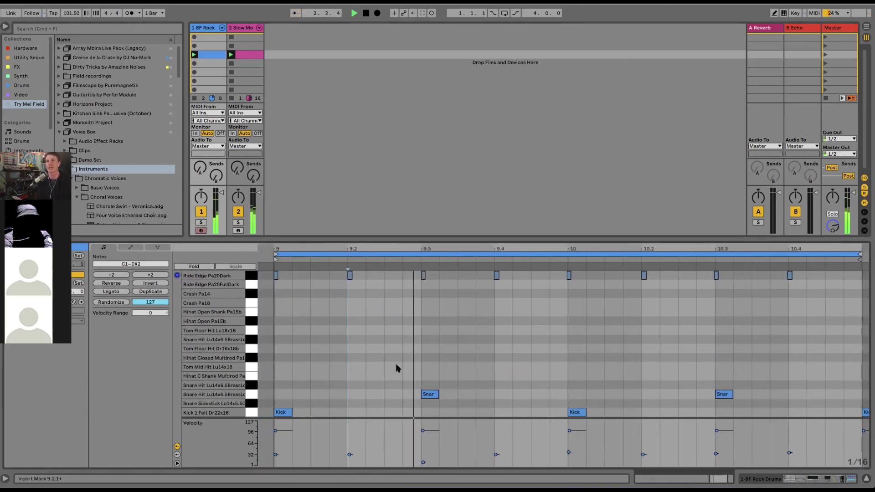
double_click(395, 413)
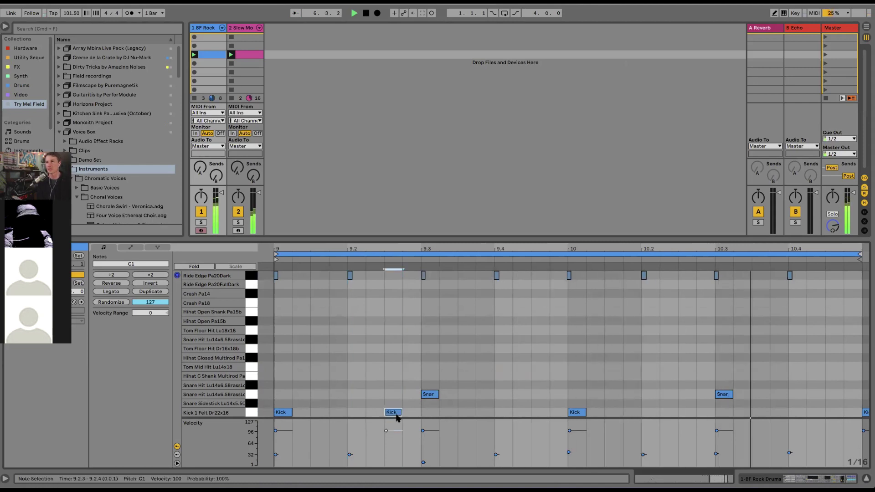
click(177, 455)
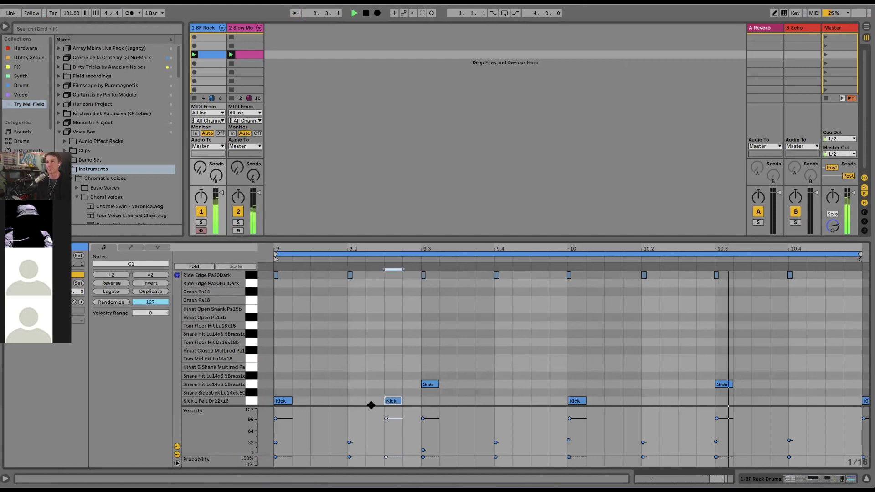
Enlarge the velocity and probability lanes and set the probability of the kick at 9.2.3 to 53 %.
drag(372, 406, 371, 395)
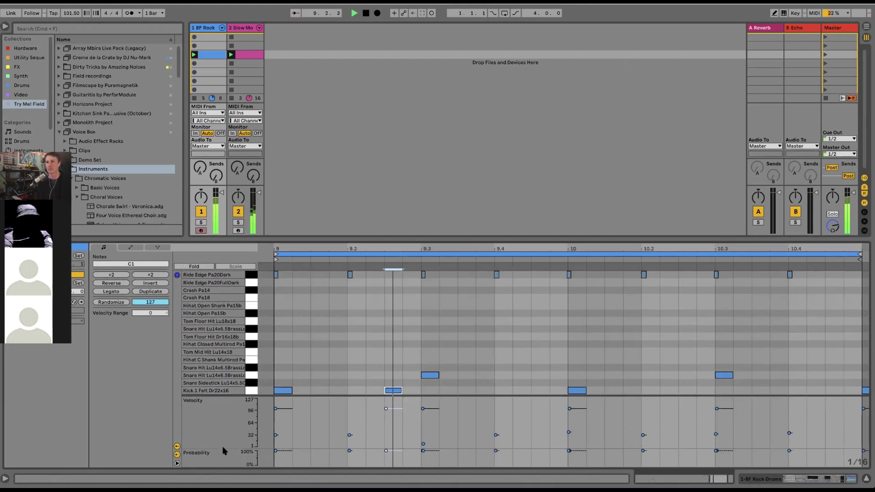
drag(223, 450, 221, 430)
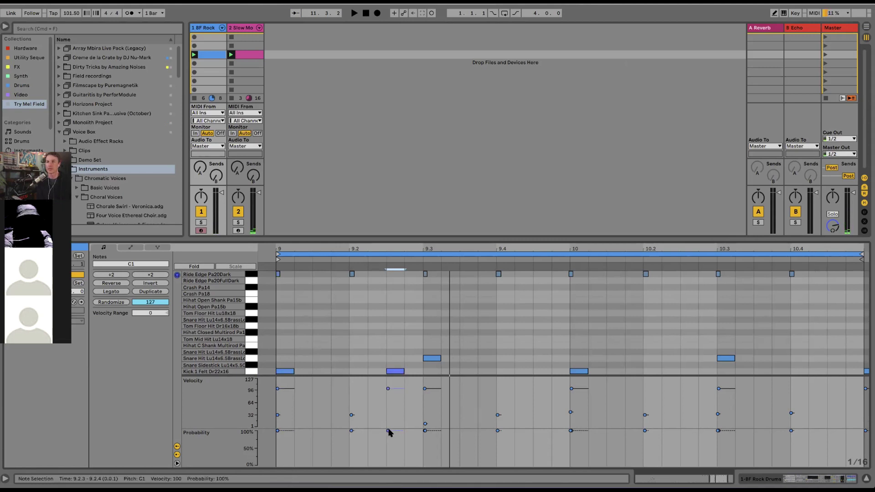
drag(388, 430, 388, 438)
scroll(400, 372, up, 5)
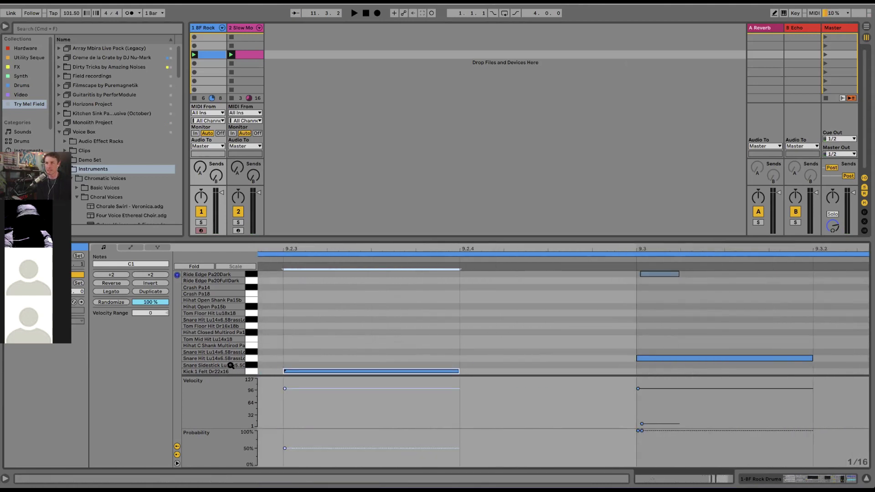
drag(251, 319, 232, 368)
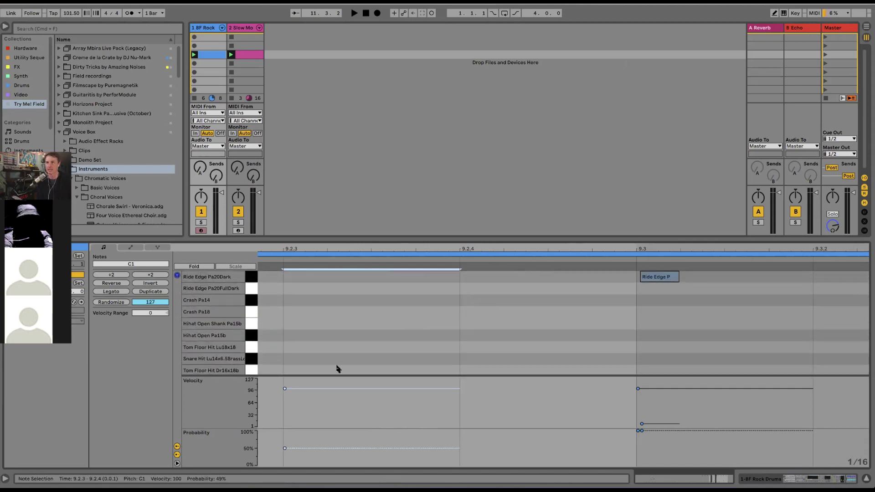
scroll(335, 368, up, 3)
scroll(337, 369, left, 1)
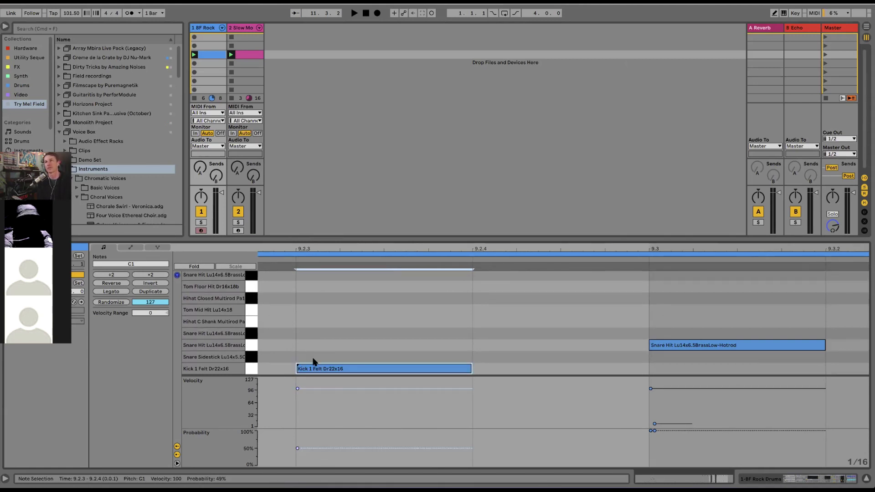
drag(298, 450, 298, 431)
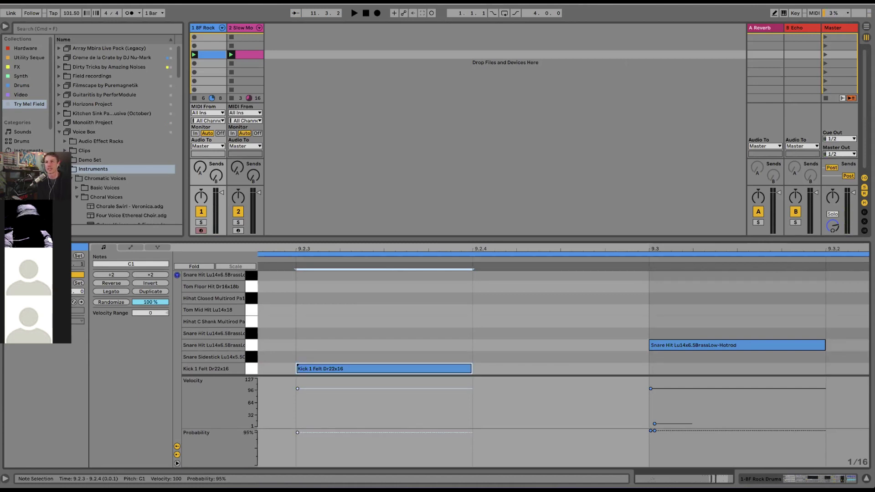
drag(298, 433, 298, 443)
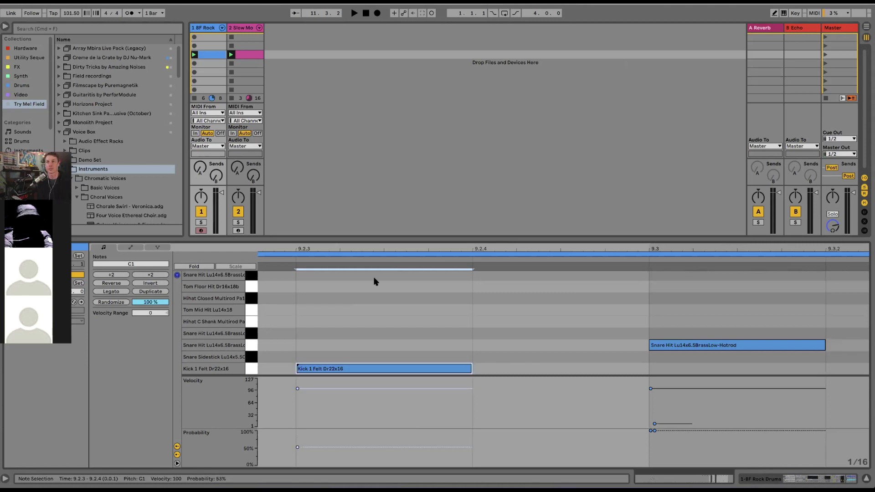
Add kicks at 9.3.2, 9.4, 10.2.3 and 10.4.3 with probabilities of 14 %, about 40 %, 24 % and 13 %.
scroll(373, 279, down, 5)
scroll(401, 343, down, 5)
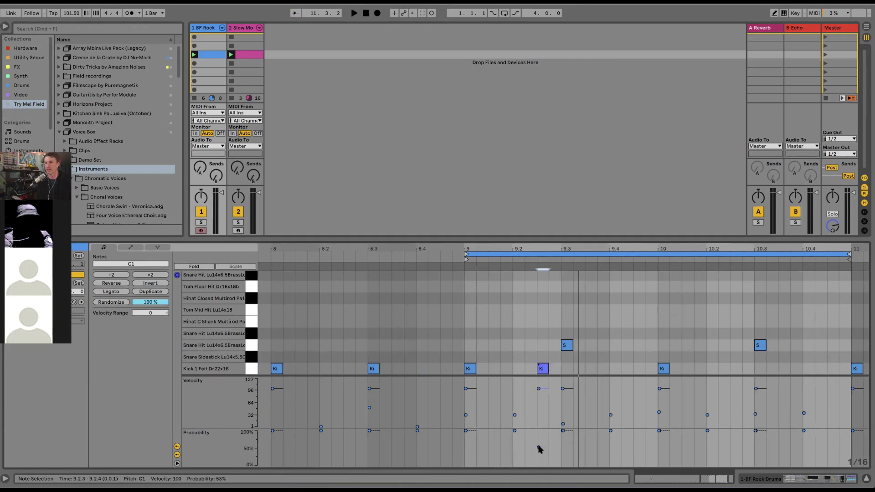
click(541, 367)
scroll(588, 373, right, 5)
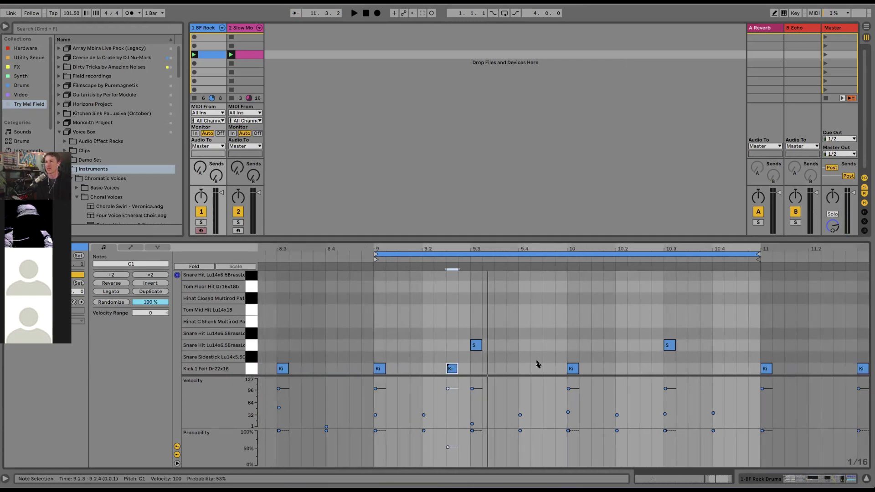
double_click(491, 371)
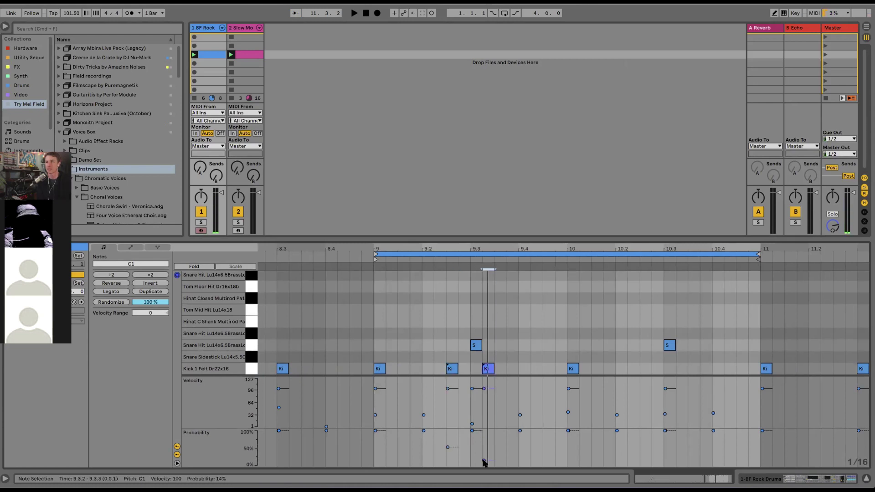
double_click(524, 369)
double_click(646, 370)
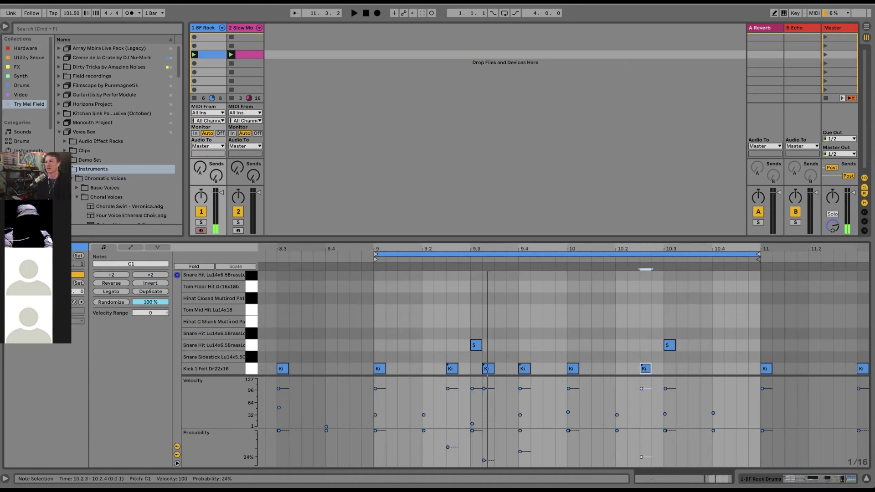
double_click(742, 368)
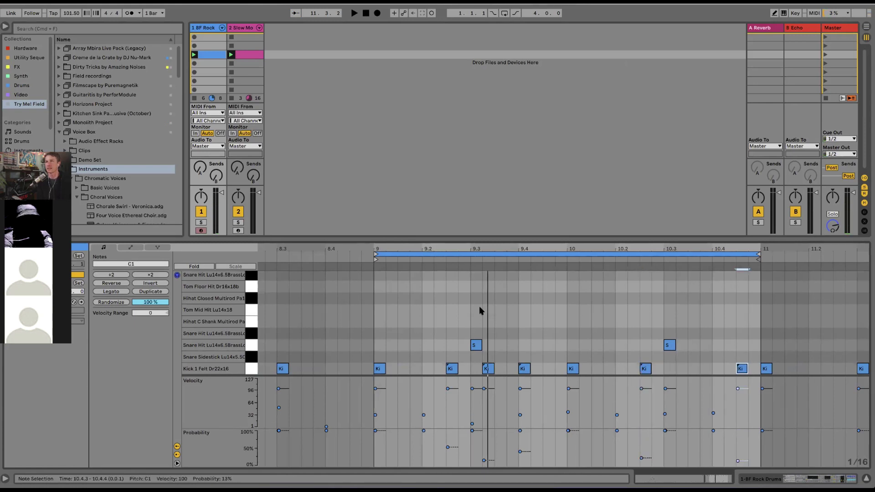
Start playback and move the kick at 9.3.2 to 9.3.3.
key(space)
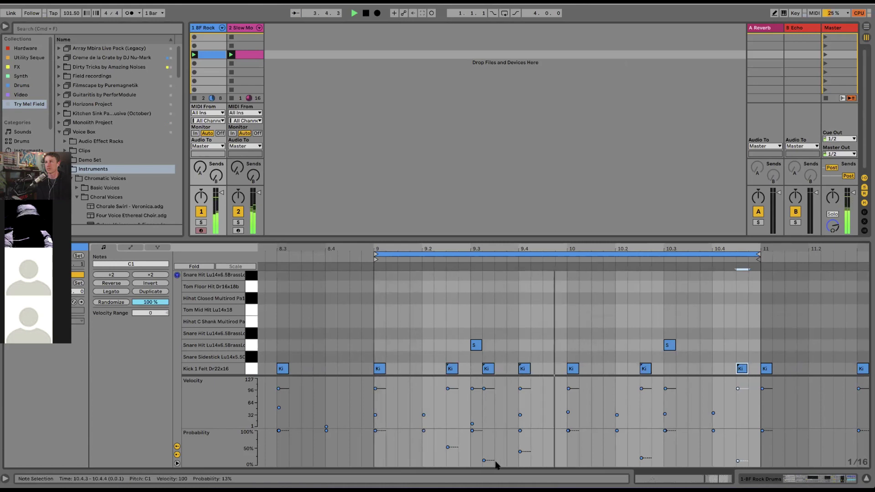
drag(487, 368, 503, 370)
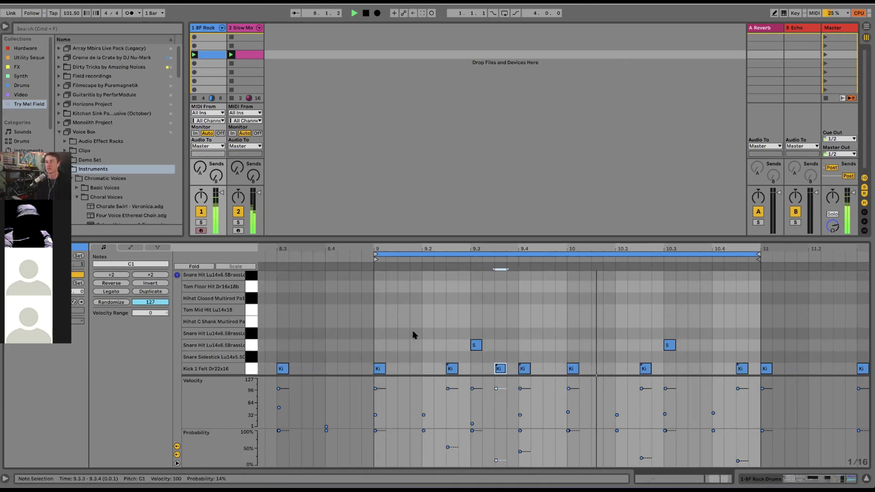
Add a ghost snare hit (G#1) at 9.1.3 with a probability of 17 % and a velocity of 24.
double_click(404, 275)
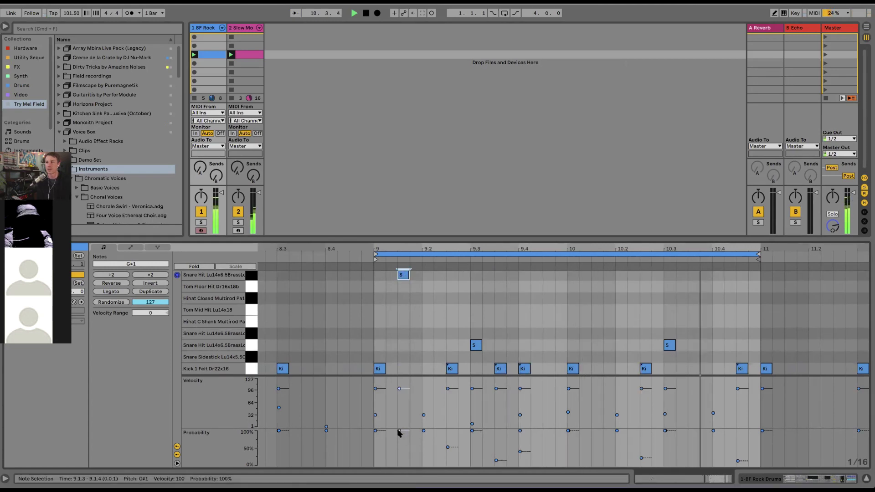
drag(400, 432, 400, 459)
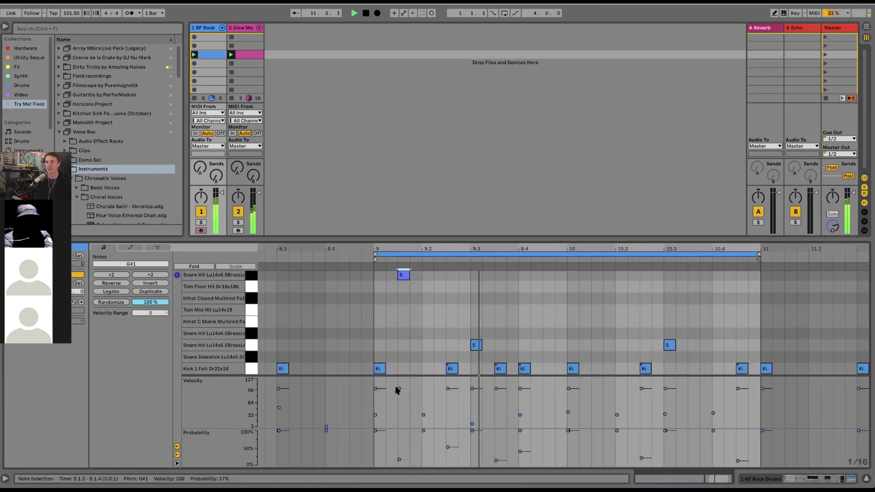
drag(399, 389, 399, 418)
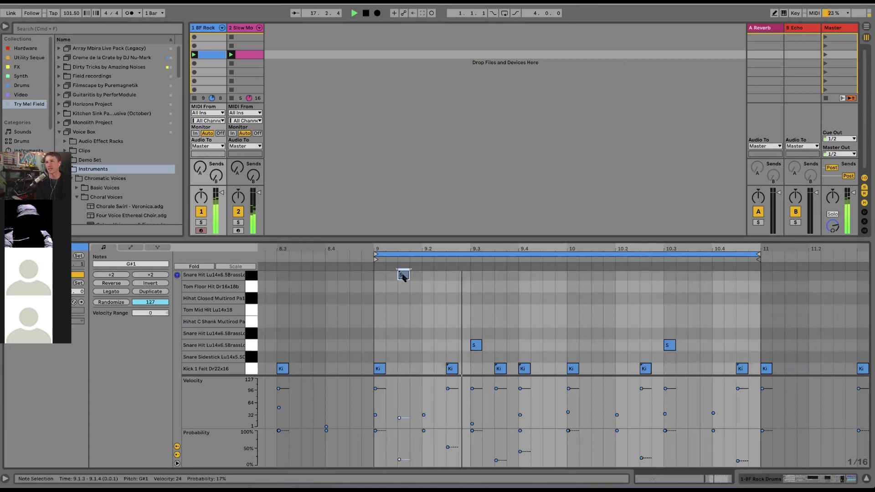
Copy the ghost snare to 9.3.4, 10.1.3, 10.3.3 and 10.4, and set all five hits' probability to 46 %.
drag(403, 276, 721, 286)
scroll(613, 313, left, 3)
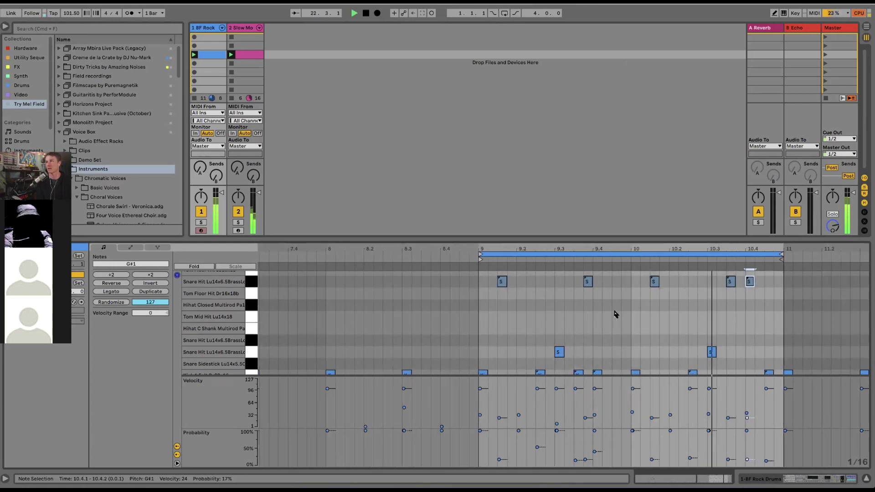
scroll(614, 313, down, 1)
scroll(612, 311, up, 1)
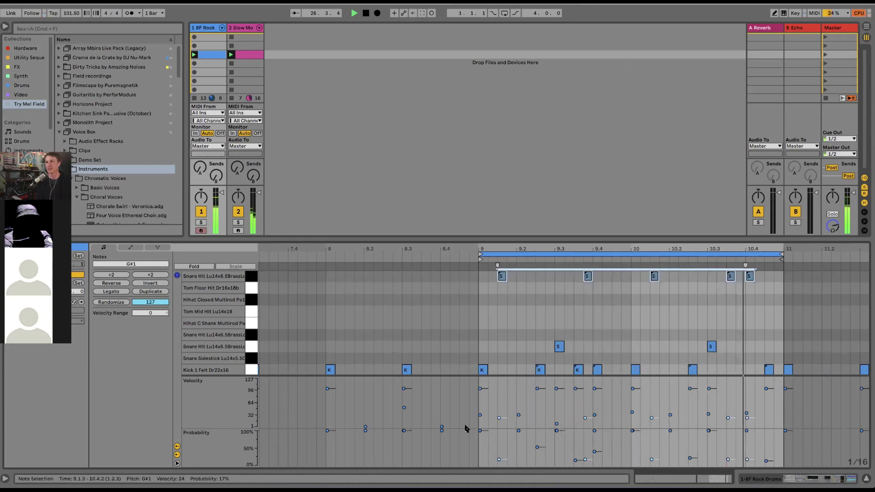
drag(499, 459, 499, 448)
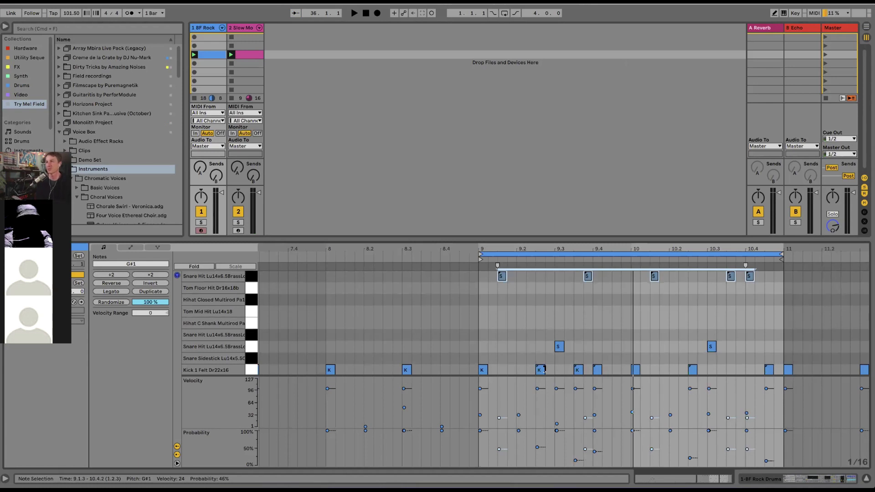
Raise the kick at 9.2.3 to velocity 104 and try a velocity range of -24 on all the clip's notes.
click(541, 390)
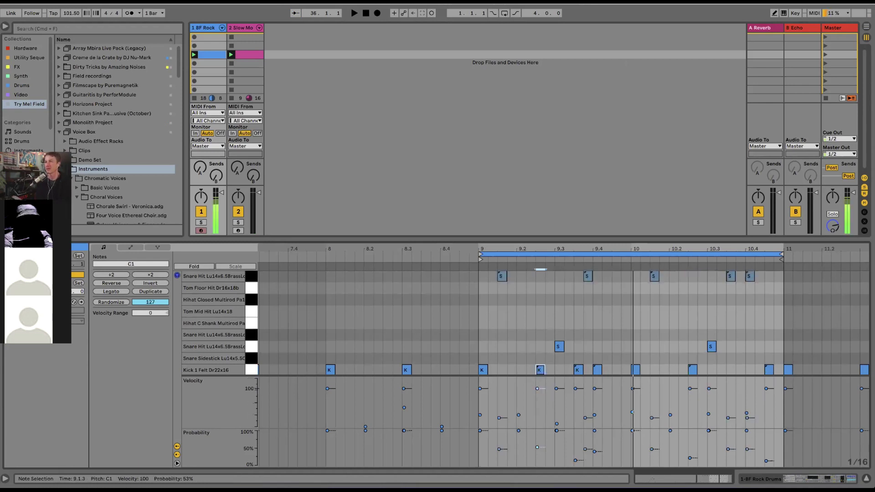
click(545, 391)
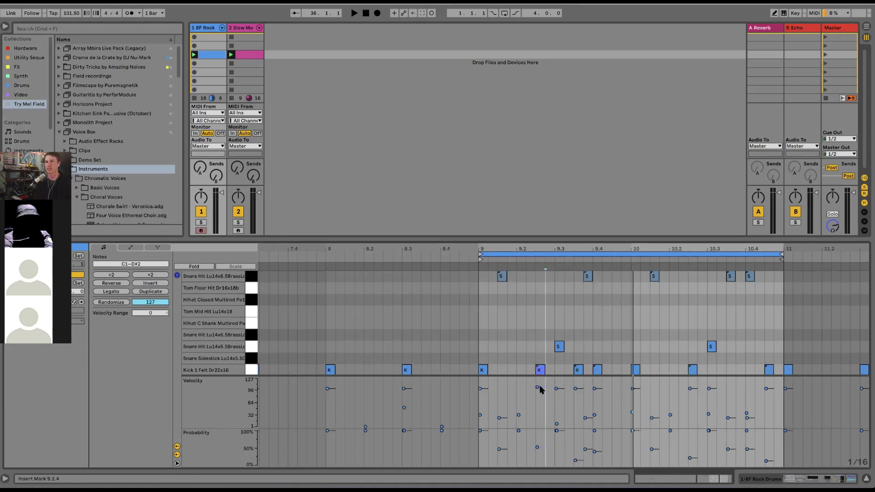
drag(157, 313, 157, 306)
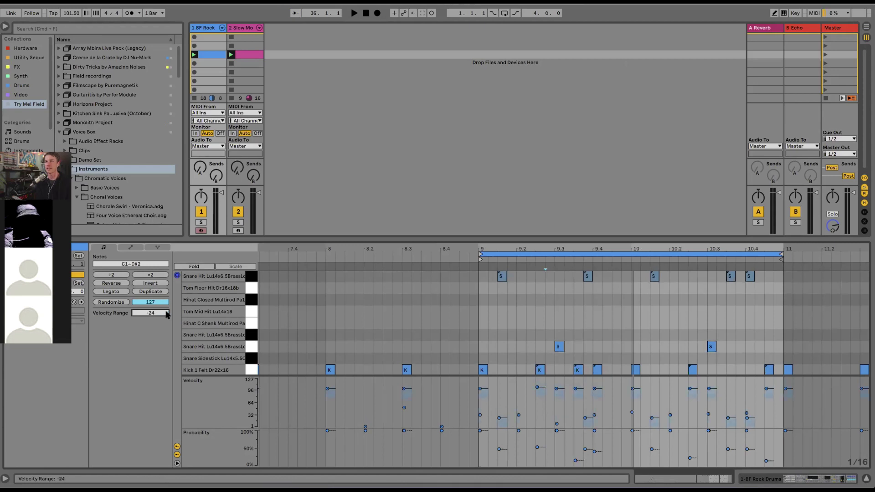
key(Delete)
Set the velocity range of the kicks at 9.2.3, 9.3.3, 9.4, 10.2.3 and 10.4.3 to -79.
click(540, 370)
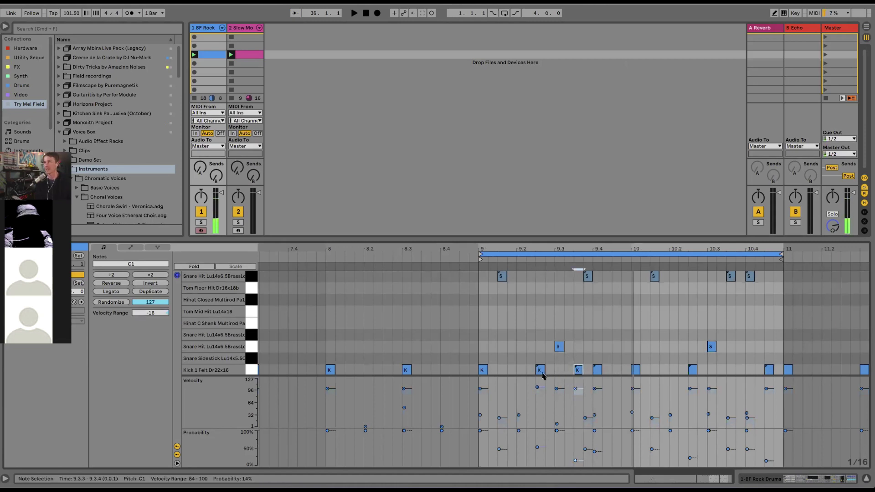
shift+click(578, 370)
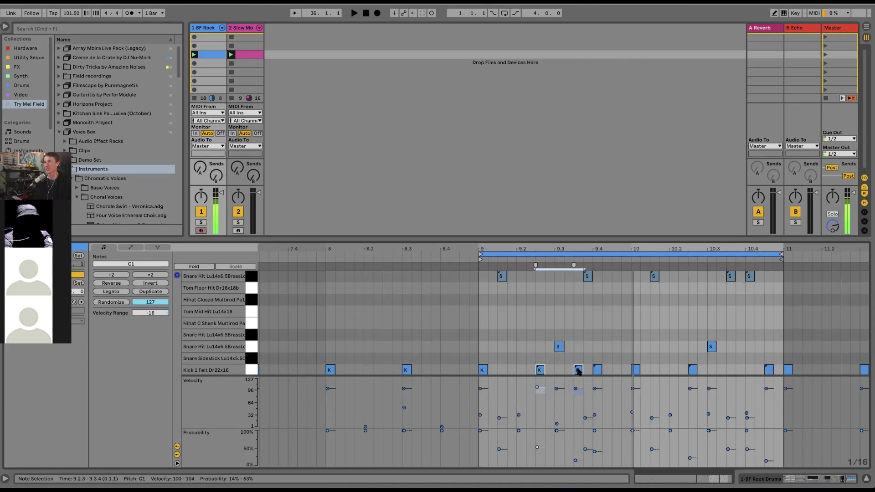
shift+click(694, 370)
shift+click(768, 369)
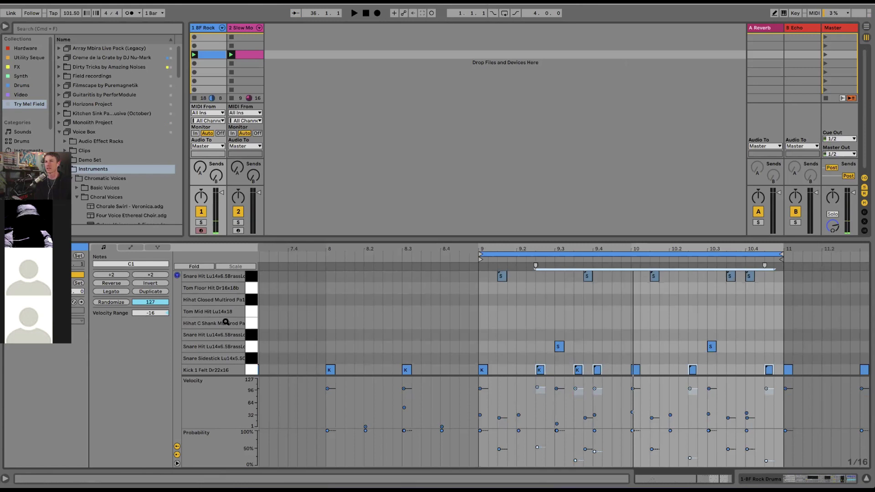
drag(159, 317, 159, 343)
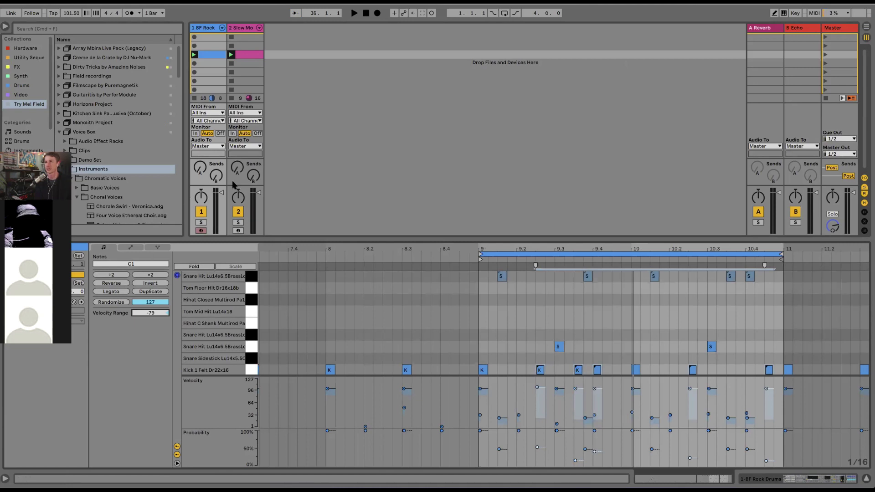
During playback, lower the five selected kicks' velocities to 61–63 and narrow their velocity ranges.
key(space)
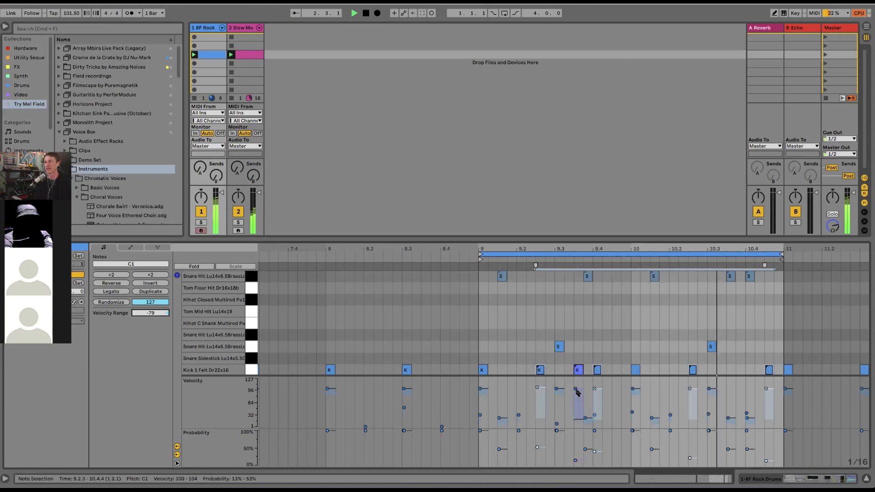
drag(577, 393, 577, 404)
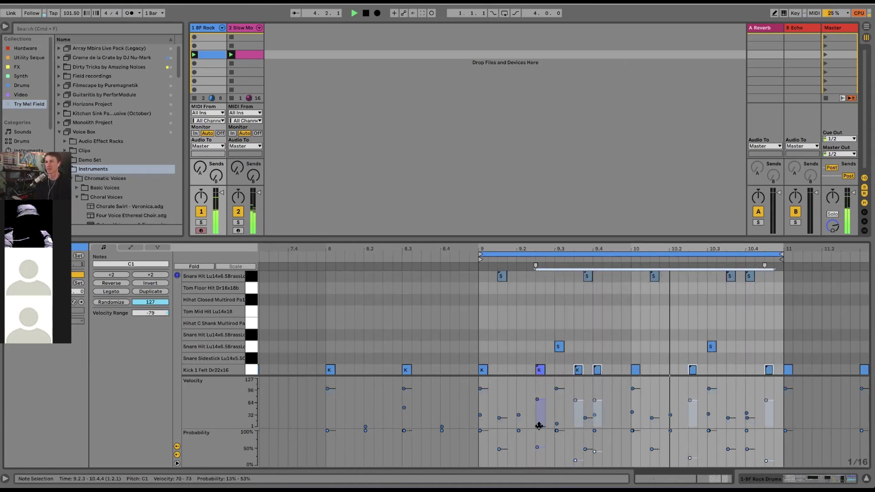
drag(539, 426, 539, 420)
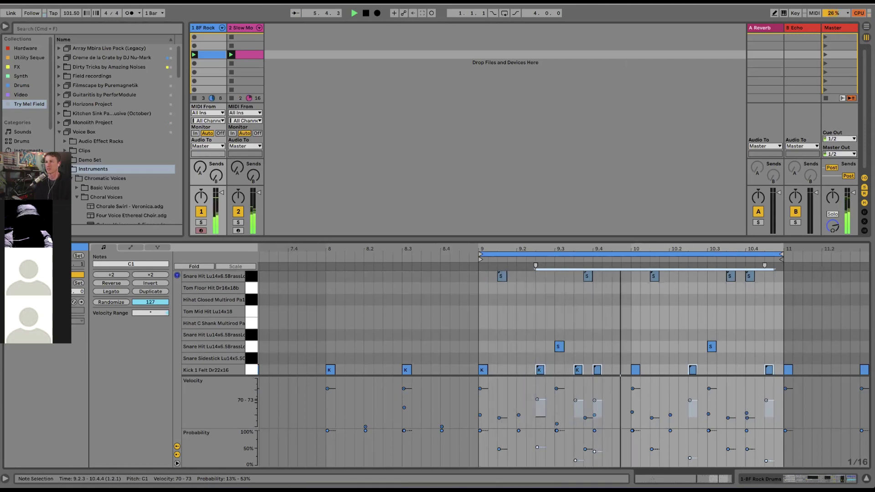
click(539, 415)
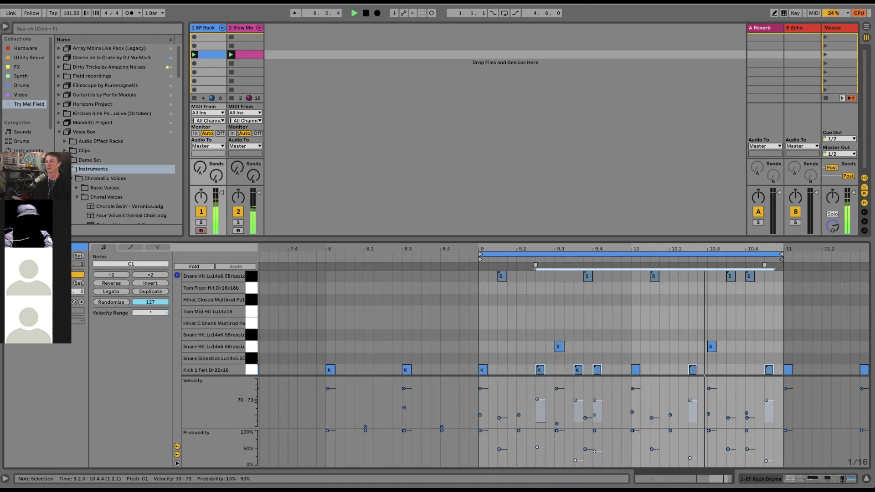
drag(537, 400, 538, 405)
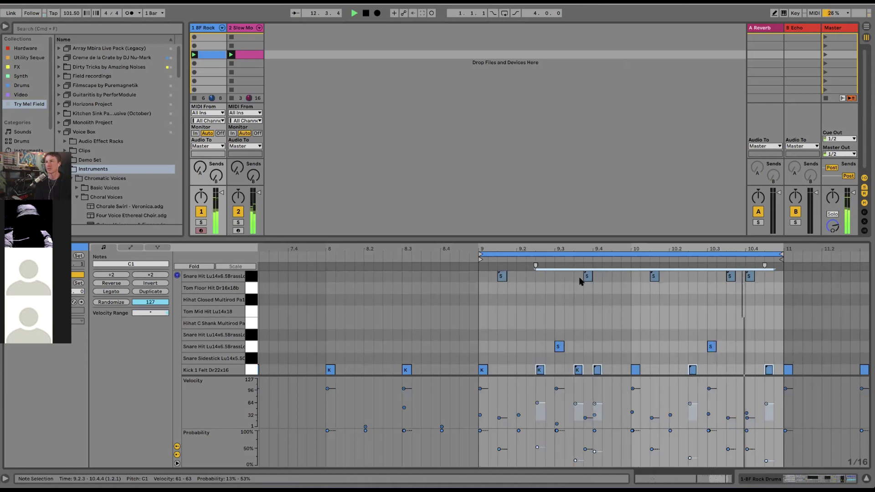
Add a Ride Edge Pa20Dark note at 10.4.3 and lower its velocity to about 85.
scroll(544, 280, up, 4)
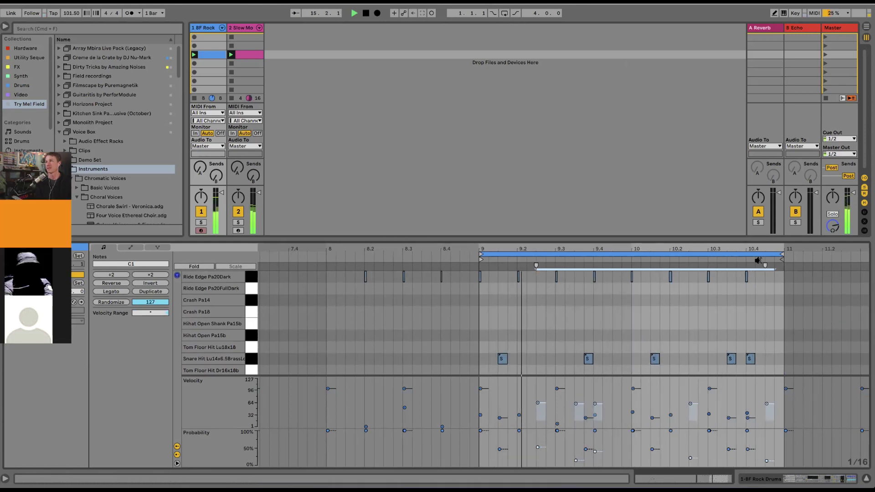
double_click(770, 276)
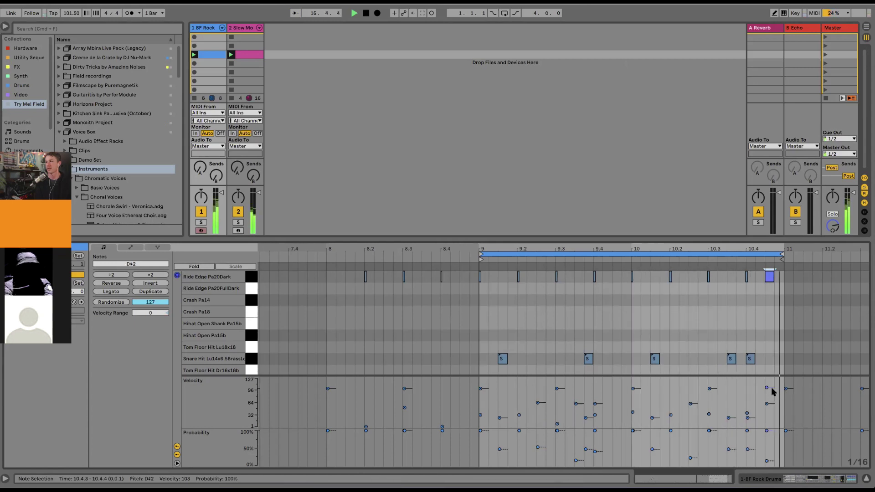
drag(766, 388, 768, 396)
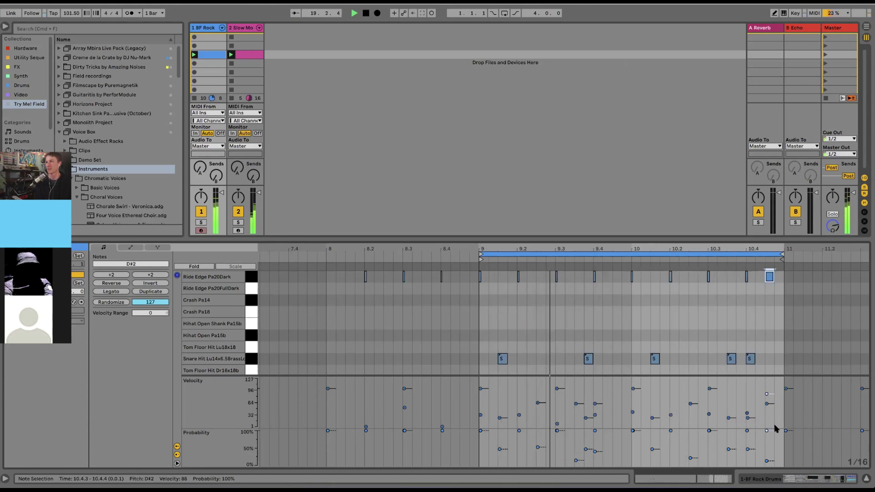
Set the Ride Edge Pa20Dark note at 10.4.3 to 50% probability and velocity 51.
drag(775, 428, 774, 451)
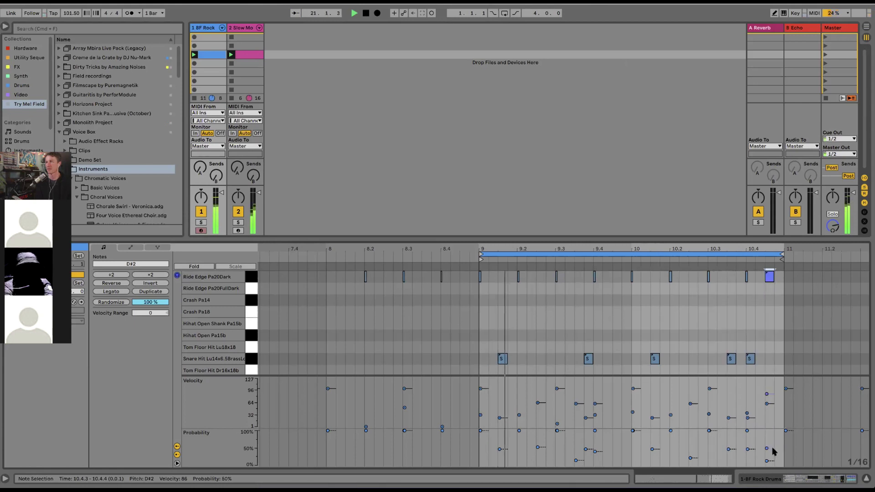
drag(767, 394, 772, 410)
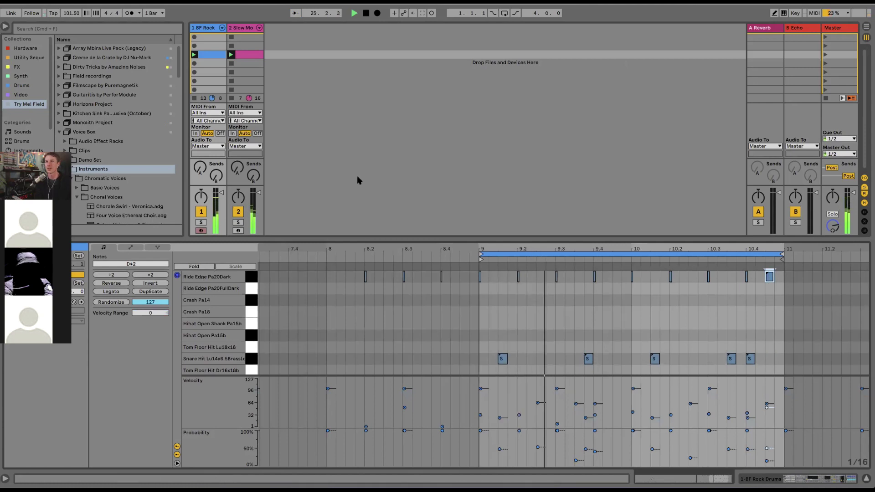
key(space)
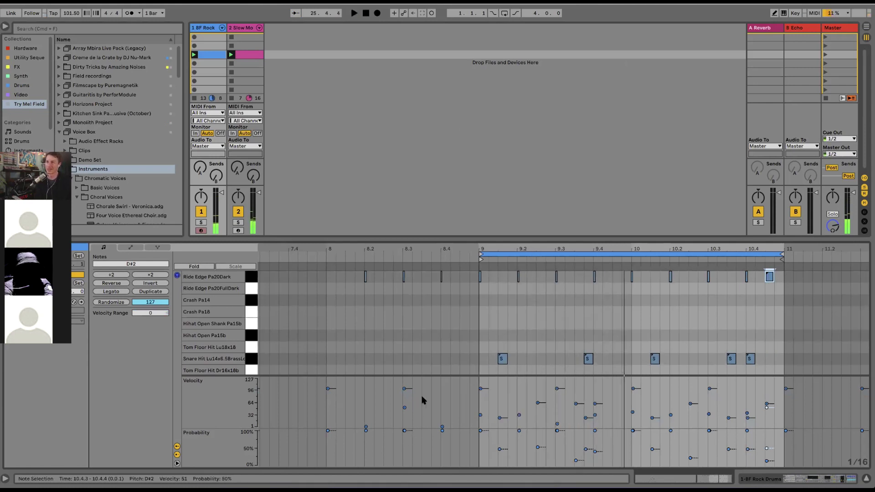
Shrink the velocity and probability lanes to expose the kick and snare rows, and play back the drum groove.
drag(421, 375, 426, 434)
scroll(379, 369, down, 2)
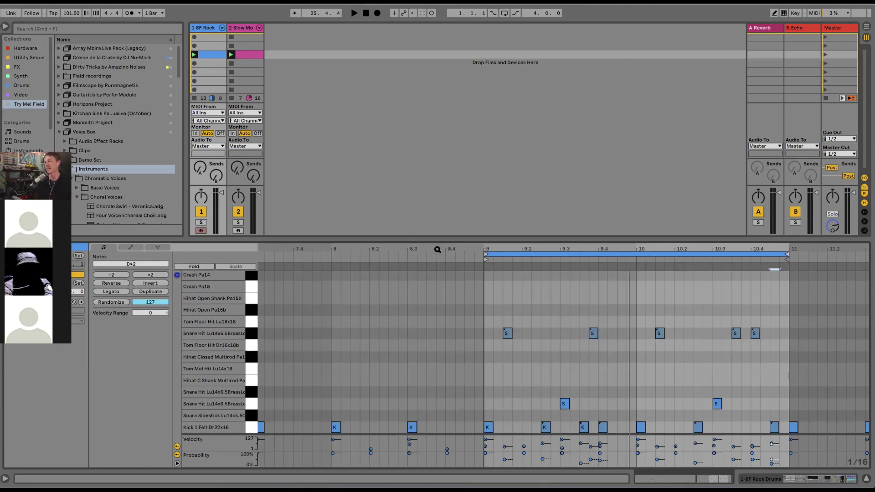
scroll(605, 340, left, 2)
scroll(604, 340, right, 3)
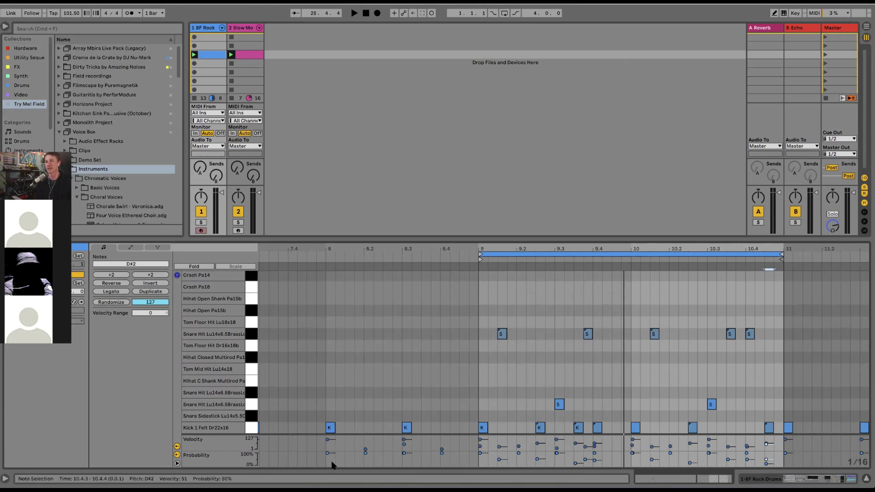
key(space)
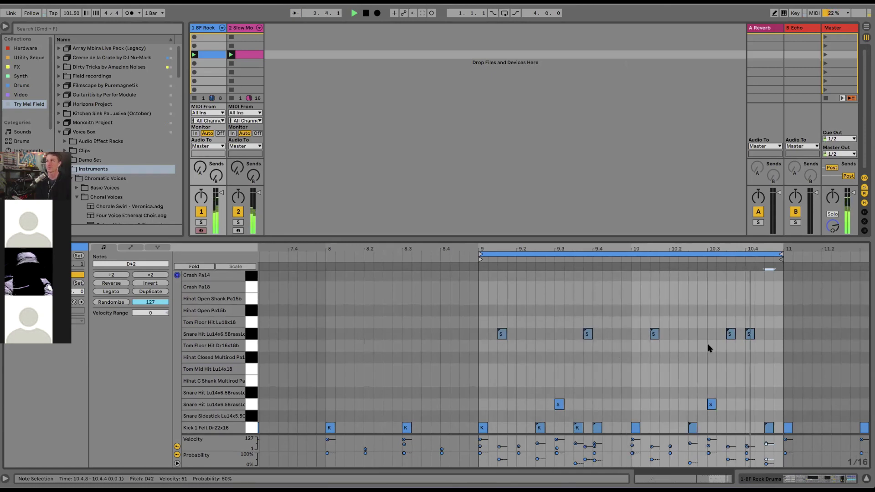
scroll(662, 320, left, 1)
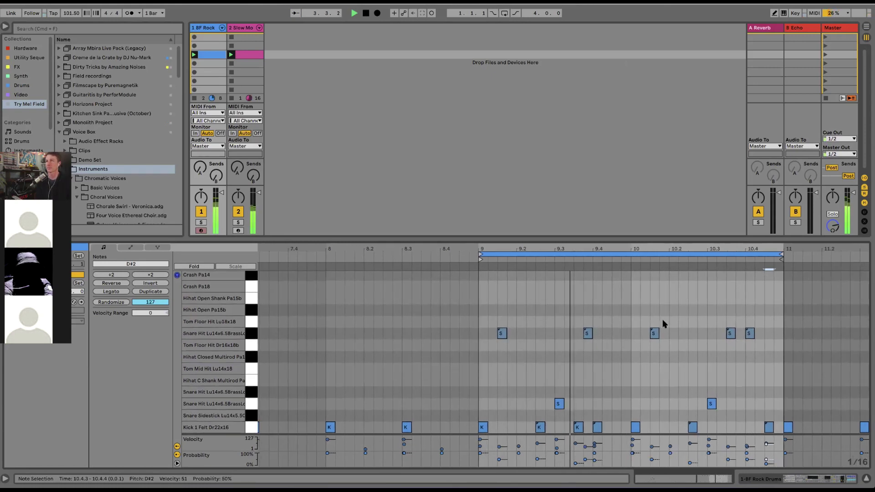
scroll(663, 323, up, 2)
scroll(663, 319, down, 2)
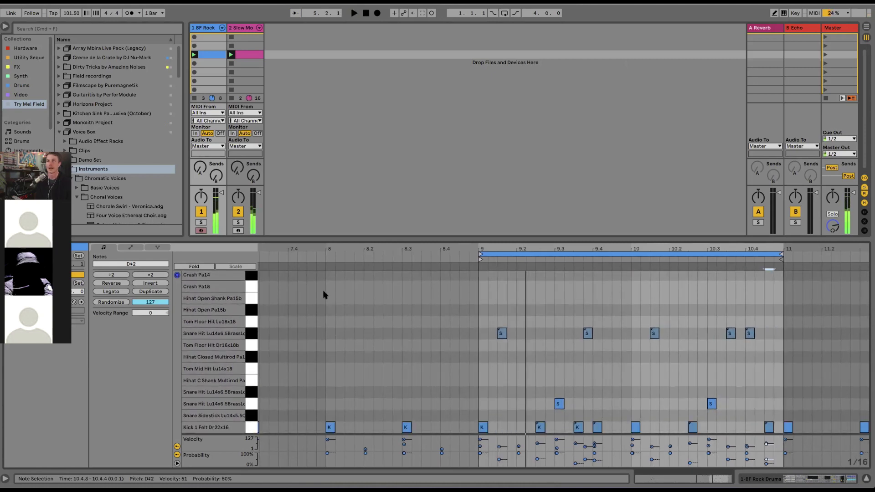
key(space)
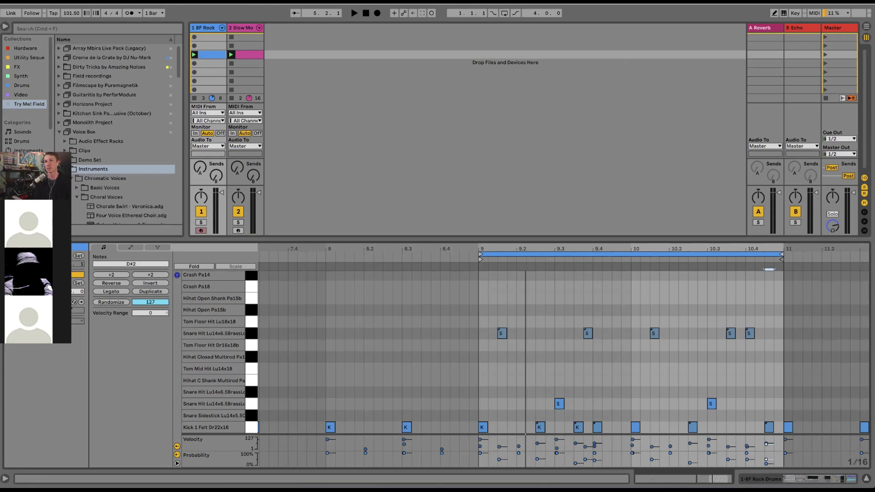
Browse the available grooves and apply SP1200 16 Swing-63 to the drum clip through groove hot-swapping.
scroll(26, 91, down, 3)
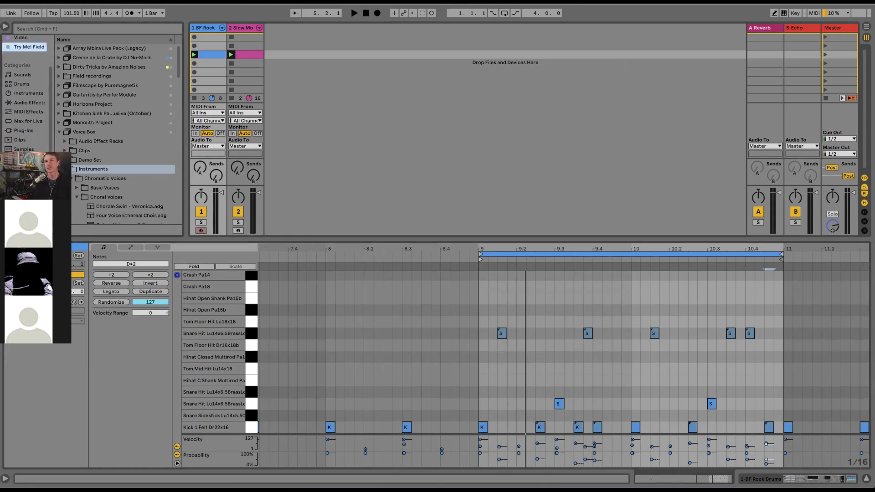
click(20, 158)
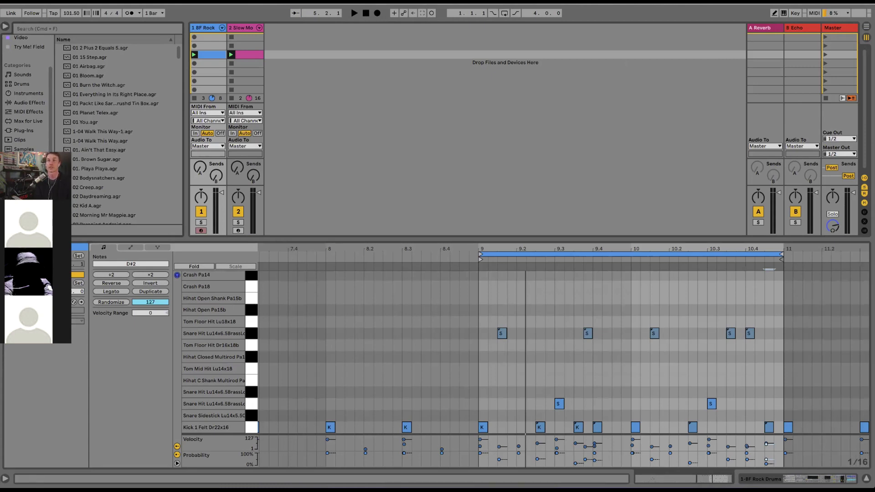
scroll(112, 188, down, 10)
scroll(111, 188, down, 15)
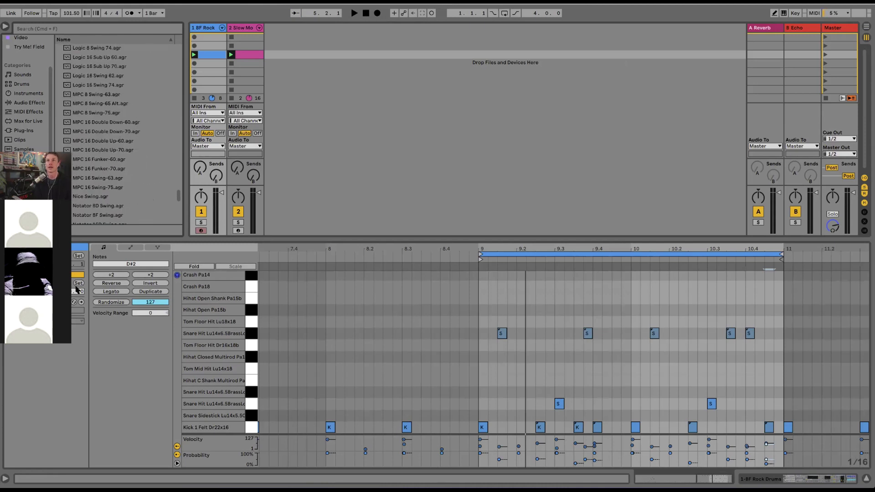
click(74, 303)
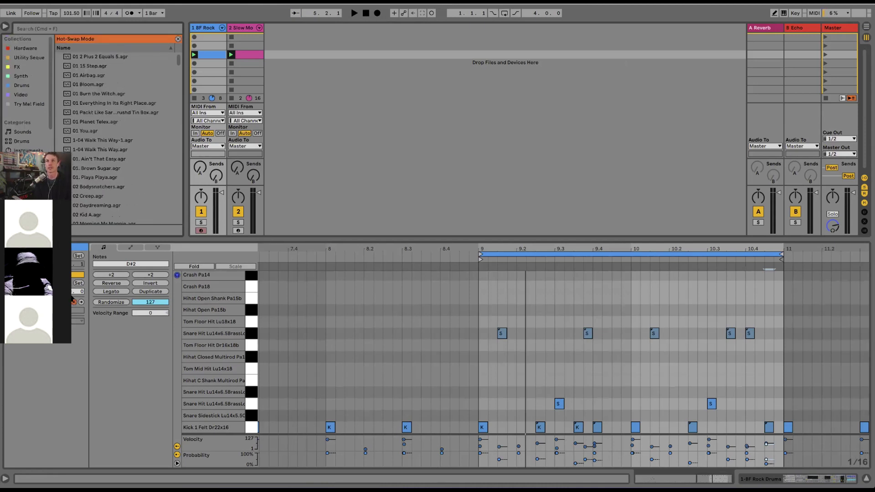
scroll(113, 166, down, 15)
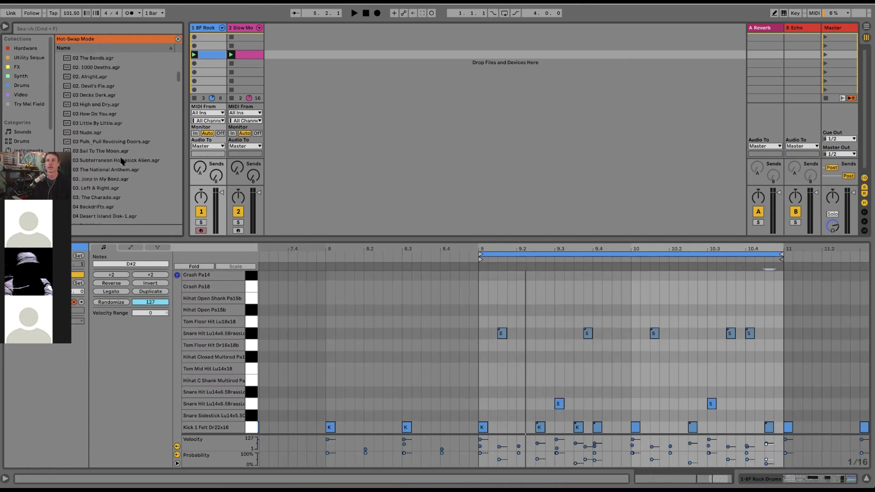
scroll(122, 161, down, 20)
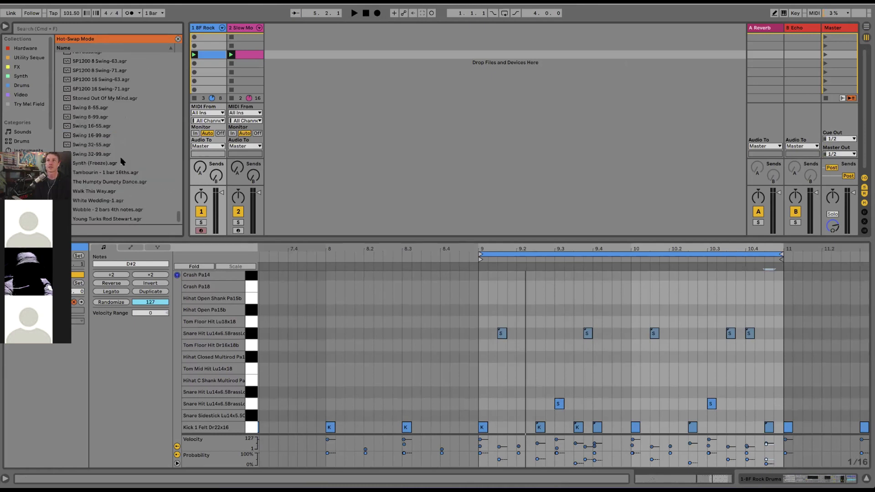
scroll(103, 108, up, 2)
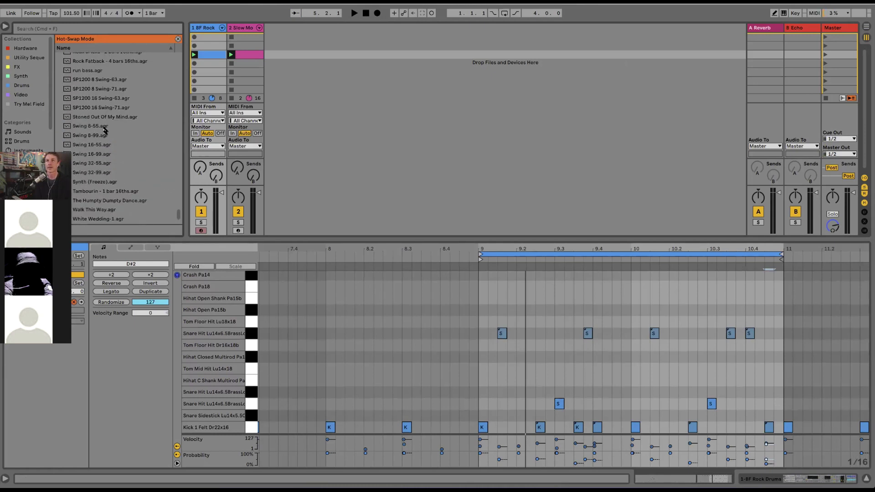
click(116, 101)
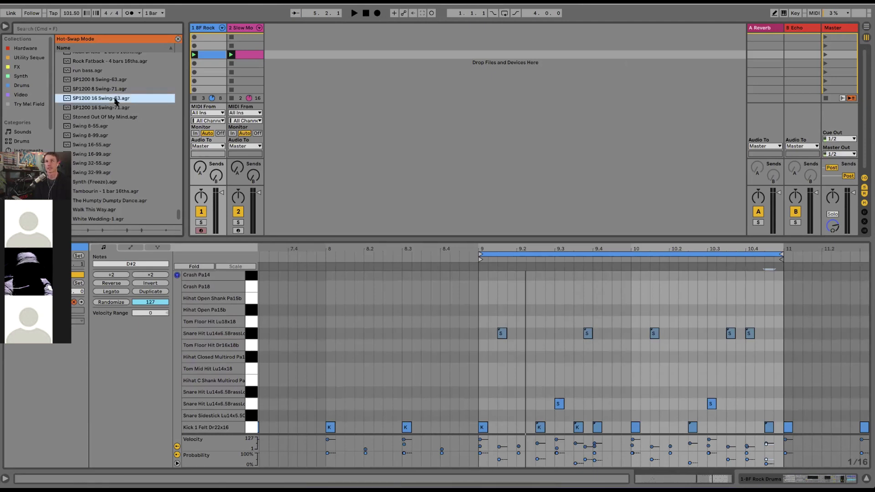
double_click(115, 101)
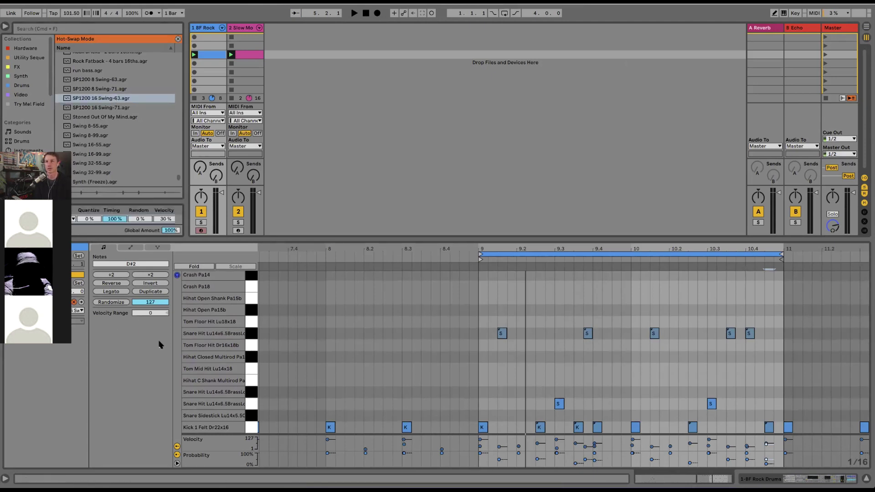
Audition the swung drum clip and set the groove's Timing amount to 0%.
key(space)
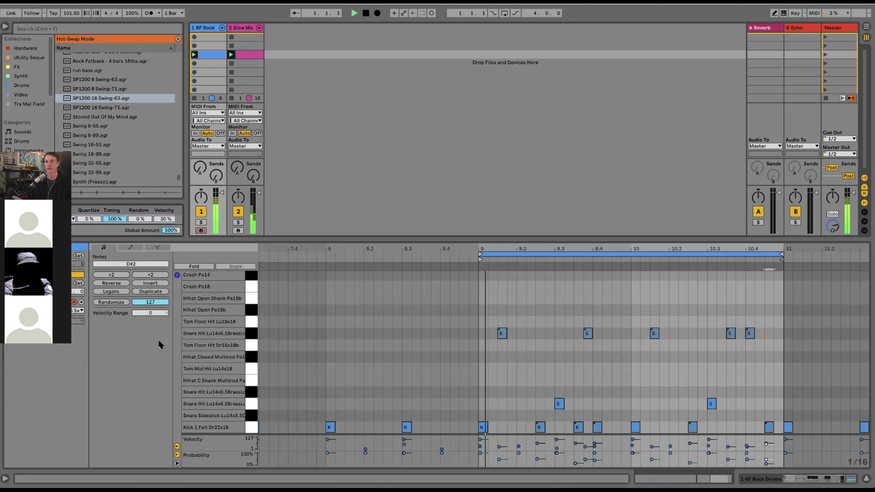
click(114, 219)
text(0)
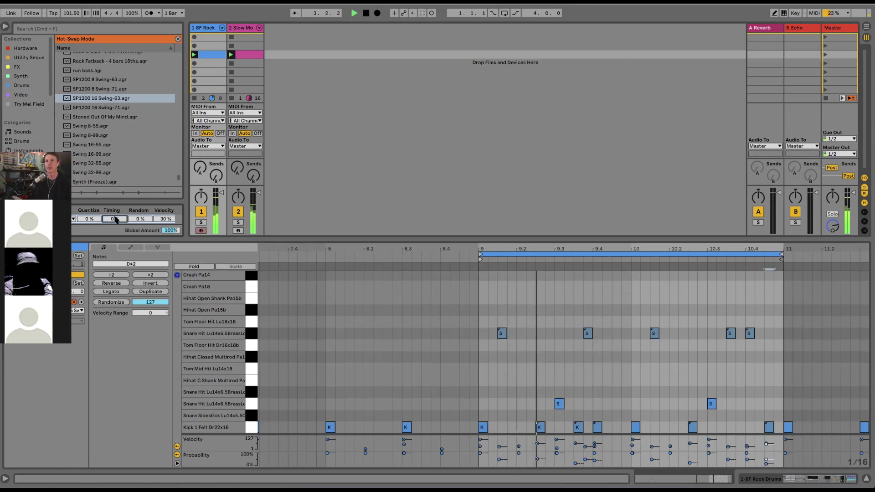
key(Return)
key(space)
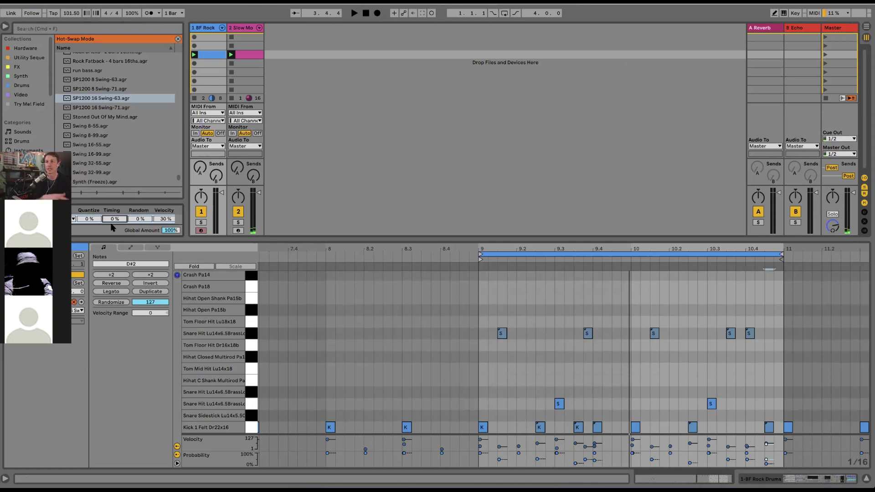
Audition groove Random amounts of 13%, 100% and 25%, and settle on 17%.
click(145, 220)
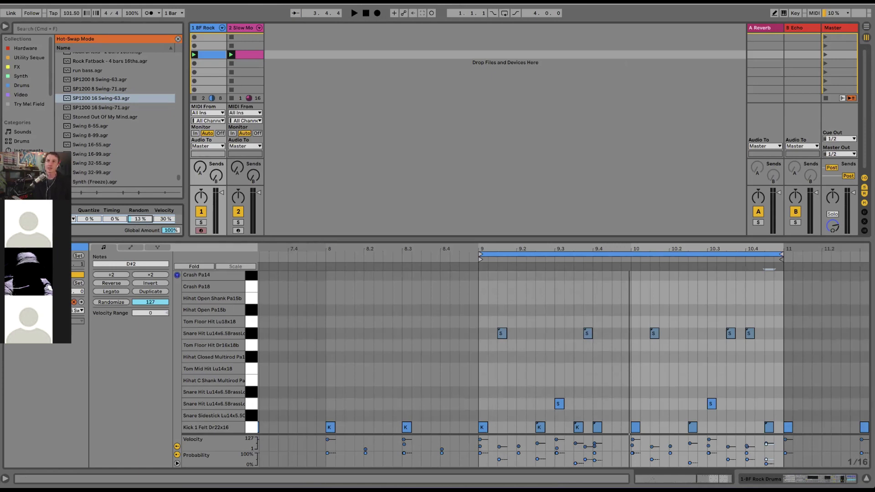
drag(264, 240, 263, 264)
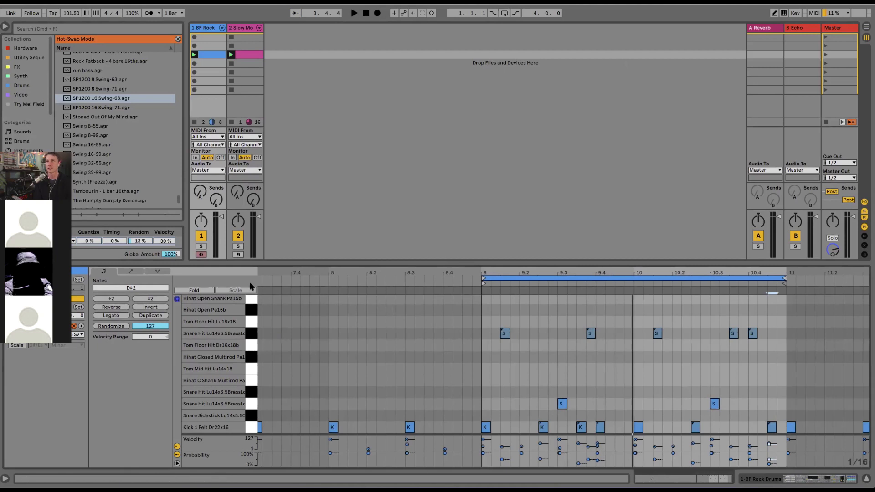
key(space)
drag(139, 241, 139, 210)
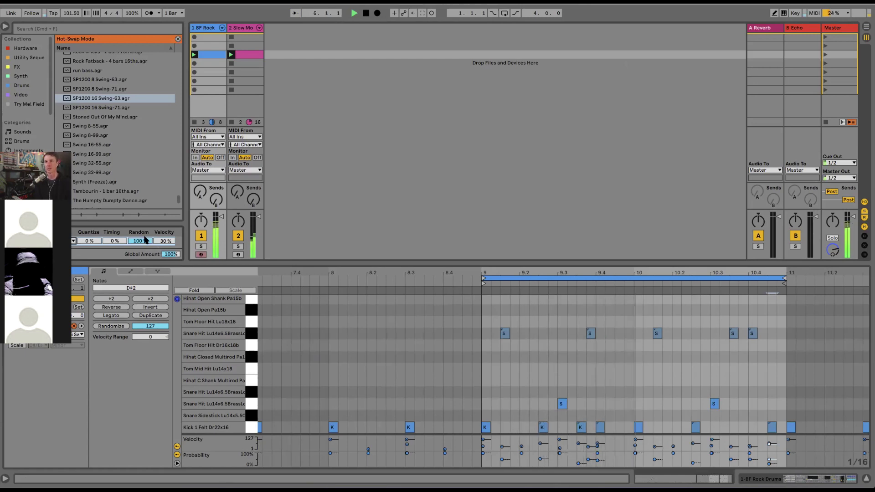
drag(145, 240, 145, 273)
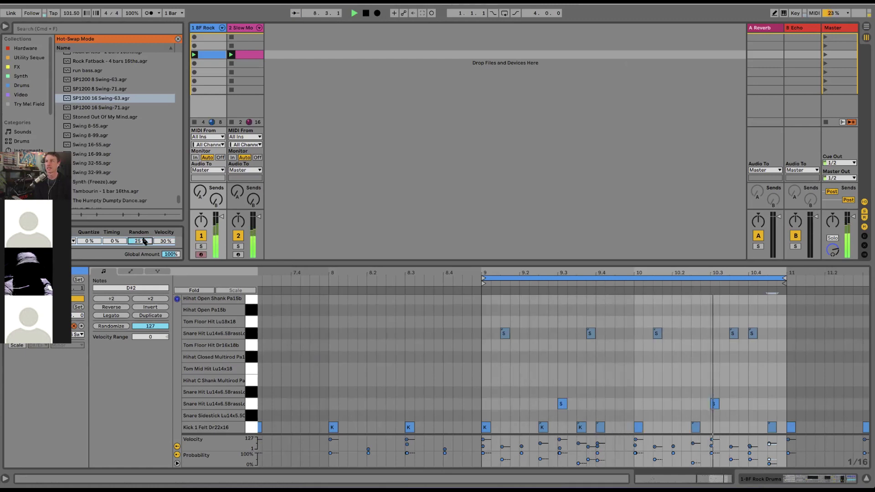
drag(145, 241, 144, 244)
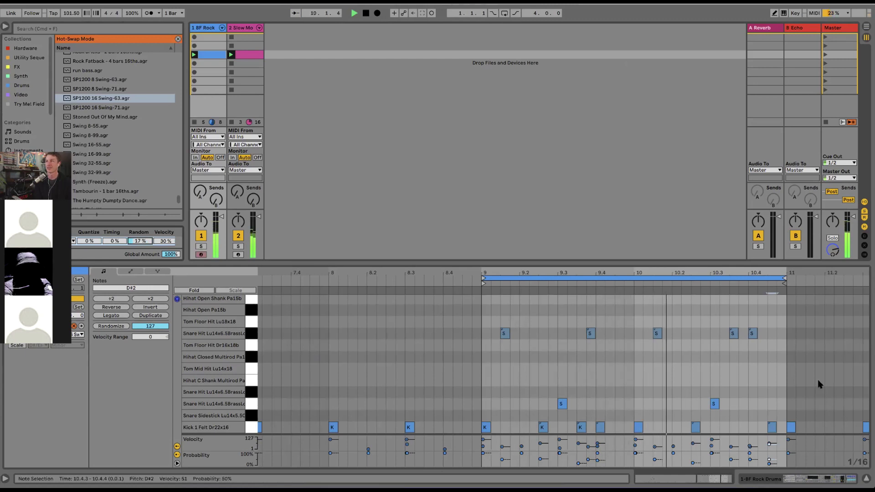
Delete the kick at bar 11 and set the Ride Edge Pa20Dark rack's volume to about -4.7 dB.
double_click(791, 428)
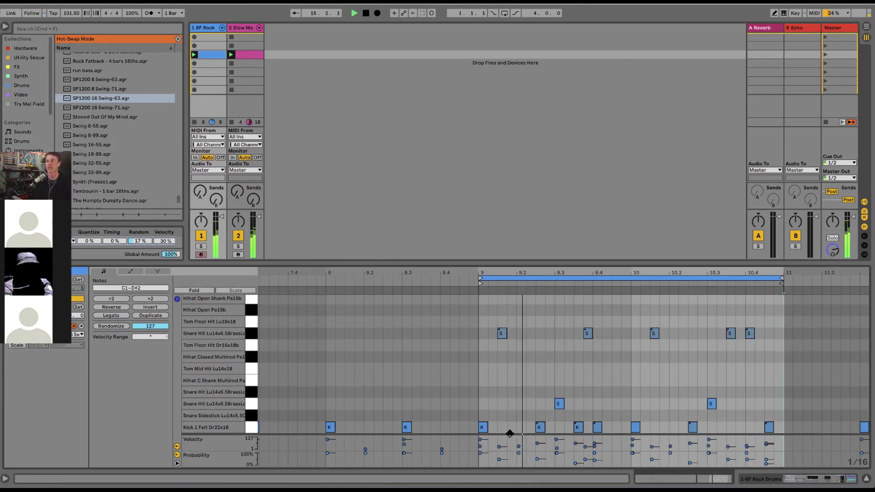
mouse_move(509, 434)
mouse_down()
mouse_move(509, 406)
mouse_move(508, 437)
mouse_up()
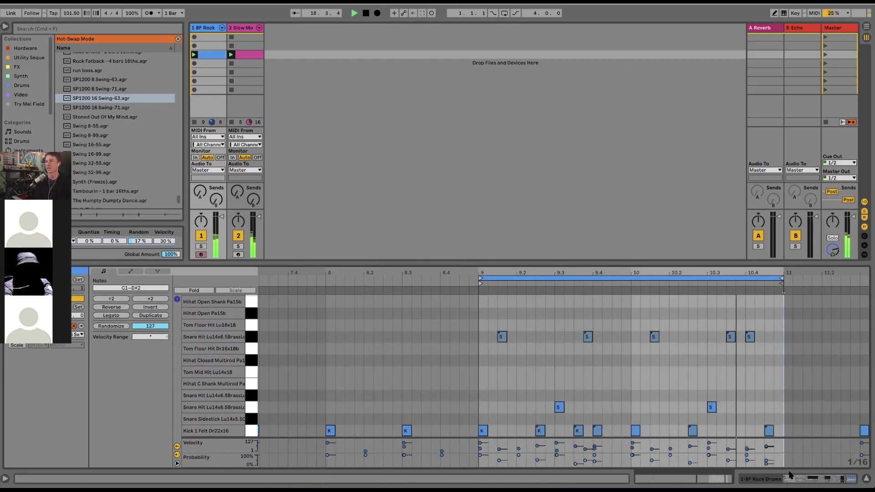
key(shift+Tab)
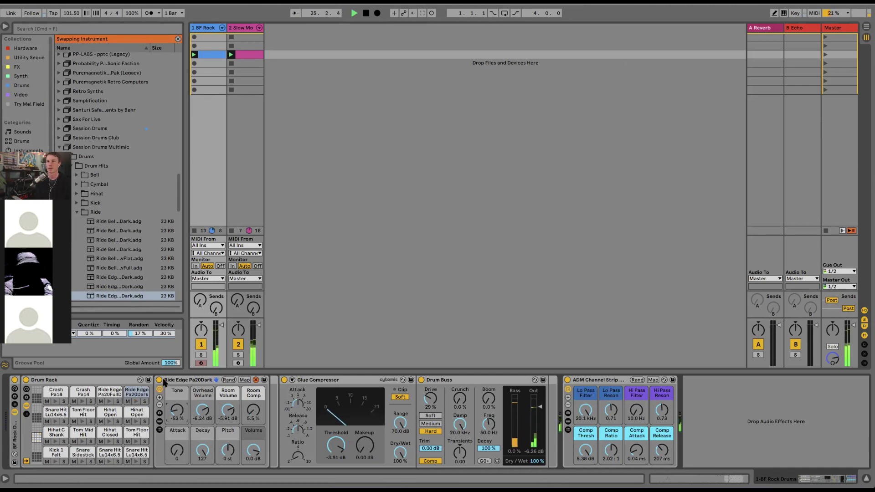
drag(253, 450, 254, 457)
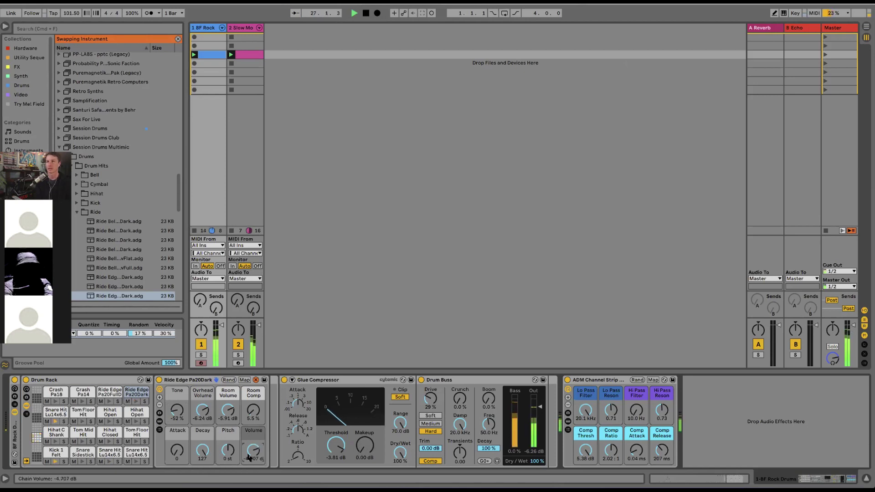
Select the ADM Channel Strip rack, move its library preset to the trash and stop playback.
click(626, 379)
key(BackSpace)
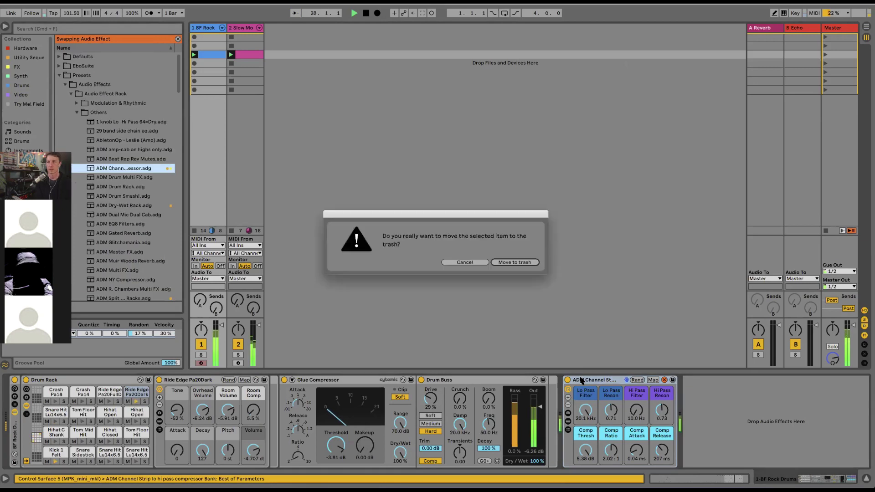
click(512, 263)
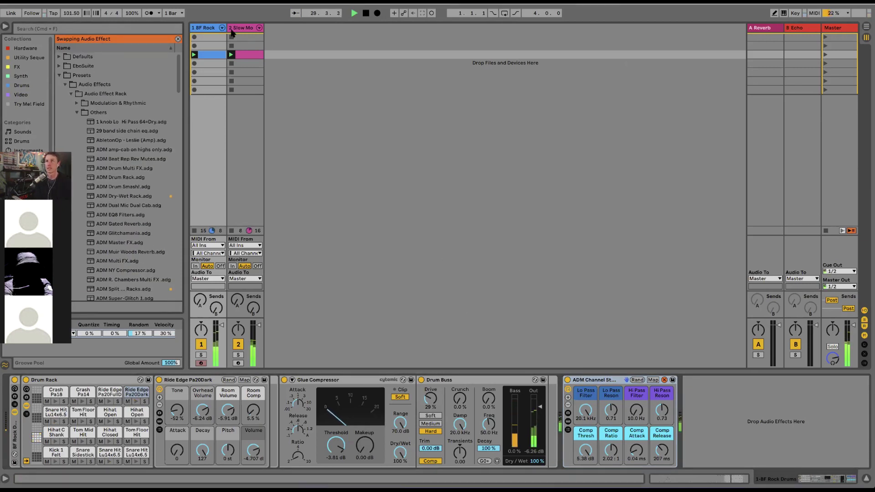
key(space)
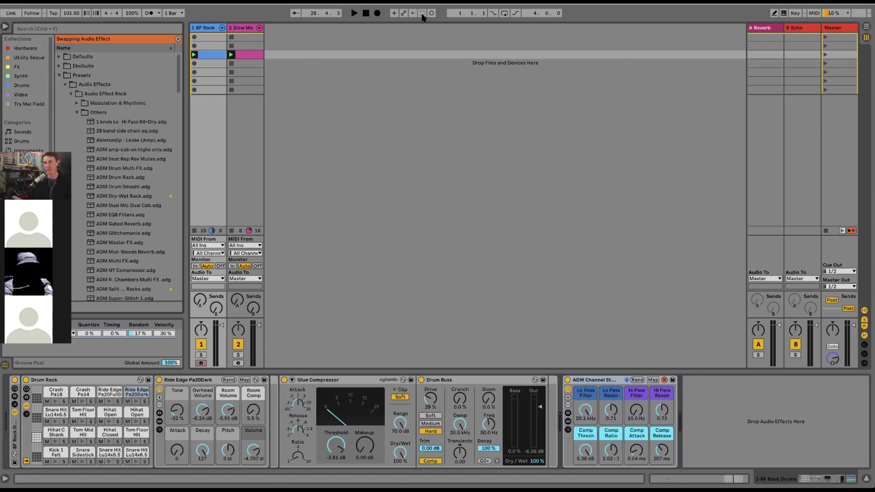
Open the Slow Motion Voices clip's notes and reduce the height of the clip editor.
double_click(252, 57)
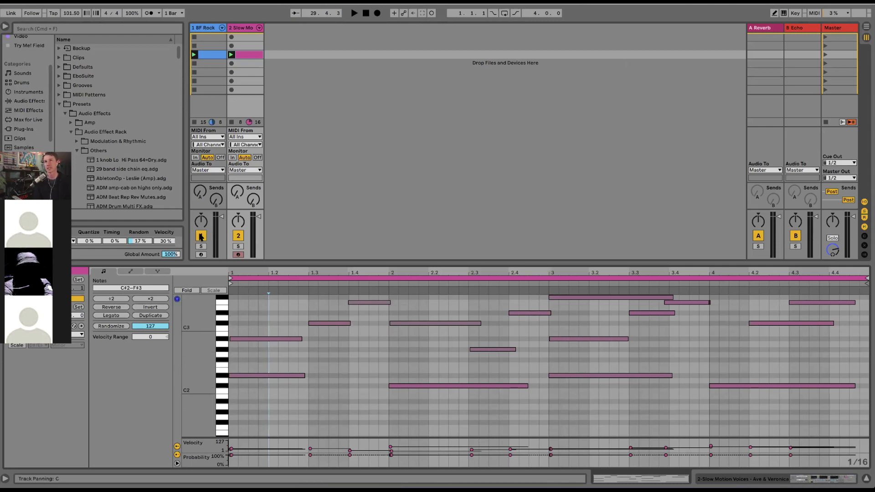
drag(322, 263, 320, 298)
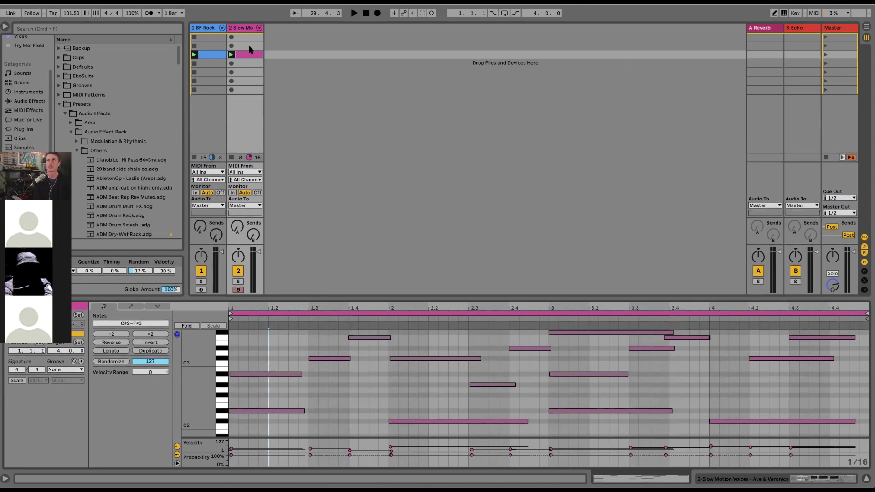
Browse the instrument library and load a Wavetable instrument onto a new third MIDI track.
click(242, 29)
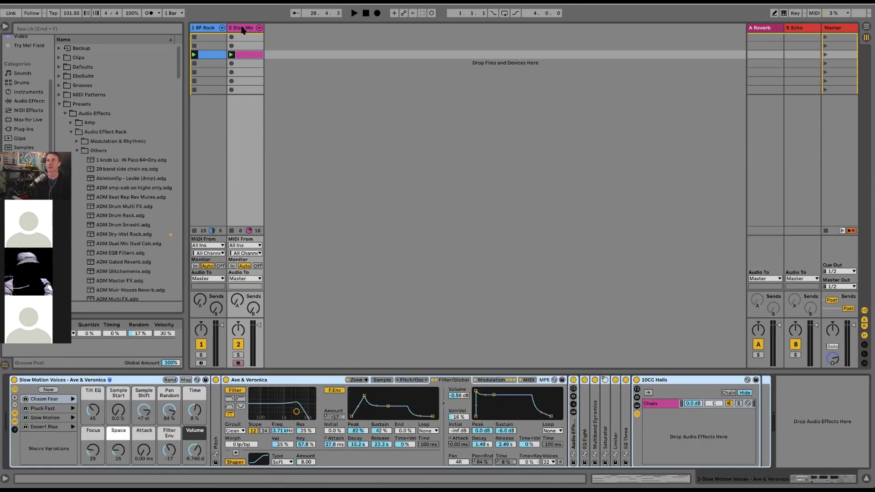
click(212, 30)
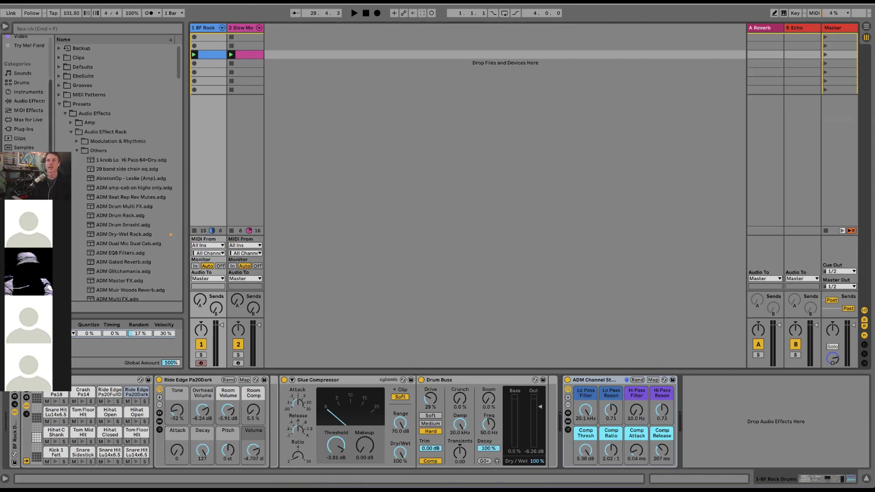
click(37, 112)
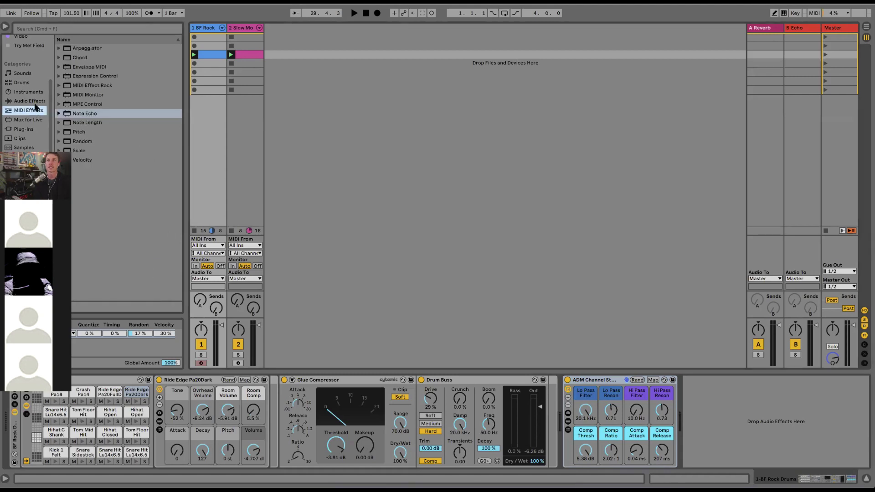
click(35, 92)
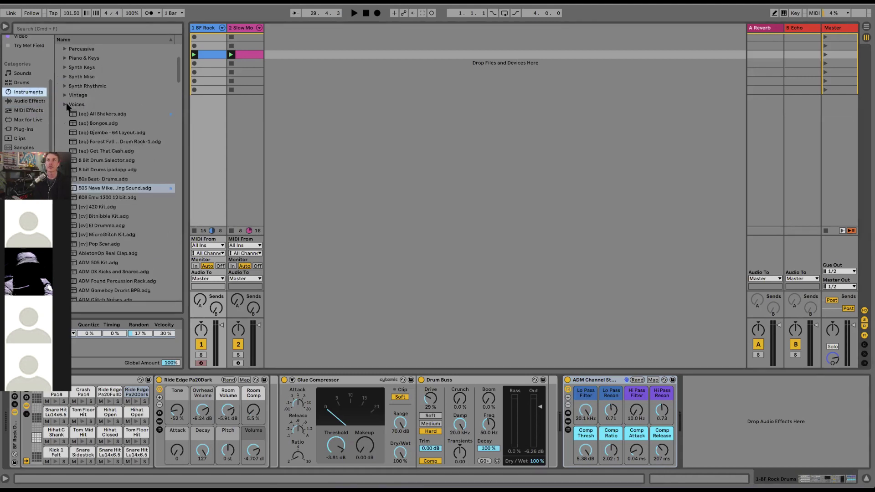
click(66, 104)
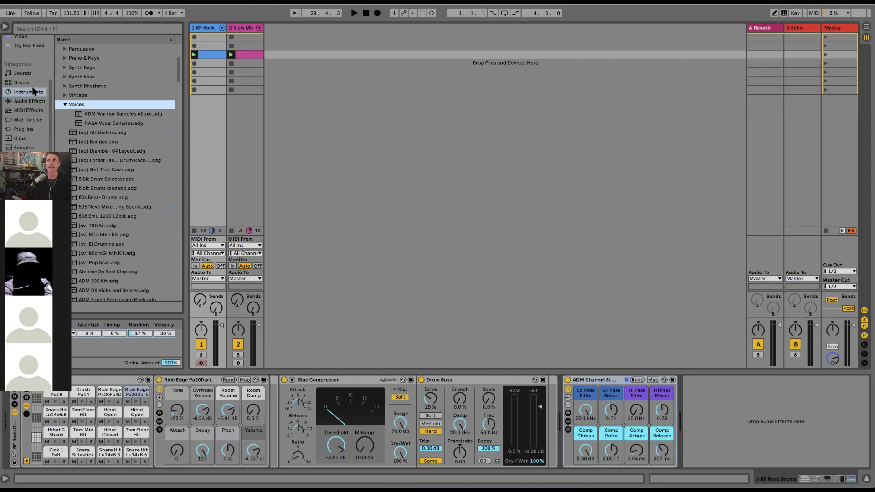
click(66, 105)
scroll(66, 108, up, 3)
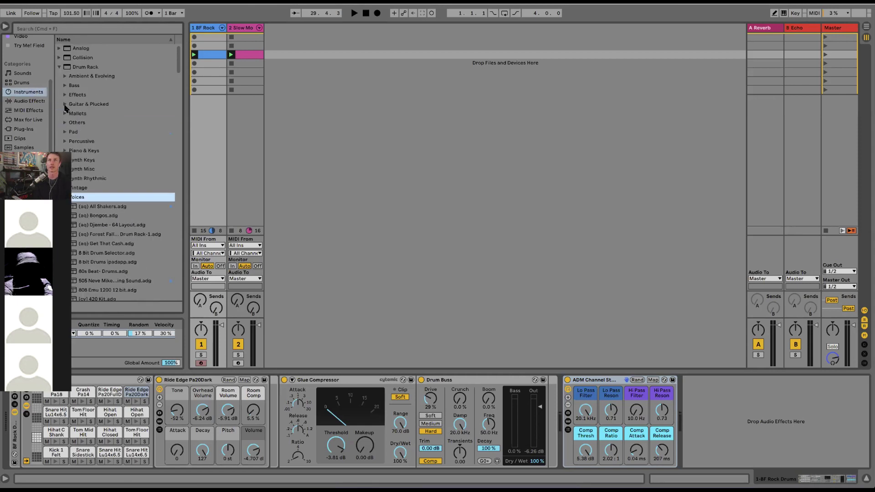
click(58, 67)
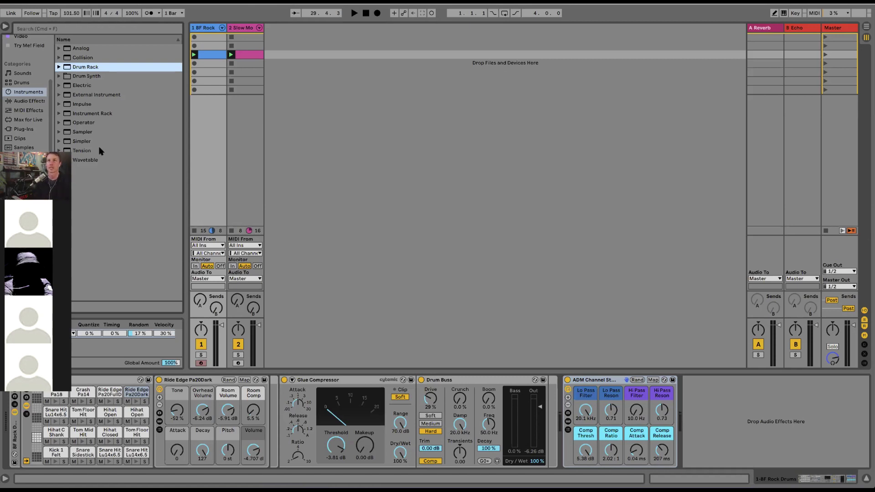
click(77, 163)
drag(76, 163, 272, 40)
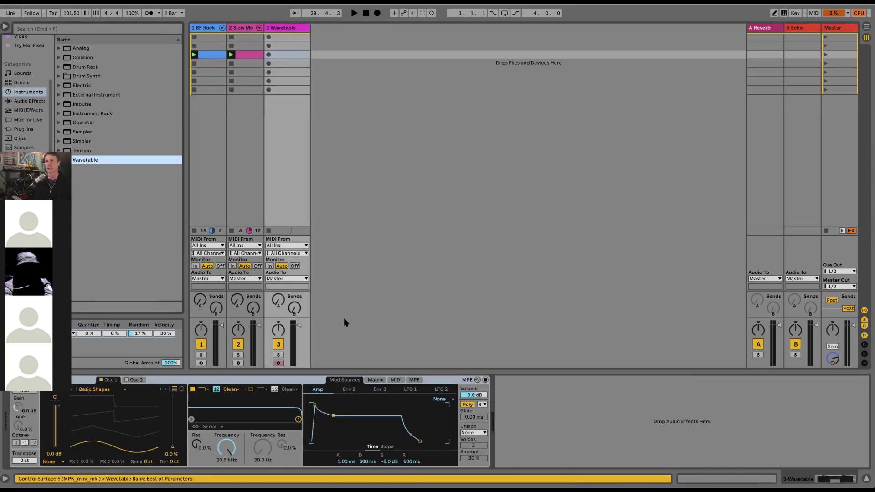
Review Wavetable's modulation matrix, MIDI and MPE modulation assignments.
click(279, 380)
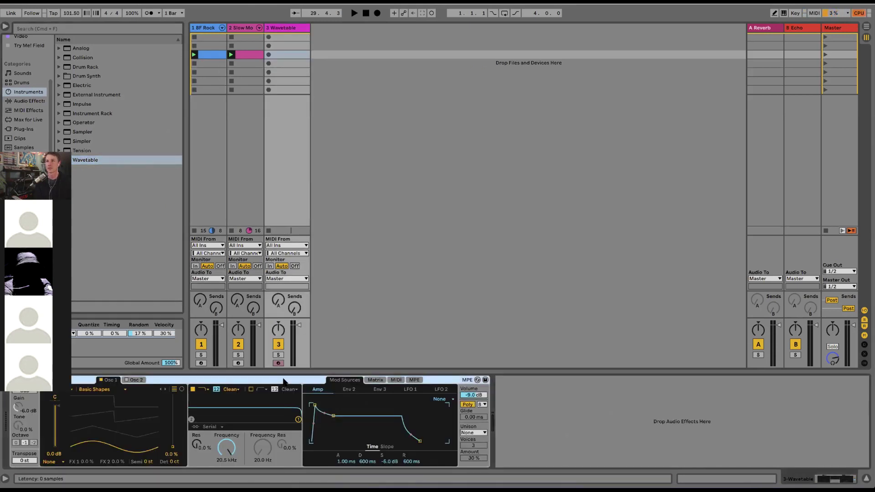
click(381, 382)
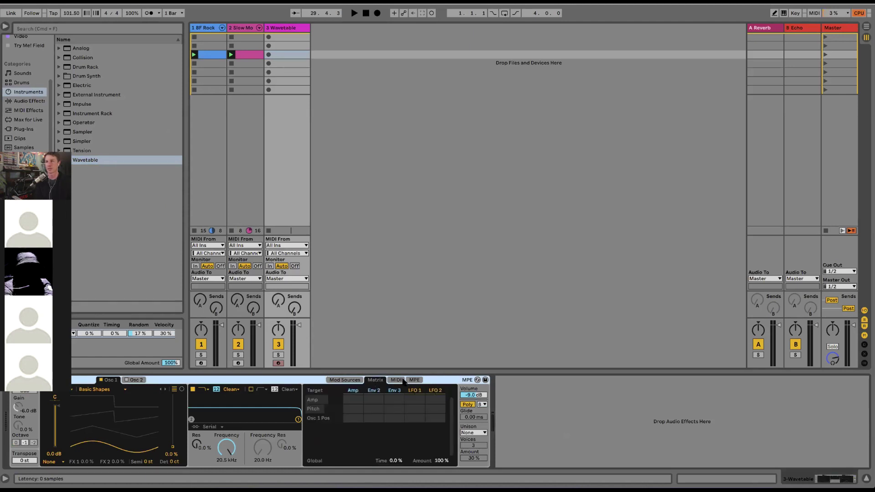
click(401, 381)
click(416, 380)
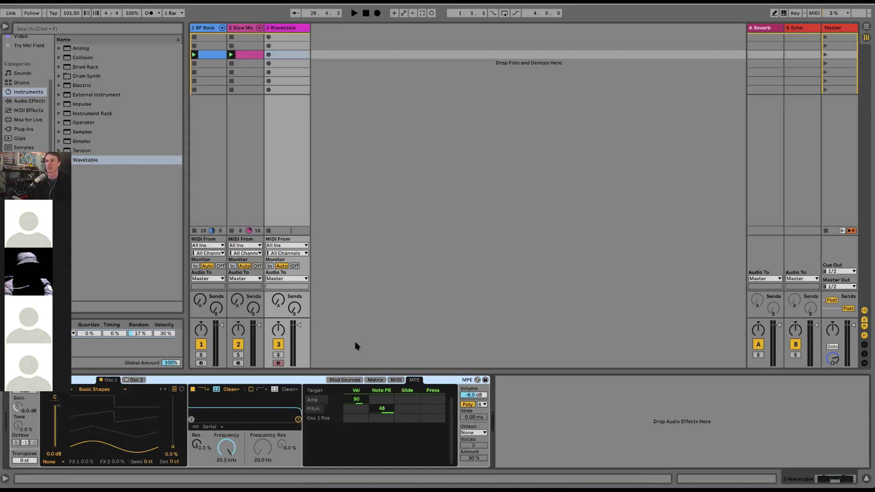
Swap in the ADM Dream Forever Pad preset after trying ADM Ocean Wavetable Only, and raise the first filter's frequency to 7.61 kHz.
click(477, 380)
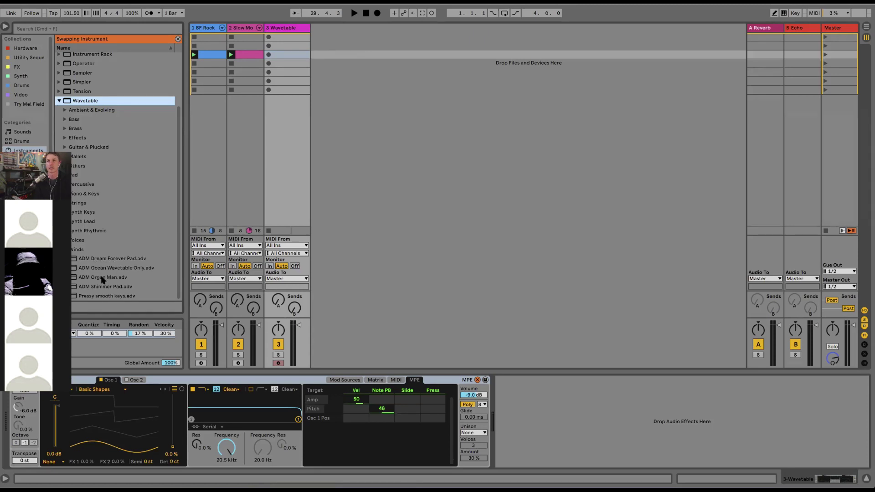
drag(104, 271, 116, 382)
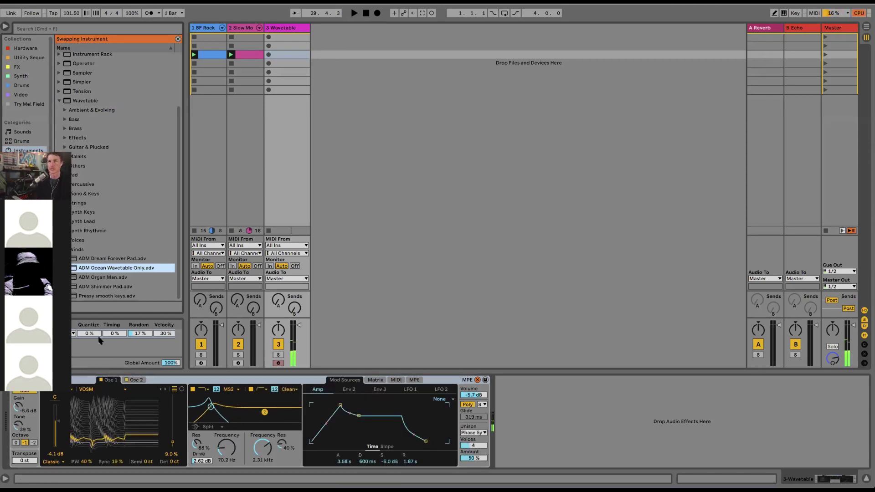
click(114, 259)
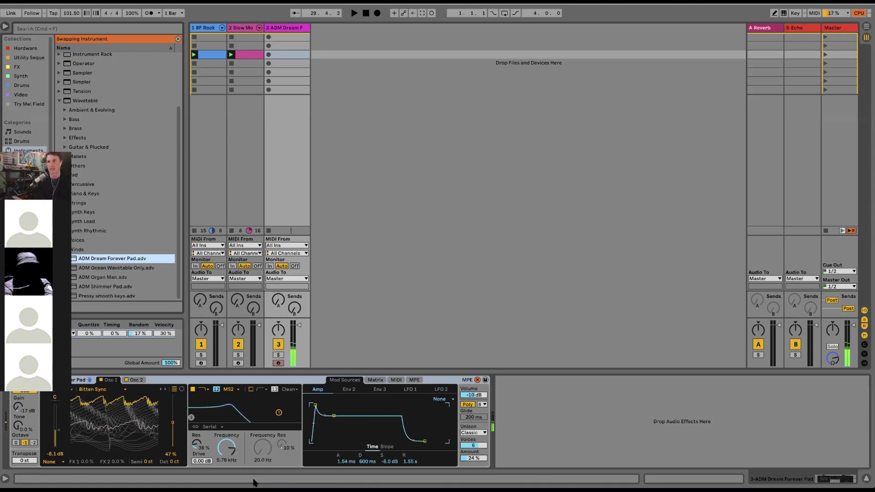
drag(231, 456, 230, 449)
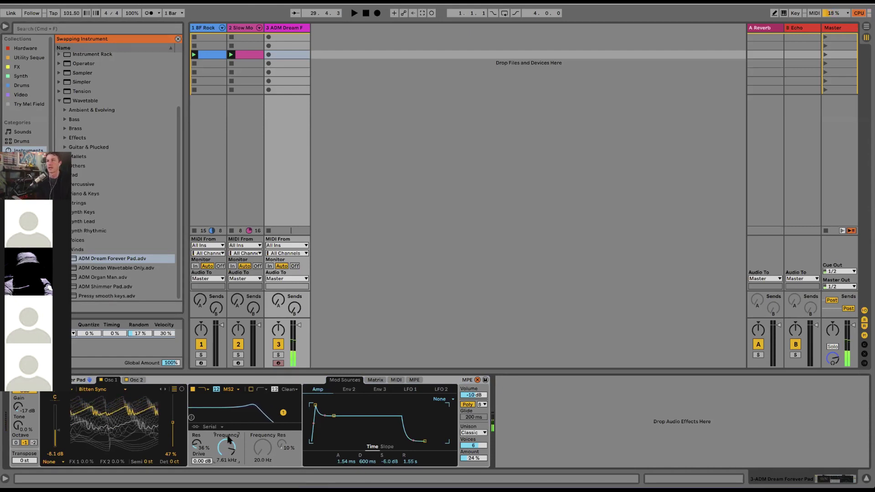
Lower the MIDI pressure modulation amount assigned to Filter 1 Freq in the pad's Wavetable instrument.
click(415, 380)
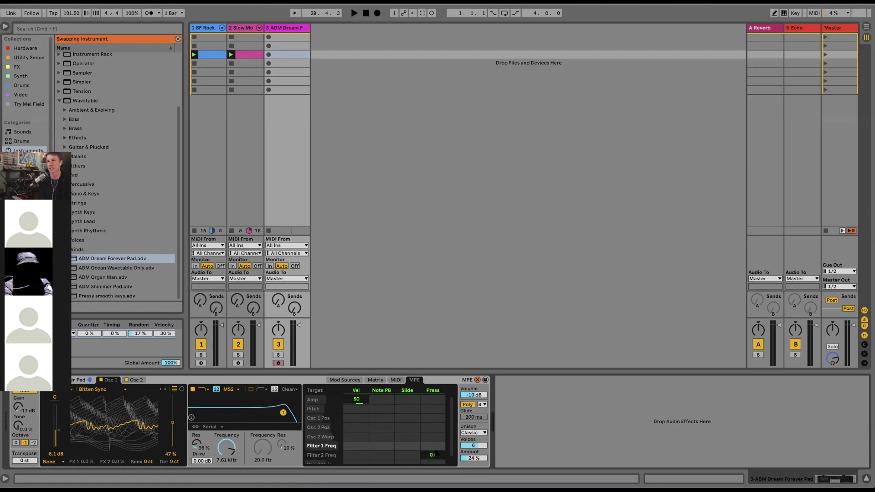
click(396, 380)
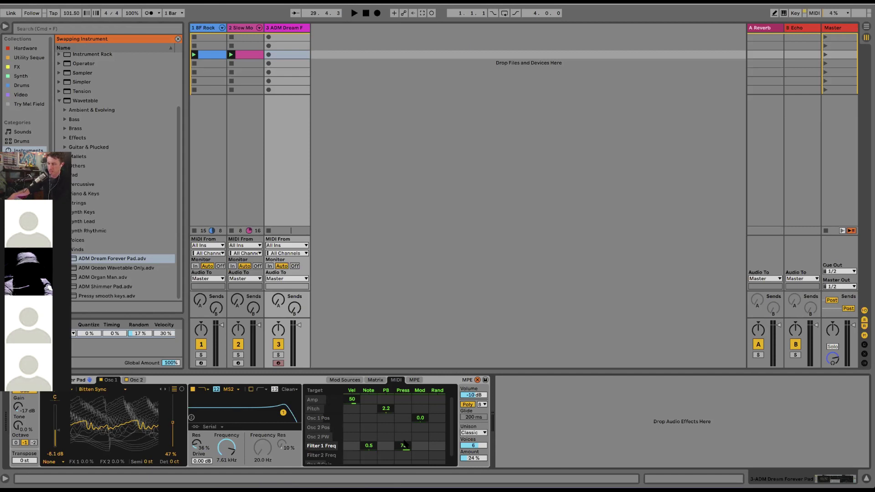
click(403, 427)
drag(404, 446, 401, 444)
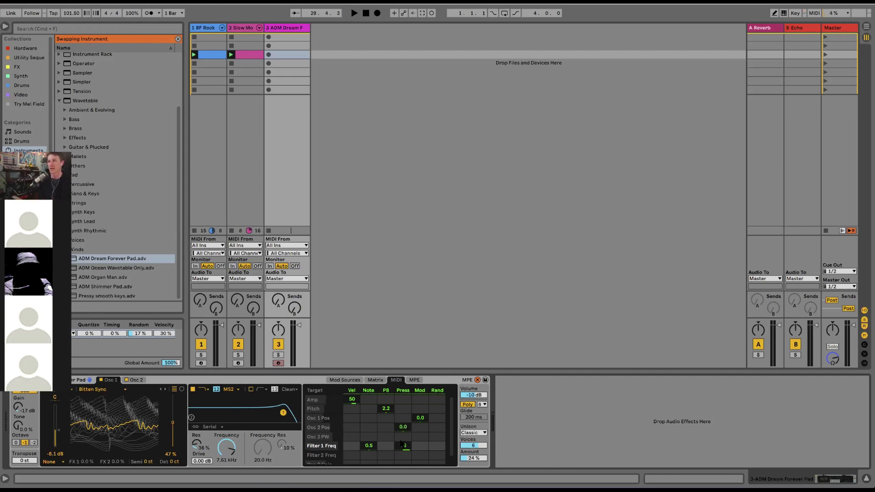
Set the MPE pressure modulation of Filter 1 Freq to -72.
click(415, 379)
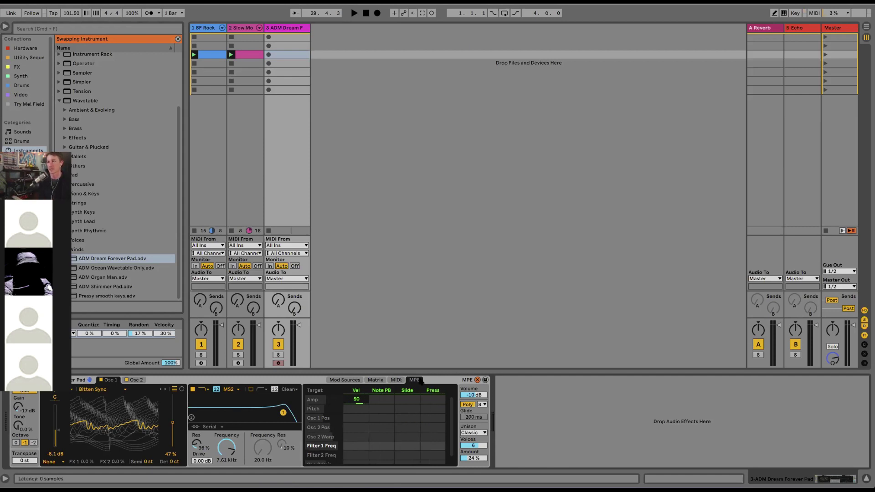
click(403, 447)
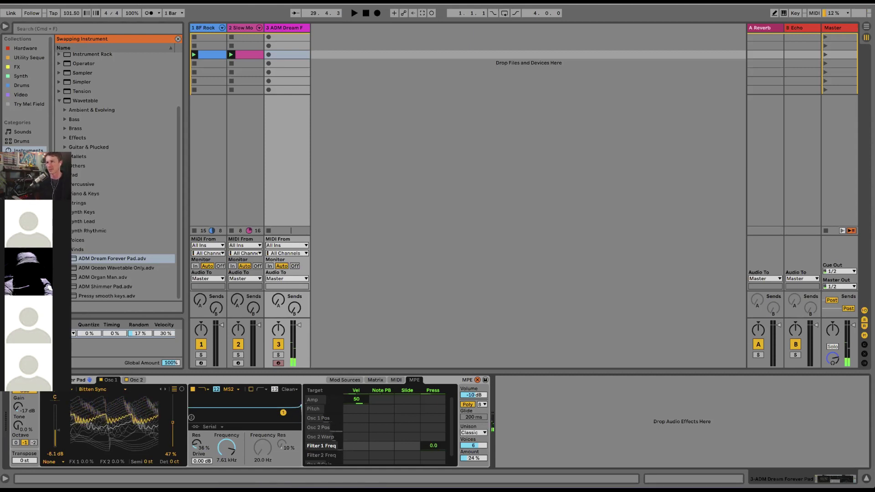
drag(434, 448, 435, 474)
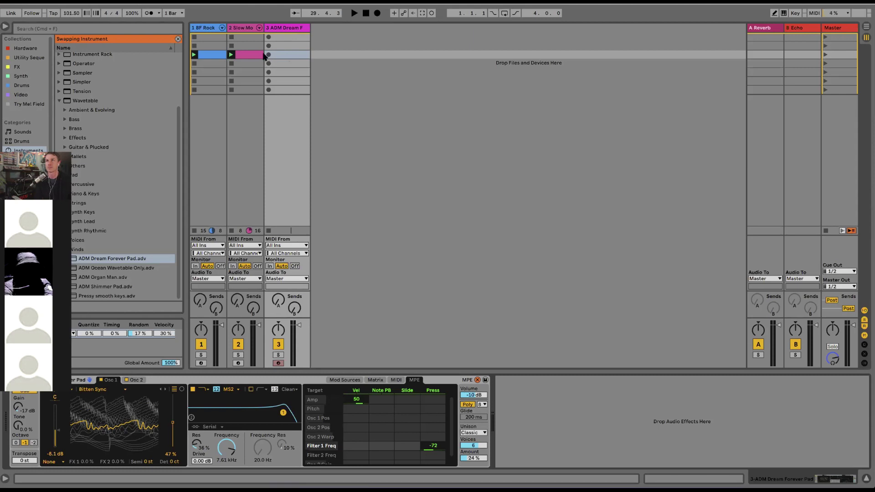
Create a 4-bar MIDI clip in the pad track's third slot during playback and enlarge the clip editor.
key(space)
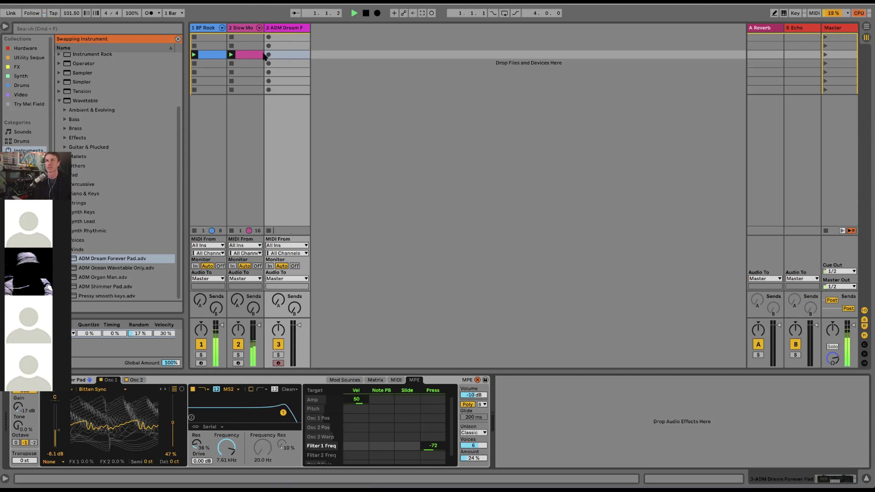
double_click(287, 55)
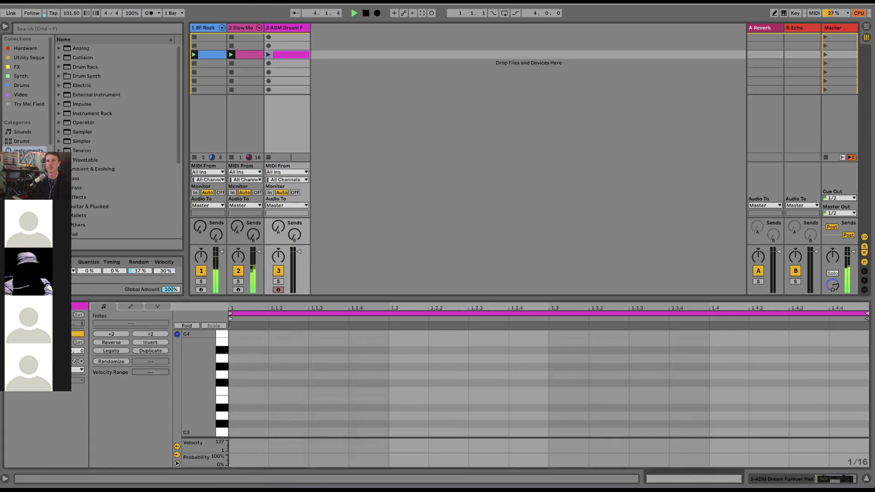
text(4)
key(Return)
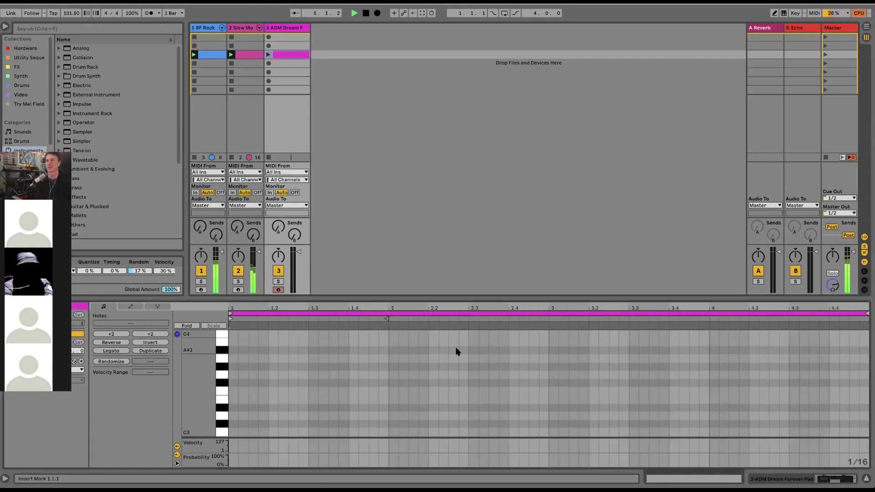
drag(481, 297, 481, 241)
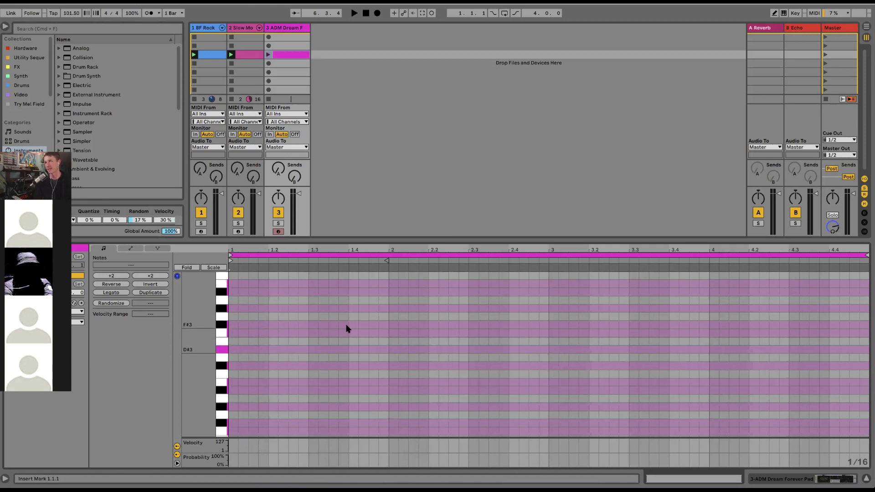
Limit the pad clip's note rows to notes of the clip's scale and look through the available octaves.
scroll(347, 328, up, 5)
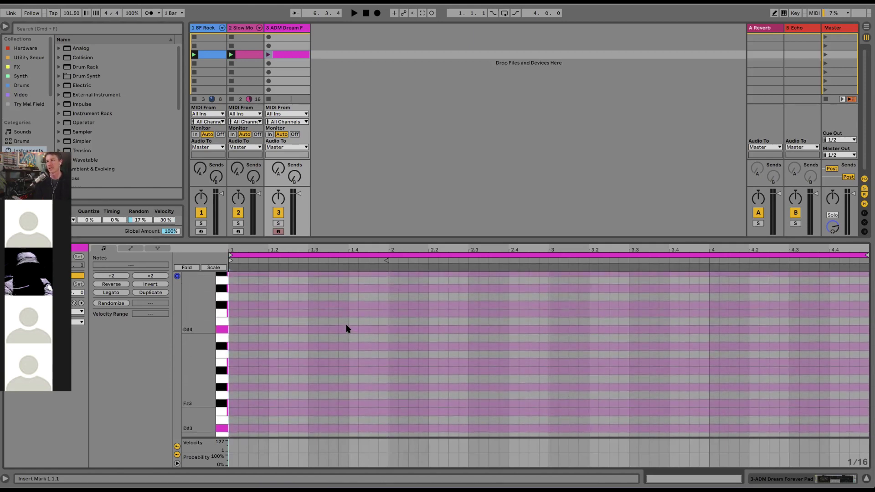
scroll(346, 328, down, 10)
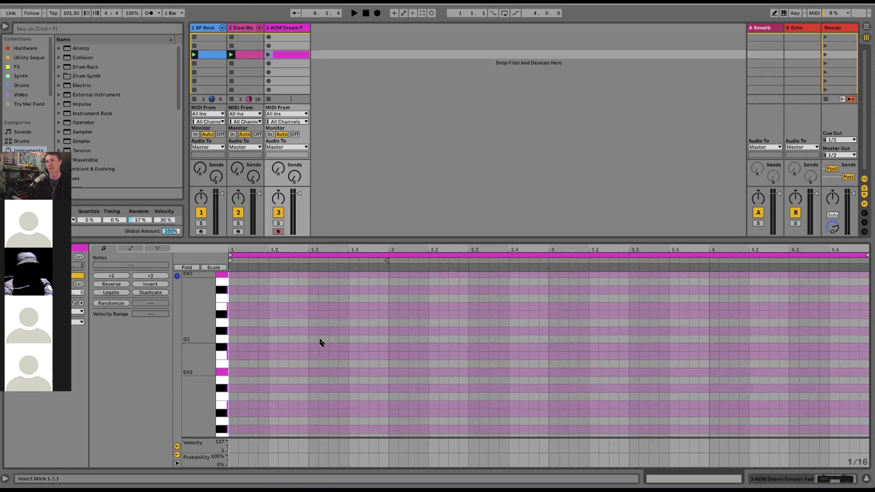
click(215, 268)
scroll(263, 374, up, 15)
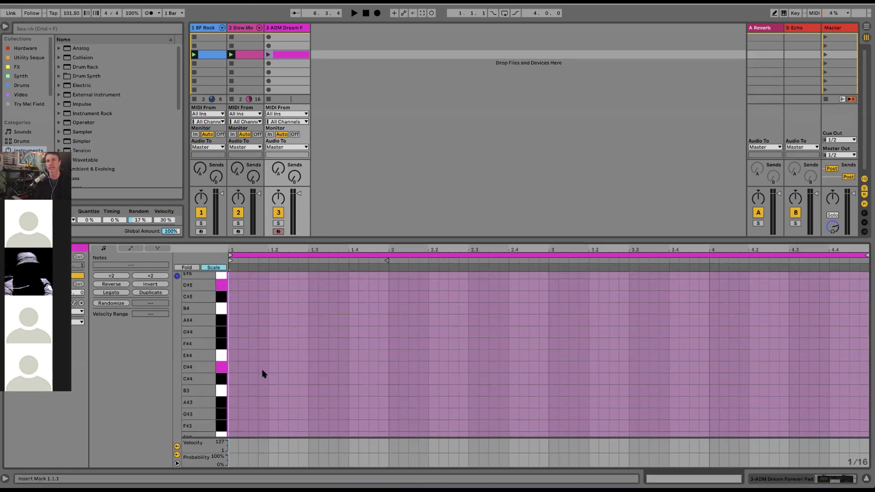
scroll(263, 373, down, 20)
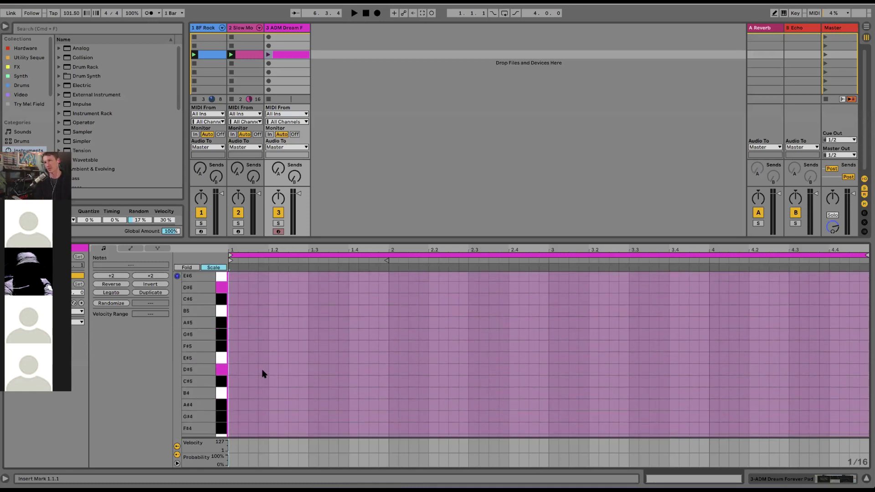
scroll(263, 374, down, 10)
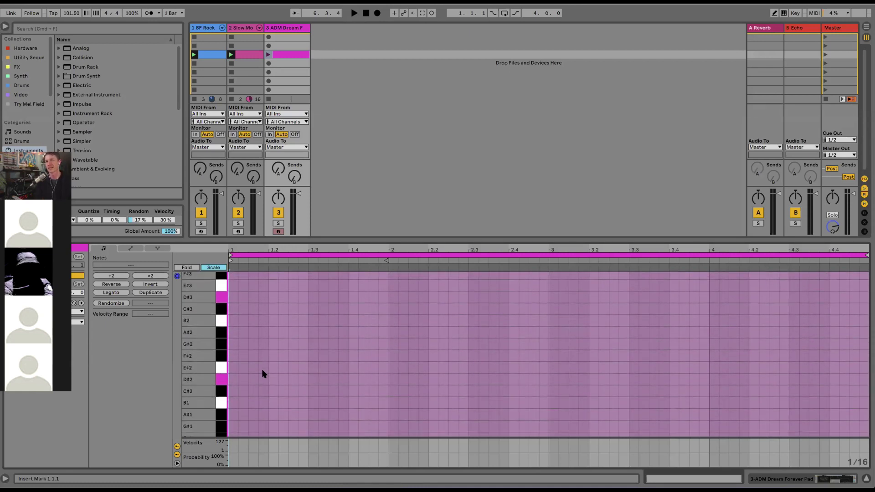
scroll(263, 373, up, 2)
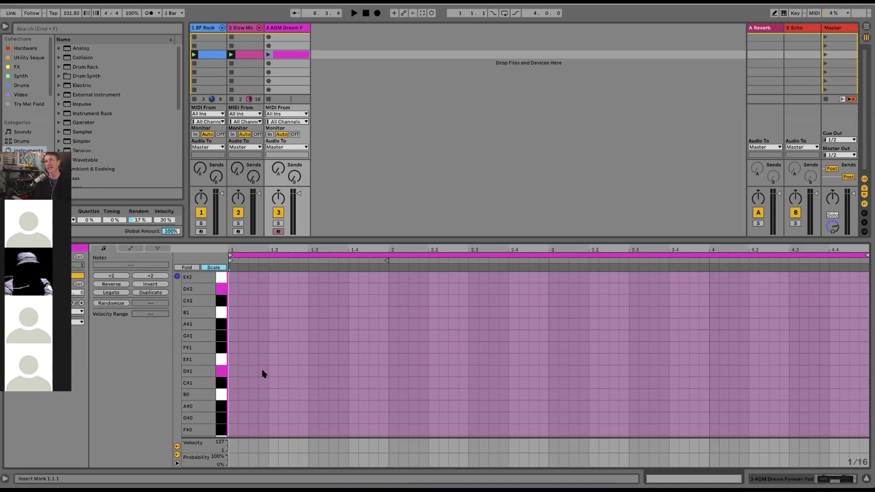
Draw a G#4 note from 1.1.1 to about 3.1.2 in the pad clip during playback and launch the clip.
key(space)
scroll(279, 390, up, 10)
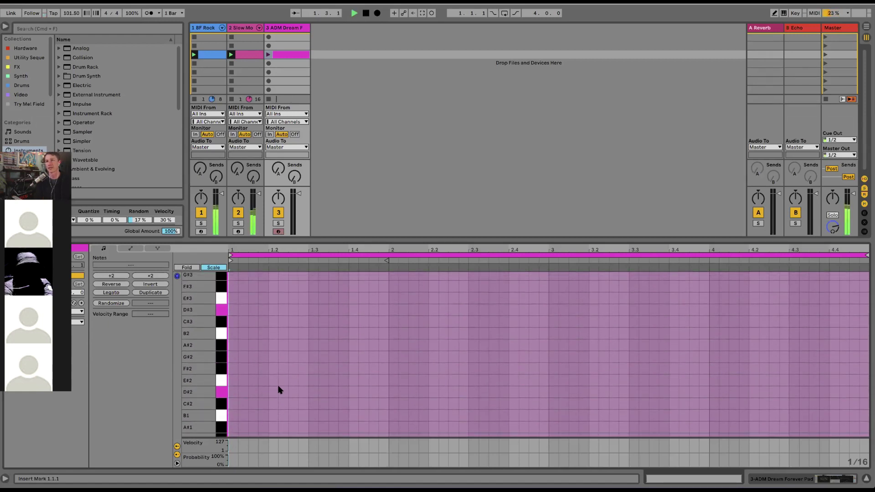
scroll(279, 390, up, 2)
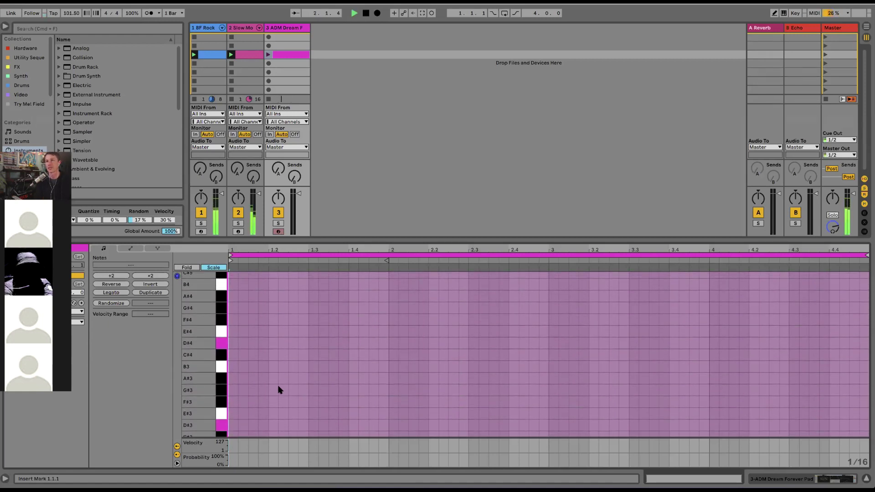
double_click(231, 308)
drag(241, 308, 510, 315)
drag(520, 308, 555, 316)
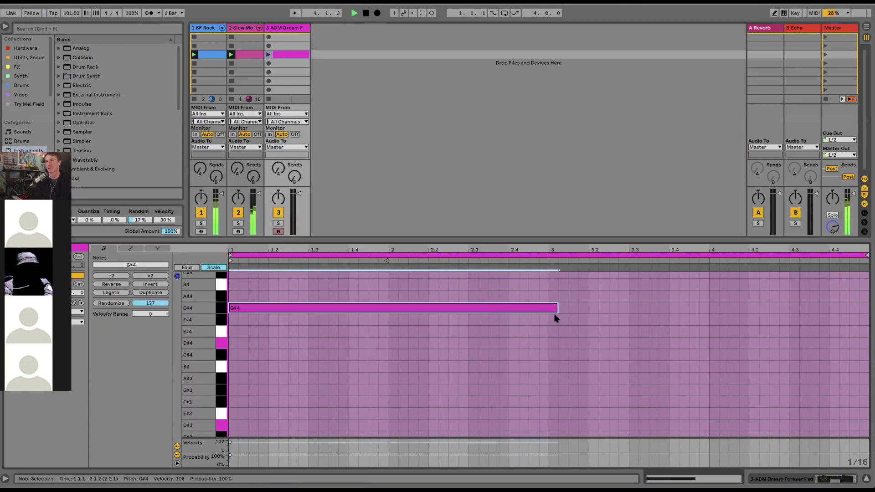
click(268, 54)
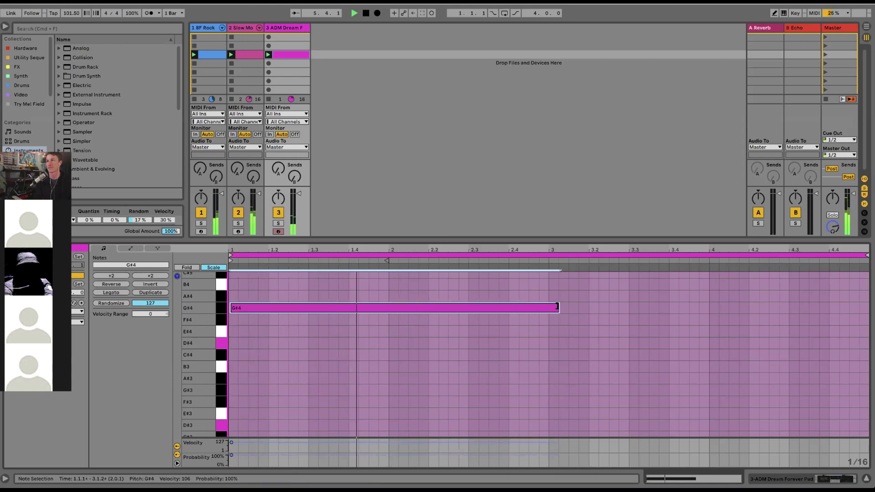
Shorten the pad clip's G#4 note to end at 3.1.1 and add an F#4 note from 3.1.1 to about 4.1.2.
drag(557, 308, 550, 308)
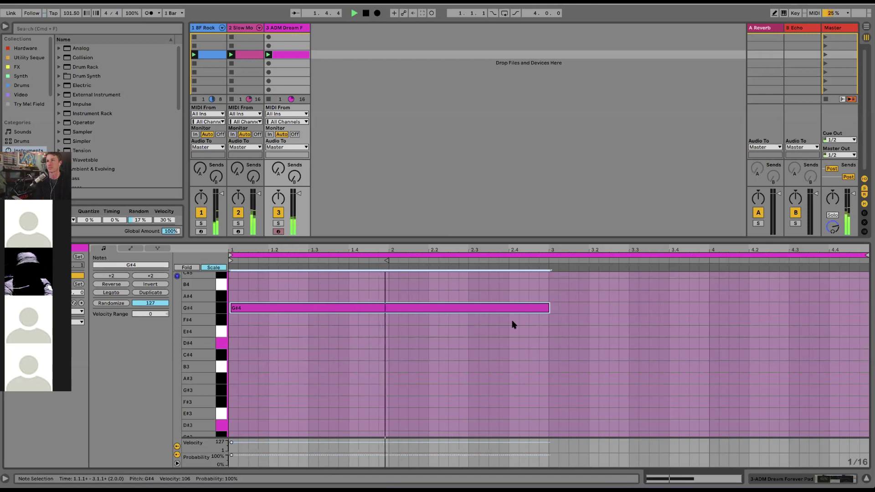
double_click(553, 322)
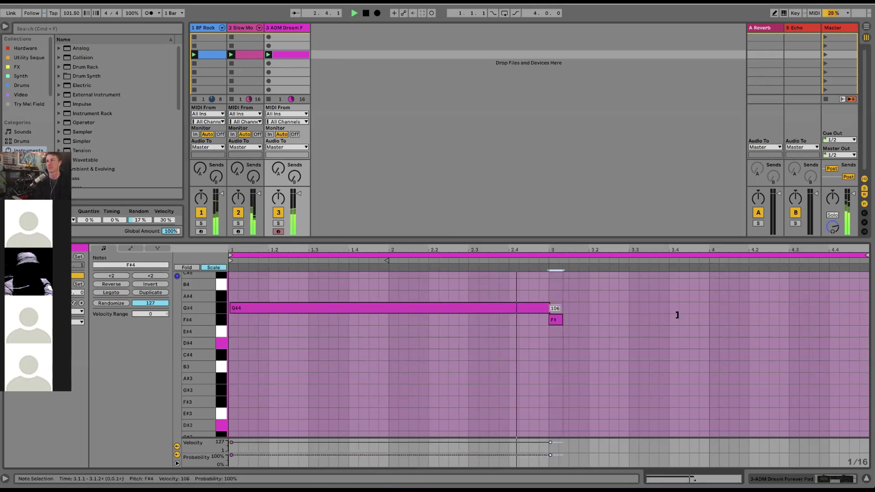
mouse_move(560, 320)
mouse_down()
mouse_move(716, 319)
mouse_move(839, 338)
mouse_up()
Add a last note from 4.1.1 to 4.4.2, try it at lower and higher scale pitches, and settle on A#4.
double_click(717, 343)
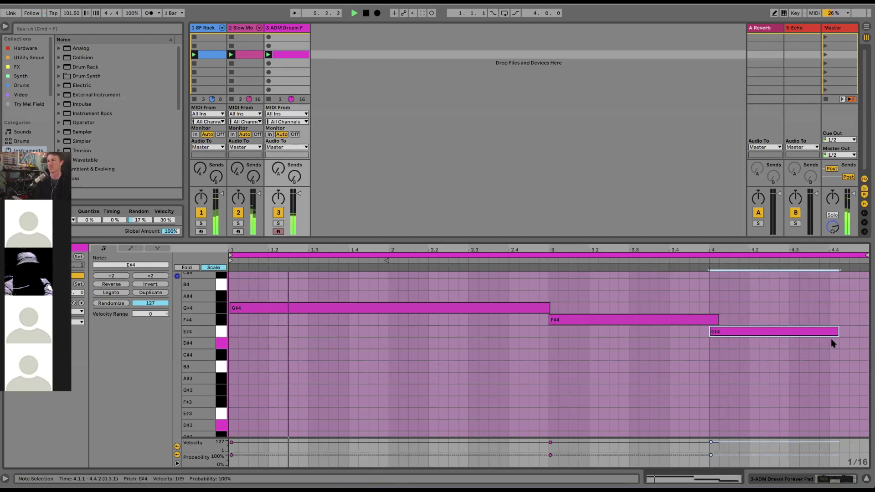
key(Down)
key(Down)
key(Down)
key(Down)
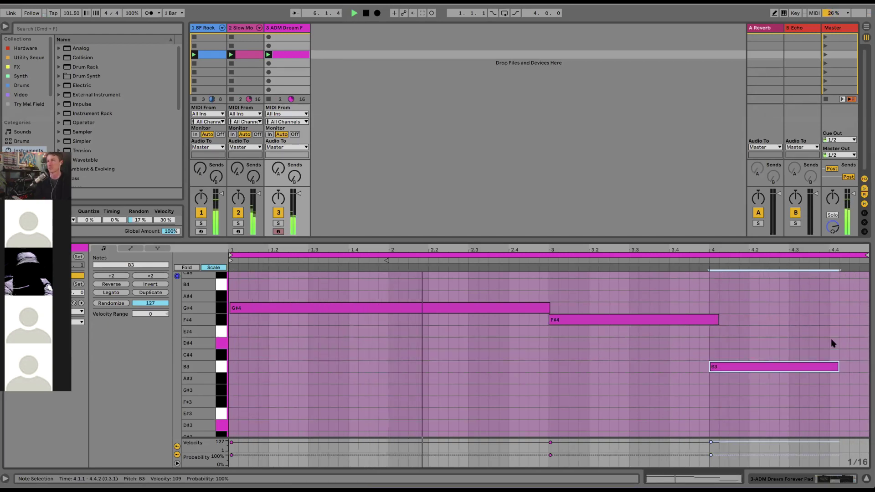
key(Up)
key(Up)
key(Up)
key(Up)
key(Up)
key(Up)
key(Up)
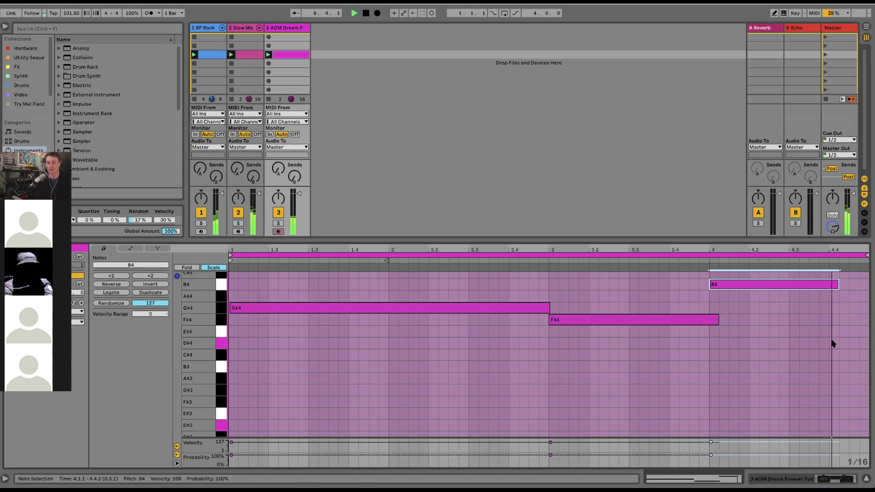
key(Up)
key(Down)
key(Down)
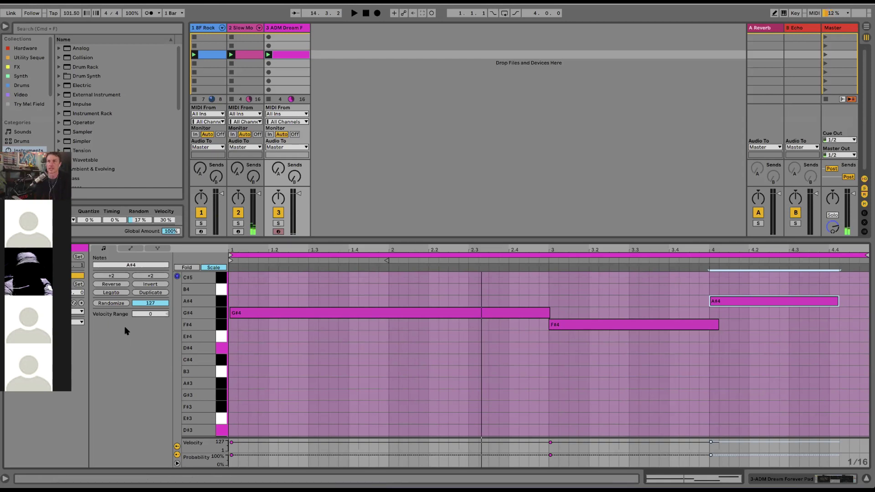
Expand the pad's Wavetable view to examine its oscillators, envelopes, LFOs and modulation matrix.
click(288, 27)
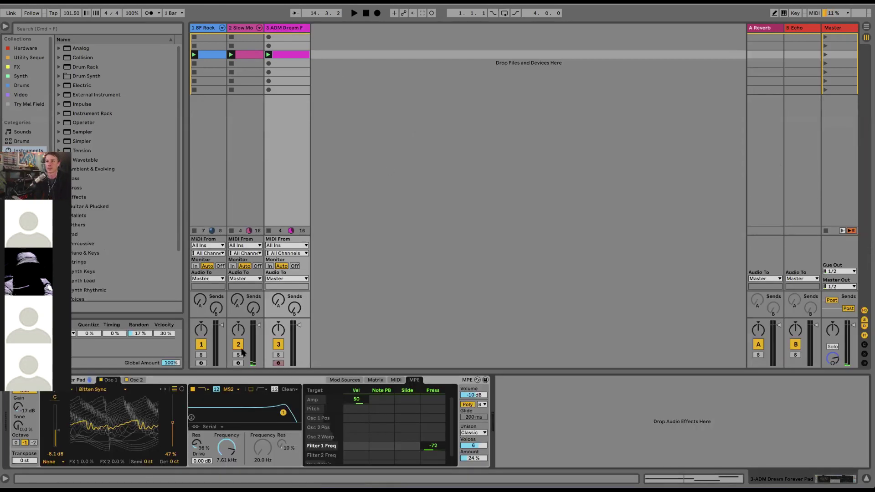
click(345, 379)
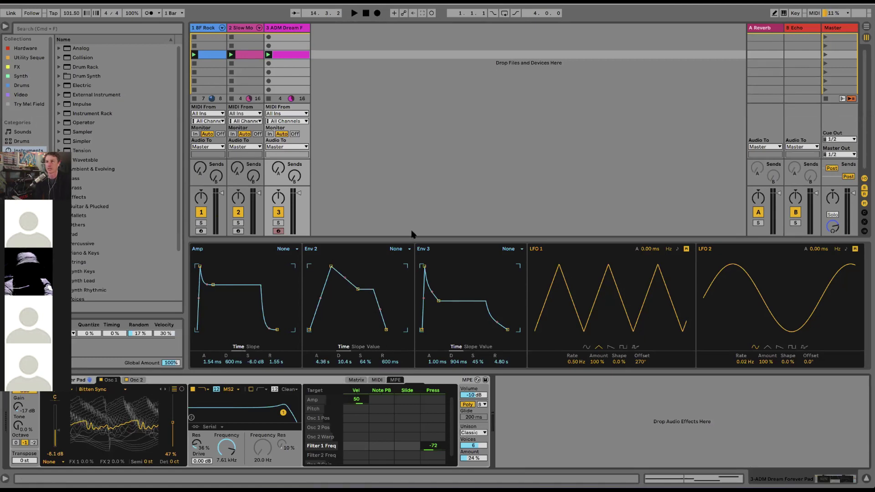
drag(415, 239, 419, 117)
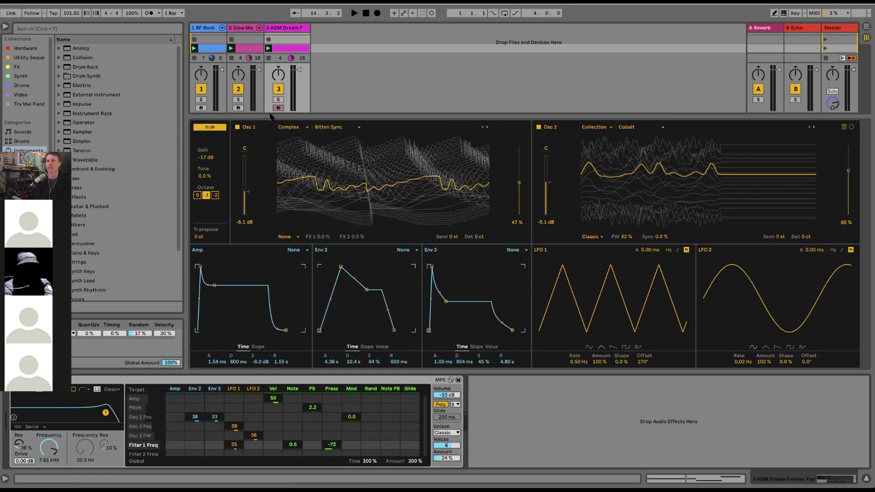
Reopen the pad clip and add a D#5 note from 1.1.1 to 2.1.1 and an E#5 note from 2.1.1 to 3.1.1.
key(space)
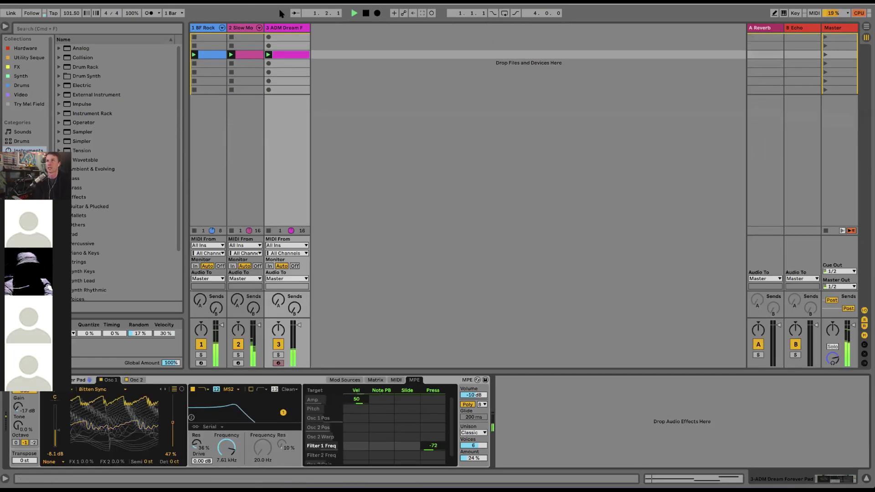
double_click(285, 56)
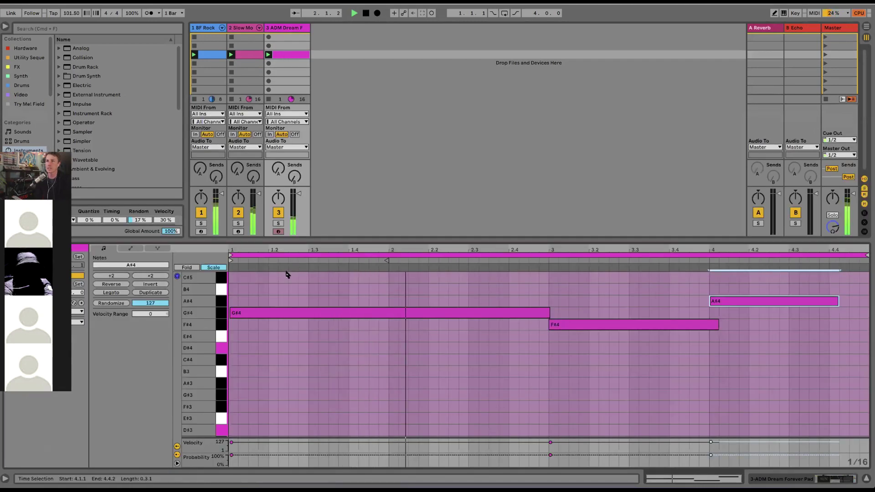
scroll(271, 285, up, 3)
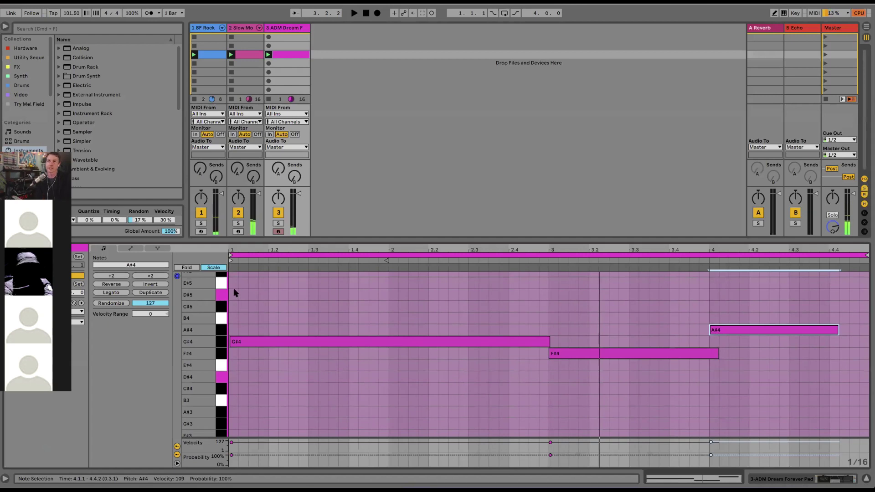
mouse_move(233, 295)
mouse_down()
mouse_move(548, 295)
mouse_move(268, 292)
mouse_move(404, 299)
mouse_move(388, 303)
mouse_move(397, 284)
mouse_move(547, 284)
mouse_up()
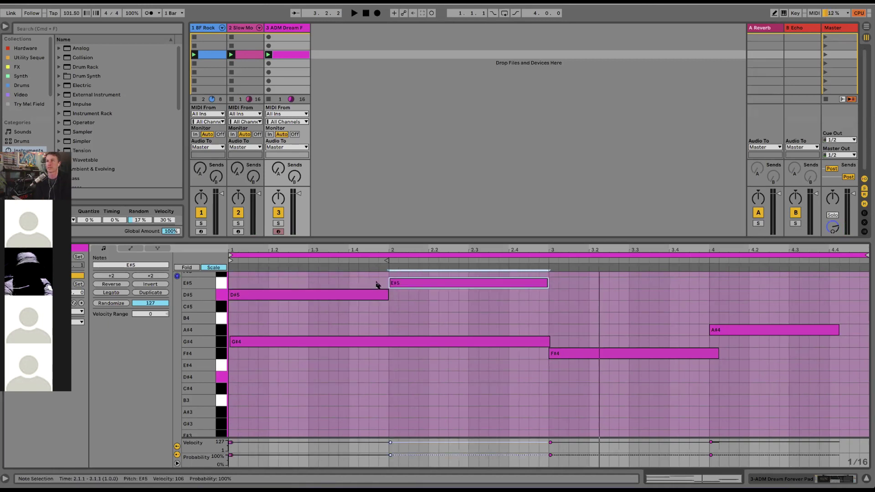
Start playback and add an F#5 note from 3.1.1 to 4.1.1 in the pad clip.
key(space)
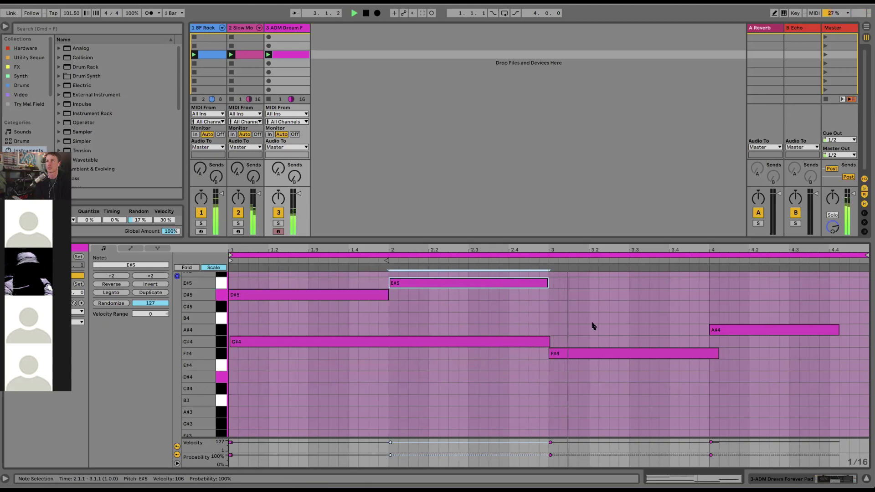
scroll(560, 287, up, 2)
double_click(551, 289)
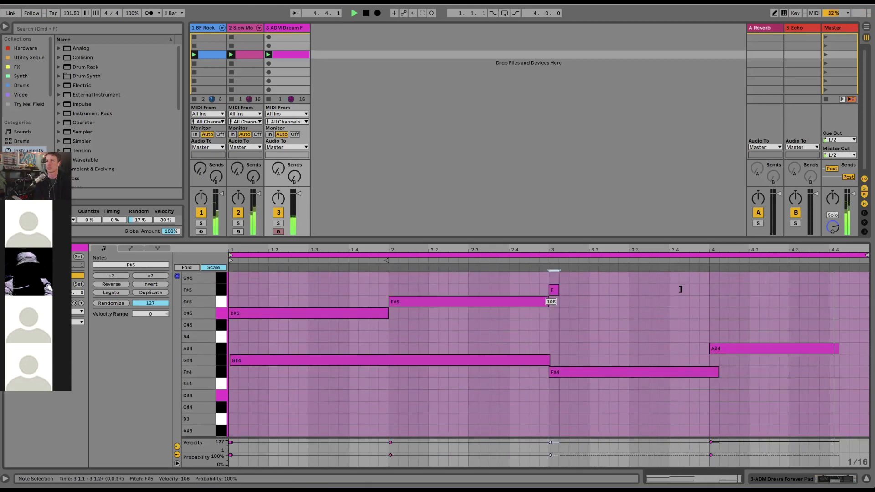
drag(559, 290, 708, 290)
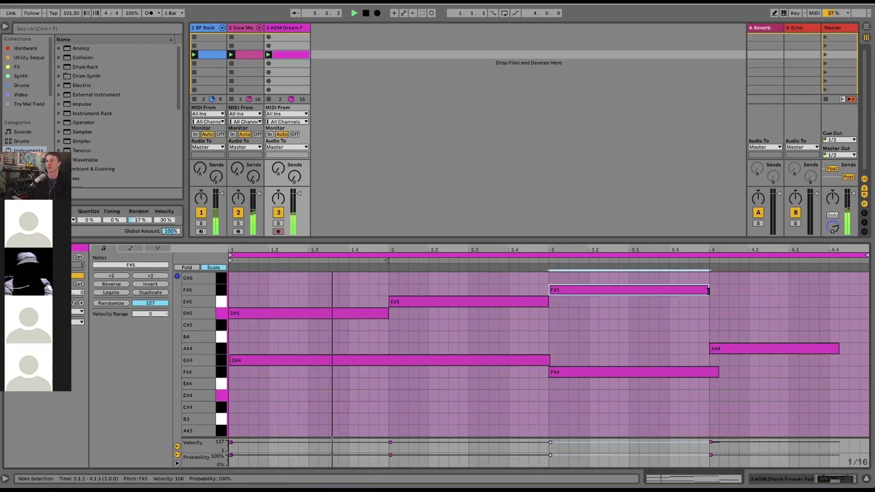
Add a G#5 note from 4.1.1 to 4.4.1 during playback and raise it one scale step to A#5.
scroll(710, 291, up, 2)
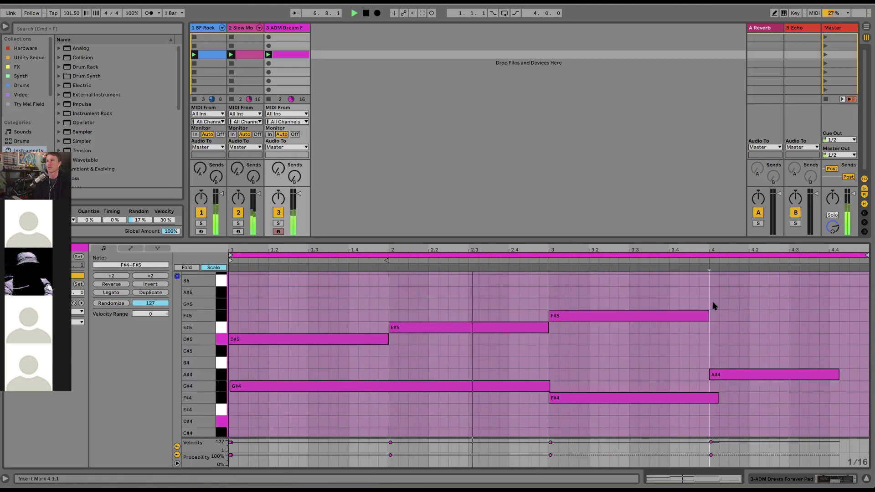
double_click(714, 304)
drag(719, 304, 829, 301)
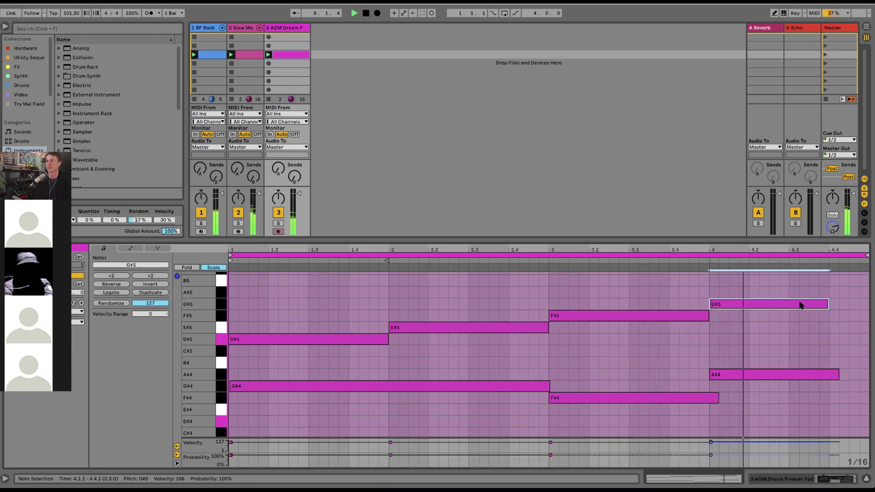
key(Up)
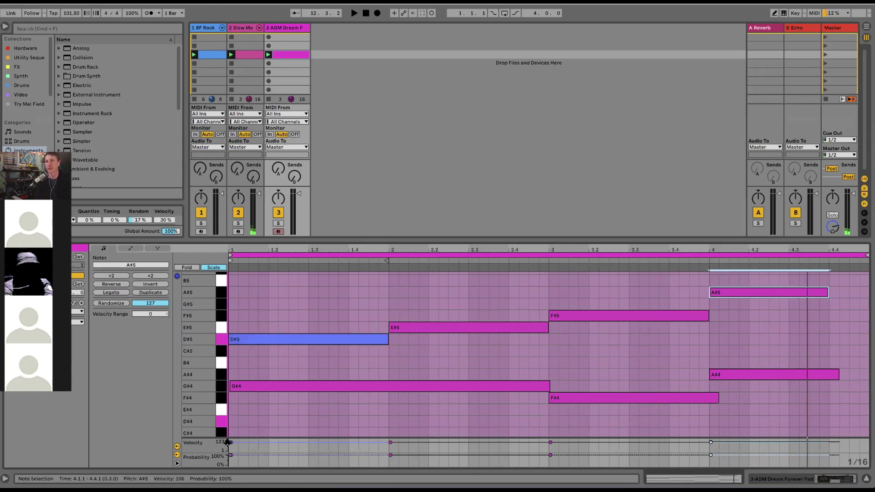
Select the four upper melody notes from D#5 to A#5 and set their probability to 64%.
drag(227, 438, 228, 419)
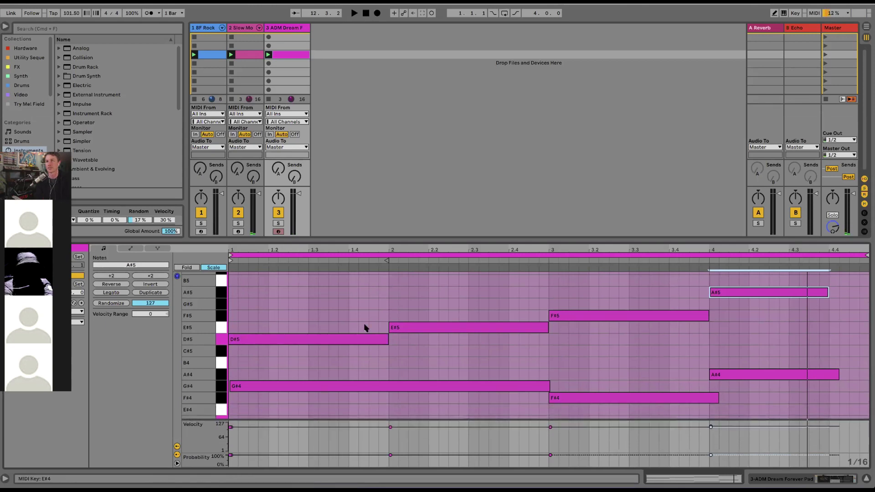
drag(242, 281, 698, 354)
drag(693, 353, 263, 268)
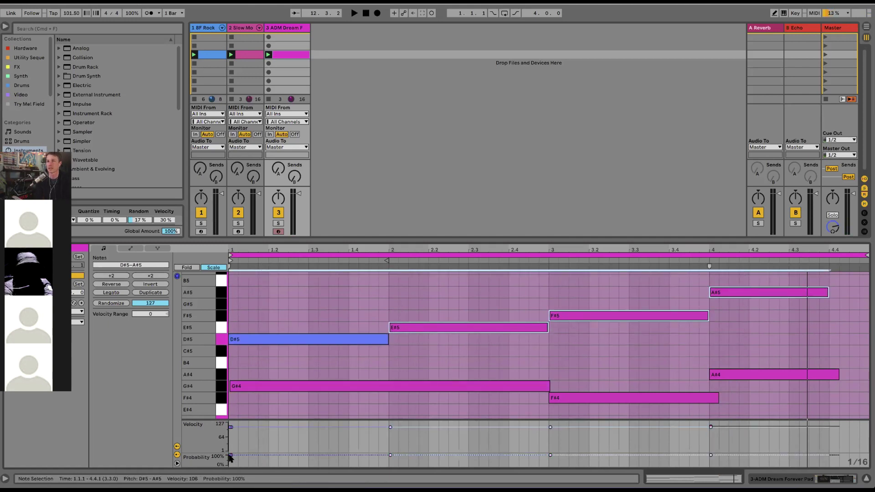
drag(230, 456, 203, 437)
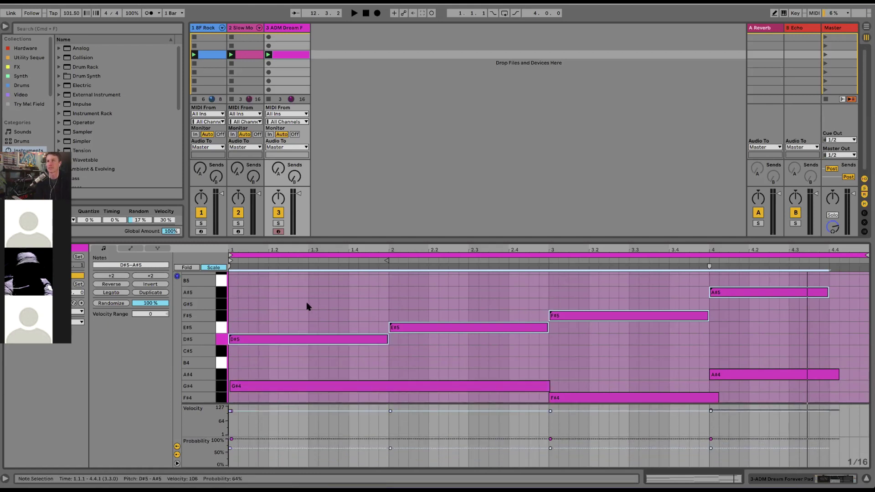
Extend the last A#5 and A#4 notes to the clip's end at 5.1.1 during playback.
key(space)
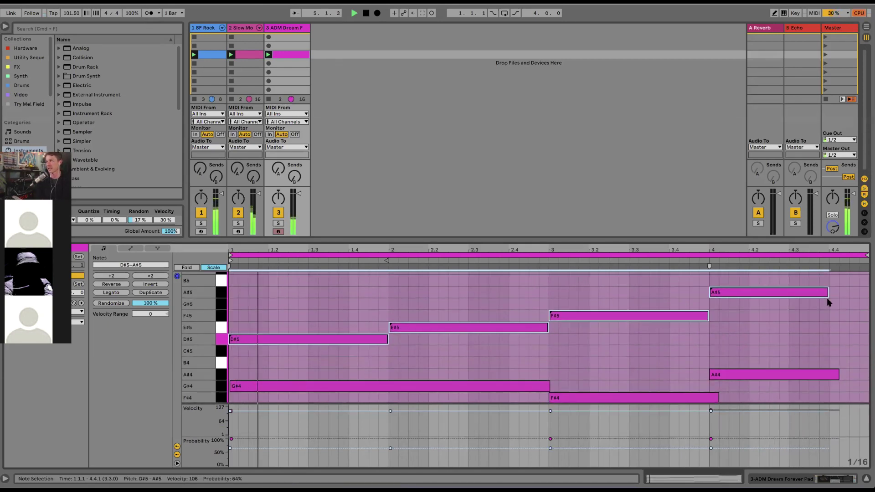
click(832, 315)
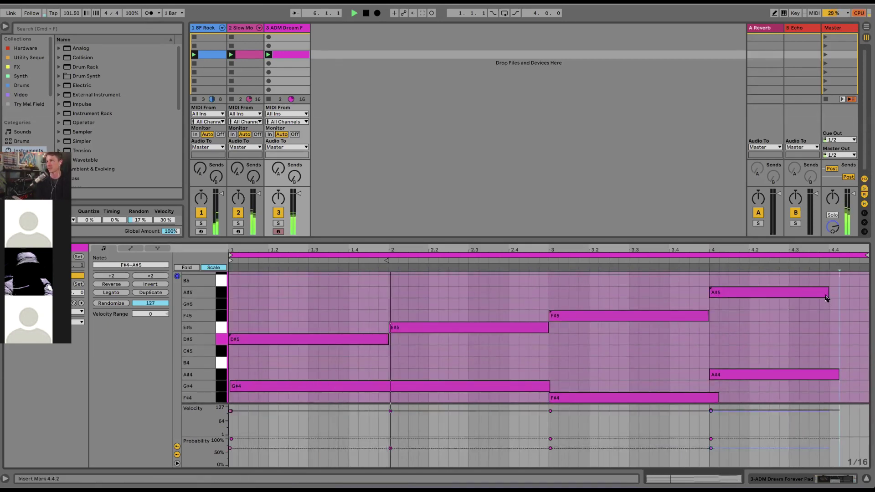
click(825, 292)
drag(858, 293, 868, 292)
click(838, 374)
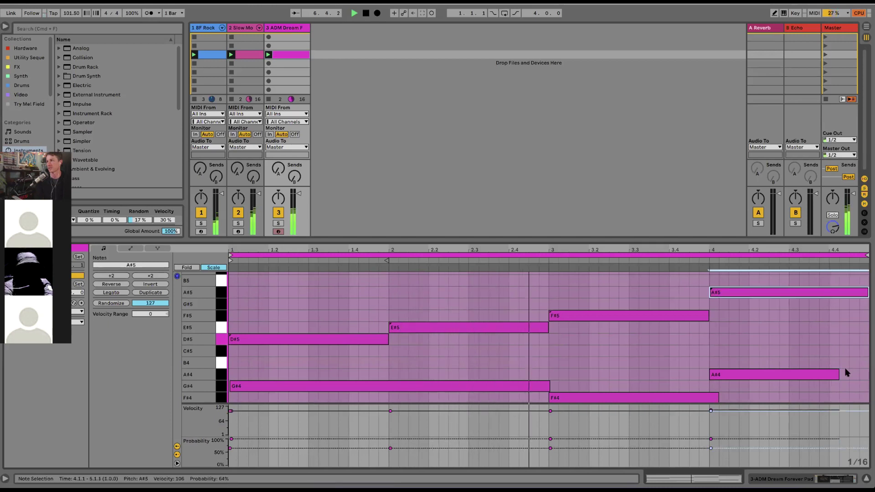
drag(840, 375, 870, 373)
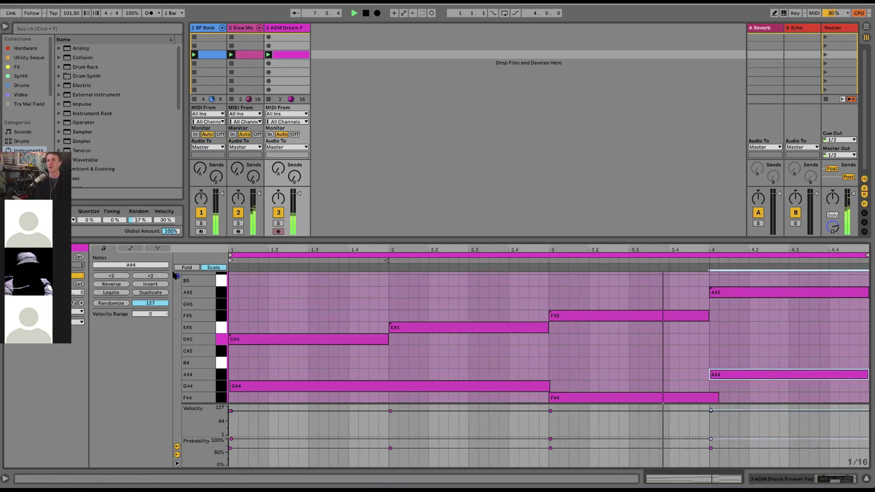
Examine the D#5 note's slide and pressure expression lanes and compare them with the regular note view.
click(158, 249)
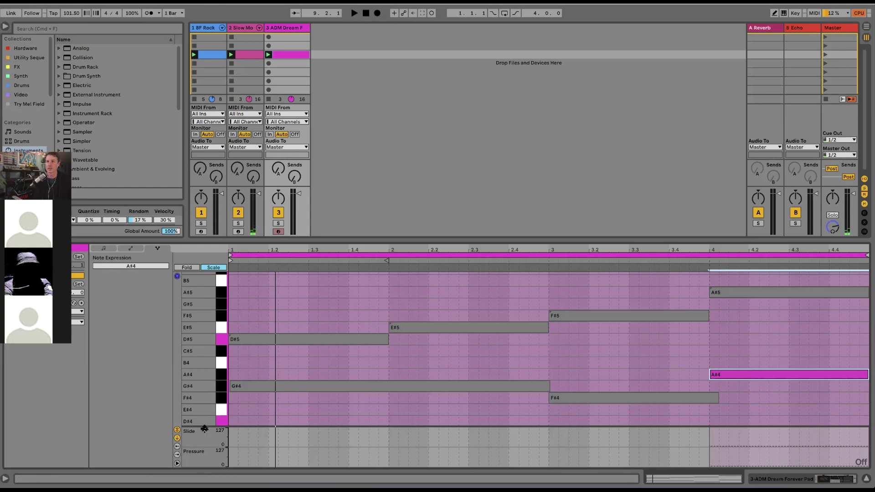
drag(204, 427, 205, 416)
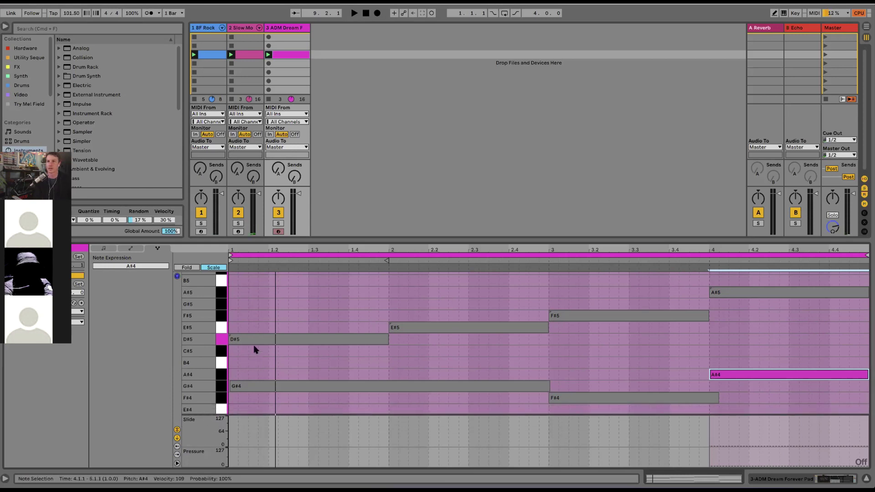
click(242, 340)
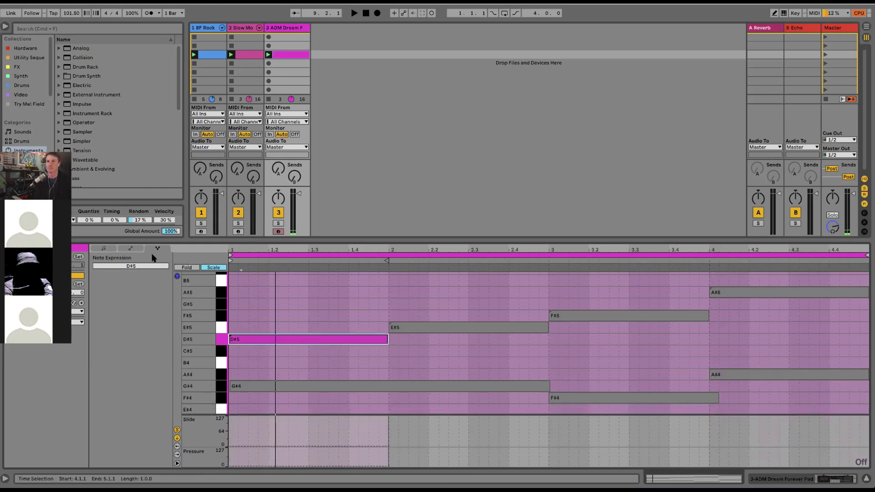
click(103, 249)
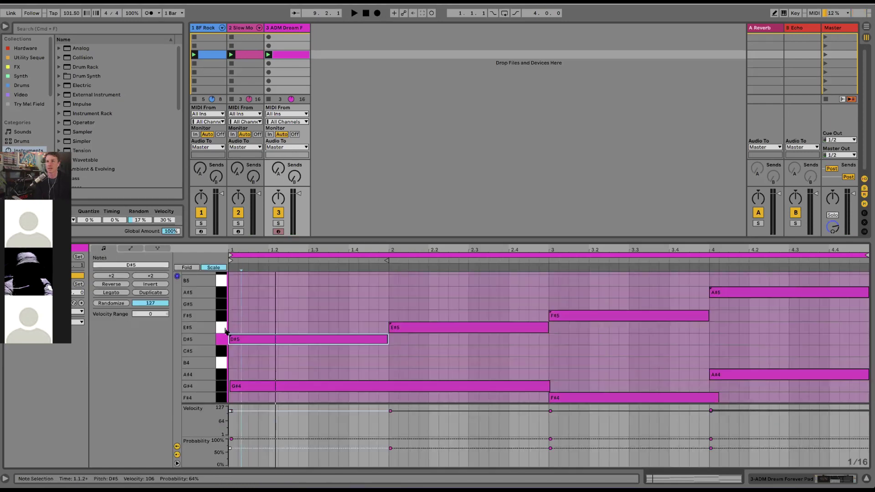
mouse_move(204, 319)
mouse_down()
mouse_move(203, 337)
mouse_move(202, 312)
mouse_up()
Show the Velocity and Release Velocity lanes alongside Slide and Pressure in the pad clip's note expression view.
click(155, 249)
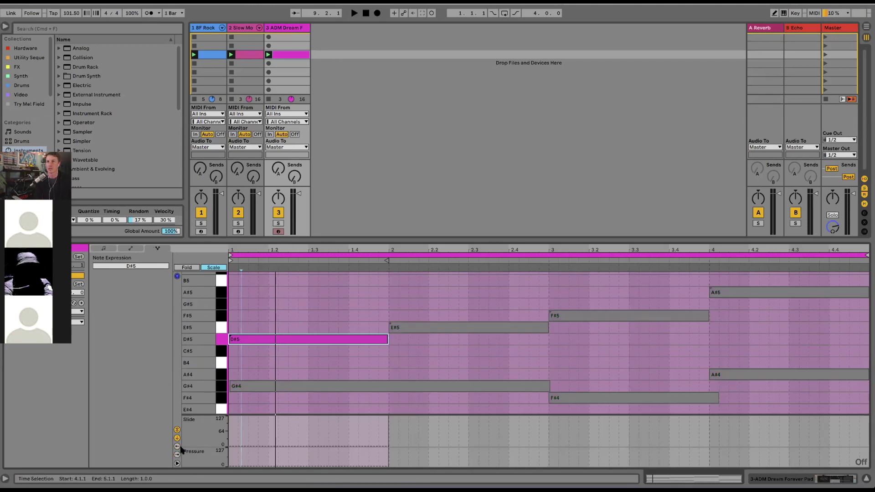
click(177, 446)
click(177, 453)
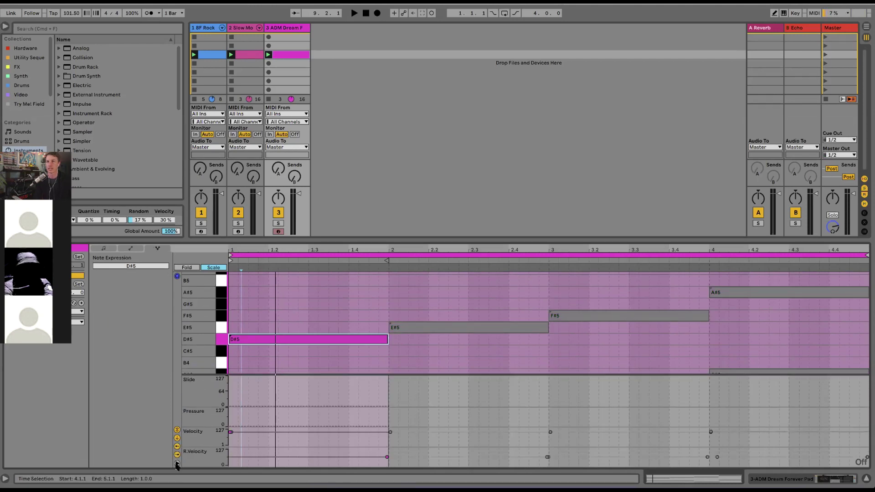
click(177, 464)
click(176, 464)
click(245, 341)
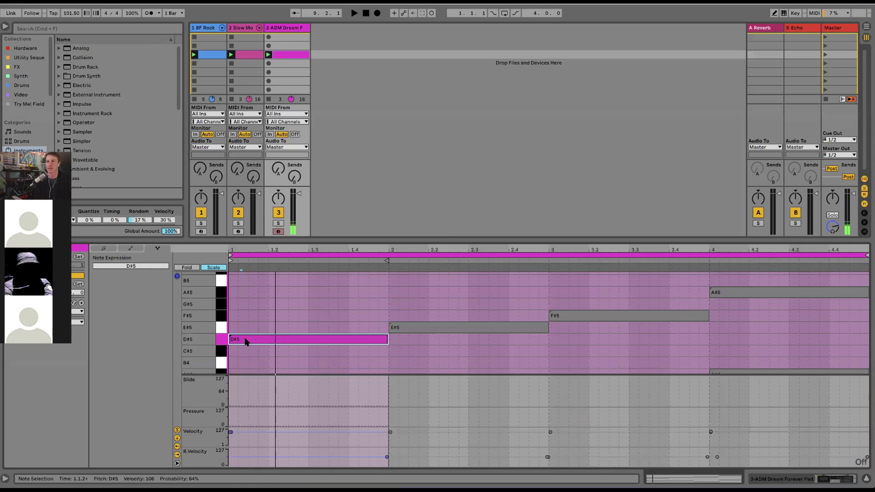
double_click(245, 341)
double_click(245, 341)
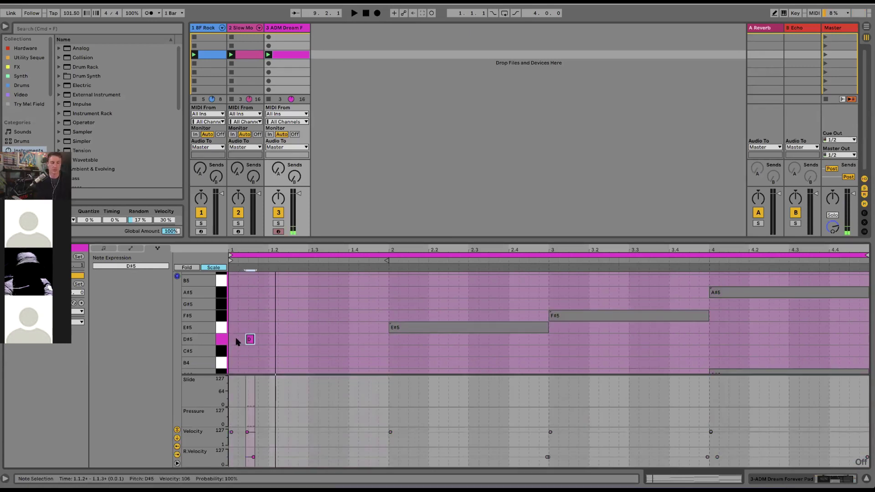
key(Delete)
key(super+z)
key(super+z)
key(super+z)
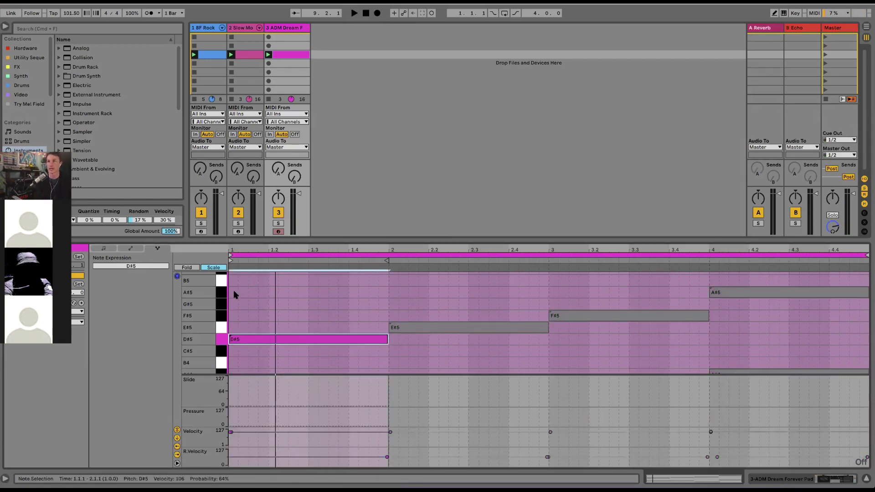
Turn off the scale-only key display in the pad clip and bring the D#5 note into view among all keys.
click(211, 267)
scroll(230, 319, up, 10)
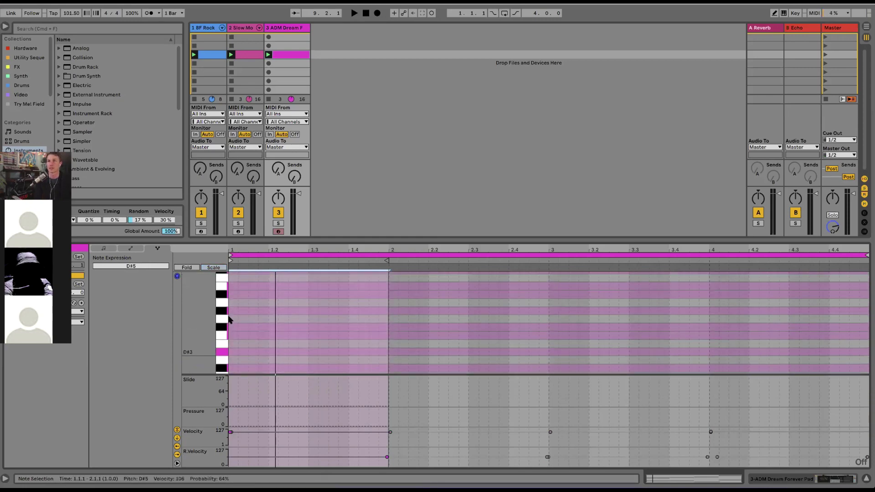
scroll(229, 319, up, 1)
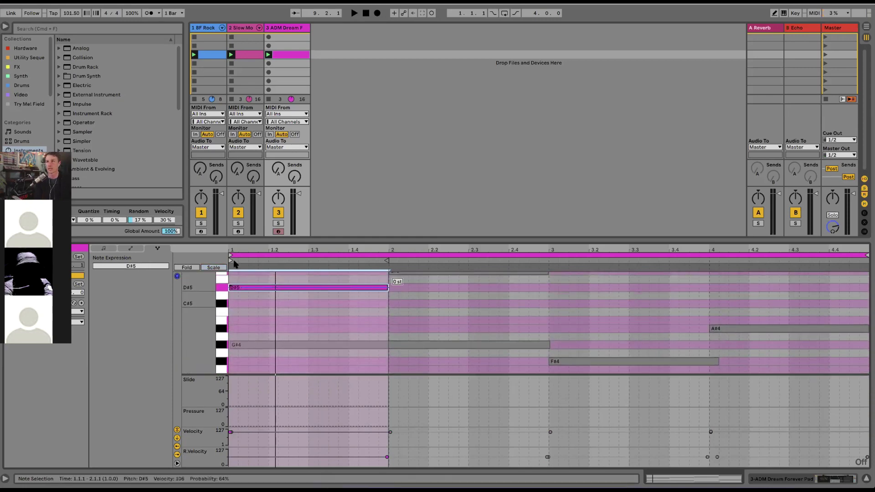
click(212, 268)
click(212, 268)
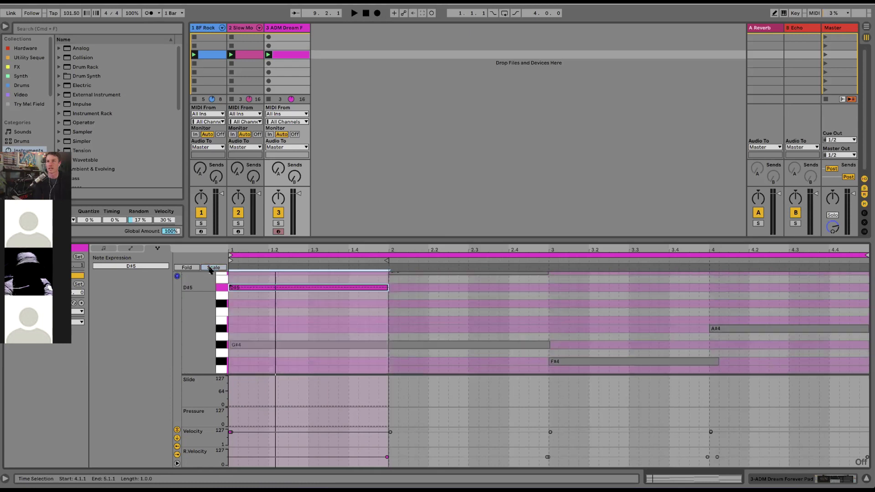
click(250, 289)
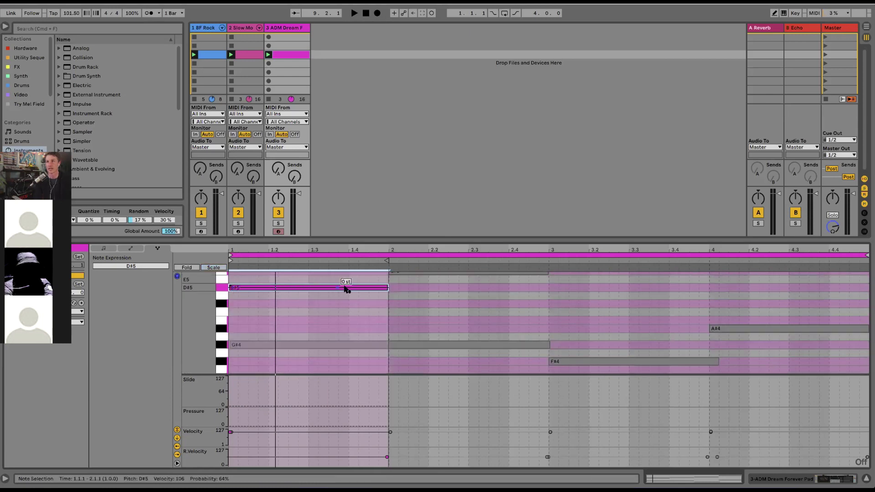
scroll(289, 287, up, 3)
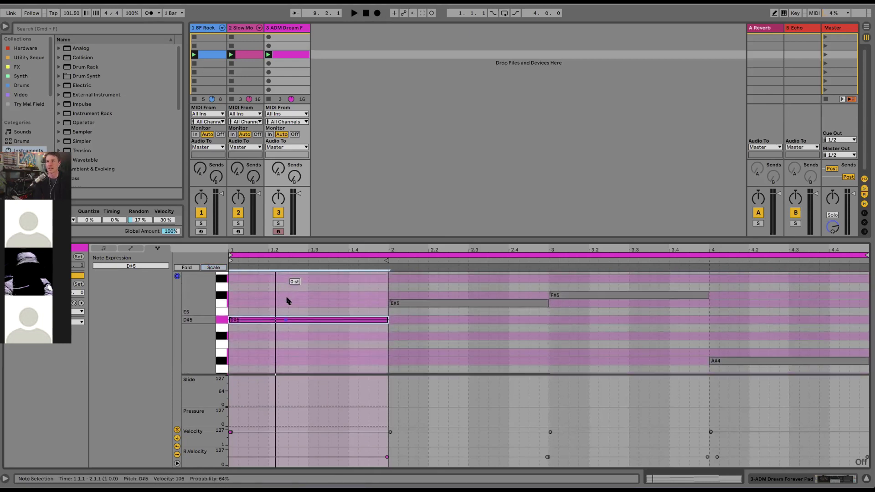
Draw a pitch bend on the D#5 note that holds until about 1.3, rises to +1.85 st at its end, and play it.
click(309, 320)
click(342, 320)
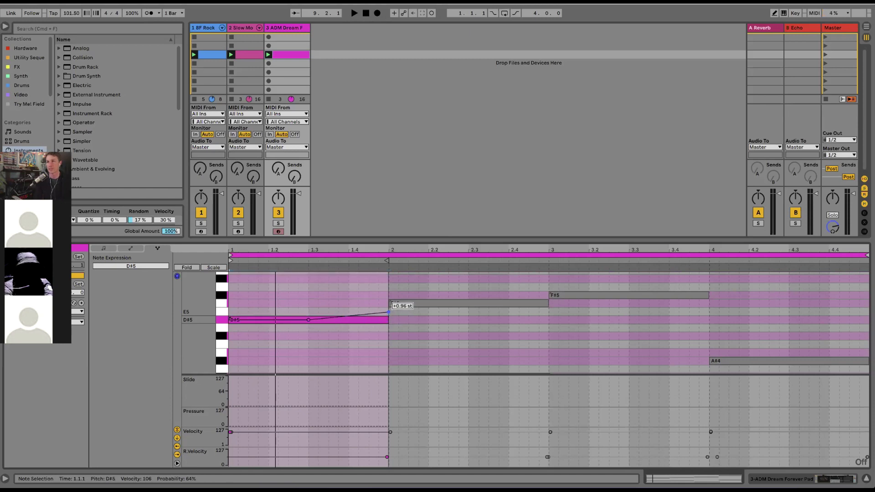
drag(389, 305, 389, 304)
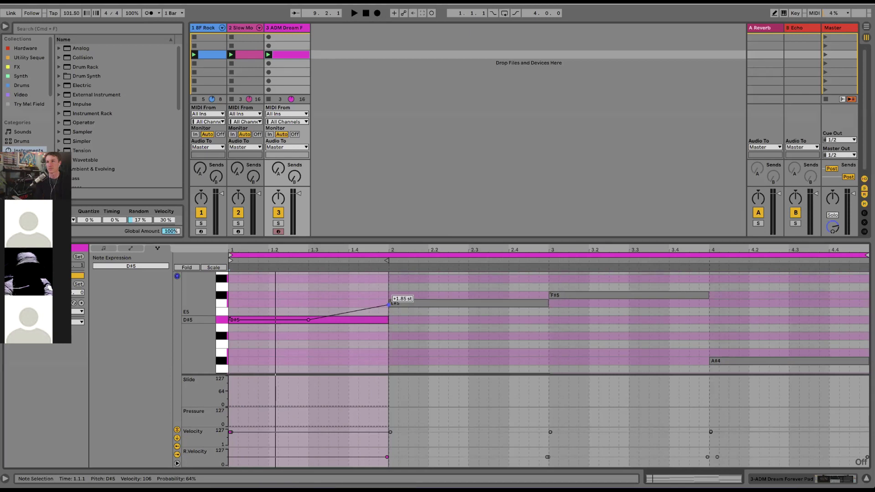
key(space)
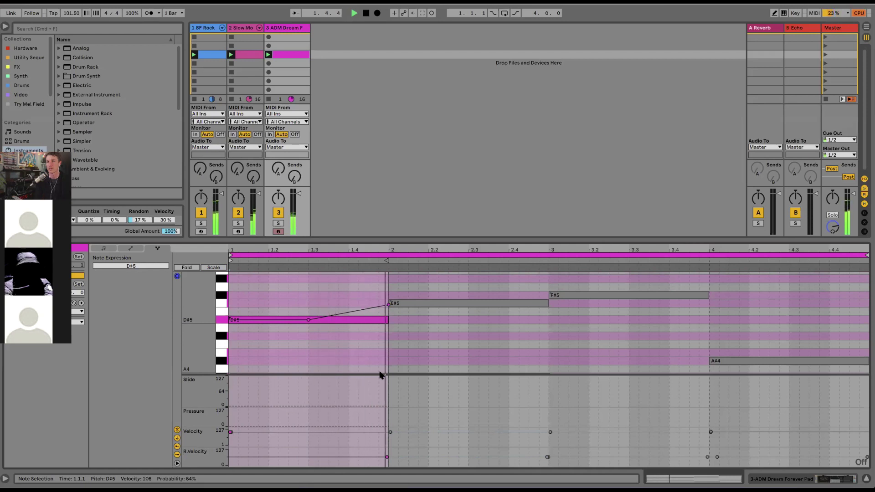
Raise the end of the D#5 note's pitch bend to +2.21 st and listen to the change.
mouse_move(308, 321)
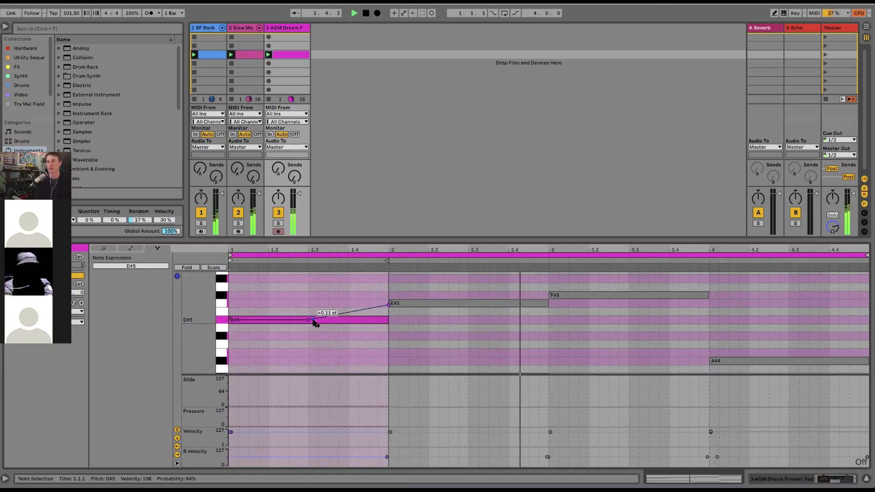
mouse_move(388, 305)
drag(388, 305, 388, 303)
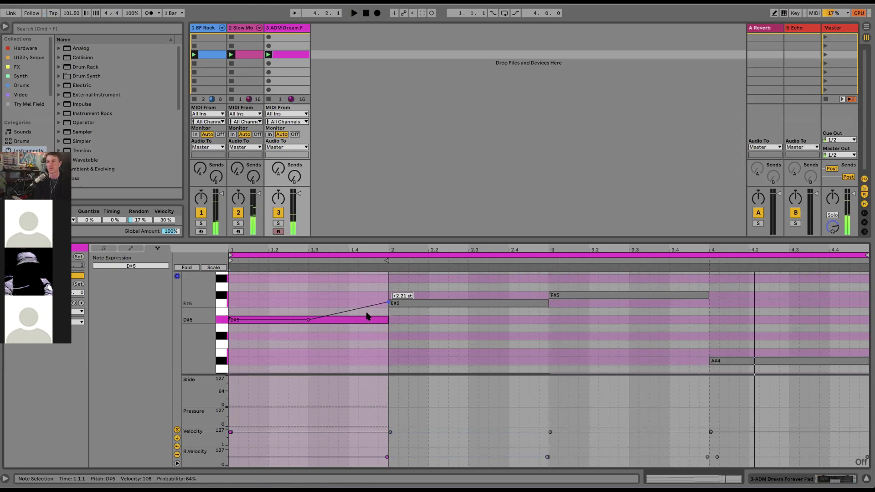
click(352, 322)
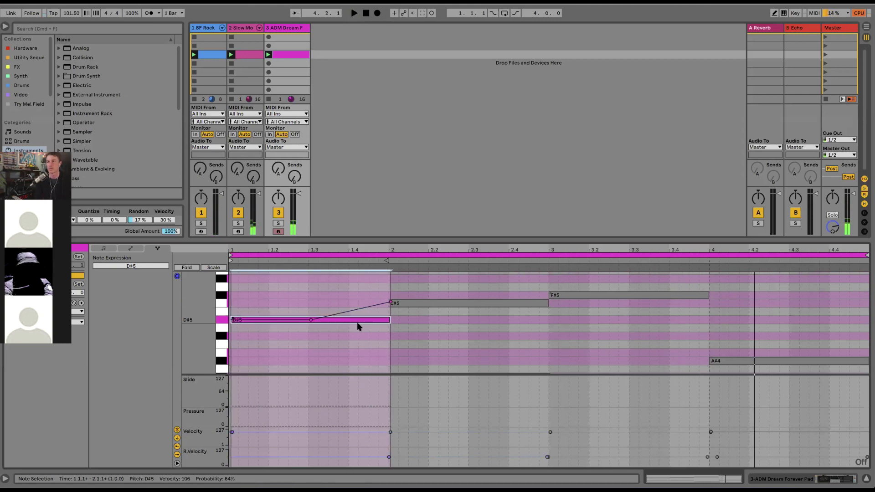
key(space)
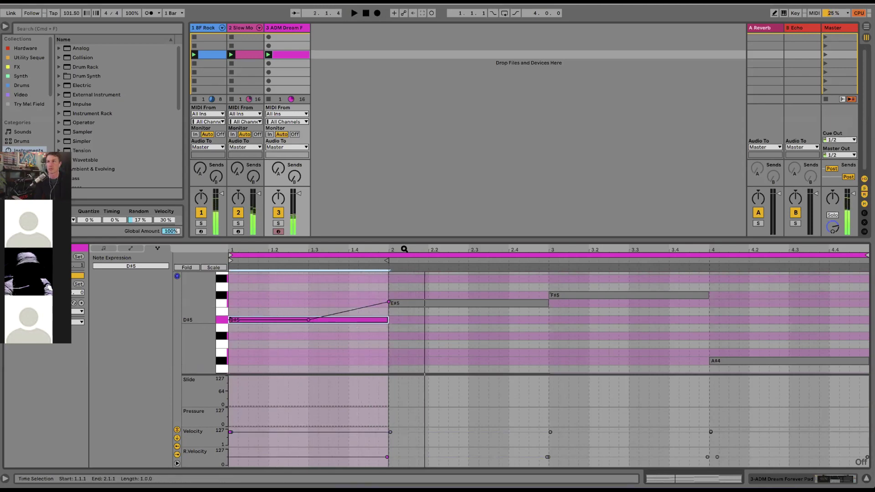
key(space)
Enlarge the clip editor, bend the E#5 note from about 2.3 down to roughly C#5 by 2.4, and play it back.
drag(404, 239, 402, 204)
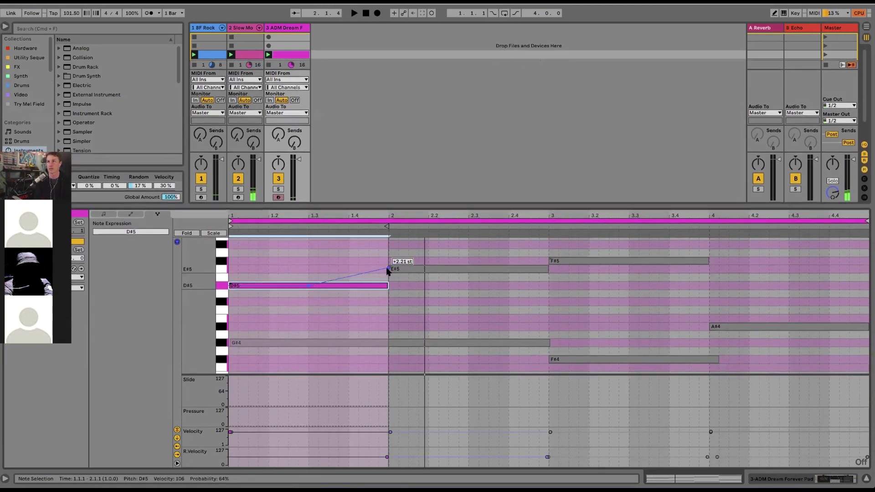
click(398, 268)
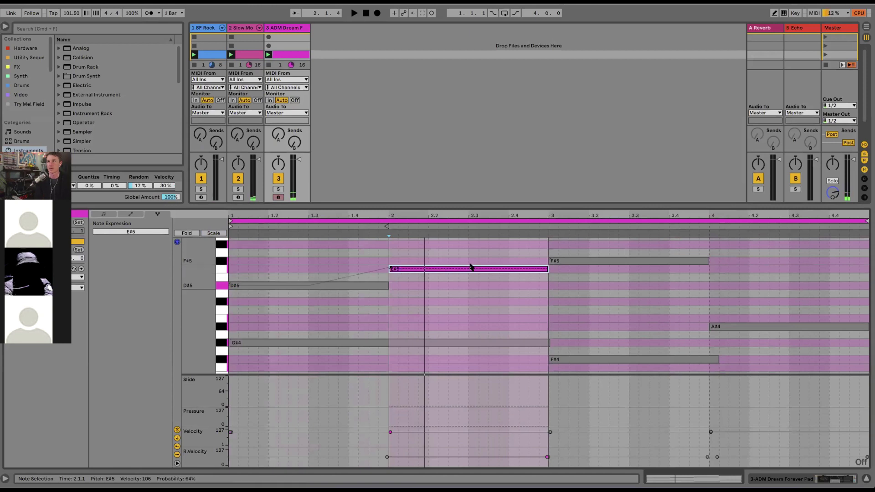
drag(464, 269, 509, 303)
key(space)
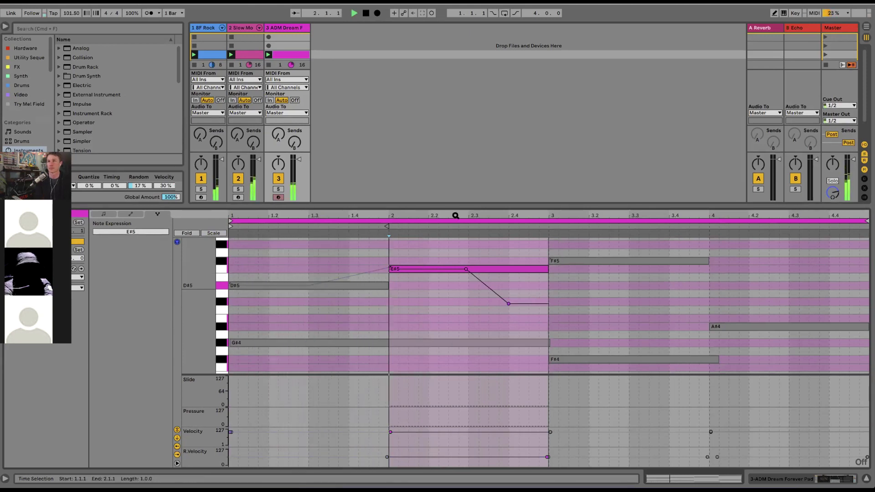
click(497, 269)
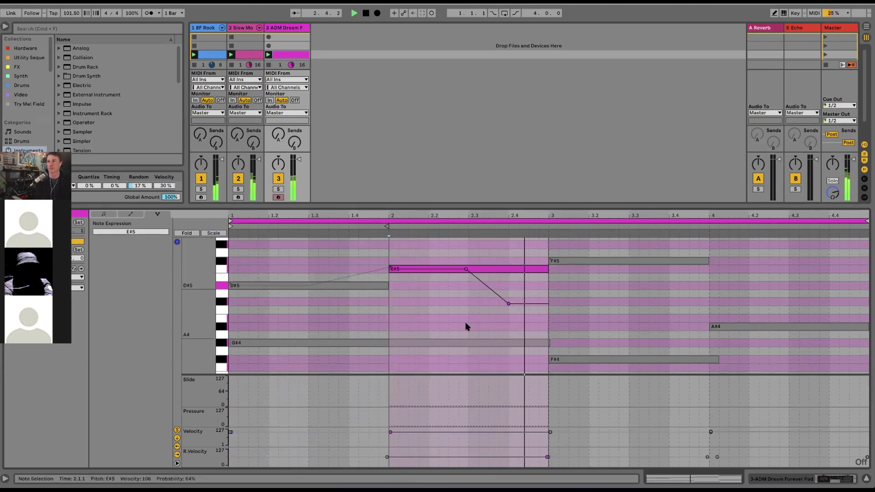
key(space)
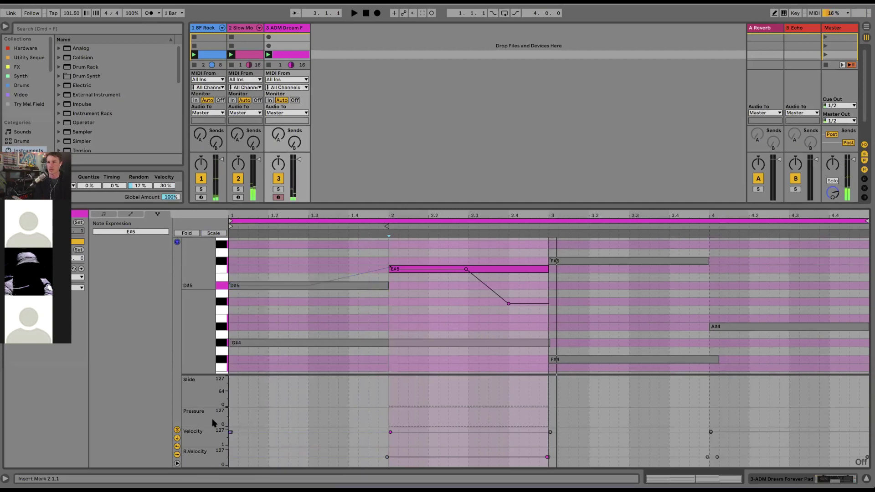
Try a pitch-bend amount of 48 on Pitch in the pad's MIDI modulation matrix during playback, and clear that amount.
click(801, 482)
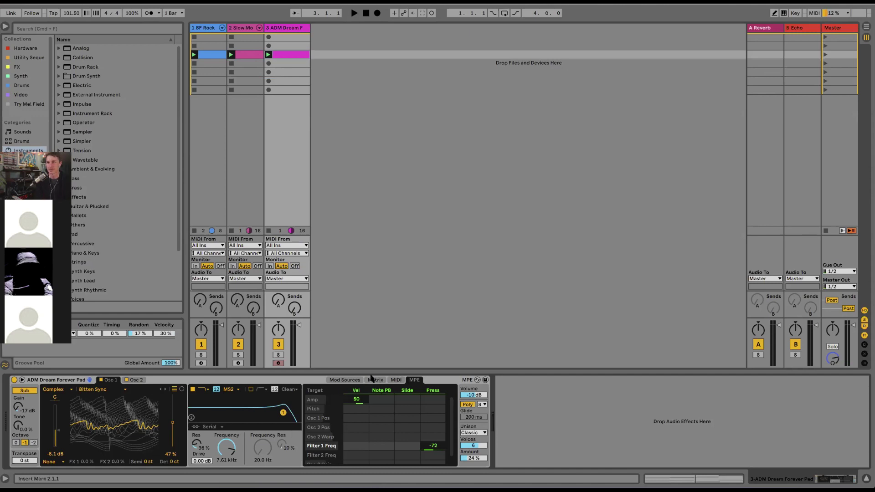
click(394, 380)
click(400, 427)
scroll(401, 427, down, 1)
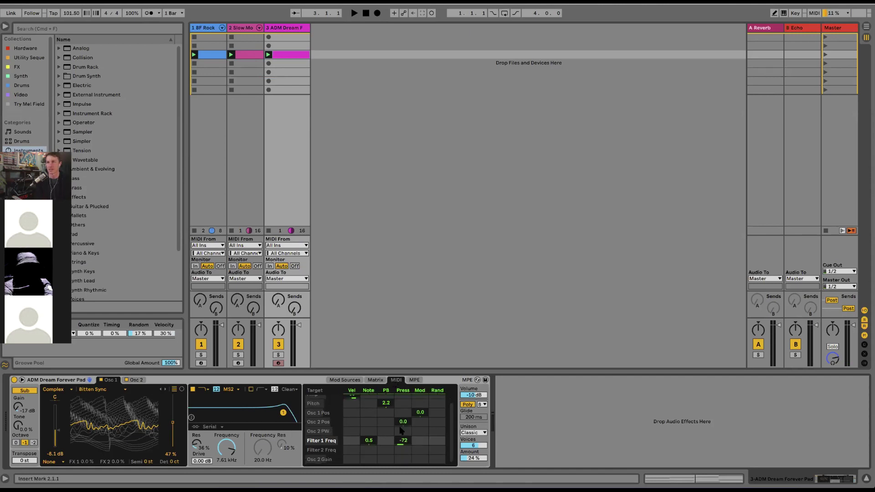
scroll(401, 431, up, 1)
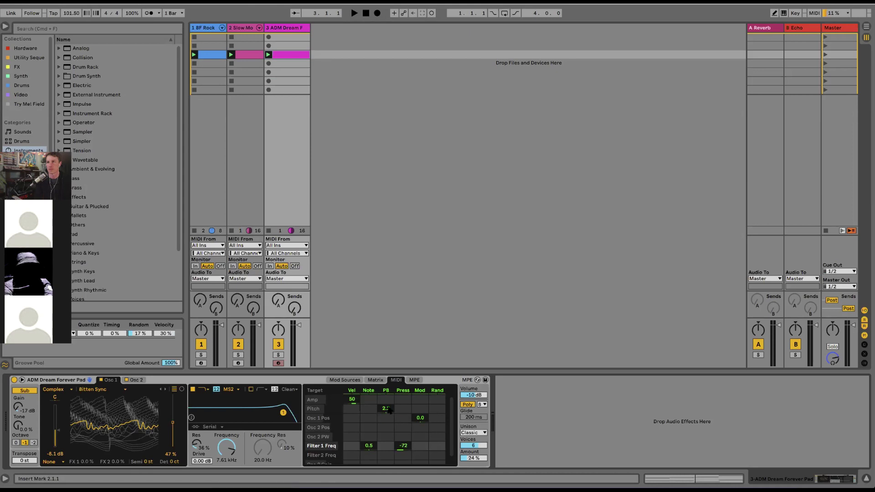
click(388, 409)
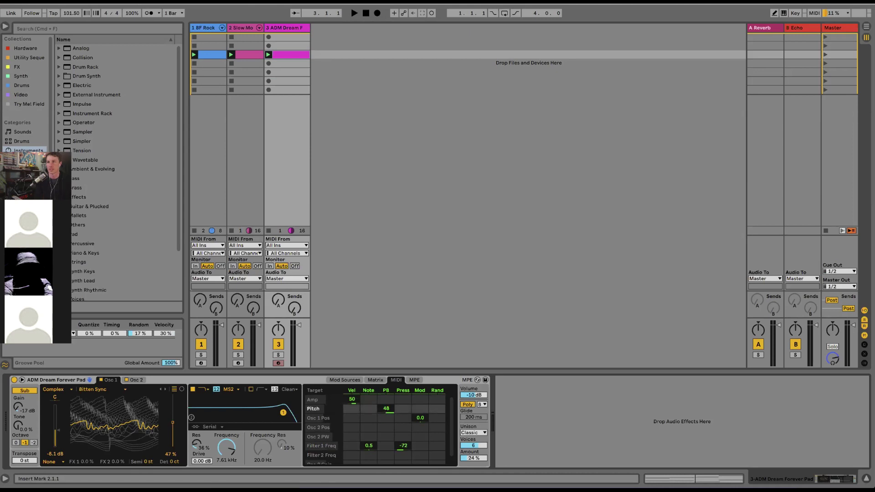
key(space)
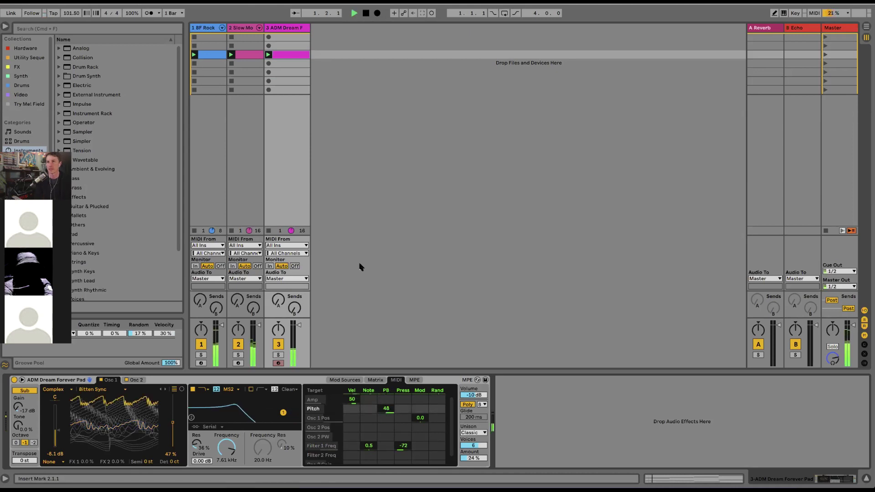
drag(387, 409, 387, 409)
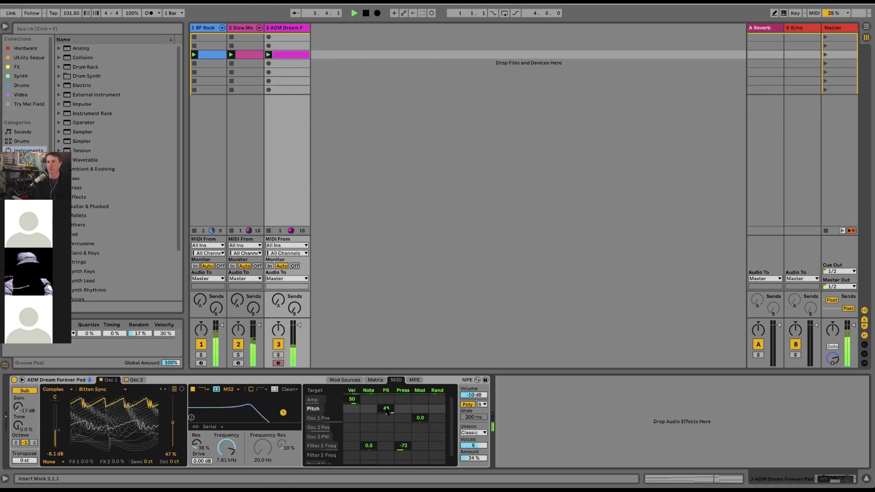
double_click(386, 409)
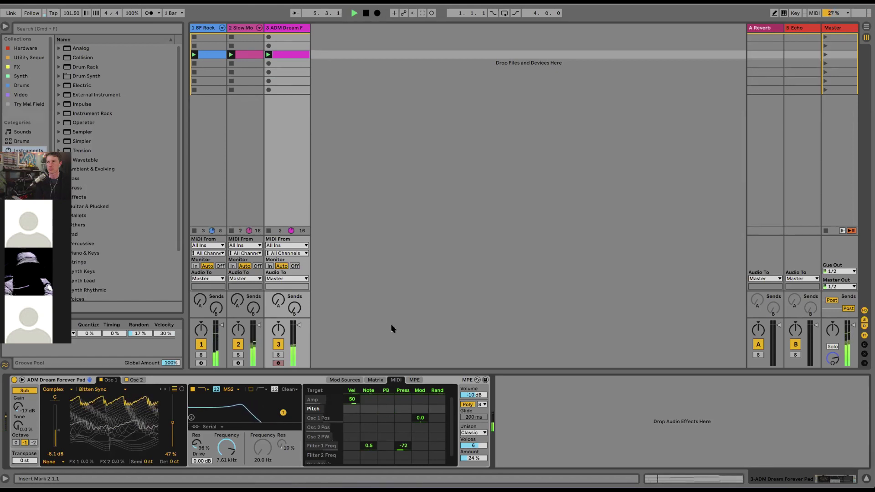
Reopen the pad clip and bring up the options for the D#5 note.
double_click(299, 55)
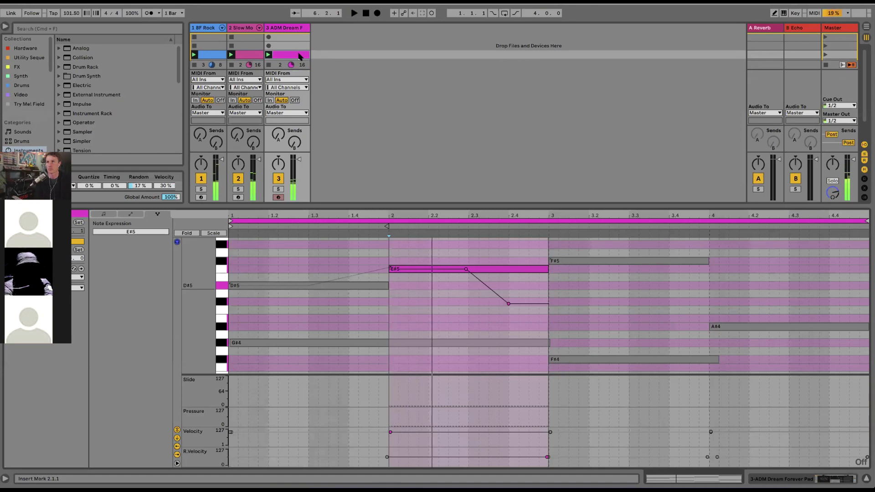
right_click(367, 285)
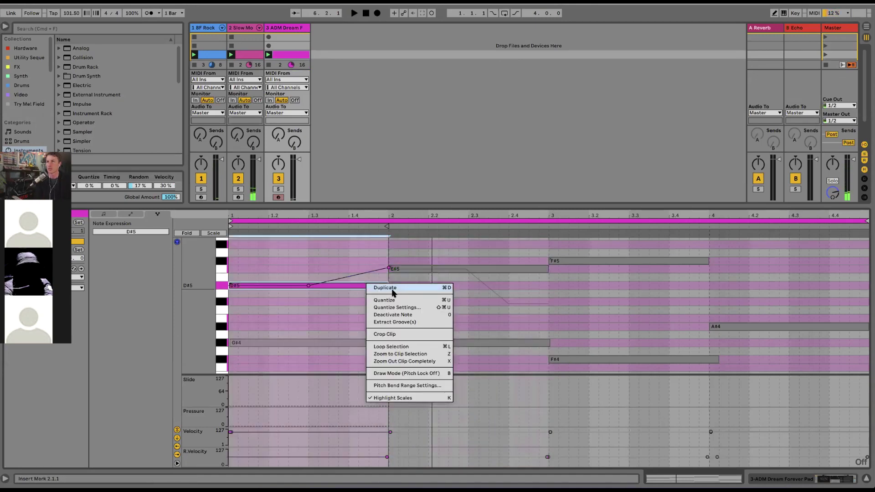
Relaunch Ableton Live 11 Beta and recover the unsaved Live Set, dismissing the system crash report.
key(super+Tab)
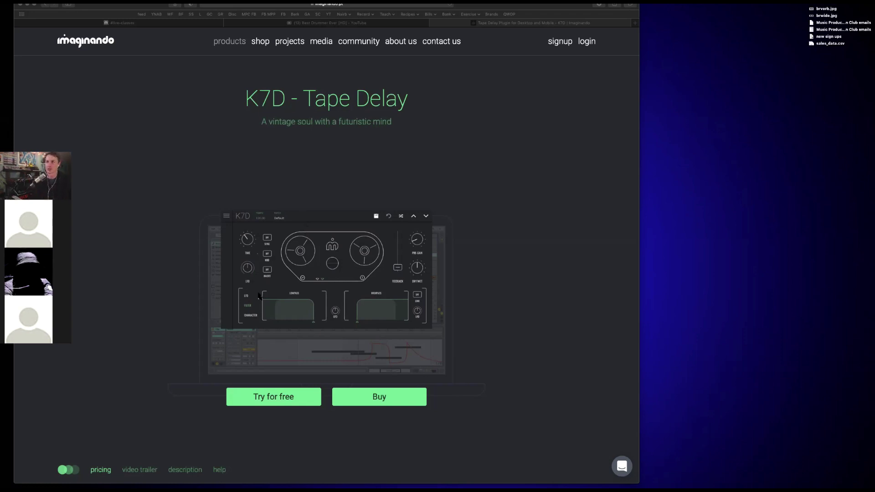
mouse_move(168, 481)
click(129, 480)
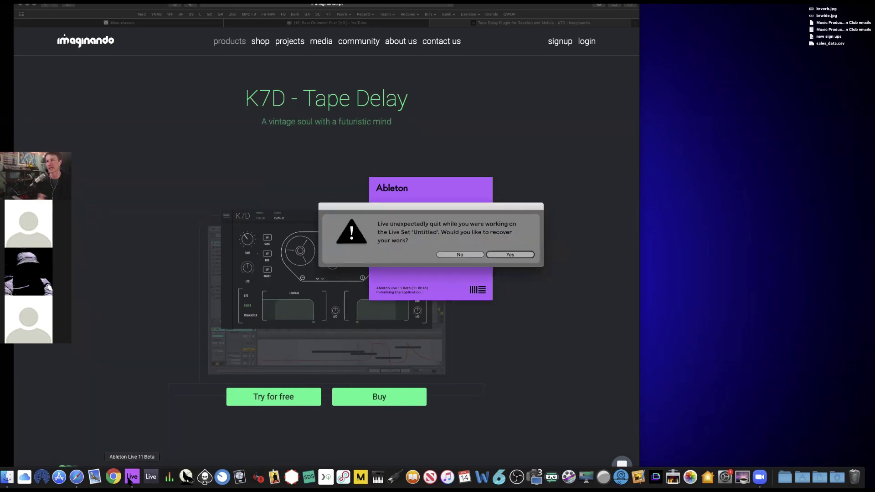
click(507, 256)
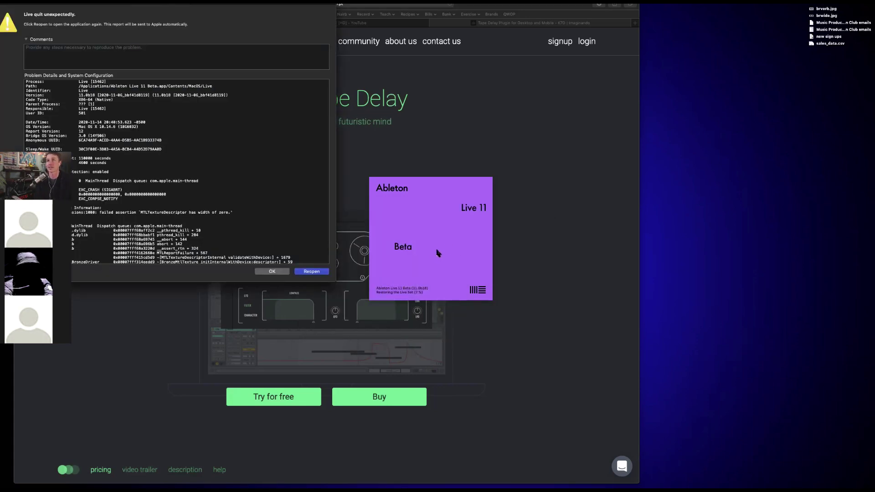
click(279, 272)
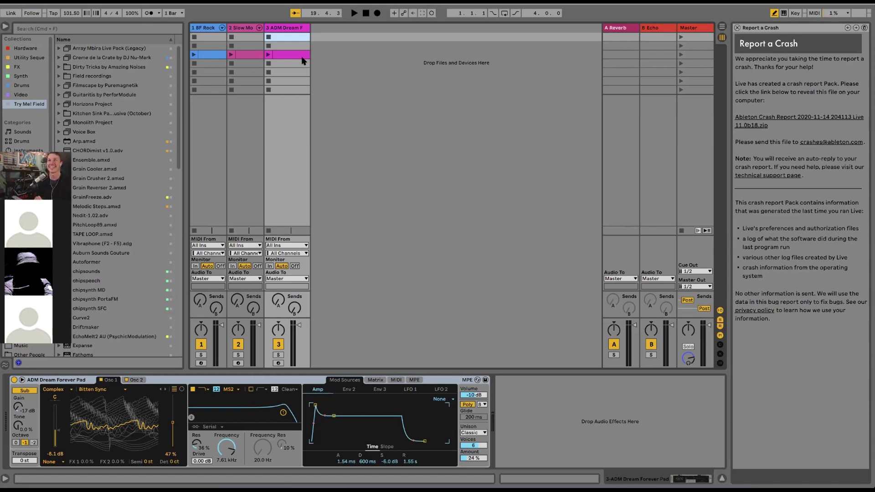
Save the recovered Live Set to the Desktop as "mpc class".
click(35, 1)
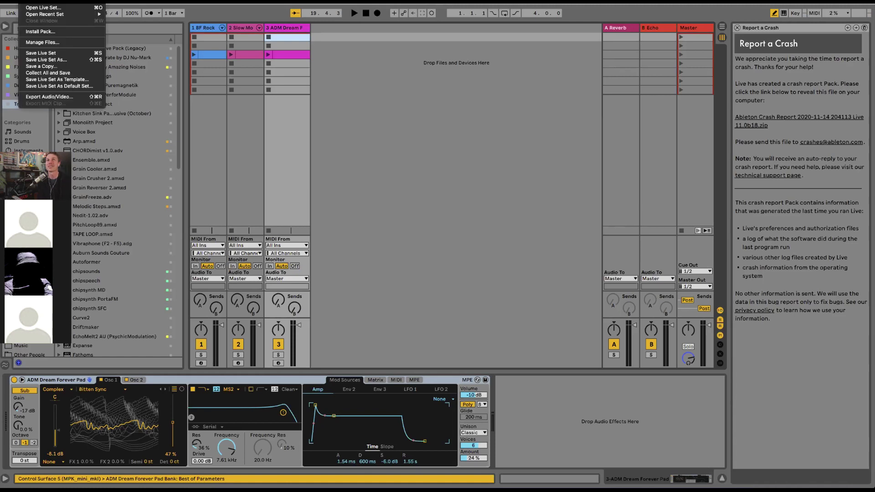
click(45, 54)
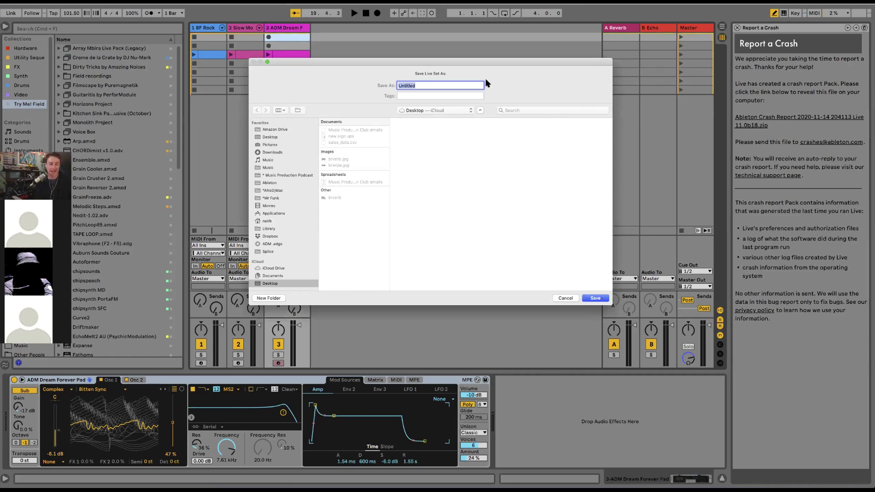
text(mpc class)
key(Return)
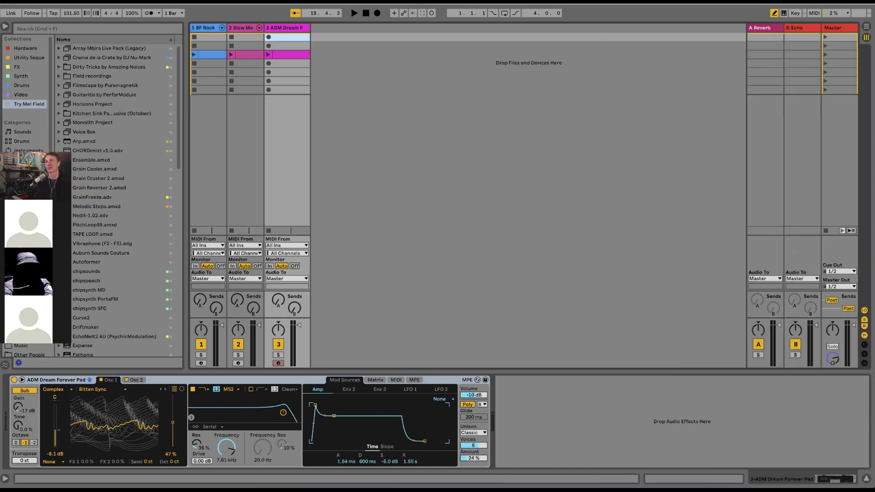
Open the notes of the ADM Dream Forever Pad clip and enlarge the clip editor.
click(290, 54)
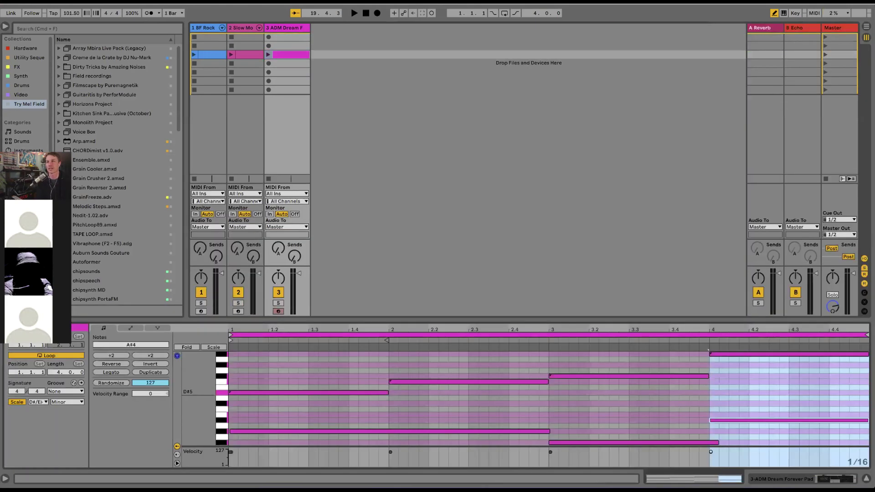
drag(501, 322, 502, 208)
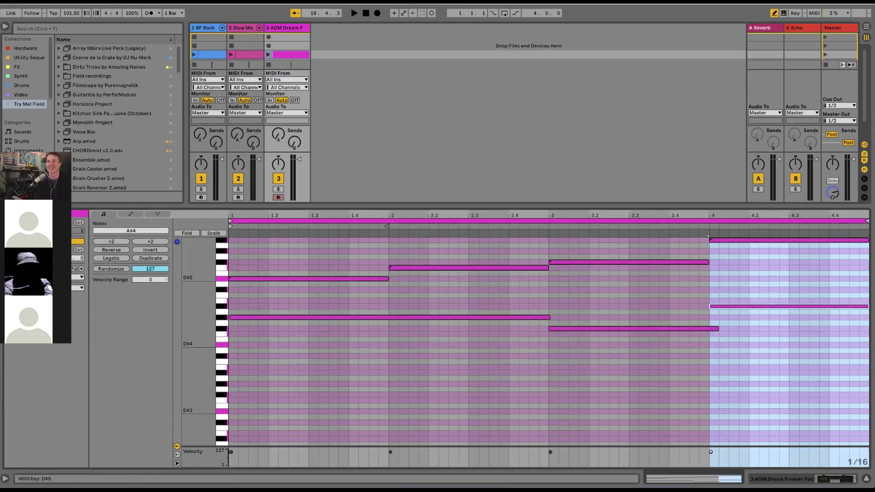
Enlarge the pad clip's note rows, show their note expression, and play the set while inspecting the D#5 pitch bend.
mouse_move(201, 292)
mouse_down()
mouse_move(187, 292)
mouse_move(209, 279)
mouse_up()
click(158, 214)
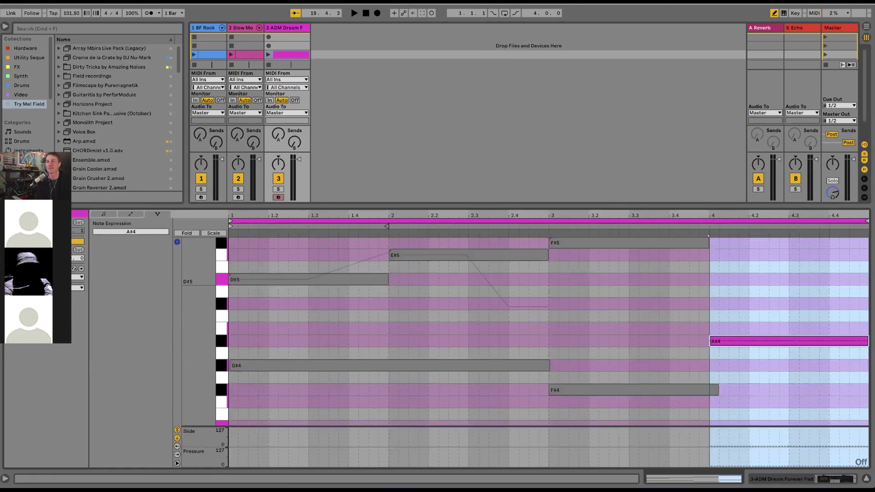
drag(502, 206, 502, 222)
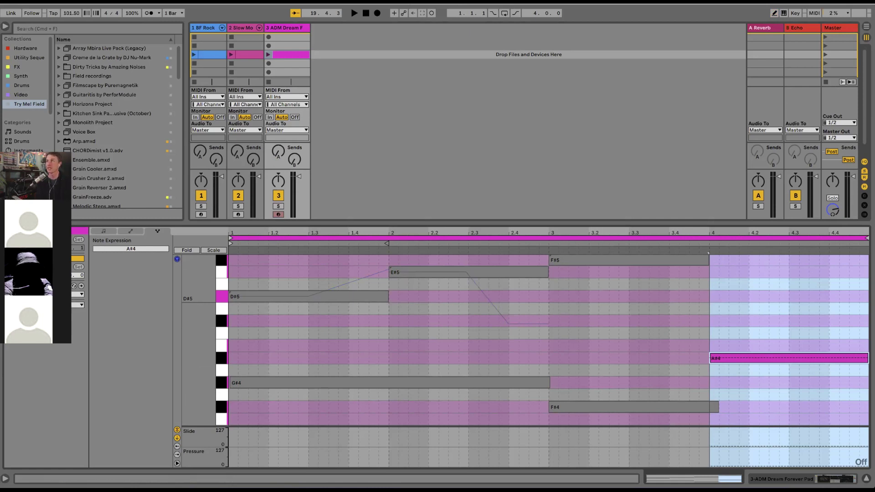
key(space)
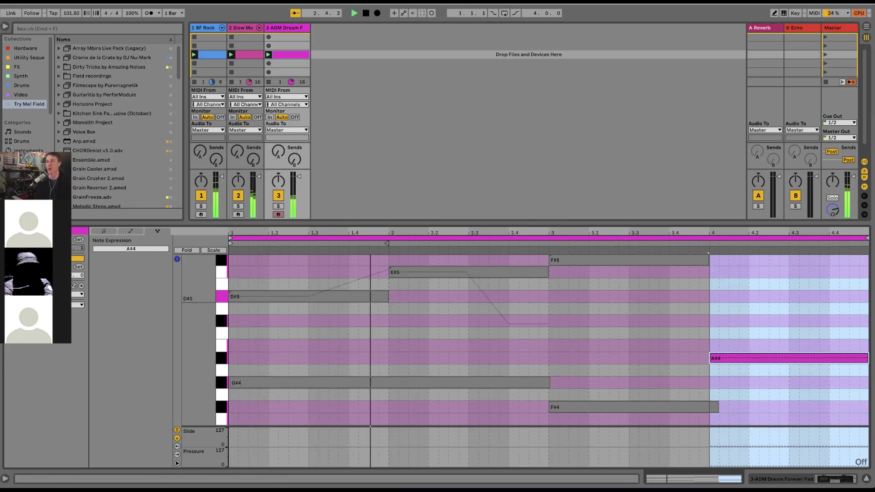
click(222, 297)
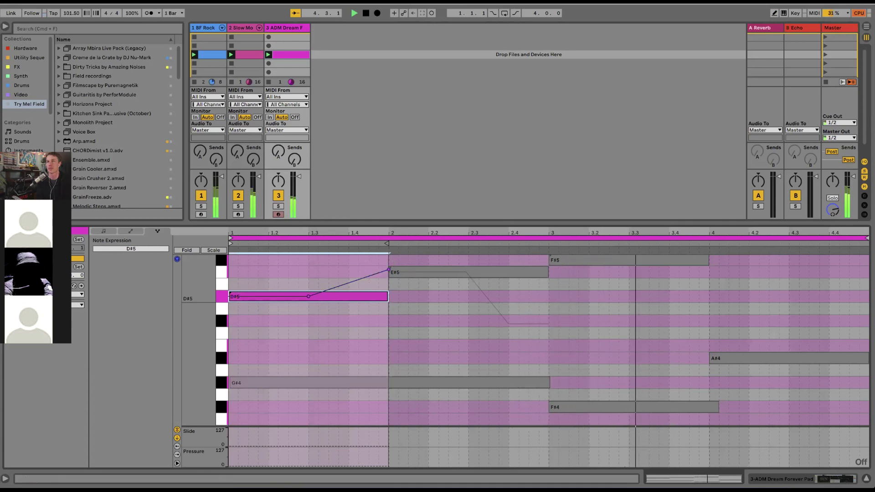
Show the velocity and release velocity lanes in note expression, and the probability lane in the clip's notes view.
click(177, 447)
click(176, 455)
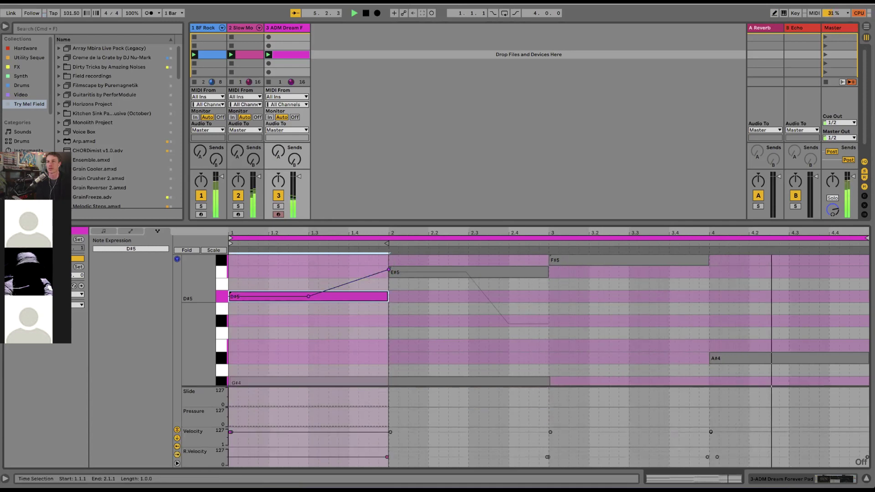
click(177, 242)
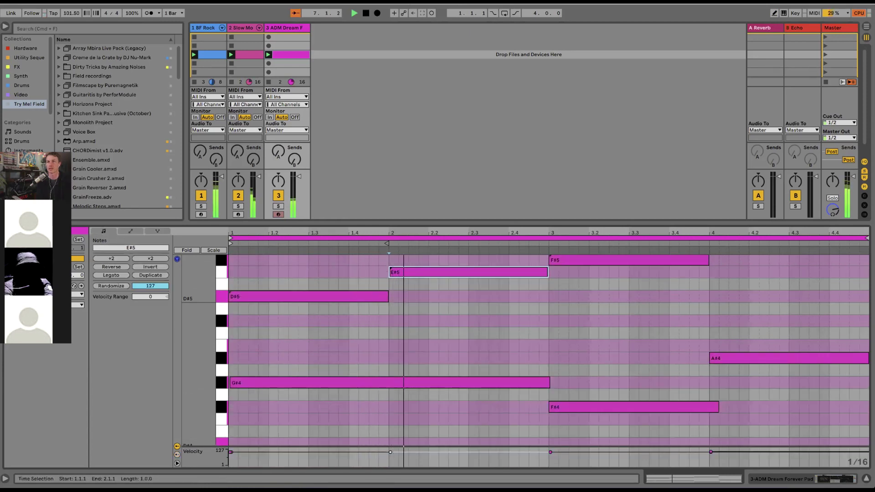
click(177, 455)
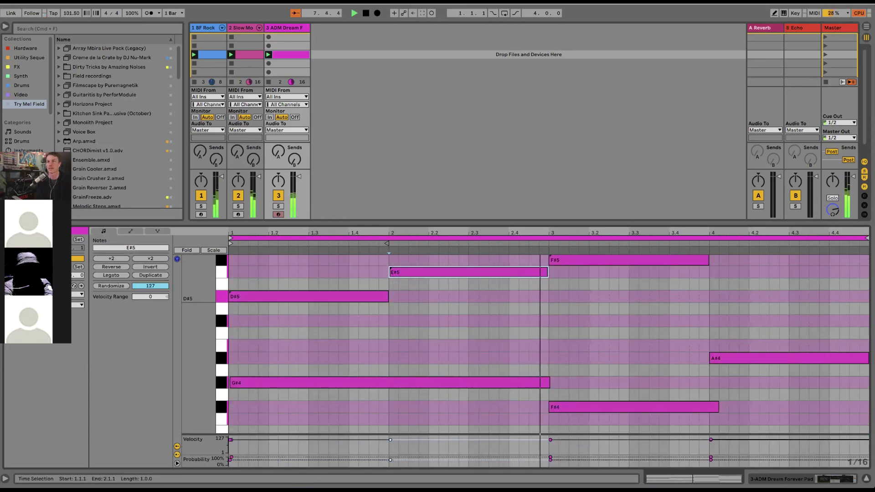
Try lowering the D#5 note's probability to 89% and undo the change.
drag(230, 460, 230, 458)
key(super+z)
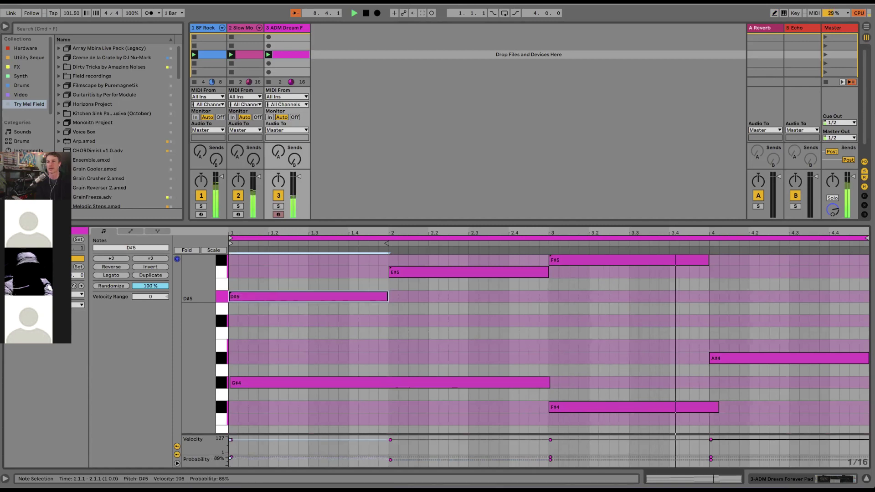
key(super+shift+z)
key(super+z)
key(super+z)
Select the E#5 note, return to note expression, and try to bring up the options for the D#5 pitch curve.
drag(390, 461, 391, 457)
click(157, 231)
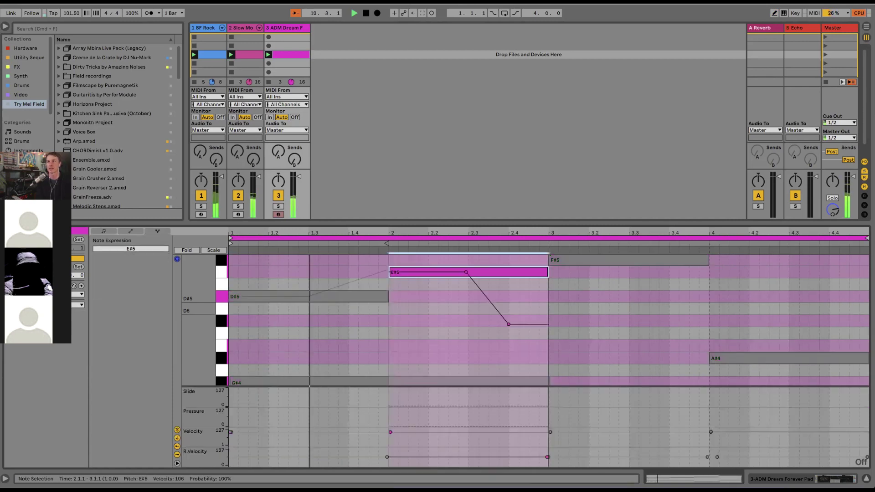
right_click(359, 299)
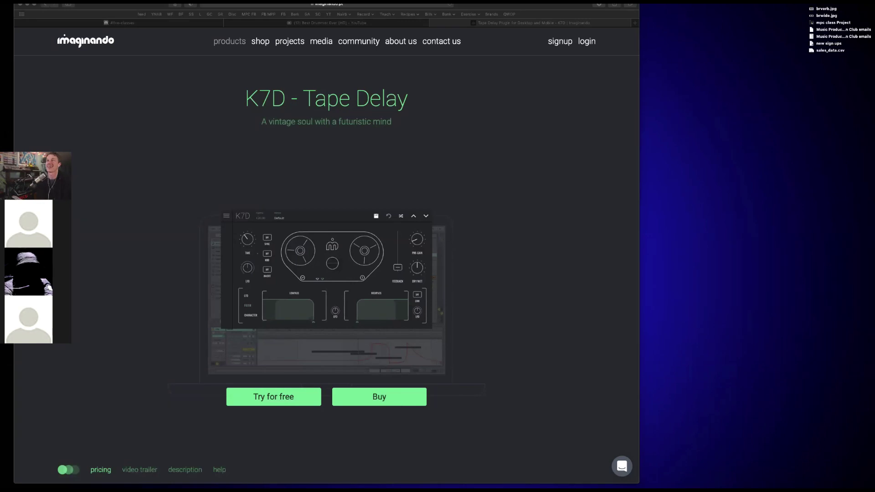
Relaunch Ableton Live 11 Beta, recover the "mpc class" Live Set and dismiss the system crash report.
mouse_move(115, 482)
mouse_move(157, 483)
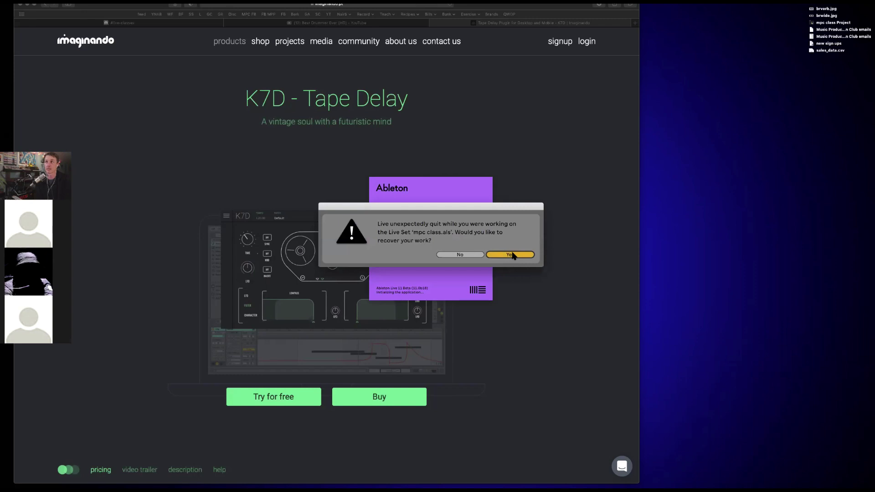
click(512, 255)
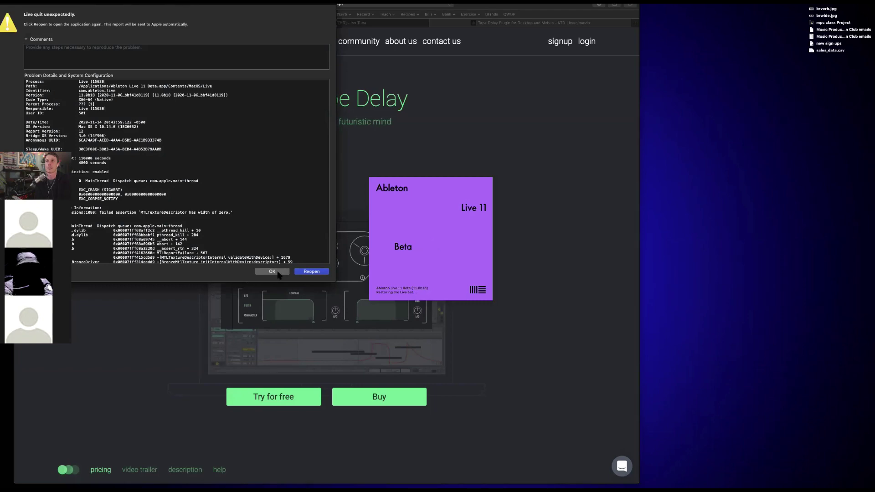
click(273, 271)
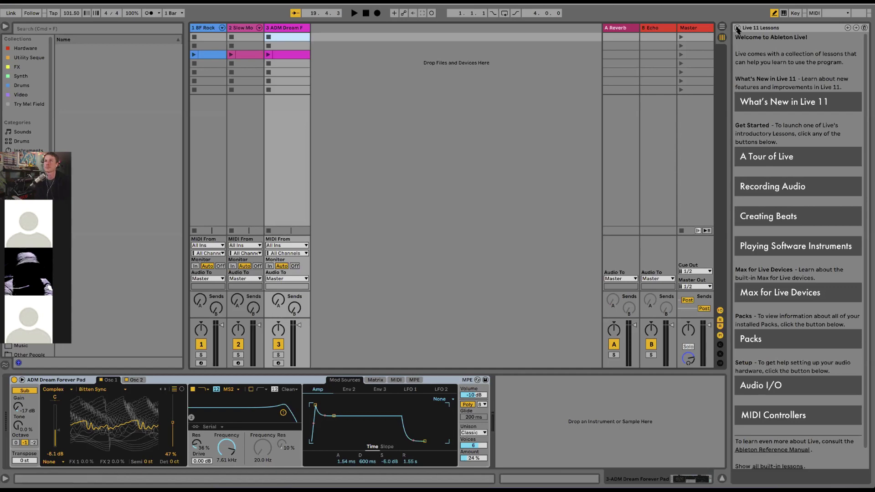
Close the built-in lessons and the crash report help page.
click(738, 29)
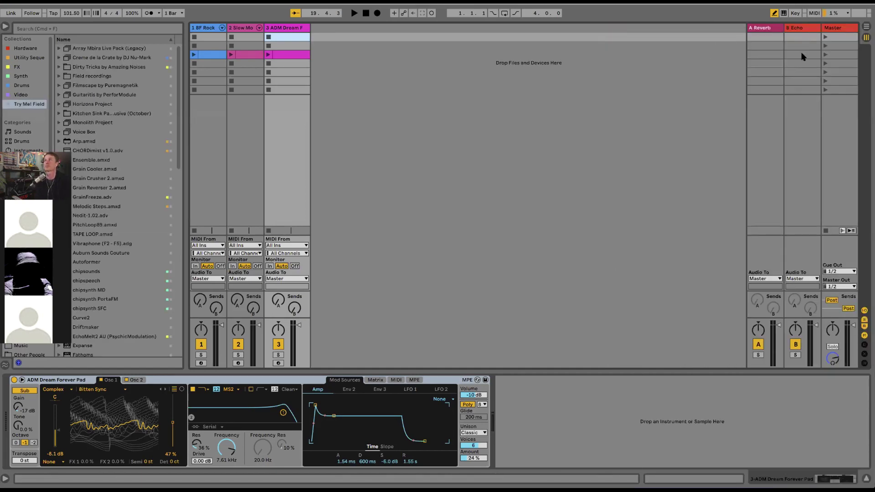
click(803, 57)
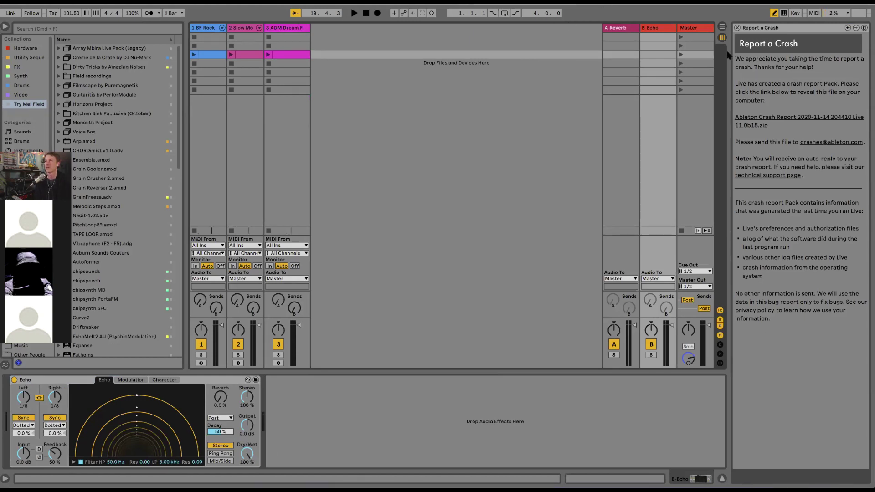
click(738, 28)
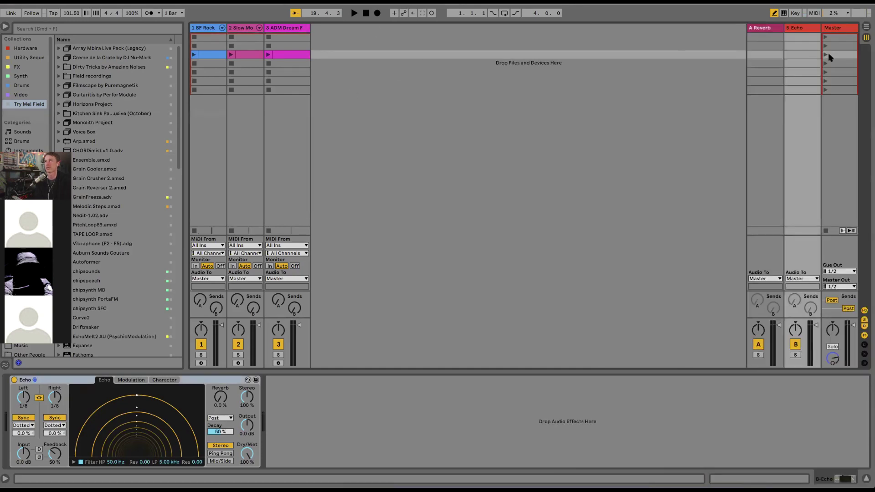
Open the ADM Dream Forever Pad clip's note expression and check the options available on the D#5 pitch curve.
click(296, 56)
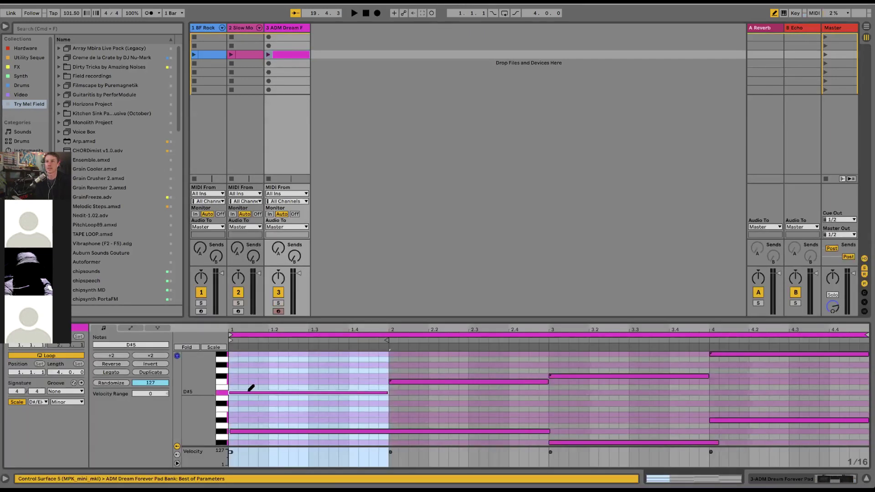
click(159, 328)
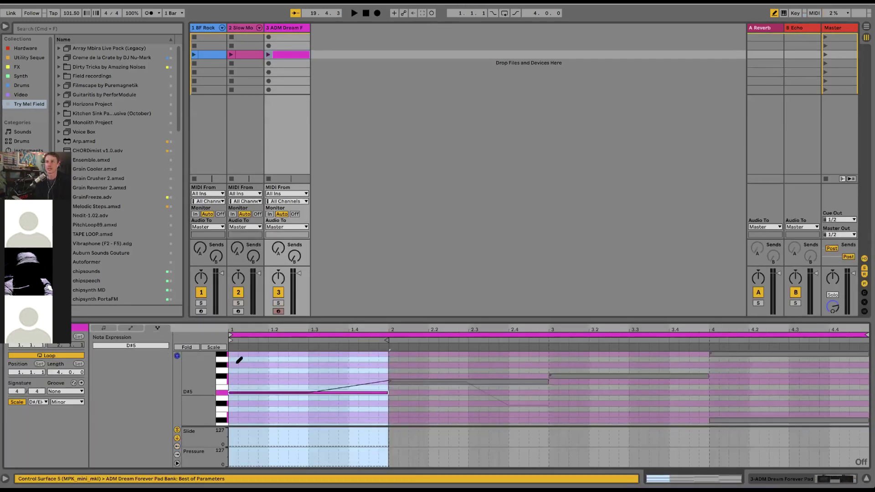
right_click(306, 393)
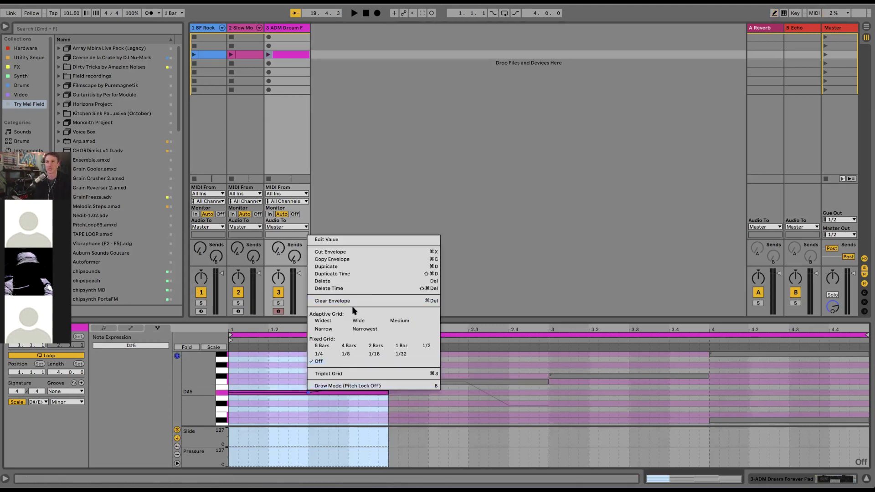
click(341, 410)
right_click(355, 396)
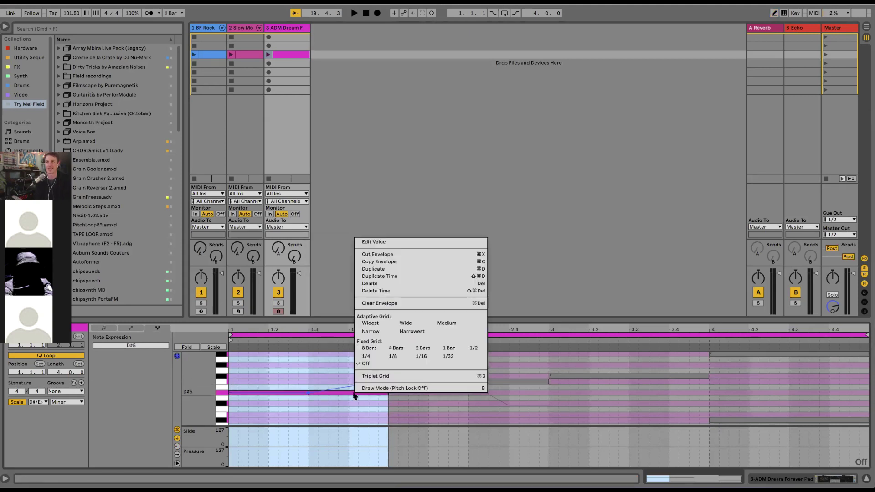
click(319, 404)
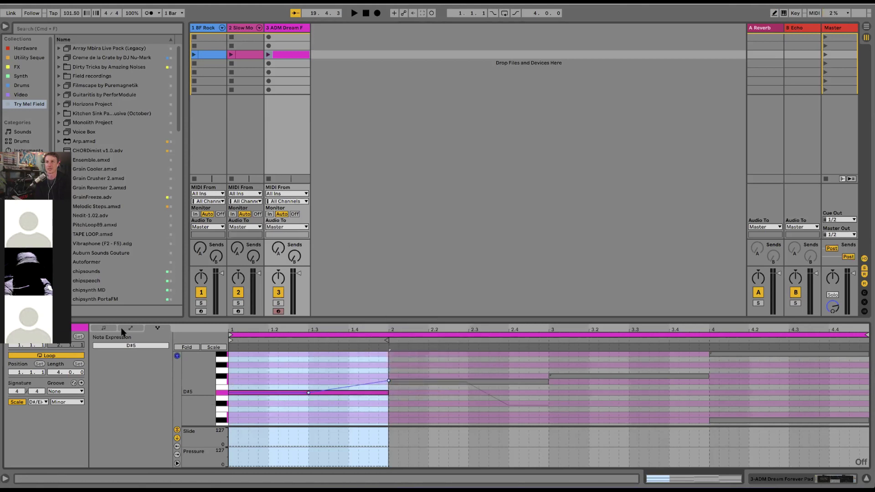
Check the D#5 note's options in the notes view, both stopped and with the pad clip playing.
click(105, 329)
right_click(337, 408)
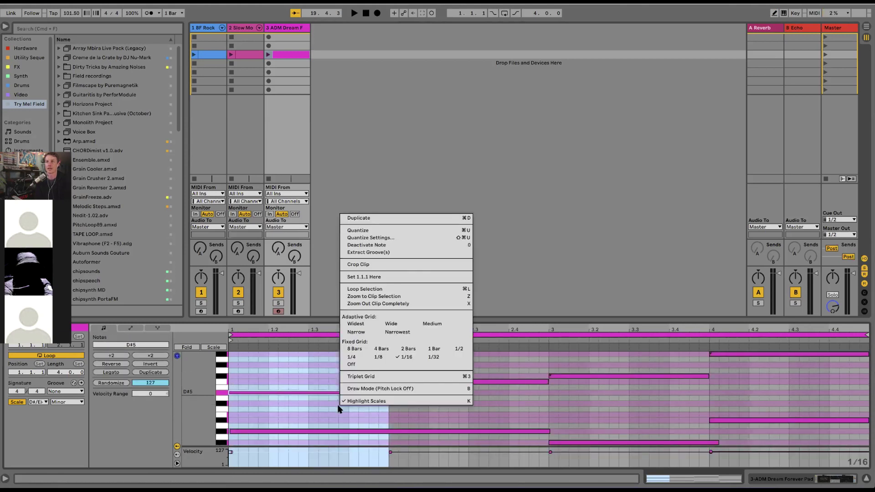
click(299, 362)
click(271, 55)
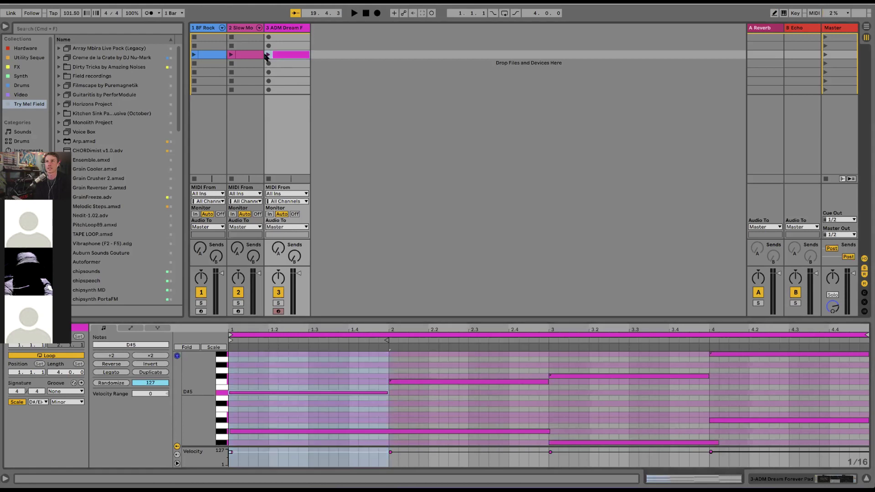
right_click(347, 394)
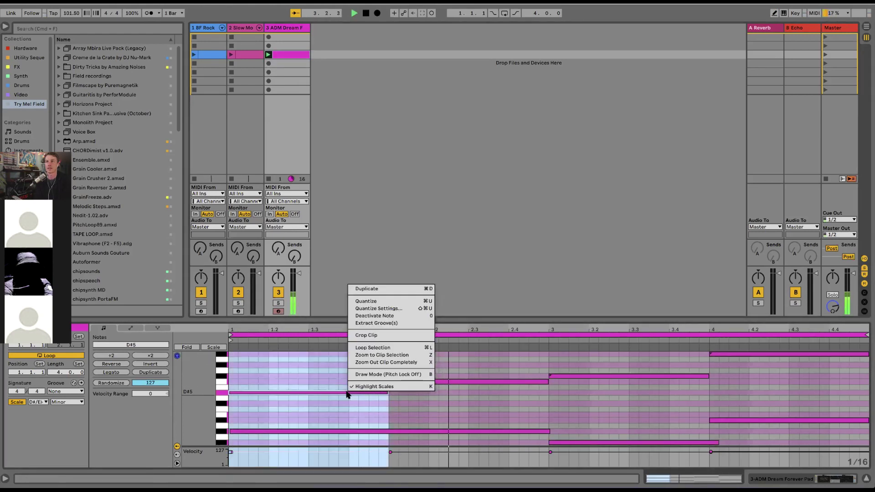
click(288, 352)
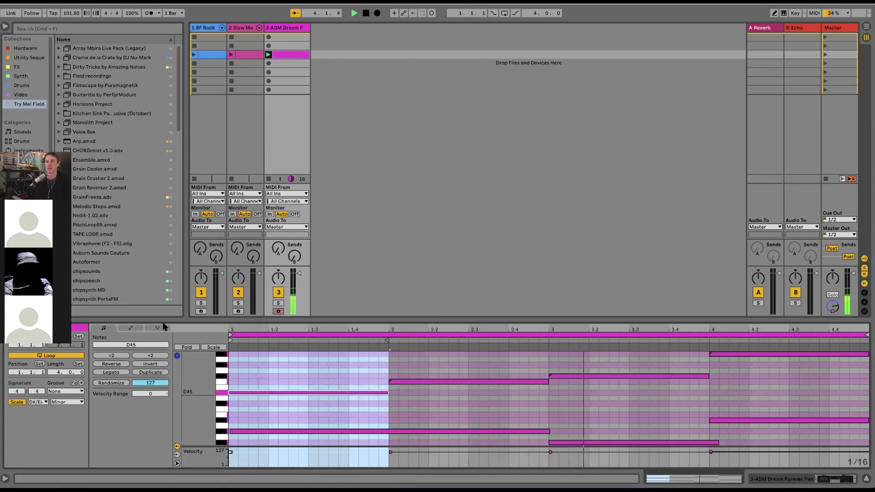
Check the D#5 pitch curve's options in note expression during playback, ending with the pad clip stopped.
click(157, 328)
drag(314, 391, 319, 394)
right_click(319, 395)
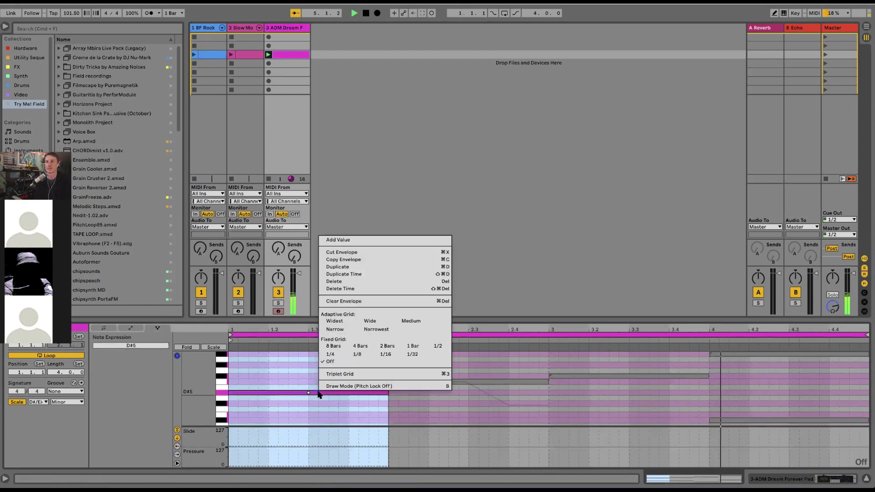
click(286, 397)
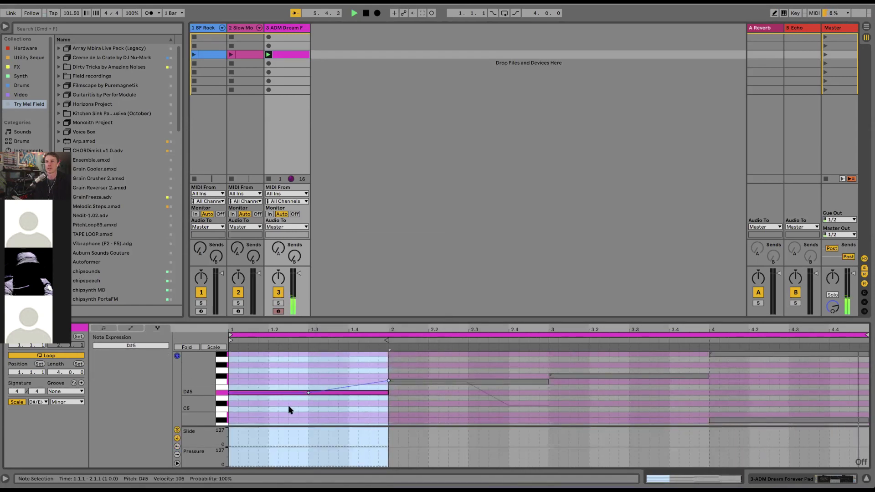
right_click(288, 405)
click(474, 260)
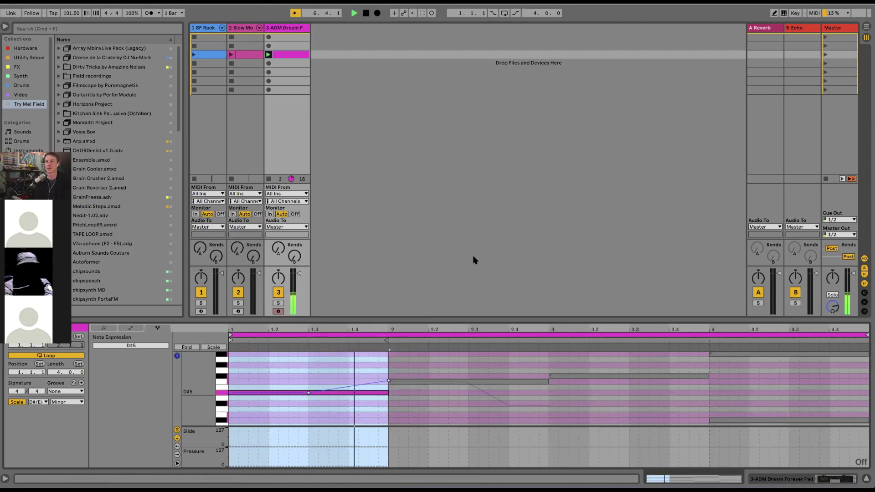
drag(387, 392, 386, 383)
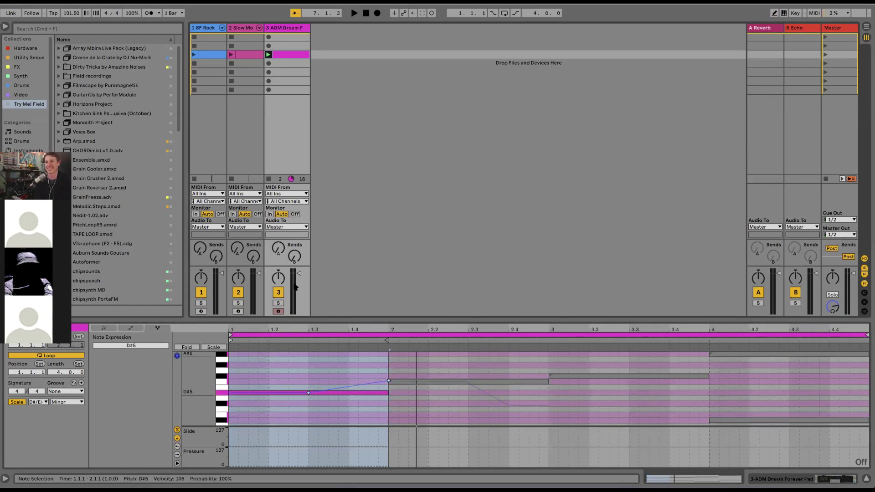
click(269, 55)
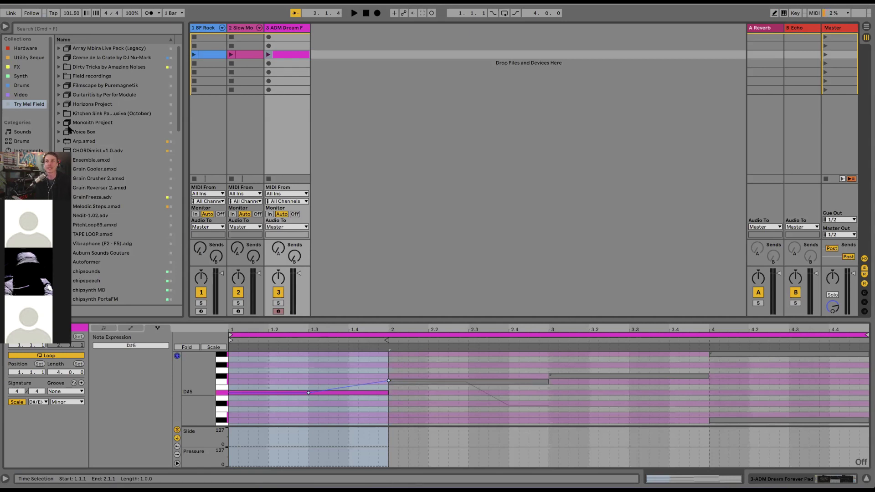
Load Spectral Resonator from the Pitch & Modulation audio effects onto a new audio track.
click(25, 160)
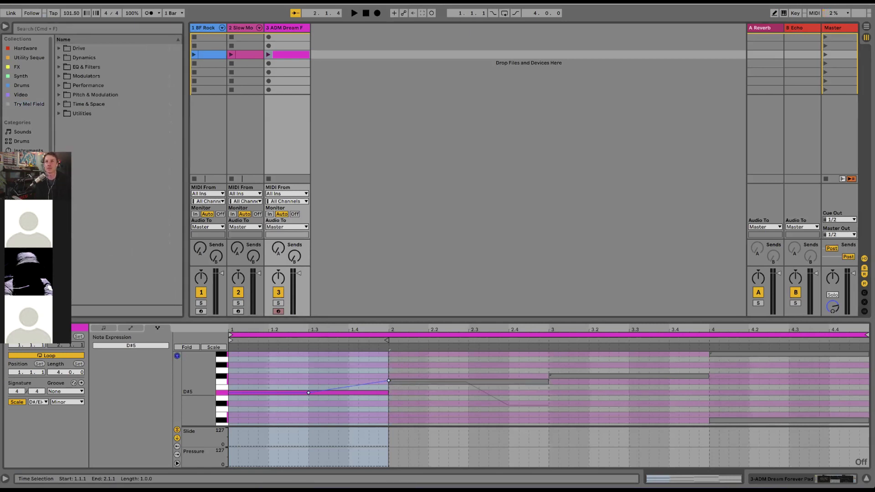
click(59, 95)
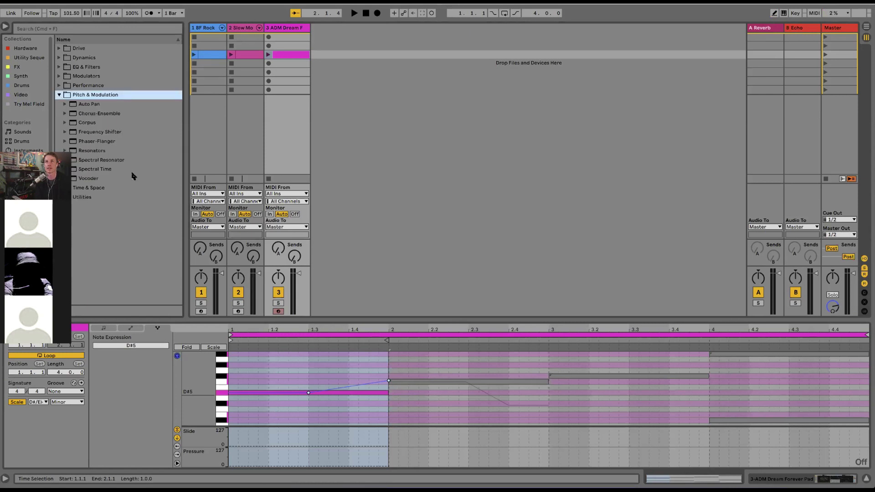
drag(112, 160, 318, 61)
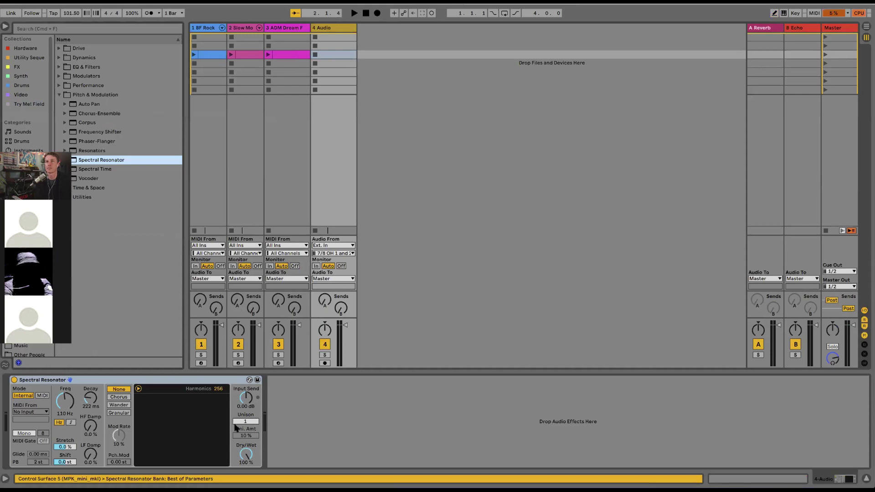
Arm the new audio track for recording and set its external input channel to 1 Heil.
click(330, 27)
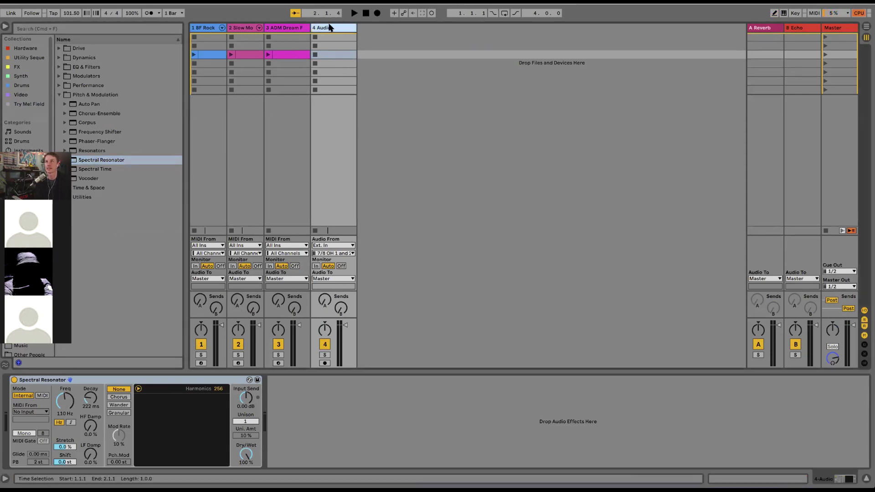
click(325, 363)
click(332, 253)
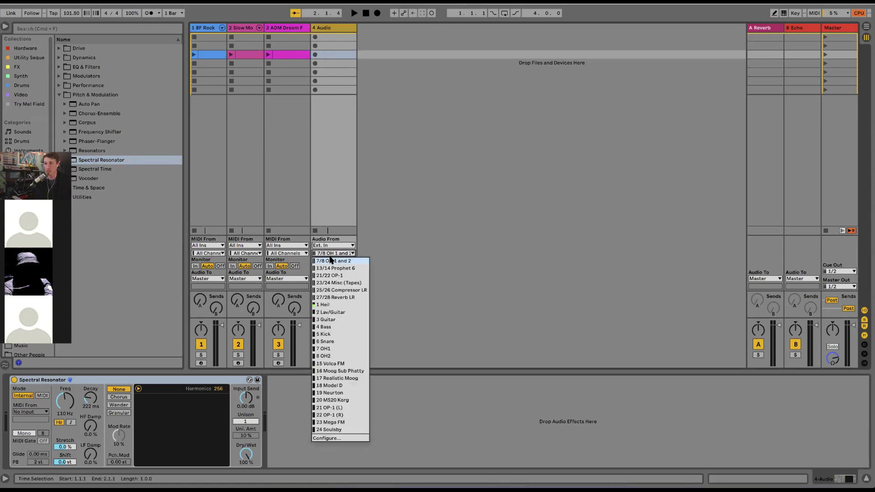
click(328, 304)
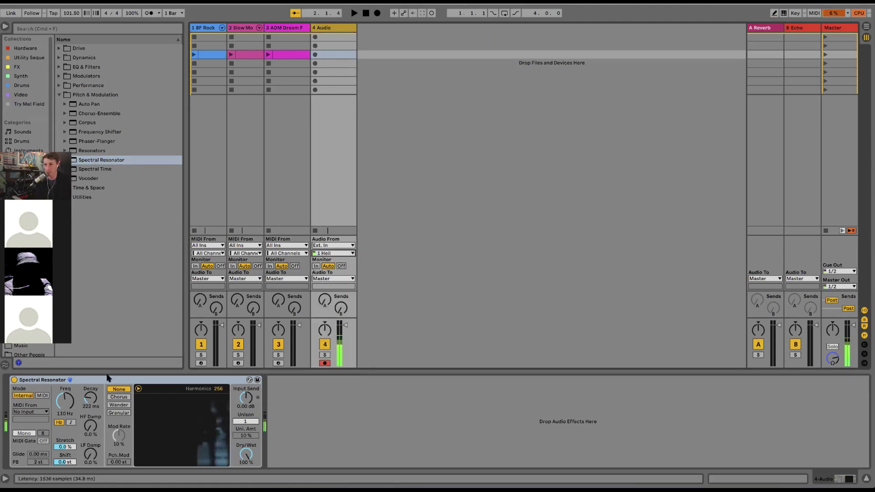
Set Spectral Resonator to 90.3 Hz, 1.04 s decay and Chorus modulation at 2.6 % rate, 0.09 st pitch modulation and 4-voice unison at 30 %.
drag(66, 409, 90, 419)
click(118, 397)
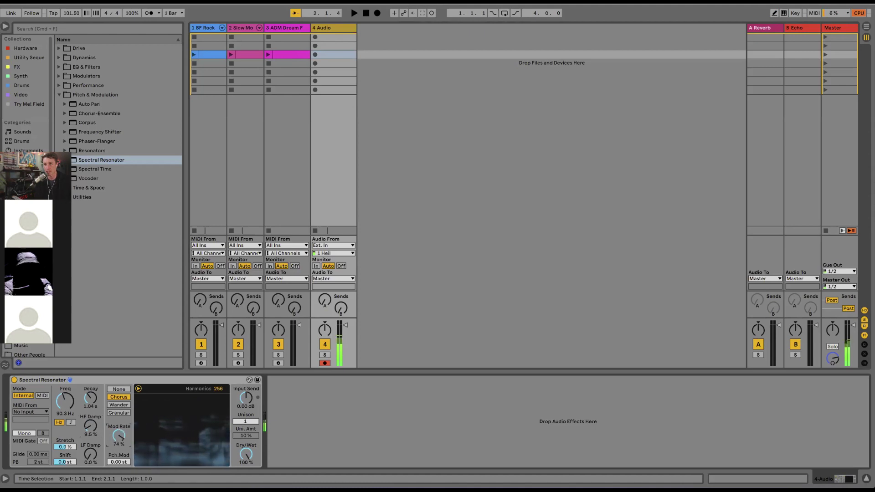
drag(118, 461, 118, 460)
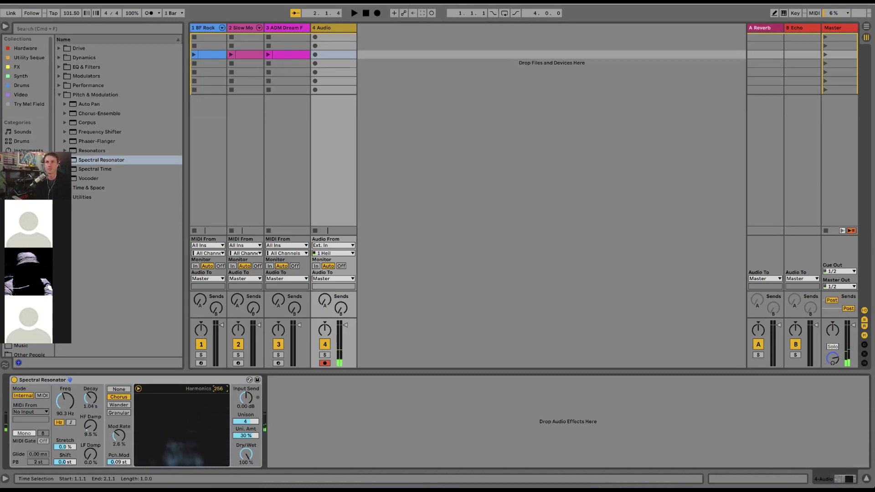
Add EQ Eight after Spectral Resonator and show its spectrum in the enlarged display.
click(61, 67)
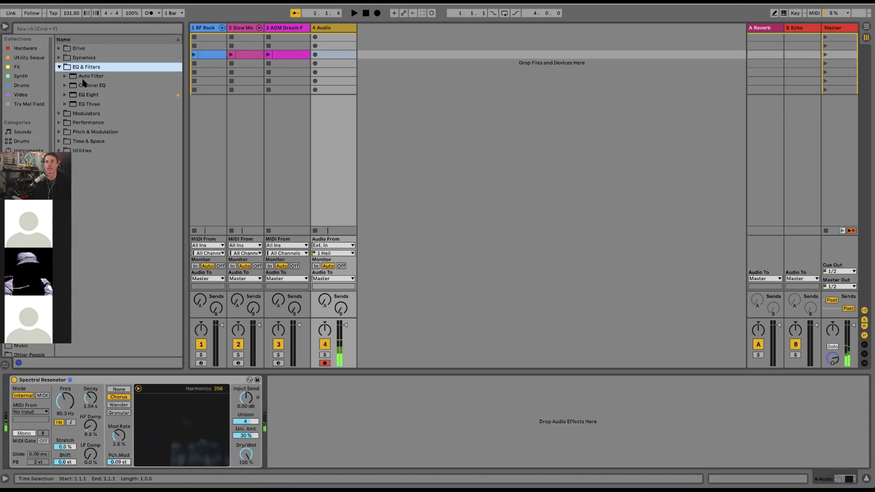
drag(90, 96, 340, 457)
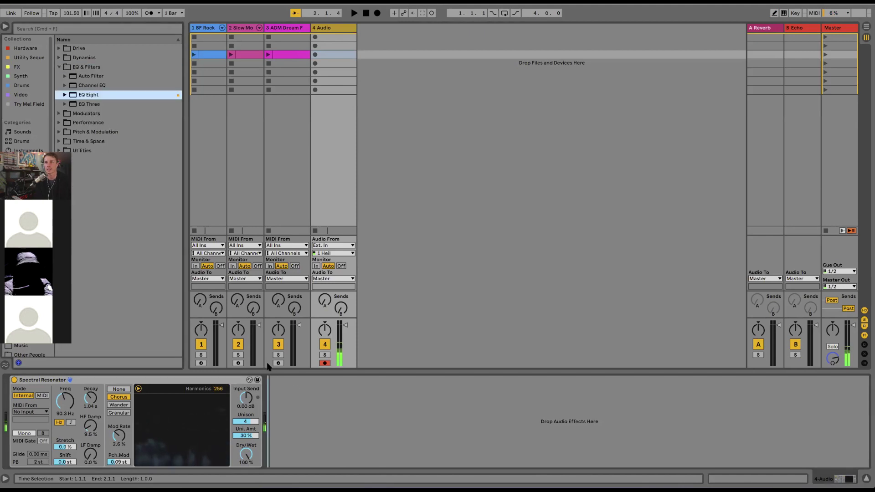
drag(269, 366, 270, 379)
click(280, 380)
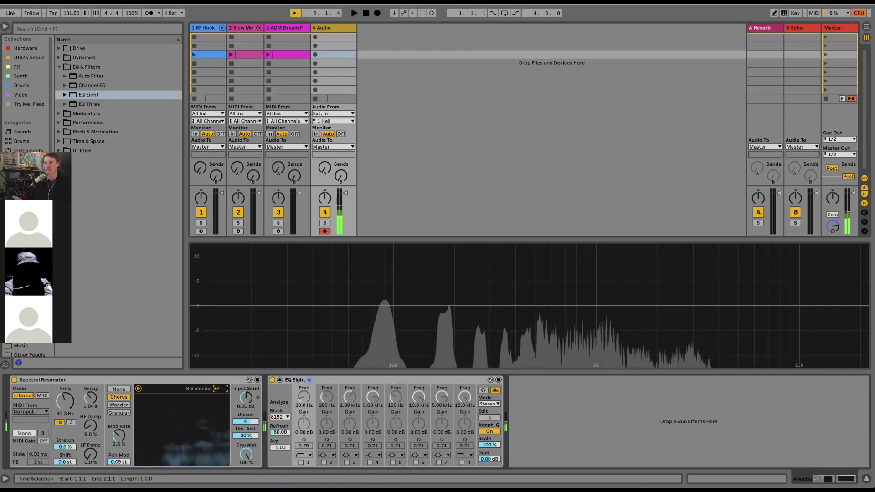
Lower Spectral Resonator's unison amount to 15 % and tune its frequency by note to D#3.
drag(252, 432, 252, 444)
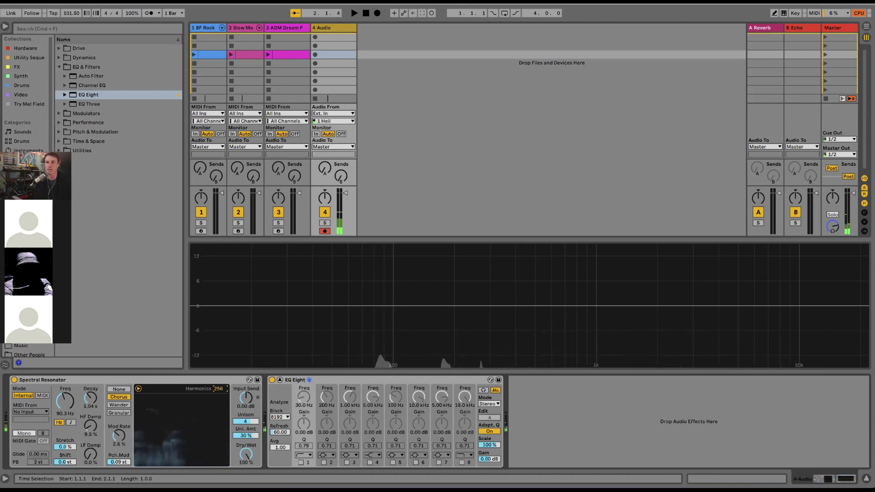
drag(66, 403, 65, 391)
click(71, 423)
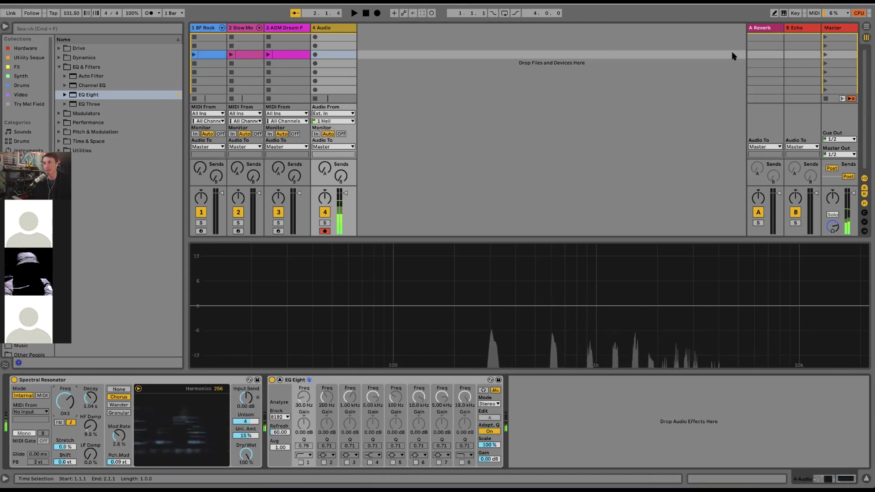
Launch the third scene, switch Spectral Resonator to Granular modulation, and set decay to 4.22 s and HF damping to 0.0 %.
click(826, 55)
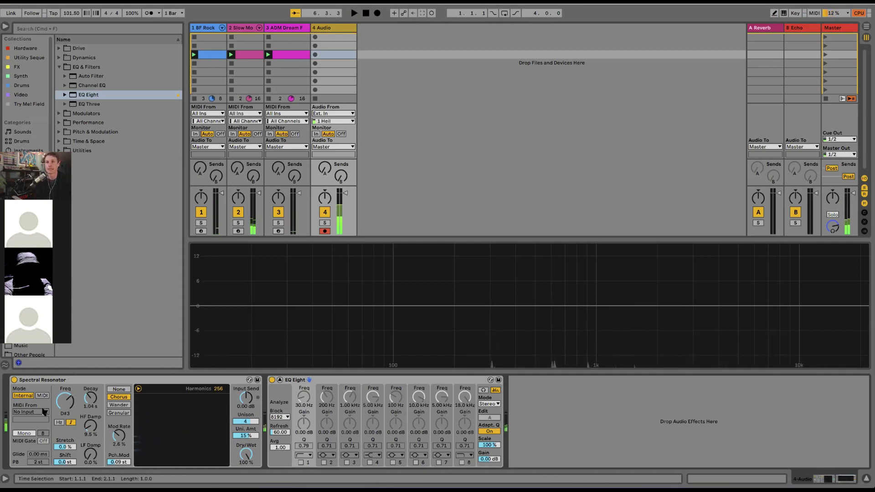
click(121, 413)
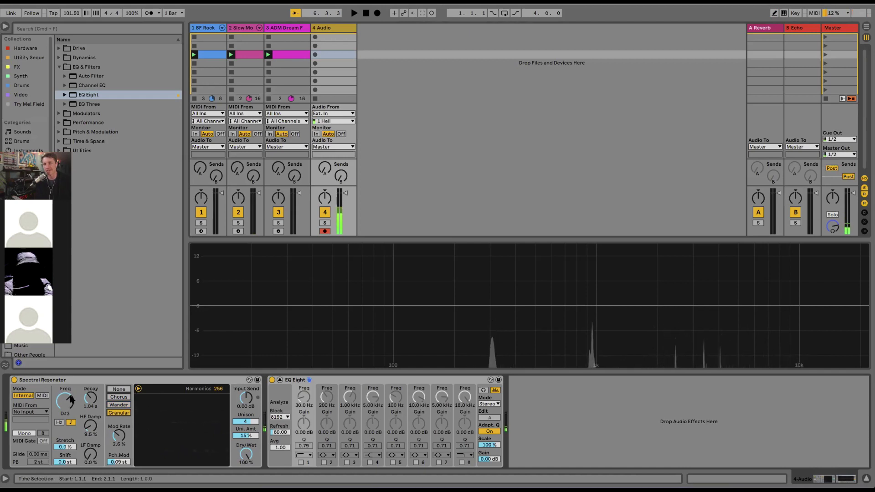
drag(90, 425, 90, 401)
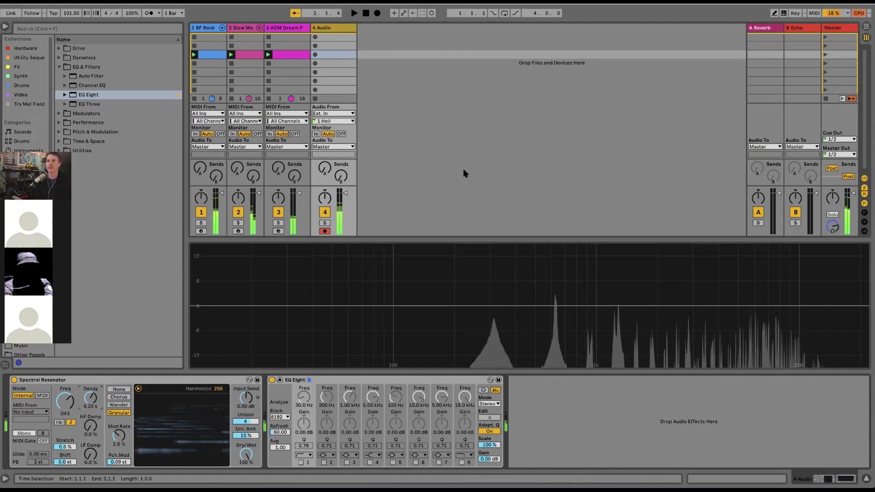
Switch Spectral Resonator to MIDI mode, try Wander and choose Chorus modulation, and check the available MIDI sources.
click(42, 396)
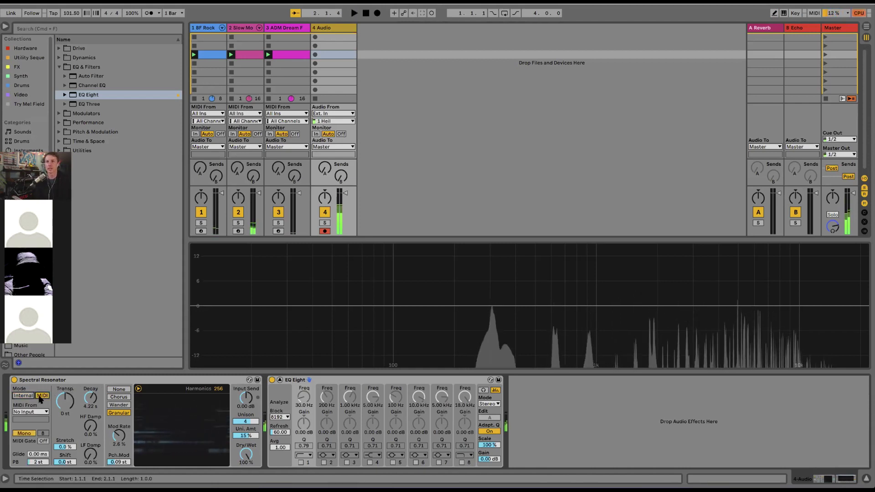
click(126, 404)
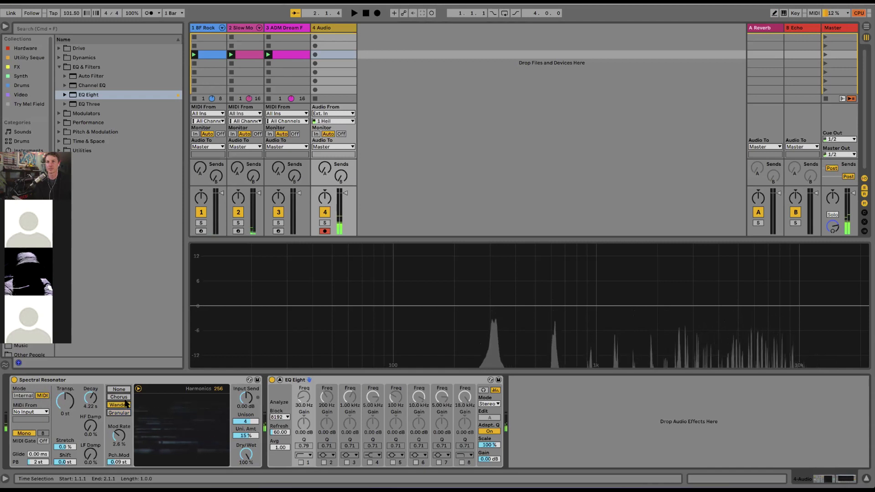
click(125, 398)
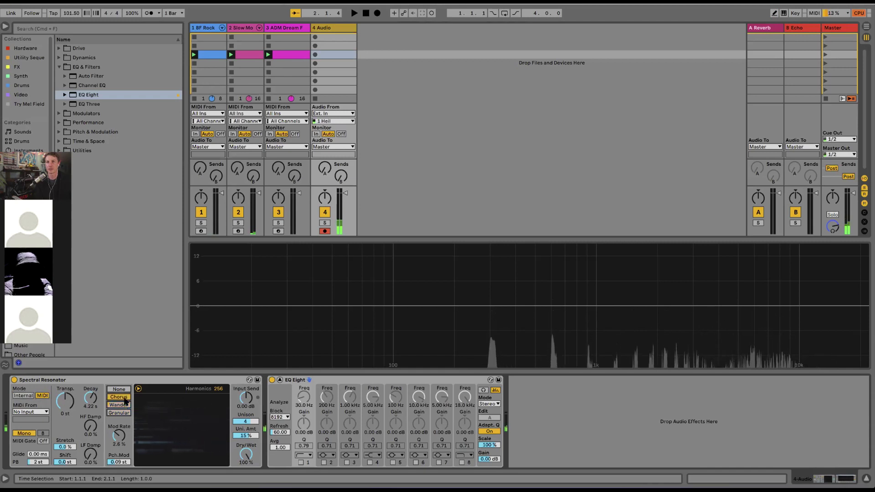
click(38, 412)
click(38, 412)
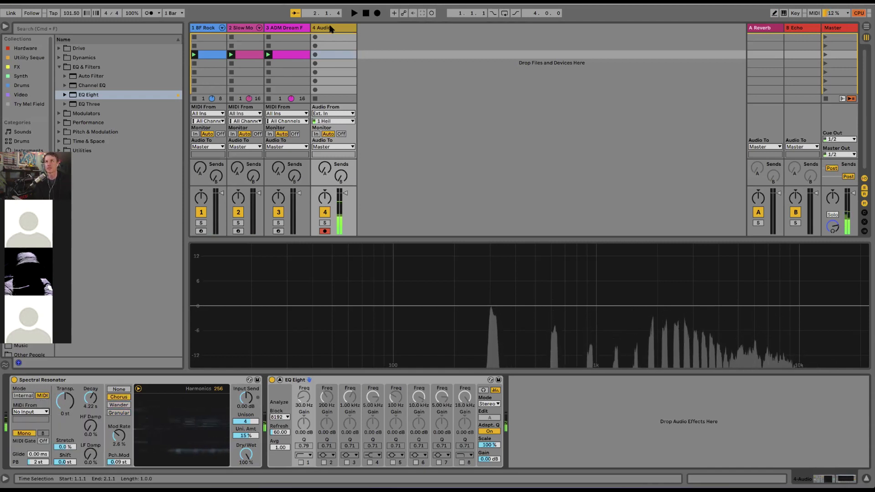
Insert a new MIDI track after the audio track and set it as Spectral Resonator's MIDI source.
click(331, 28)
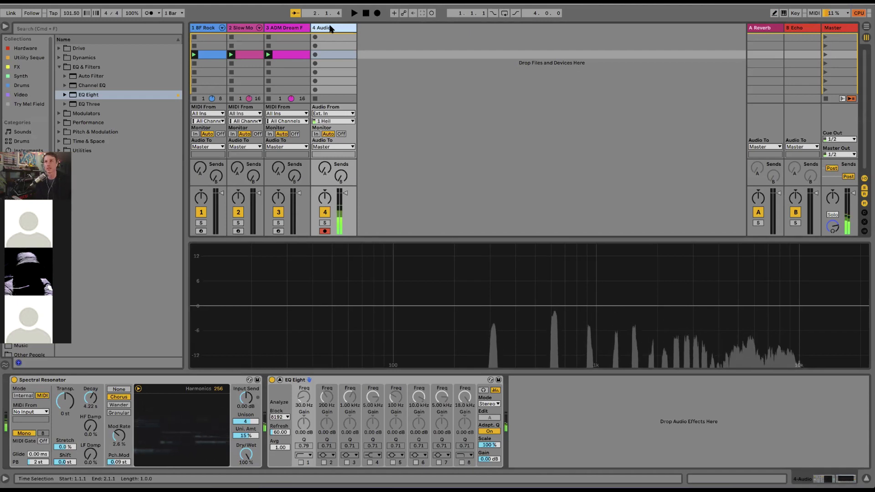
key(super+shift+t)
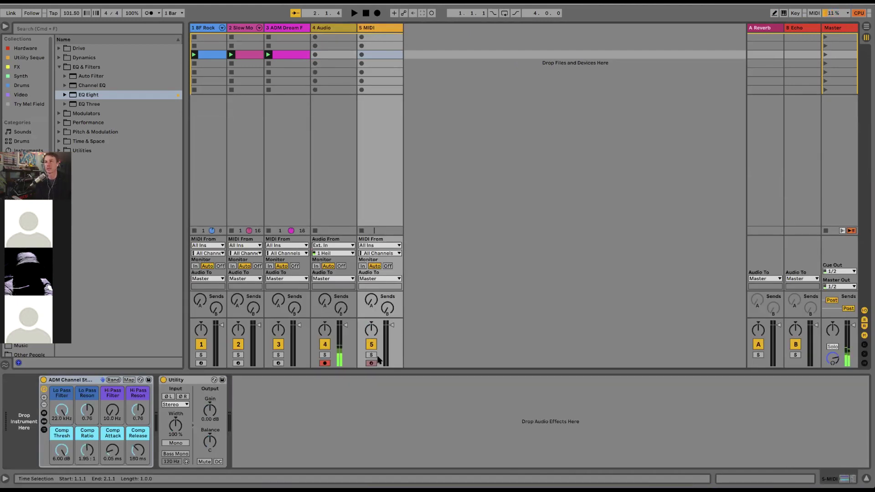
click(334, 29)
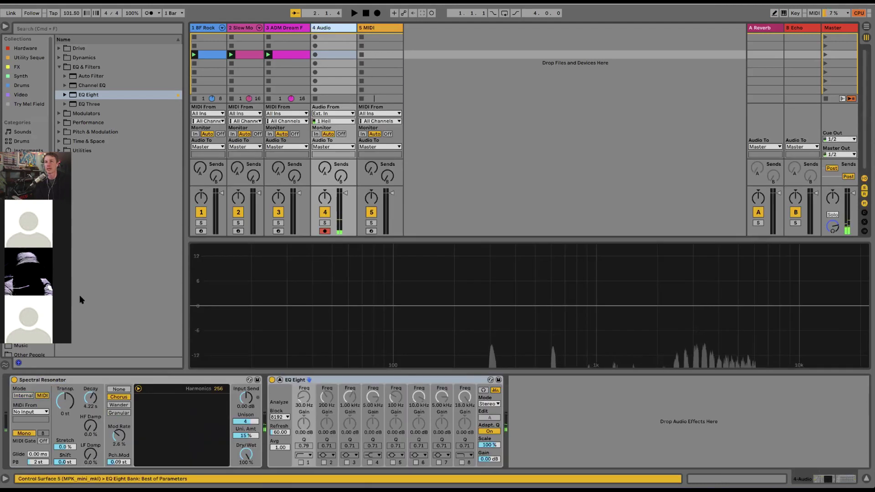
click(31, 412)
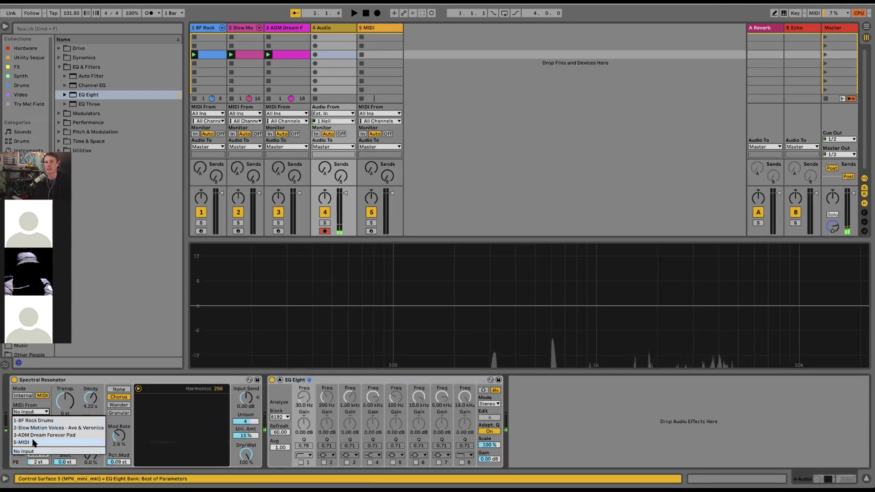
click(33, 443)
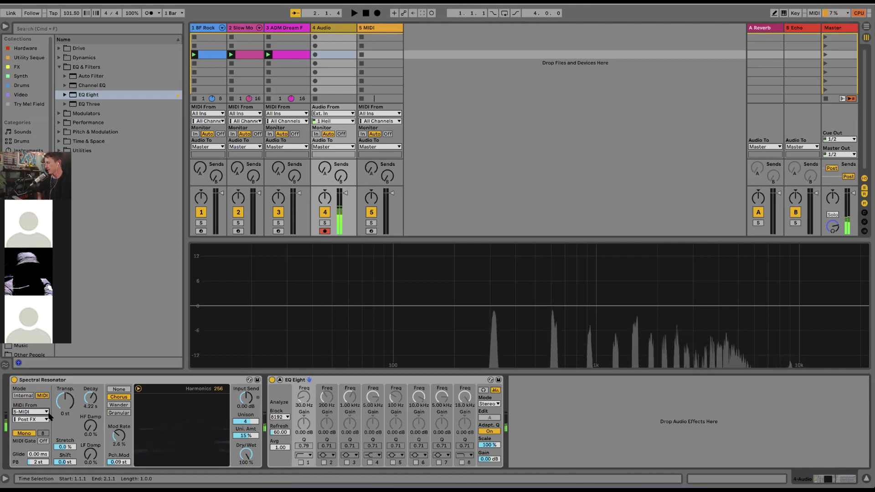
Set the new MIDI track's input to Push2 Input and arm the track alongside the audio track.
click(394, 114)
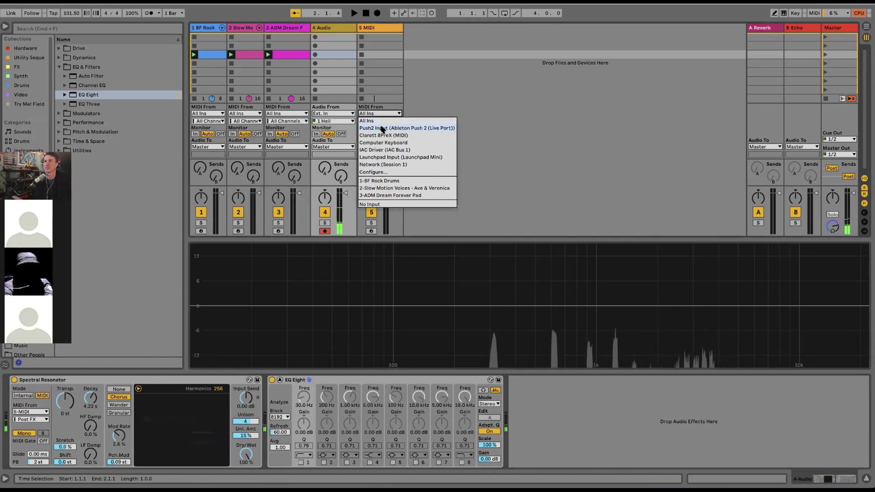
click(382, 129)
click(371, 231)
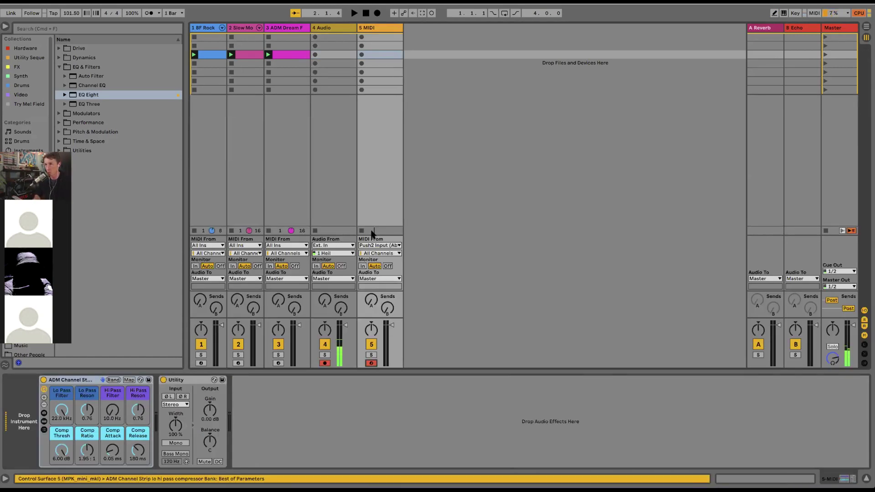
Set the MIDI track's input to All Ins and mute the audio track's output.
click(330, 139)
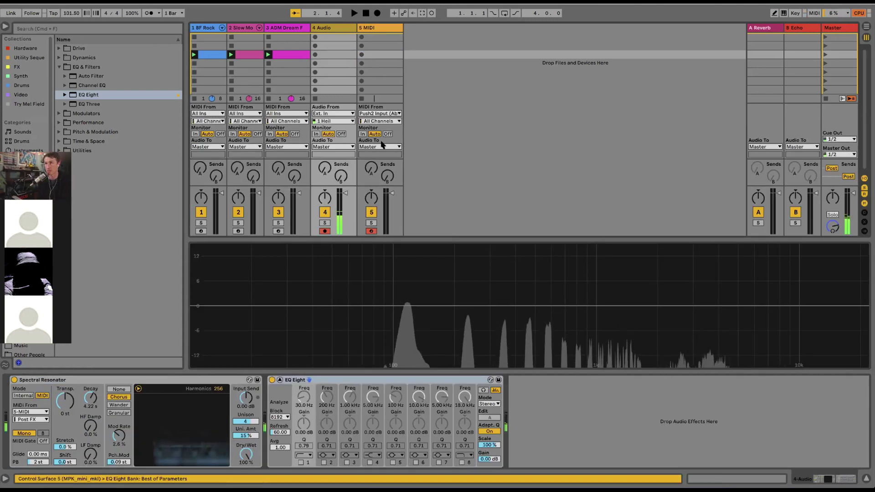
click(385, 54)
click(385, 29)
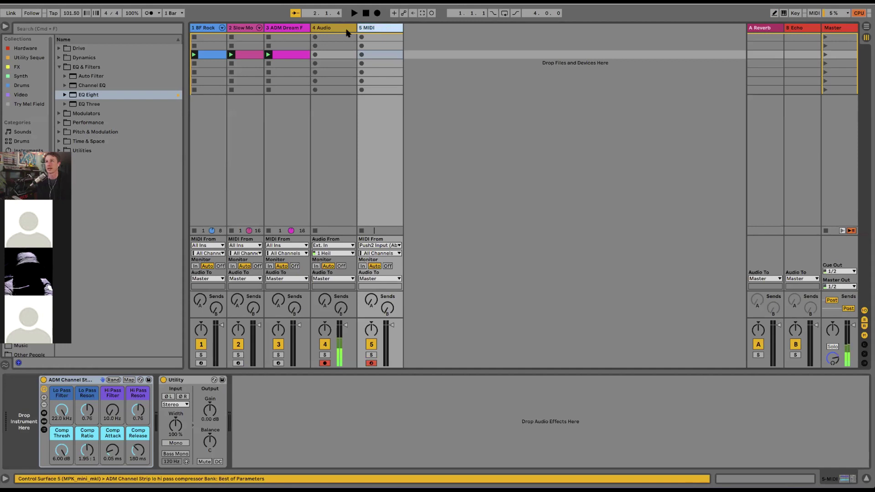
click(391, 246)
click(367, 253)
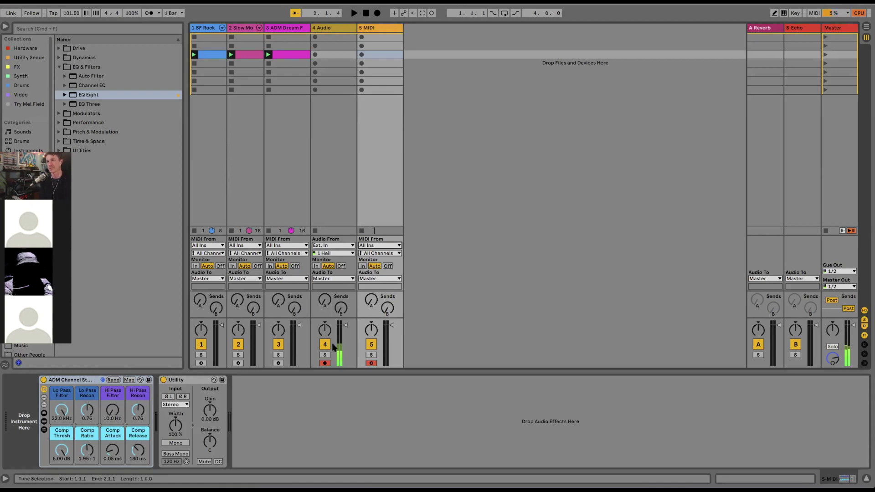
key(F4)
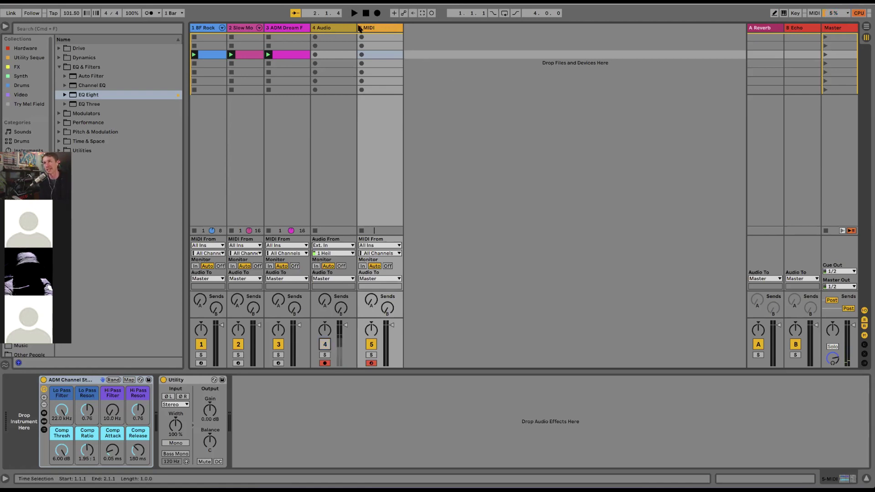
Switch Spectral Resonator on the audio track from Mono to Poly with 8 voices.
click(331, 30)
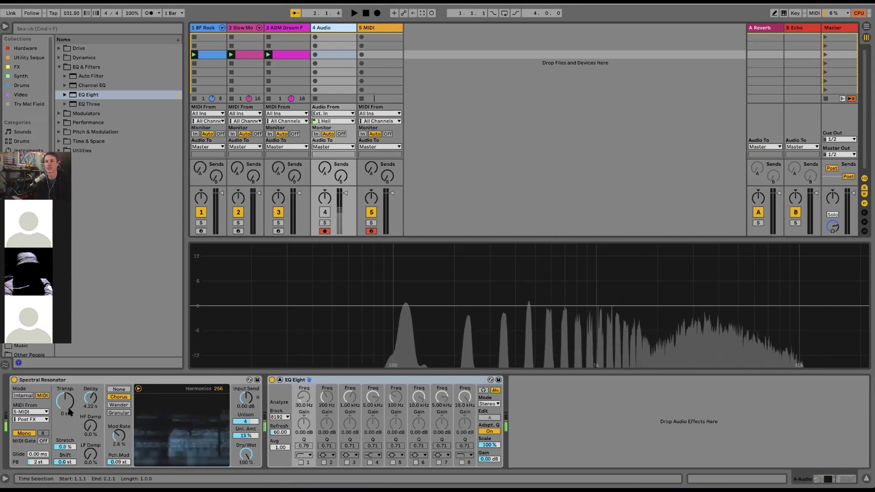
click(36, 438)
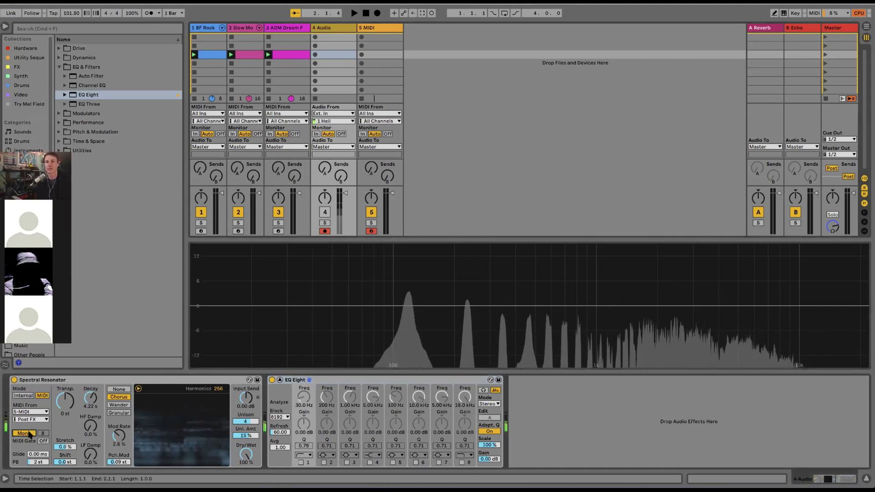
click(28, 433)
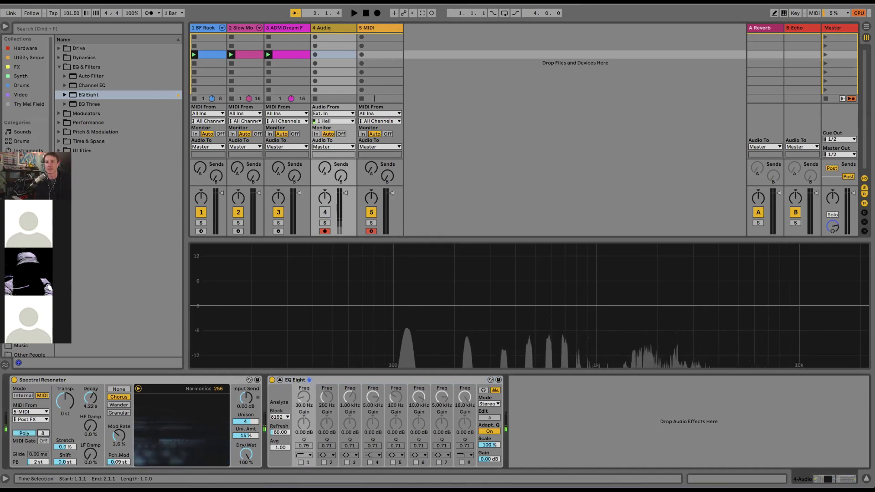
drag(43, 434, 43, 426)
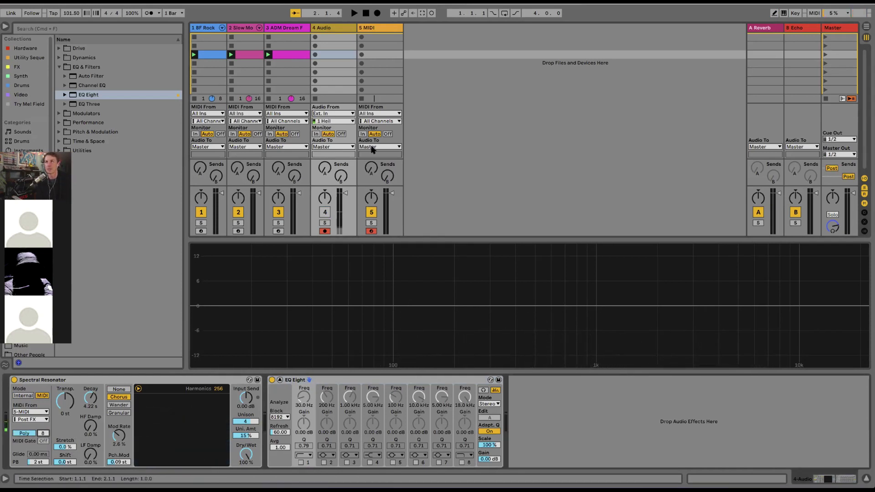
Record new audio and MIDI clips in the third scene over the groove, then end recording so they loop.
click(382, 81)
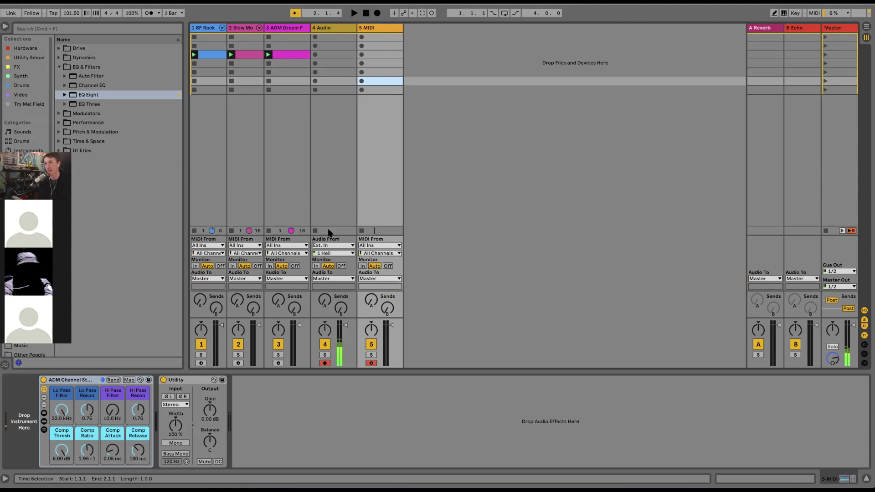
click(361, 55)
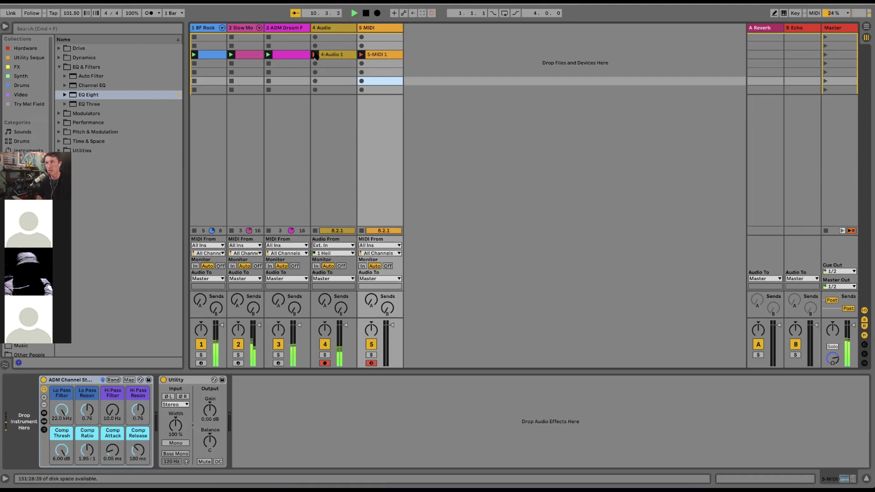
click(362, 54)
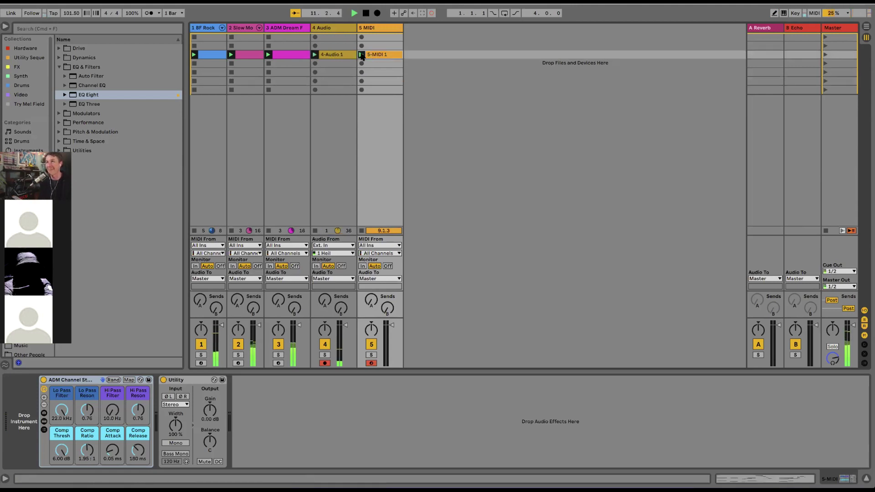
Shorten the loops of the third-scene MIDI and audio clips to 8 bars each.
click(393, 54)
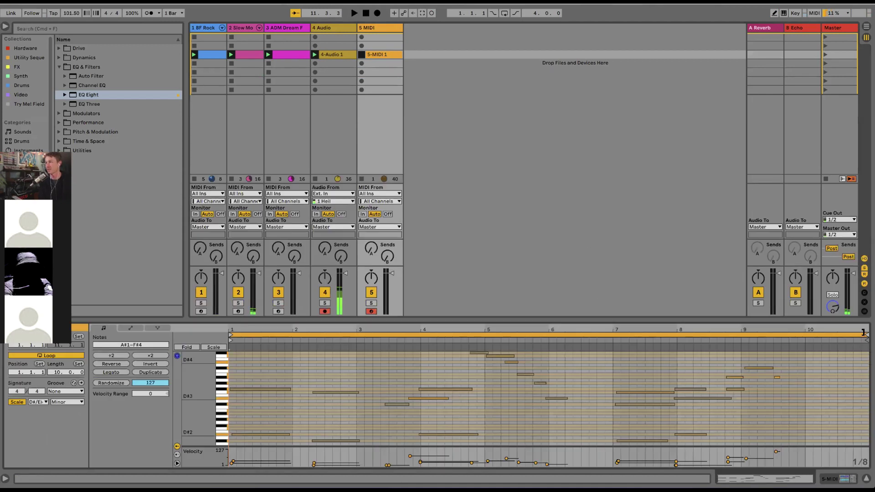
drag(863, 332, 740, 334)
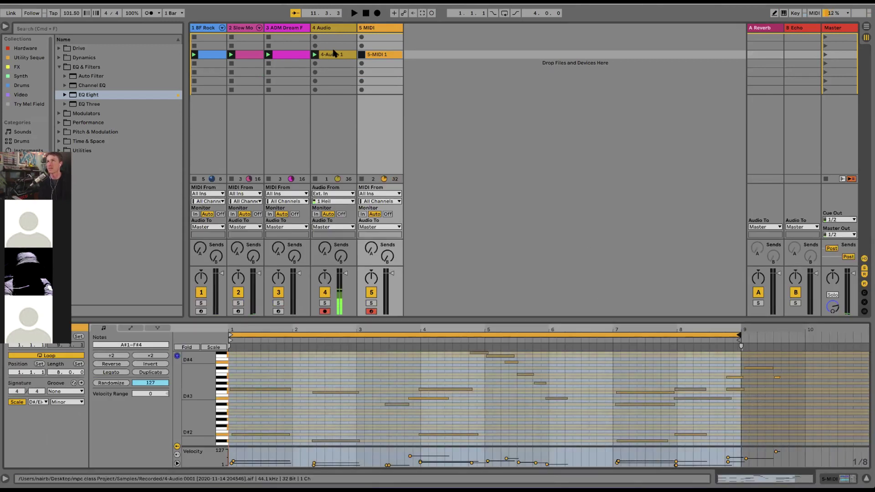
click(336, 55)
key(space)
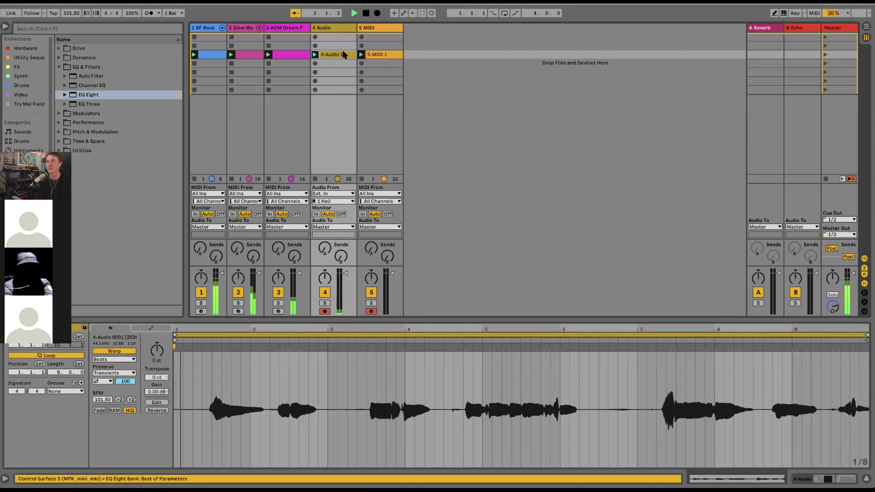
click(335, 28)
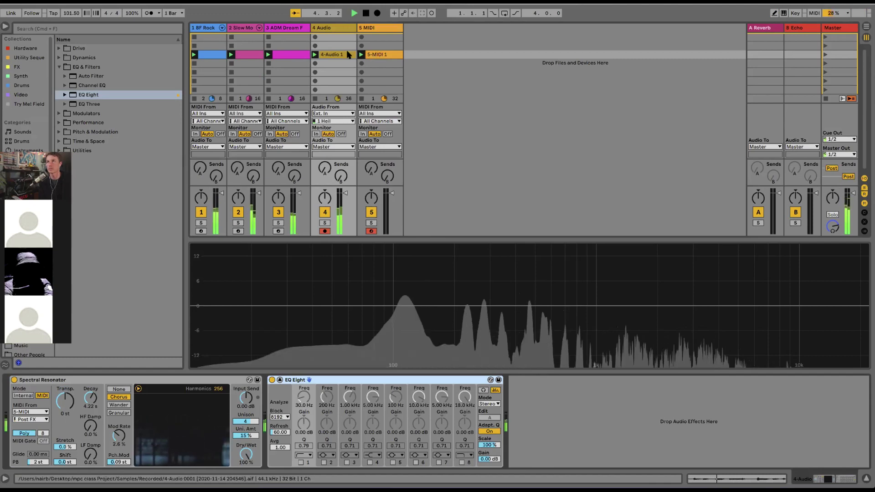
key(shift+Tab)
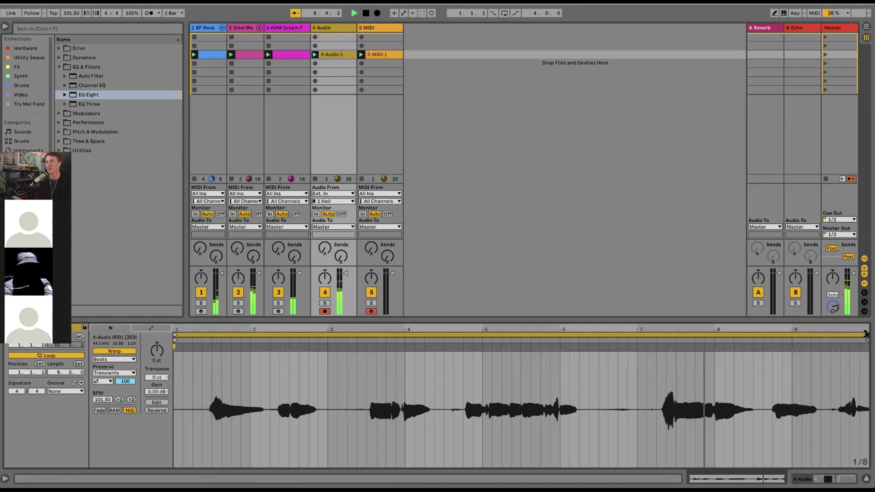
drag(866, 334, 793, 336)
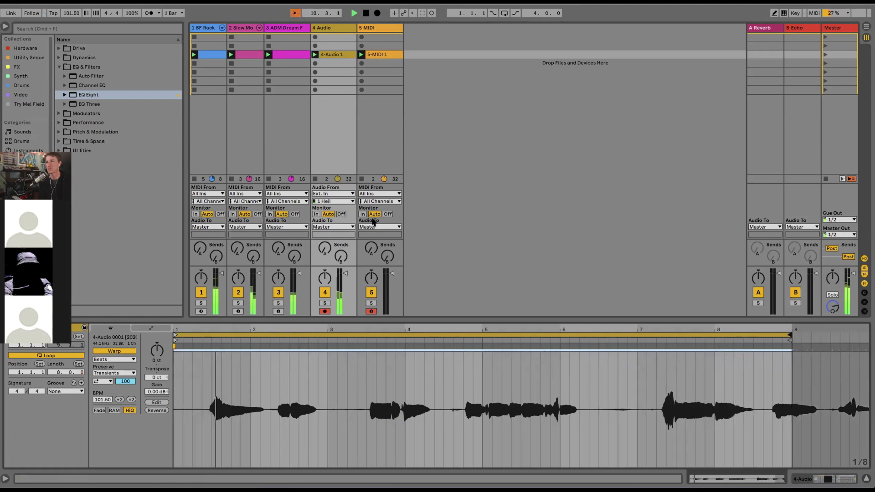
Switch the audio track's Spectral Resonator to Wander with Mod Rate 3.5%, HF Damp 12% and LF Damp 7.1%.
click(334, 28)
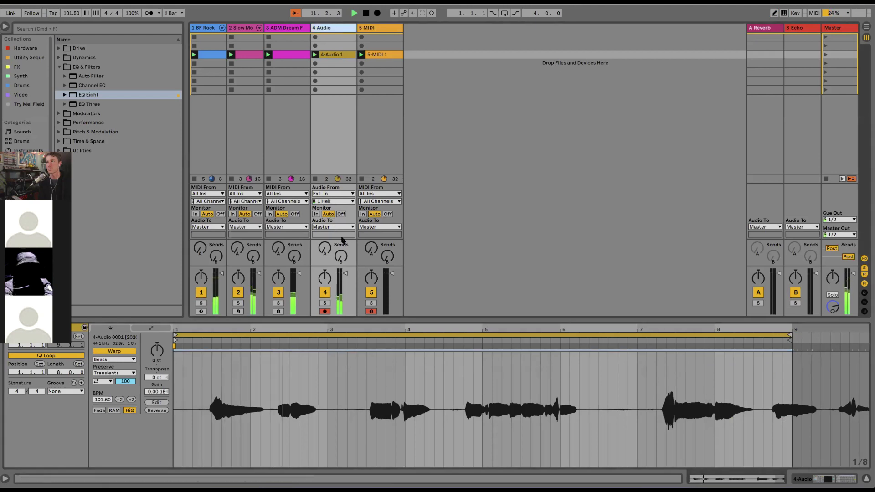
double_click(333, 29)
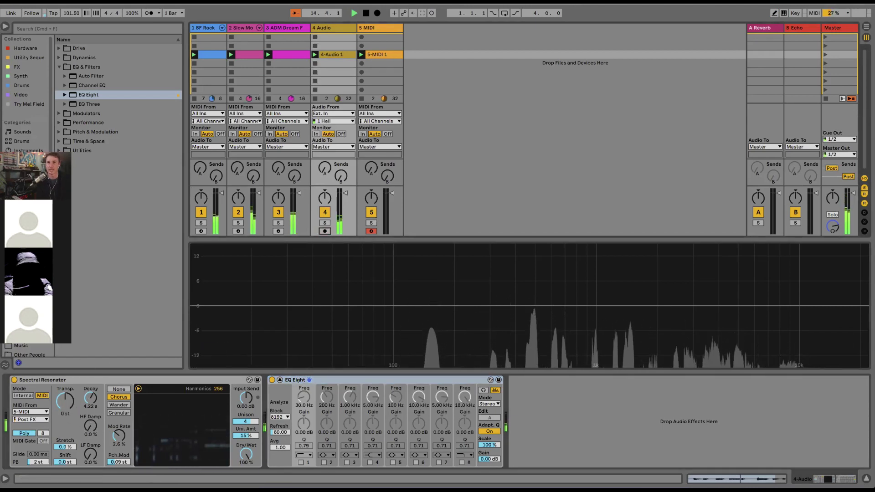
drag(65, 401, 65, 390)
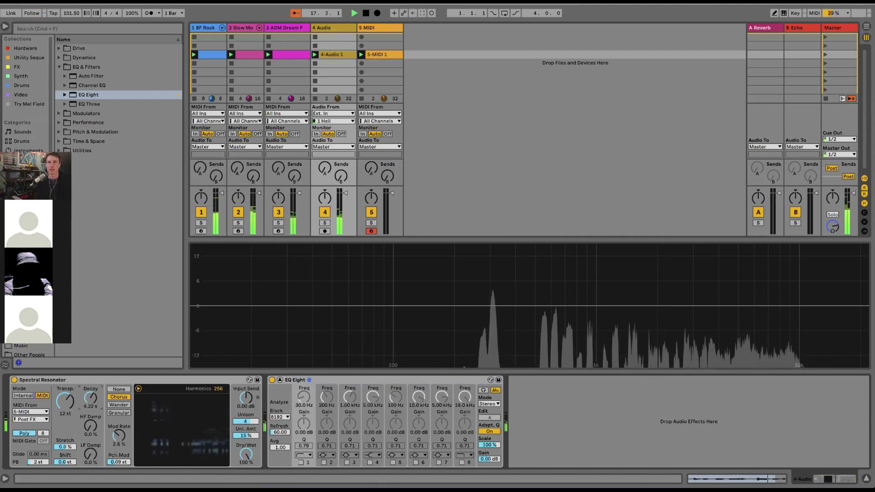
click(119, 405)
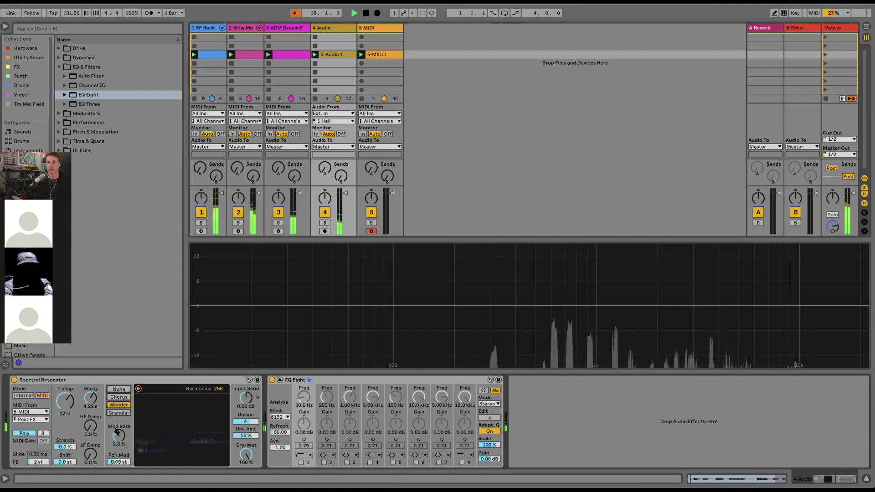
drag(118, 436, 90, 427)
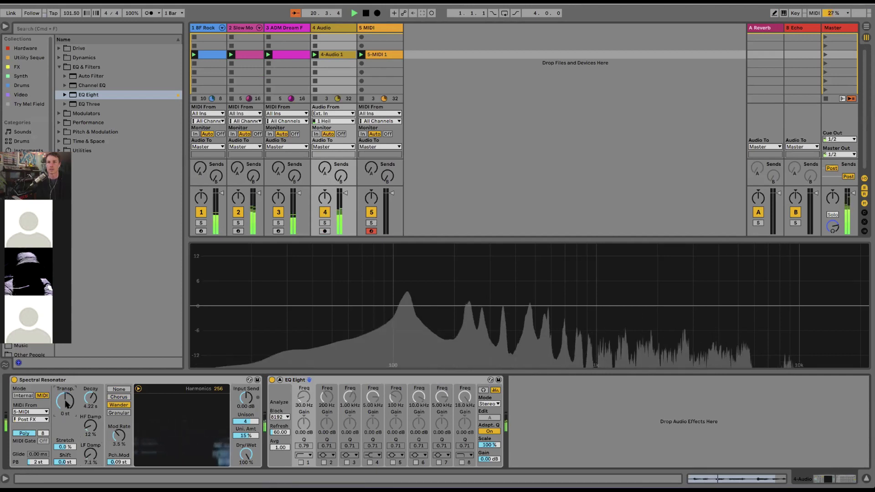
Set the transposition of the audio track's Spectral Resonator to 12 st.
drag(67, 401, 67, 409)
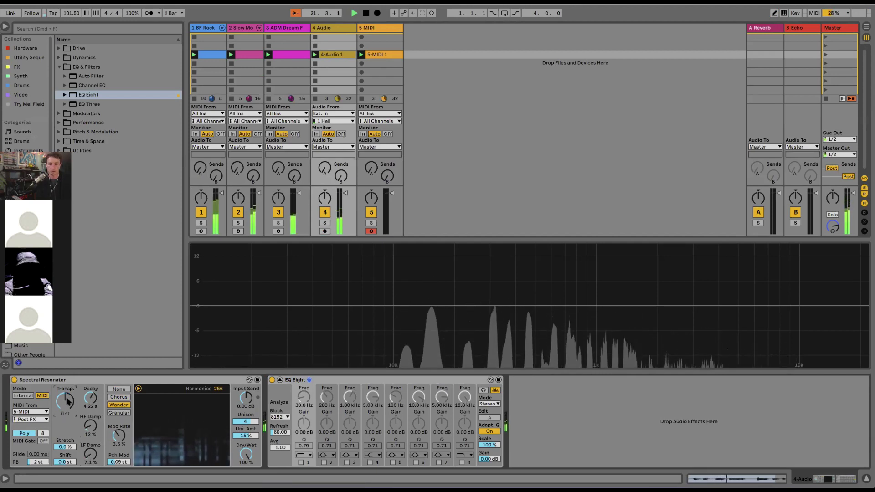
text(12)
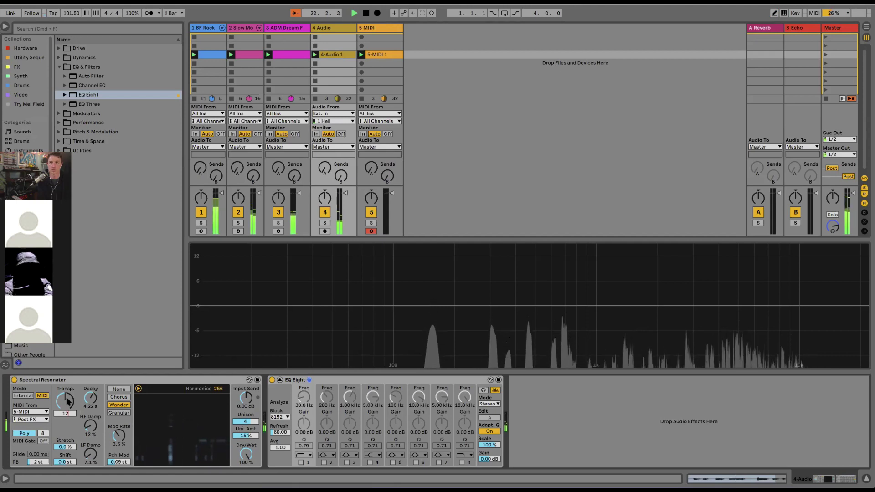
key(Return)
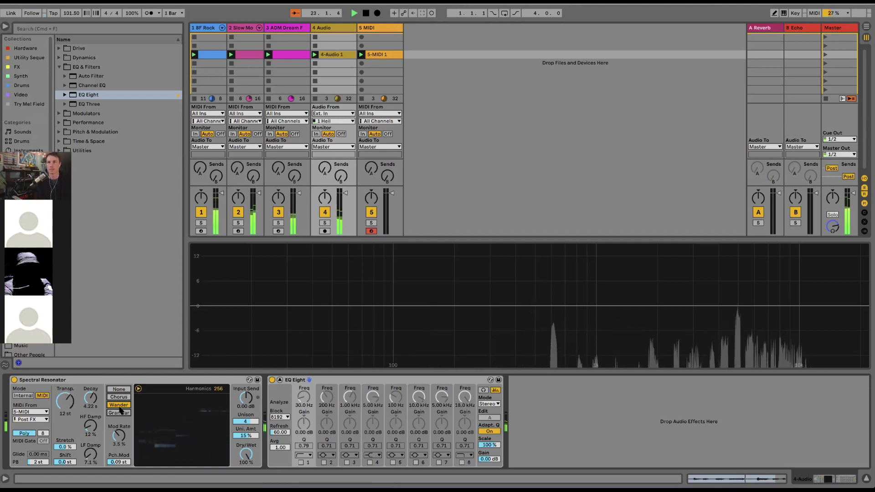
Set Spectral Resonator to Chorus with Unison amount 7.1%, Input Send 6 dB, HF Damp 38% and 146 Harmonics.
click(250, 436)
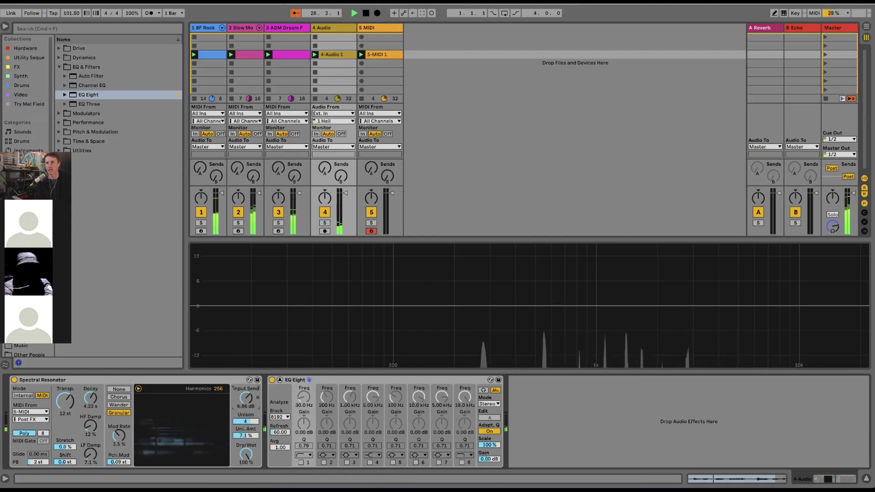
drag(244, 397, 244, 401)
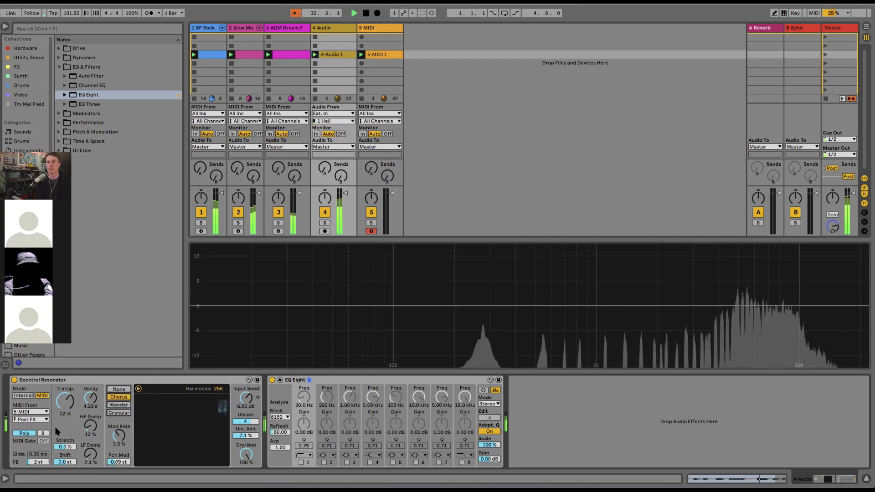
drag(90, 425, 90, 410)
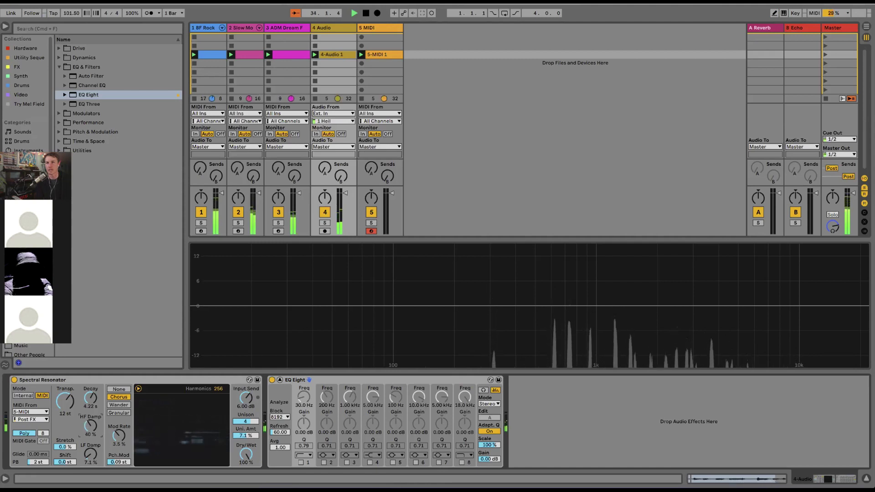
drag(91, 425, 90, 426)
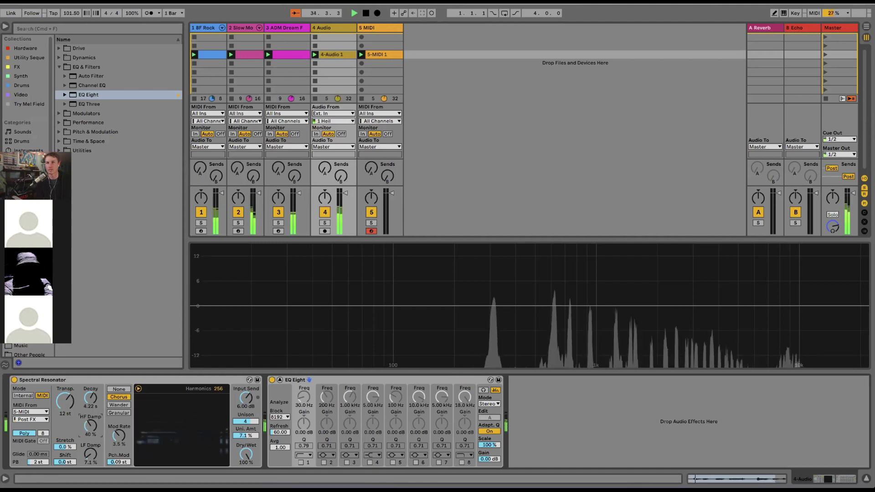
click(219, 389)
drag(219, 389, 218, 402)
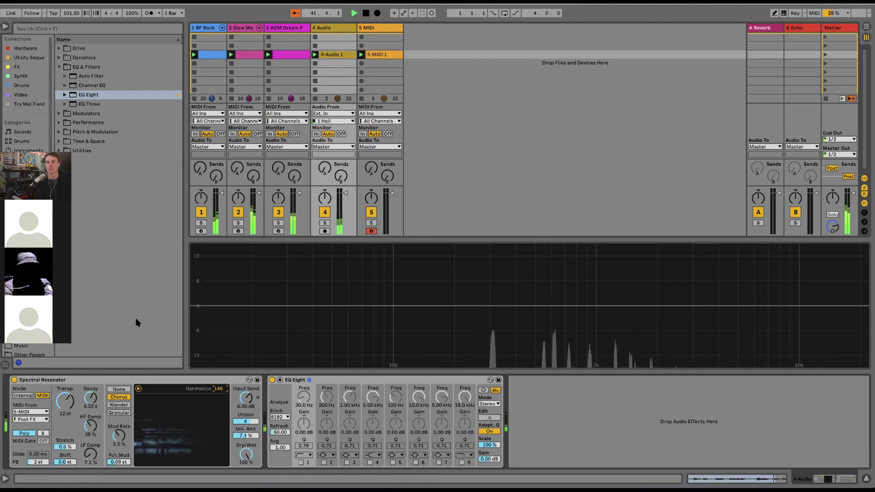
Insert an EQ Eight in front of Spectral Resonator on the audio track.
click(73, 96)
drag(4, 449, 6, 439)
drag(271, 434, 9, 424)
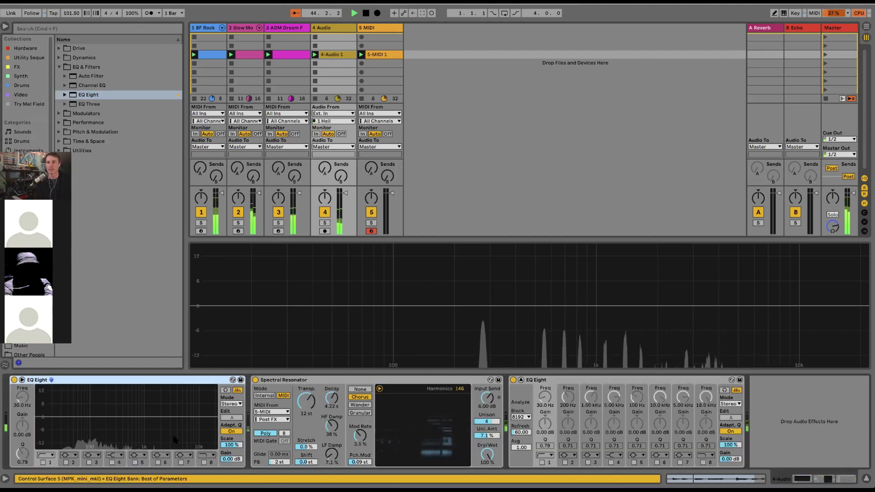
Shape the first EQ Eight with a 4.6 dB cut near 5 kHz, a low cut at about 85 Hz and a high cut at 16.7 kHz.
drag(181, 417, 181, 420)
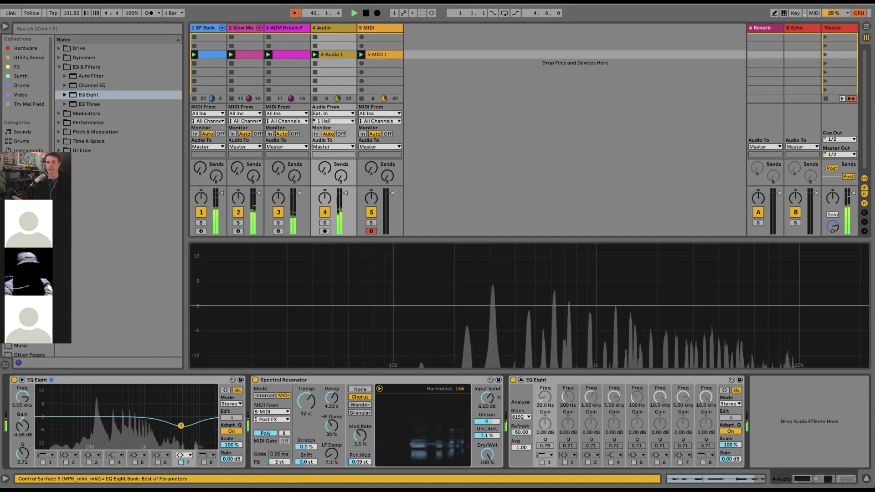
click(43, 462)
drag(34, 406, 34, 392)
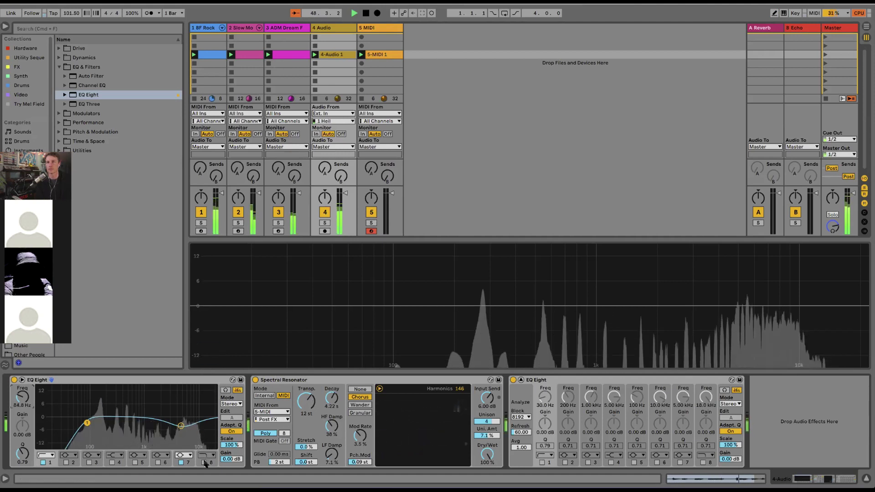
double_click(210, 423)
drag(210, 423, 208, 426)
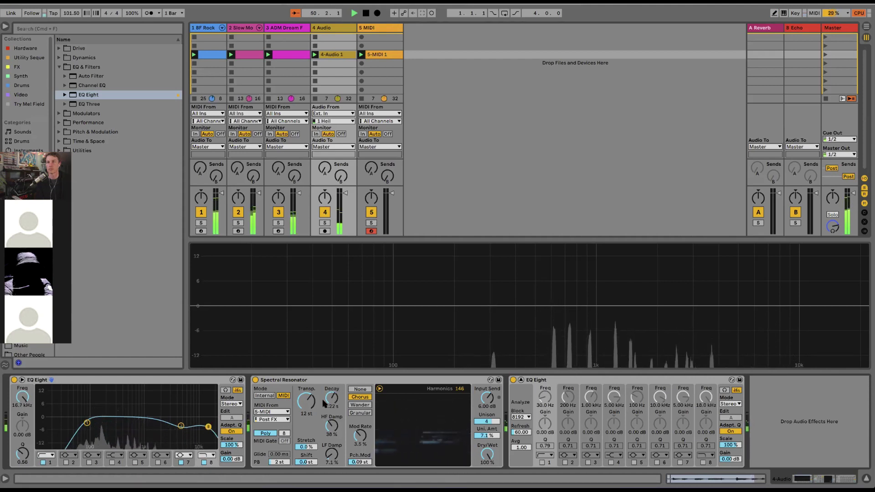
Collapse the EQ Eight that follows Spectral Resonator and stop playback.
click(344, 382)
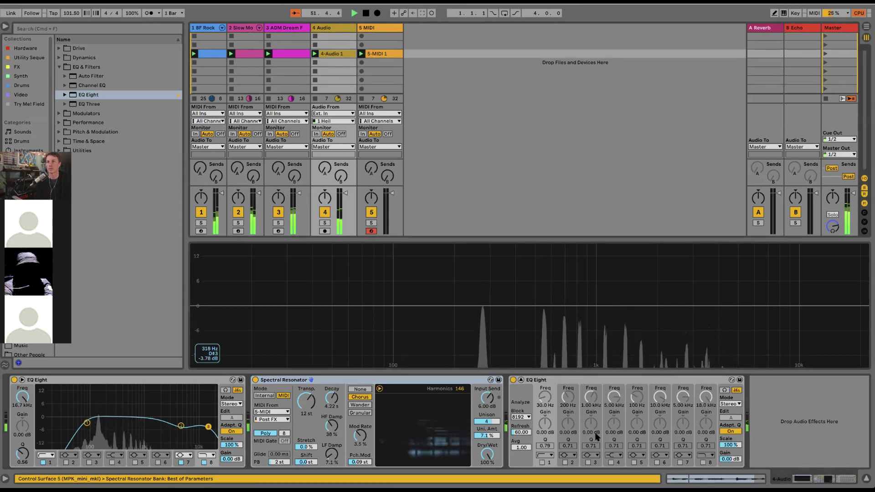
double_click(557, 381)
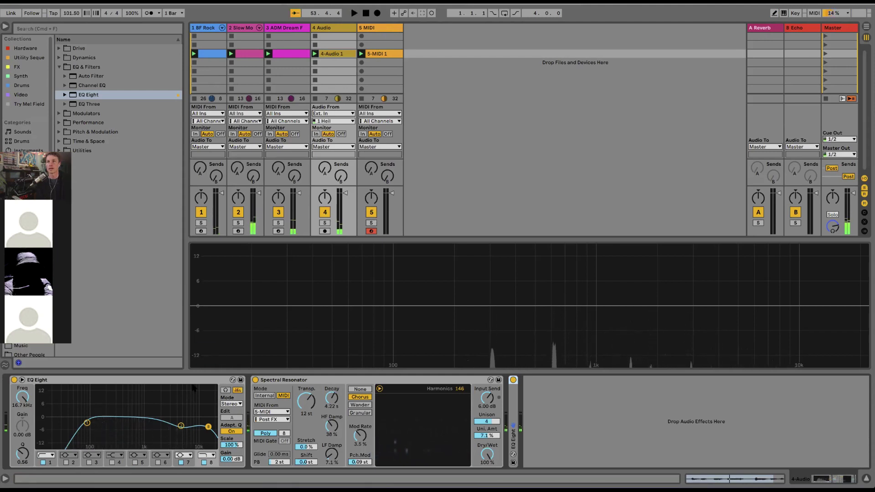
click(371, 382)
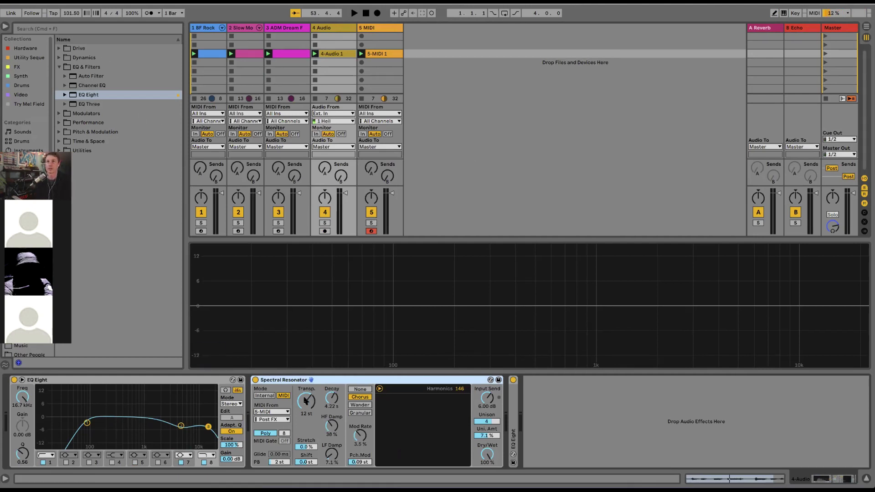
Add a Spectral Resonator in MIDI mode to the end of the BF Rock drum track's device chain.
click(61, 132)
click(93, 160)
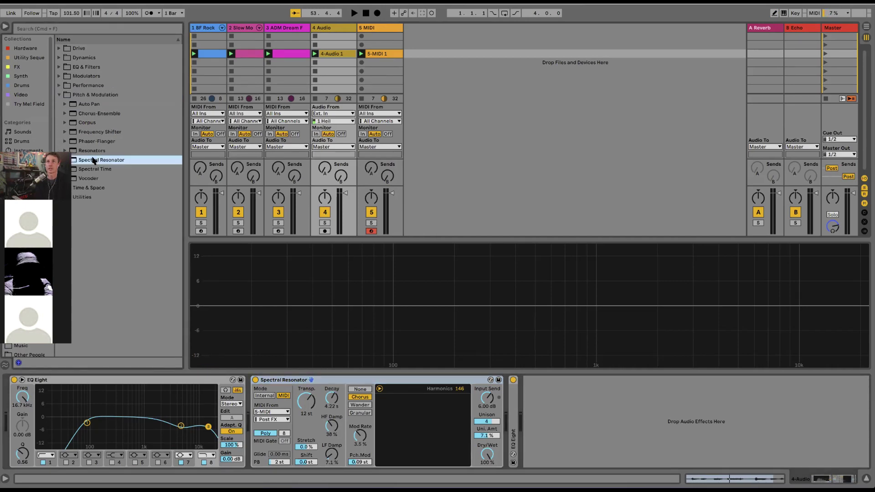
click(206, 32)
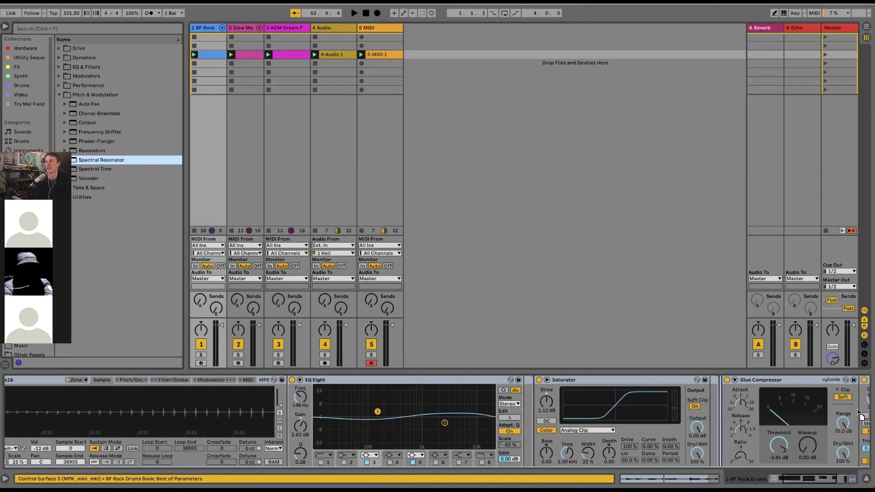
scroll(858, 413, right, 5)
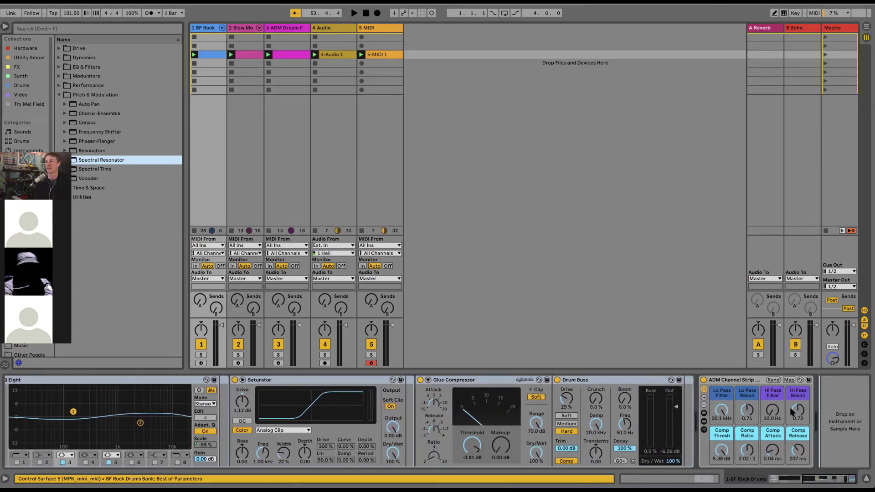
key(Return)
click(645, 396)
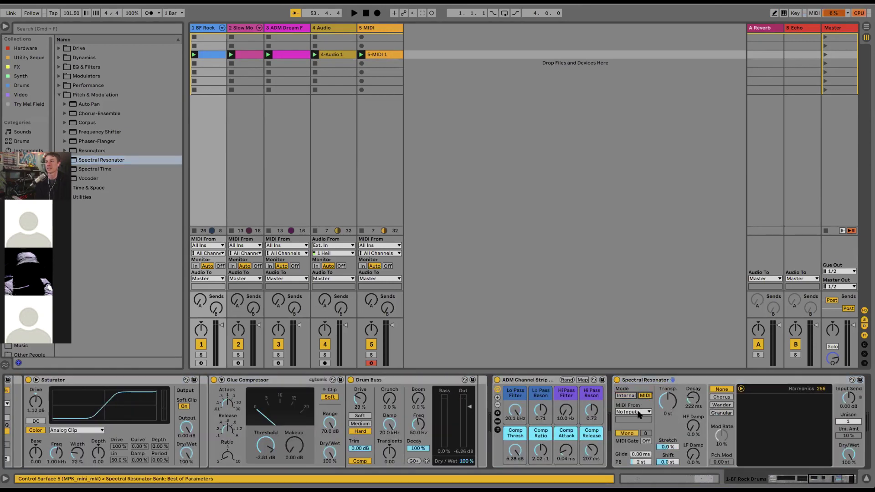
Feed the drum track's Spectral Resonator from 5-MIDI and set its Dry/Wet to 48% while the groove plays.
click(641, 412)
click(624, 442)
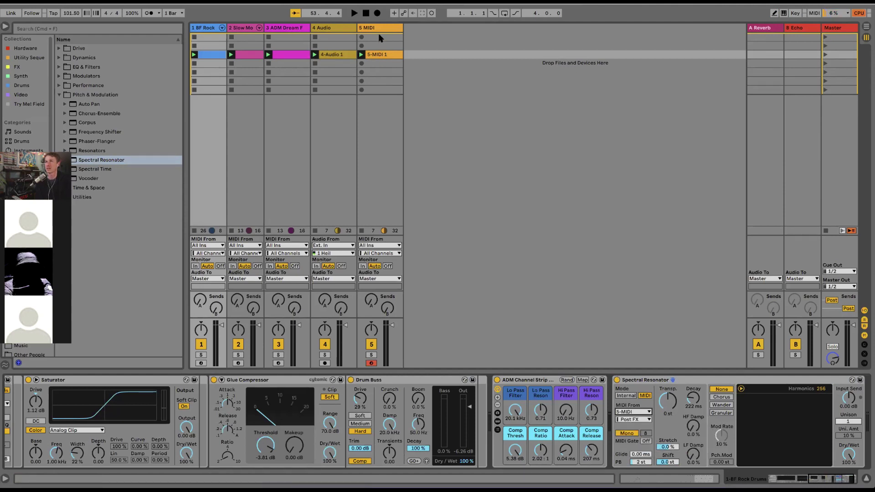
key(space)
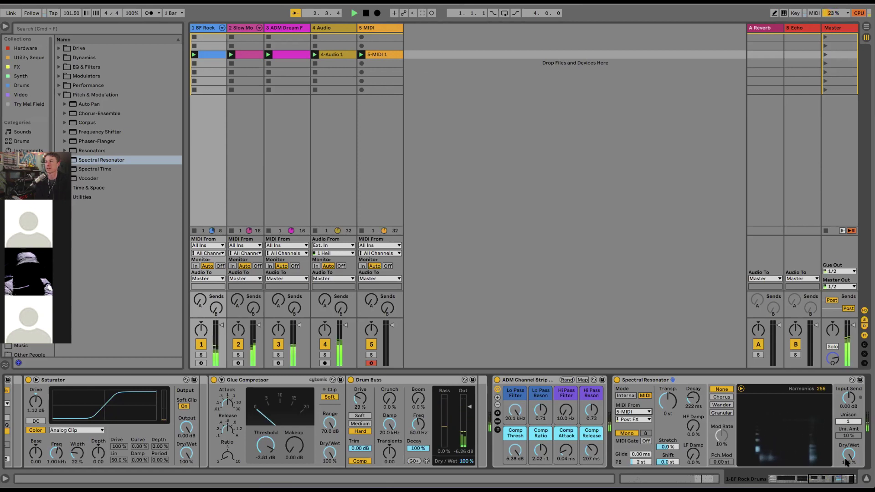
drag(846, 461, 845, 486)
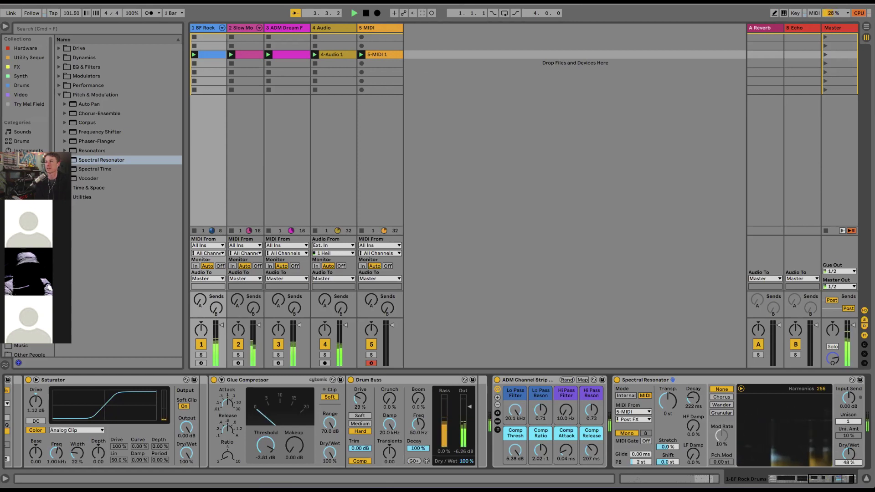
Change the MIDI source of the drum track's Spectral Resonator to 2-Slow Motion Voices.
click(636, 412)
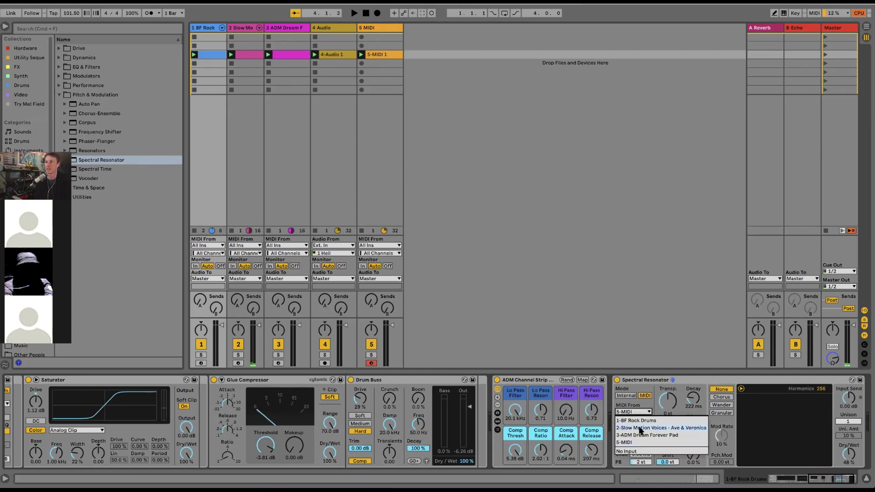
click(641, 429)
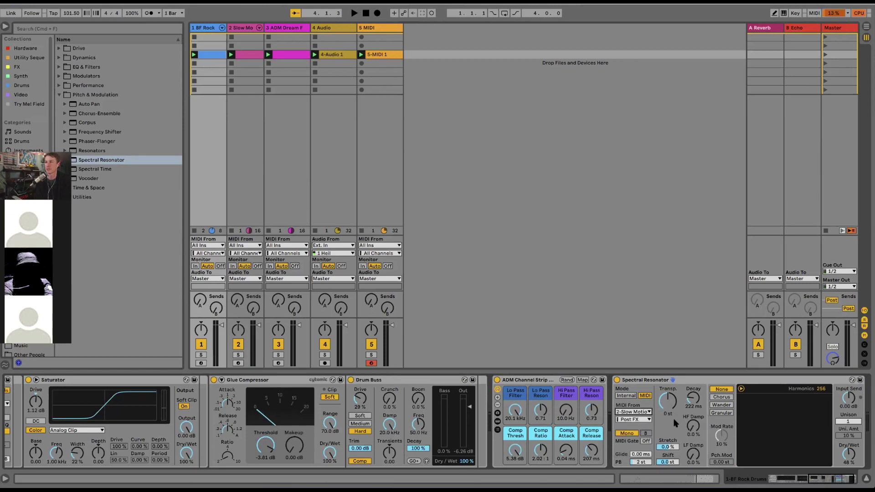
Start playback and mute the Slow Motion, ADM Dream and 4-Audio tracks so the resonated drums play alone.
key(space)
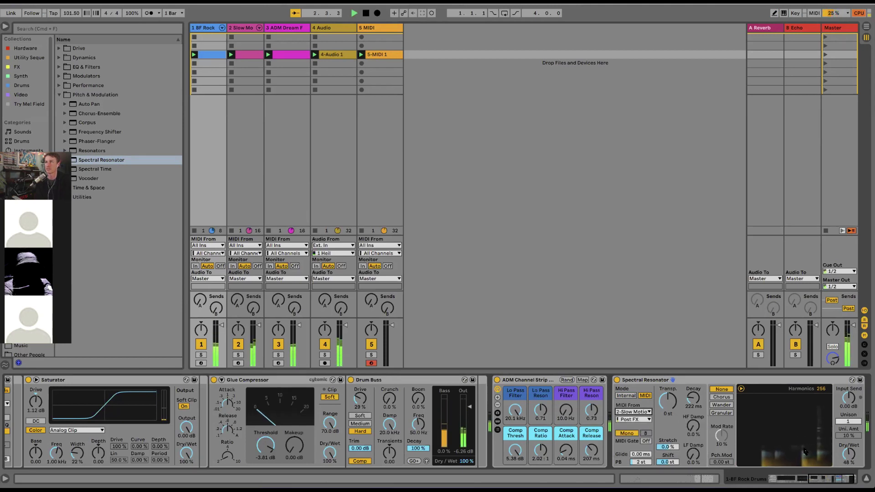
click(238, 346)
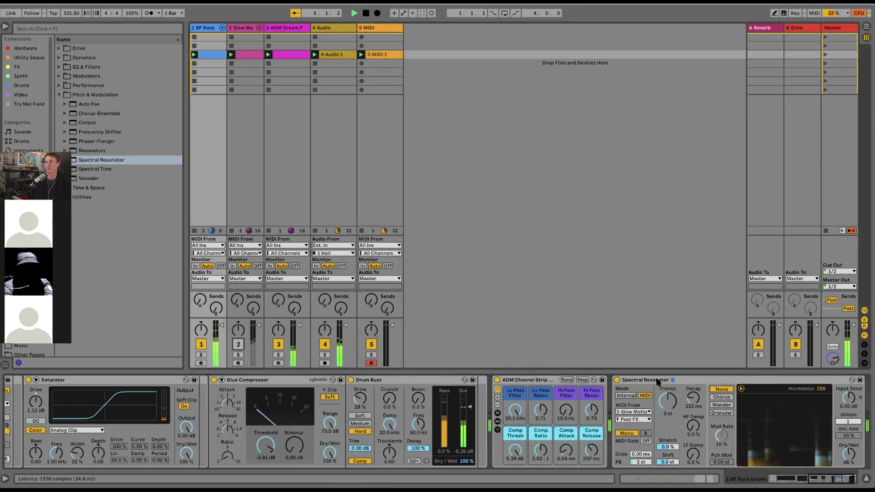
click(279, 346)
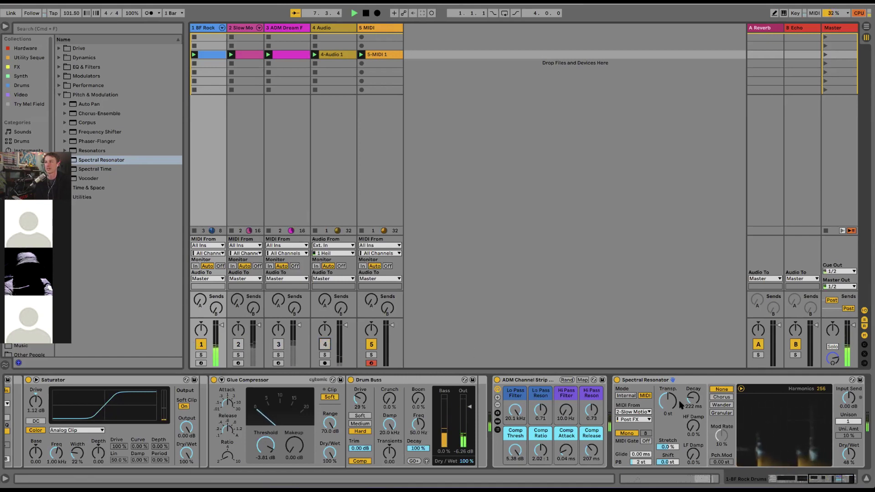
Set the drum resonator's Decay to 3.01 s and Harmonics to 47, trying Wander and Granular modulation before choosing Chorus.
drag(693, 398, 693, 431)
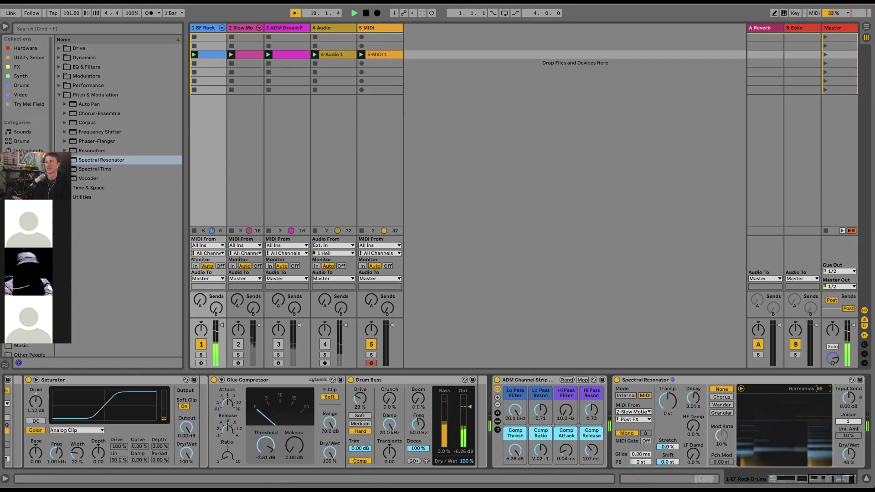
click(723, 405)
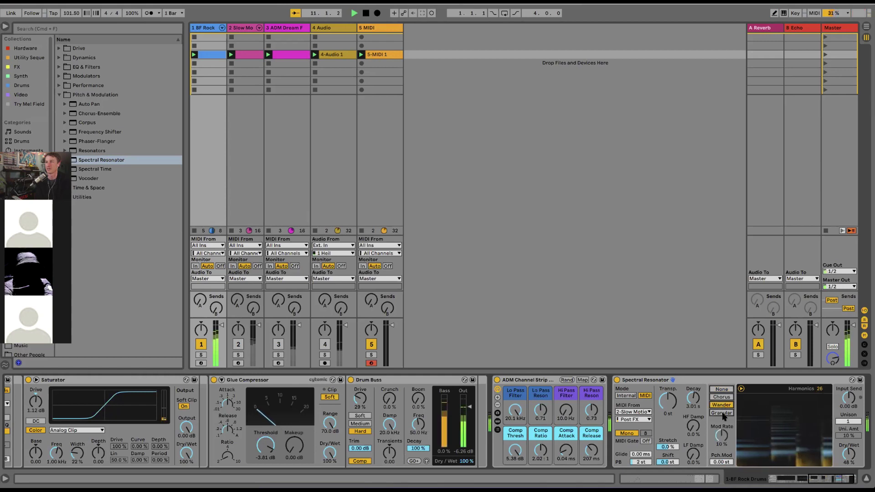
drag(821, 393, 821, 390)
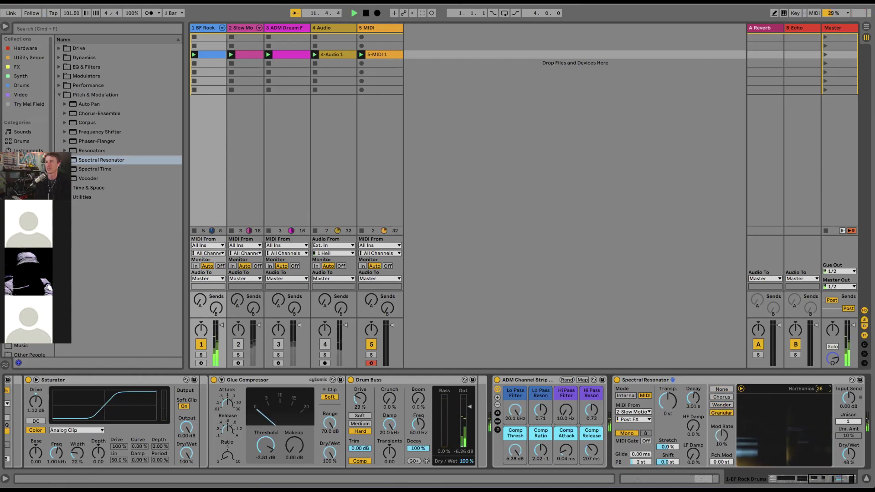
click(723, 397)
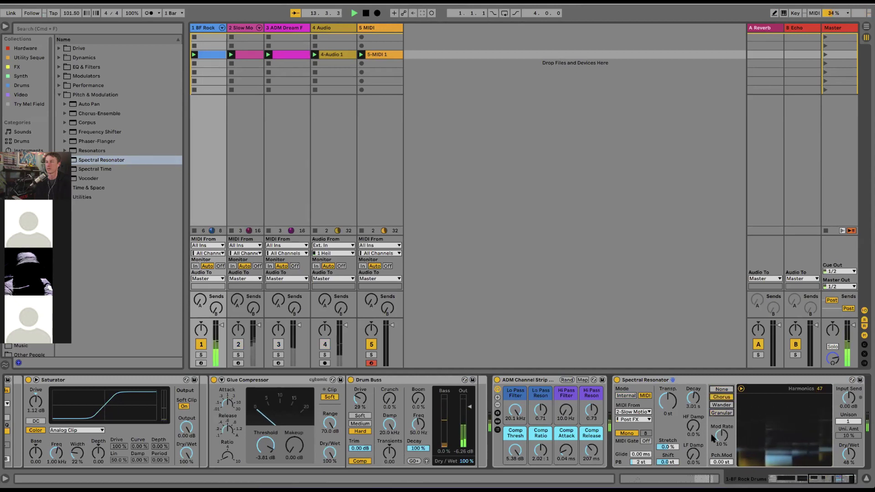
Set the resonator's HF/LF Damp to 47%/19%, Decay 5.93 s, Mod Rate 16%, Input Send 12.19 dB, Unison 8 at 4.2%, Transp. 12 st and Dry/Wet 30%.
click(693, 430)
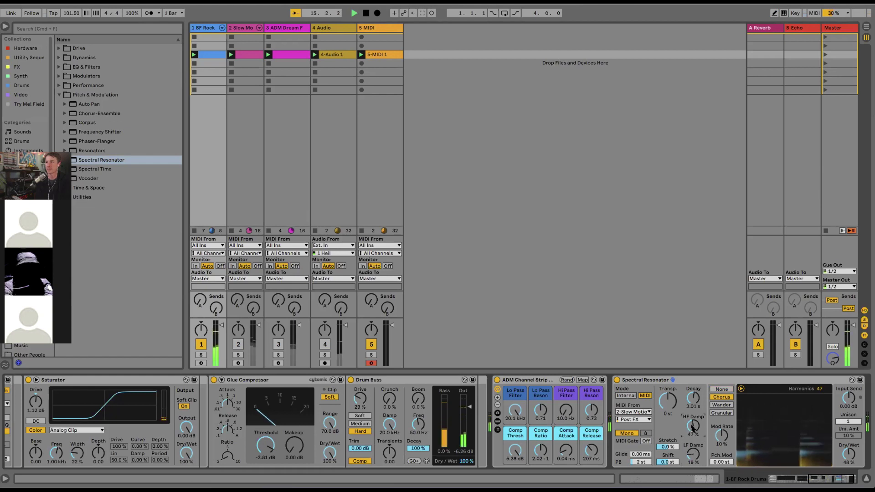
drag(693, 398, 694, 391)
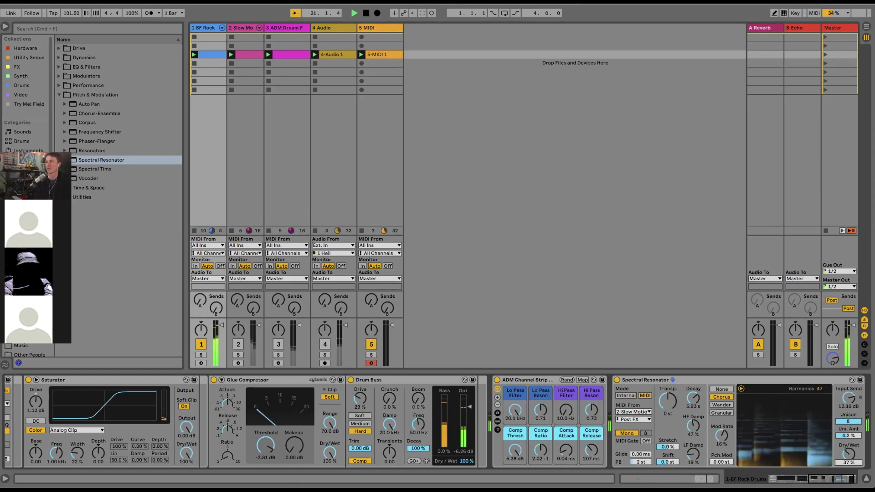
mouse_move(668, 408)
mouse_down()
mouse_move(668, 388)
mouse_move(671, 409)
mouse_up()
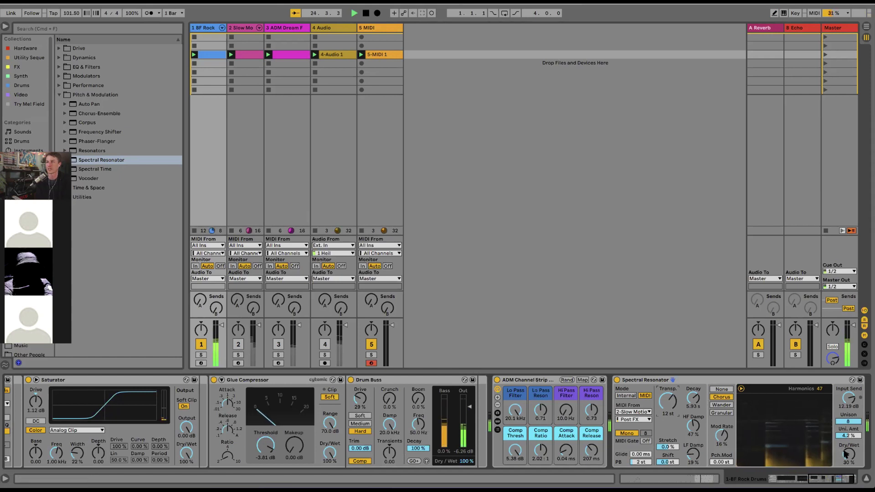
Set the Spectral Resonator's dry/wet to 25% and unmute track 2.
drag(849, 453, 849, 453)
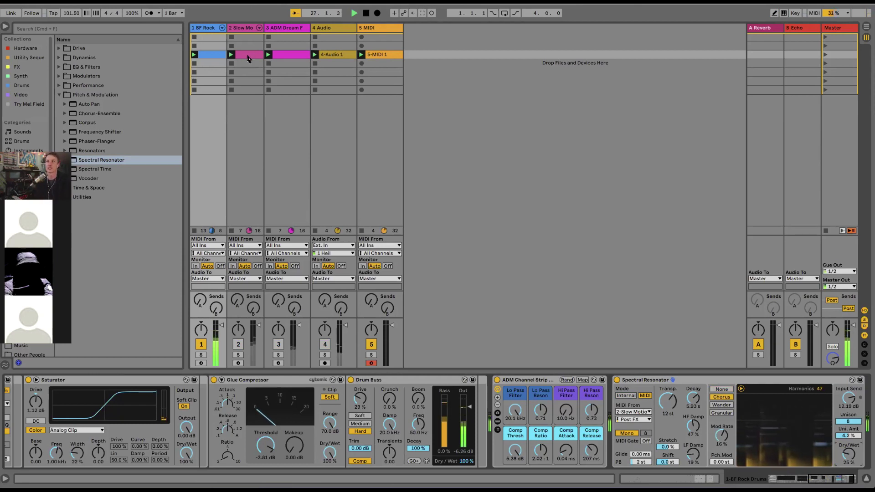
click(238, 344)
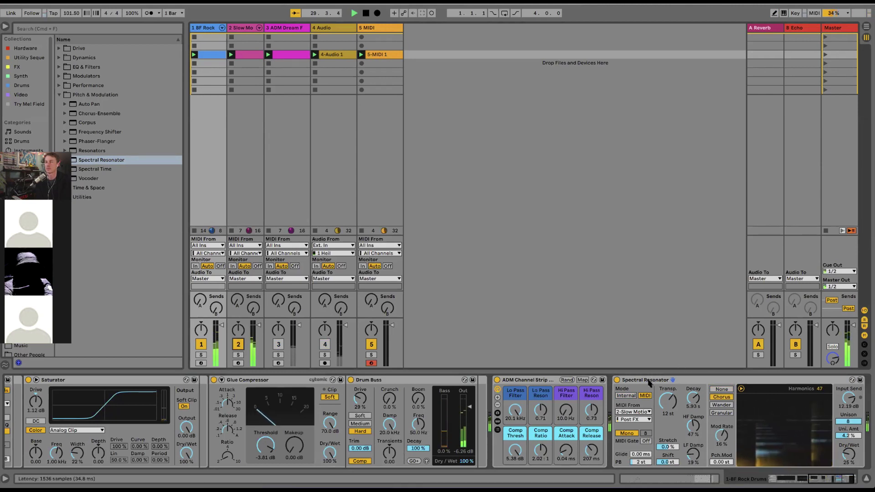
Group the Spectral Resonator into an Audio Effect Rack and add a second, empty chain to the rack.
scroll(649, 383, right, 2)
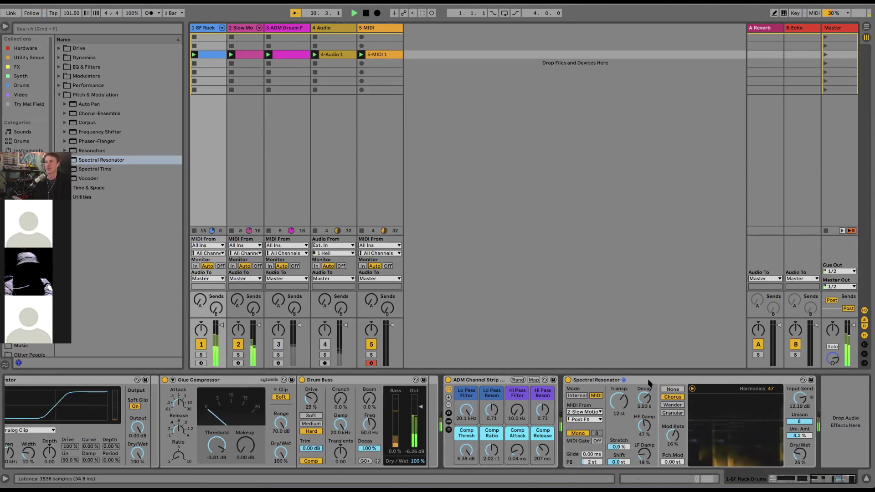
click(649, 383)
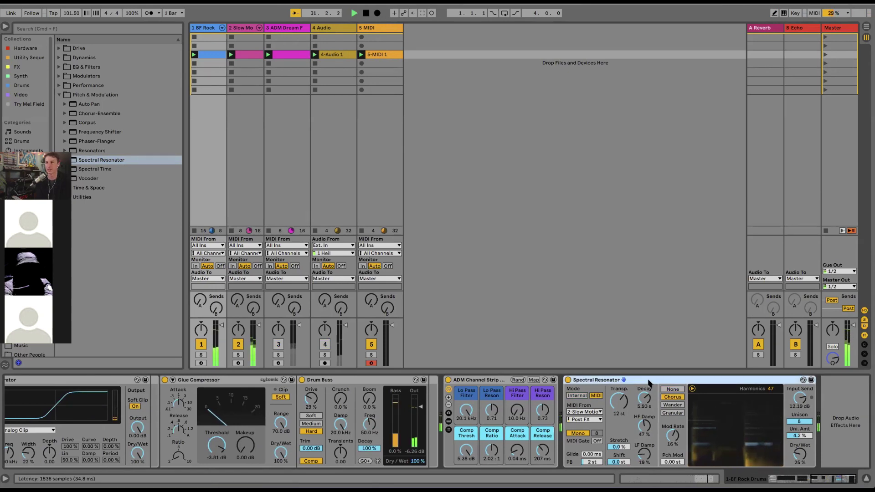
key(super+g)
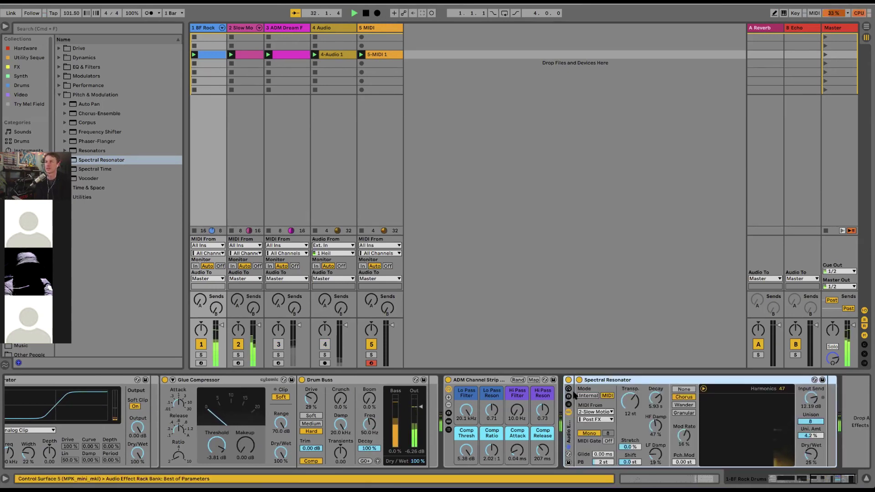
right_click(617, 419)
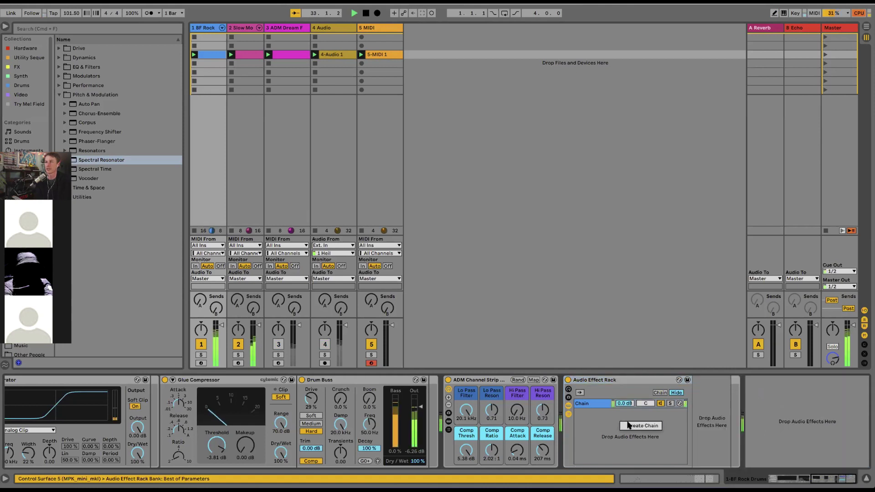
click(635, 426)
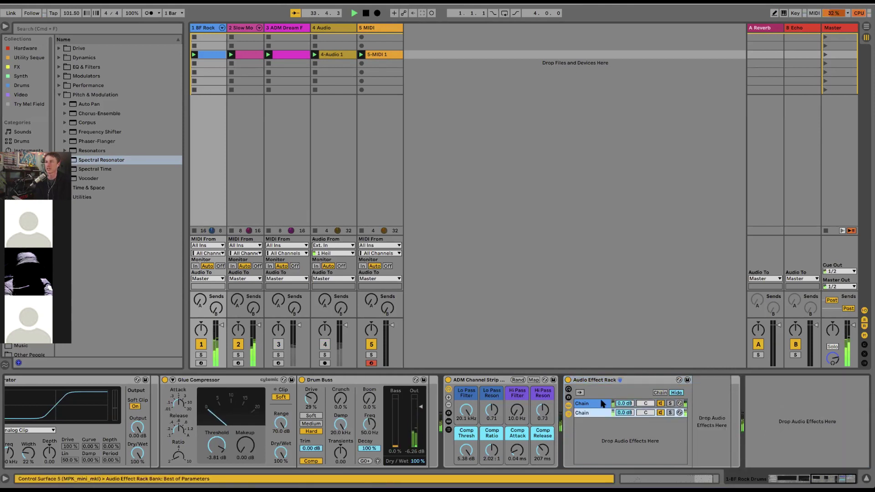
Set the Spectral Resonator chain's volume to -7.0 dB and make the device's dry/wet 100%.
click(604, 404)
click(604, 414)
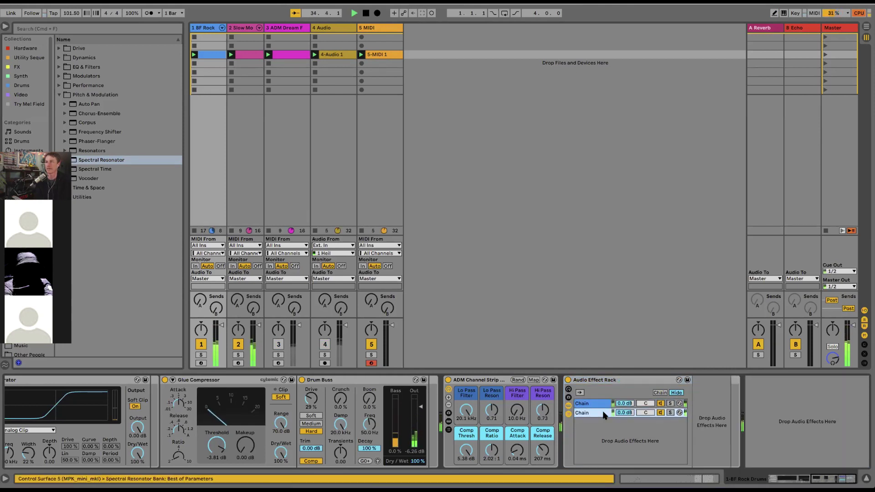
click(597, 404)
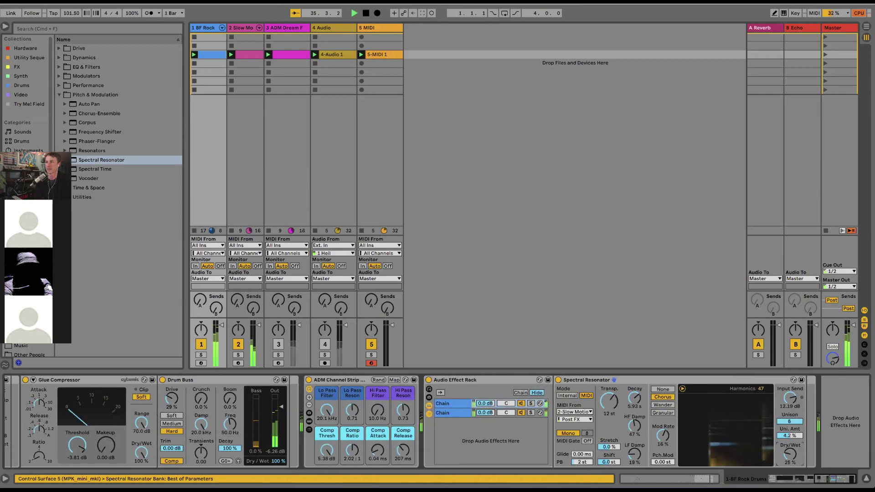
mouse_move(485, 403)
mouse_down()
mouse_move(485, 414)
mouse_move(485, 402)
mouse_up()
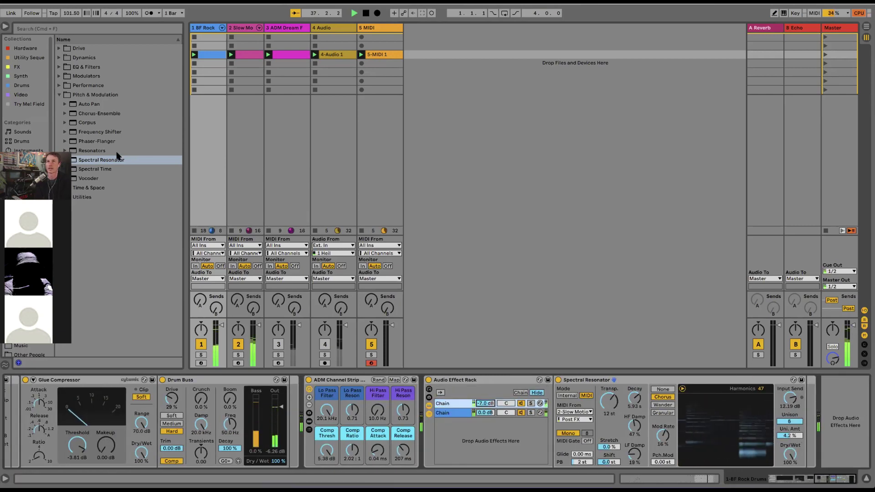
Look through the Time & Space effects in the browser, collapse the effect folders, and save the set.
click(59, 94)
click(59, 104)
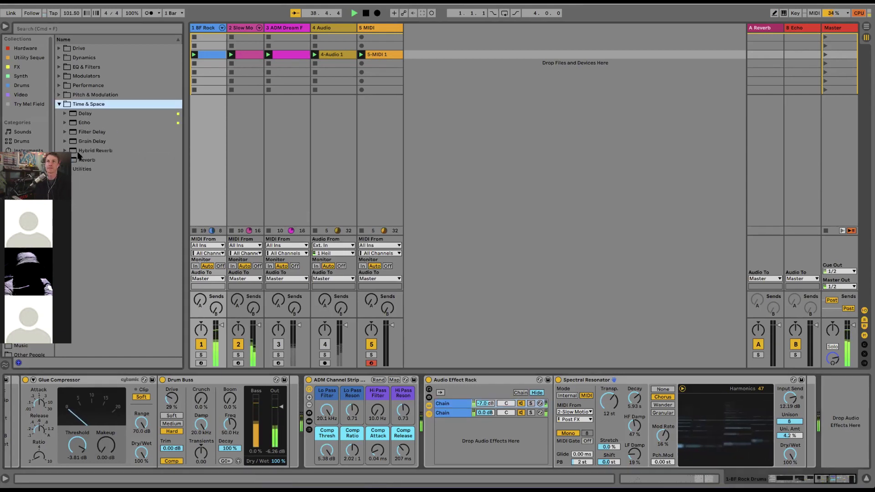
click(60, 104)
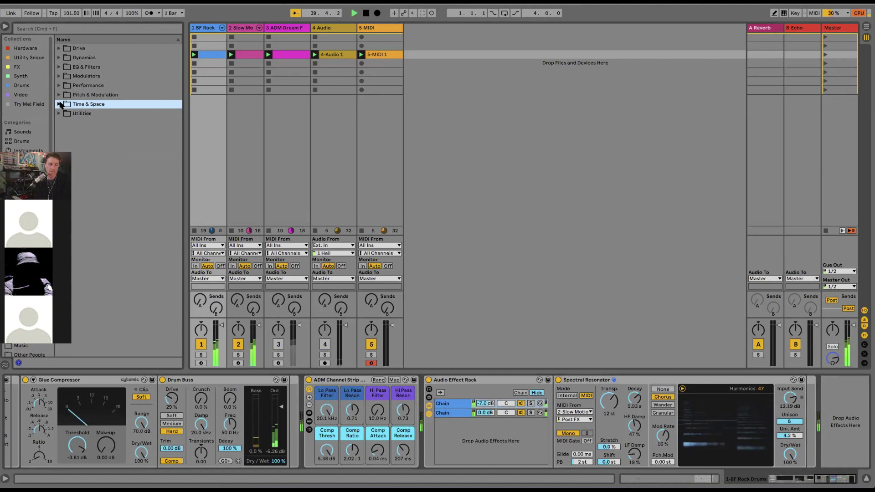
key(super+s)
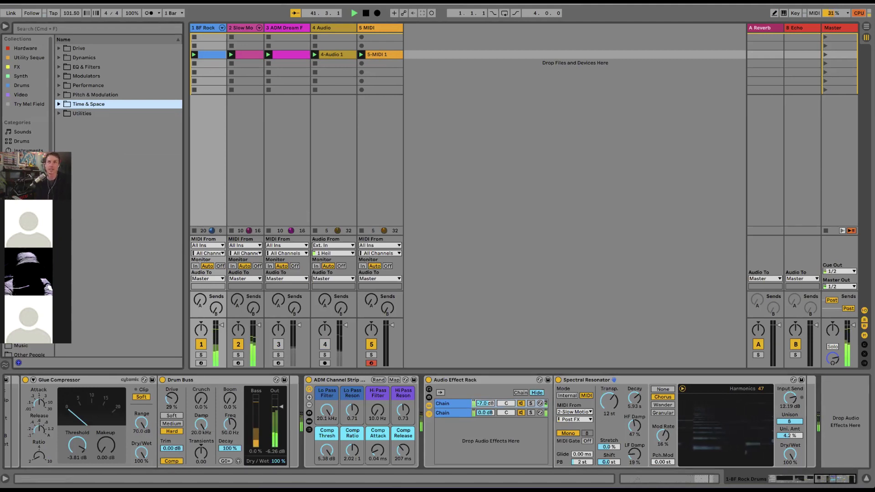
Search the browser for k7d, add the K7D effect after the Spectral Resonator, and place its window over the empty track area.
key(super+f)
text(k7d)
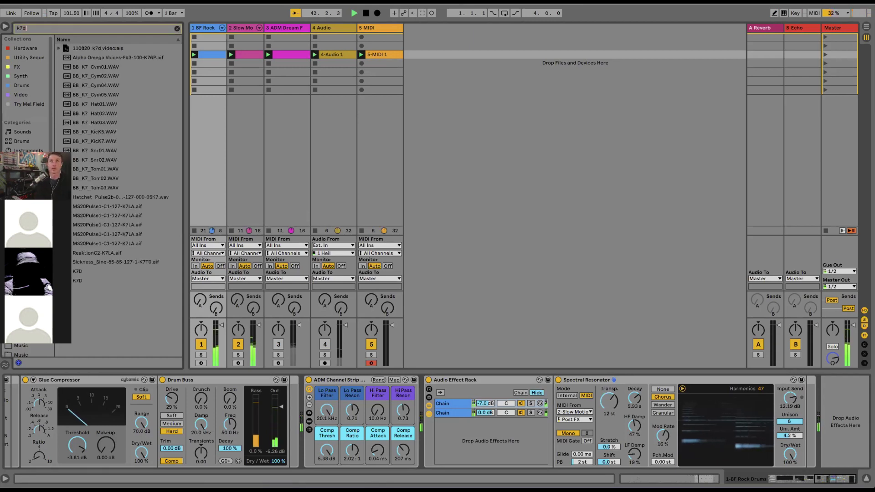
mouse_move(78, 57)
mouse_down()
mouse_move(693, 303)
mouse_move(814, 410)
mouse_move(790, 407)
mouse_up()
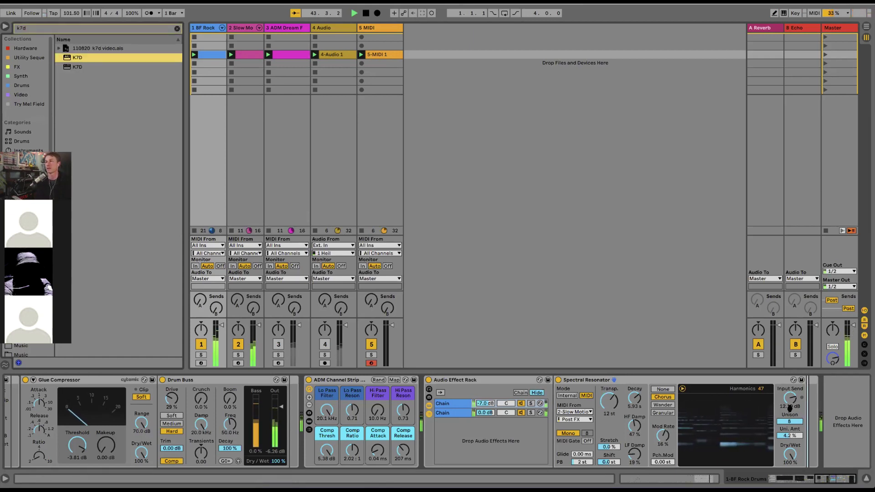
drag(798, 411, 799, 411)
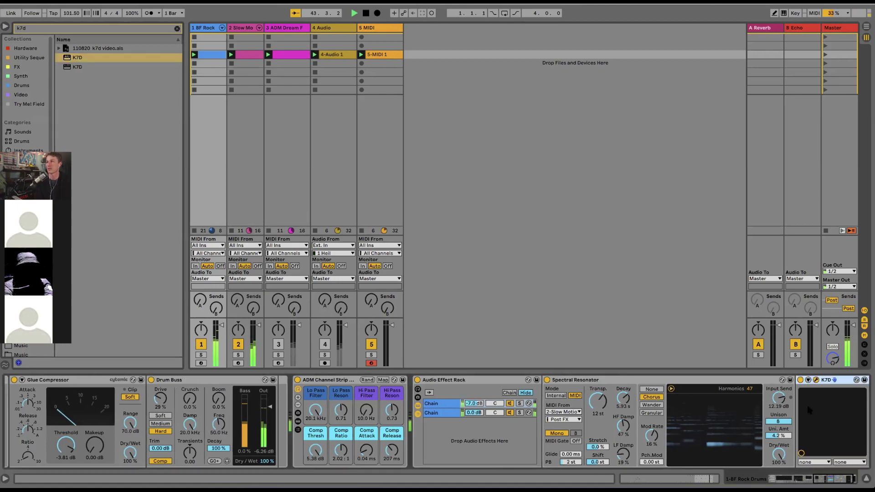
drag(153, 18, 601, 192)
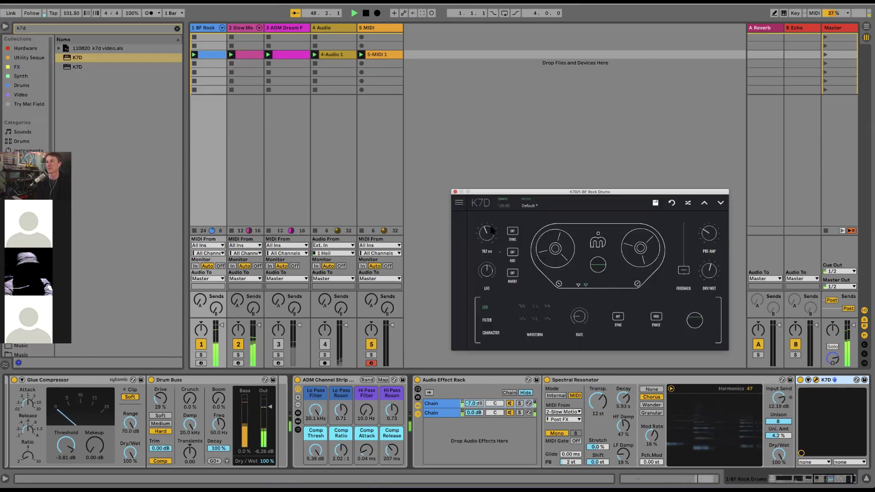
Sync the K7D delay to tempo with a time of 250 ms and raise its feedback moderately.
click(513, 231)
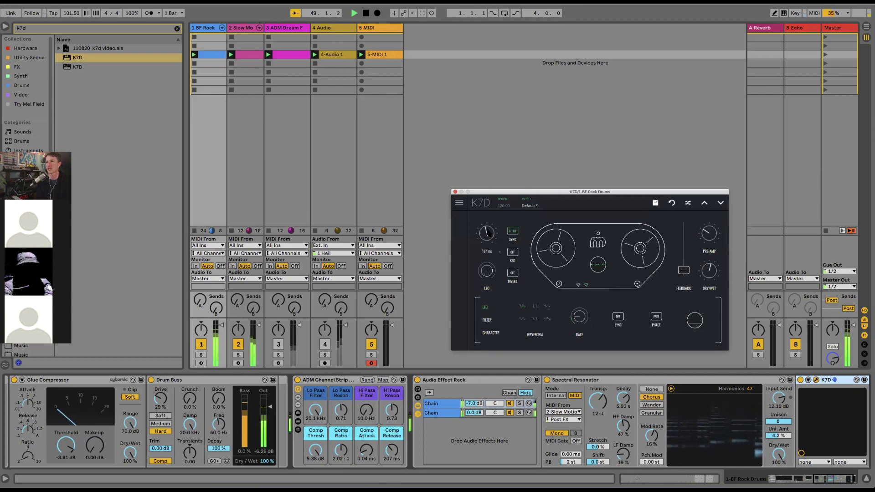
mouse_move(487, 231)
mouse_down()
mouse_move(501, 210)
mouse_move(489, 240)
mouse_up()
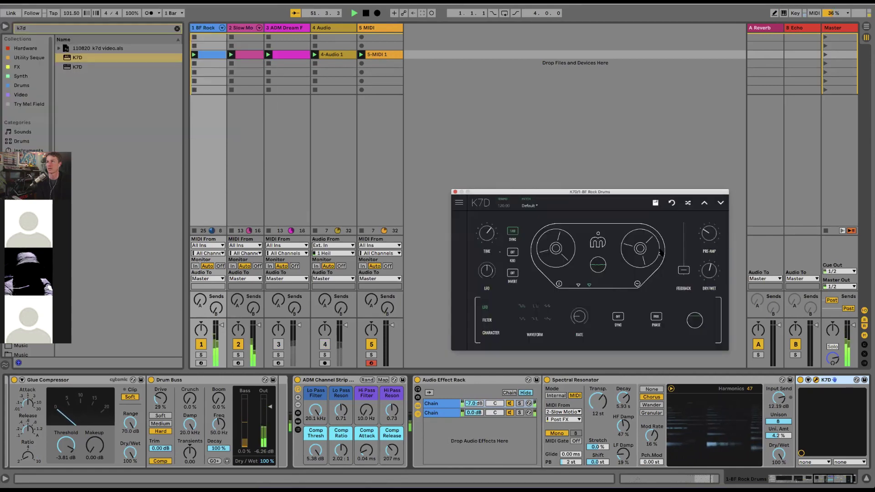
drag(684, 270, 684, 259)
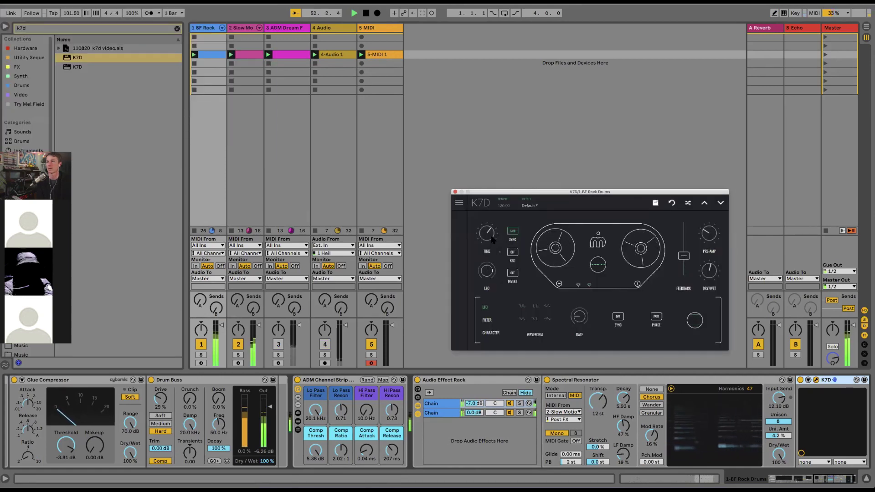
drag(488, 240, 489, 246)
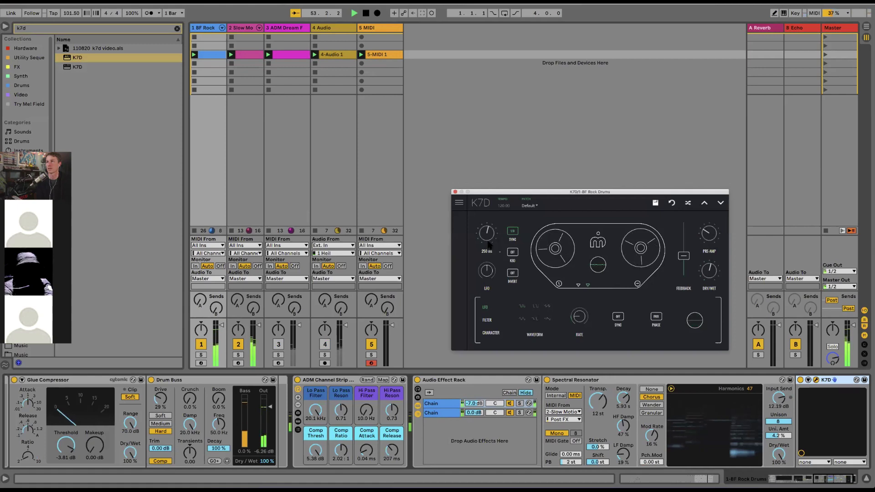
Adjust the K7D's lowpass and highpass filters and its LFO settings.
click(487, 320)
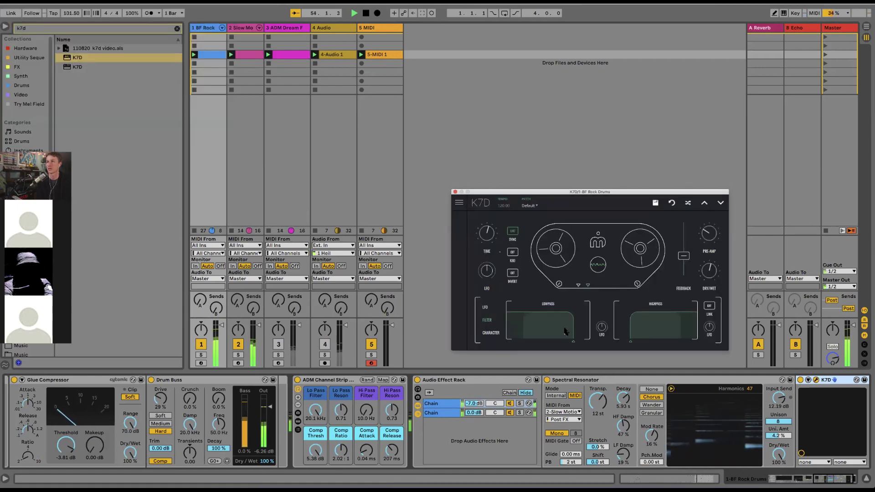
drag(565, 331, 564, 332)
drag(650, 332, 603, 317)
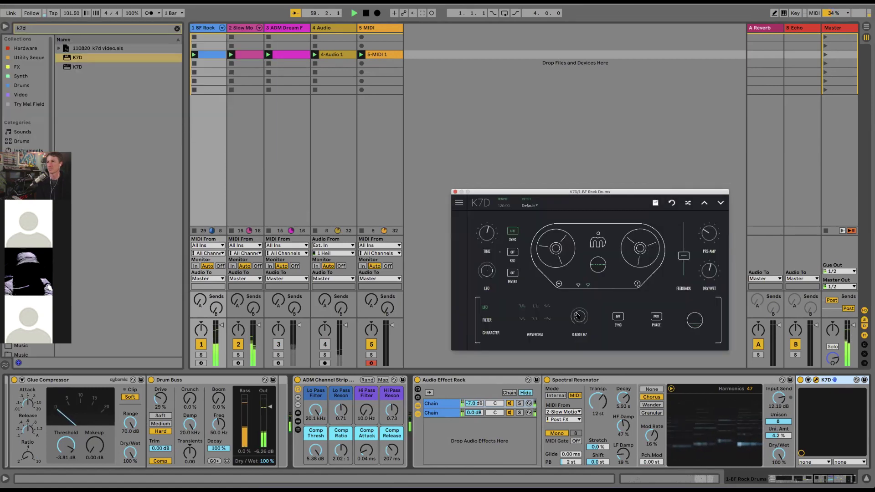
Increase the spread, wow and flutter in the K7D's Character settings.
click(491, 333)
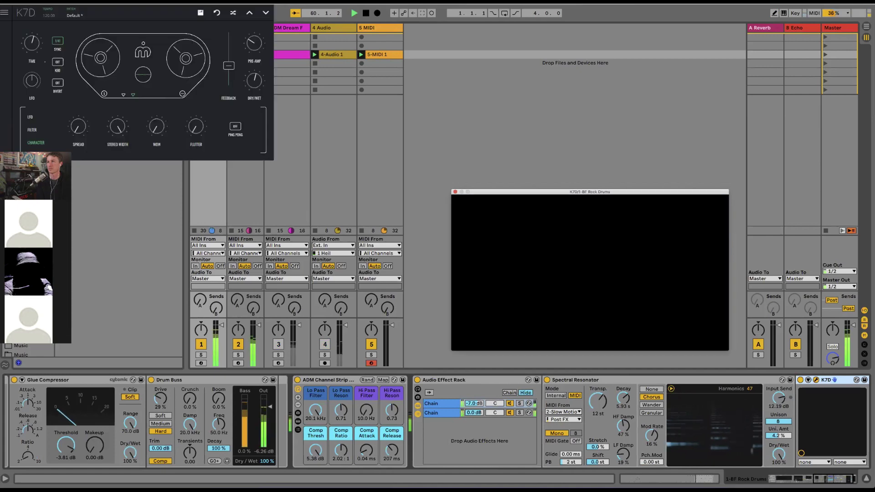
mouse_move(531, 319)
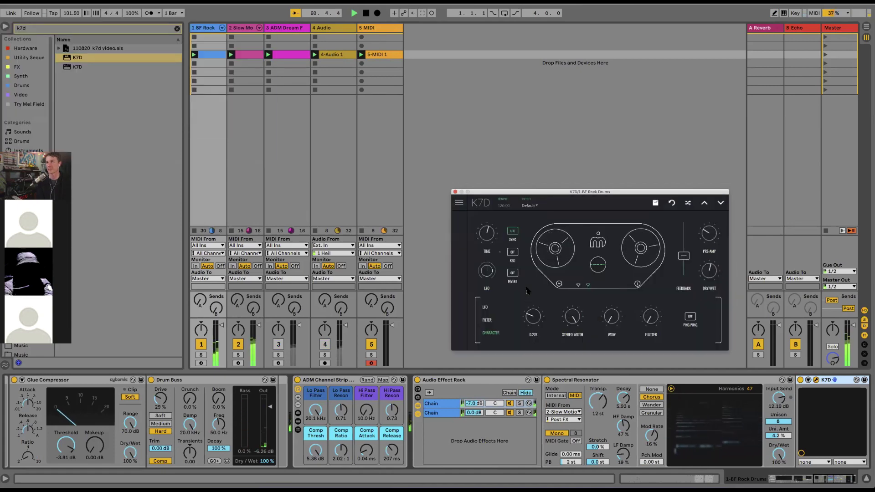
mouse_move(607, 298)
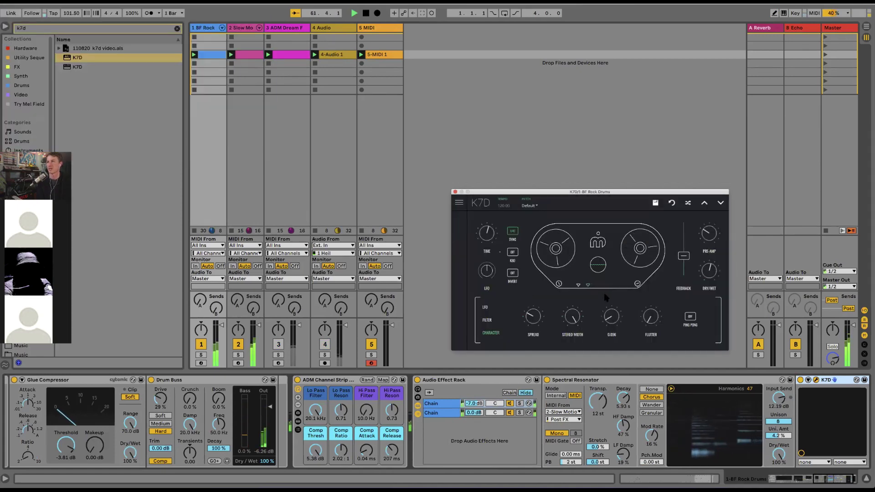
drag(648, 312, 653, 321)
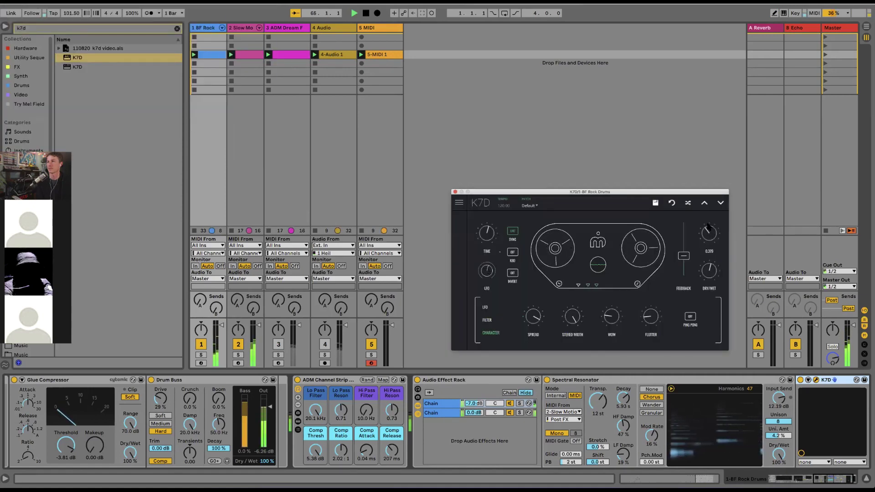
Bypass and re-enable the Audio Effect Rack to compare the drums with and without the effects.
click(417, 381)
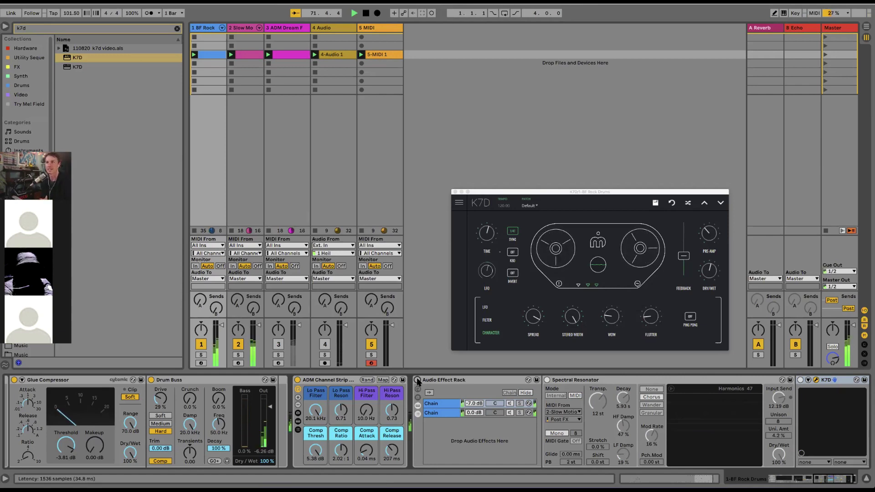
click(418, 380)
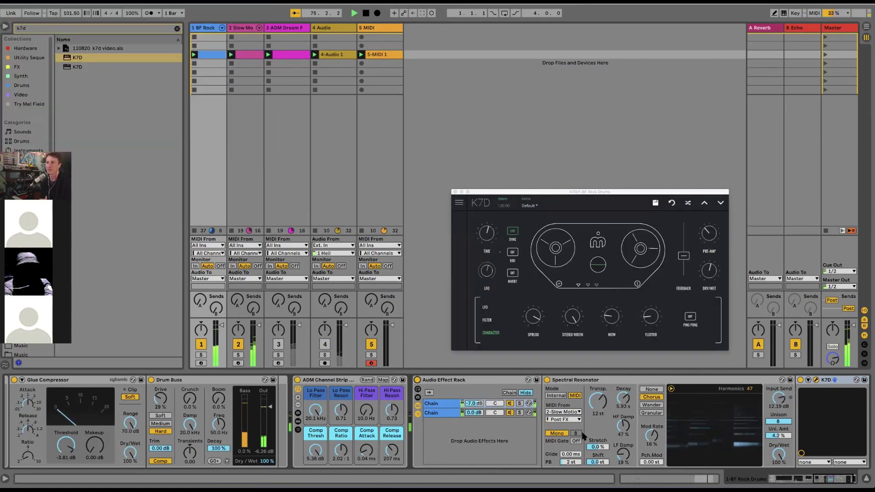
Try the Spectral Resonator in Poly mode with 2 voices, and return it to Mono.
click(560, 433)
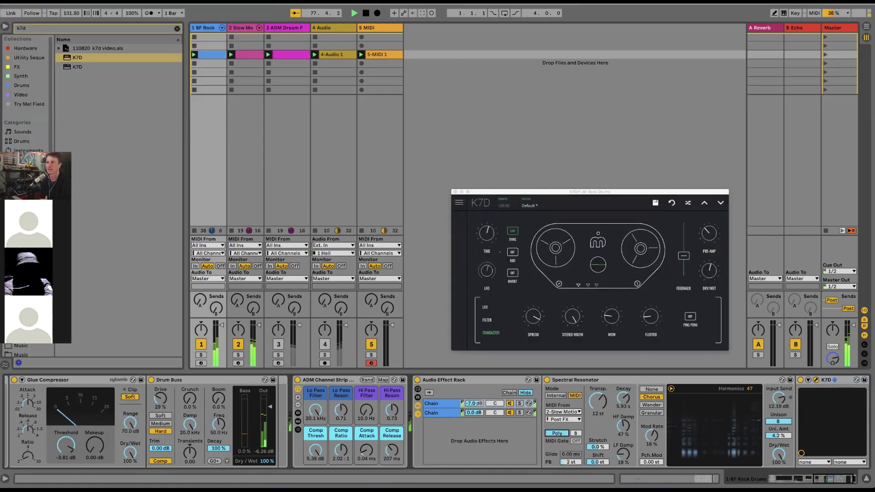
drag(577, 434, 577, 437)
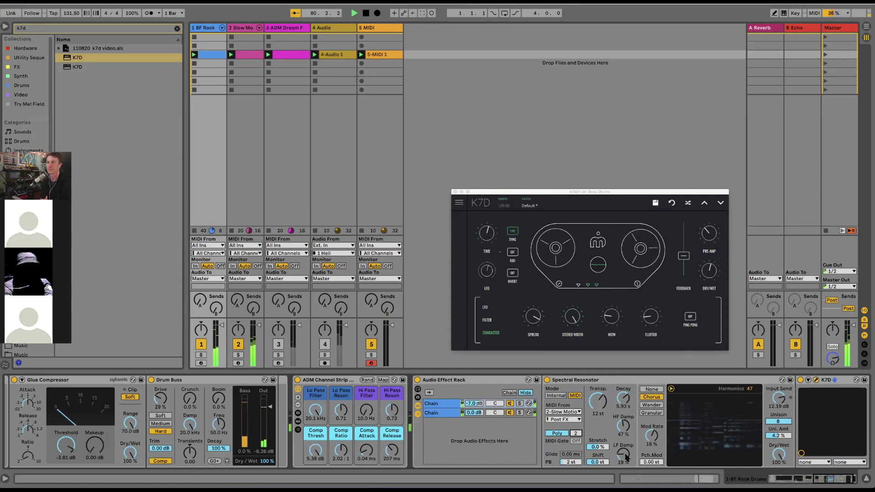
drag(595, 447, 595, 472)
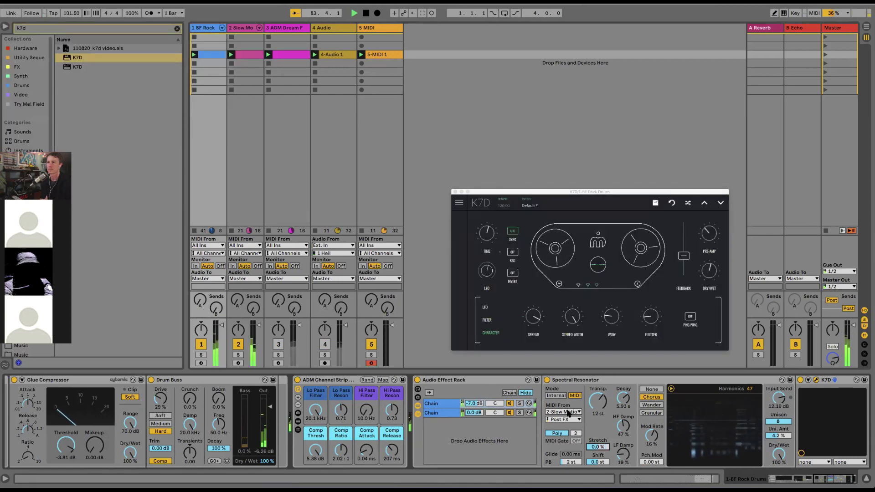
scroll(787, 402, right, 3)
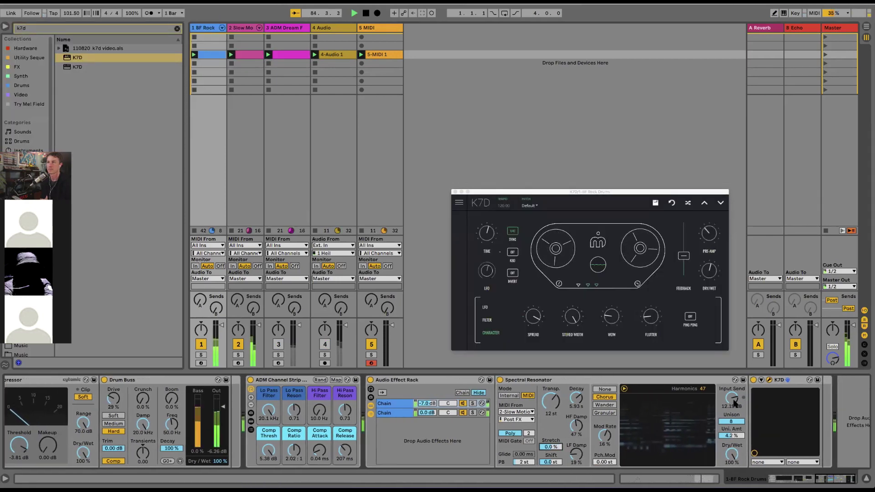
click(512, 434)
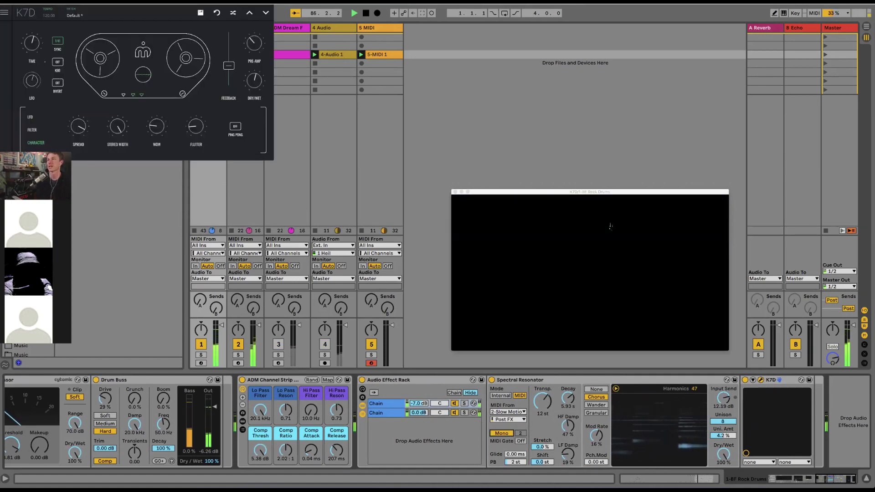
Raise the K7D's feedback to nearly its maximum.
drag(683, 257, 683, 226)
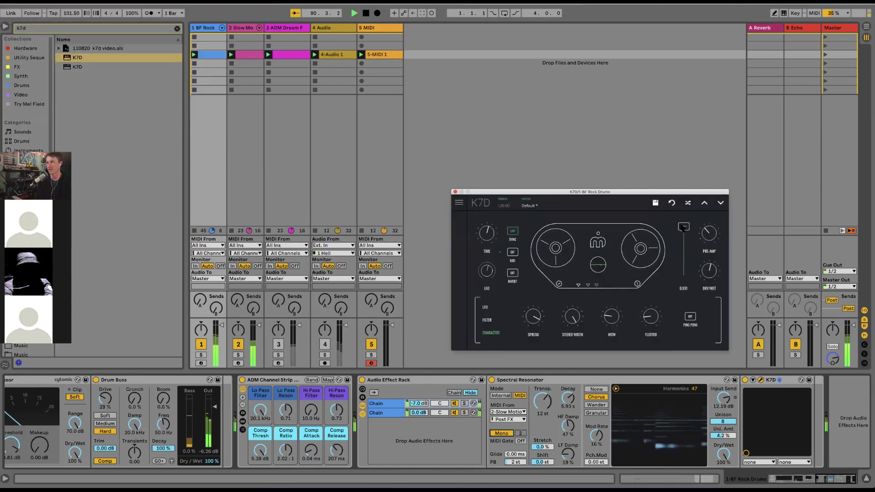
Raise the K7D's feedback to the maximum and lower the lowpass and highpass cutoffs in its Filter settings.
drag(683, 227, 682, 224)
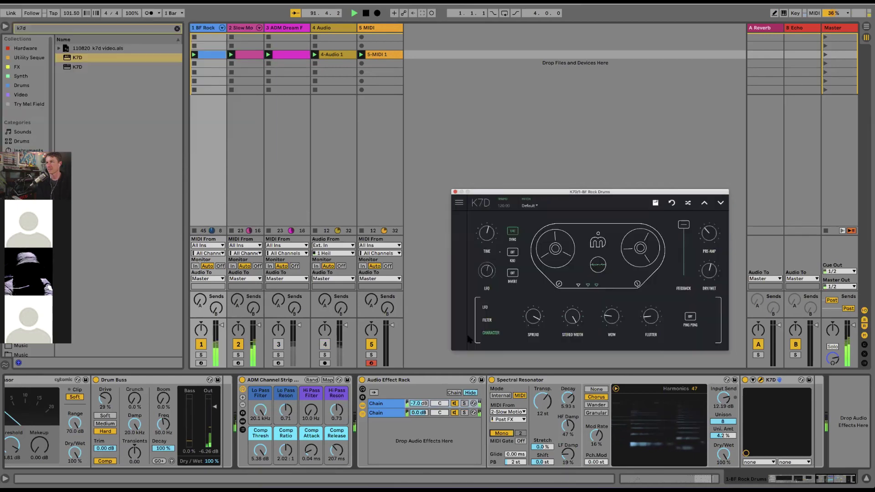
click(493, 320)
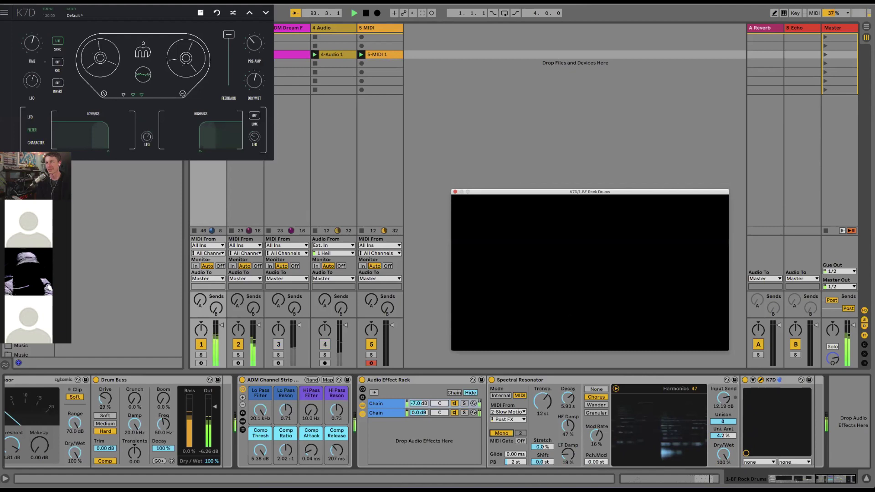
mouse_move(551, 336)
mouse_down()
mouse_move(573, 335)
mouse_move(546, 333)
mouse_move(555, 335)
mouse_up()
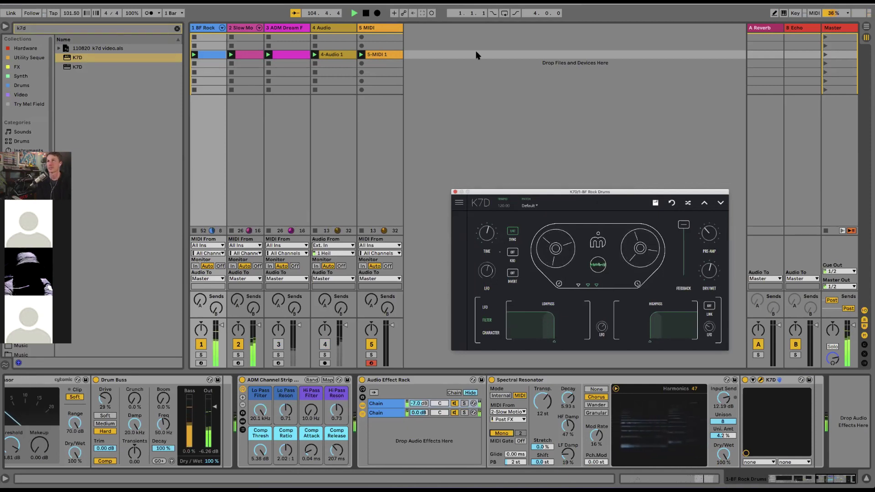
click(612, 5)
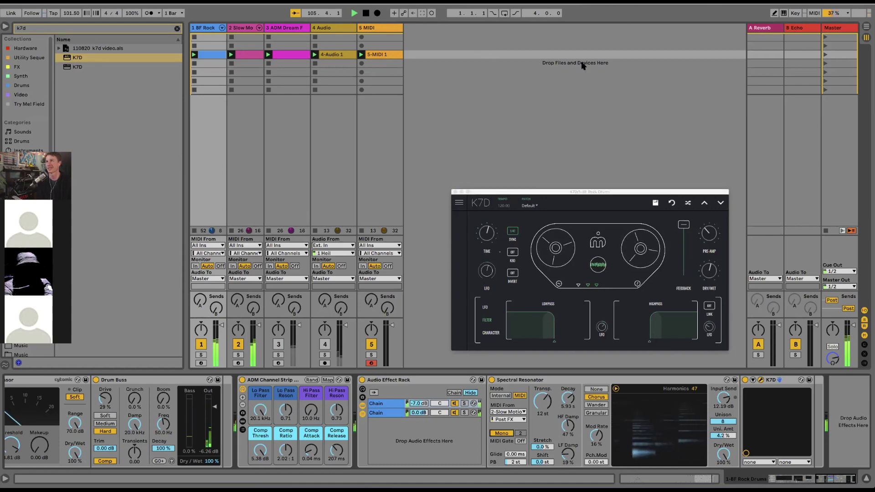
click(514, 93)
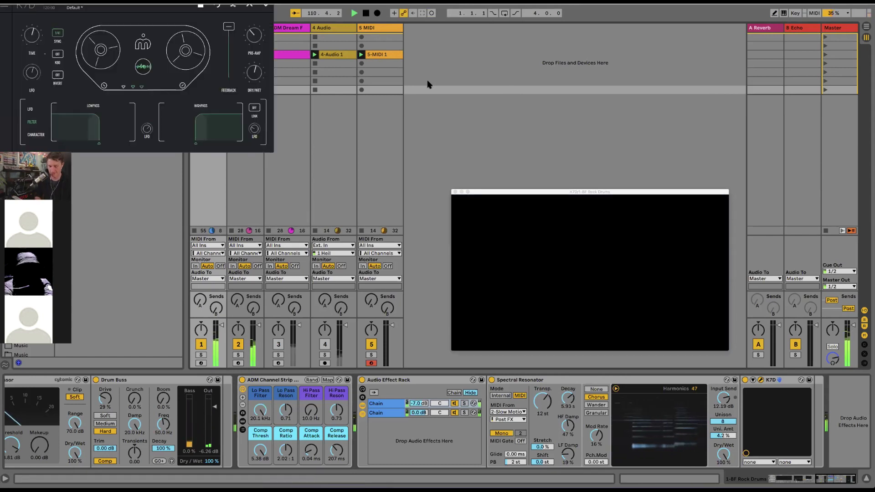
mouse_move(549, 336)
mouse_down()
mouse_move(538, 335)
mouse_move(550, 327)
mouse_up()
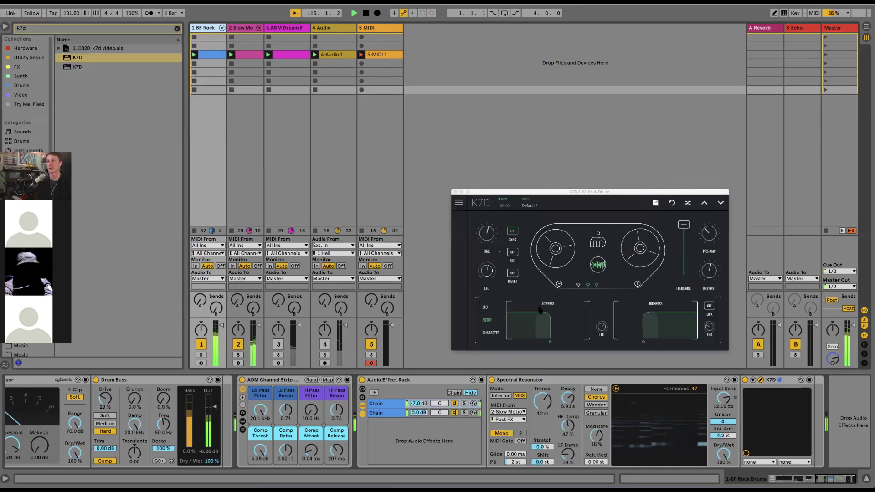
mouse_move(550, 324)
mouse_down()
mouse_move(532, 324)
mouse_move(549, 323)
mouse_up()
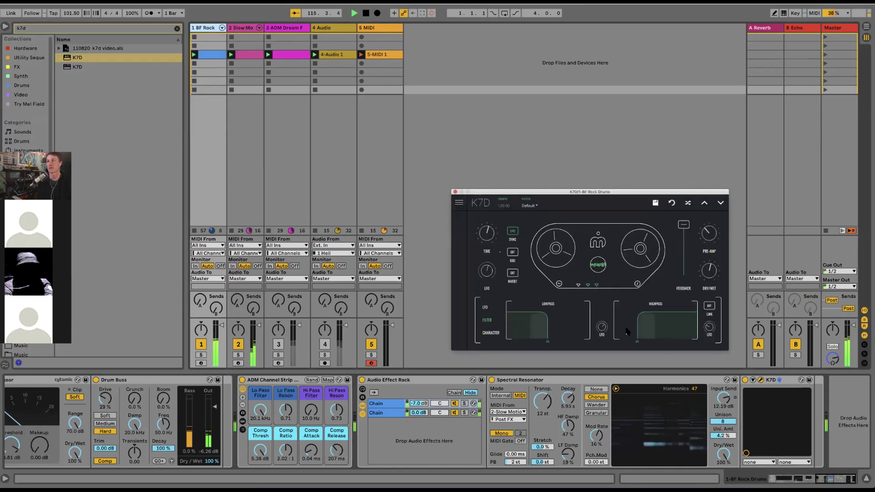
Expose the K7D's parameters in the device chain and record Low Pass Cutoff automation on the armed BF Rock track.
click(753, 380)
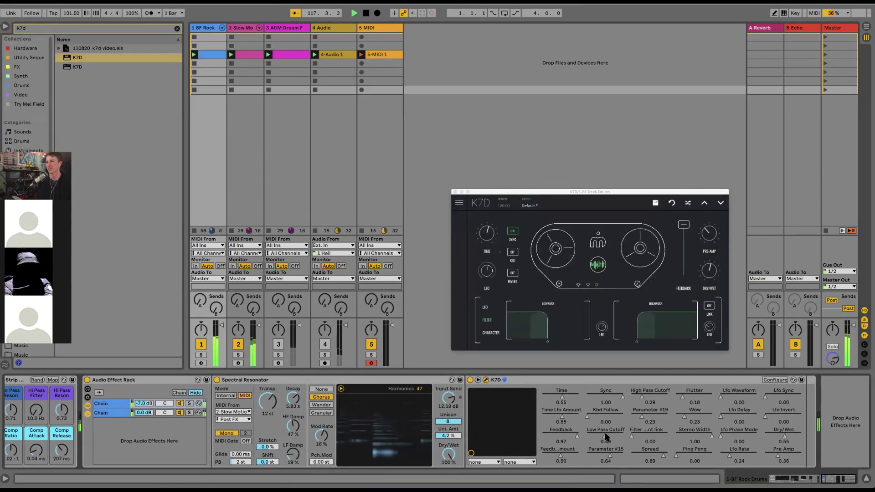
mouse_move(606, 437)
mouse_down()
mouse_move(606, 427)
mouse_move(607, 447)
mouse_up()
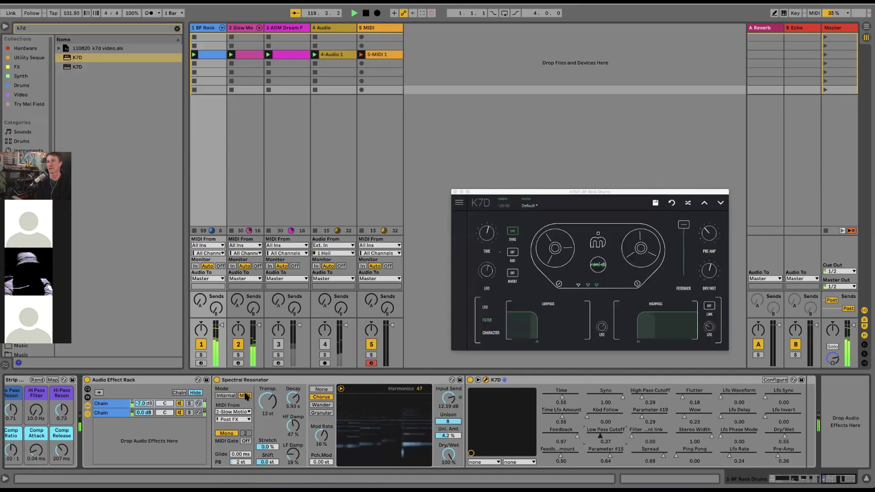
click(202, 364)
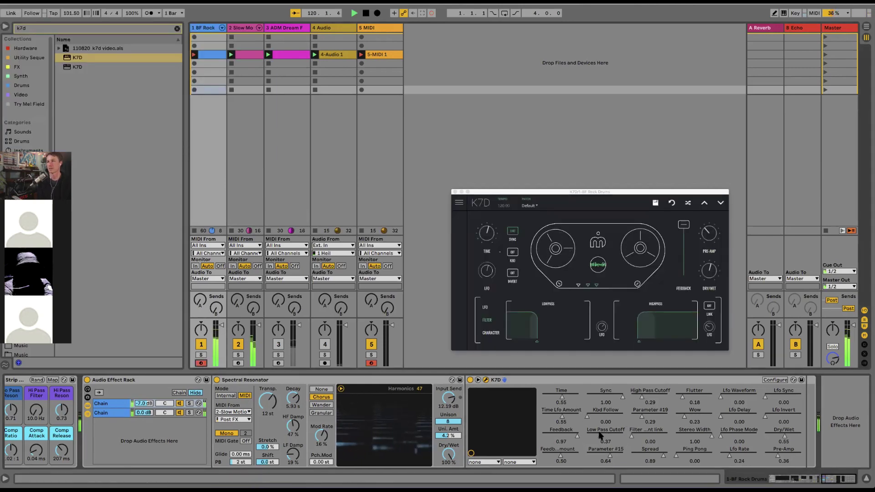
drag(600, 437, 606, 470)
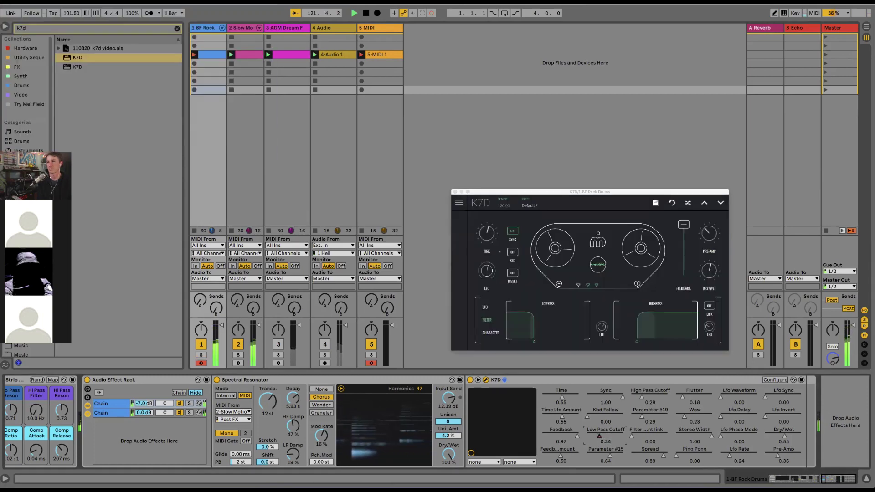
drag(601, 438, 601, 428)
Lower the K7D's feedback to 0.78 and collapse its parameter list.
drag(684, 225, 684, 232)
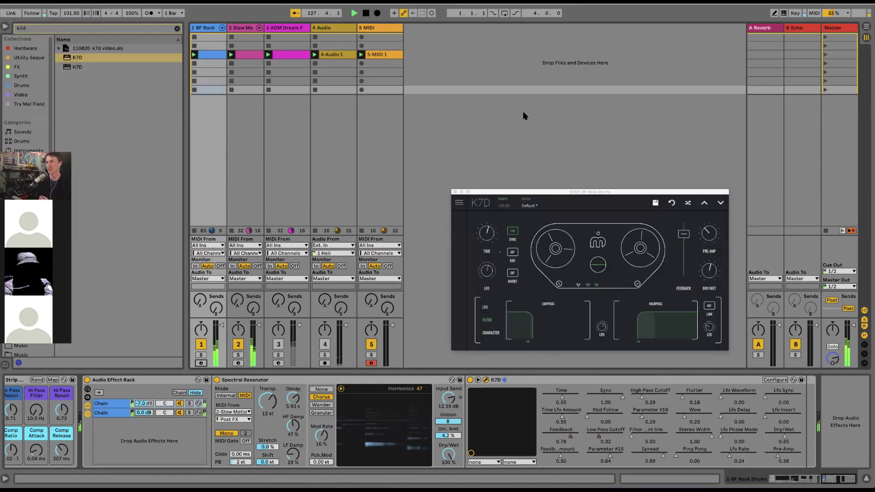
click(478, 380)
scroll(360, 396, left, 10)
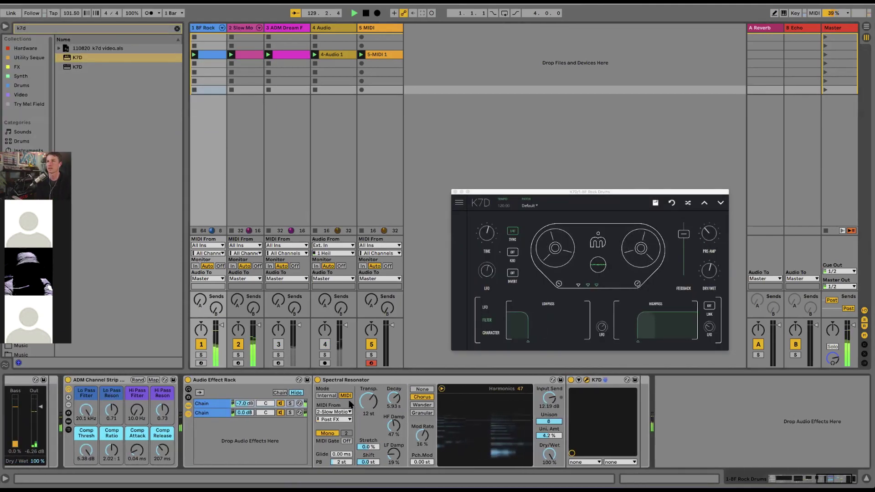
Activate tracks 3 ADM Dream and 4 Audio, and disarm the 5 MIDI track.
click(278, 345)
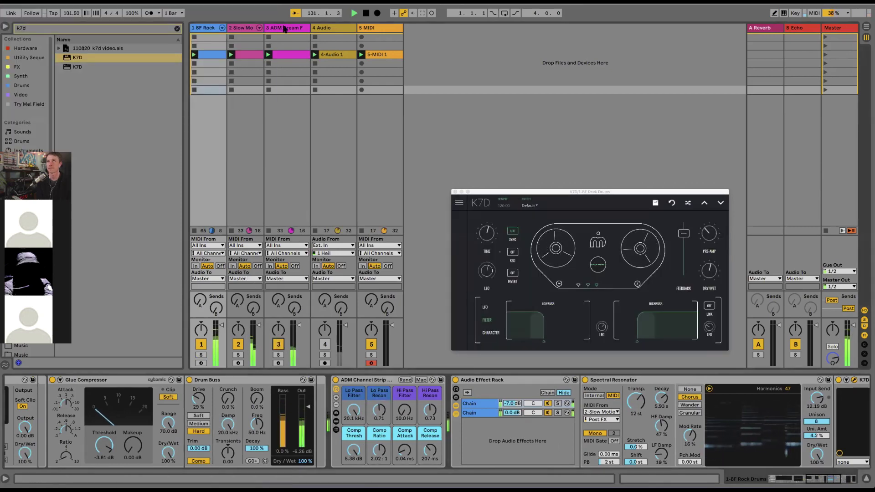
click(325, 345)
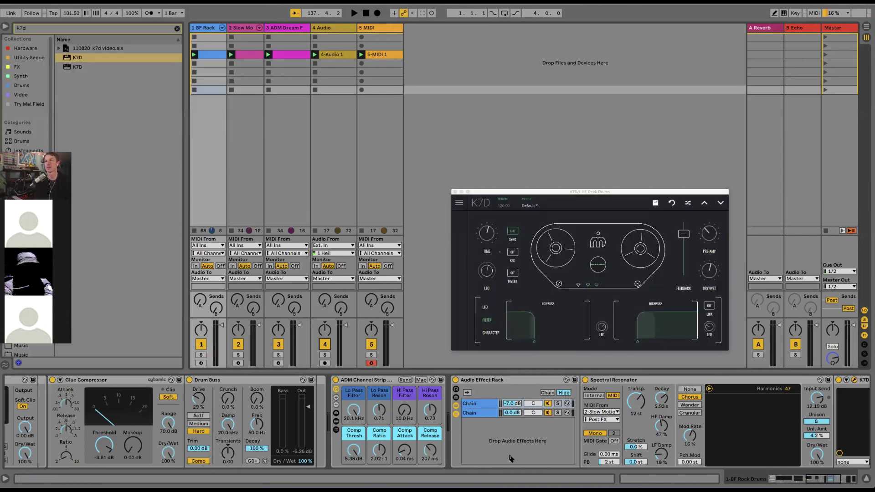
click(371, 364)
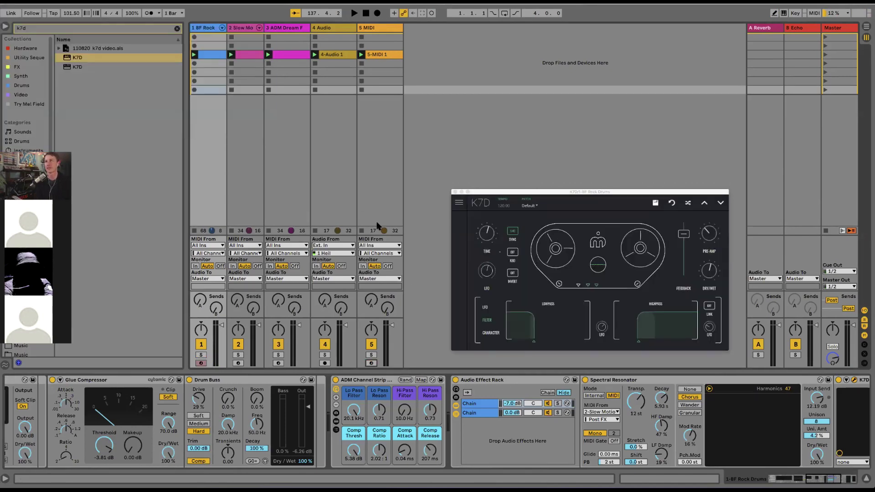
Clear the browser search, locate Hybrid Reverb under Time & Space, and select the D1 snare hit pad in the Drum Rack.
click(177, 29)
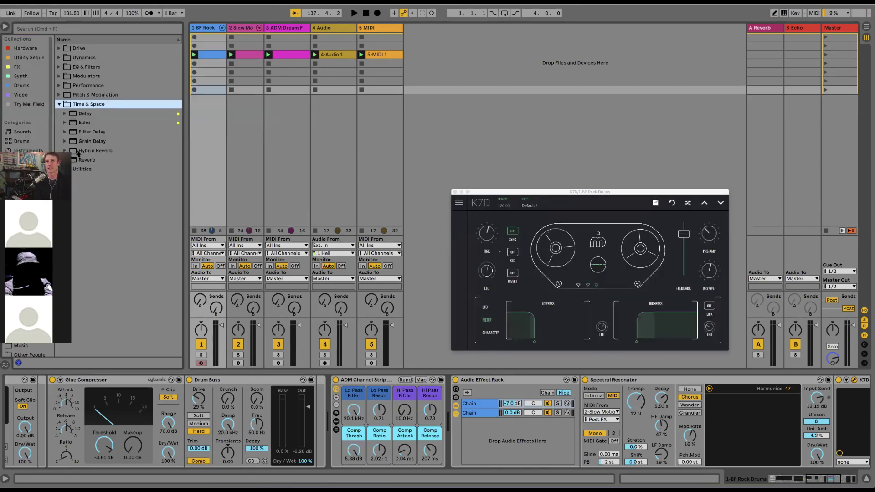
click(78, 152)
scroll(137, 440, left, 5)
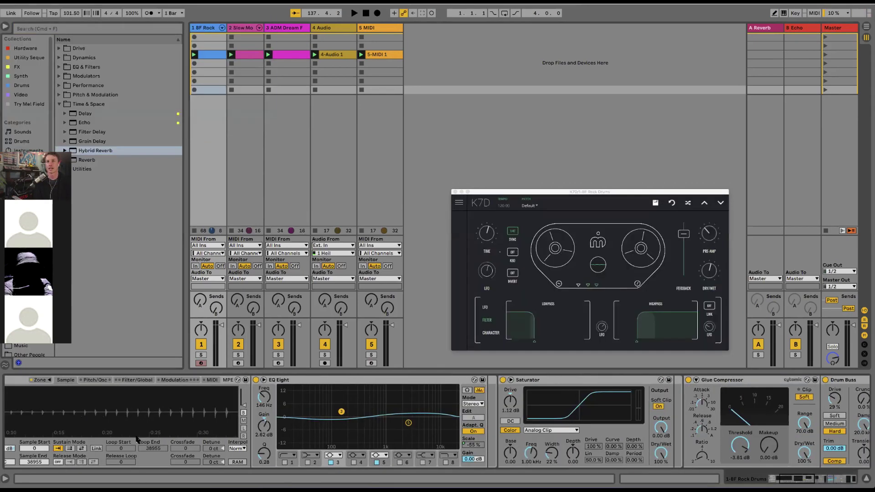
scroll(137, 439, left, 5)
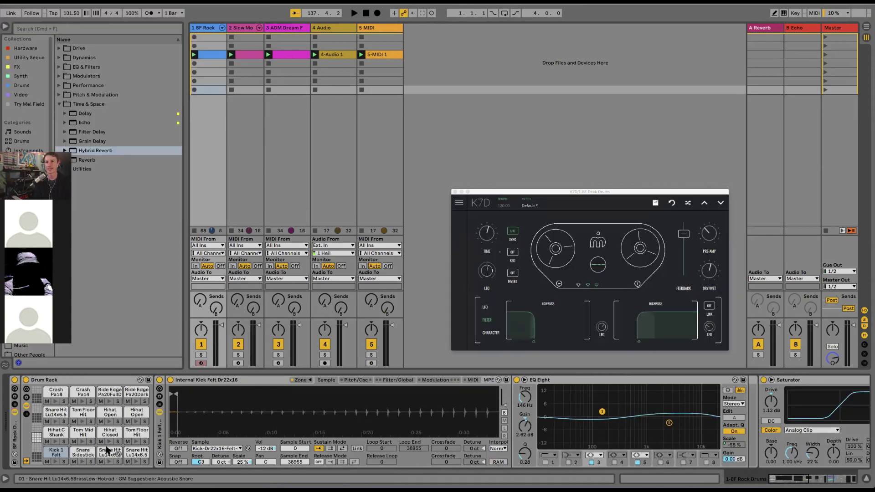
click(109, 451)
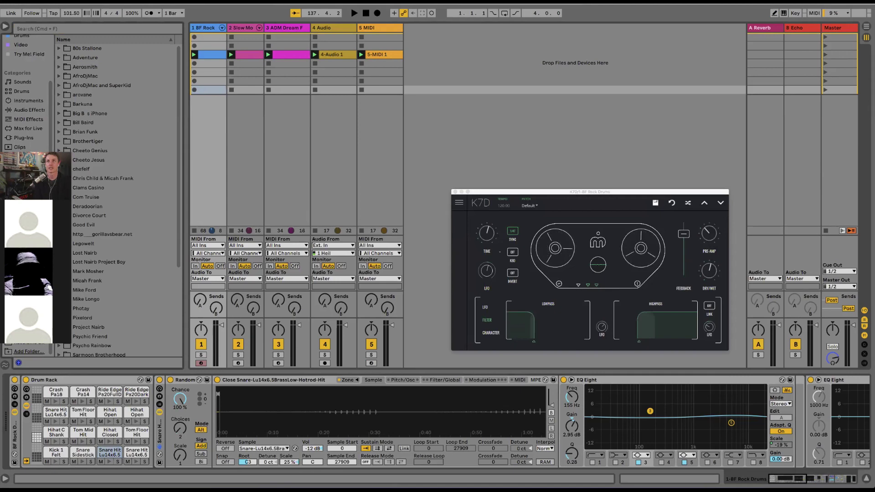
Browse through the Ableton and *Free Weekly Synths folders to BF Bathroom Reverb.als in the BF Bathroom Reverb Project.
click(60, 87)
click(59, 76)
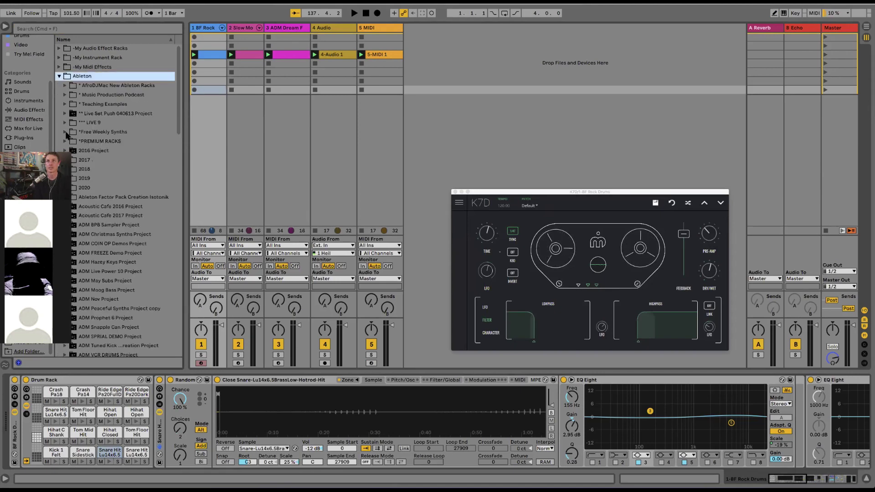
click(64, 131)
click(71, 197)
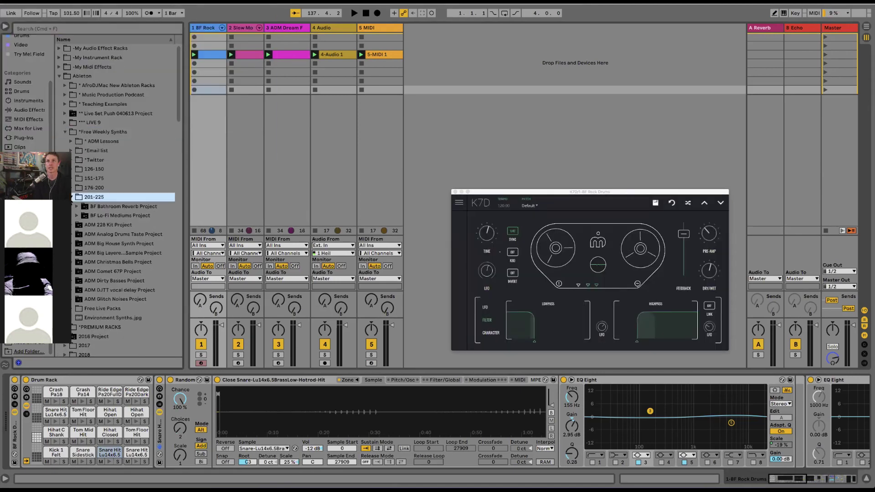
click(77, 206)
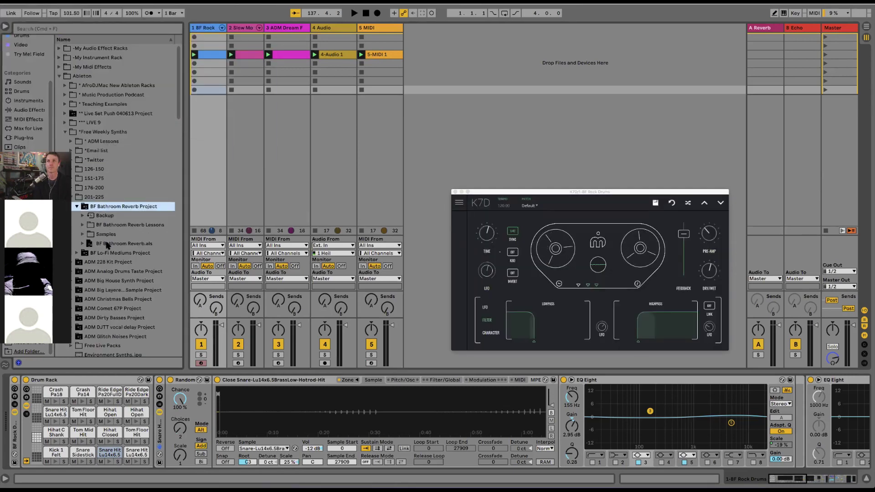
click(107, 244)
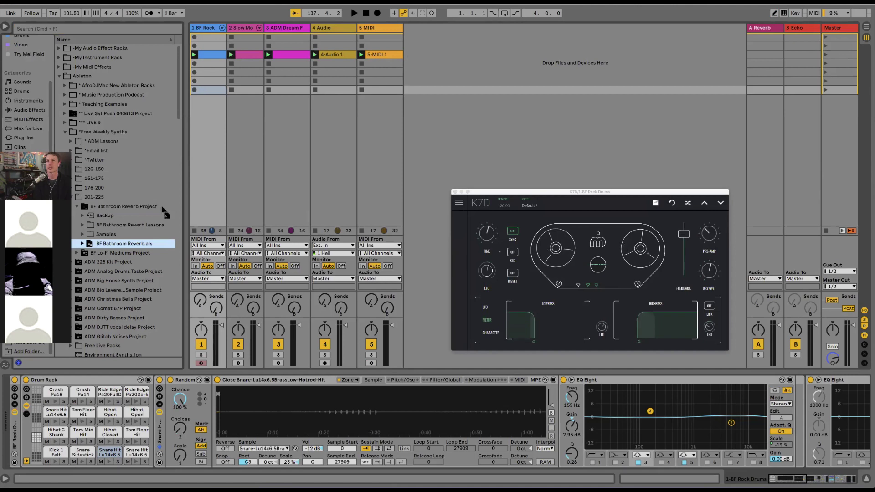
double_click(121, 244)
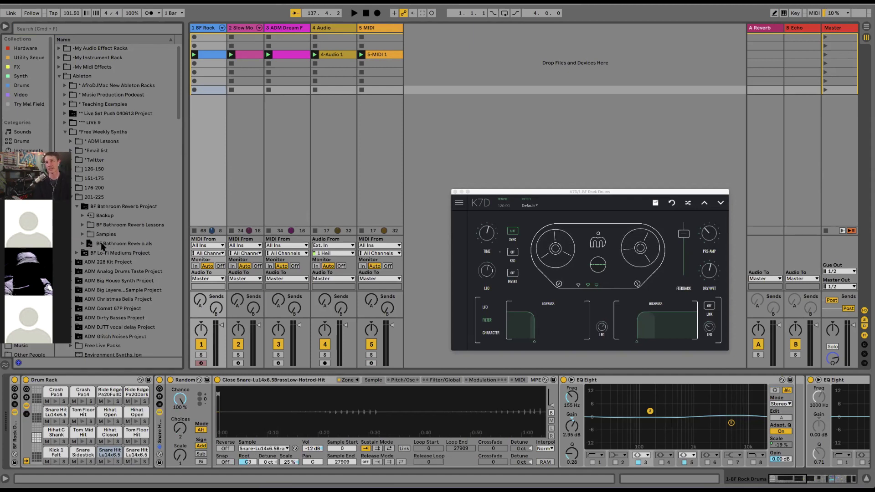
Import the BF Bathroom Reverb track from BF Bathroom Reverb.als as a new track after 5 MIDI.
click(84, 245)
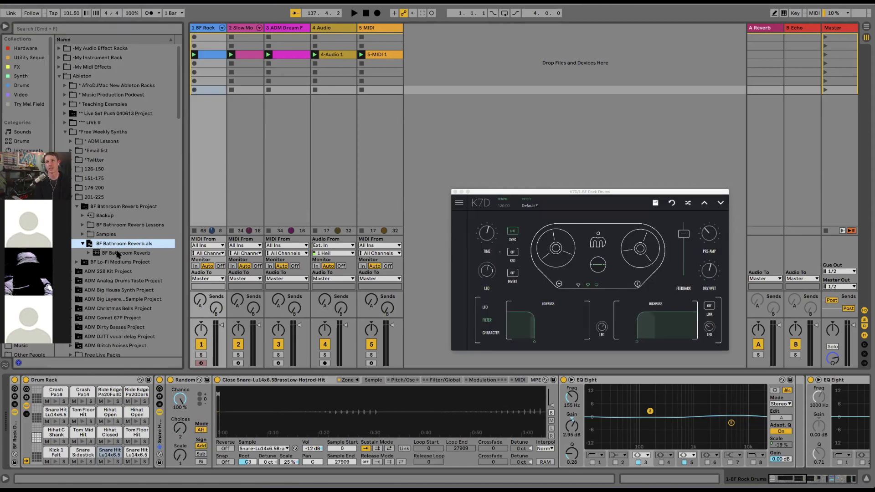
click(124, 254)
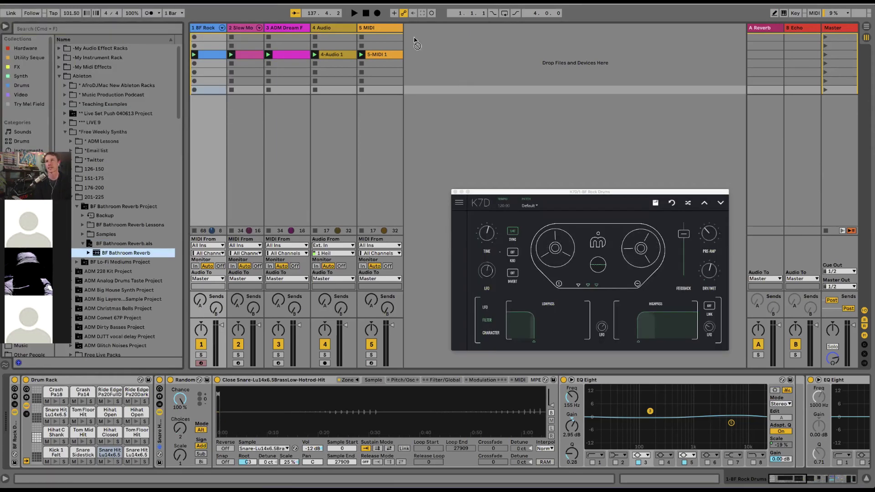
drag(415, 43, 408, 29)
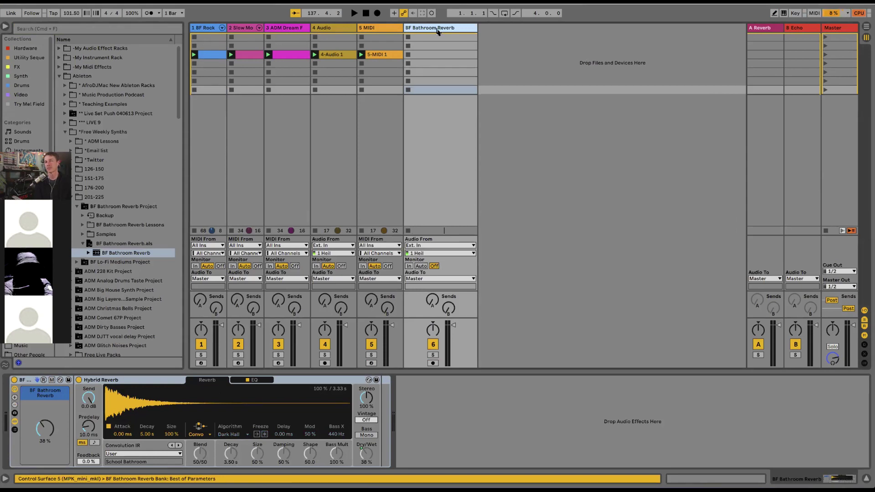
Place the BF Bathroom Reverb rack in the BF Rock drum rack's D1 snare chain, between the sampler and EQ Eight.
click(30, 382)
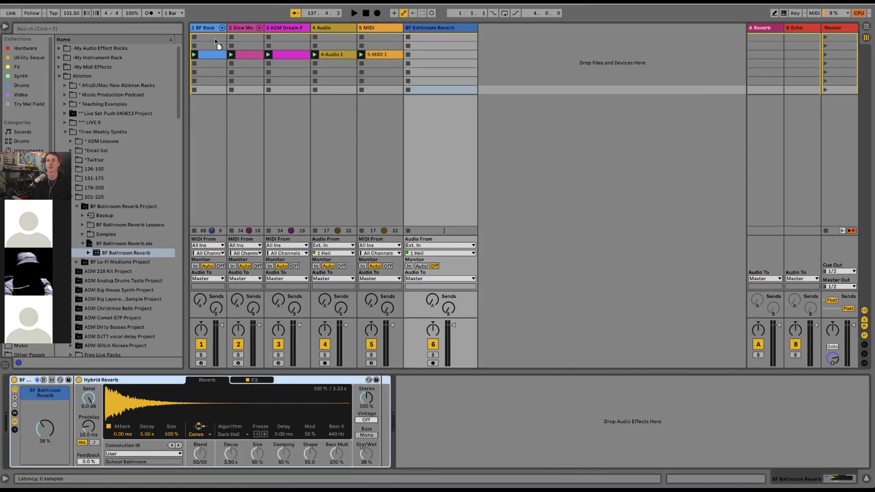
click(217, 43)
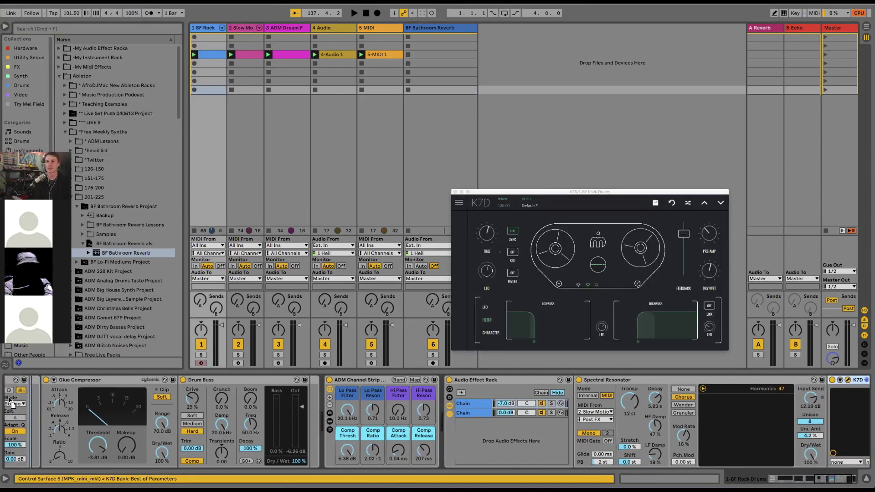
scroll(12, 404, left, 10)
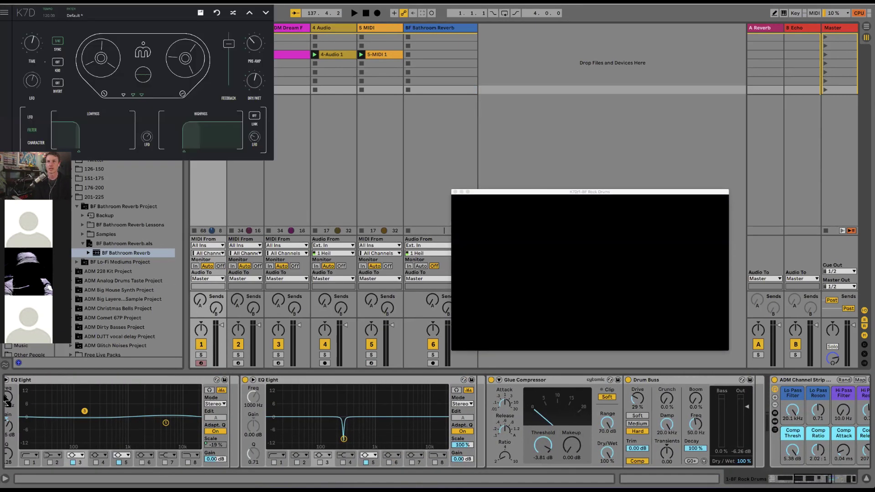
scroll(6, 402, left, 6)
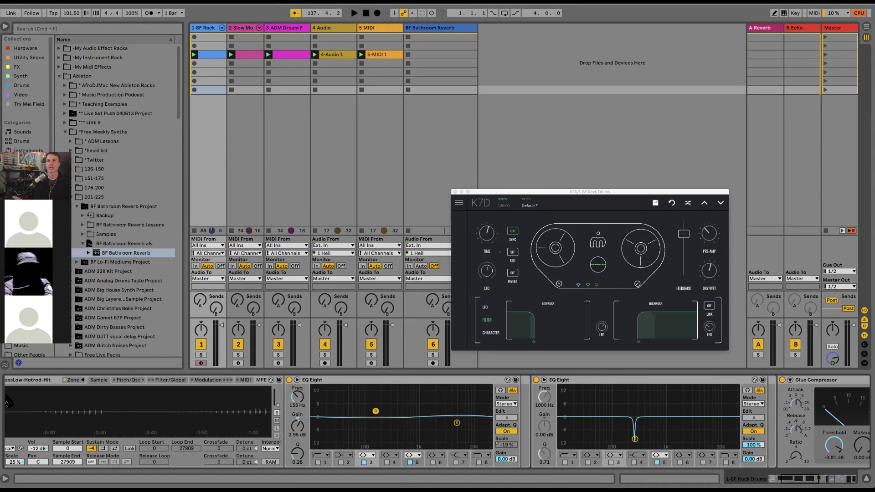
scroll(8, 403, left, 5)
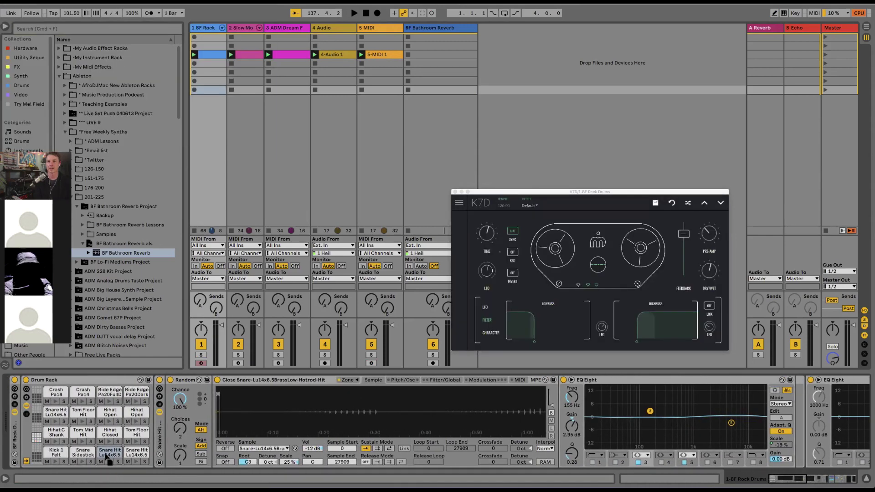
drag(106, 455, 558, 407)
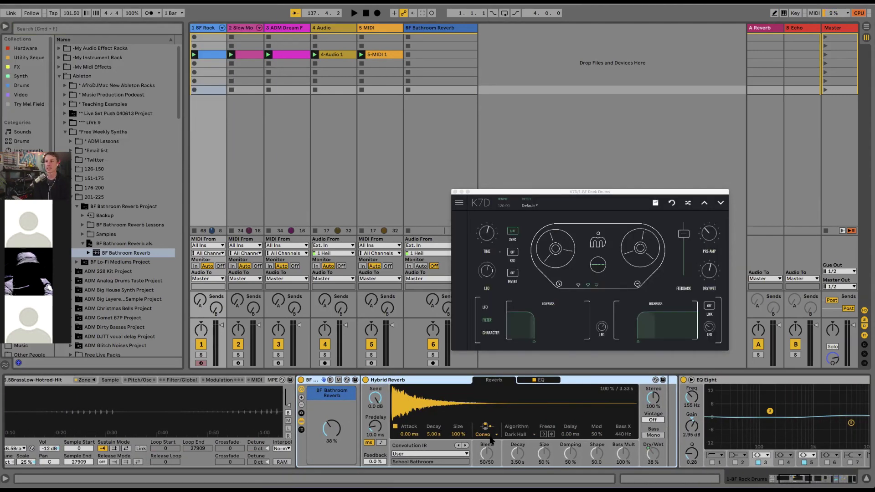
Review Hybrid Reverb's routing options and locate School Bathroom.wav in the BF Bathroom Reverb Project's Samples/Imported folder.
click(486, 434)
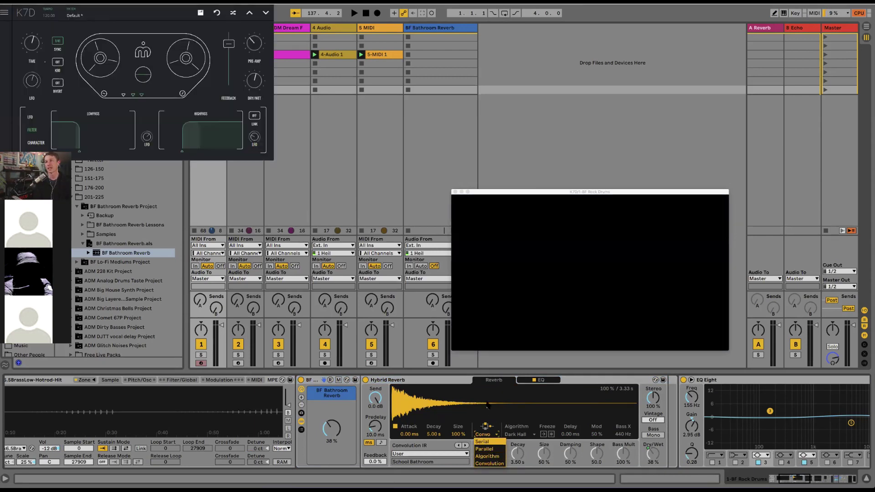
click(494, 449)
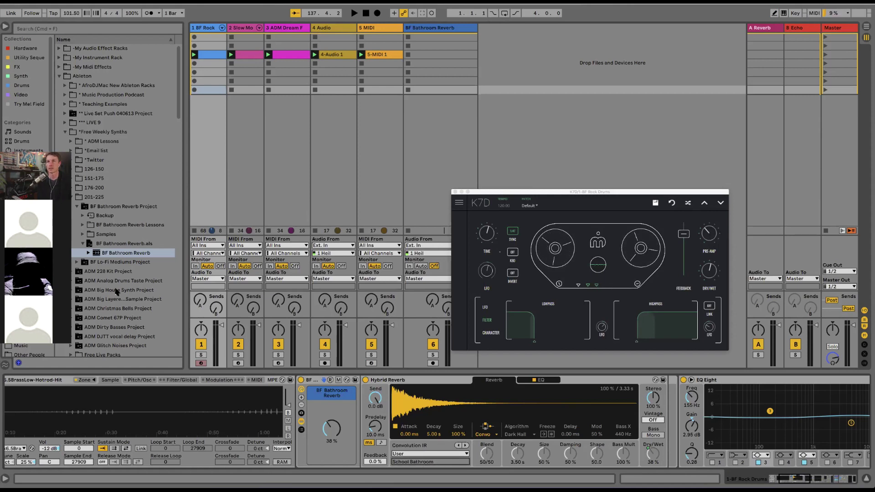
click(82, 235)
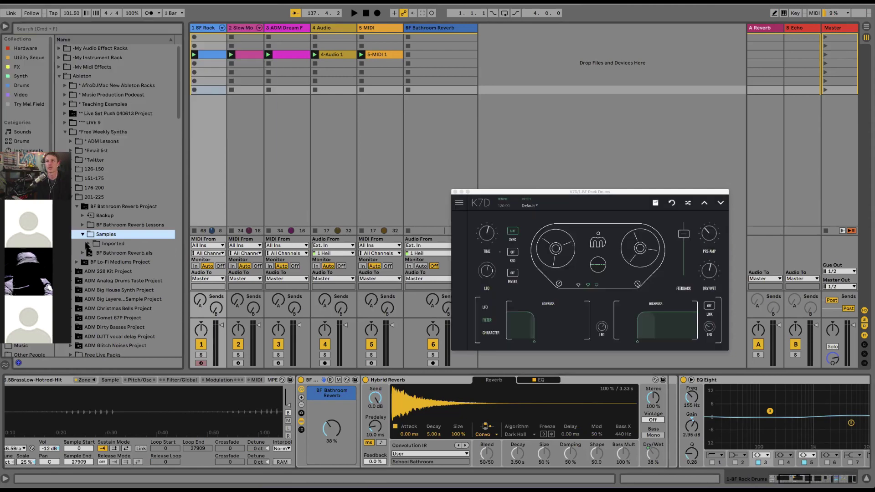
click(88, 243)
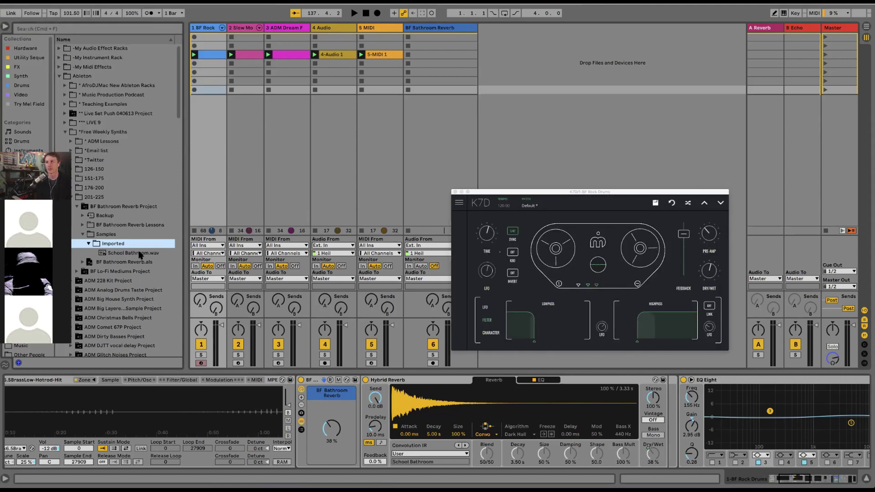
click(140, 254)
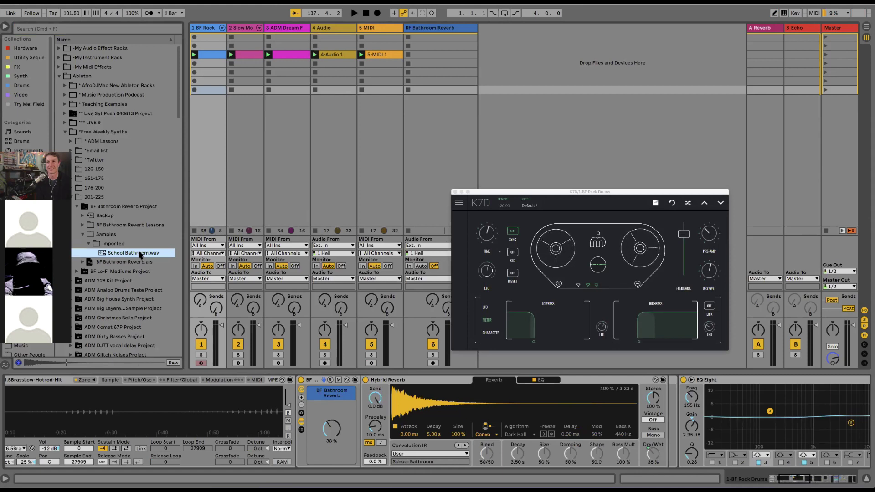
Collapse the Imported, BF Bathroom Reverb Project and 201-225 folders in the browser.
click(89, 244)
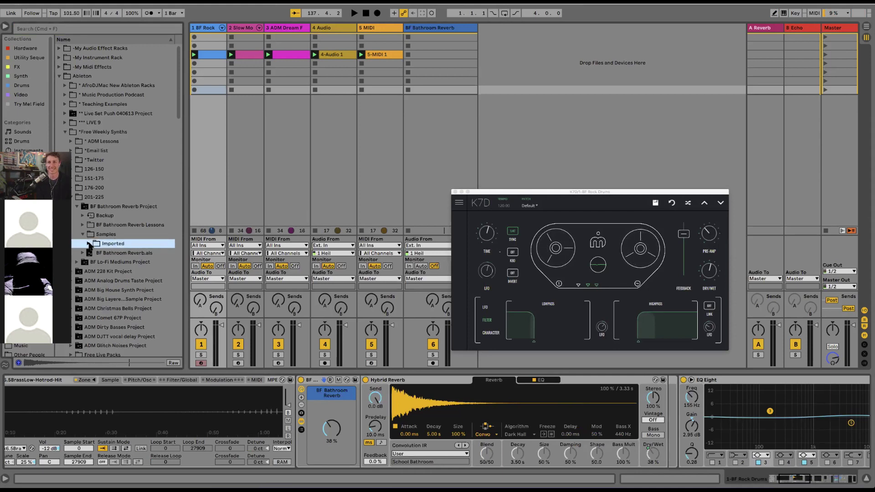
click(76, 207)
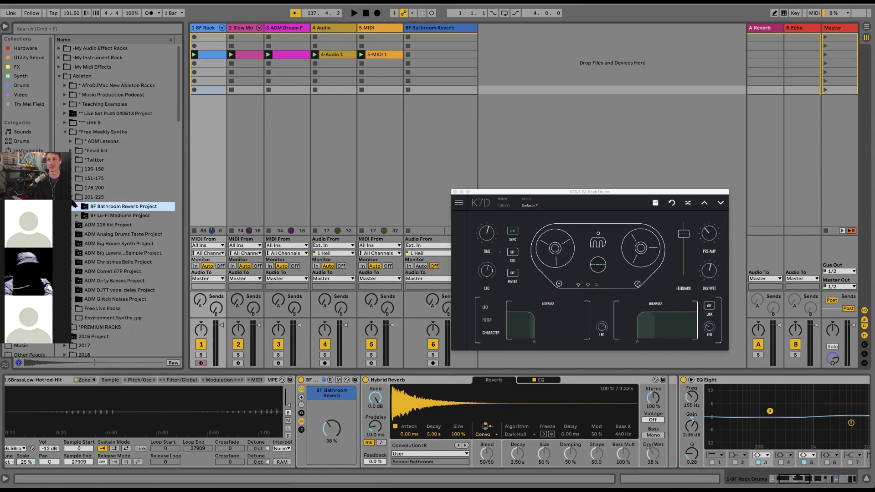
click(73, 197)
click(130, 271)
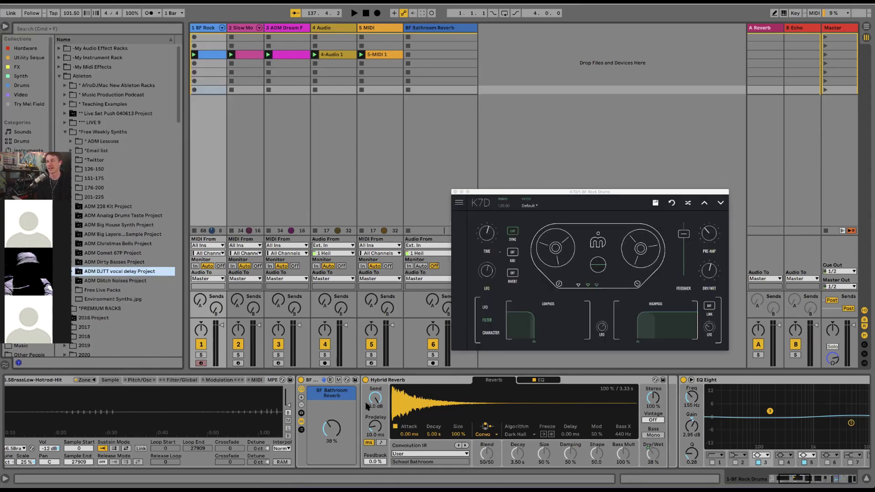
Set the BF Bathroom Reverb macro to 58% and expand the rack to 16 macros.
drag(332, 428, 332, 401)
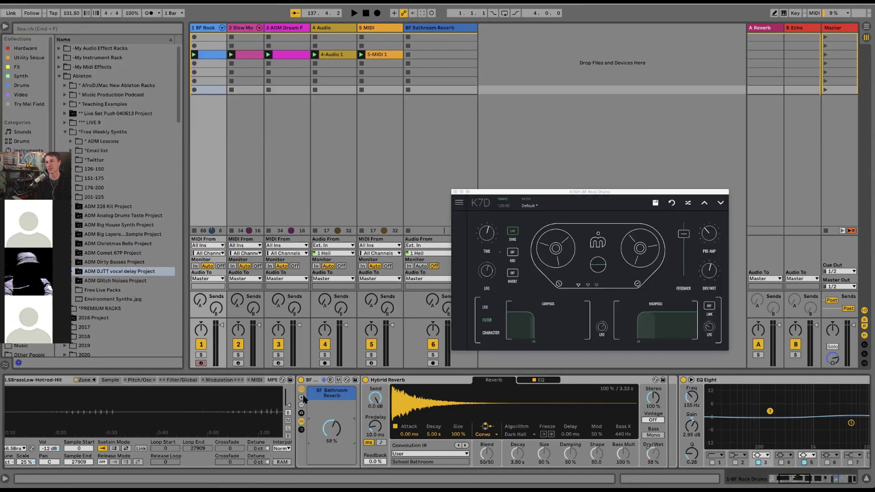
click(301, 397)
click(301, 398)
click(301, 397)
click(301, 398)
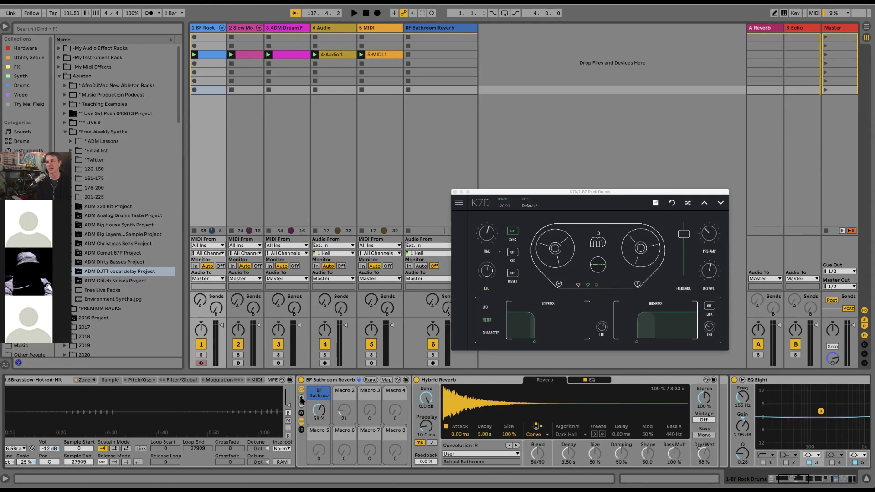
click(302, 398)
click(301, 398)
click(301, 398)
click(301, 398)
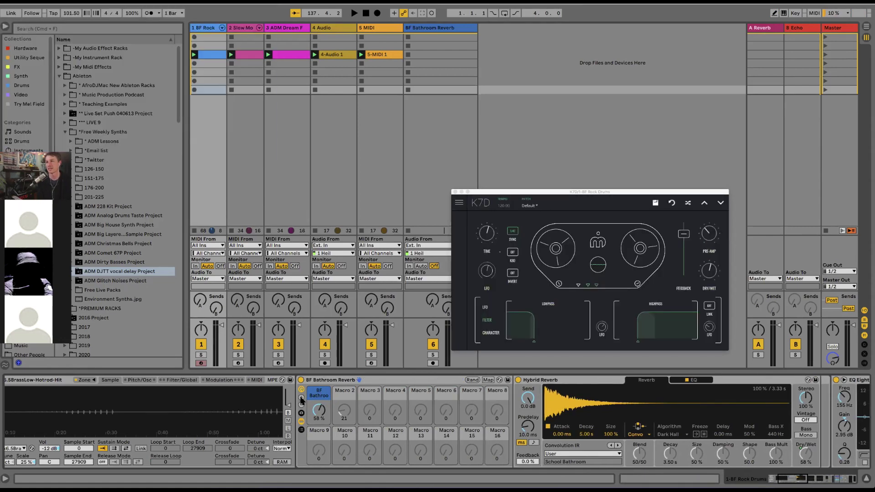
Reduce the BF Bathroom Reverb rack to a single macro, and briefly hide its device chain before showing it again.
click(301, 405)
click(301, 405)
click(301, 405)
click(301, 405)
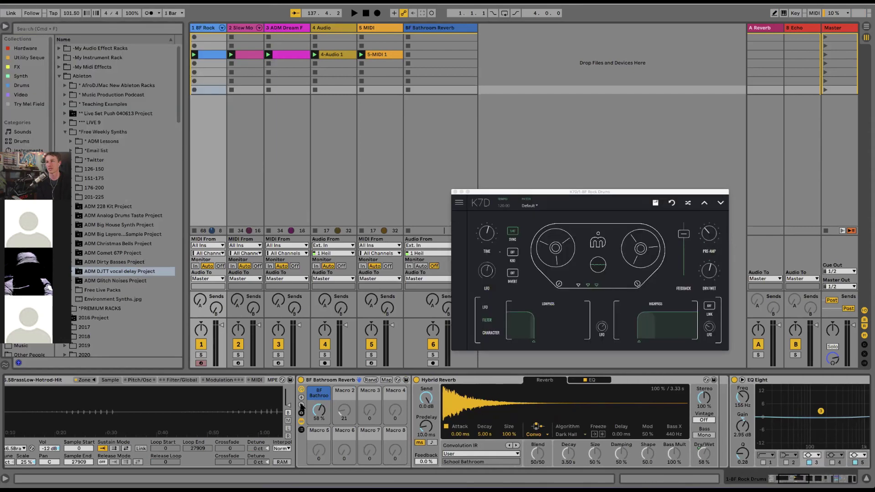
click(301, 405)
click(302, 406)
click(301, 405)
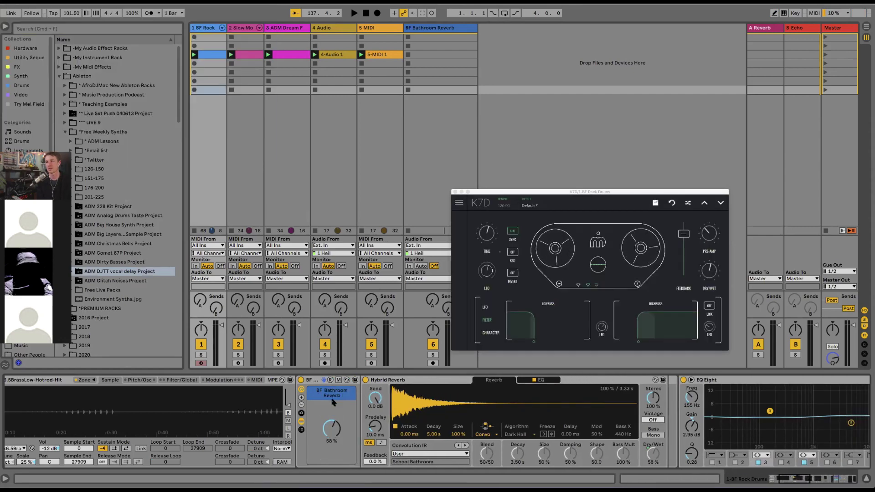
click(301, 422)
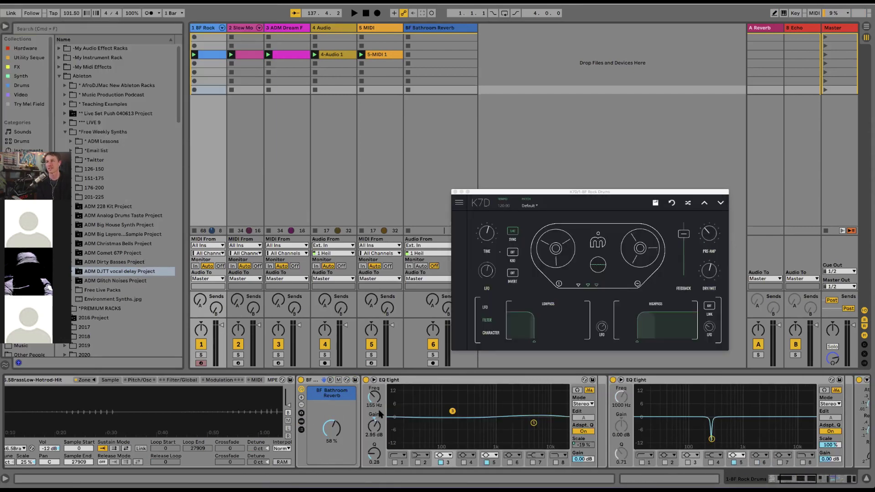
click(301, 422)
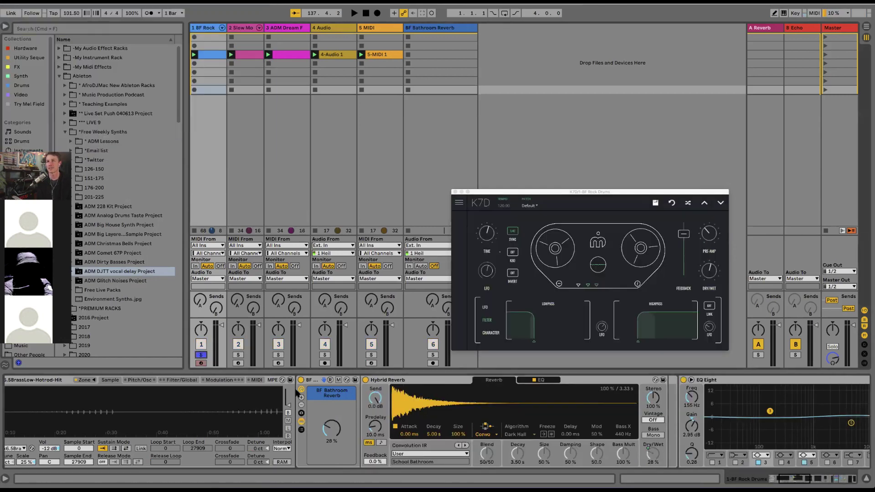
Raise the D1 snare's BF Bathroom Reverb macro to 76% while the soloed BF Rock drums play.
drag(327, 431, 326, 422)
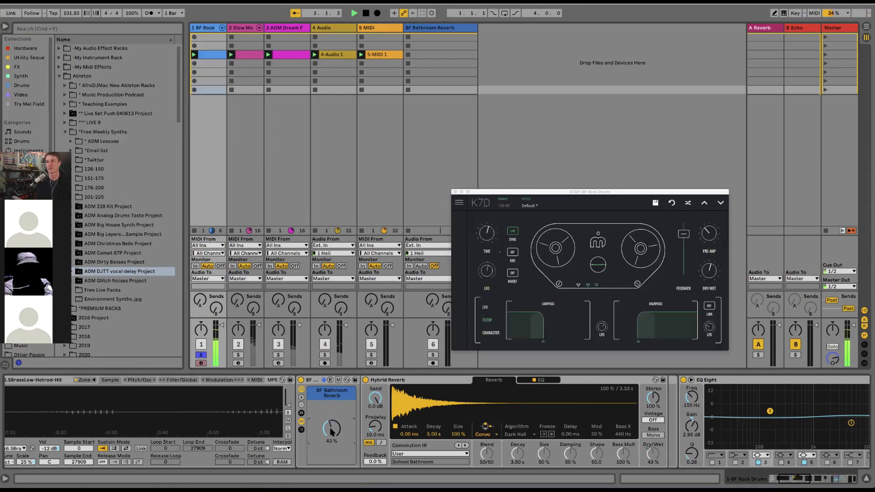
scroll(340, 406, left, 5)
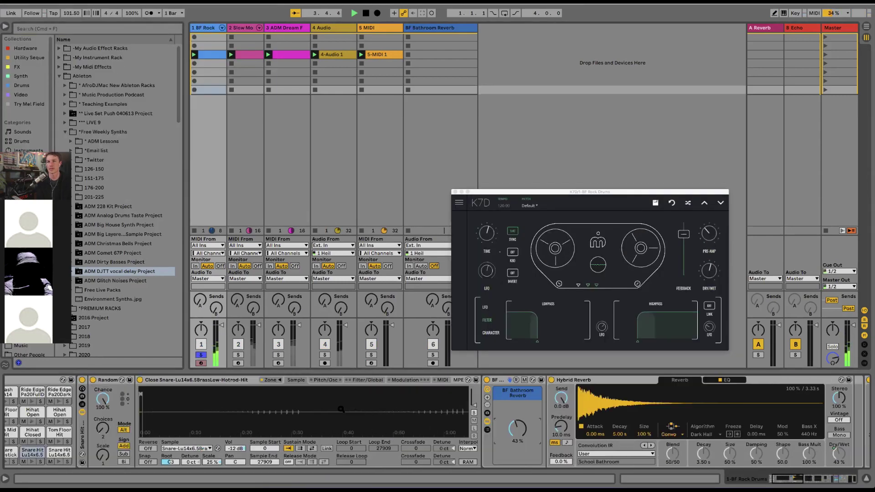
scroll(165, 452, left, 3)
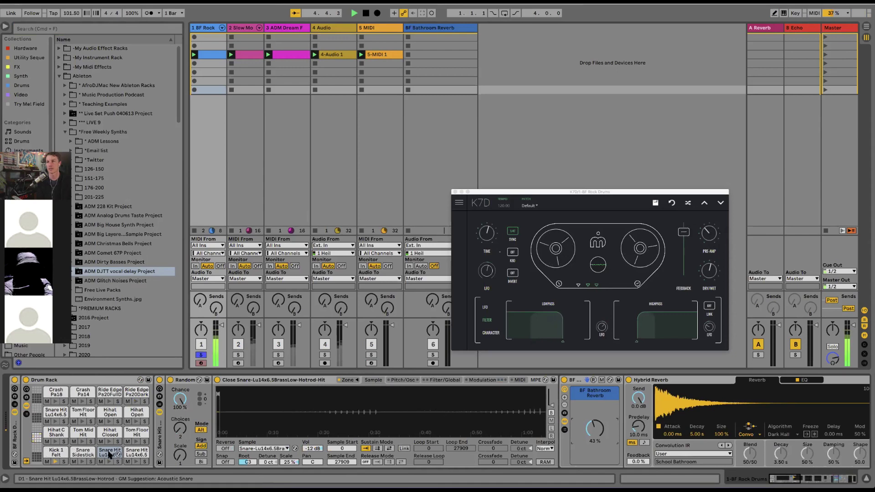
drag(595, 429, 595, 422)
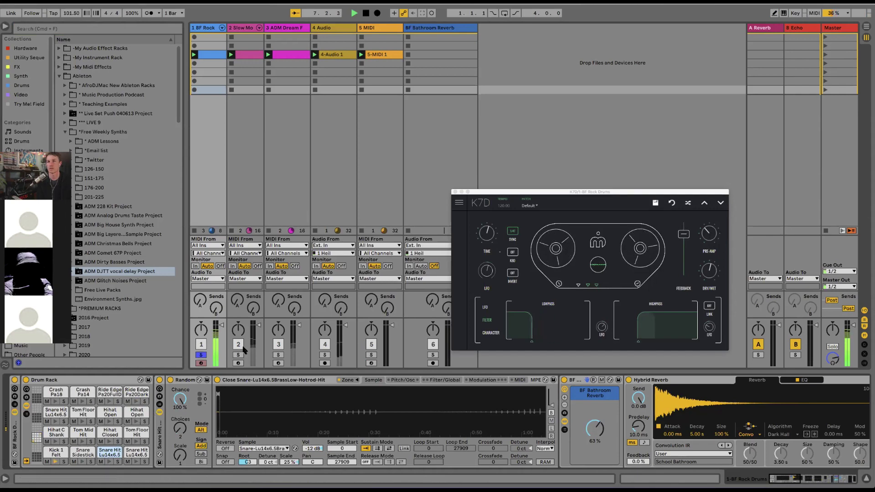
scroll(719, 396, right, 10)
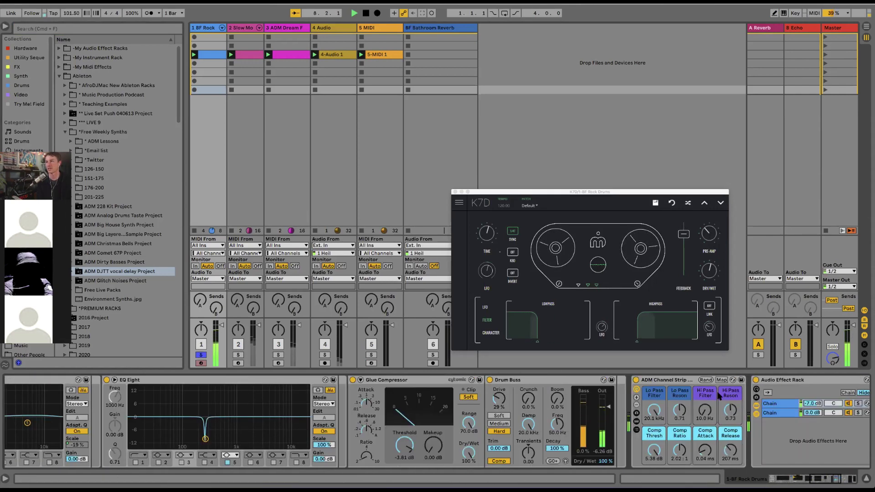
scroll(594, 423, left, 10)
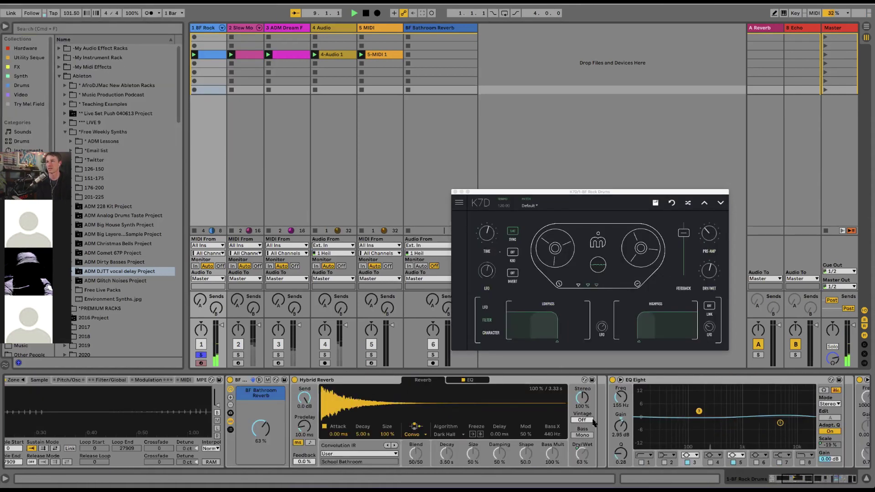
scroll(594, 423, left, 6)
mouse_move(522, 432)
mouse_down()
mouse_move(522, 416)
mouse_move(520, 437)
mouse_up()
Compare the soloed D1 snare with the BF Bathroom Reverb rack bypassed and enabled, and set its macro to 76%.
click(487, 379)
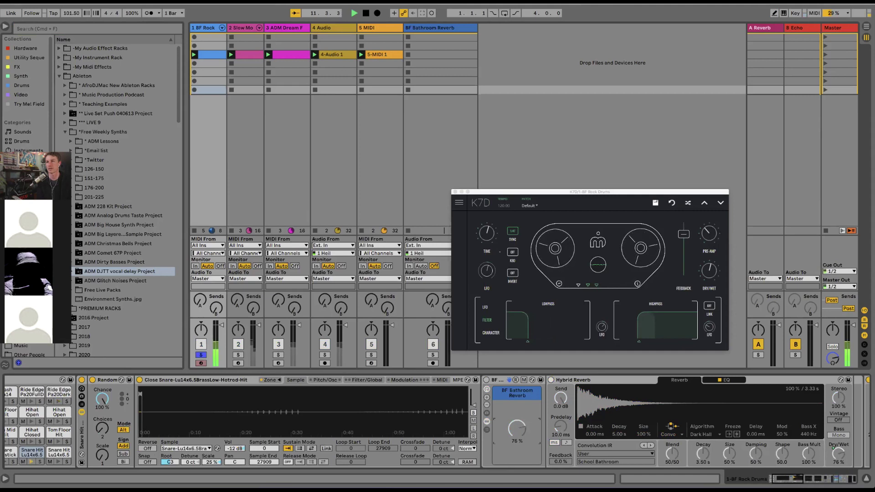
scroll(501, 437, left, 4)
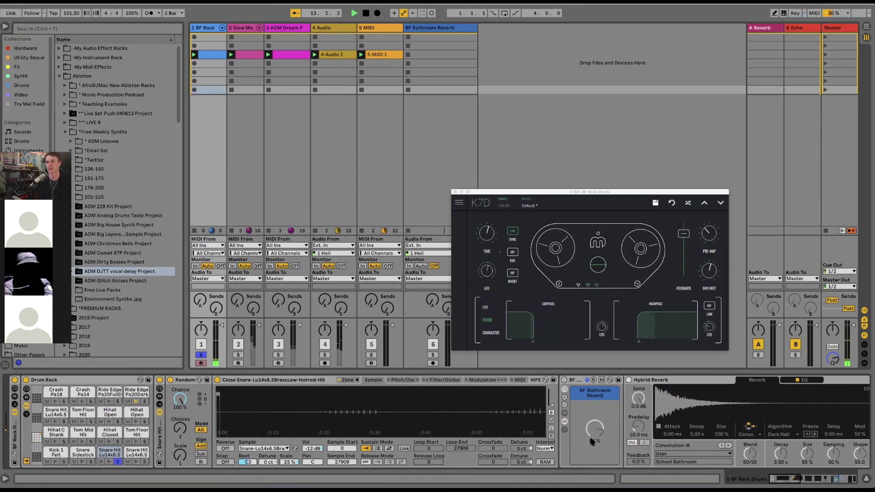
click(564, 380)
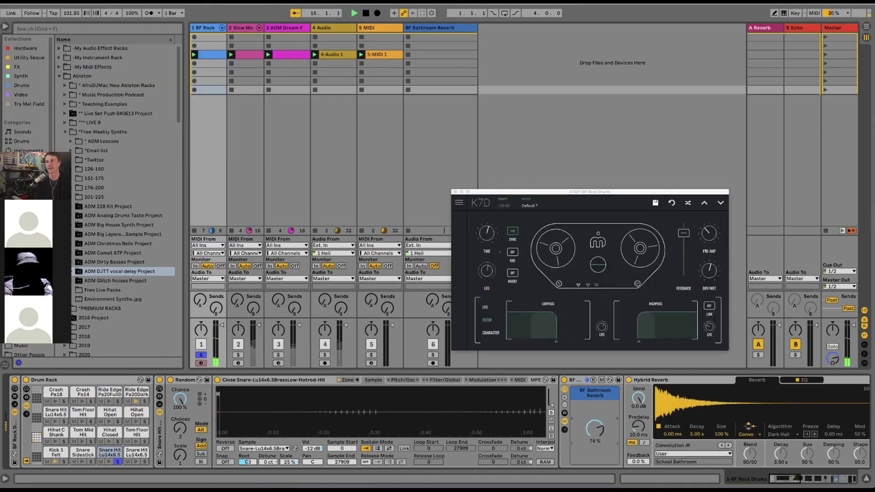
mouse_move(600, 429)
mouse_down()
mouse_move(587, 429)
mouse_move(587, 438)
mouse_move(609, 431)
mouse_move(609, 417)
mouse_up()
Set the snare's Hybrid Reverb convolution decay to 6.92 s, predelay to 51.0 ms and feedback to 33%.
scroll(593, 433, right, 5)
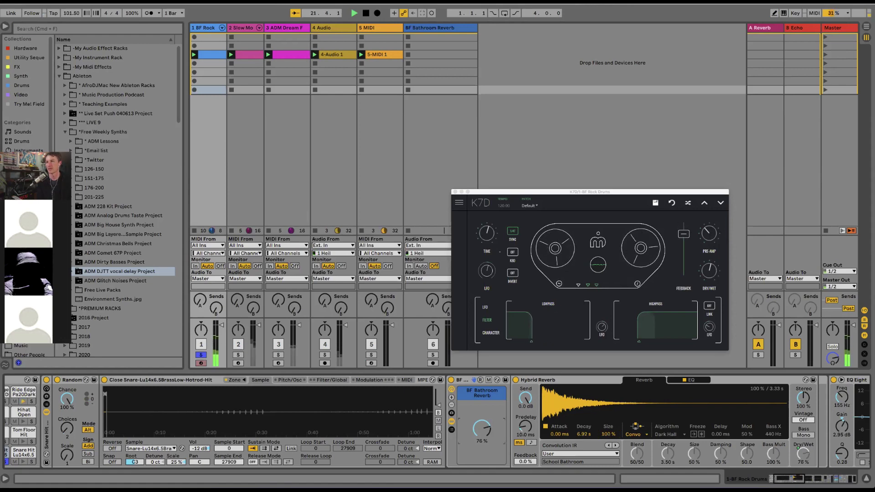
drag(525, 426, 525, 412)
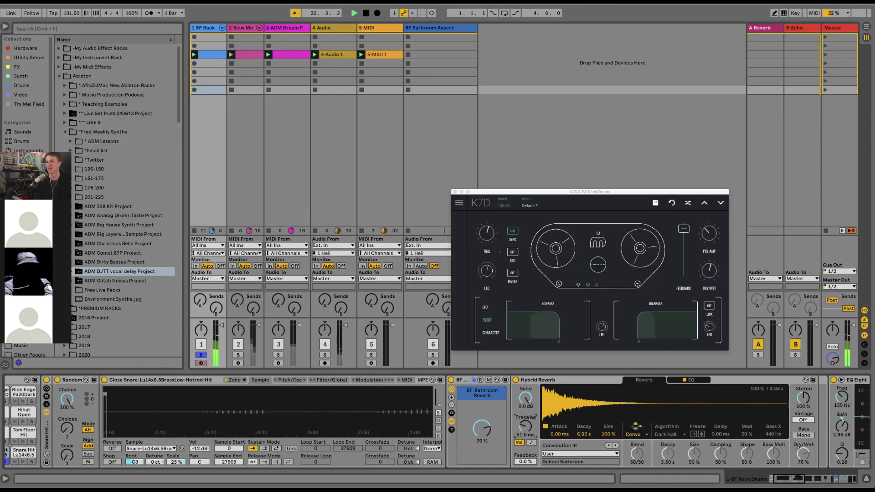
drag(525, 462, 526, 454)
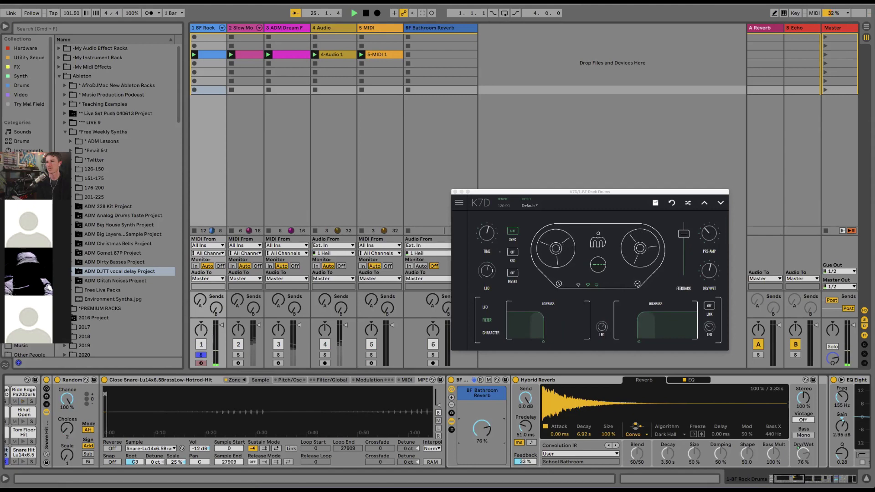
Unsolo the D1 snare pad and lower its BF Bathroom Reverb macro to 56%.
drag(487, 430, 488, 440)
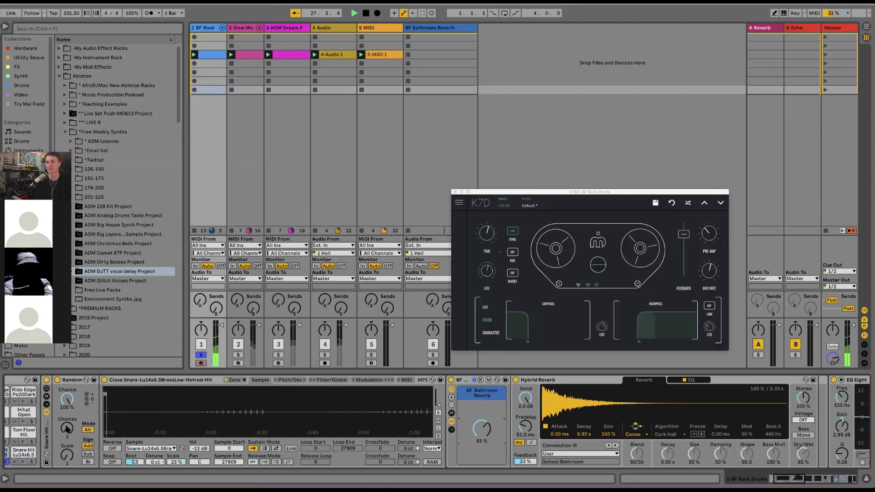
scroll(55, 433, left, 3)
click(57, 462)
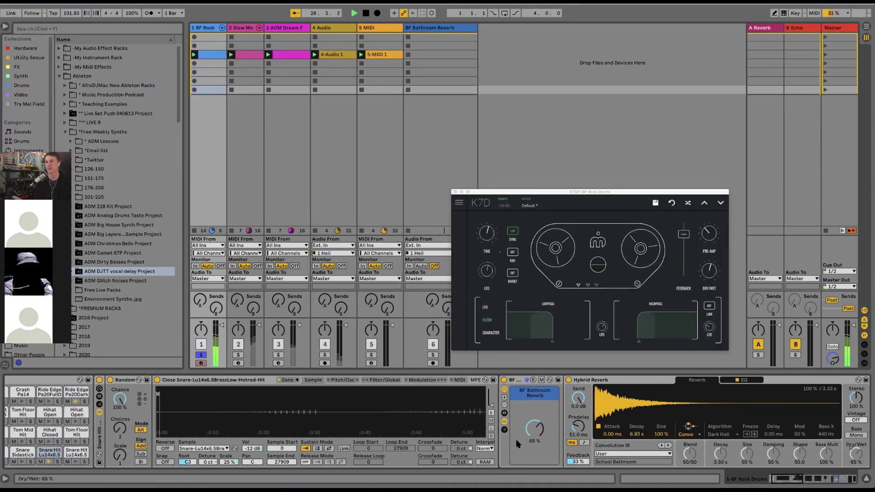
scroll(518, 443, right, 5)
scroll(518, 443, left, 2)
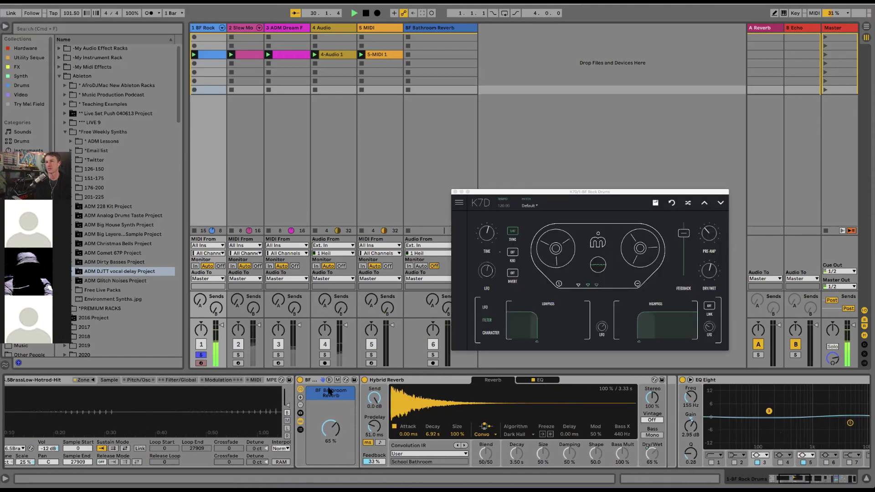
scroll(326, 394, left, 3)
scroll(327, 395, right, 3)
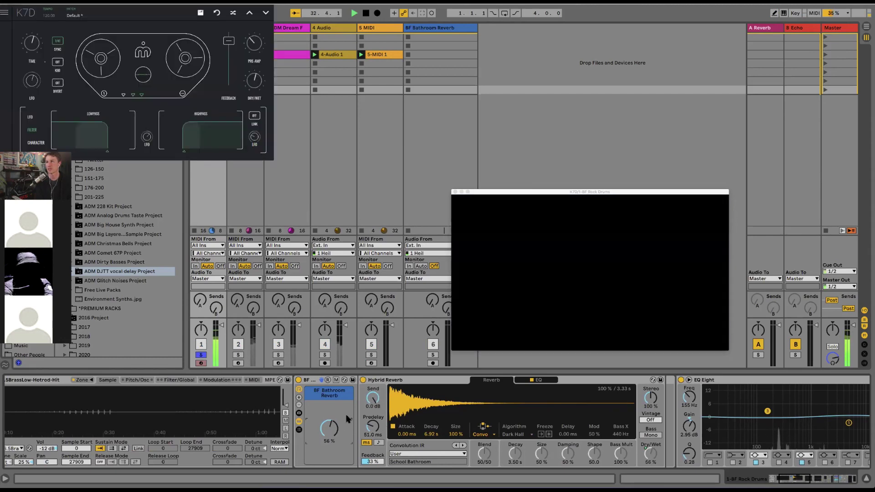
Copy the BF Bathroom Reverb rack into the Snare Hit Lu14x6.5BrassLow pad's chain, after its EQ Eight.
scroll(389, 448, left, 5)
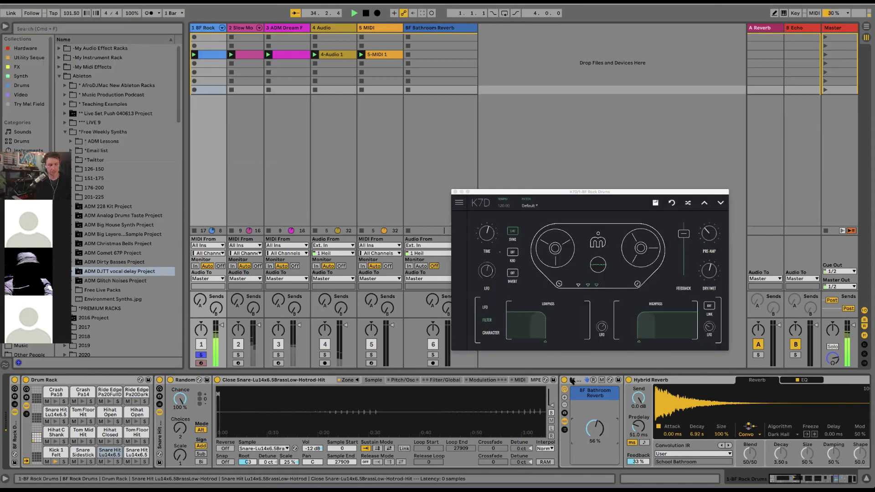
click(54, 414)
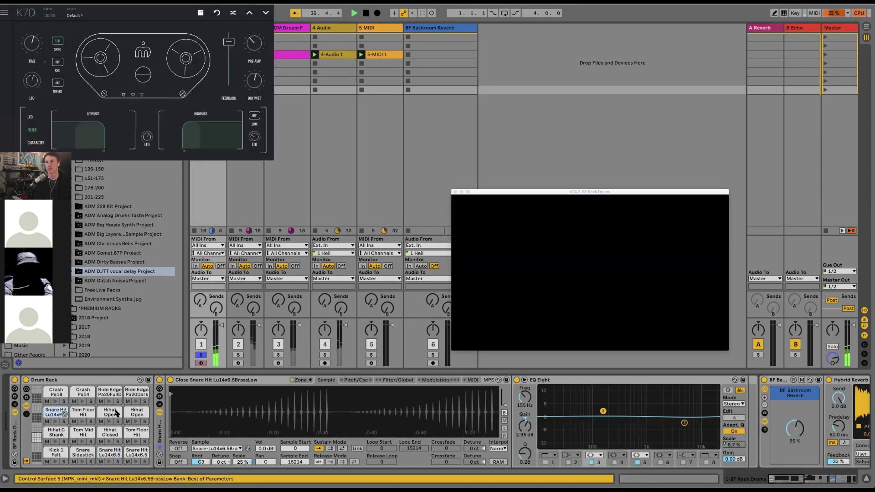
scroll(715, 395, right, 10)
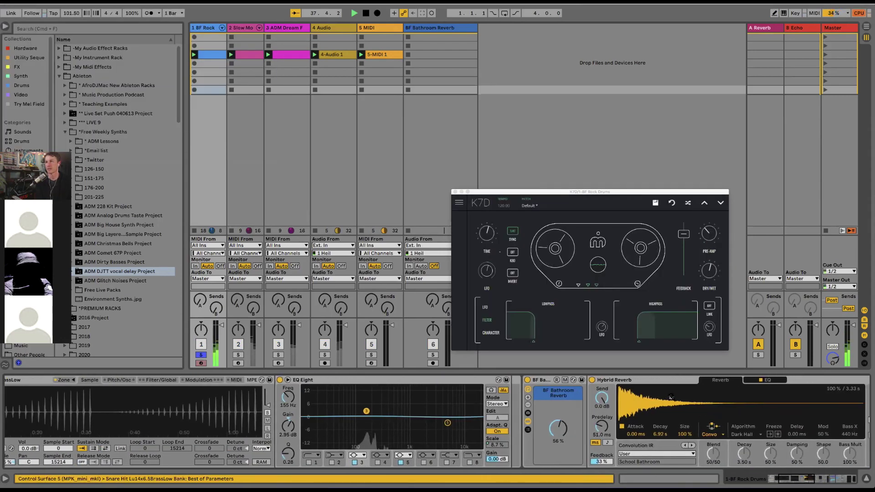
scroll(677, 406, right, 2)
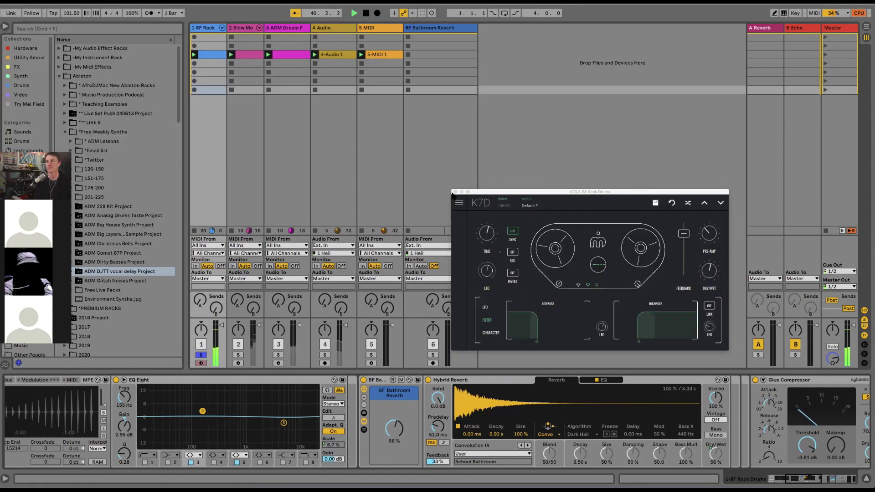
Set the Spectral Resonator chain's volume in the drum track's Audio Effect Rack to -9.3 dB and unsolo the BF Rock track.
scroll(750, 380, right, 15)
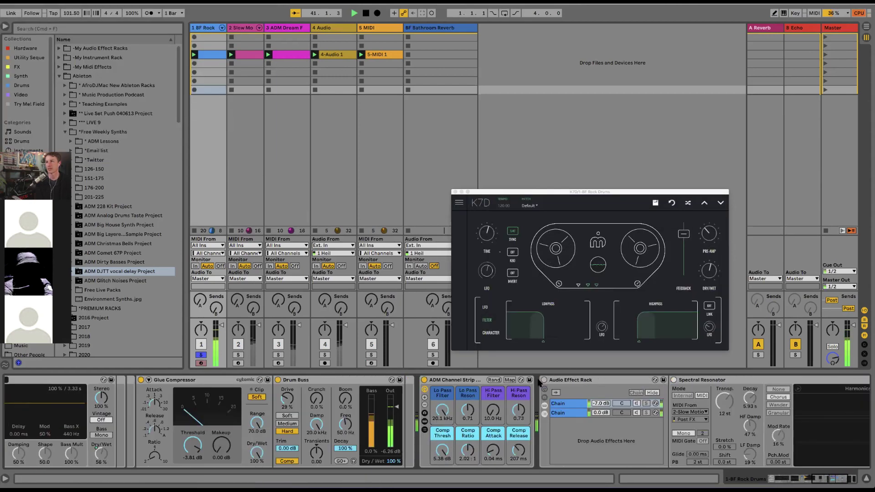
scroll(606, 386, right, 10)
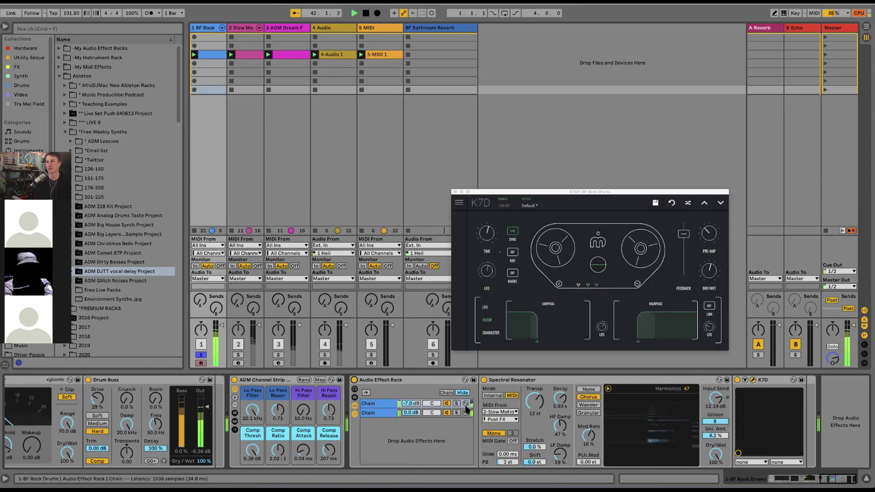
mouse_move(412, 405)
mouse_down()
mouse_move(412, 422)
mouse_move(412, 398)
mouse_up()
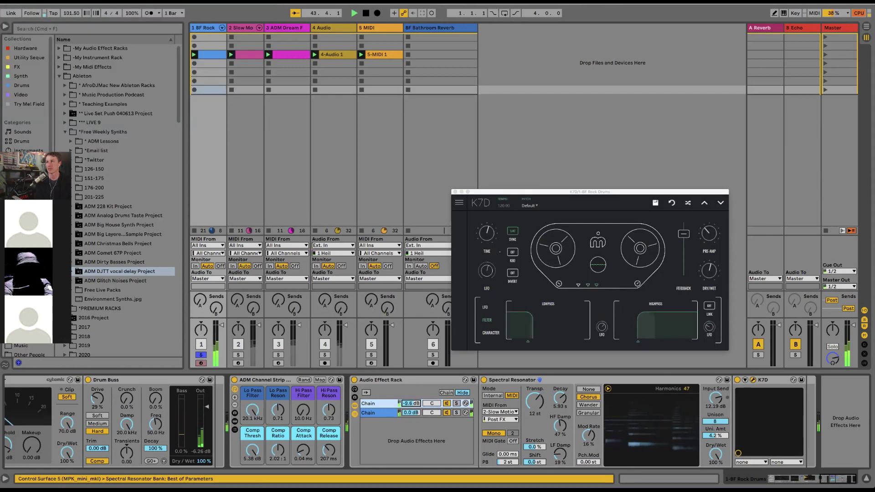
click(202, 356)
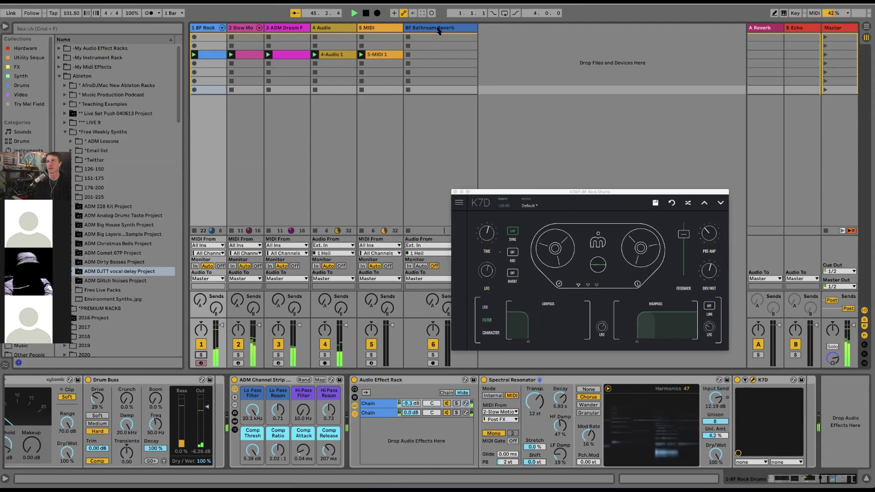
Delete the empty BF Bathroom Reverb track and show the BF Rock track's devices.
click(439, 28)
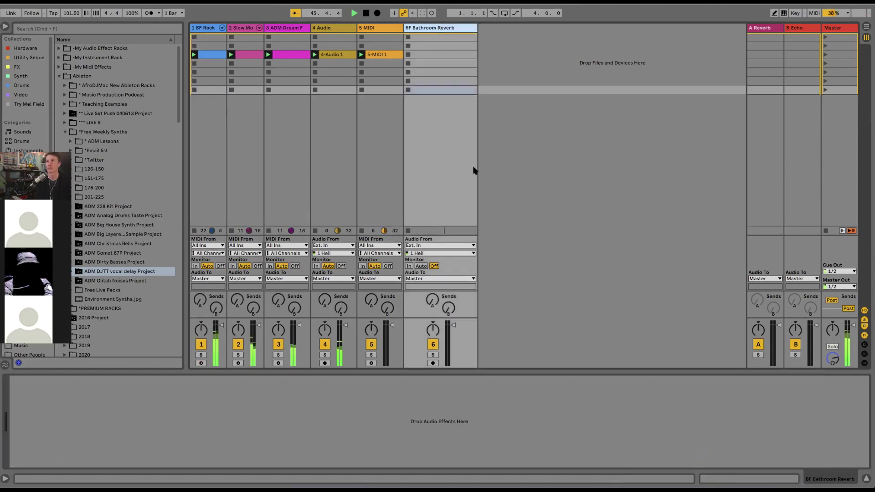
key(Delete)
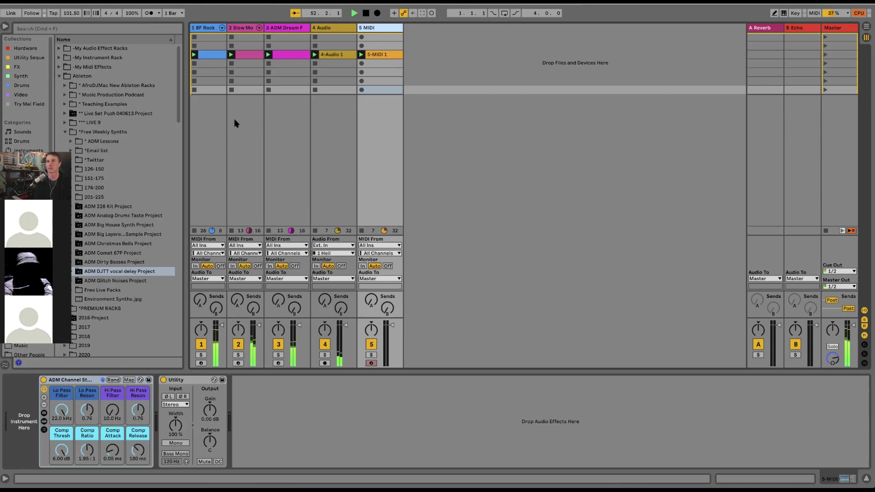
click(212, 27)
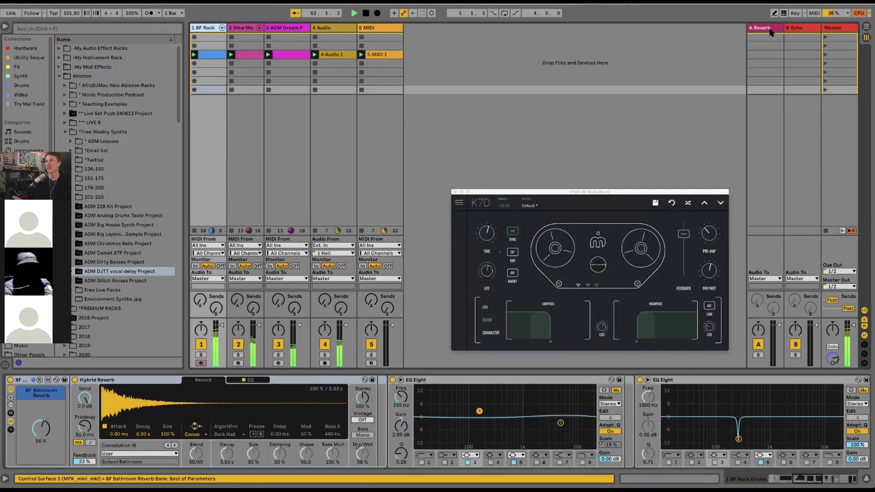
Replace the Reverb on return track A with a Hybrid Reverb.
click(772, 28)
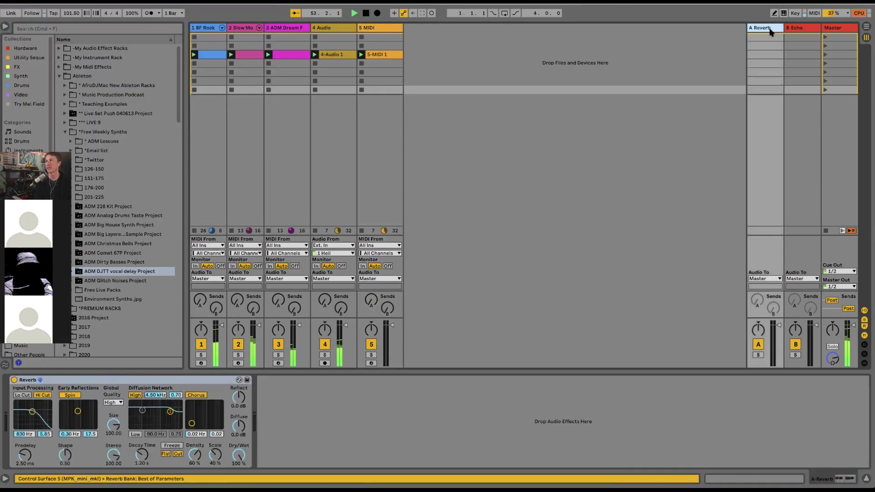
click(83, 379)
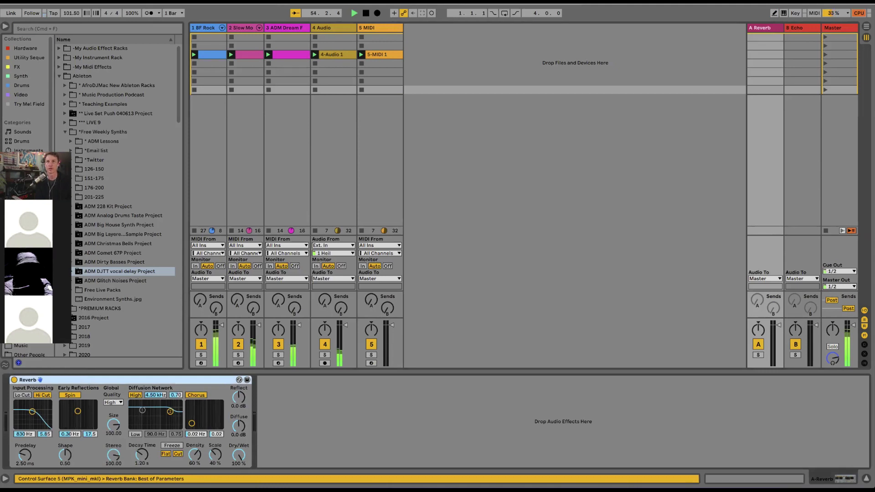
key(Delete)
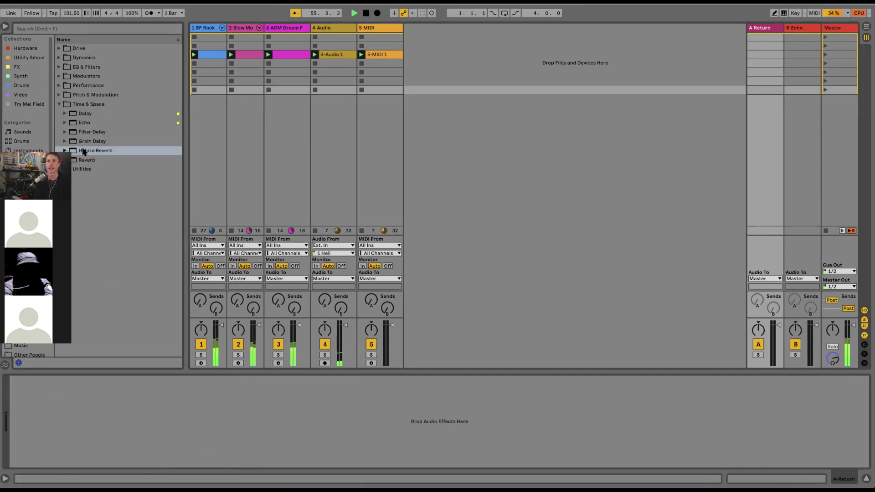
mouse_move(82, 151)
mouse_down()
mouse_move(91, 426)
mouse_move(171, 417)
mouse_up()
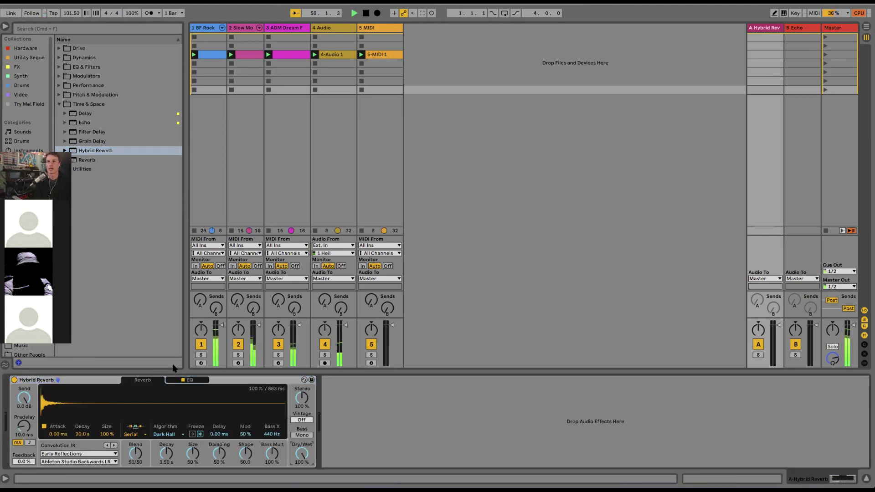
Load the Made for Drums impulse response Large Gated Snare and feed it from the soloed BF Rock track through send A.
click(200, 299)
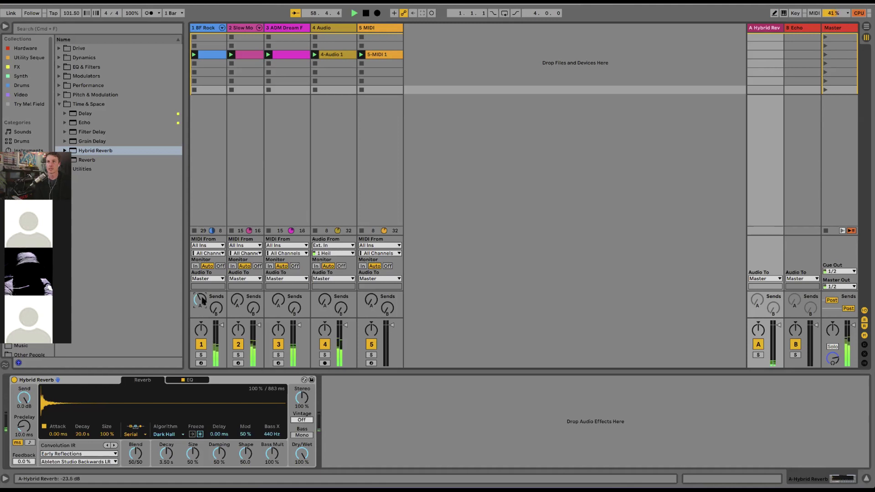
click(97, 454)
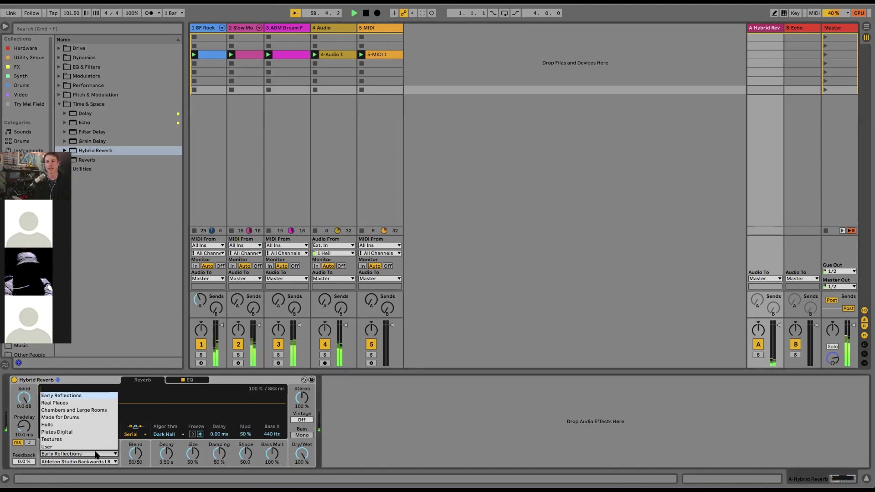
click(79, 418)
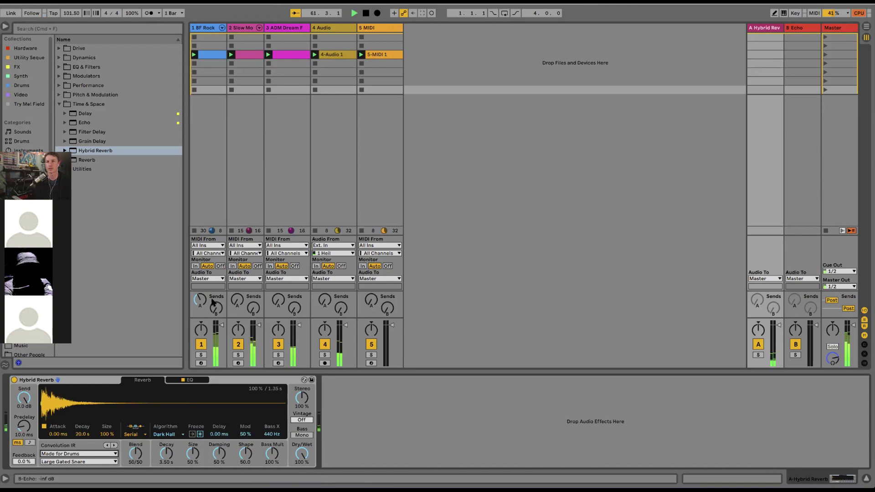
click(201, 355)
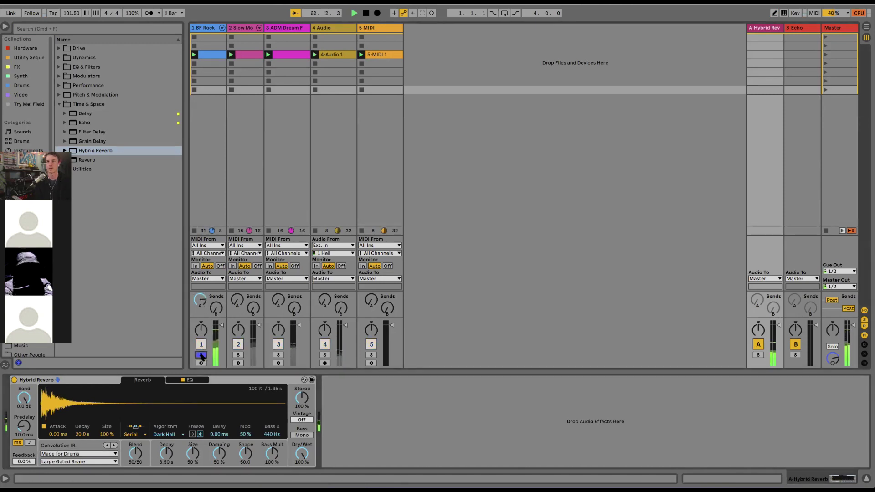
drag(199, 299, 200, 307)
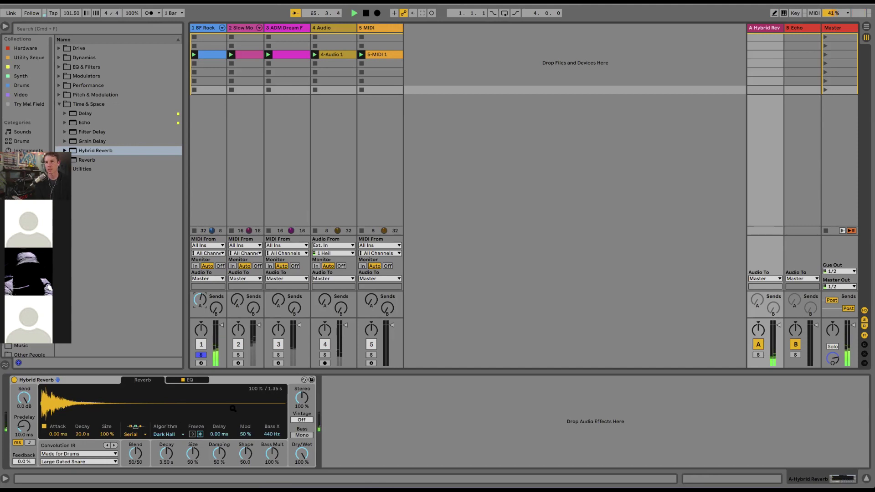
Set the return's Hybrid Reverb to the Quartz algorithm with a decay of 4.75 s.
drag(167, 453, 166, 435)
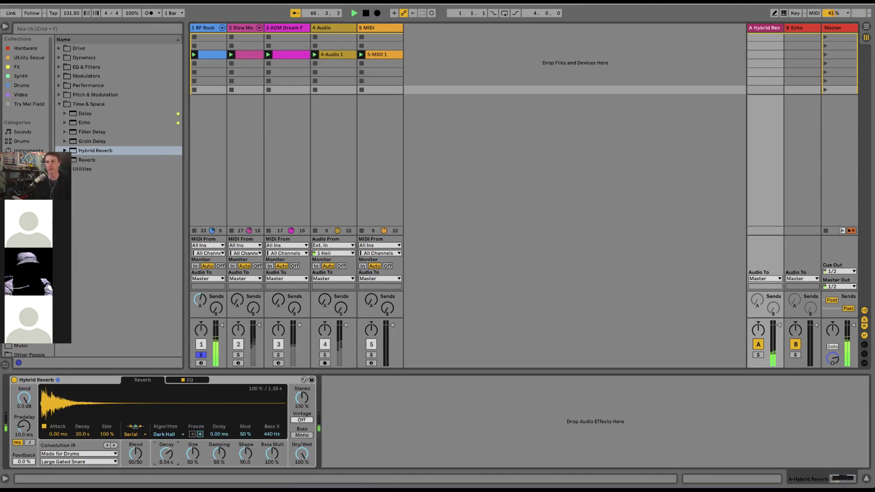
click(175, 435)
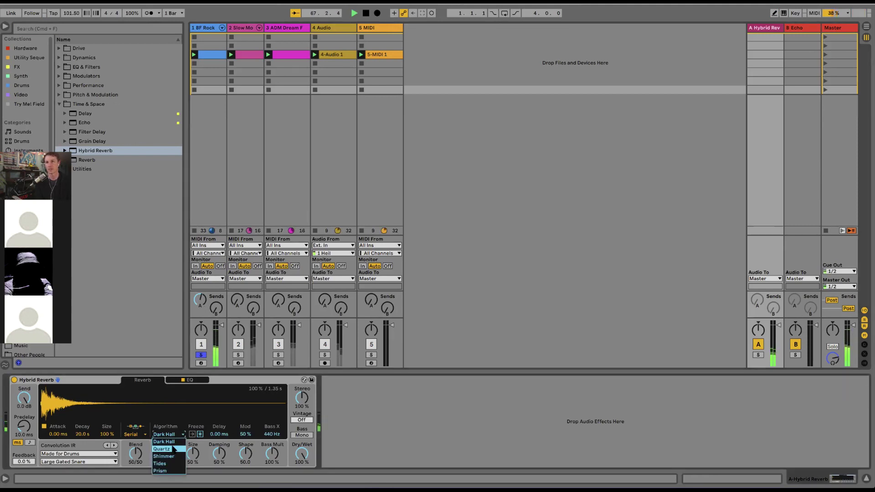
click(172, 449)
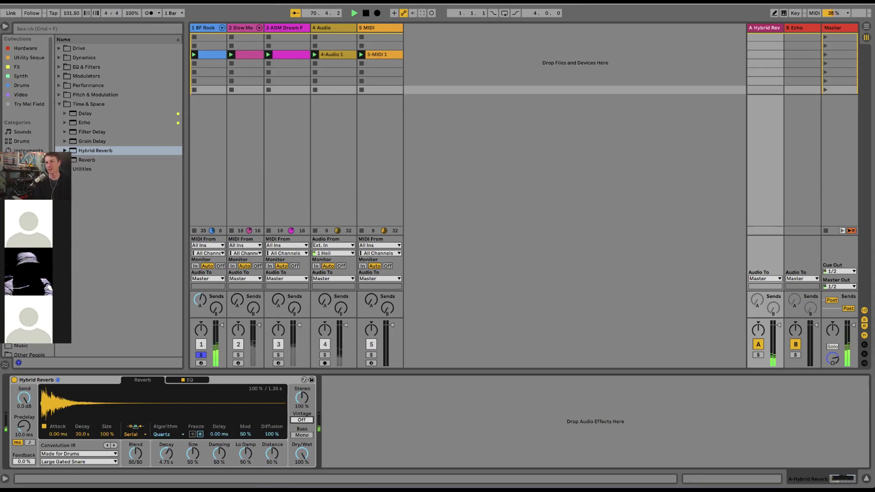
Compare the Hybrid Reverb's Vintage settings Off and Extreme with the drums' send A raised to 0.0 dB, and choose Old.
click(302, 419)
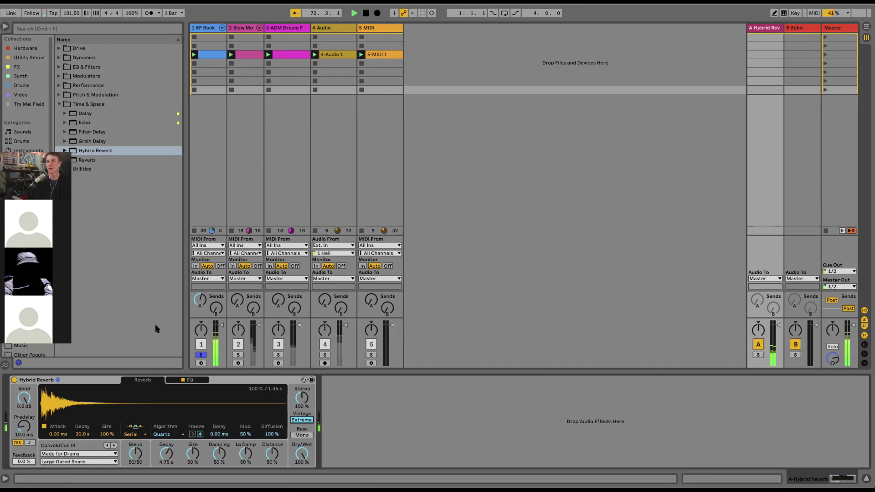
click(206, 28)
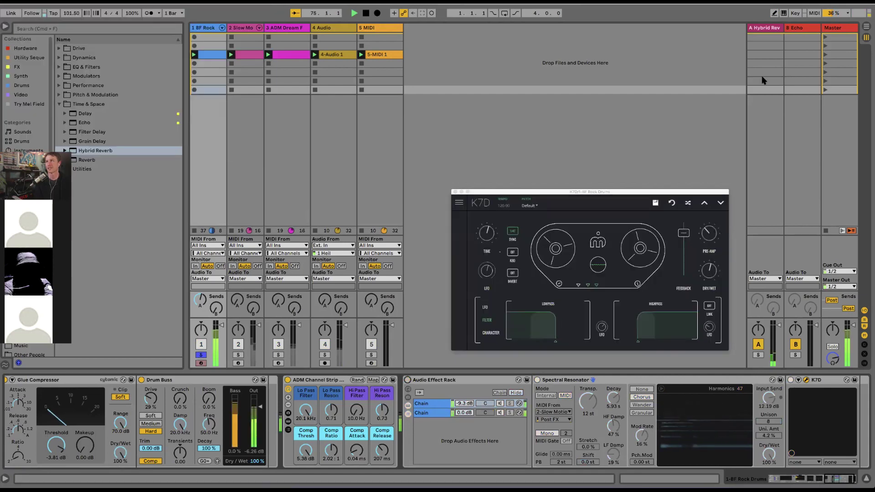
click(765, 39)
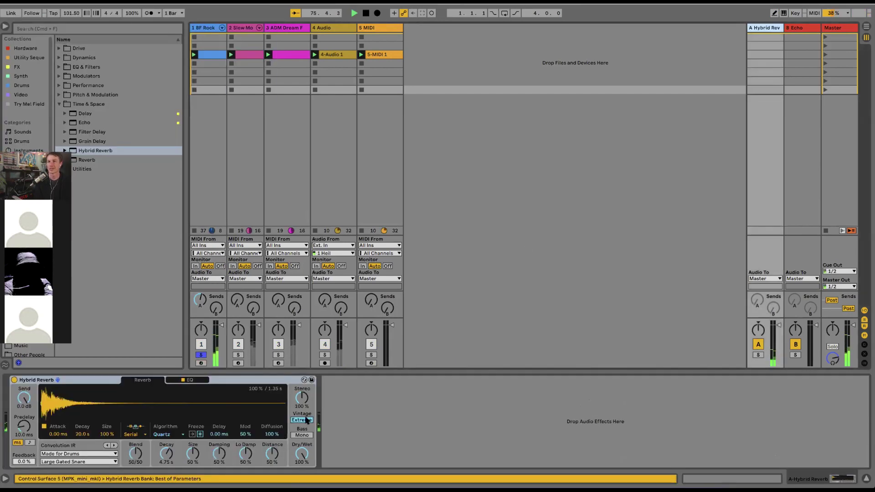
click(306, 420)
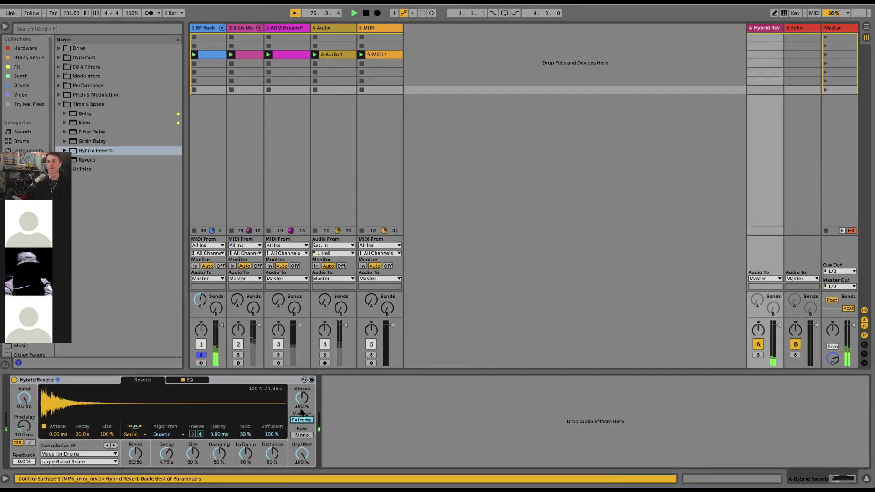
drag(301, 416, 301, 404)
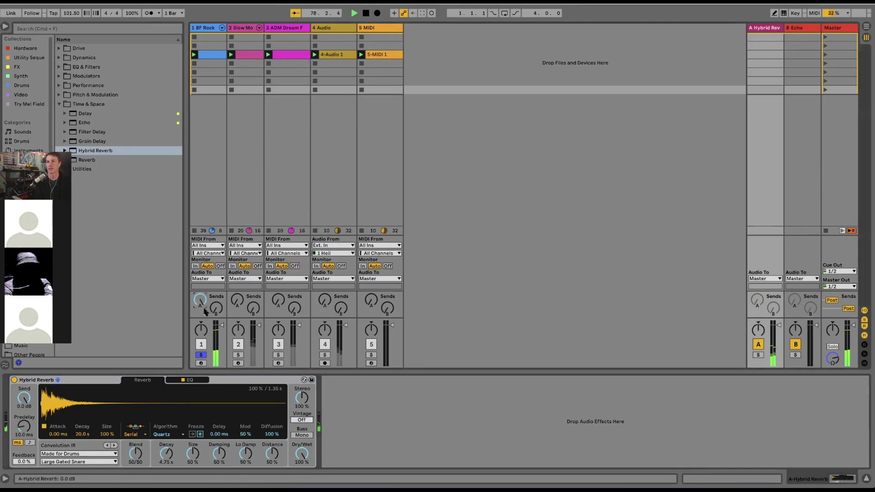
drag(303, 420, 303, 412)
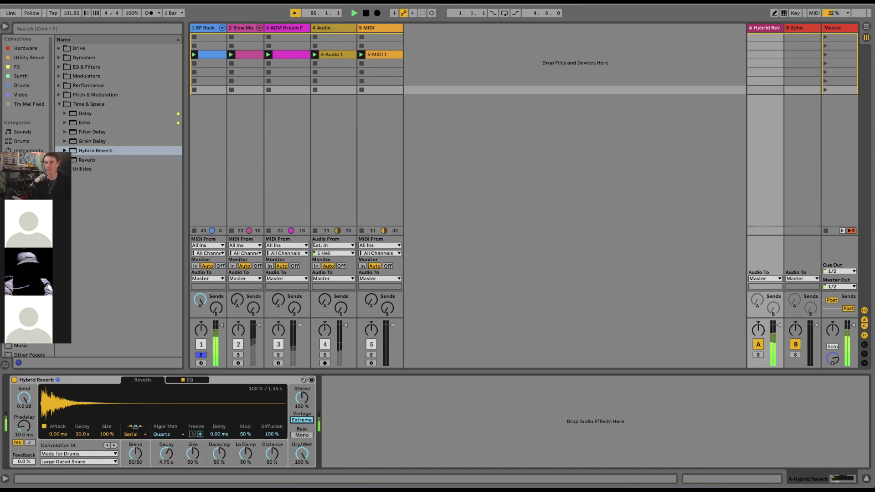
drag(301, 420, 301, 425)
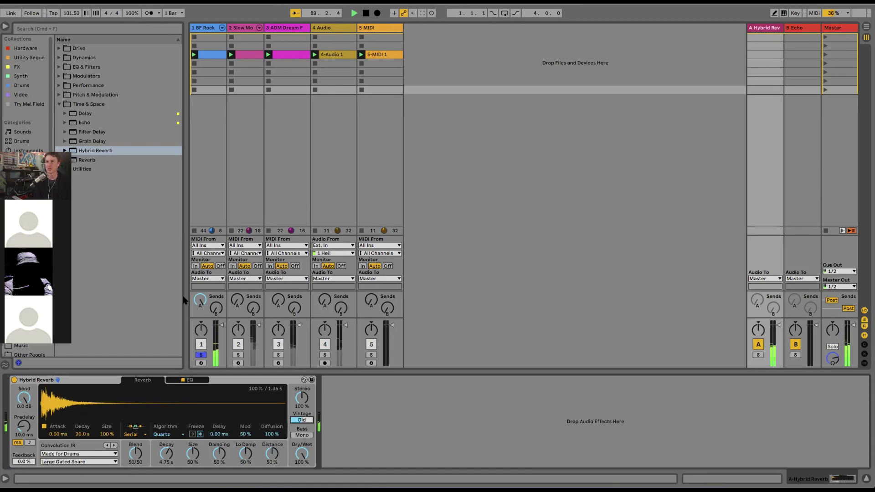
Lower the BF Rock track's send A to -15.0 dB and turn on Bass Mono in the Hybrid Reverb.
drag(203, 306, 203, 316)
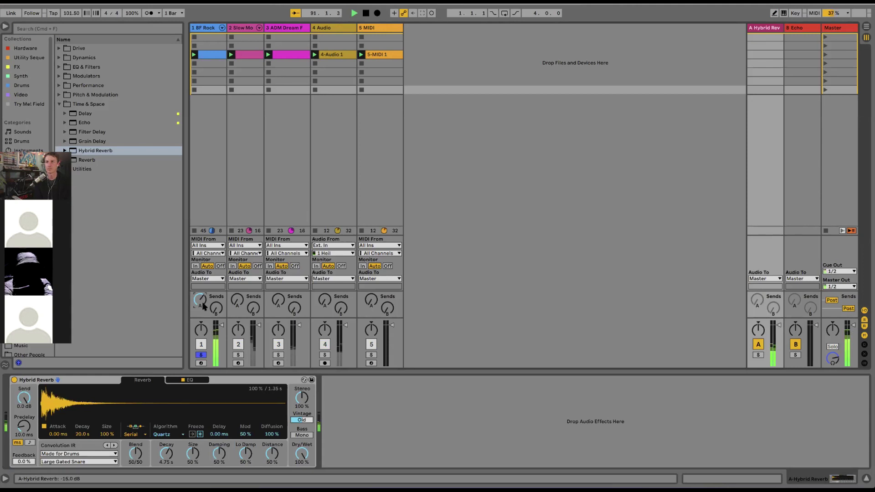
click(301, 435)
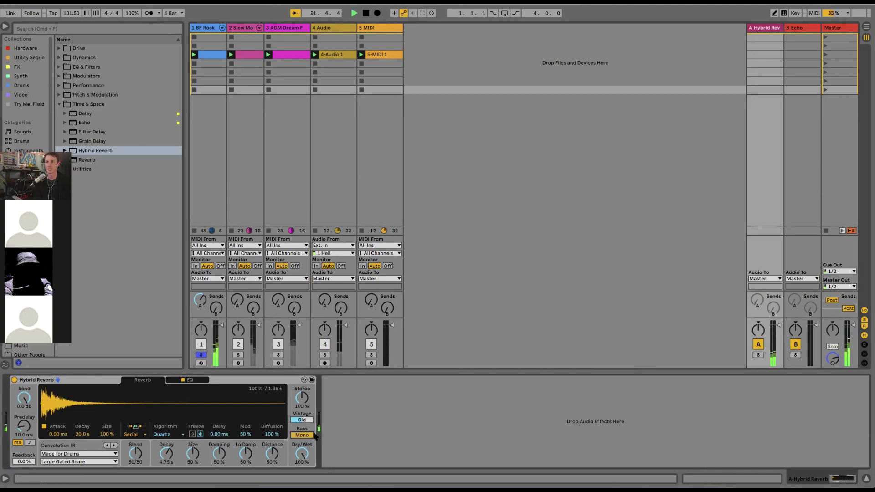
Set the Hybrid Reverb's EQ low cut to 83.9 Hz with an 18 dB slope and Pre Algo on, and its feedback to 21%.
click(201, 381)
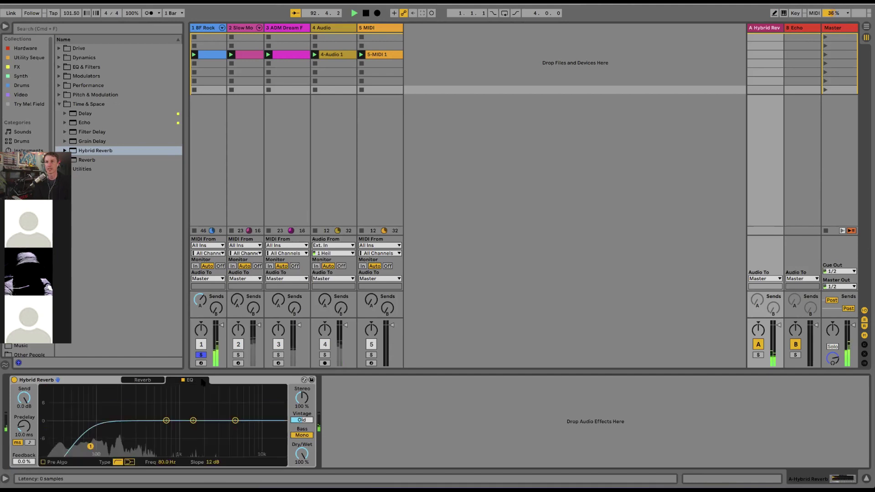
drag(90, 446, 126, 439)
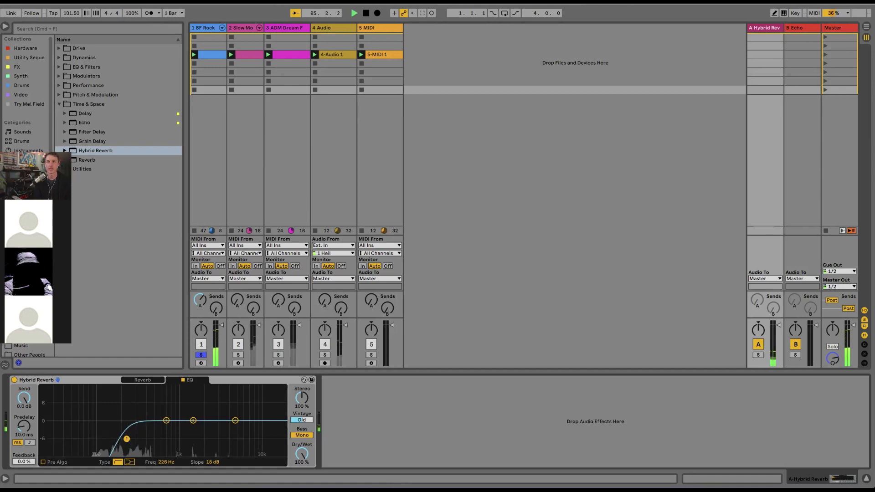
drag(126, 438, 92, 439)
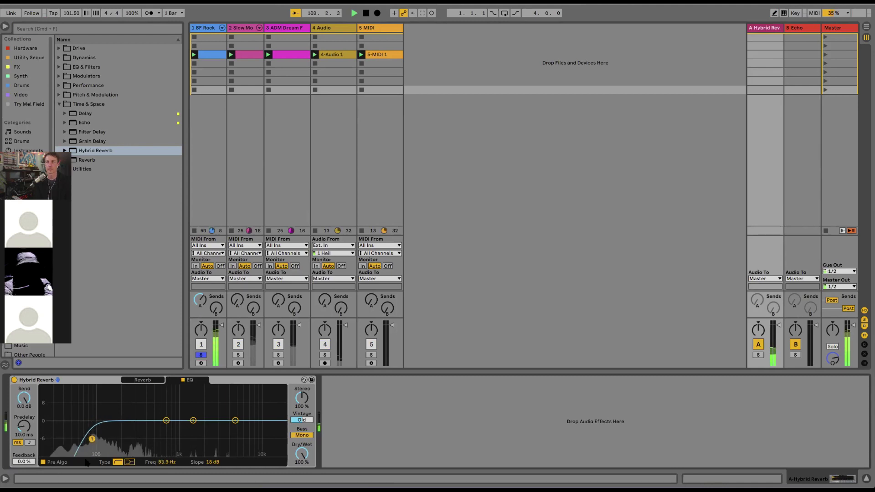
drag(24, 462, 23, 453)
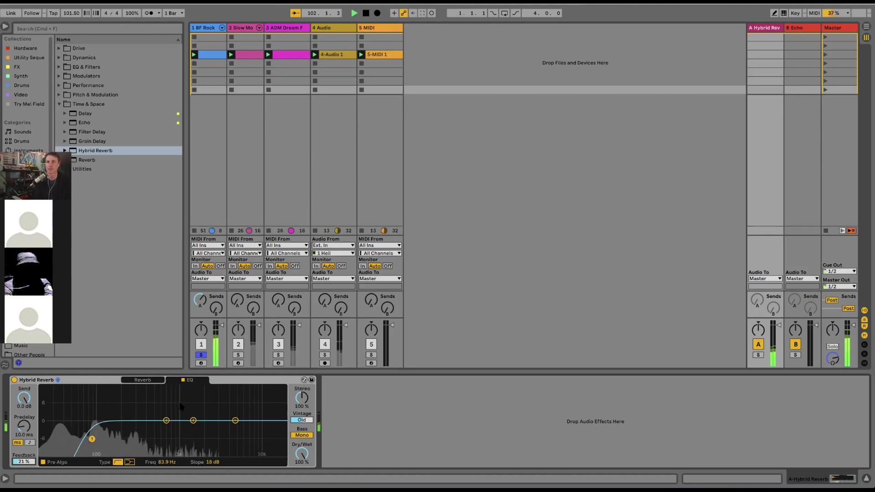
Unsolo the BF Rock track and set the Hybrid Reverb's Quartz Distance to 80%.
click(201, 355)
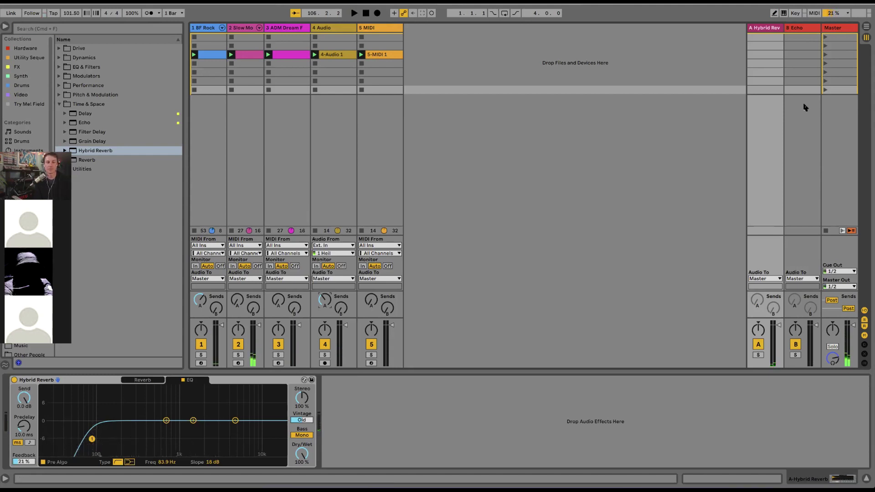
click(148, 380)
click(117, 380)
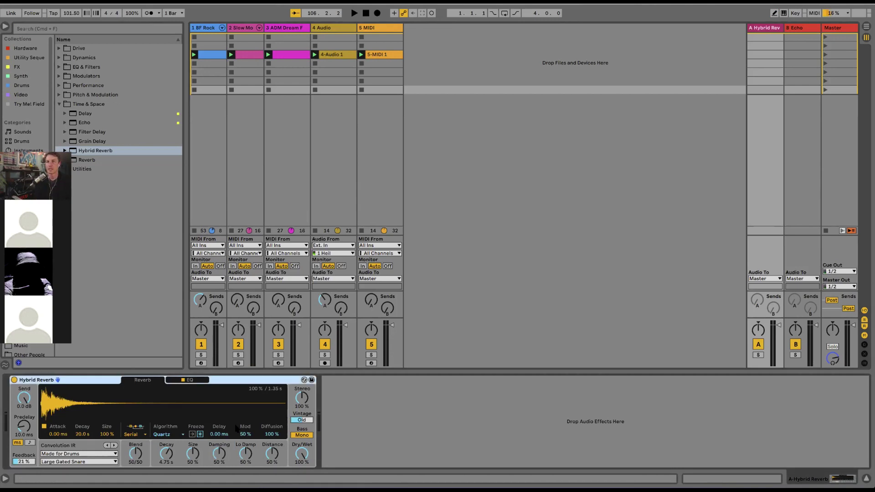
drag(273, 453, 272, 433)
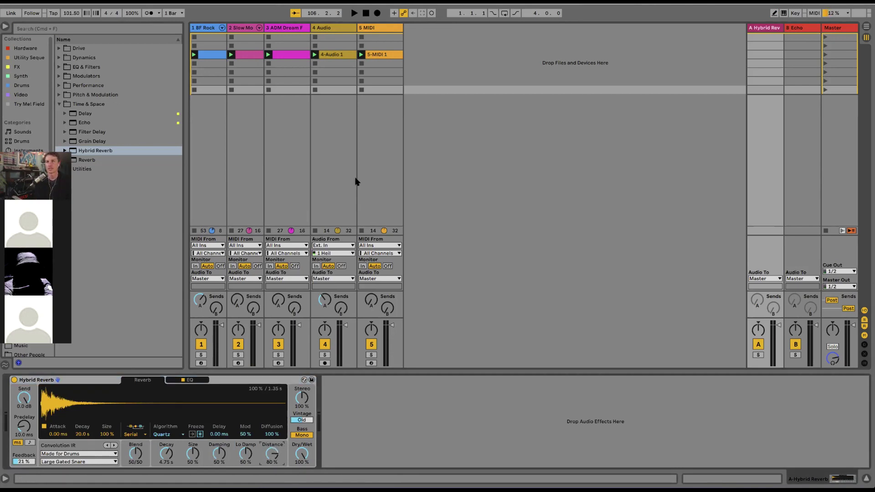
Insert Chorus-Ensemble before the Limiter on the Master track and switch it to Vibrato mode.
click(70, 93)
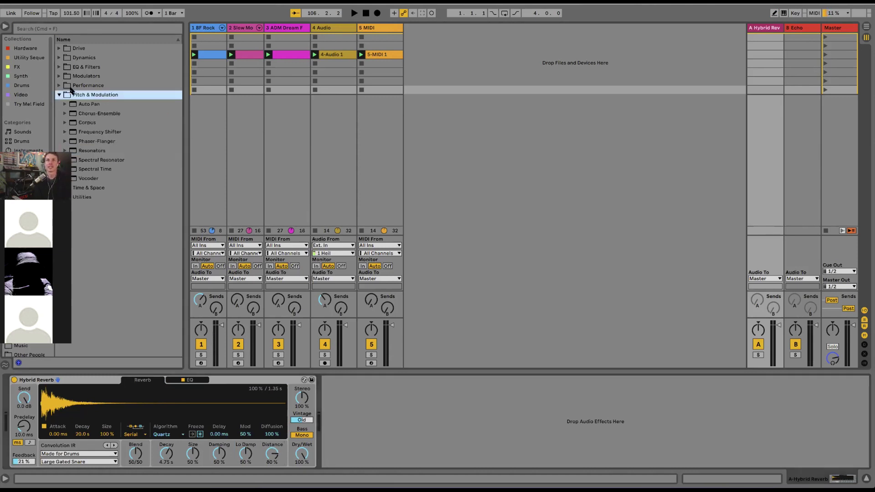
click(81, 115)
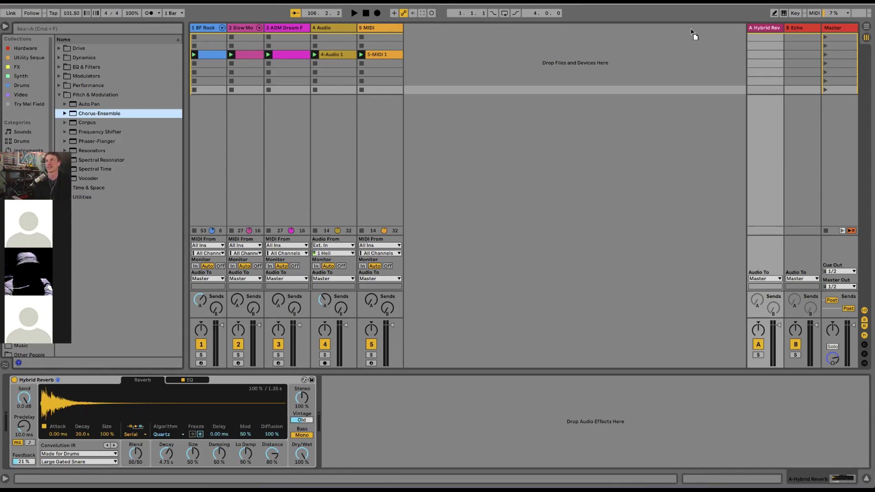
click(814, 34)
click(840, 34)
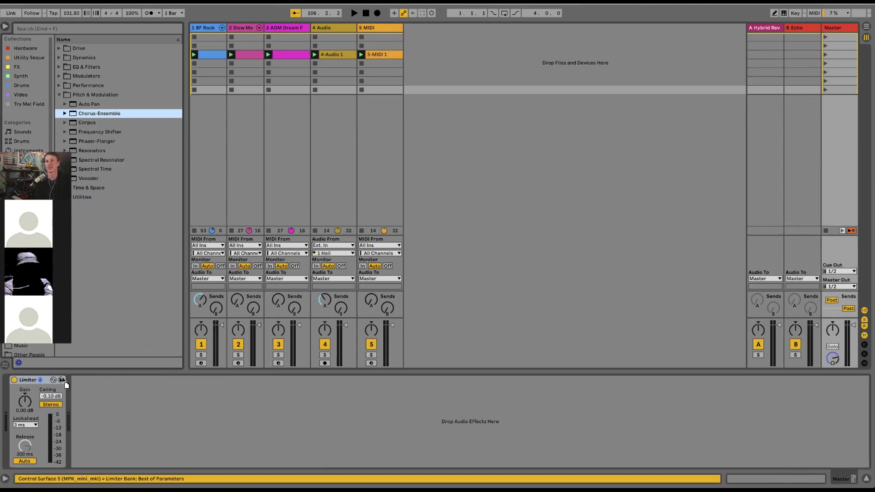
drag(64, 380, 12, 400)
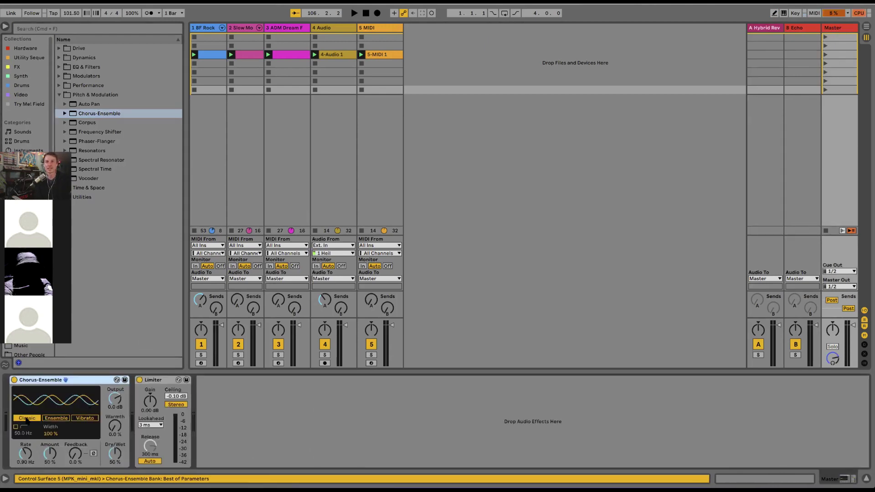
click(63, 419)
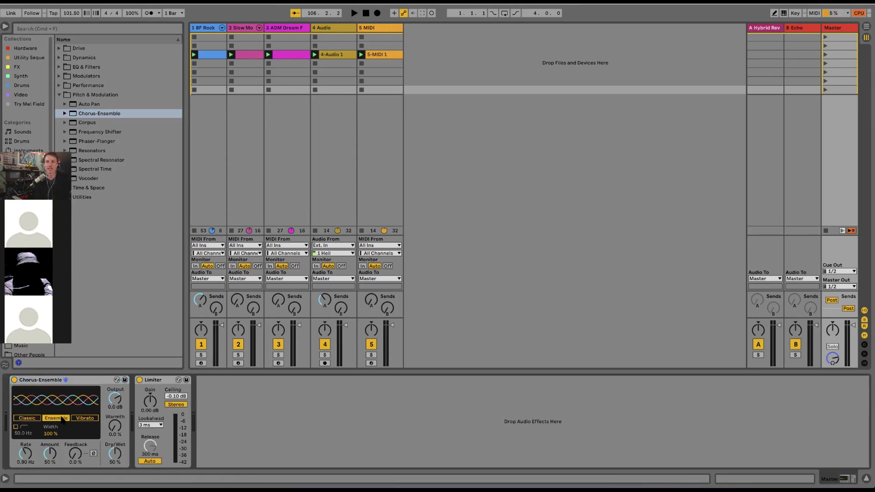
click(83, 420)
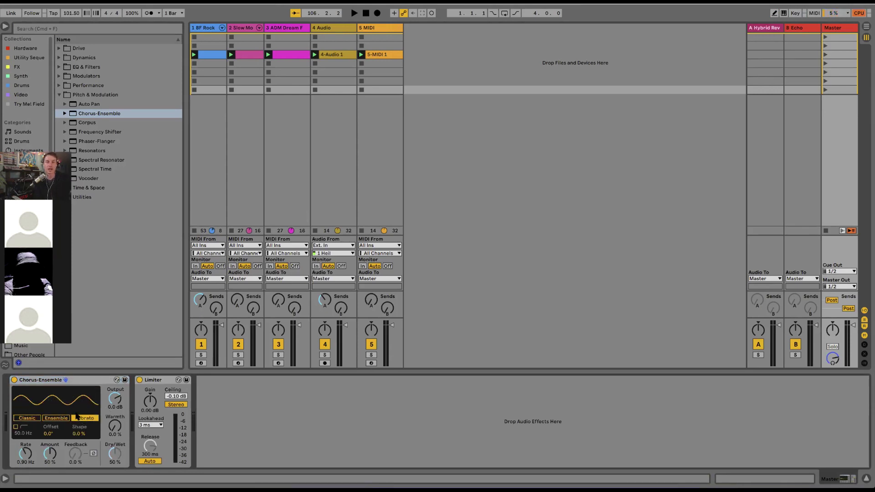
Play the song, set the Chorus-Ensemble's rate to 0.43 Hz and amount to 37%, and compare it bypassed and active.
key(space)
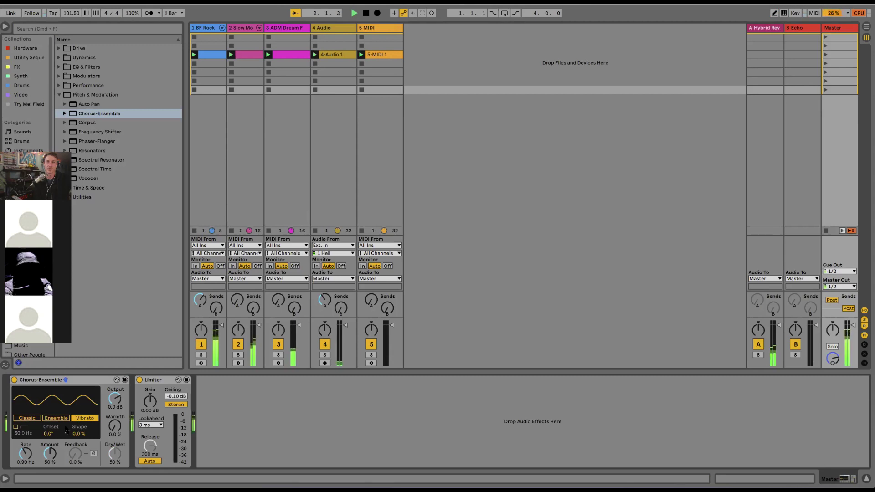
drag(25, 453, 50, 444)
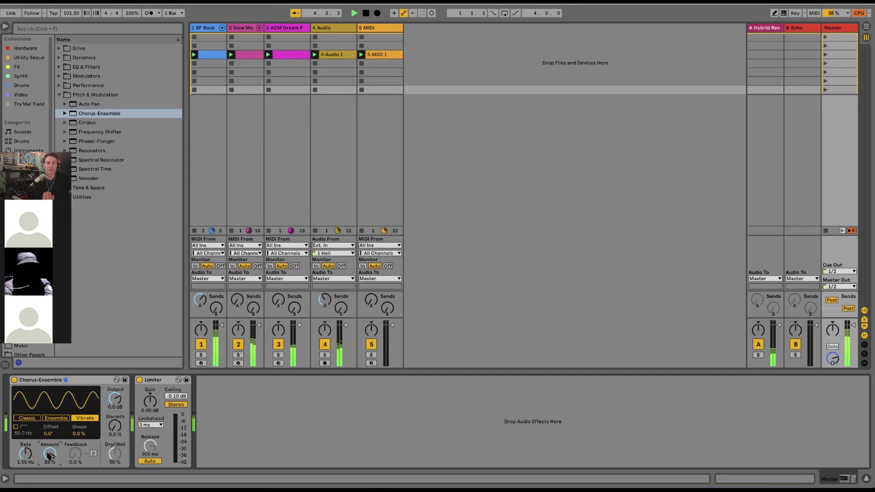
drag(48, 457, 25, 460)
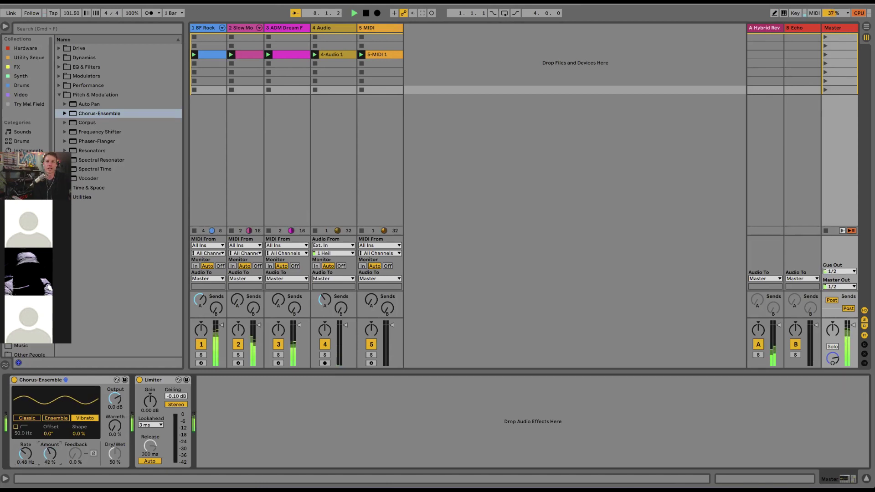
drag(49, 453, 26, 455)
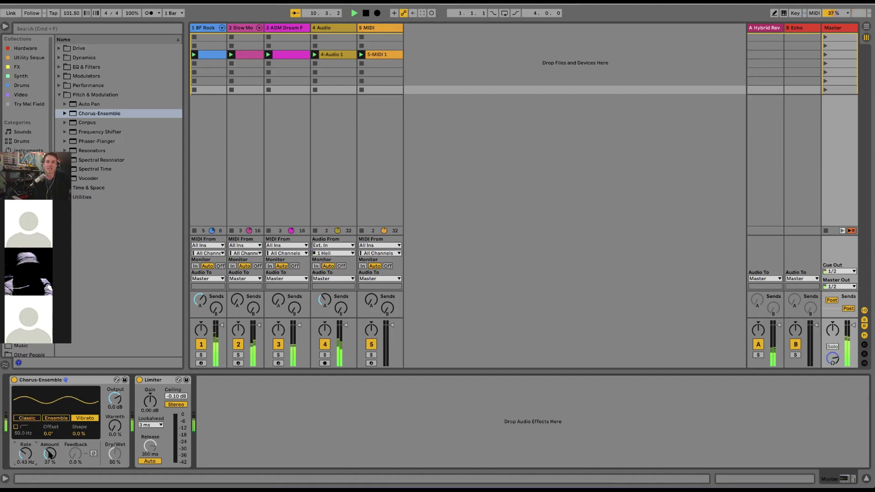
click(14, 380)
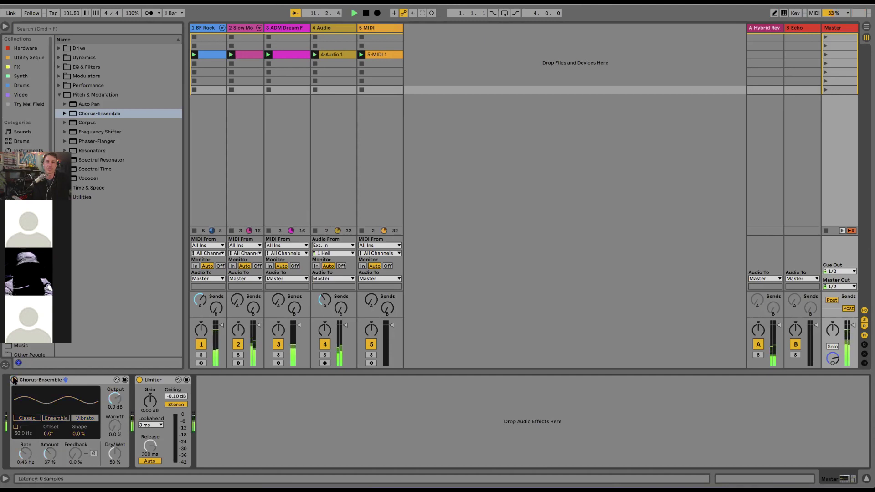
click(15, 380)
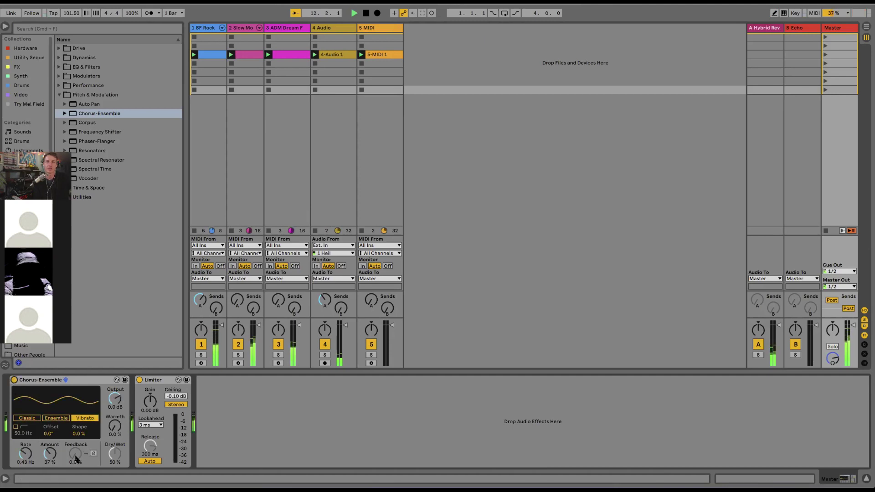
Raise the Chorus-Ensemble's Warmth to 39% and slow its rate to 0.35 Hz.
drag(117, 429, 115, 421)
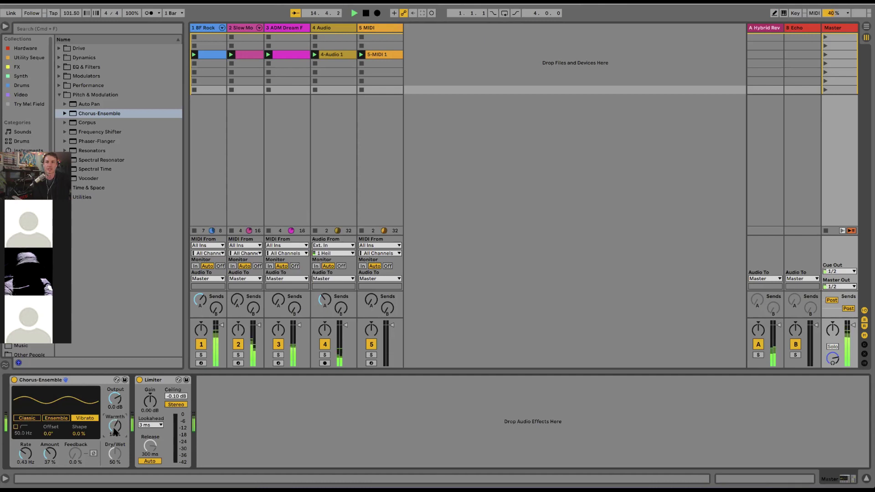
drag(115, 421, 116, 403)
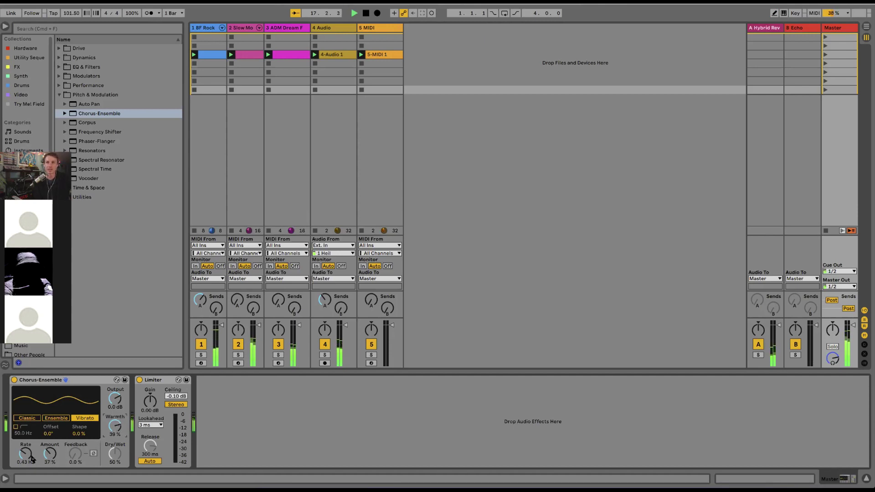
drag(32, 459, 32, 464)
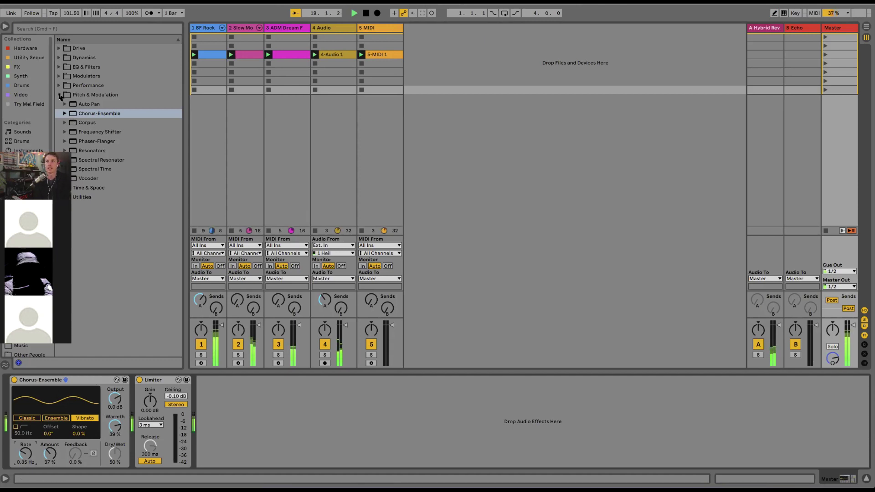
Insert an LFO after Chorus-Ensemble, map it to the chorus Rate with a 33% to 13% range, and set the LFO rate to 0.41 Hz.
click(60, 76)
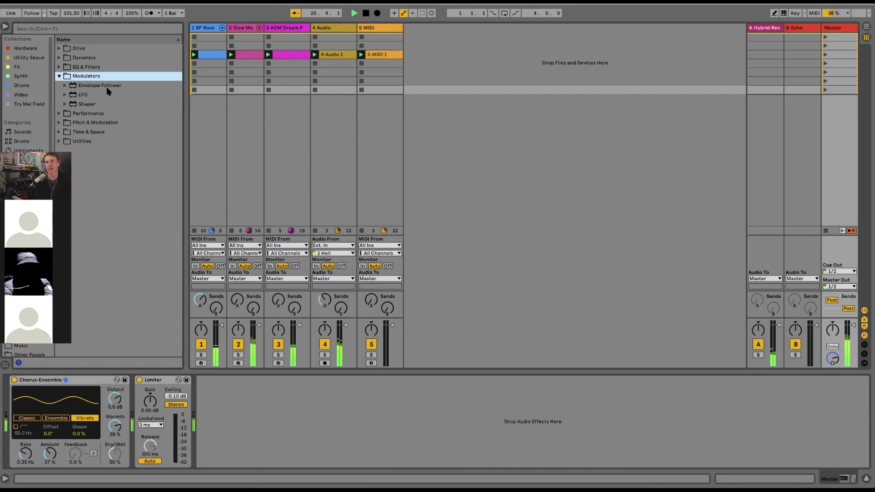
drag(84, 95, 136, 391)
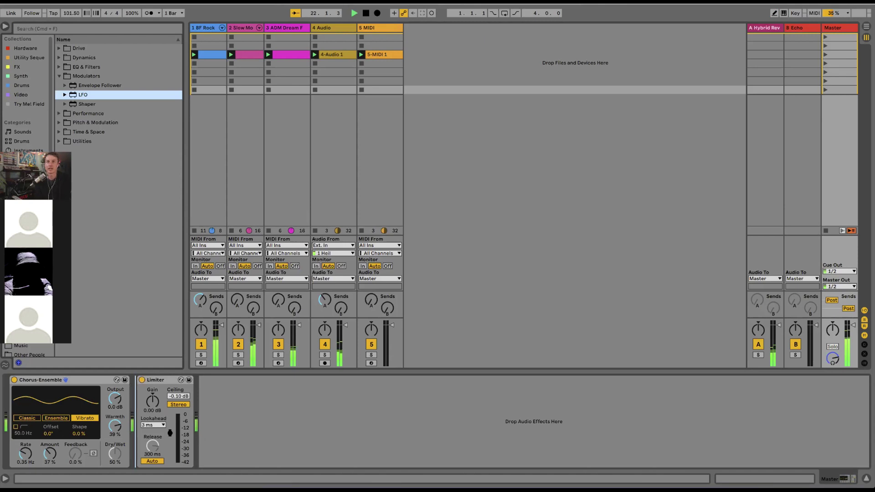
key(Return)
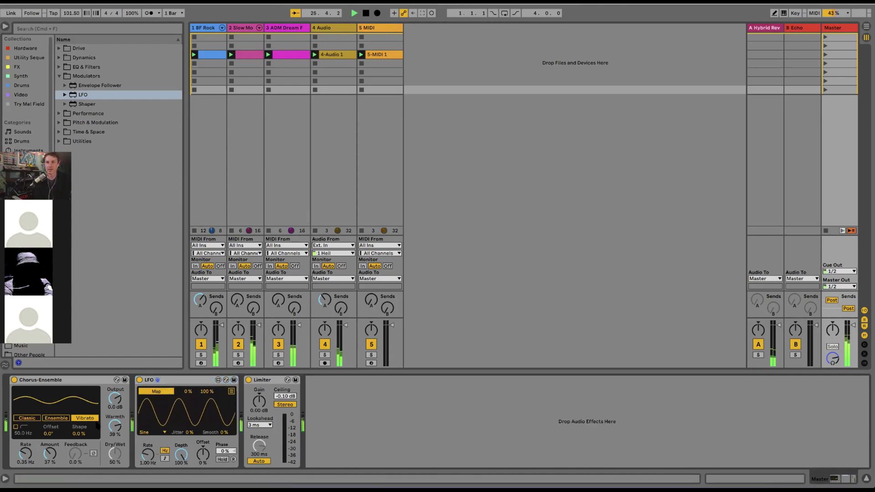
click(26, 454)
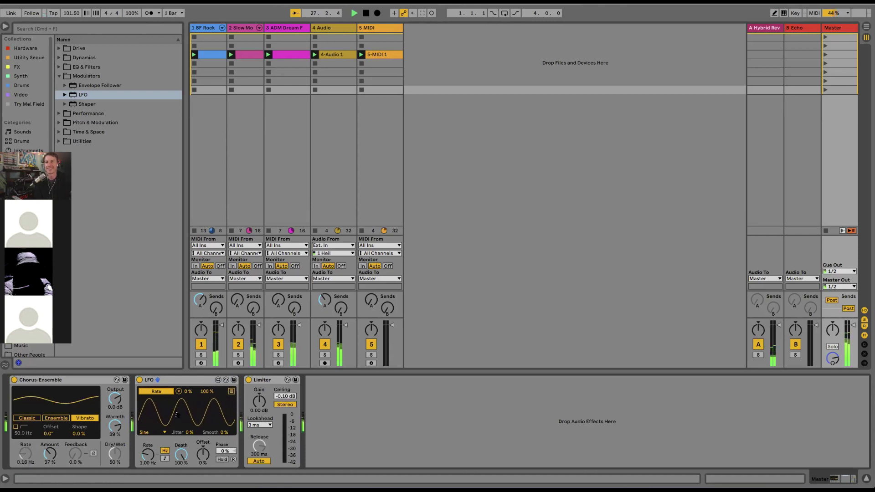
drag(147, 455, 147, 462)
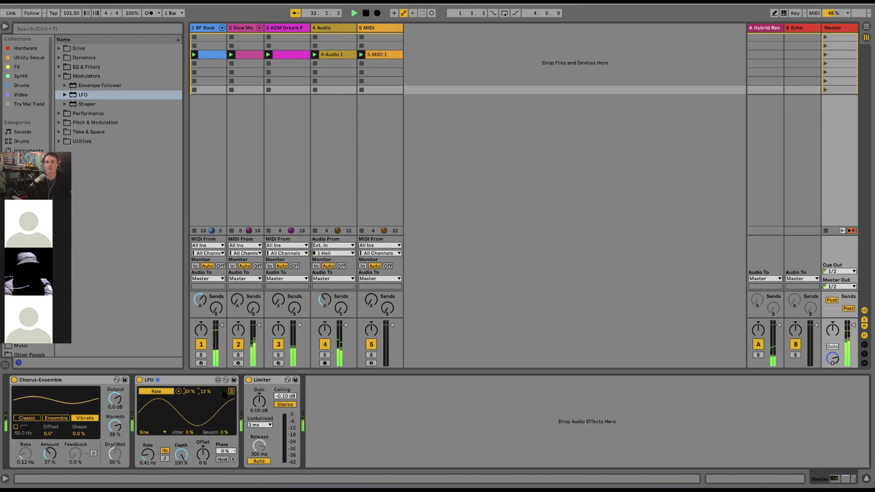
Map the LFO's second target to the Chorus-Ensemble's Amount with a range of 10% to 30%.
click(231, 391)
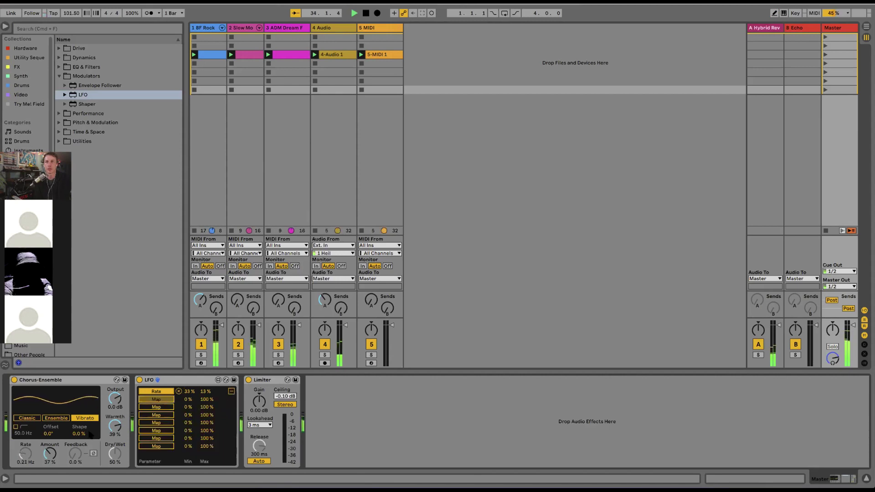
click(50, 453)
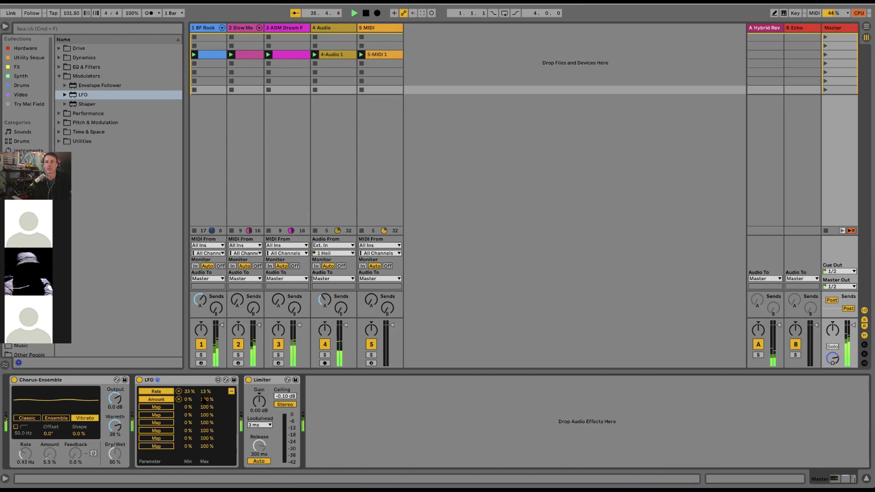
drag(206, 399, 188, 394)
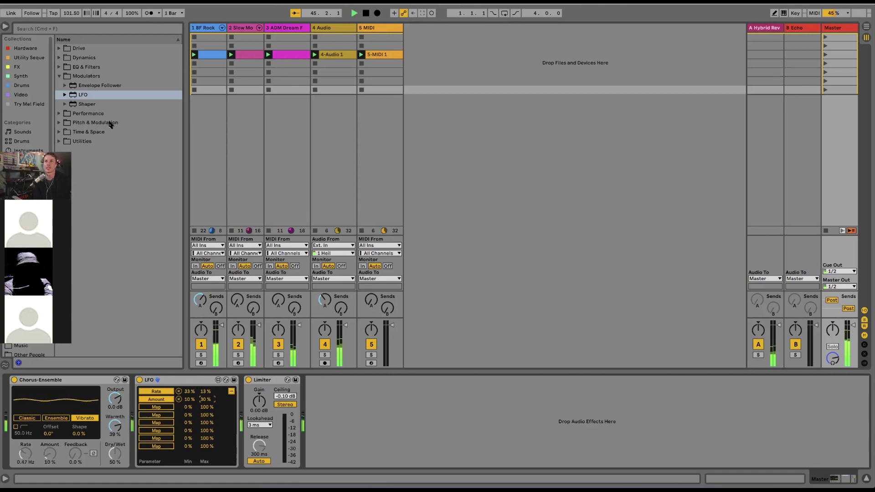
Insert Redux between the LFO and the Limiter on the Master track and lower its Dry/Wet to about 45%.
click(58, 77)
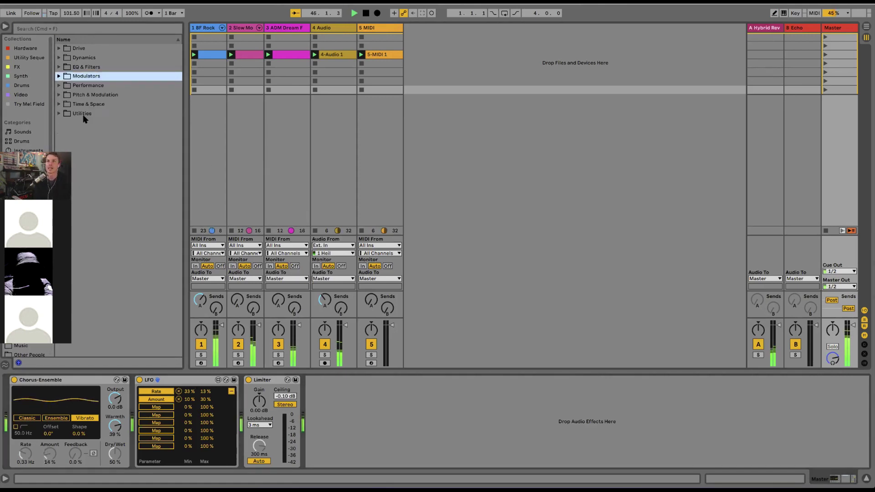
click(59, 49)
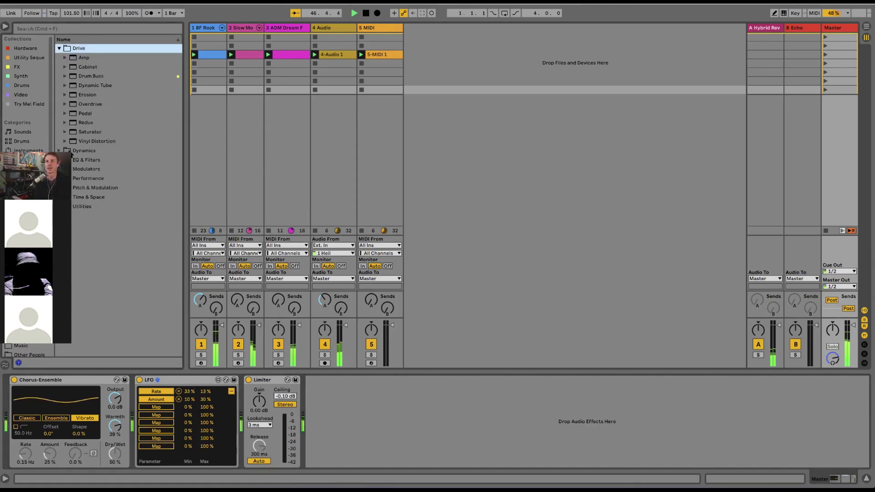
click(78, 124)
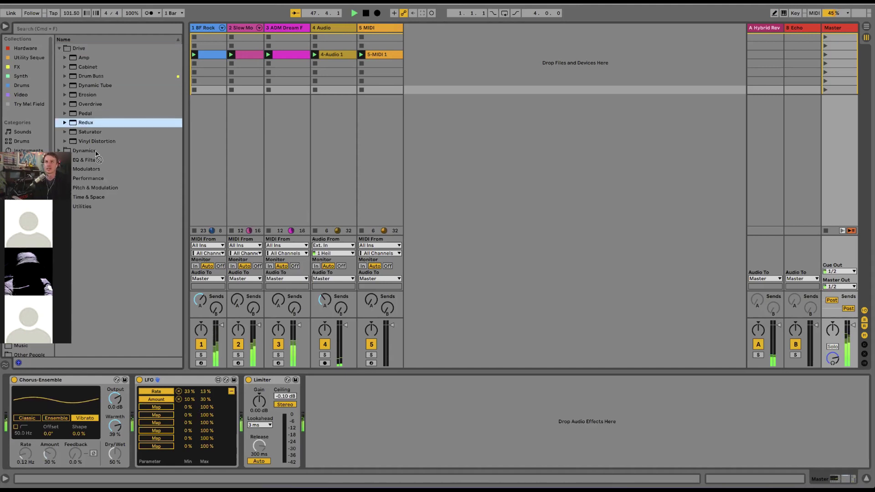
mouse_move(236, 372)
mouse_down()
mouse_move(246, 394)
mouse_move(358, 441)
mouse_up()
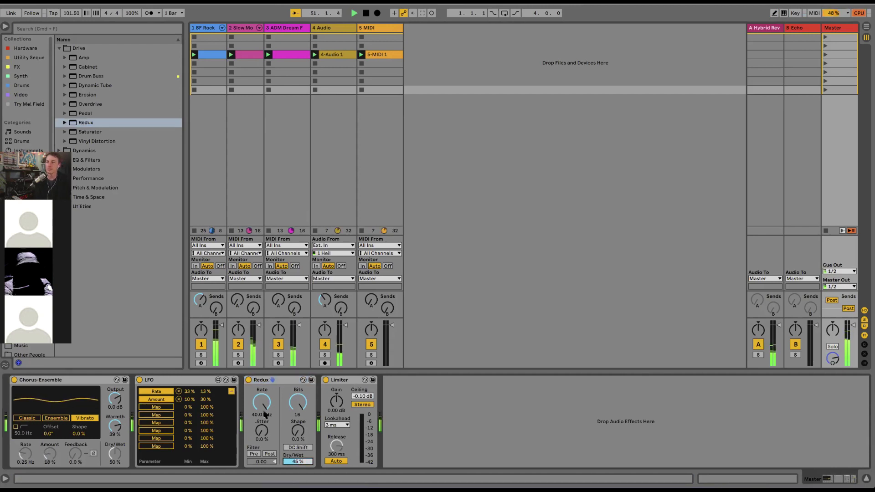
Set Redux to a 28.0 kHz rate, 12 bits, 3.6% jitter, 33% shape and 100% Dry/Wet.
drag(262, 402, 262, 414)
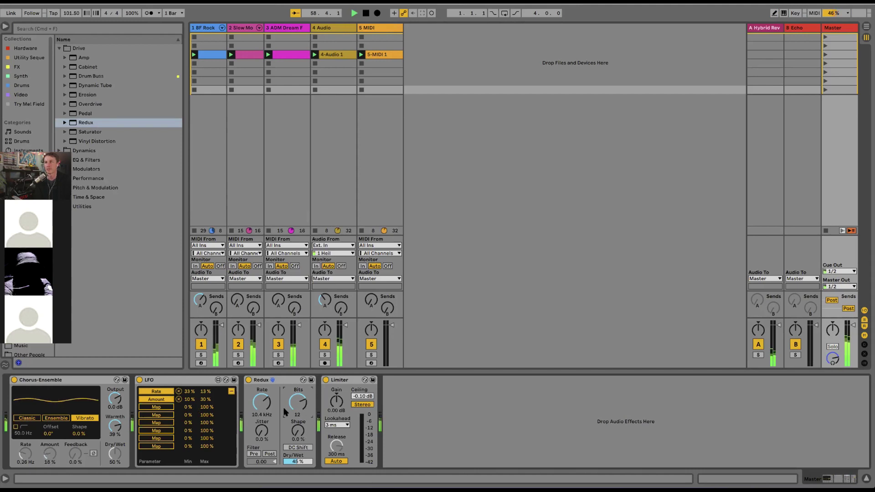
drag(262, 402, 262, 386)
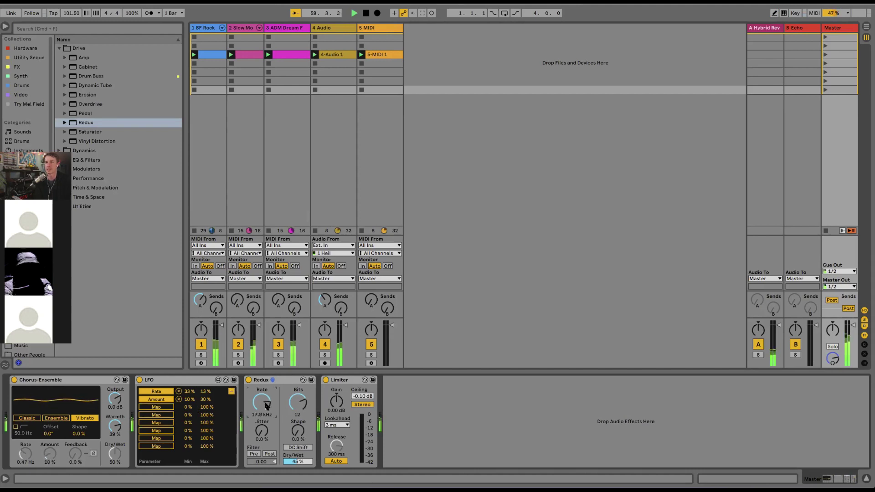
drag(262, 431, 298, 422)
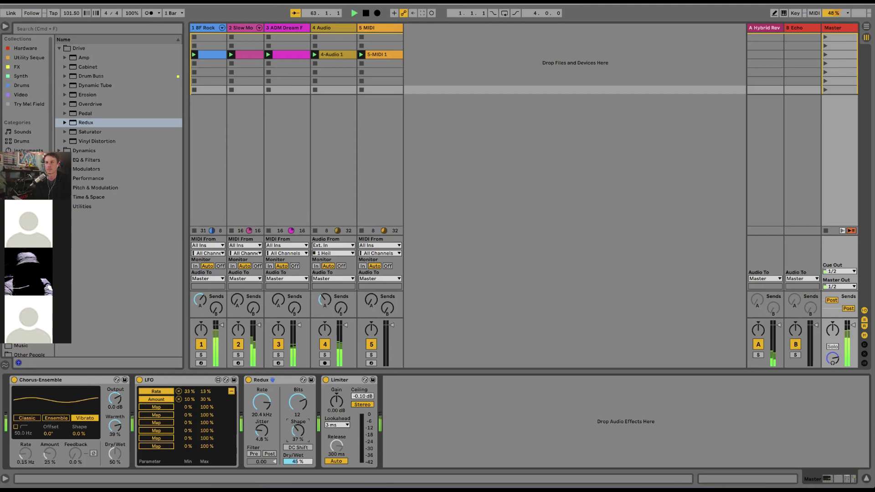
drag(299, 430, 262, 395)
drag(261, 430, 299, 434)
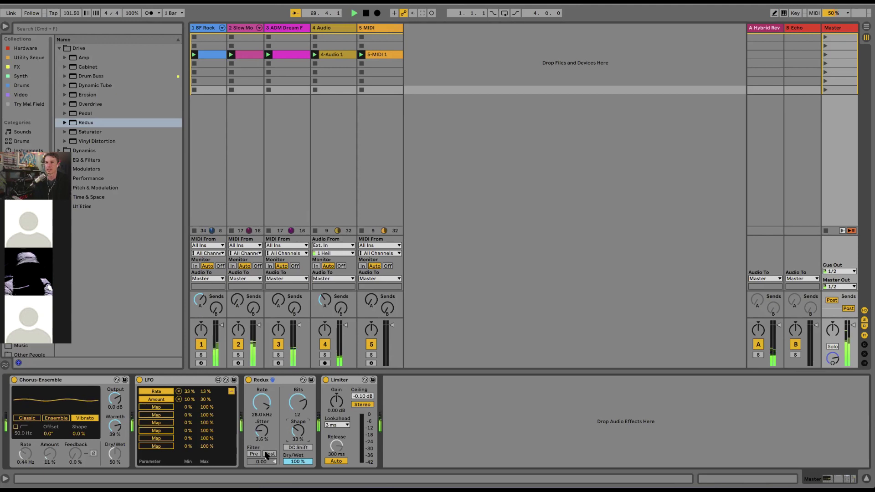
Turn on Redux's Post filter, compare it with the Pre filter, set the filter to -0.56, and select the Redux device.
click(269, 454)
mouse_move(262, 462)
mouse_down()
mouse_move(262, 474)
mouse_move(261, 465)
mouse_up()
click(270, 454)
click(253, 454)
click(270, 454)
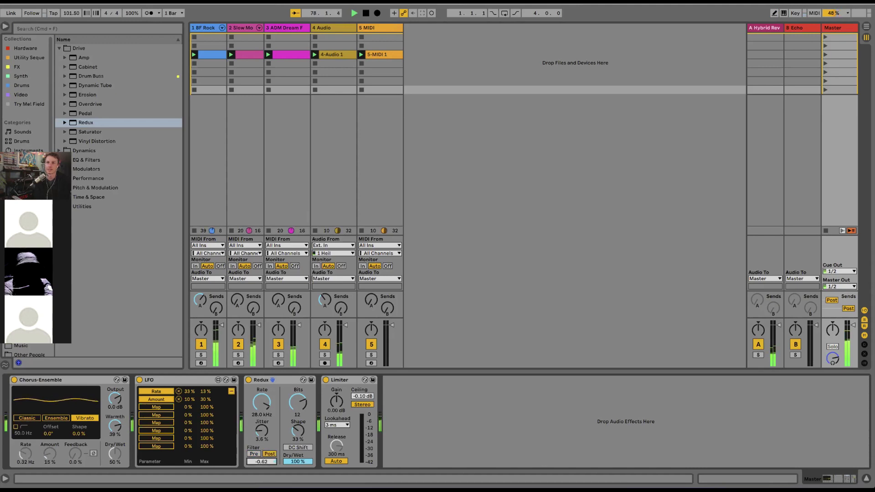
drag(266, 461, 266, 458)
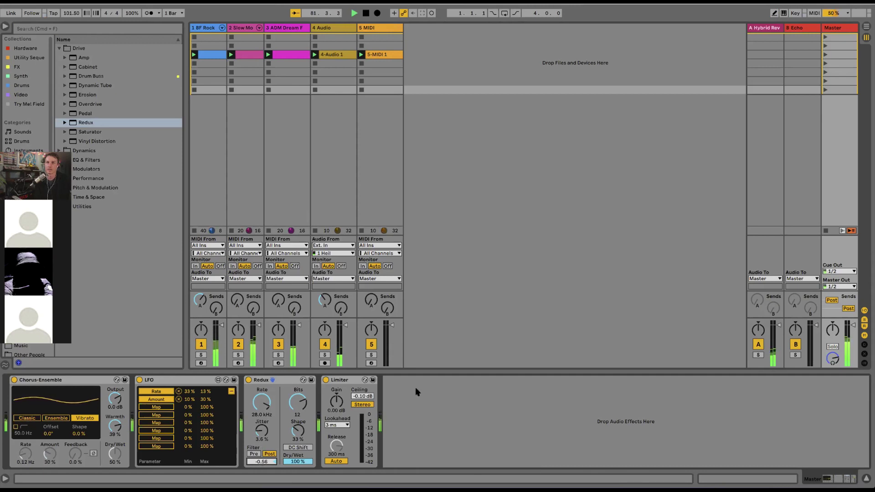
click(441, 410)
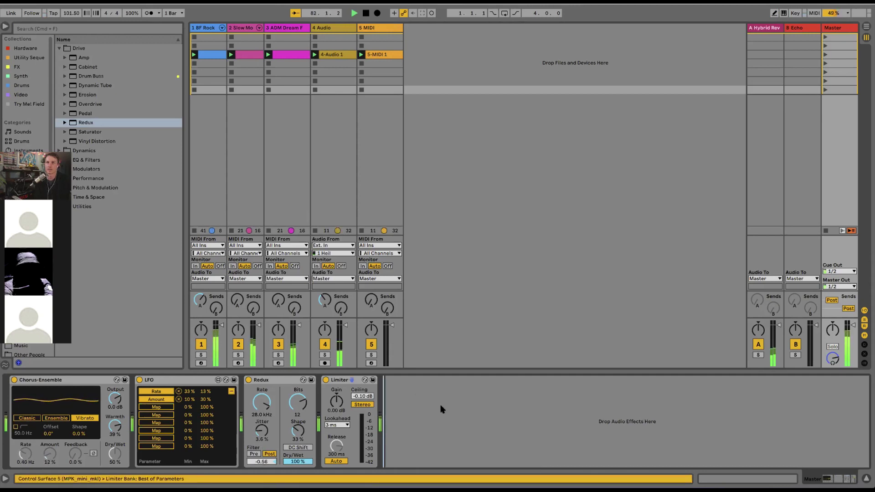
click(267, 380)
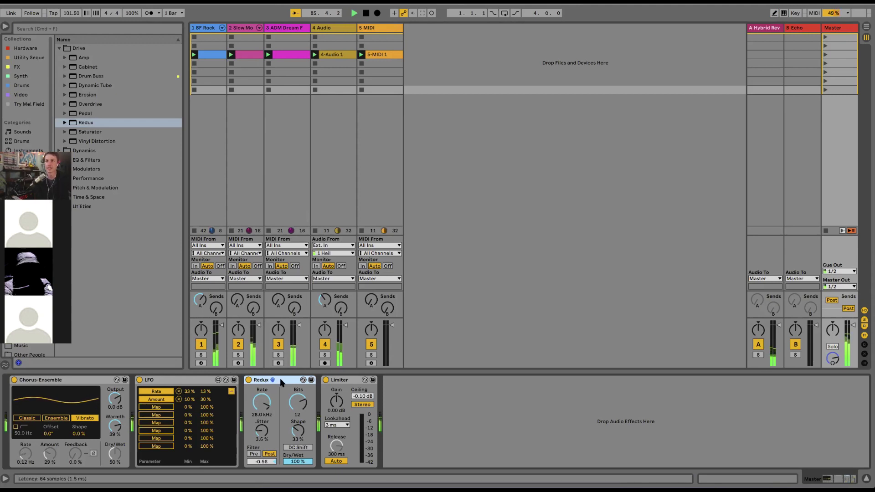
Group the Master track's Chorus-Ensemble, LFO and Redux into an Audio Effect Rack, and bypass and re-enable it for comparison.
click(89, 382)
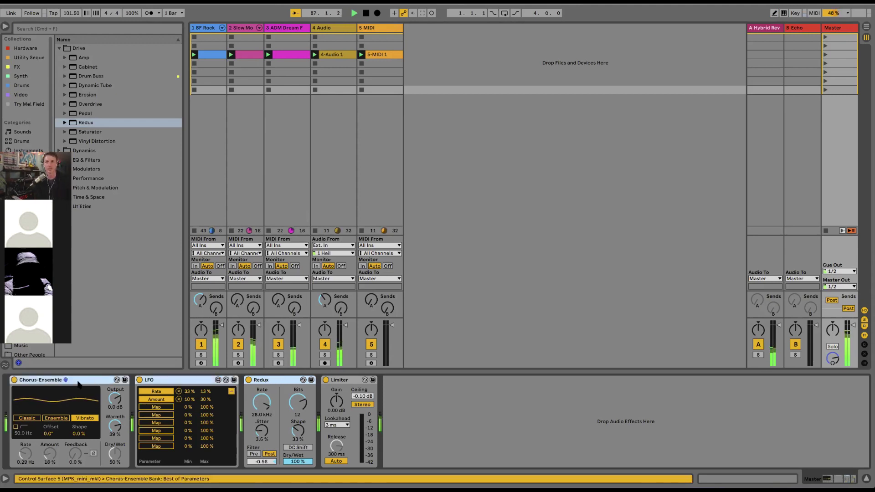
key(super+g)
click(15, 381)
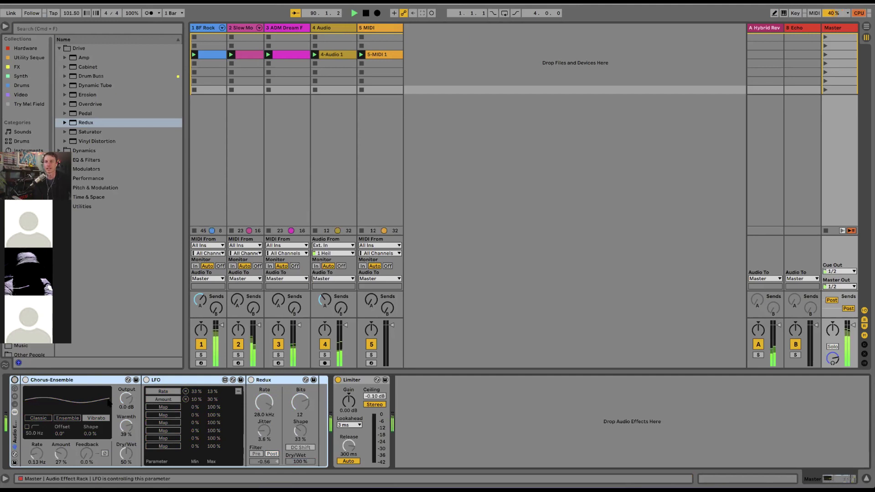
click(15, 380)
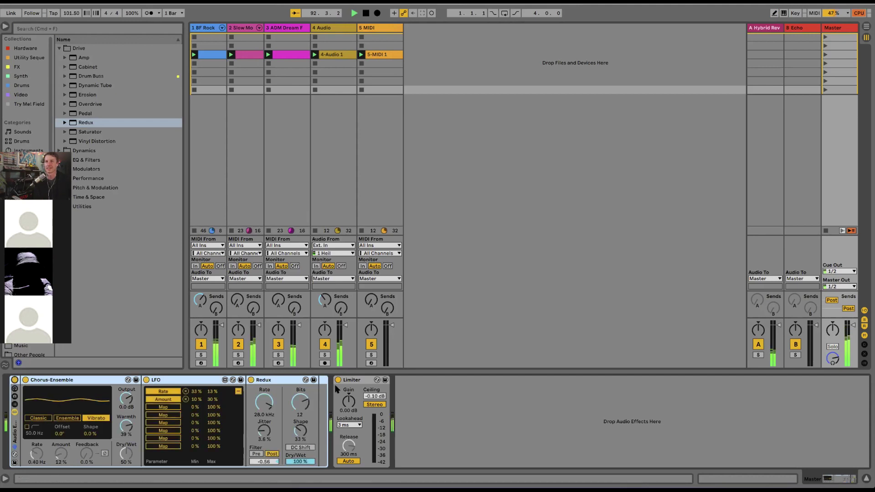
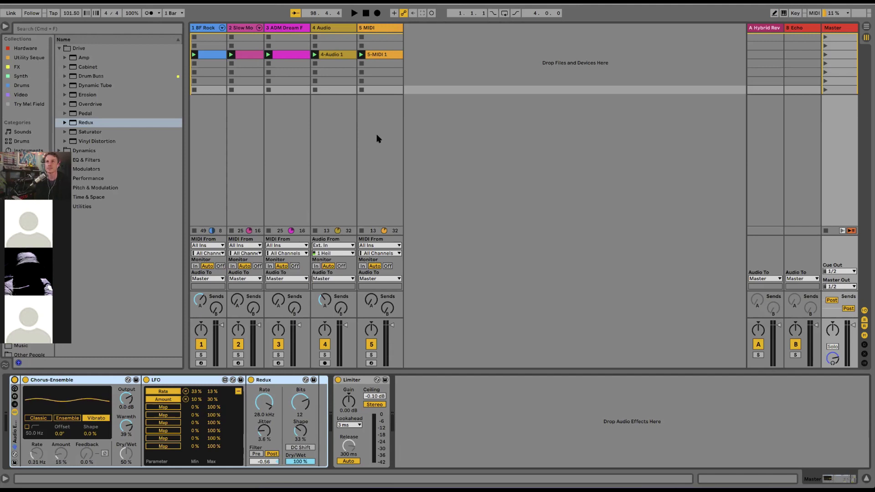
Collapse the Drive folder, open the BF Rock drum clip, and move the K7D window clear of the note editor.
click(59, 49)
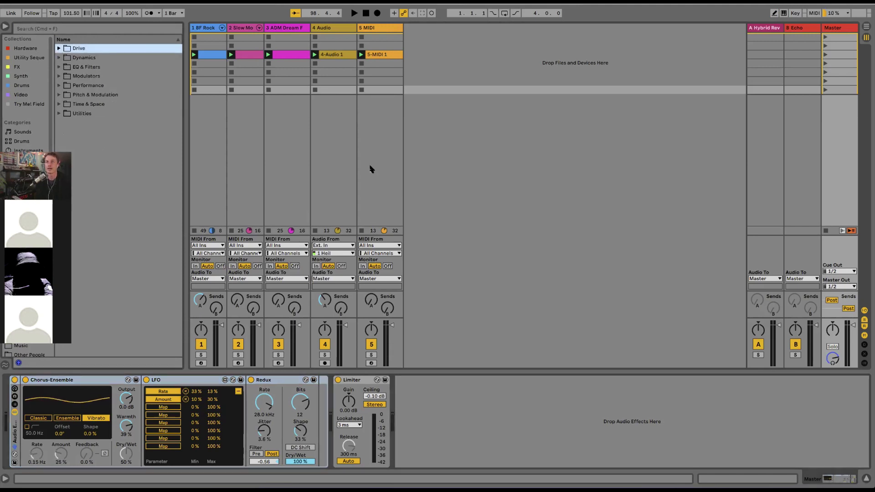
click(201, 28)
click(206, 55)
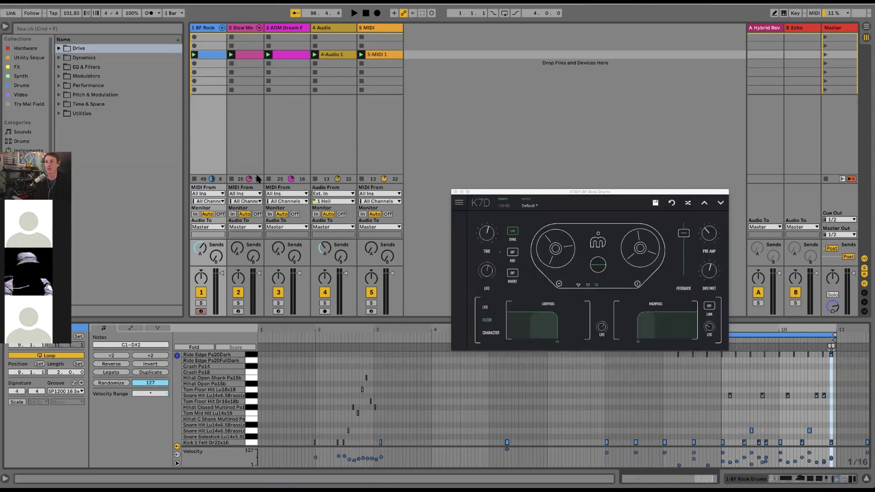
click(615, 195)
drag(614, 193, 601, 113)
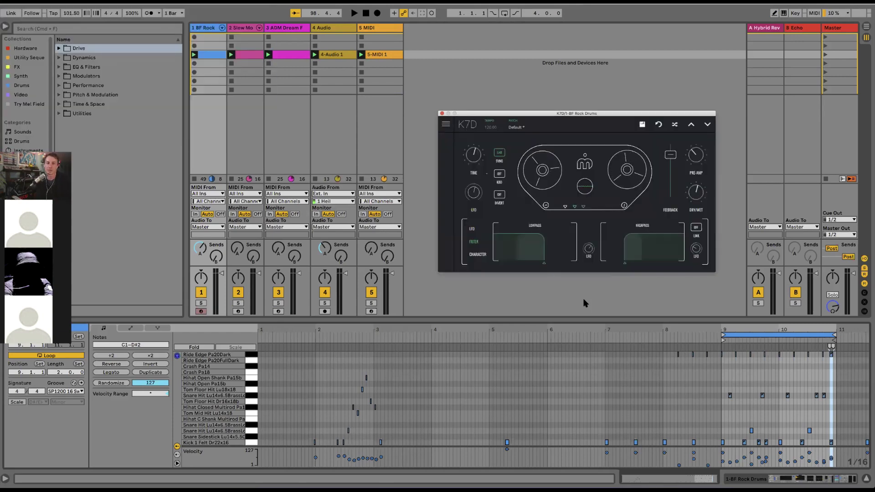
View the Slow Motion Voices clip, open the ADM Dream Forever Pad clip, and enlarge its note editor and expression lanes.
click(240, 54)
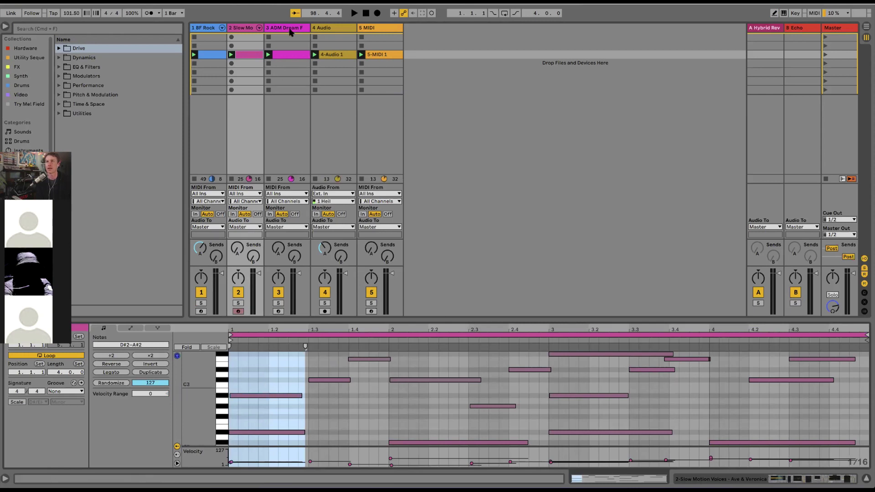
click(290, 29)
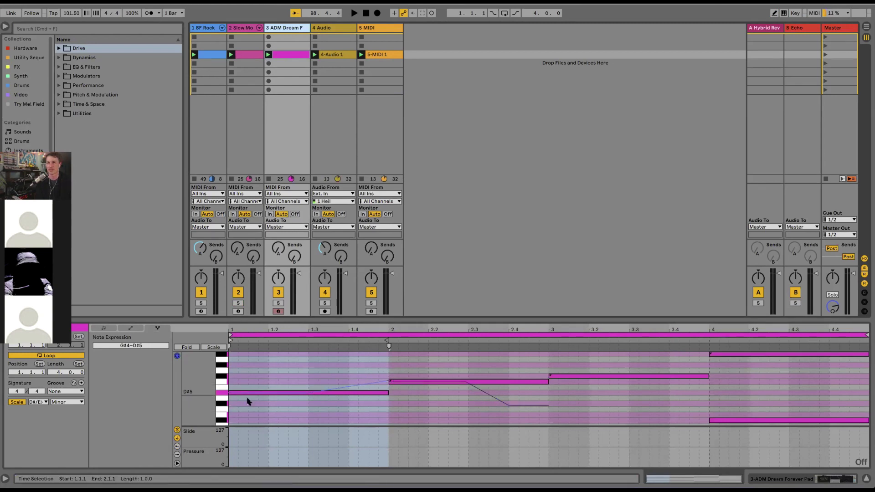
drag(252, 321, 251, 234)
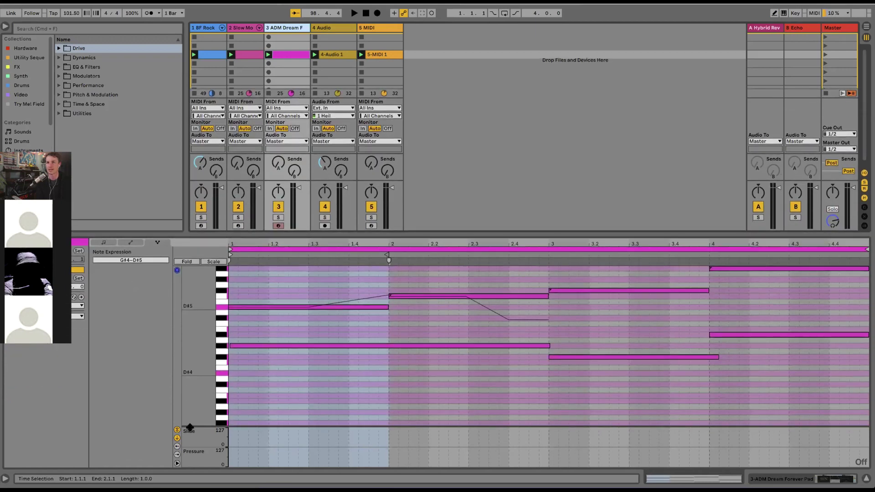
mouse_move(189, 426)
mouse_down()
mouse_move(189, 388)
mouse_move(189, 417)
mouse_up()
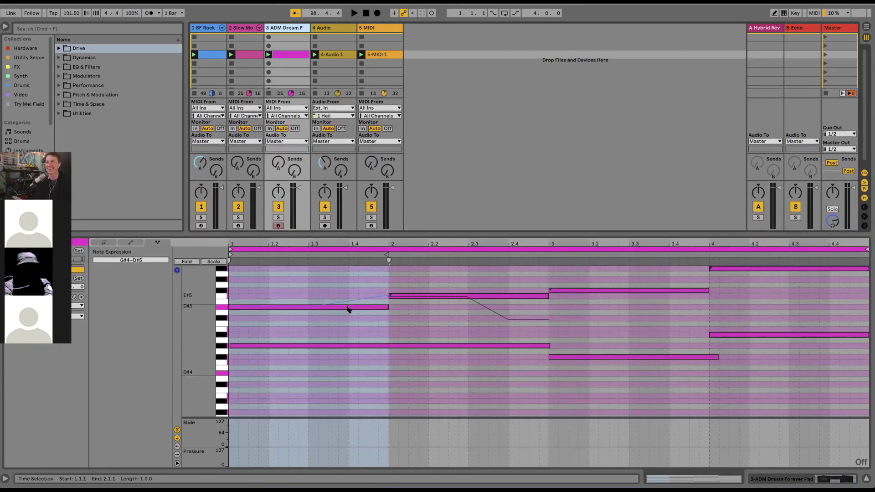
Reopen the ADM Dream Forever Pad clip's notes, select its four upper melody notes, and save the Set.
click(291, 30)
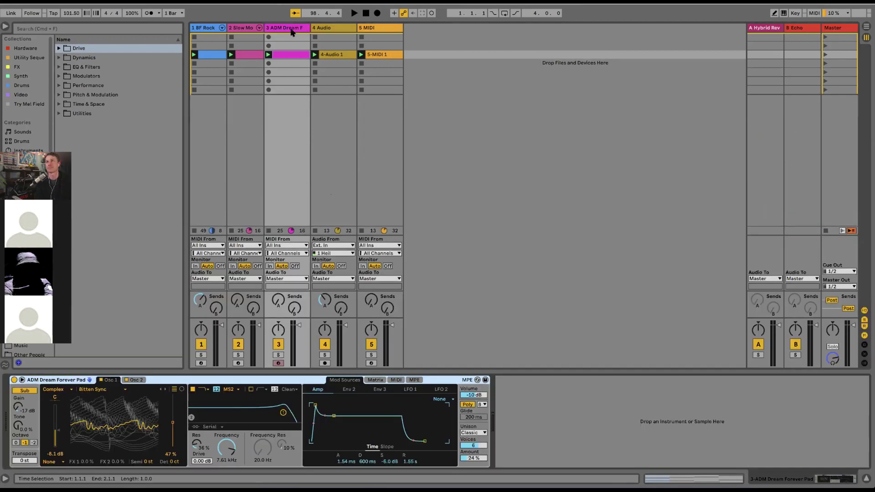
click(290, 56)
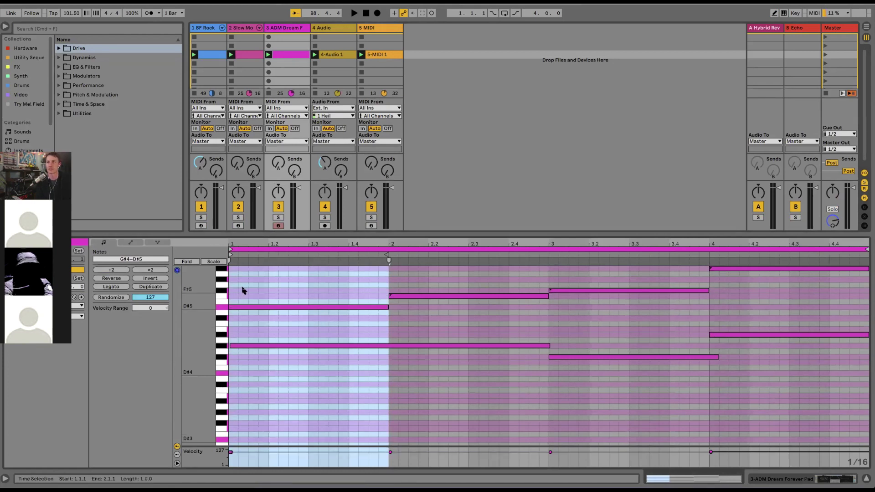
drag(266, 276, 795, 310)
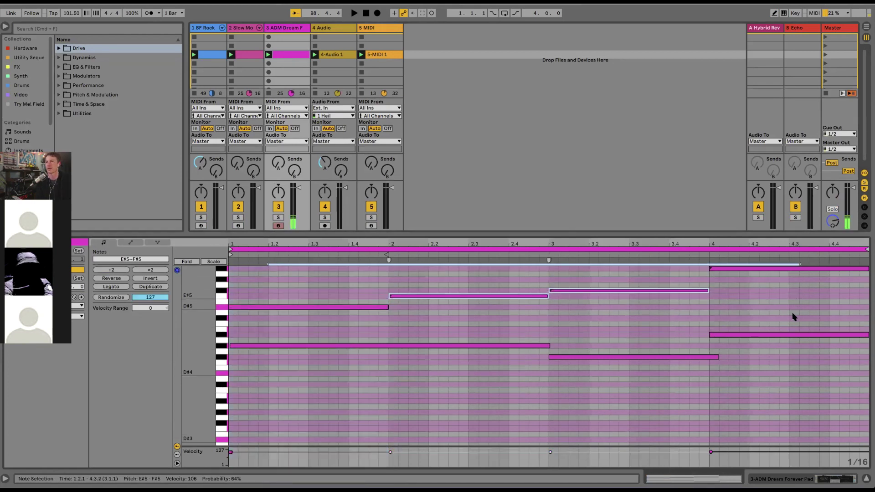
shift+click(309, 307)
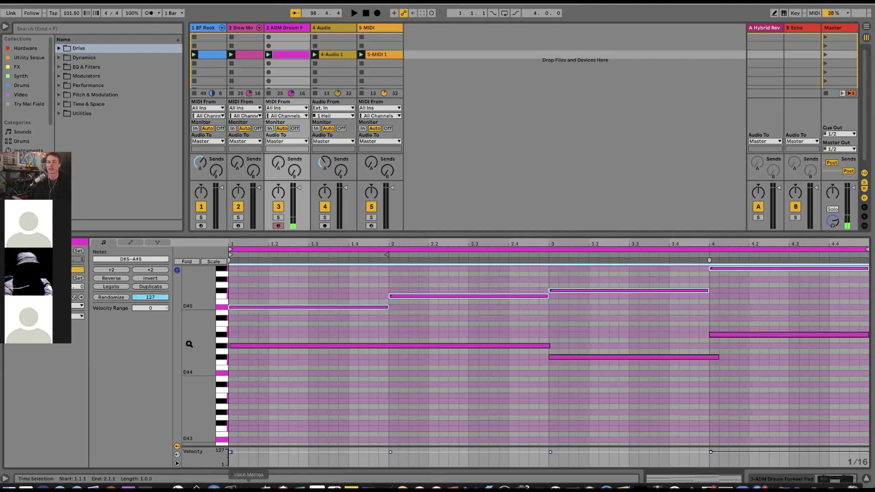
key(super+s)
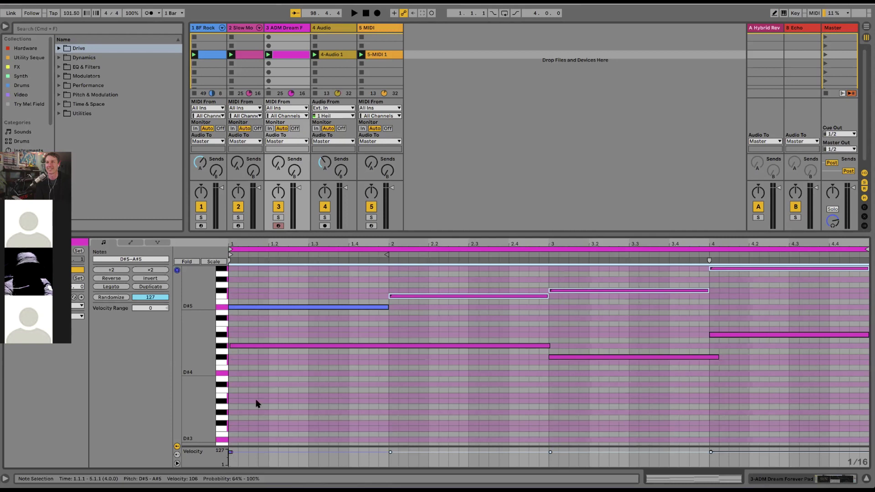
Show the pad clip's Note Expression, play the song with track 3 soloed, and open the options for the first melody note.
click(157, 242)
key(space)
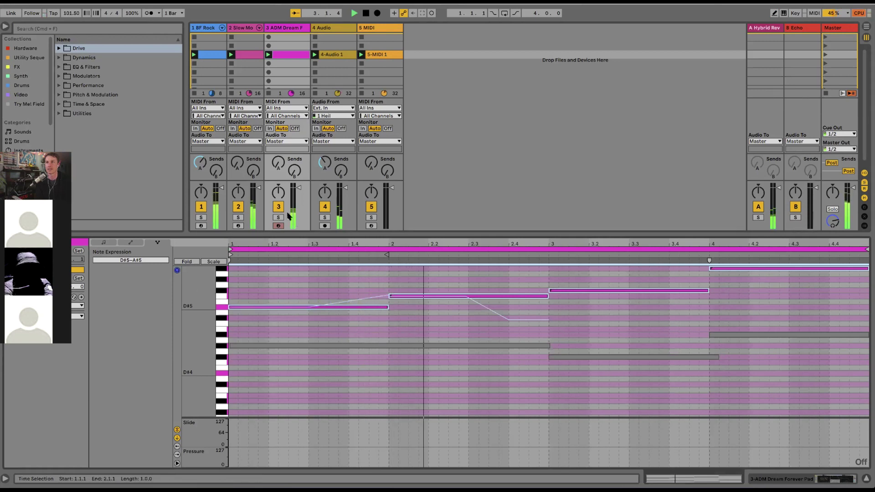
click(278, 217)
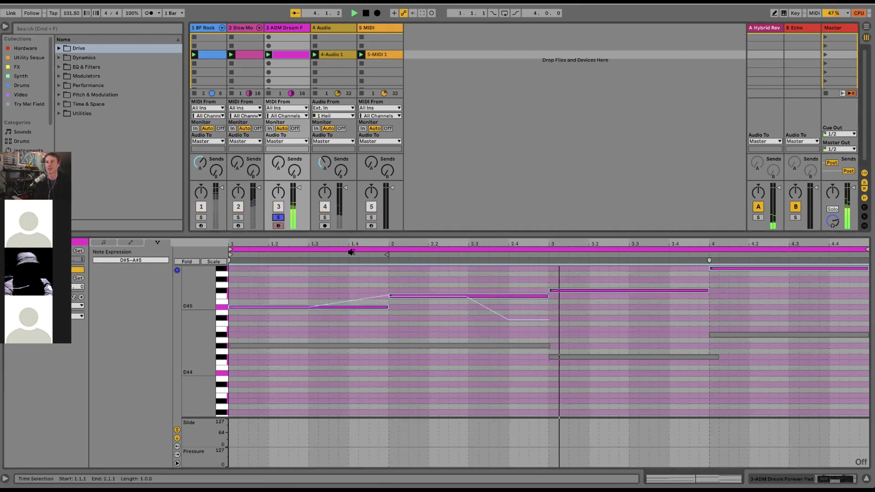
click(334, 306)
right_click(337, 305)
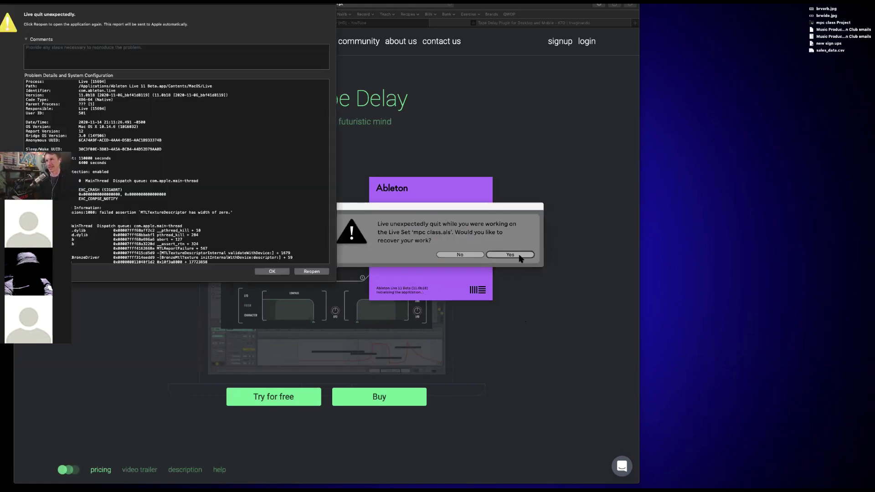
Recover the Live Set "mpc class.als" after the crash and dismiss the system crash report.
click(517, 254)
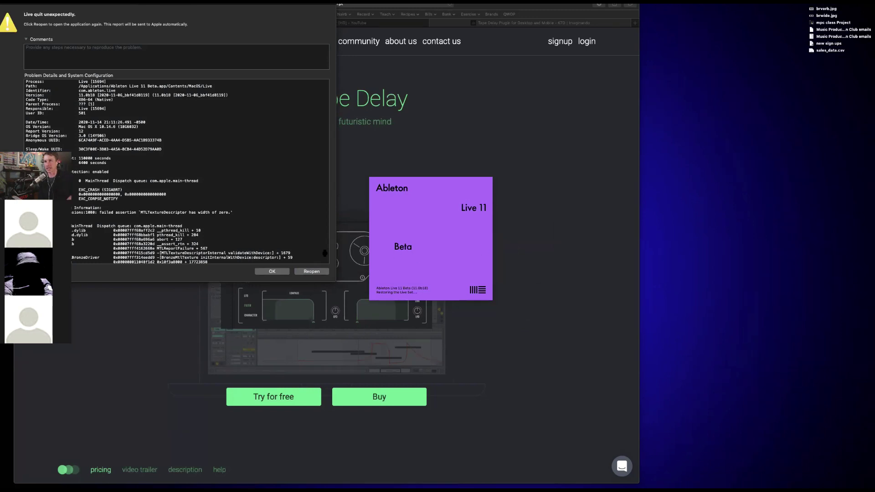
click(278, 272)
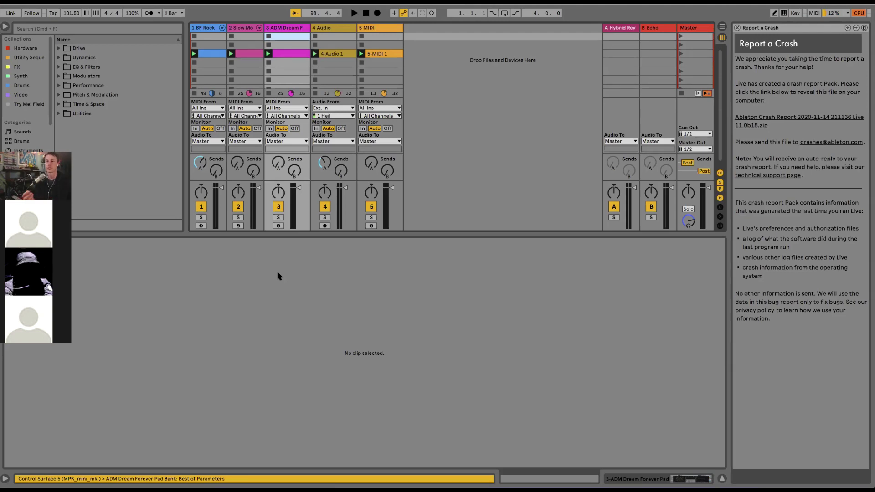
Open the Slow Motion Voices clip, compare the Scale and Fold note views, and leave the editor in Scale view.
key(shift+Tab)
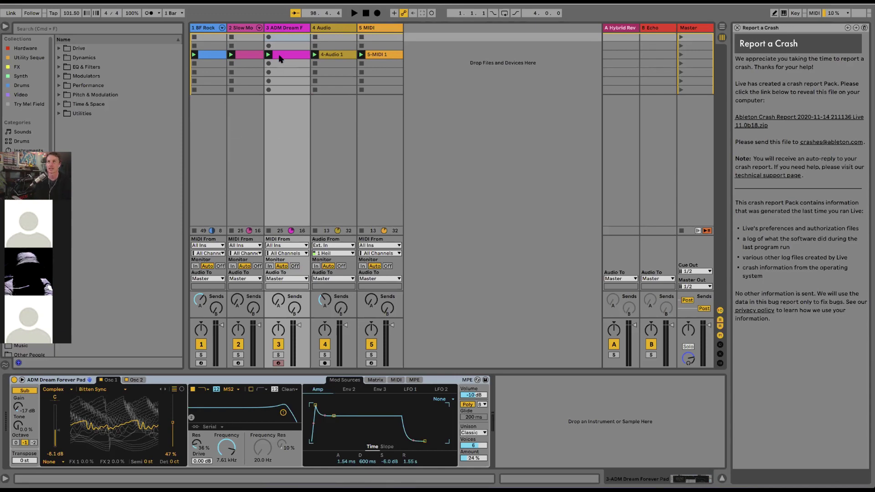
click(260, 55)
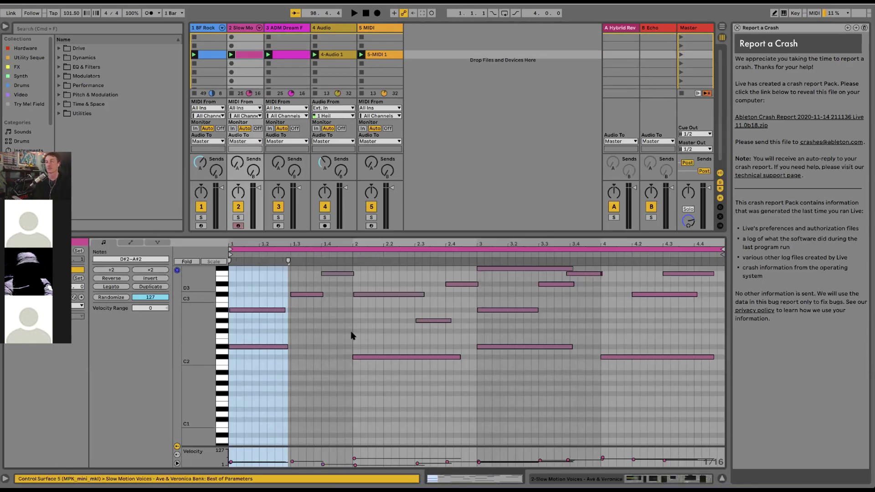
scroll(365, 339, up, 3)
scroll(369, 342, up, 4)
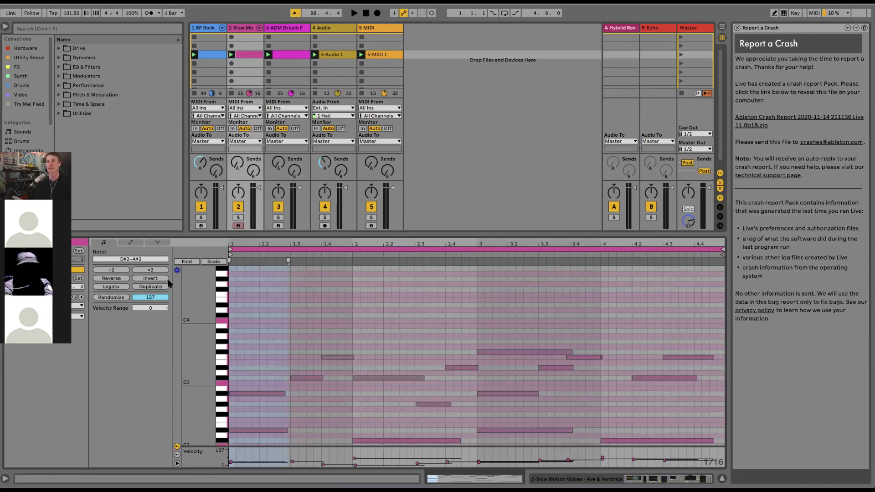
click(213, 262)
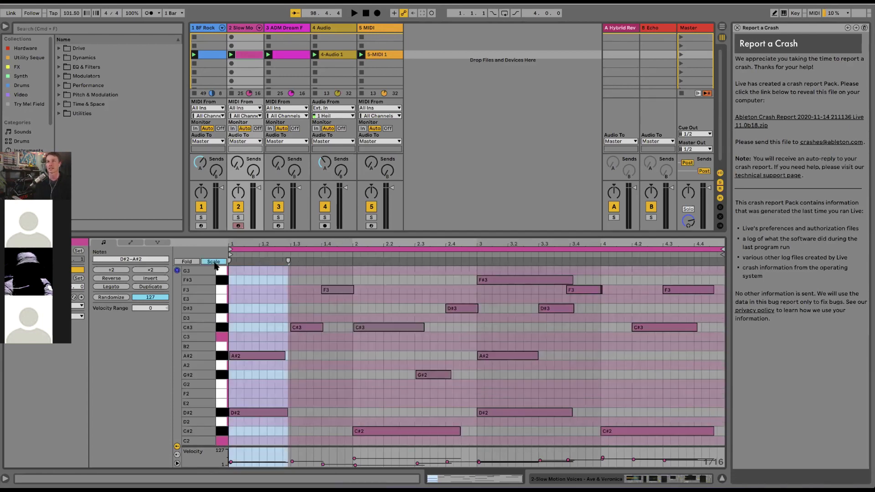
click(252, 280)
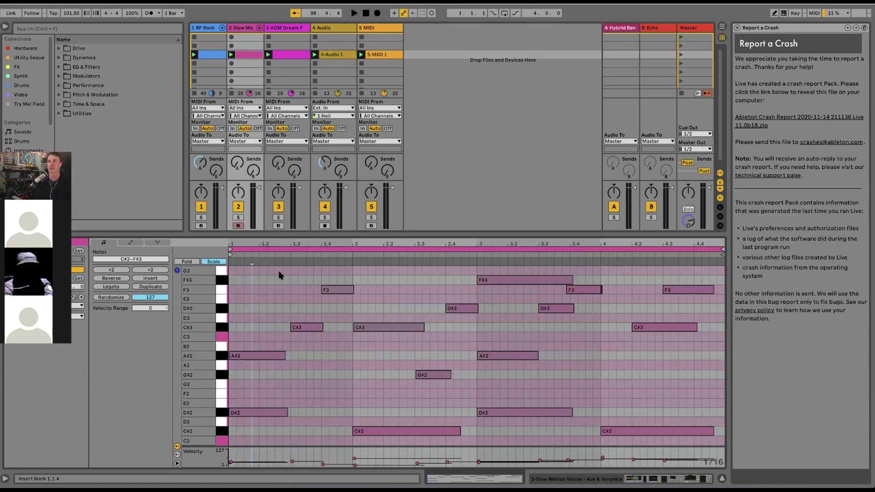
key(f)
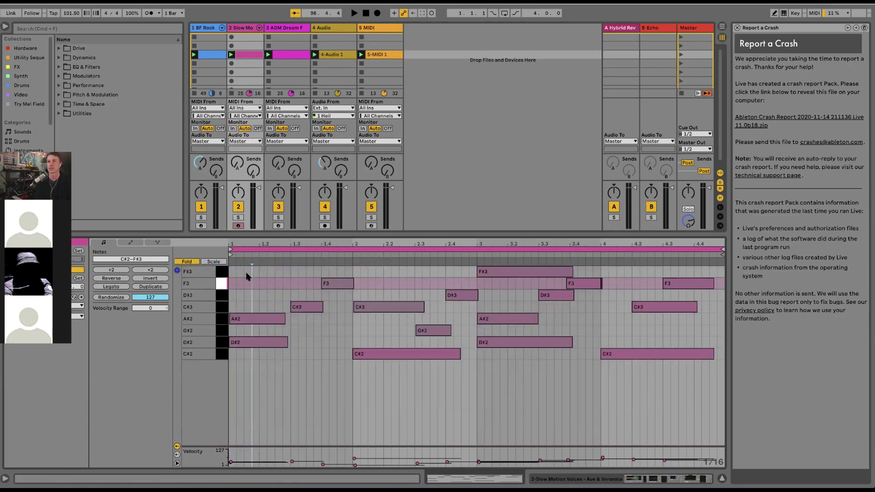
click(214, 262)
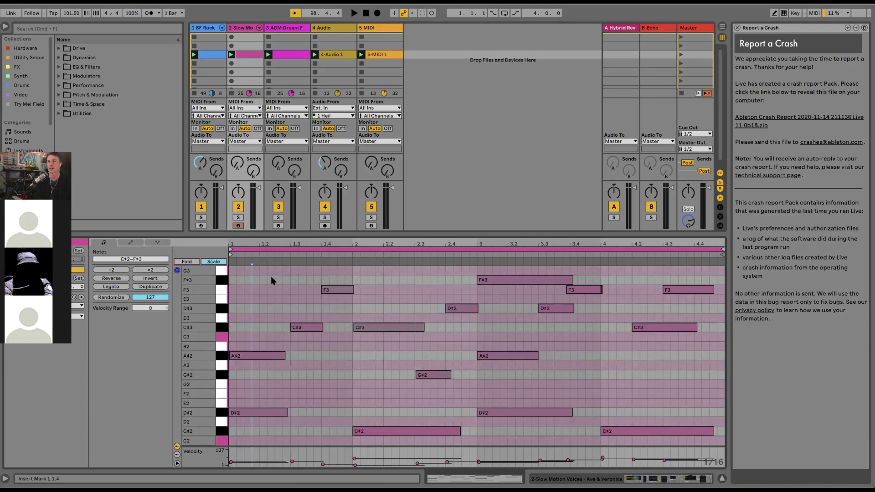
Try a C4 note at the start of the Slow Motion Voices clip, lengthen it, start playback, and delete the note.
scroll(285, 275, up, 3)
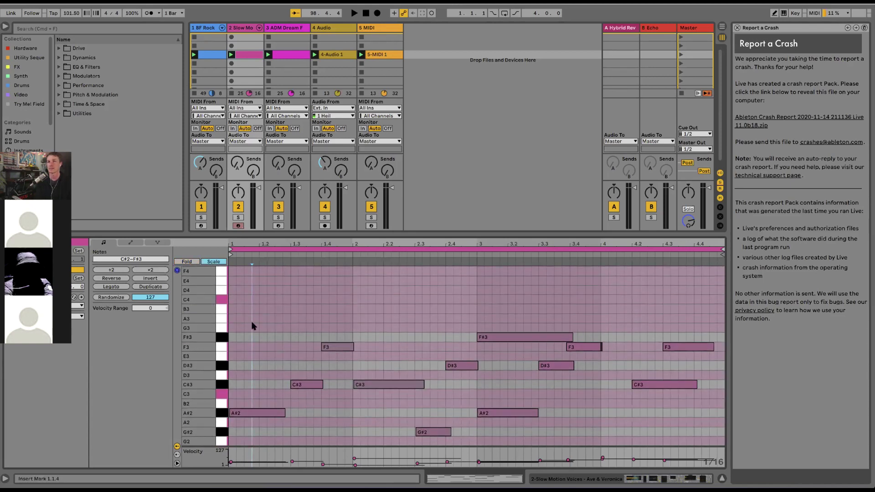
double_click(234, 299)
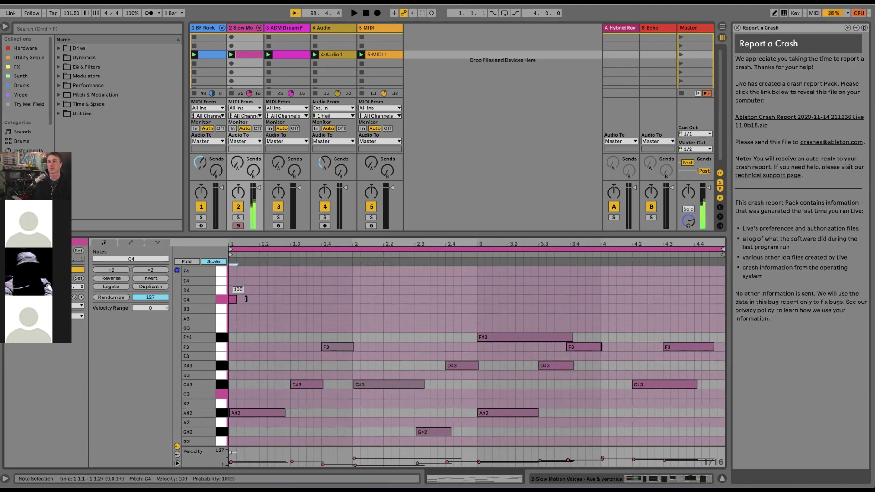
drag(235, 300, 267, 300)
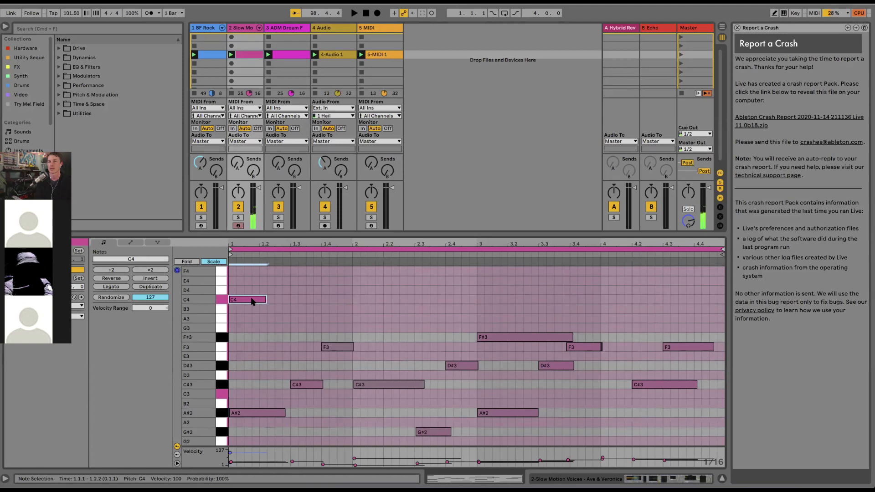
key(space)
drag(251, 310, 253, 319)
key(Delete)
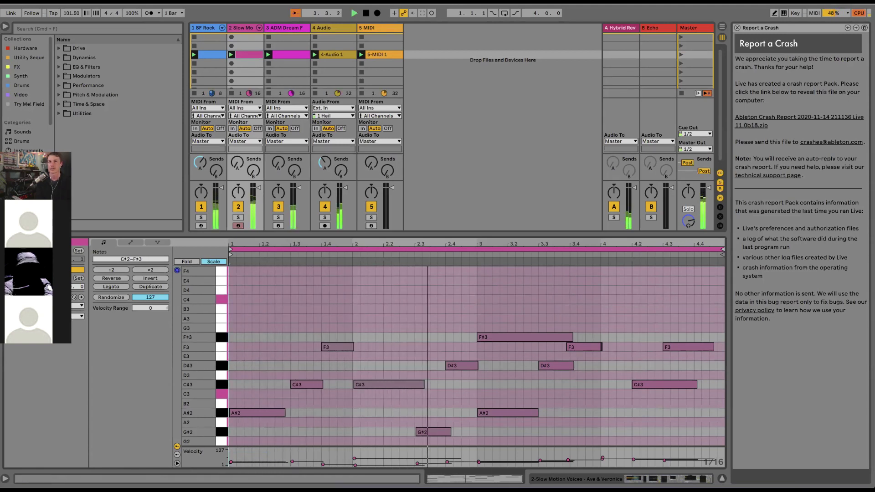
Stop playback and set the Slow Motion Voices clip's scale to D#/Eb Minor.
click(39, 323)
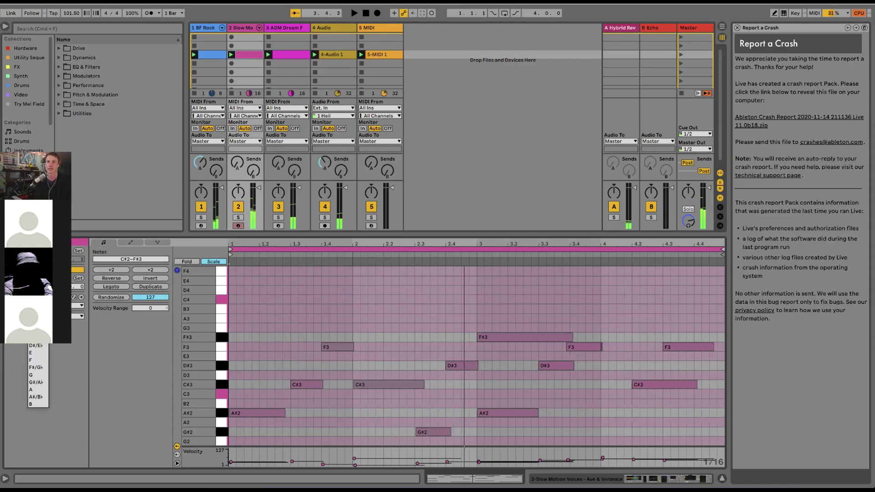
click(37, 345)
click(79, 316)
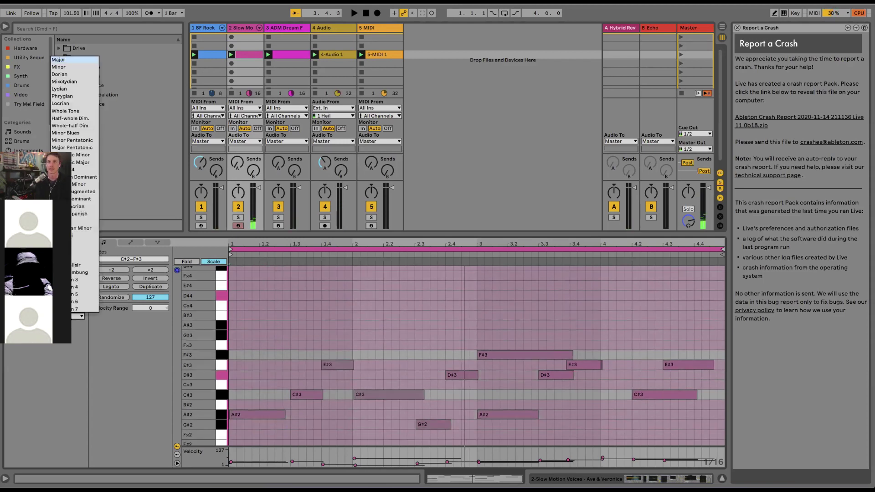
click(78, 69)
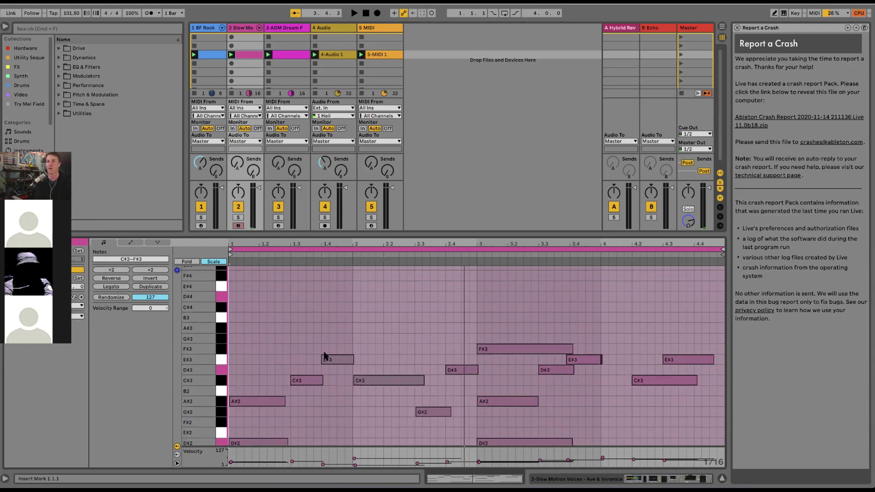
Try a different scale on a new empty MIDI clip in the ADM Dream Forever Pad track's fourth slot, and delete the clip.
scroll(325, 357, down, 3)
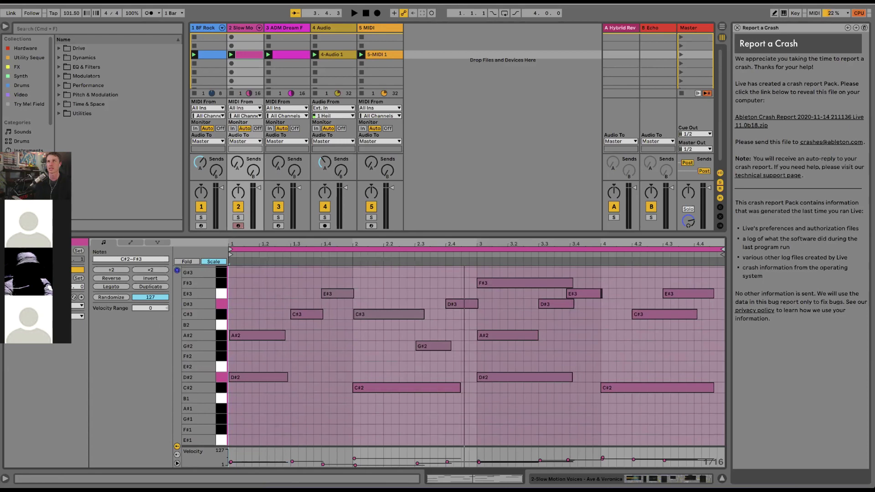
click(281, 31)
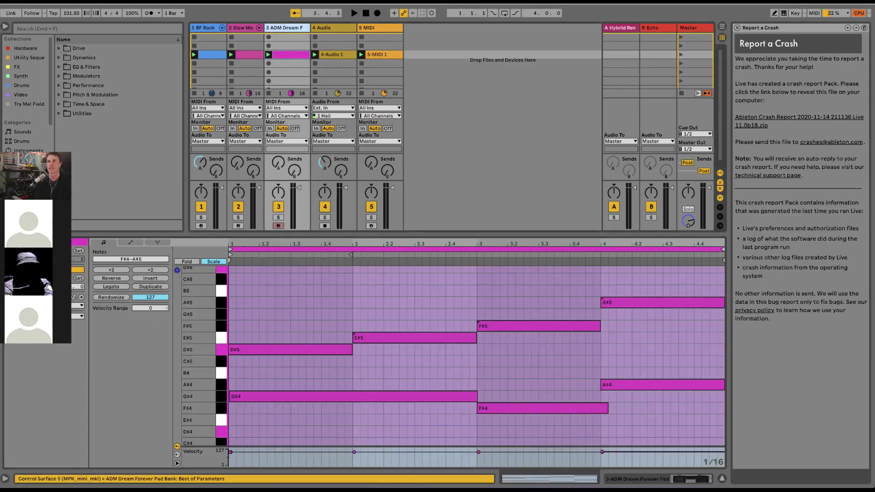
double_click(289, 64)
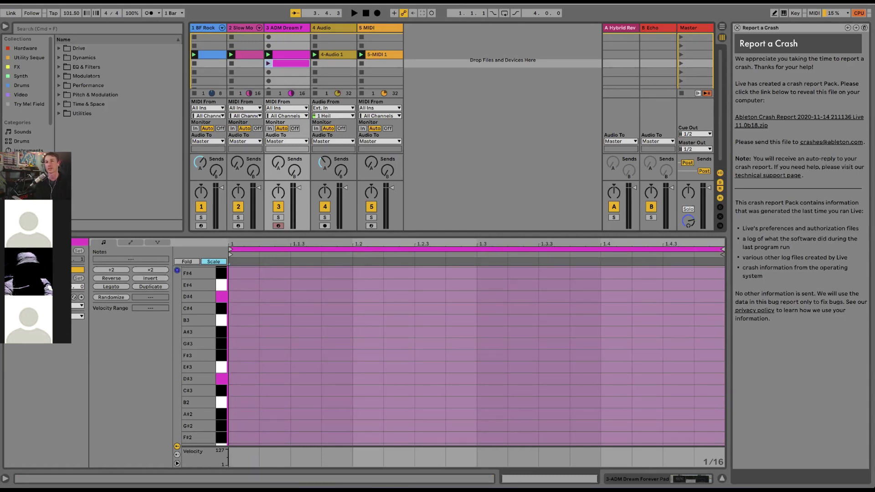
click(38, 317)
click(38, 346)
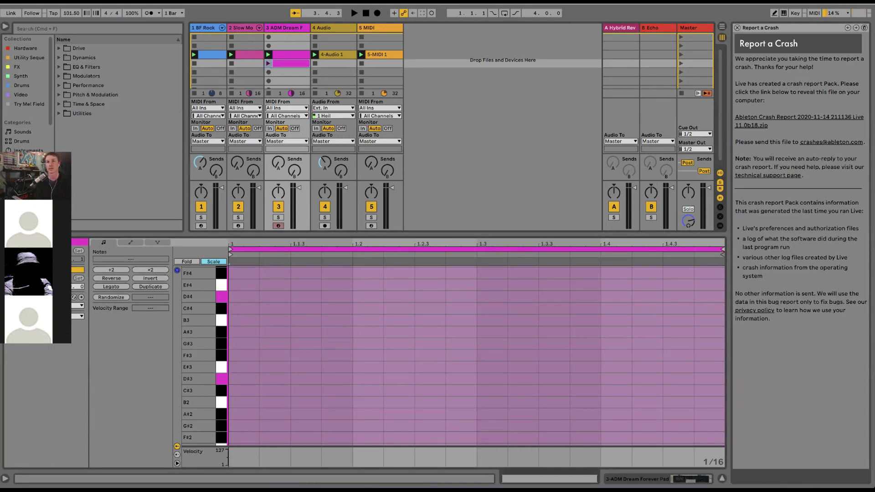
click(78, 316)
click(78, 245)
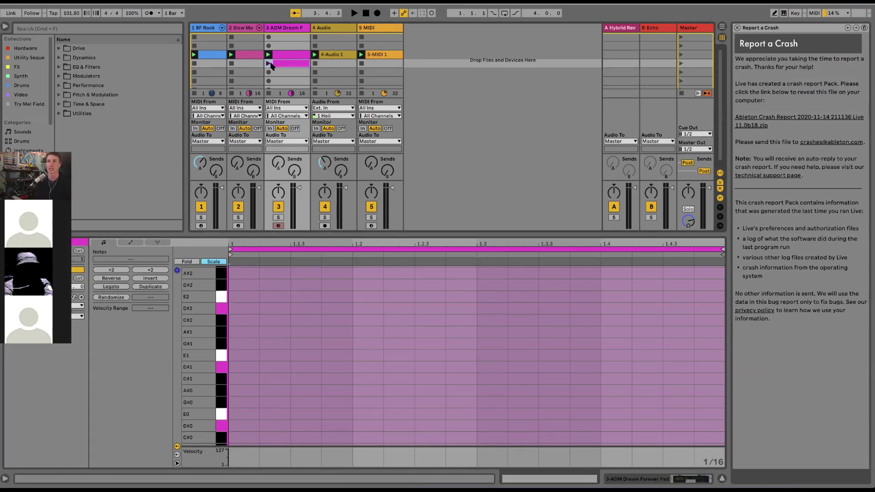
key(Delete)
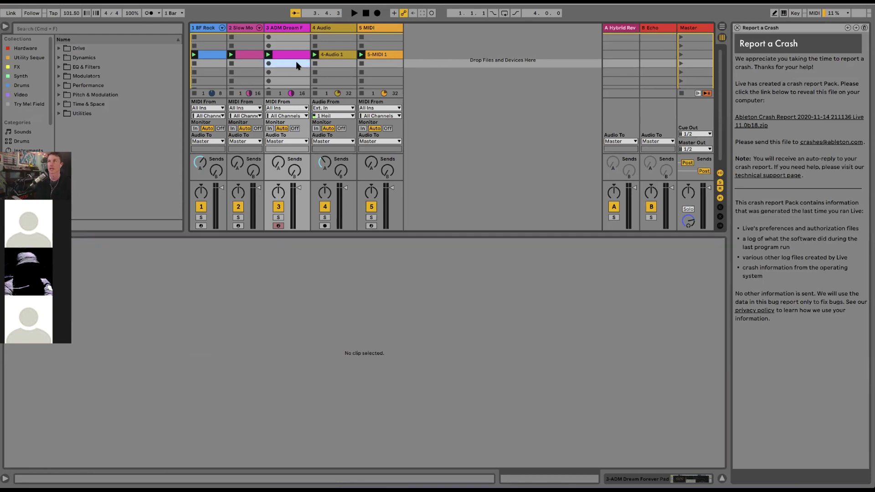
Widen the Master track to view the scene tempo and time signature columns, and narrow it again.
mouse_move(680, 29)
mouse_down()
mouse_move(586, 28)
mouse_move(612, 32)
mouse_move(600, 35)
mouse_up()
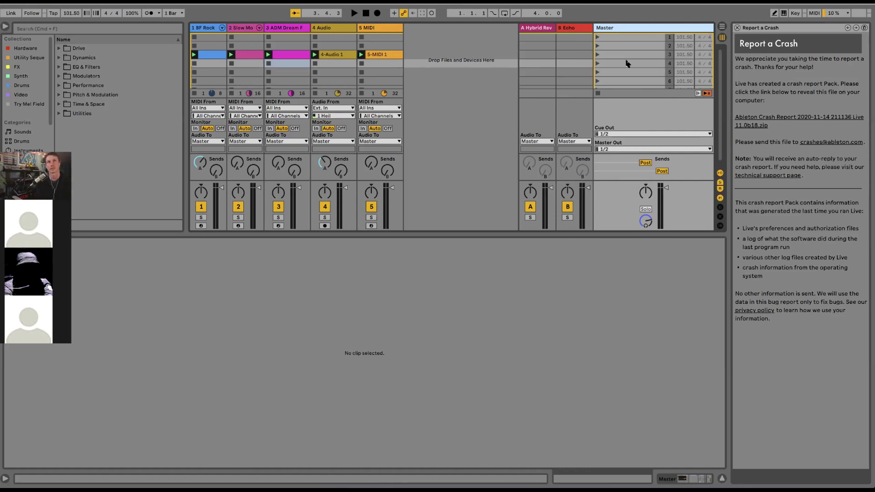
click(700, 40)
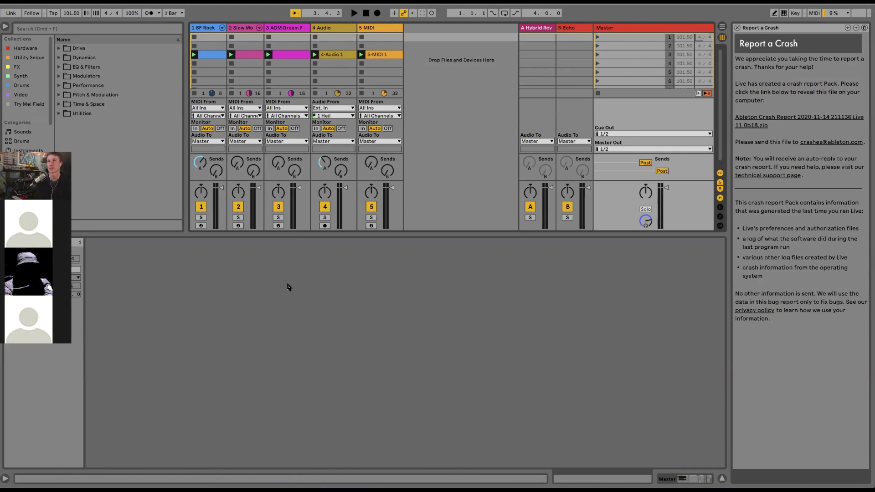
drag(593, 29, 633, 29)
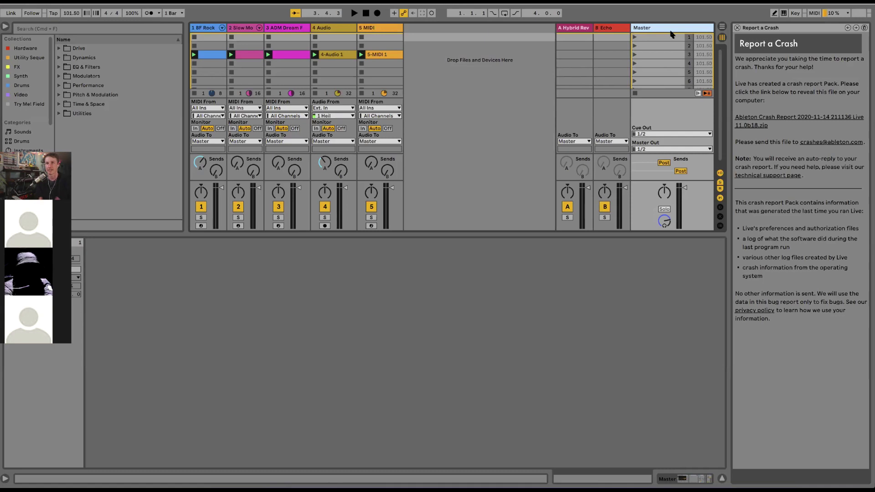
click(658, 37)
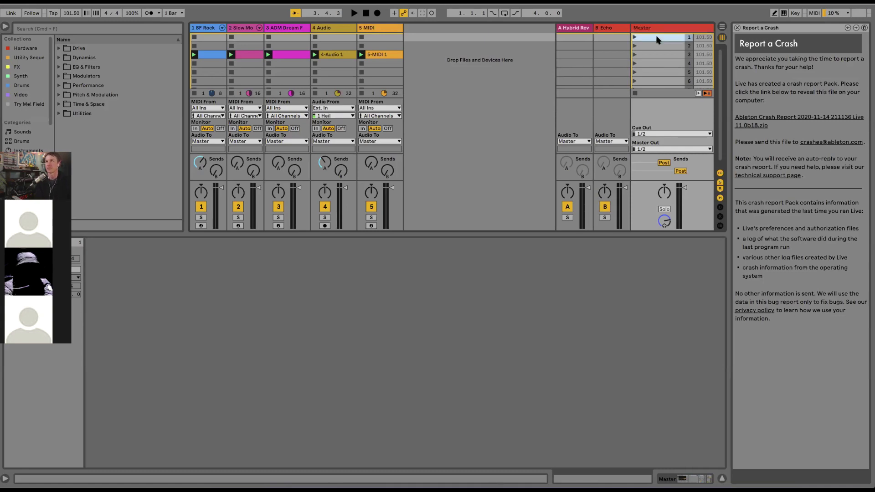
click(632, 28)
key(super+r)
drag(633, 28, 669, 28)
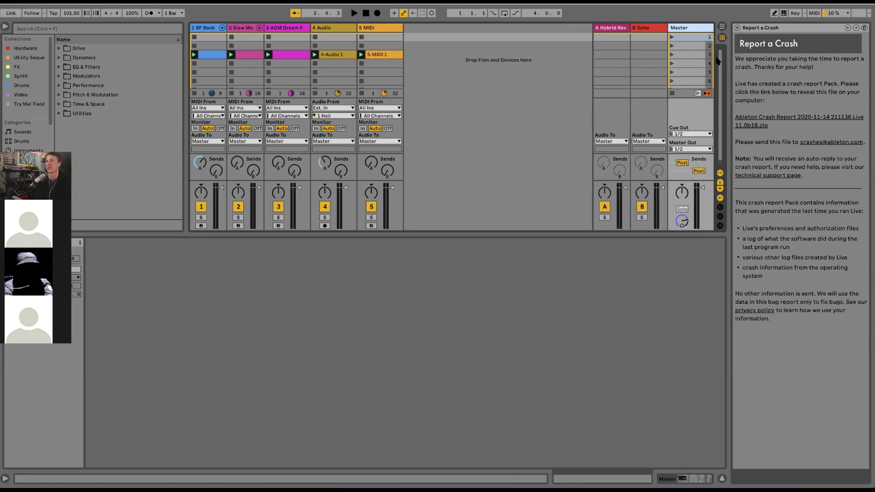
Select scene 3 and enlarge the Session area to view its tempo, signature and Follow Action settings in full.
scroll(693, 60, down, 1)
scroll(693, 60, up, 1)
click(693, 62)
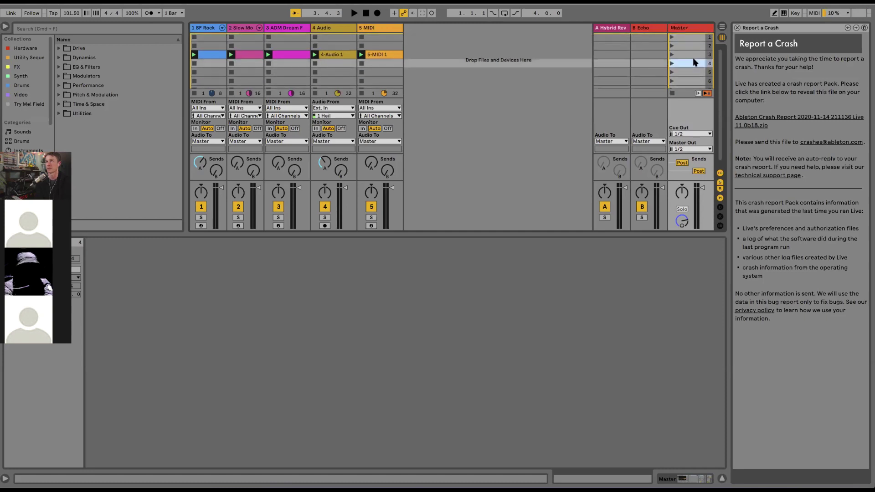
click(695, 72)
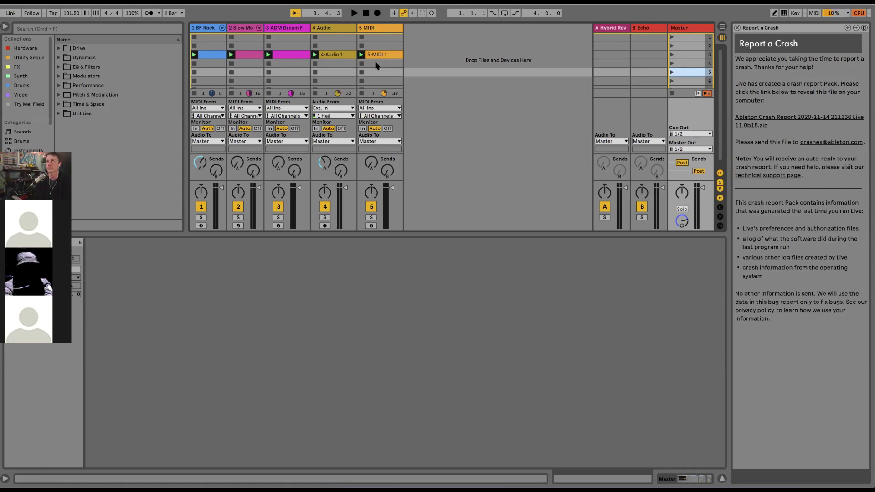
click(683, 55)
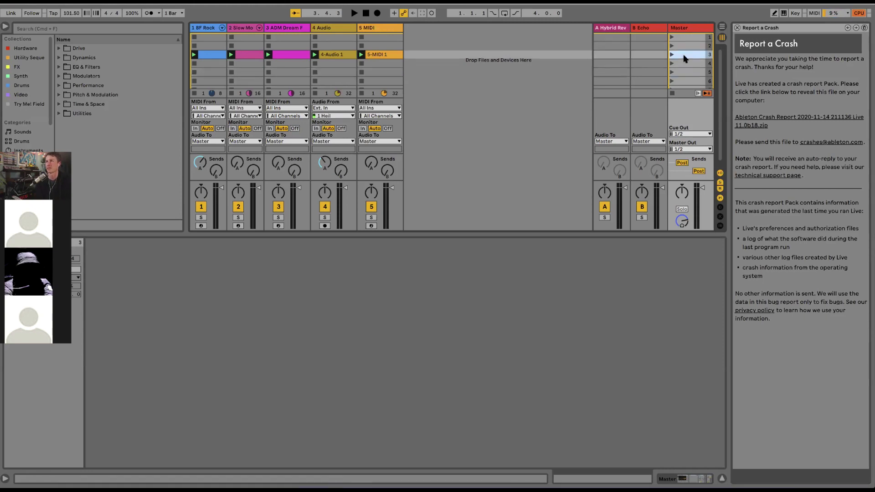
scroll(301, 99, down, 1)
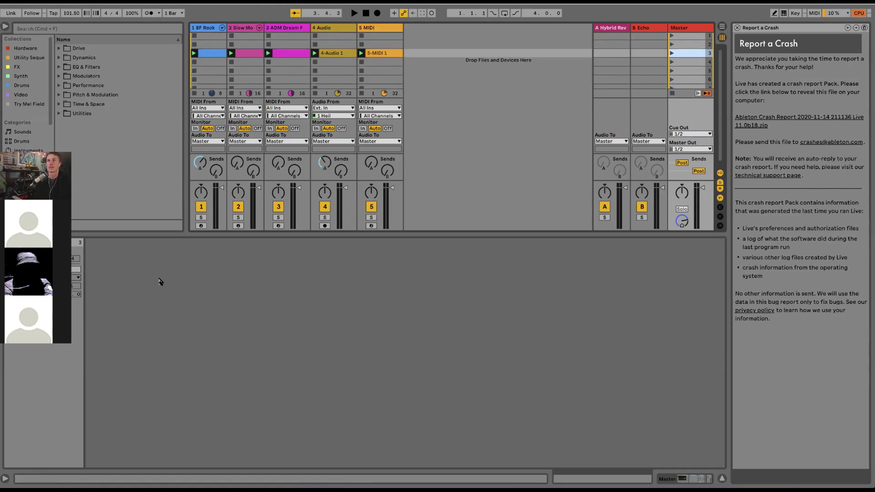
drag(165, 235, 140, 340)
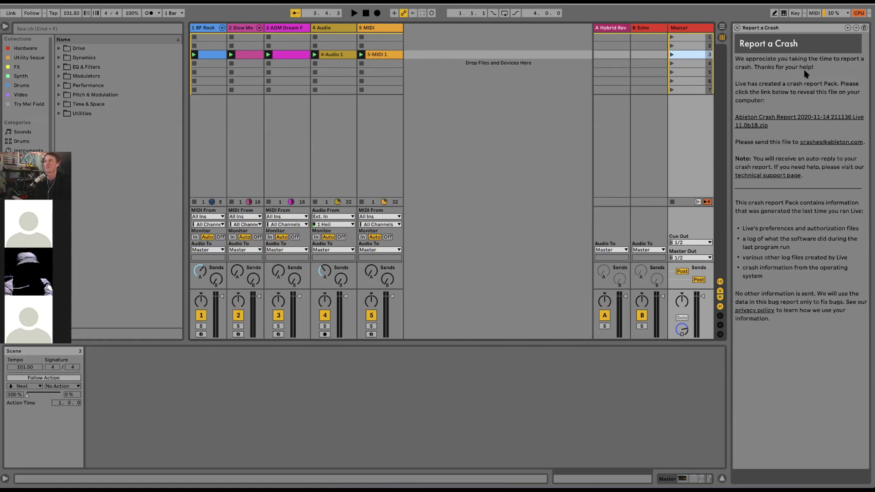
Close the crash report help view and narrow the browser to give the Session View more room.
click(738, 28)
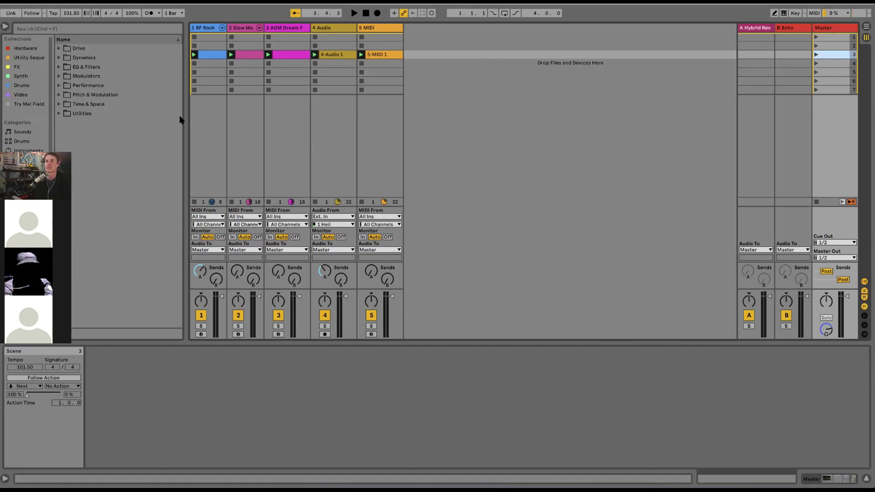
drag(185, 118, 130, 115)
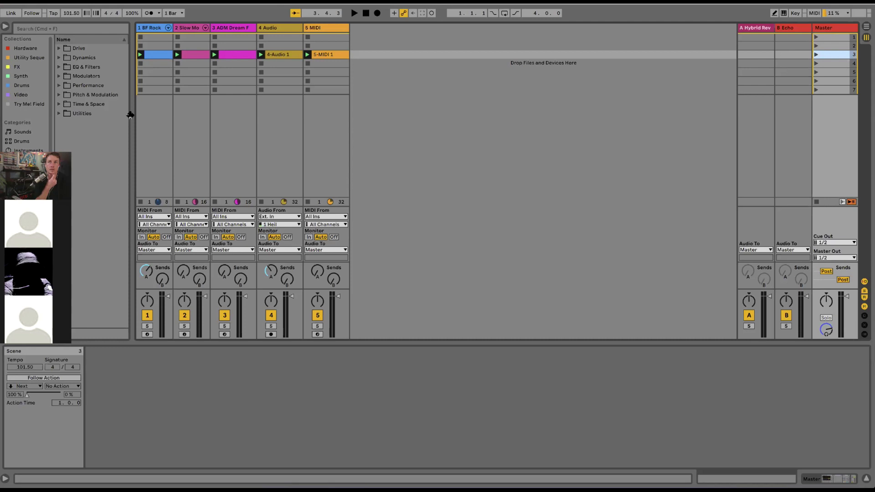
Save the Live Set and zoom the BF Rock Drums clip's note editor in on the loop between bars 9 and 11.
click(155, 28)
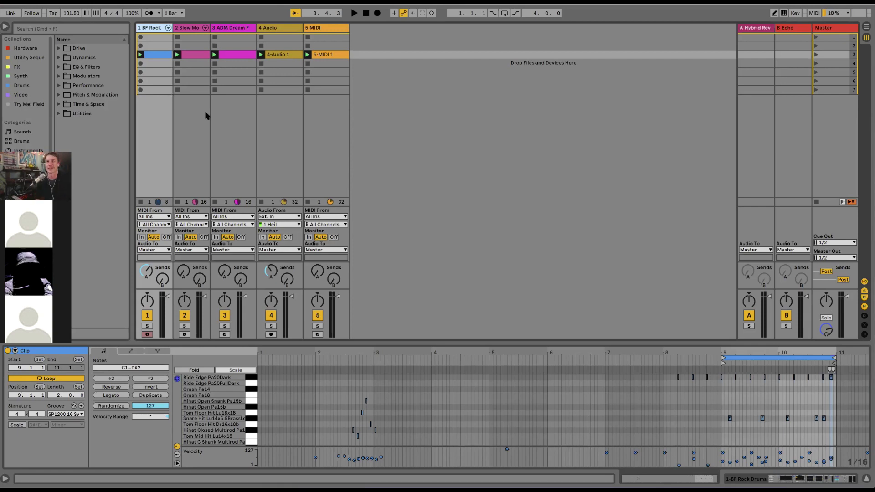
key(super+s)
click(158, 57)
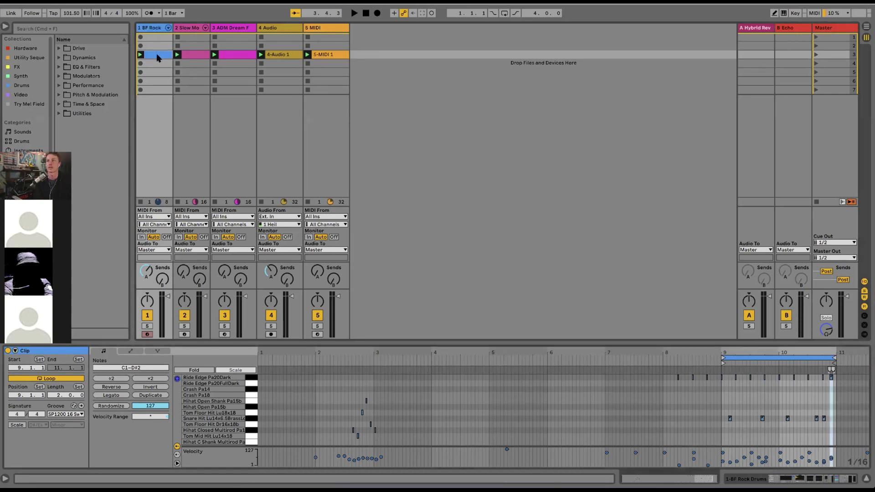
drag(779, 349, 622, 375)
double_click(614, 347)
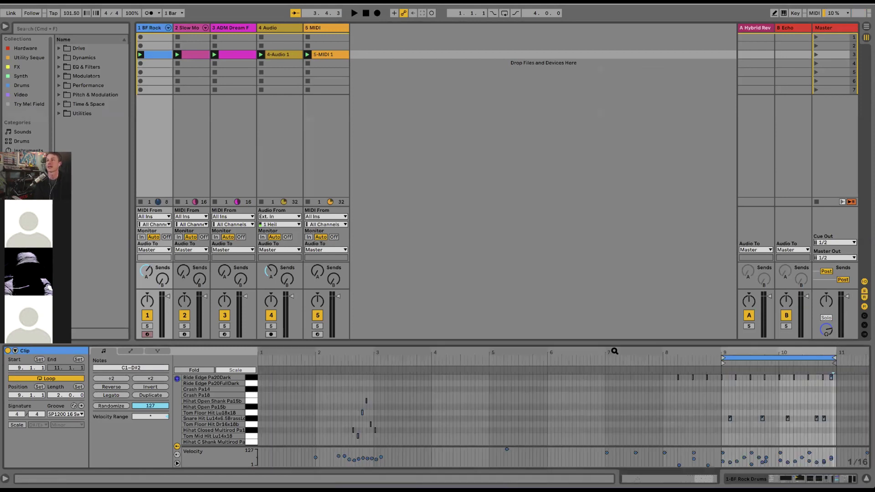
drag(775, 351, 771, 364)
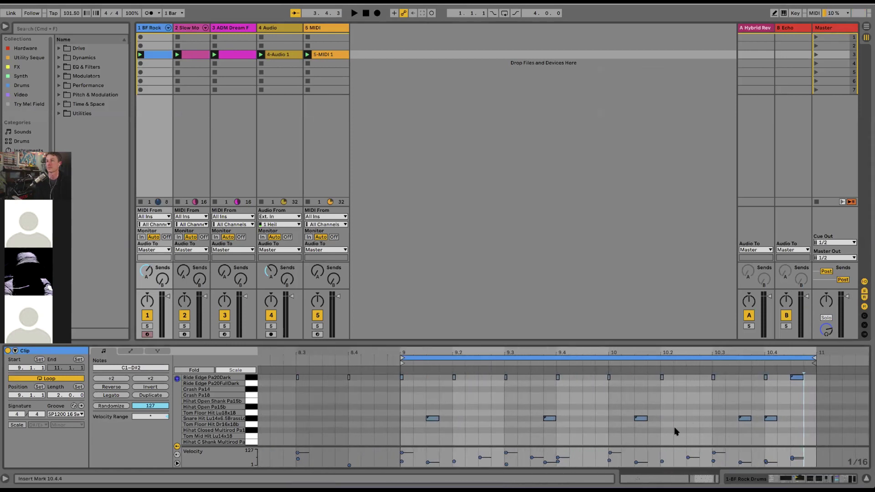
scroll(674, 426, down, 3)
scroll(674, 428, right, 2)
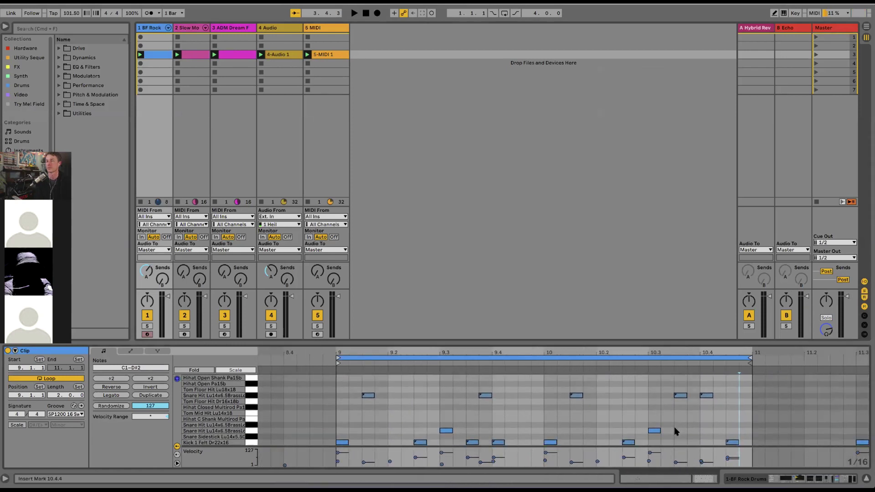
scroll(676, 431, left, 1)
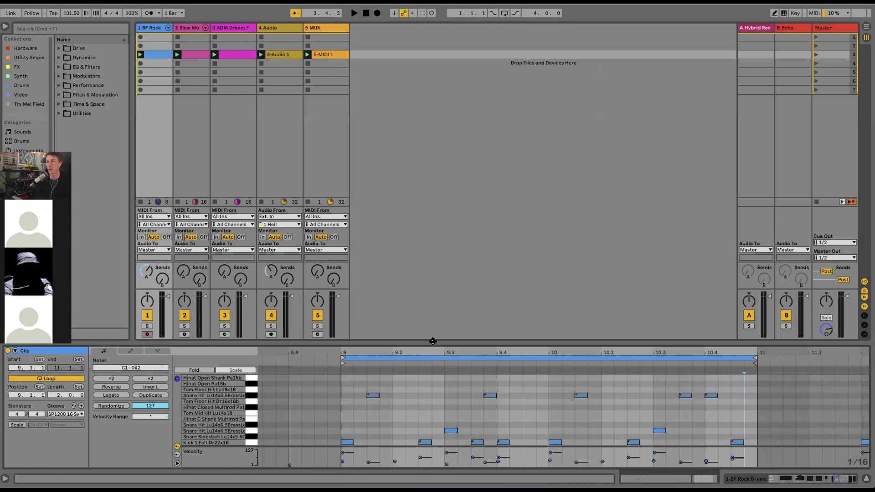
Show the BF Rock Drums track's devices and set the Drum Rack's pad view to the empty pads E2 to G3.
click(152, 37)
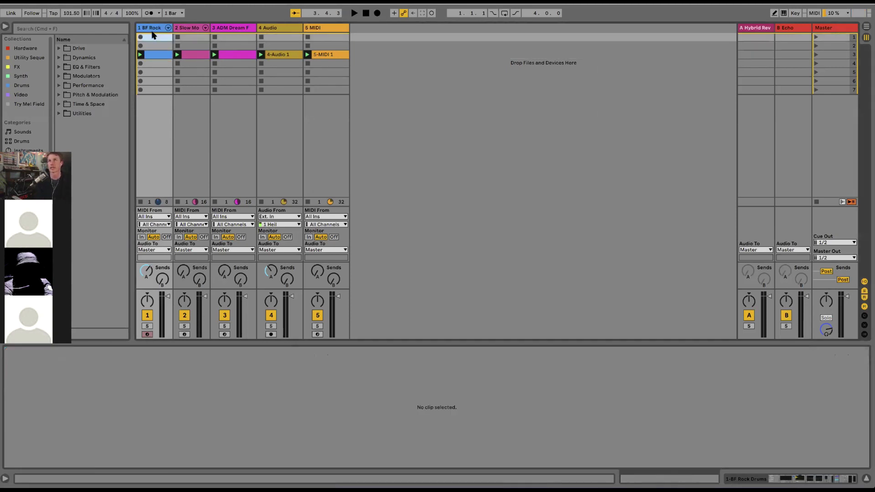
click(152, 28)
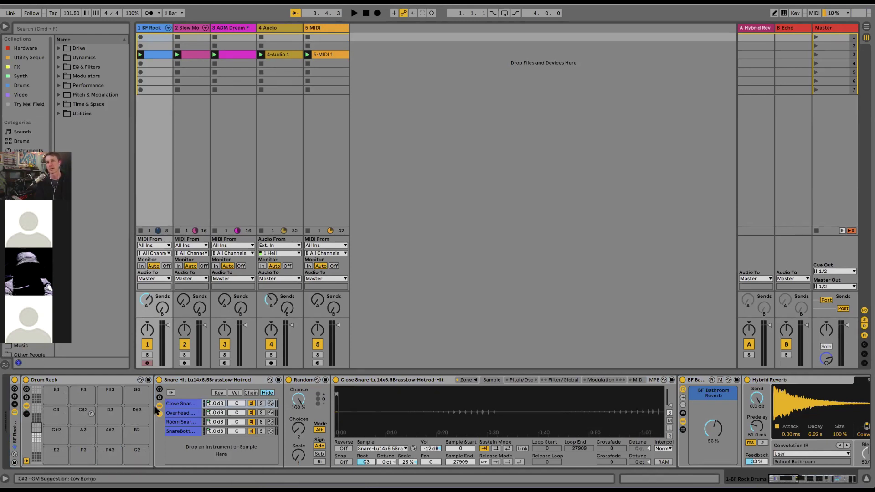
click(37, 437)
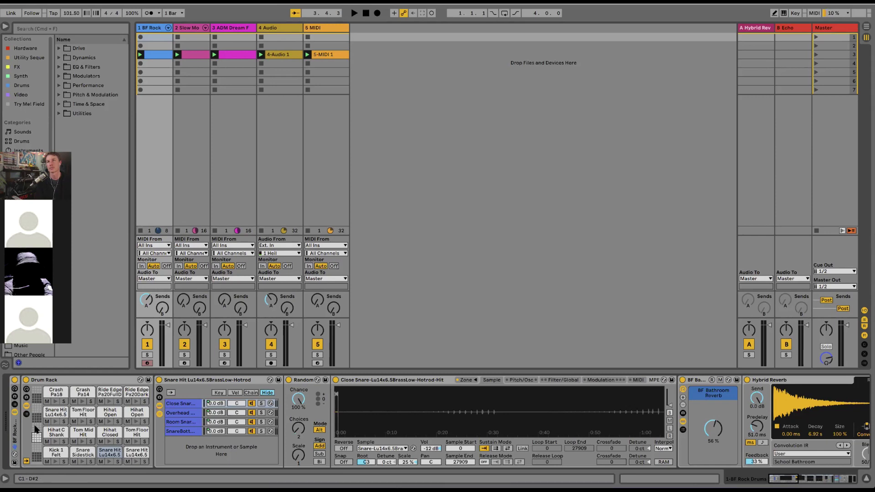
click(36, 429)
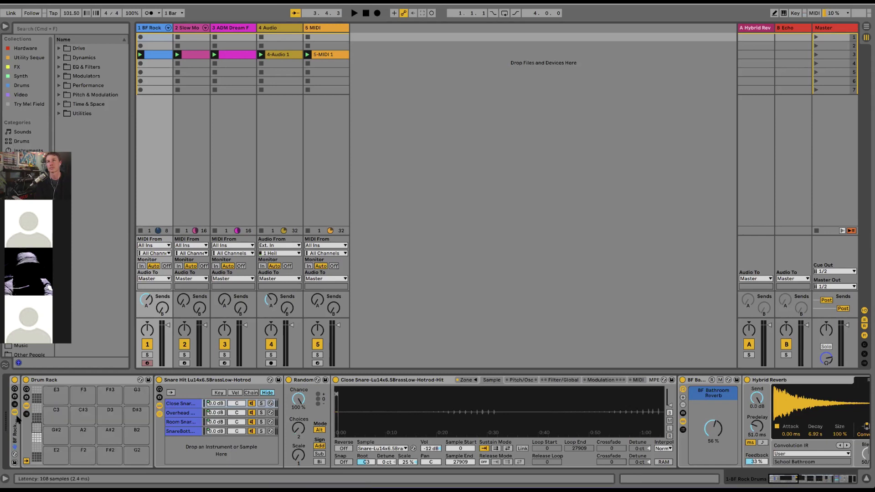
click(37, 439)
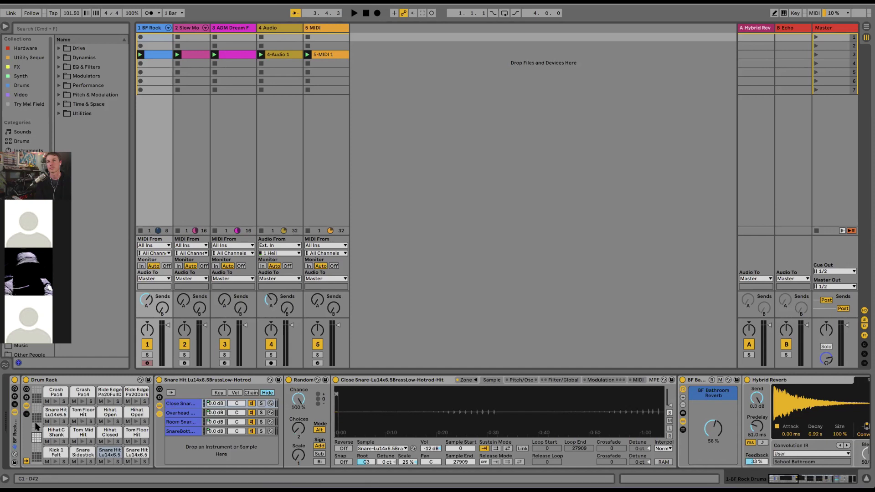
click(37, 428)
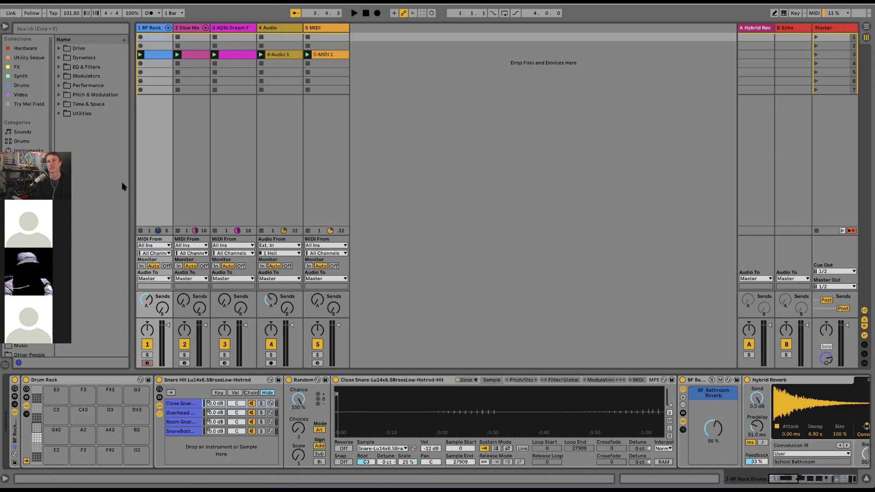
Browse the Shaker folder of the Drum Hits library and audition the Cabasa sounds, including Cabasa 3 FX and Cabasa 2 Short.
click(17, 141)
click(60, 48)
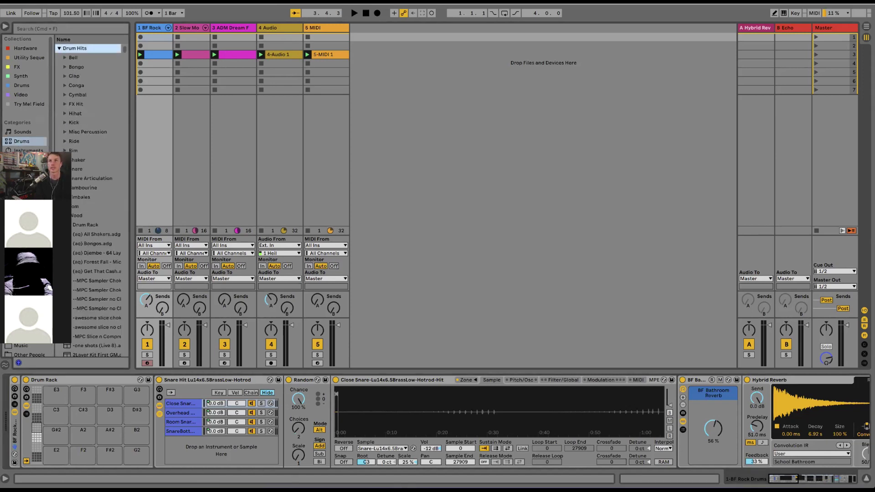
click(65, 151)
click(67, 150)
click(68, 160)
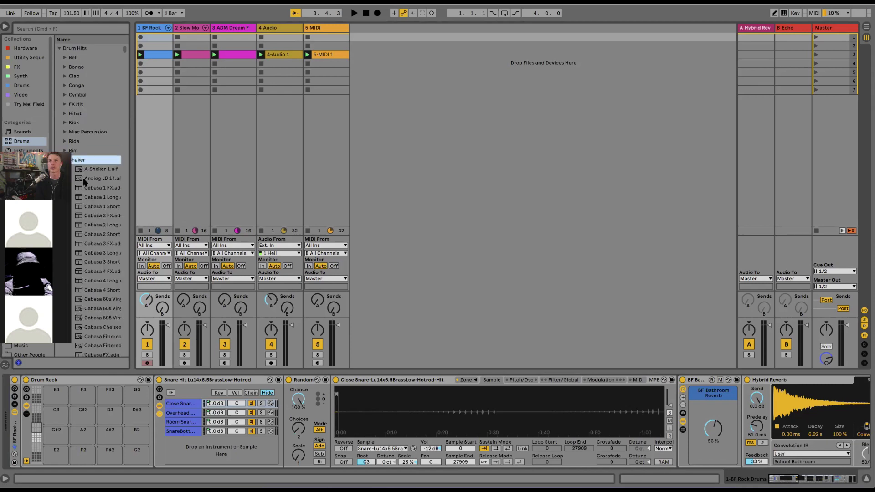
click(90, 188)
click(91, 206)
click(93, 234)
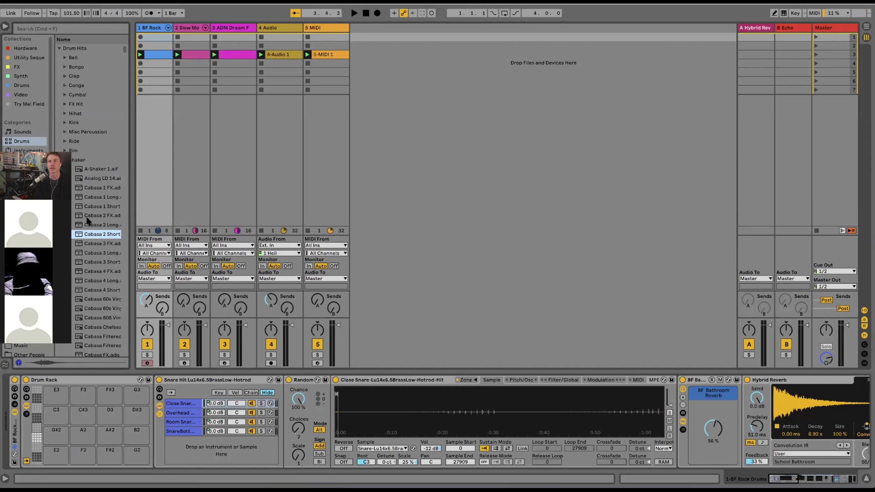
click(95, 244)
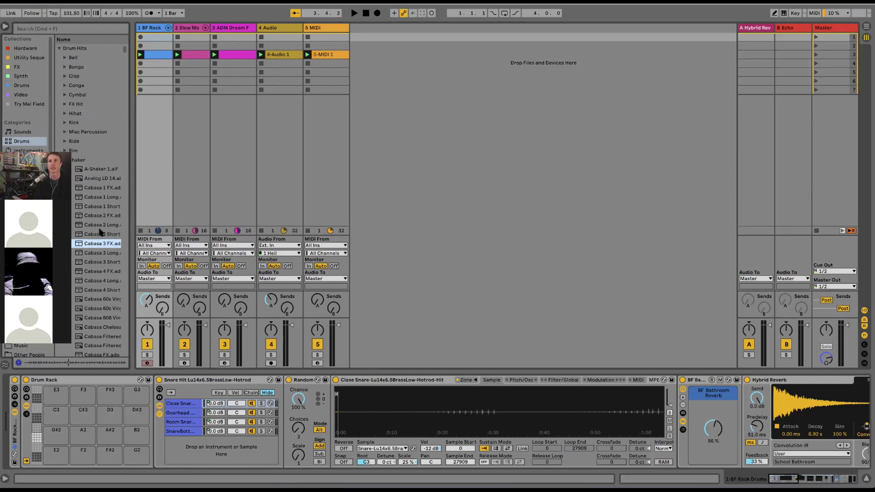
click(100, 234)
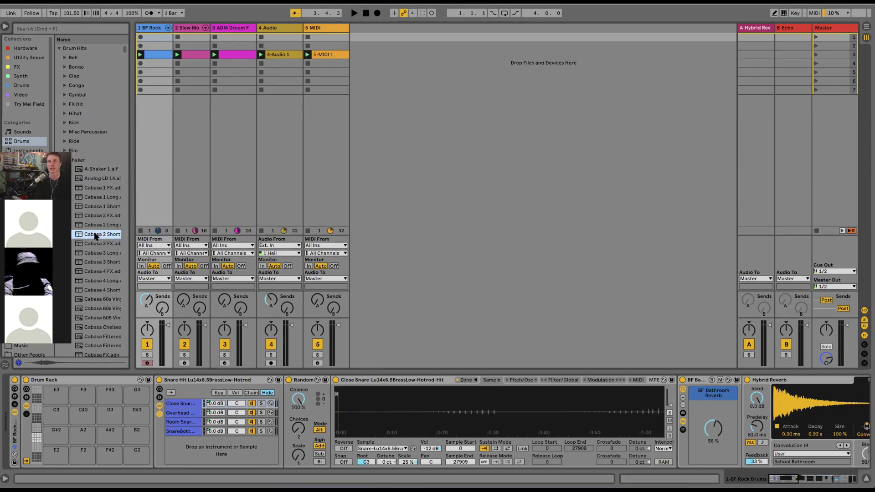
Load Cabasa 2 Short onto pad E2 of the Drum Rack and duplicate the BF Rock Drums clip into scene 4.
drag(55, 413, 59, 454)
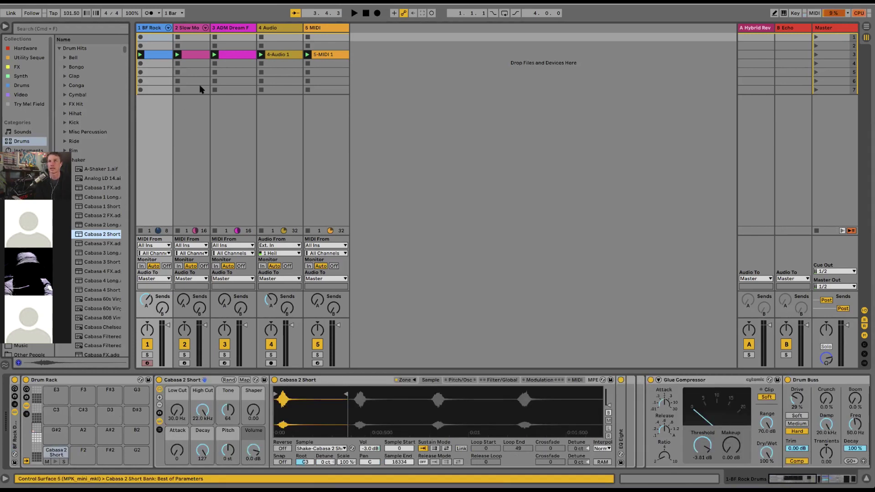
click(160, 55)
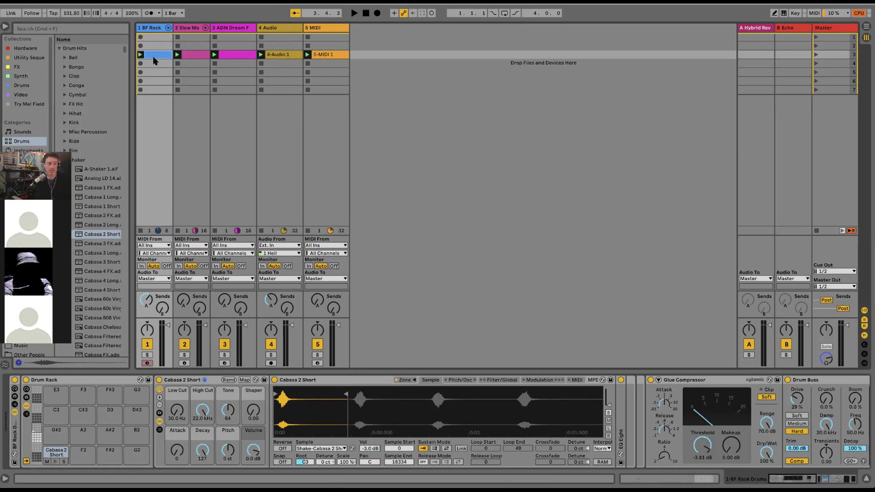
key(super+d)
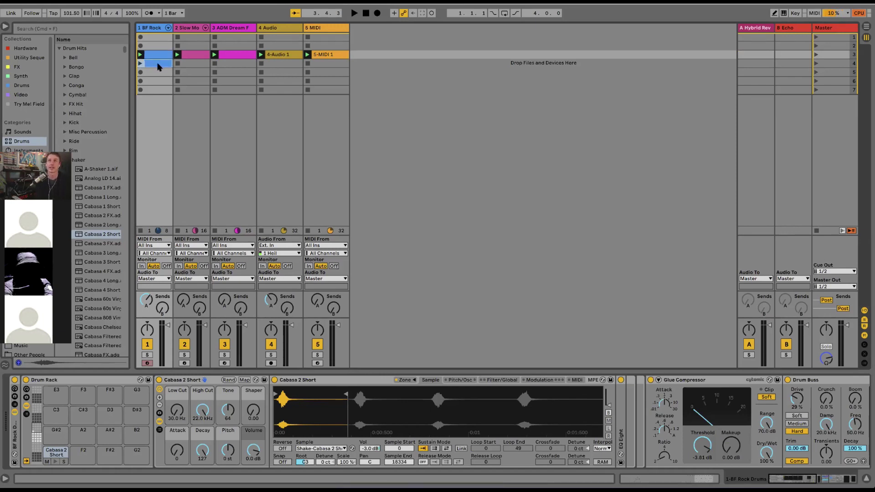
click(160, 66)
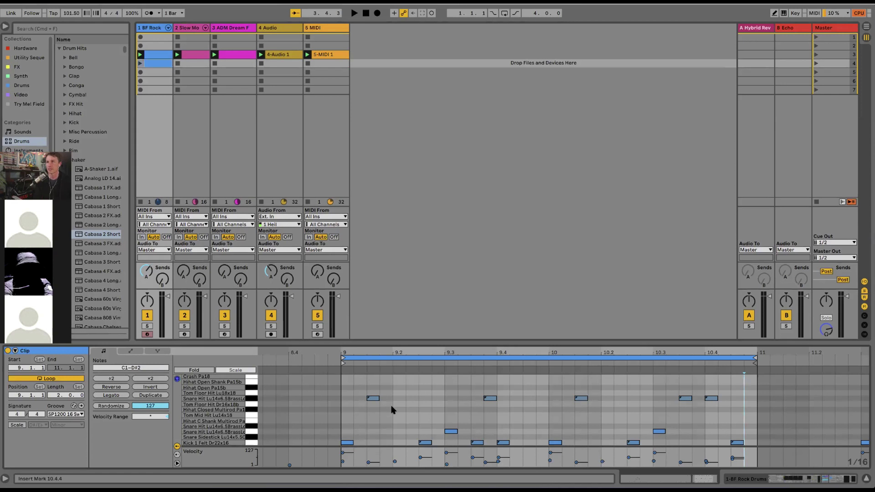
Draw sixteenth notes on the duplicated clip's Cabasa 2 Short row from the start of bar 9 to 9.2.3.
scroll(355, 395, up, 3)
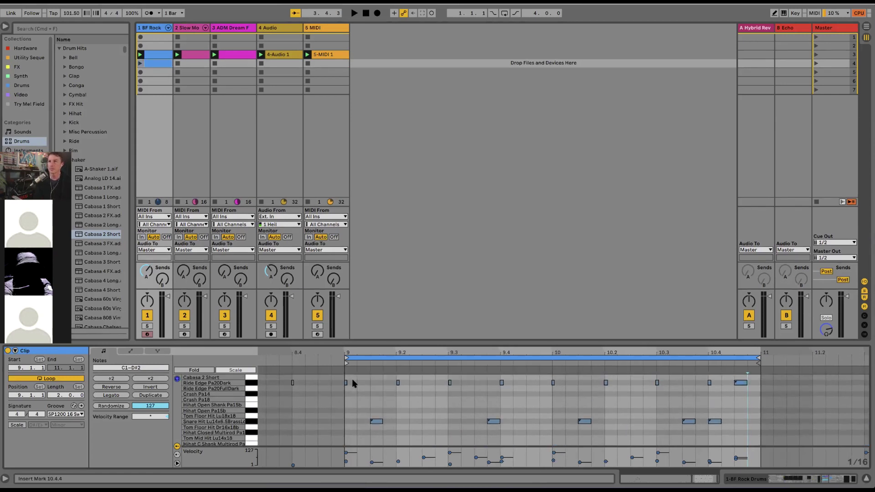
click(351, 380)
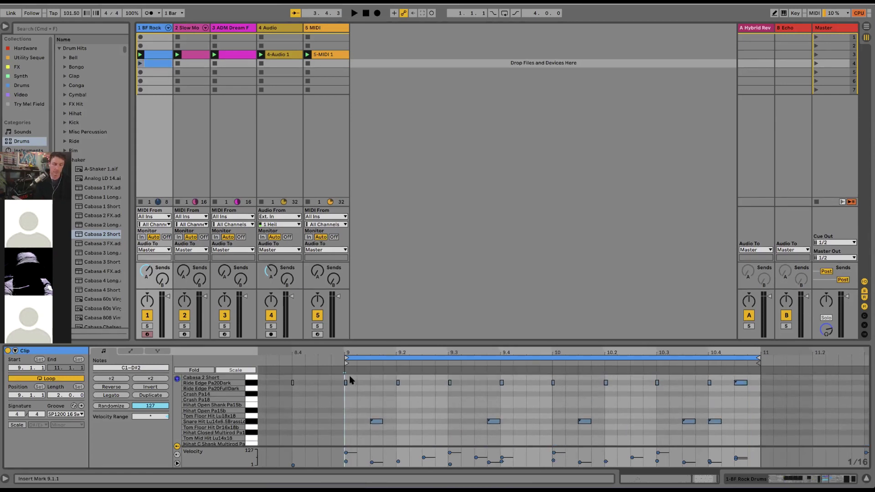
key(b)
drag(348, 377, 420, 377)
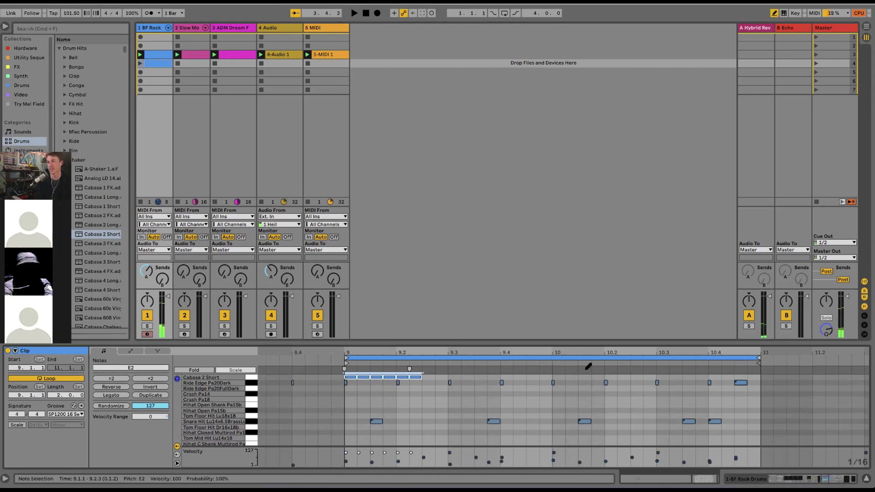
Extend the Cabasa 2 Short sixteenth notes to 10.1.3 and delete the stray notes drawn beyond that point.
click(431, 377)
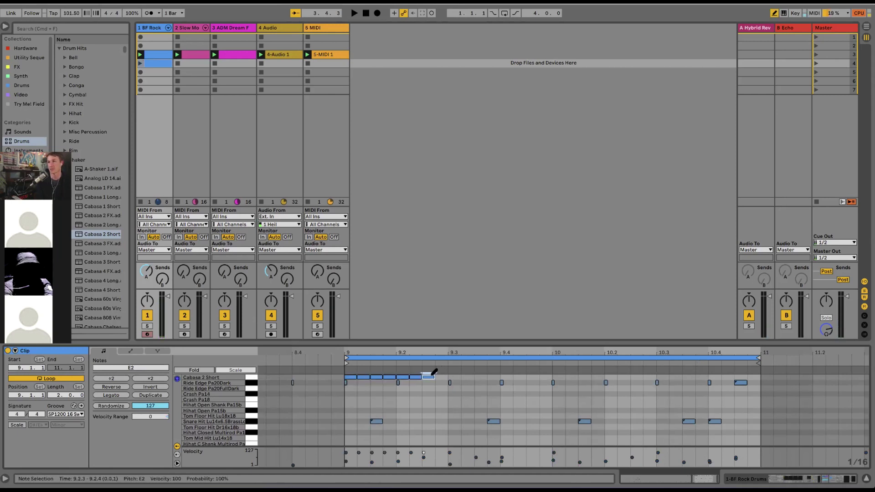
drag(434, 372, 738, 373)
key(super+z)
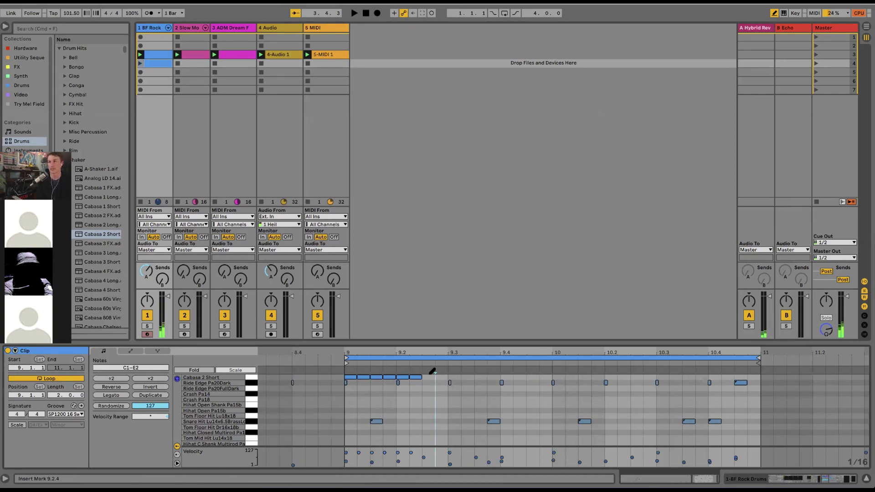
mouse_move(432, 372)
mouse_down()
mouse_move(681, 378)
mouse_move(661, 378)
mouse_up()
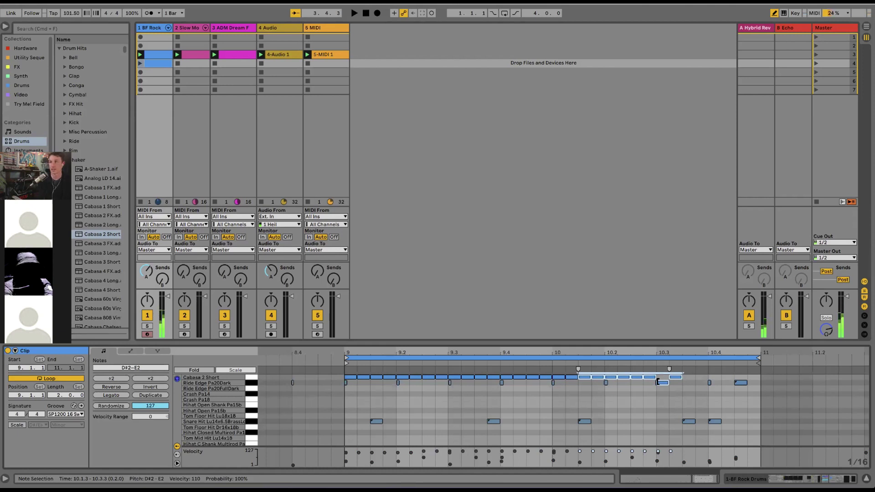
key(Delete)
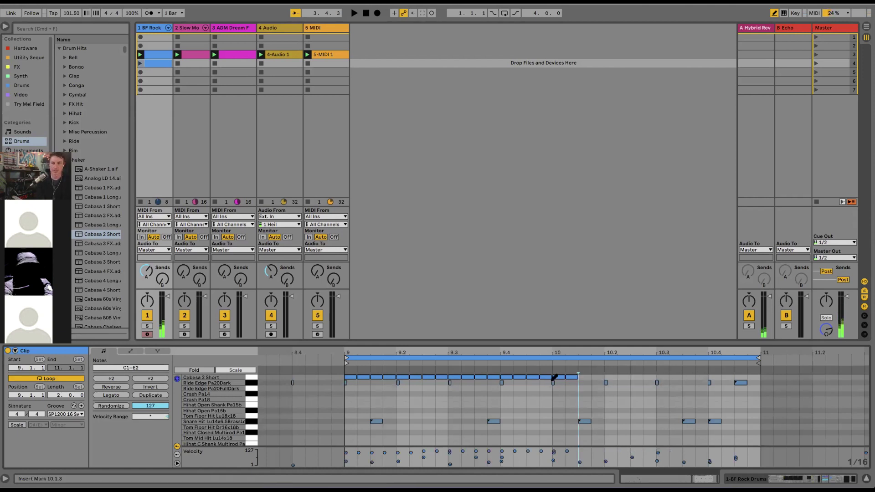
mouse_move(586, 409)
mouse_down()
mouse_move(621, 397)
mouse_move(643, 408)
mouse_move(656, 398)
mouse_move(656, 407)
mouse_up()
key(super+z)
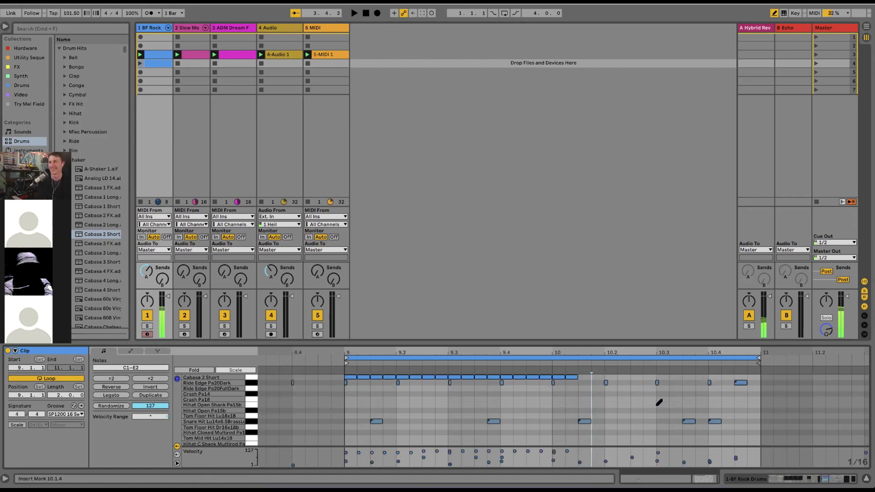
Turn off Draw Mode with Pitch-Lock in the Record/Warp/Launch preferences and add a Cabasa 2 Short note at 10.1.3.
key(super+comma)
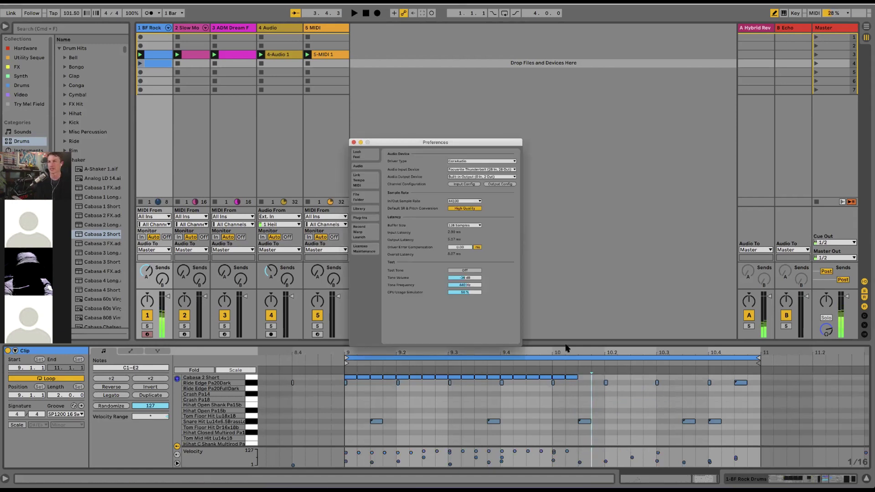
click(367, 182)
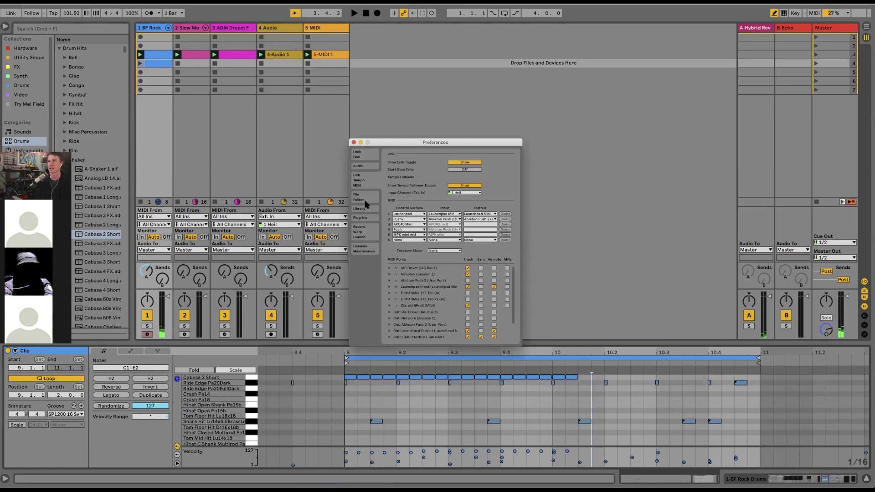
click(367, 228)
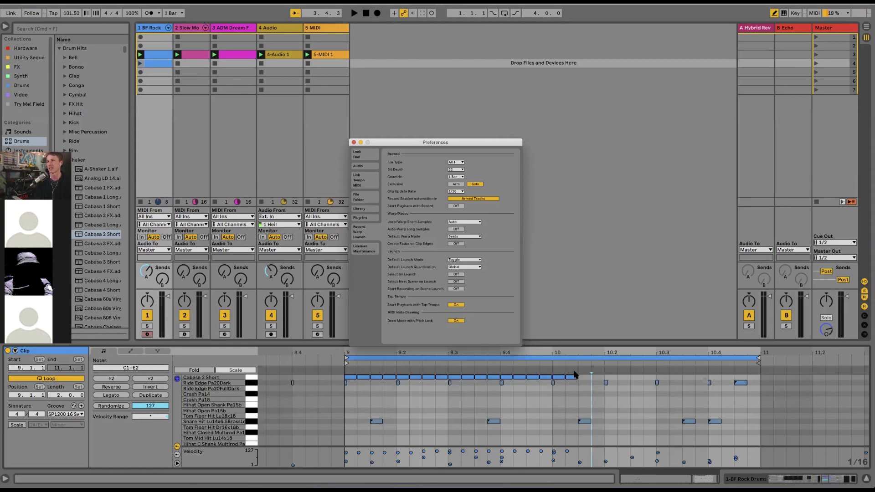
key(Escape)
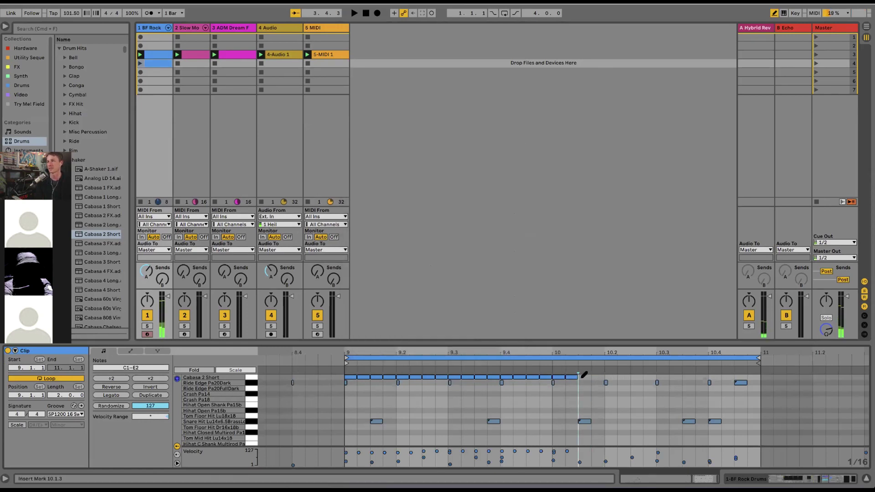
mouse_move(581, 377)
mouse_down()
mouse_move(683, 371)
mouse_move(699, 394)
mouse_move(715, 365)
mouse_move(728, 371)
mouse_move(728, 396)
mouse_move(728, 358)
mouse_move(729, 405)
mouse_move(725, 368)
mouse_move(732, 366)
mouse_move(585, 368)
mouse_move(576, 378)
mouse_move(570, 371)
mouse_up()
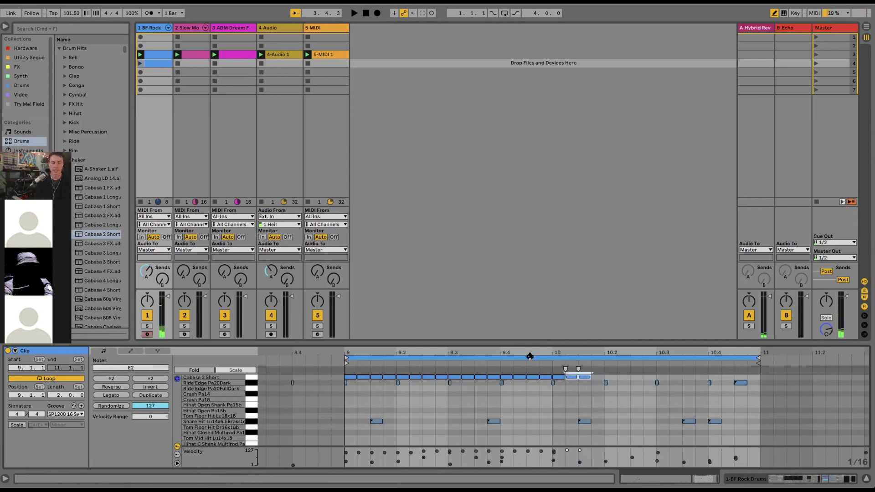
key(super+comma)
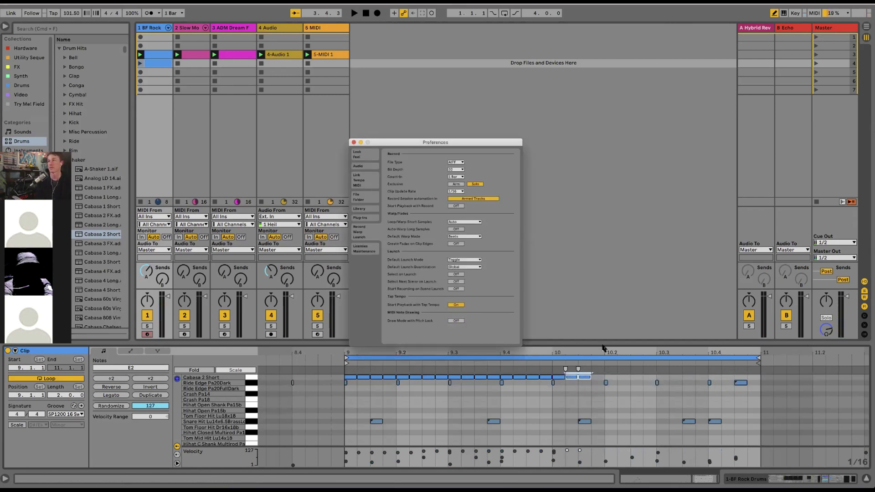
click(615, 379)
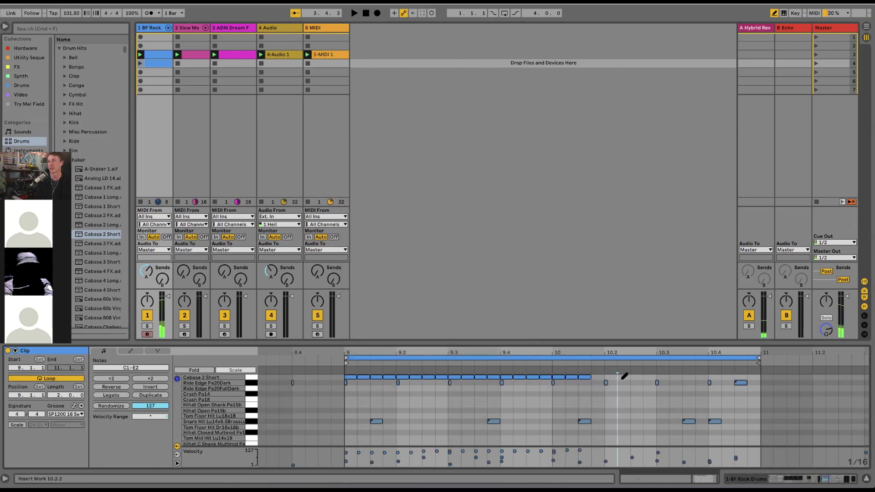
Try freehand drawing across the two ride rows after beat 10.2 and remove the notes it leaves.
click(622, 382)
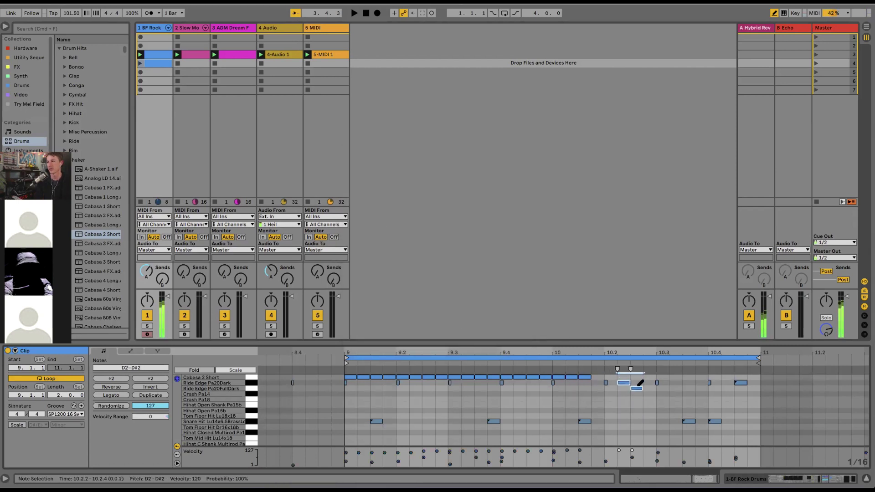
click(641, 384)
click(629, 383)
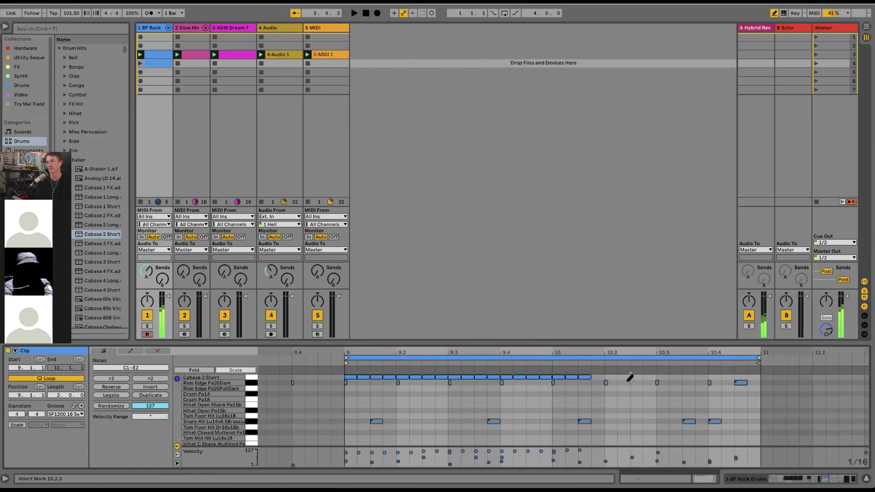
Fill the rest of the Cabasa 2 Short row with sixteenth notes past the loop end at bar 11, at velocity 127.
click(599, 377)
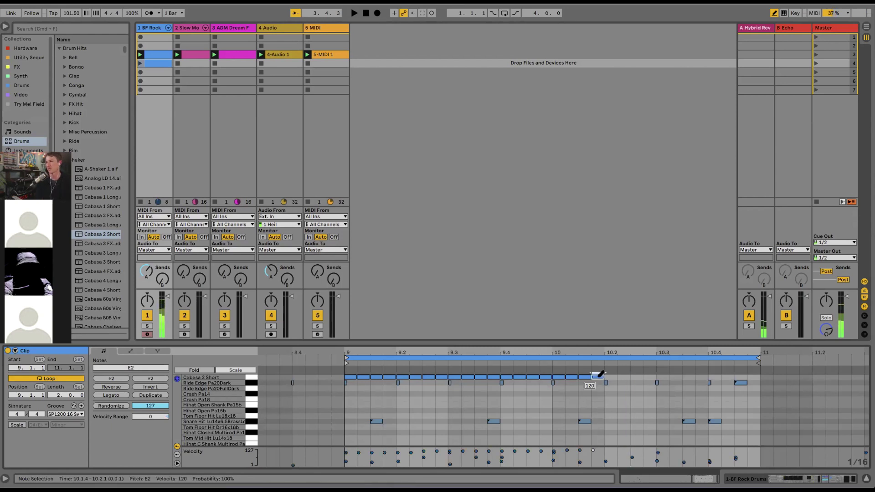
mouse_move(600, 376)
mouse_down()
mouse_move(617, 373)
mouse_move(666, 392)
mouse_move(768, 377)
mouse_move(556, 375)
mouse_move(791, 371)
mouse_up()
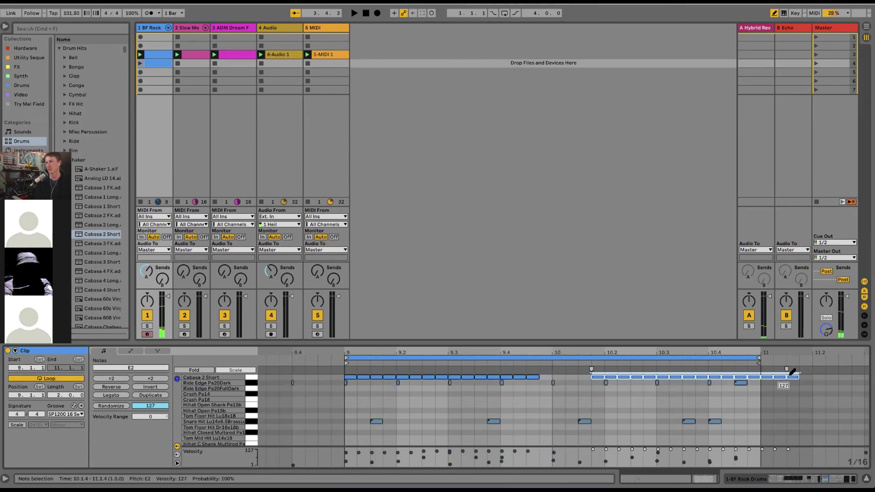
mouse_move(594, 376)
mouse_down()
mouse_move(556, 371)
mouse_move(595, 372)
mouse_up()
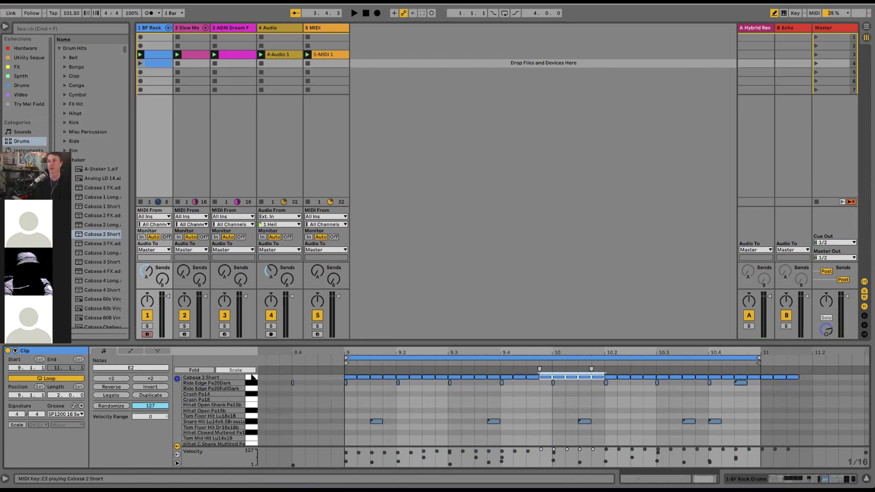
Show an enlarged Probability lane under the velocities and lower the probability of all Cabasa 2 Short notes to just above 0%.
click(252, 377)
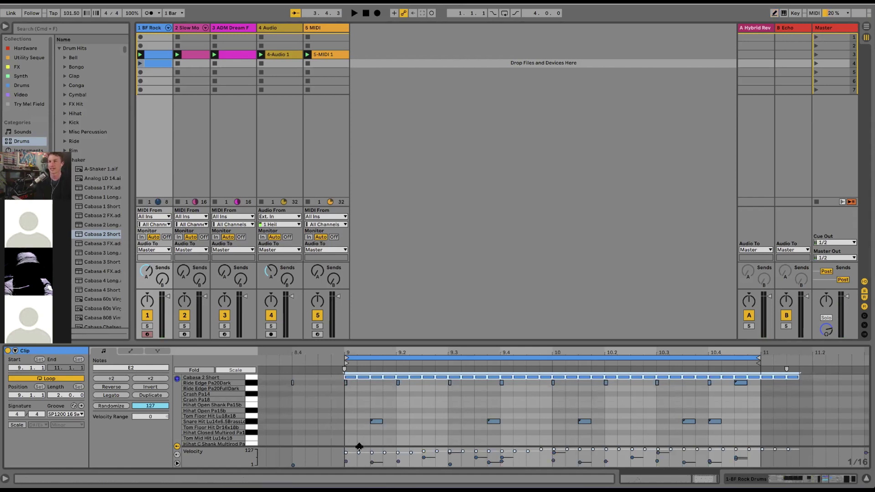
drag(359, 446, 356, 415)
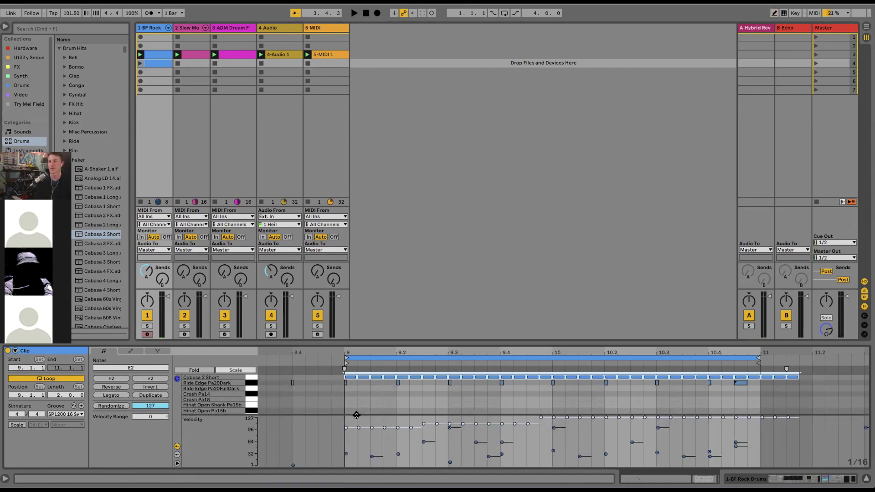
click(176, 455)
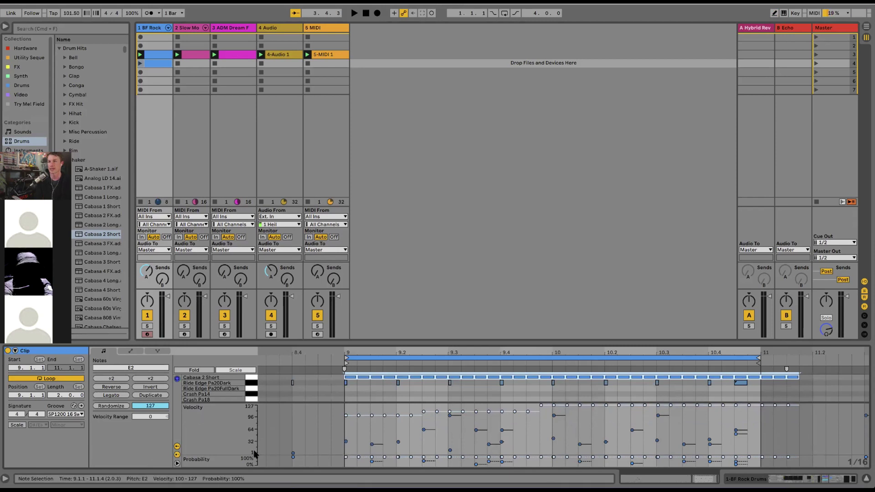
drag(237, 454, 237, 426)
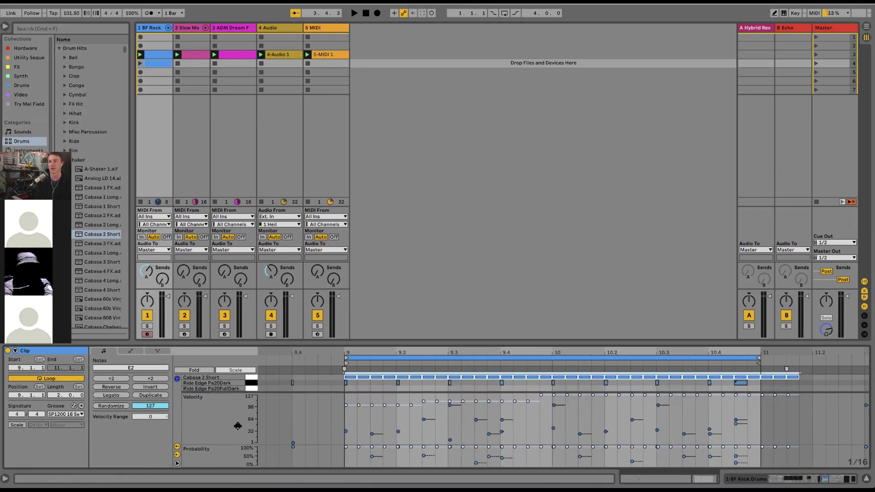
drag(346, 449, 346, 465)
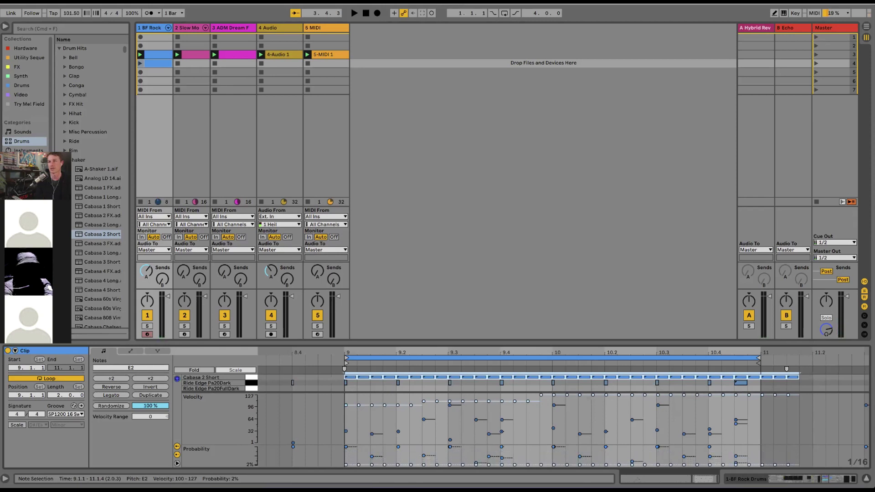
drag(347, 465, 346, 464)
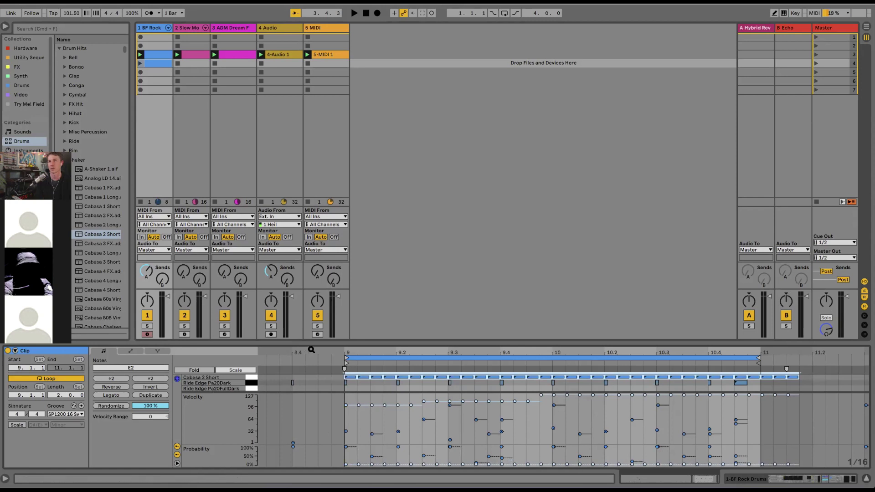
Play the duplicated drum clip and set Cabasa 2 Short's Low Cut to 530 Hz, High Cut to 9.16 kHz and pan to 30L.
key(space)
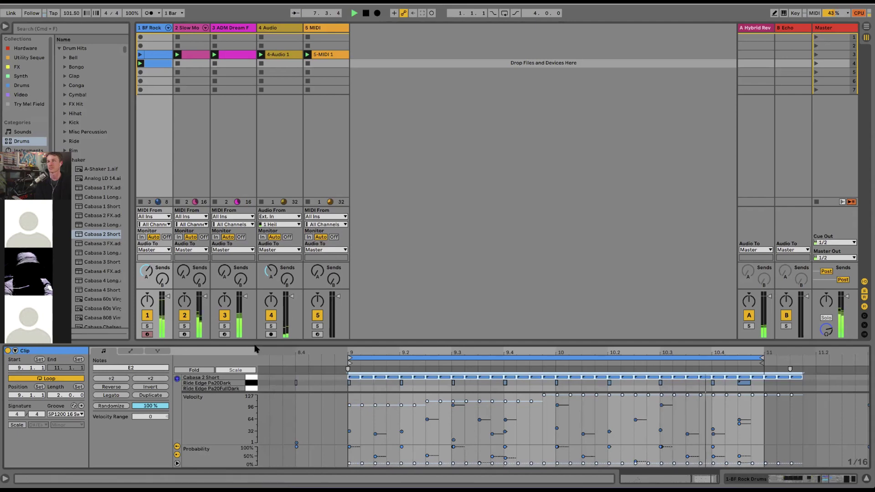
key(shift+Tab)
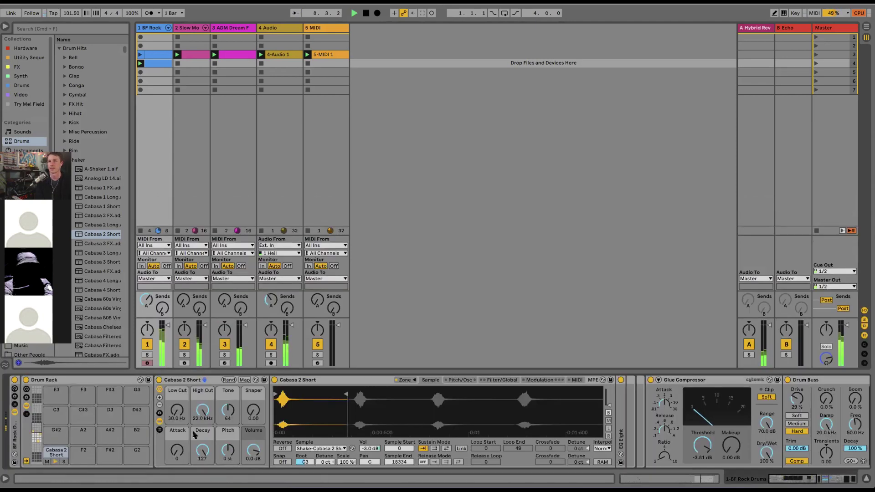
drag(203, 410, 177, 398)
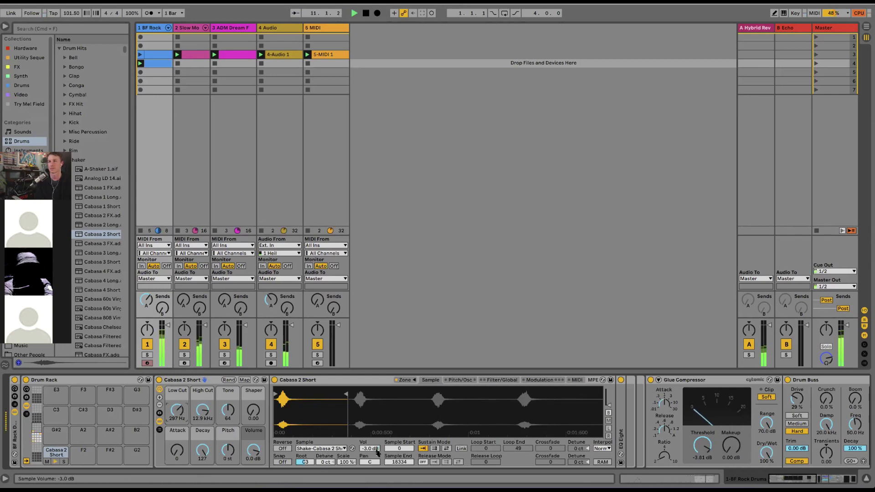
mouse_move(371, 462)
mouse_down()
mouse_move(371, 469)
mouse_move(370, 460)
mouse_up()
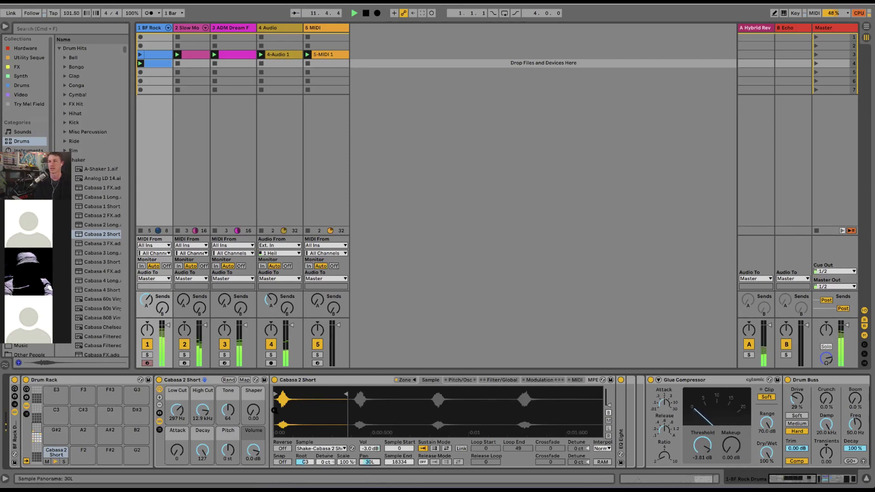
drag(202, 411, 172, 408)
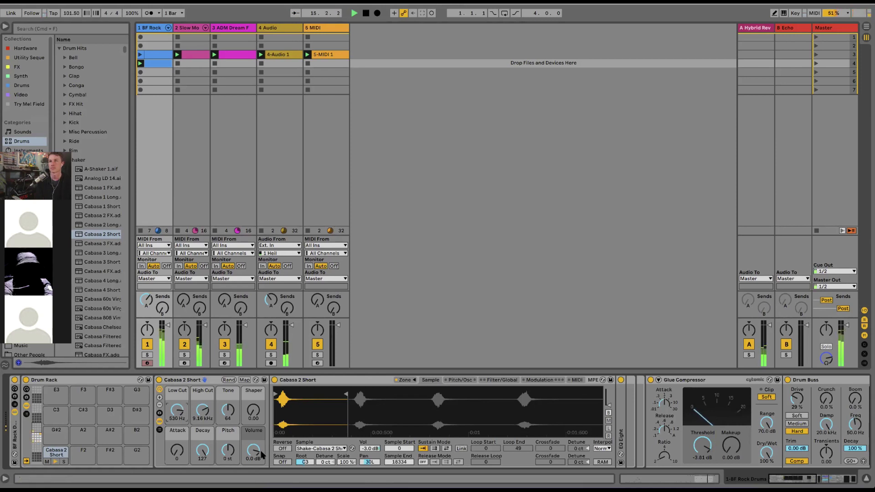
Lower Cabasa 2 Short's Volume to about -10 dB and set the Velocity Range of its notes in the duplicated drum clip to -34.
drag(253, 451, 253, 460)
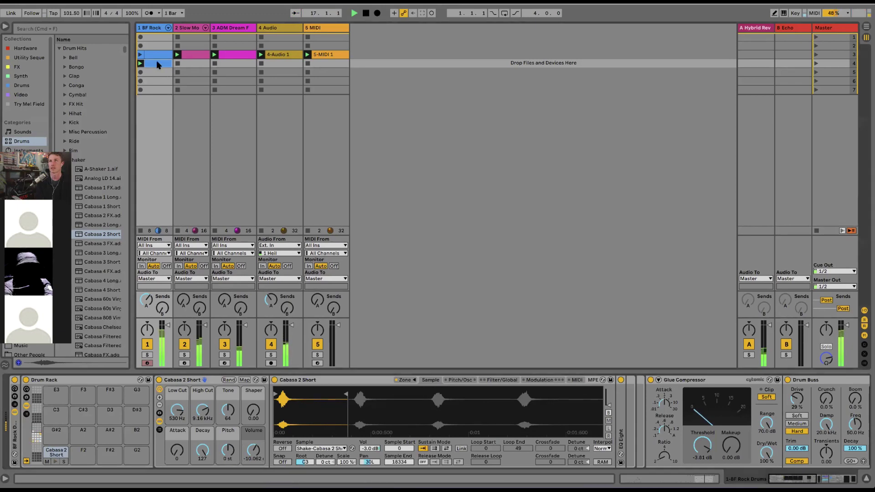
double_click(158, 64)
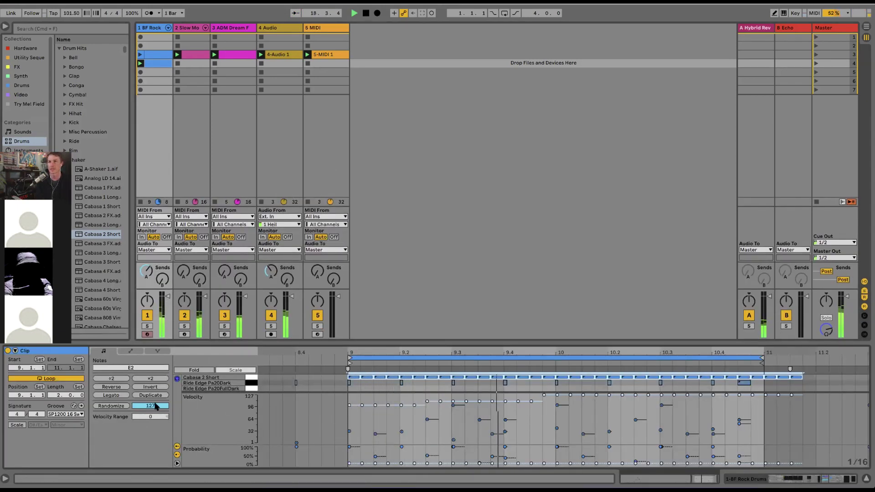
mouse_move(153, 417)
mouse_down()
mouse_move(153, 409)
mouse_move(153, 439)
mouse_move(153, 431)
mouse_up()
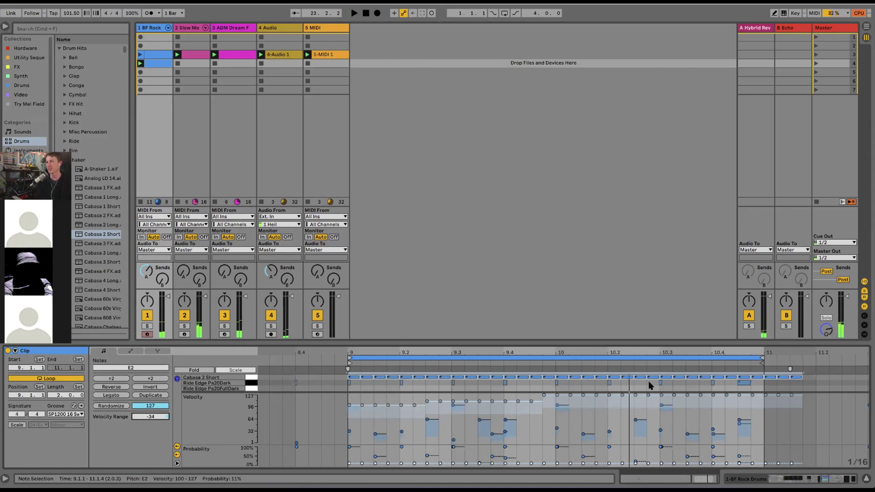
Enlarge the drum clip's note editor to examine all drum rows and reselect every Cabasa 2 Short note.
drag(469, 343, 469, 262)
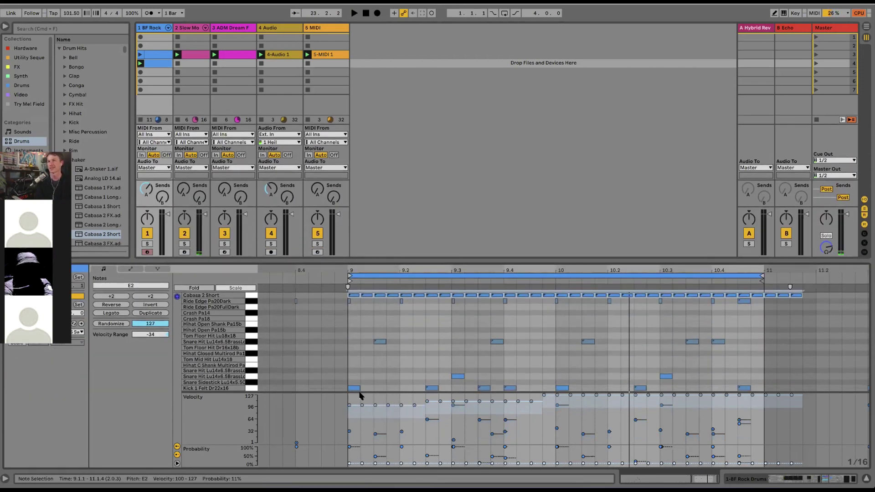
click(360, 395)
drag(359, 392, 364, 414)
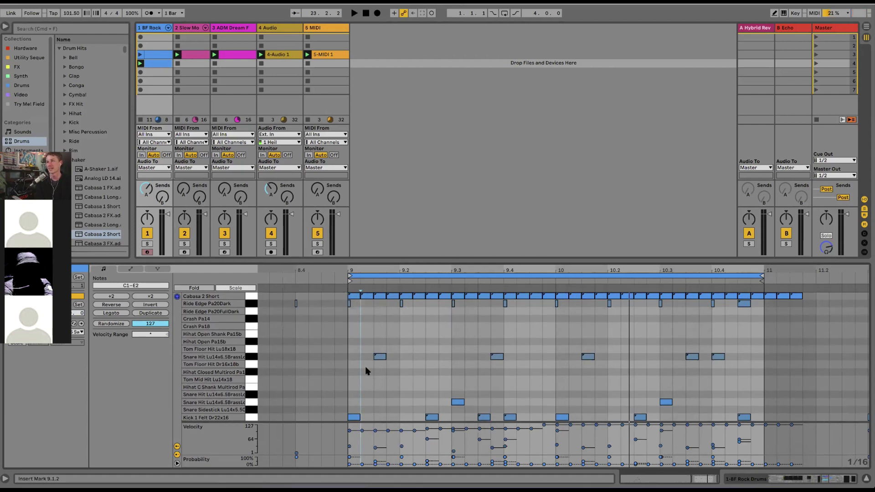
click(251, 296)
scroll(416, 416, right, 1)
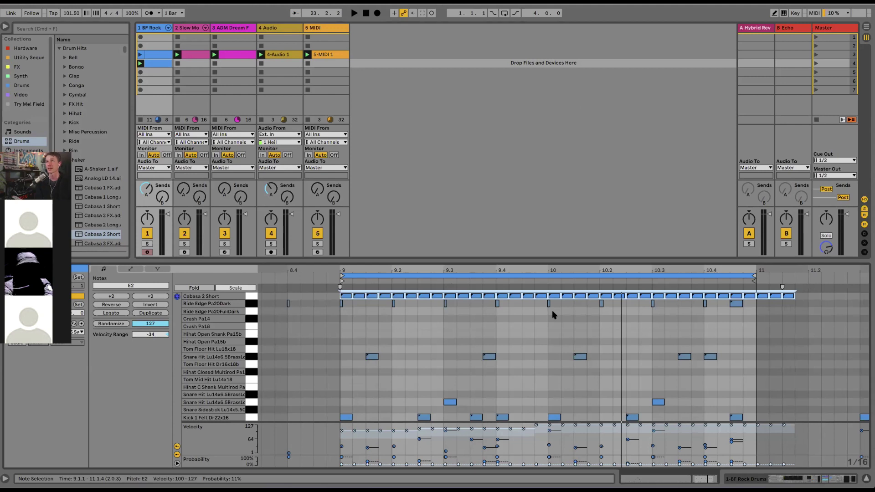
Stop all clips and load the Operator instrument onto a new MIDI track.
click(817, 120)
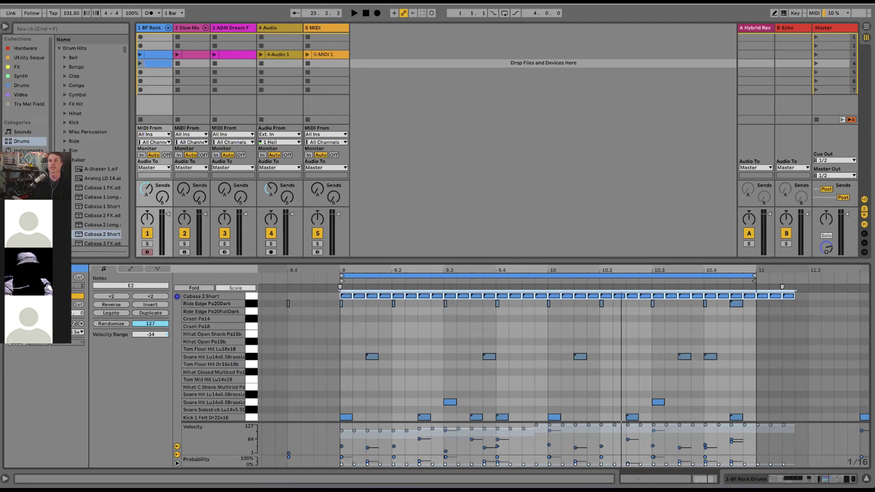
click(65, 160)
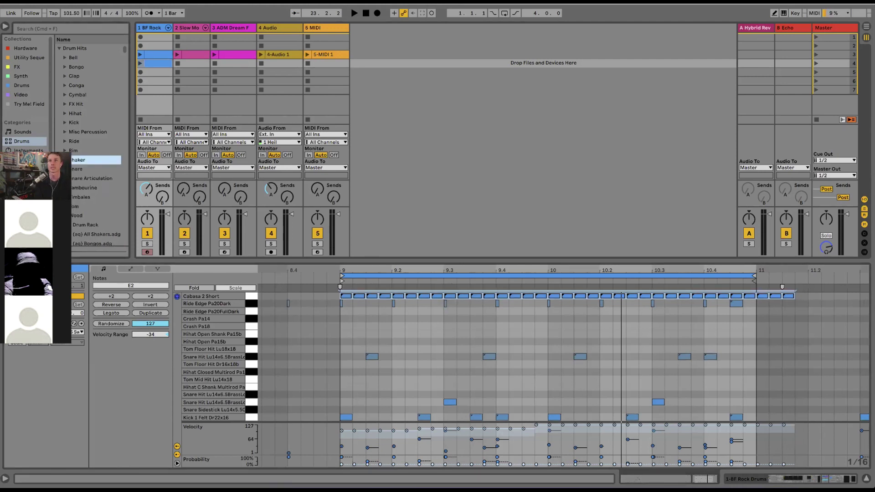
click(27, 150)
drag(69, 122, 371, 65)
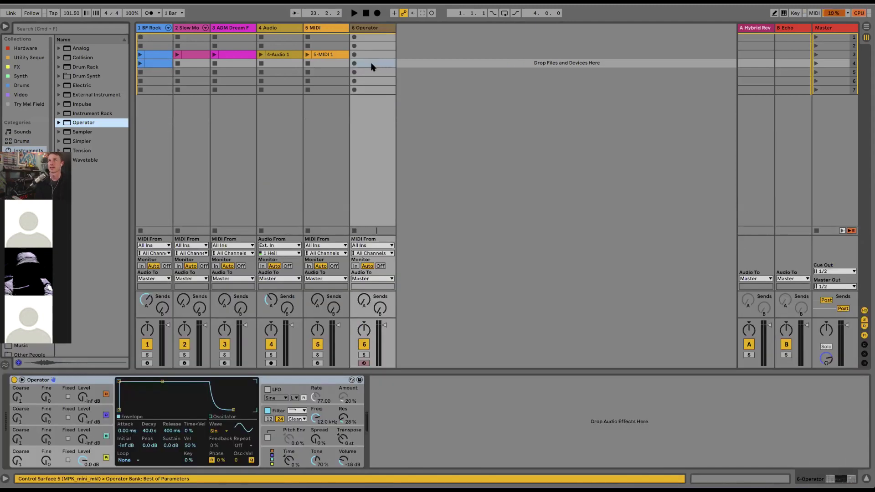
Create an empty MIDI clip in scene 5 of the Operator track and show only the D#-rooted scale notes in an enlarged editor.
double_click(371, 73)
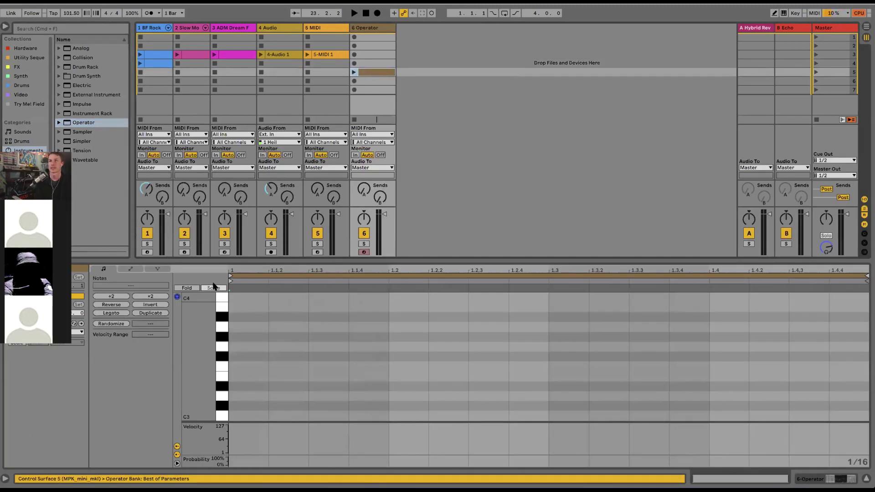
click(18, 344)
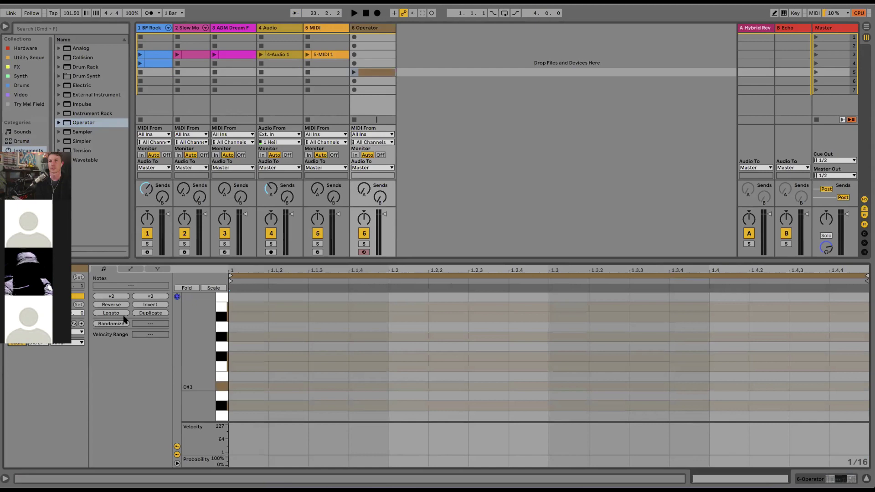
click(213, 288)
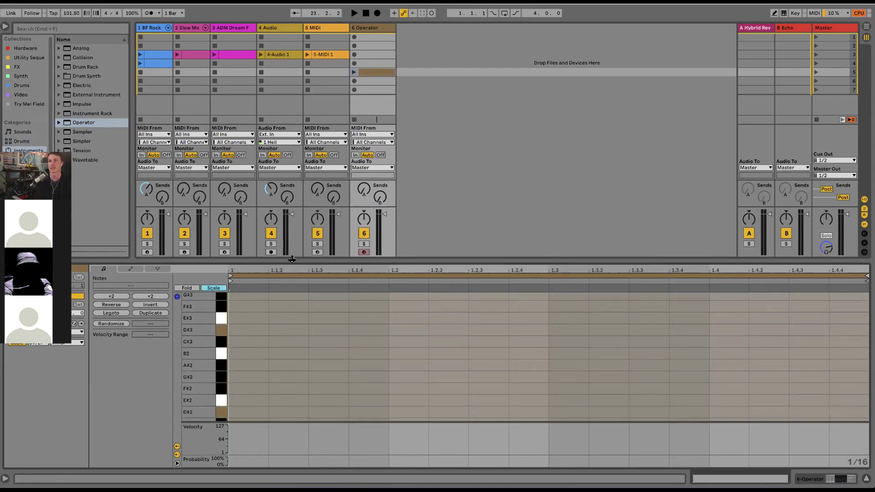
drag(292, 252, 292, 123)
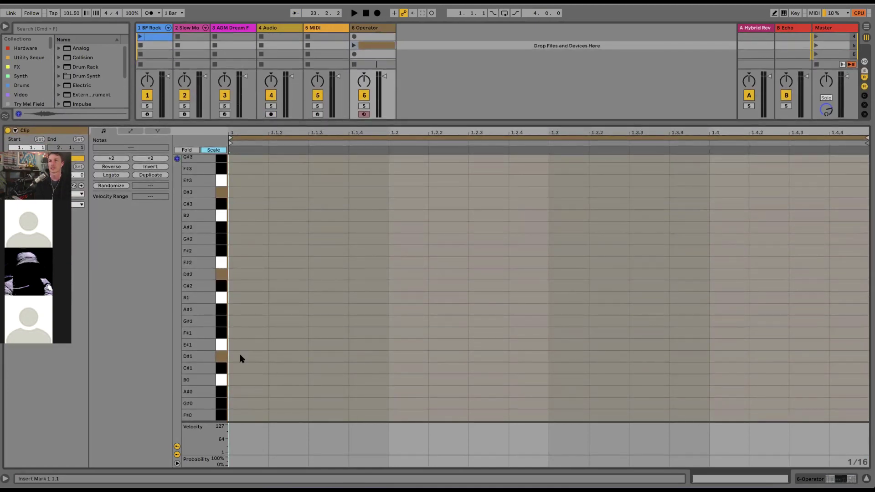
Draw a sixteenth-note chord of D#1, F#1, E#2, A#2 and D#3 at the start of the Operator clip.
key(b)
click(241, 345)
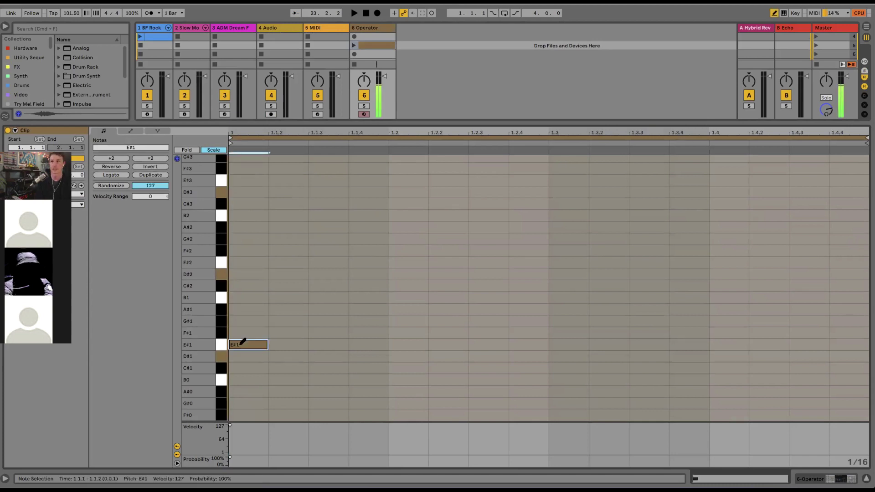
click(244, 259)
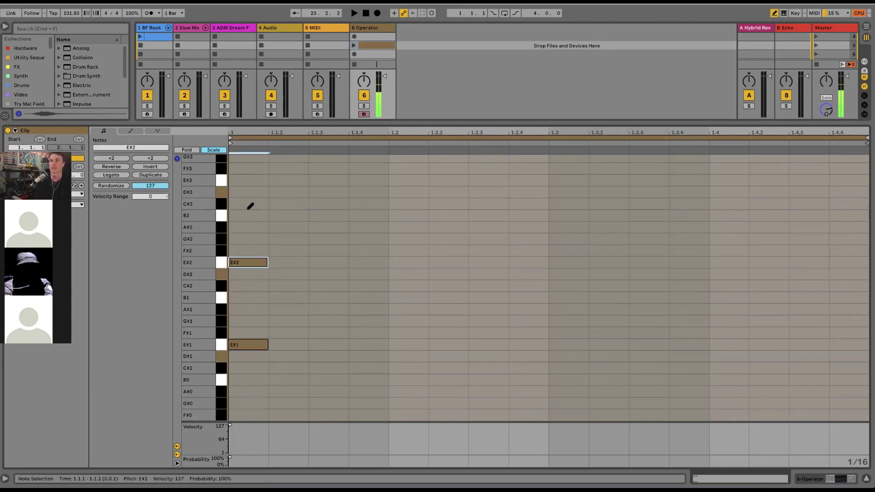
click(251, 226)
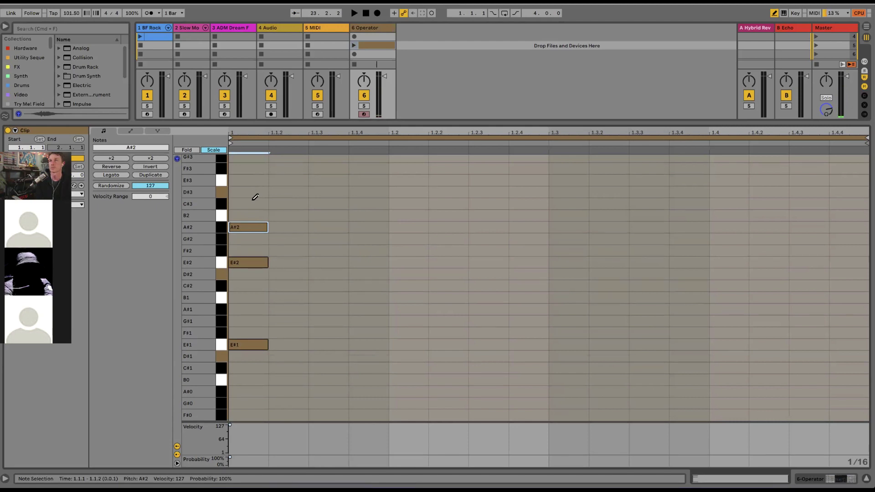
click(254, 200)
click(253, 201)
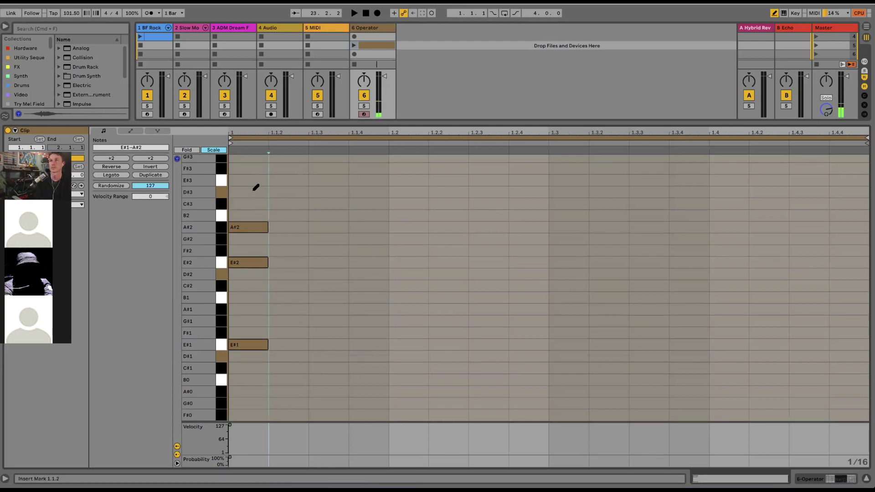
click(254, 191)
click(248, 345)
click(248, 355)
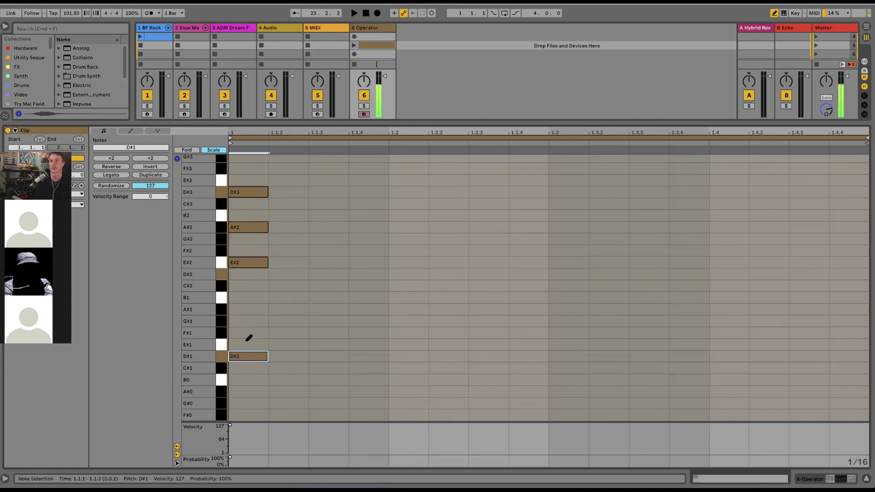
click(248, 331)
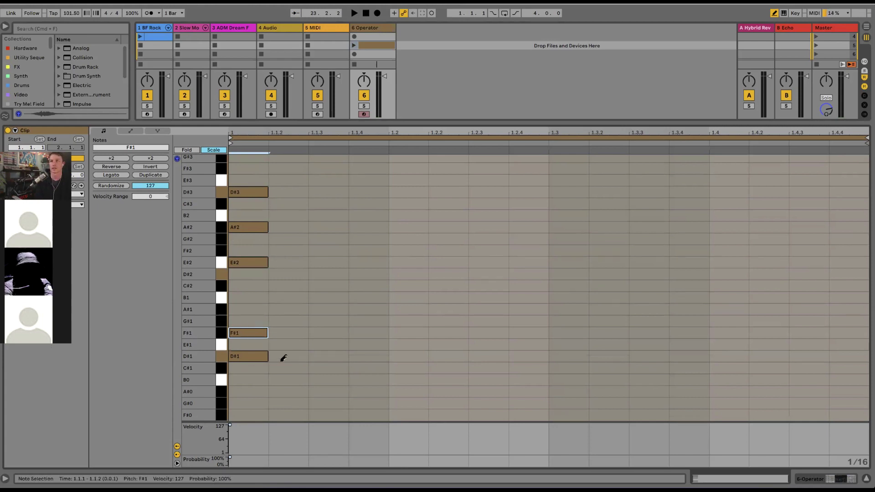
Duplicate the five-note chord repeatedly until sixteenth-note chords fill the whole one-bar clip.
drag(280, 364, 264, 190)
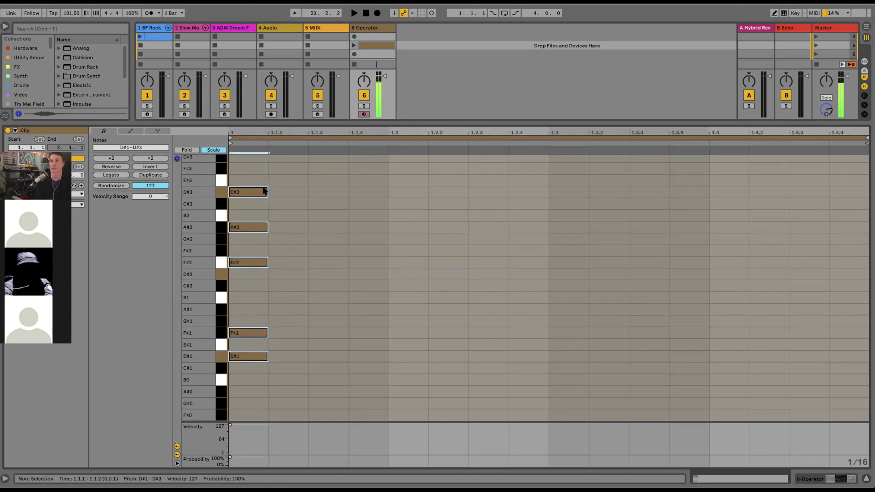
key(super+d)
key(super+d)
key(super+d)
key(super+d)
key(super+d)
key(super+d)
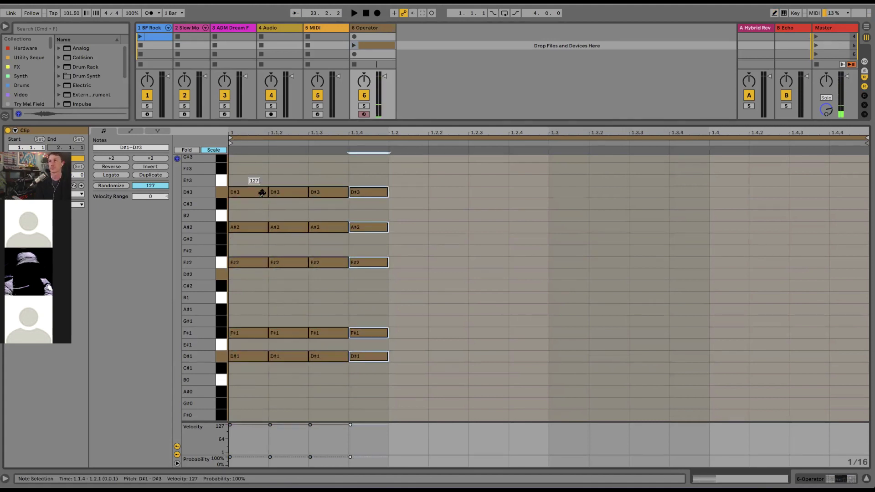
key(super+d)
key(super+d)
key(super+d)
key(super+d)
key(super+d)
key(super+d)
key(super+d)
key(super+d)
key(super+d)
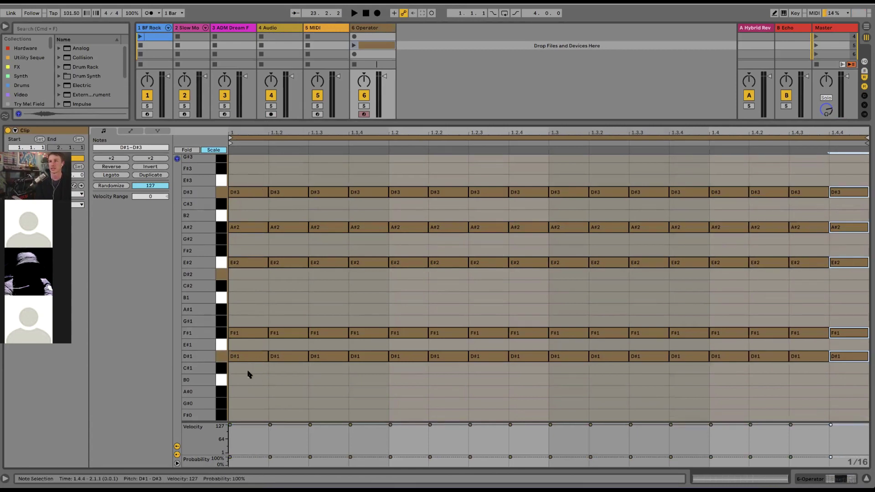
Transpose all the notes in the Operator clip up one octave.
drag(248, 371, 264, 155)
key(super+a)
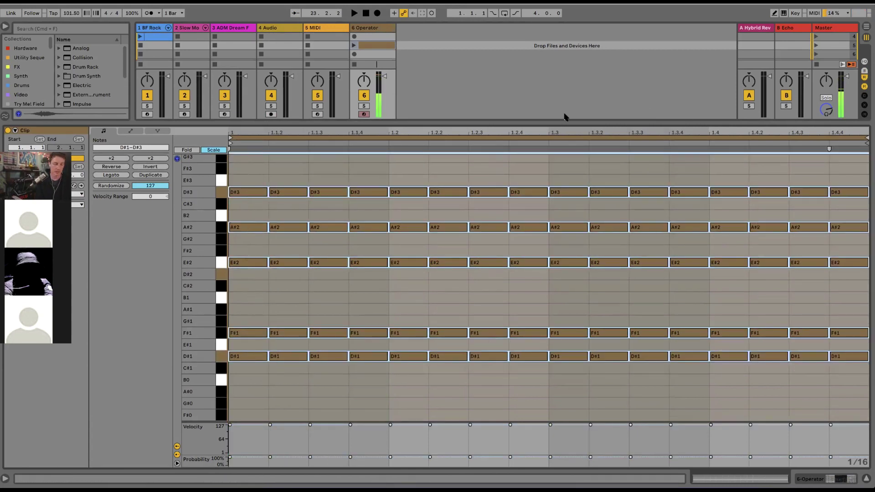
key(shift+Up)
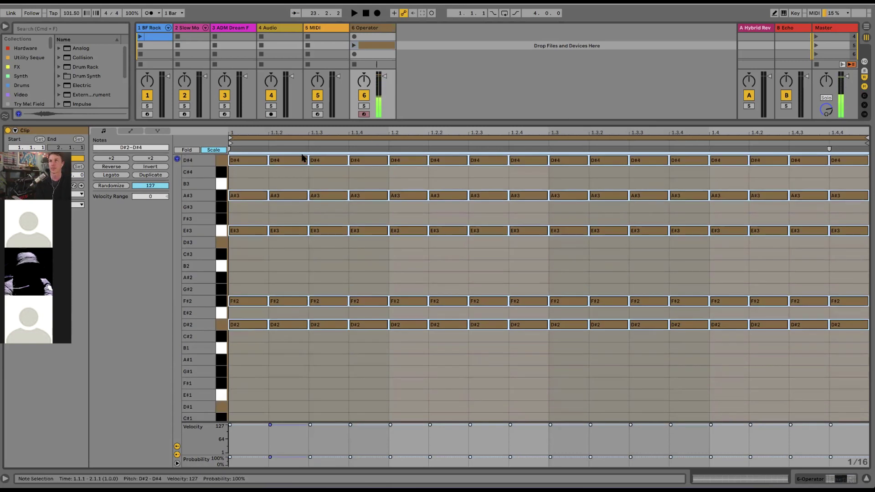
Play the Operator clip and move its entire row of E#3 notes down to D#3.
click(354, 45)
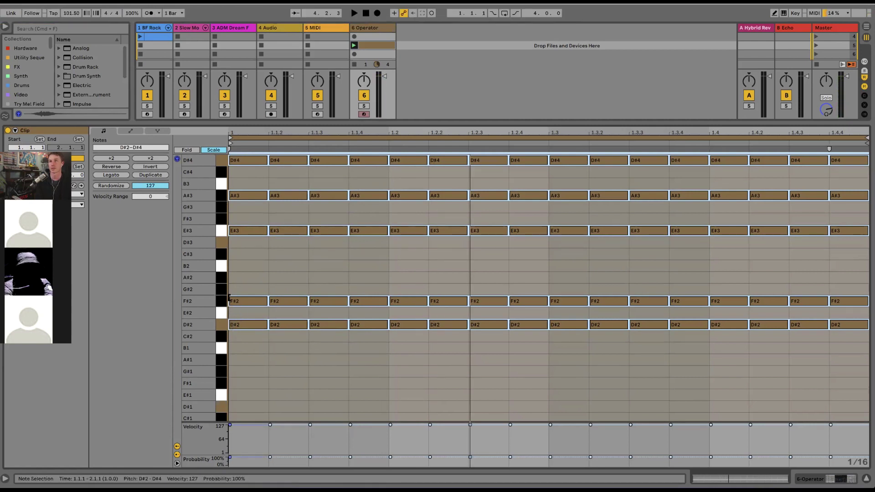
click(224, 231)
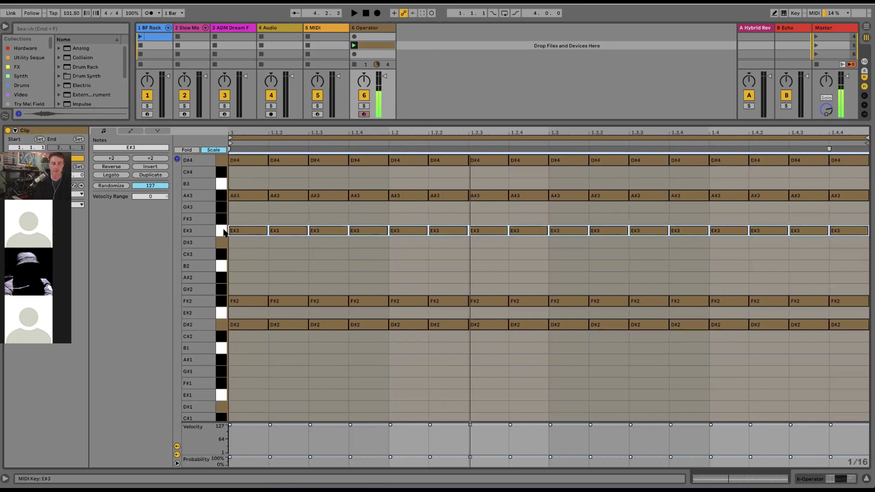
key(Down)
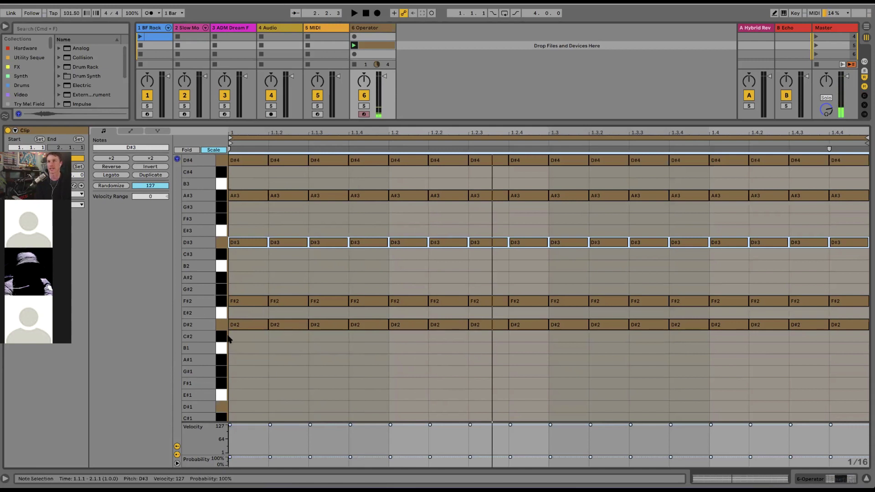
click(271, 284)
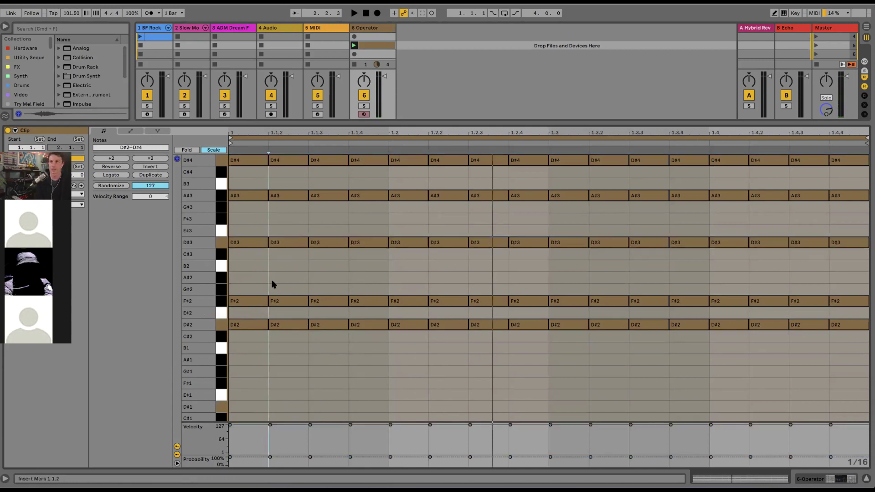
Give all the chord notes about 4% probability, a Velocity Range of -58 and lower velocities, and play the randomized clip.
key(super+a)
drag(229, 454, 228, 465)
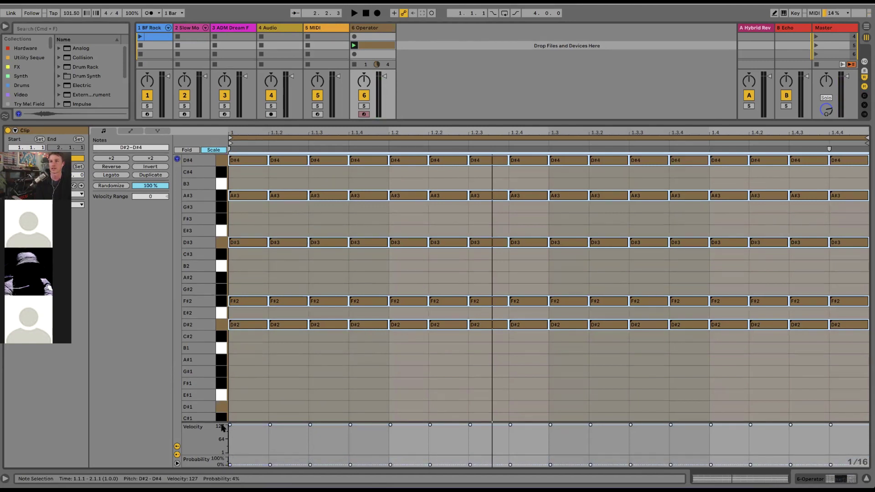
drag(151, 197, 152, 223)
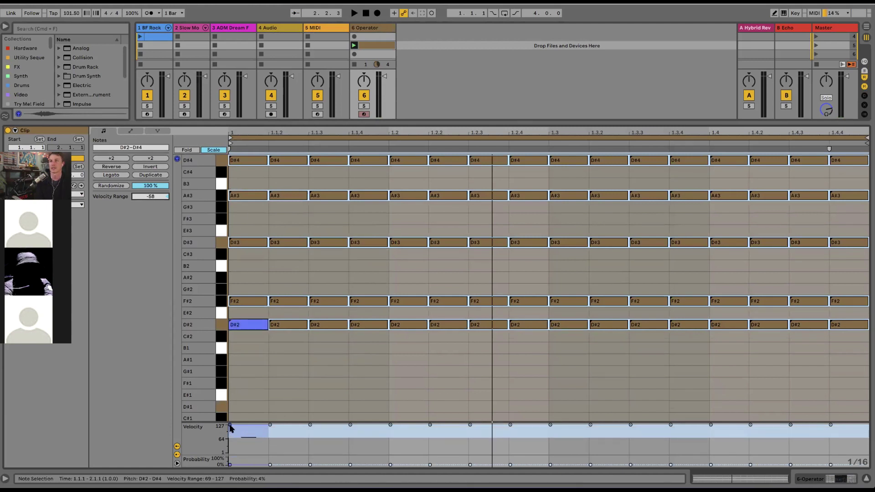
drag(230, 424, 230, 434)
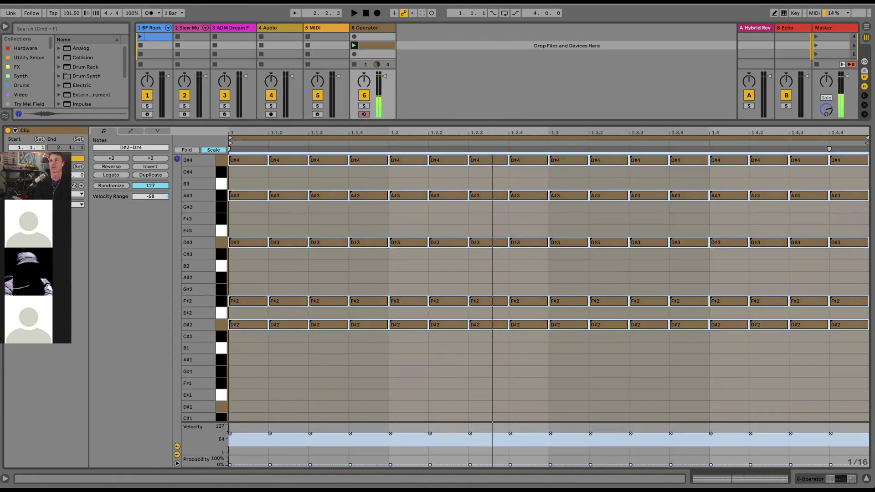
key(space)
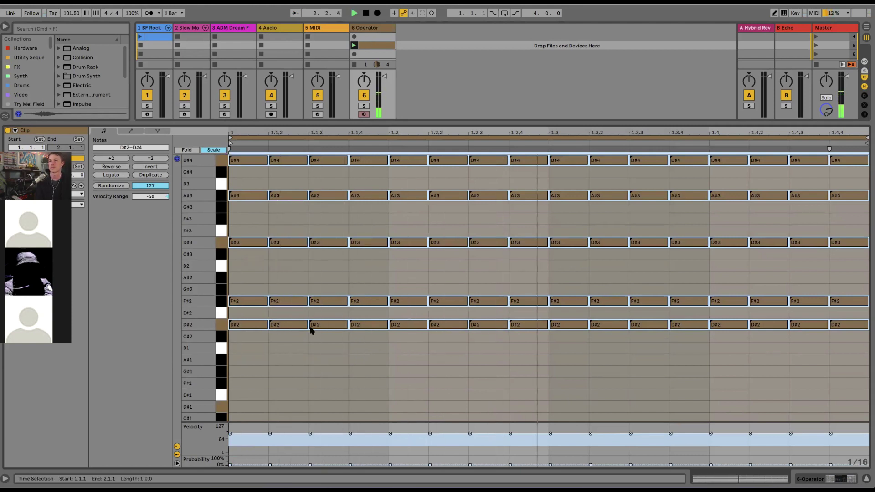
drag(230, 464, 230, 463)
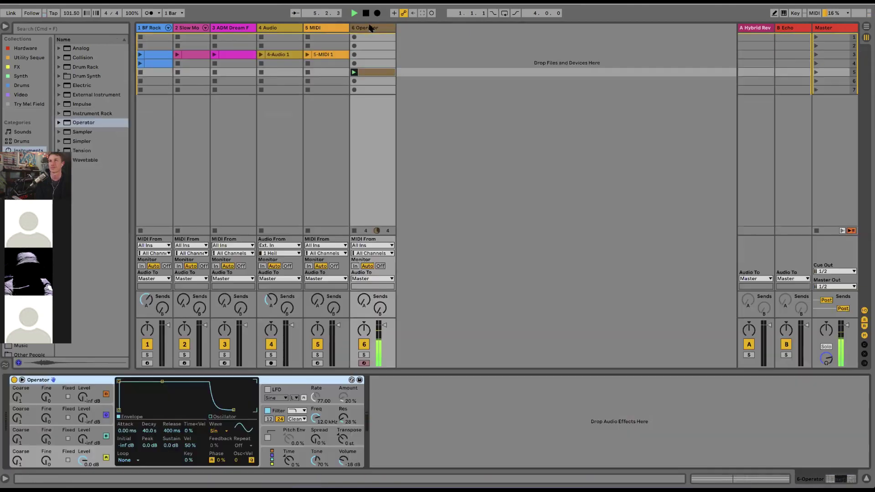
Show the Operator track's device and raise the level of its oscillator B to -37 dB.
click(370, 28)
drag(83, 439, 83, 435)
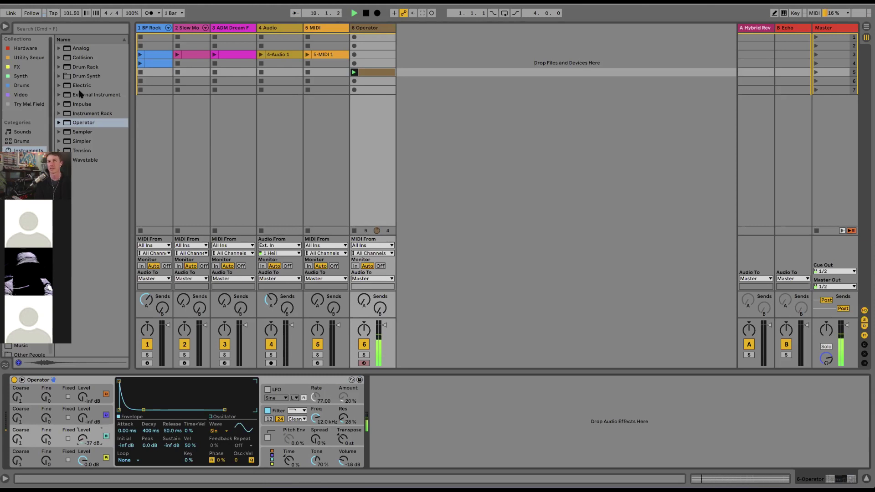
Add an LFO modulator after Operator with a Random 1/16 waveform and map it to oscillator B's level, ranging from 13 to 56%.
click(27, 160)
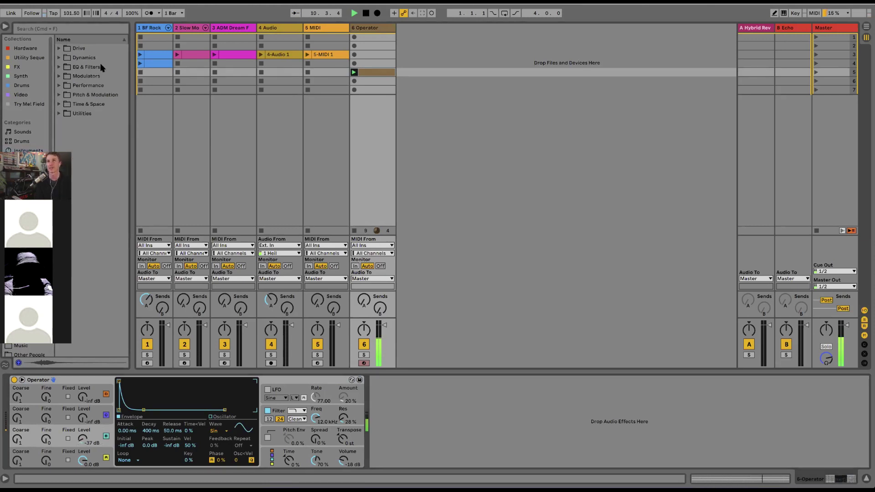
click(59, 76)
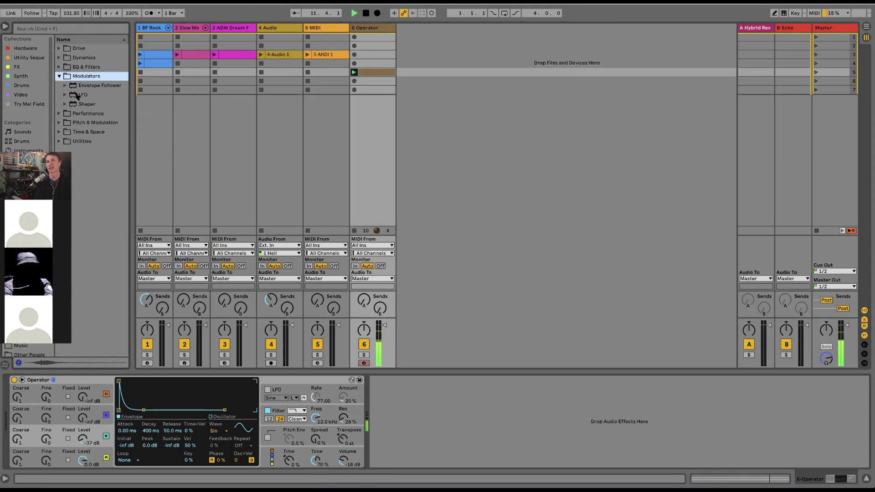
drag(77, 96, 458, 416)
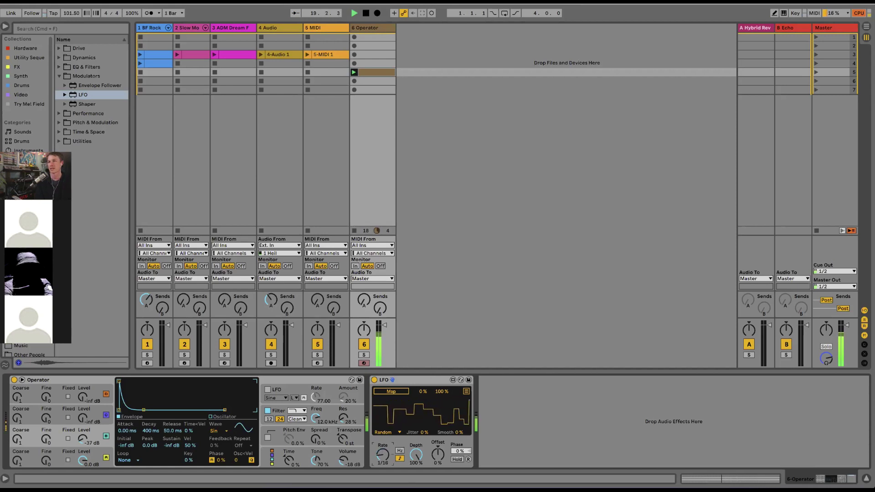
click(83, 440)
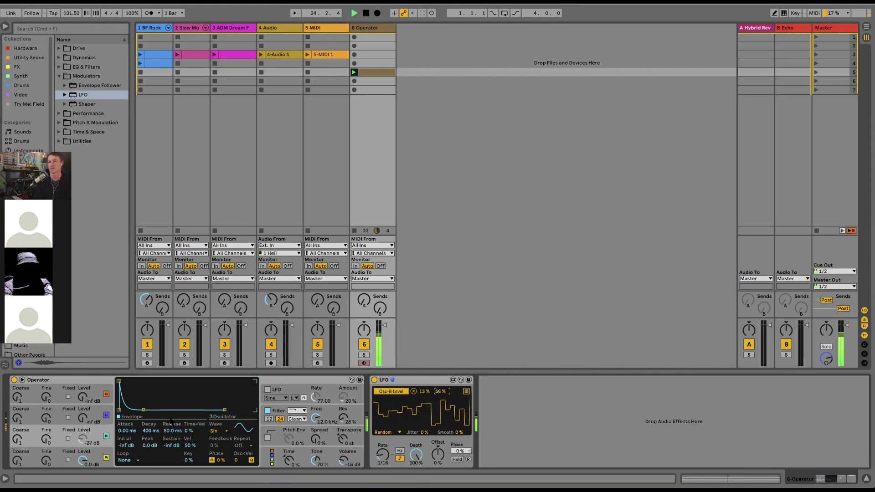
Map the LFO's second target to oscillator C's level and set oscillator C's coarse tuning to 4.
click(468, 392)
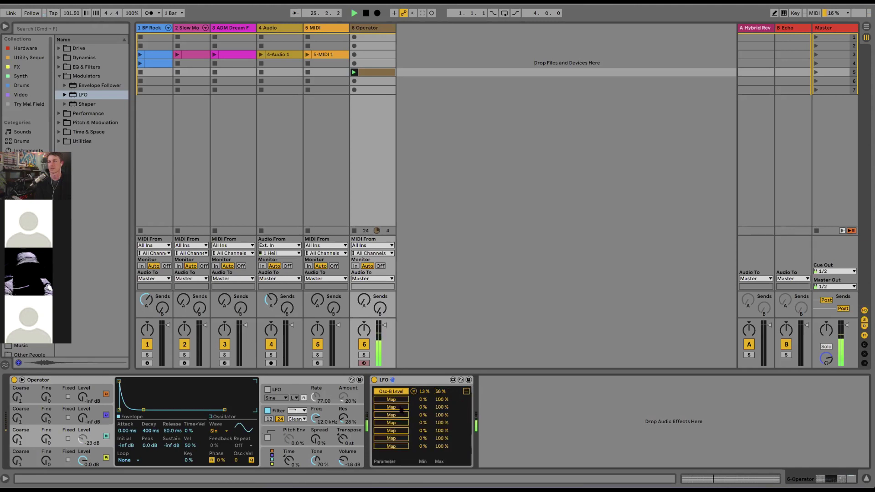
click(82, 438)
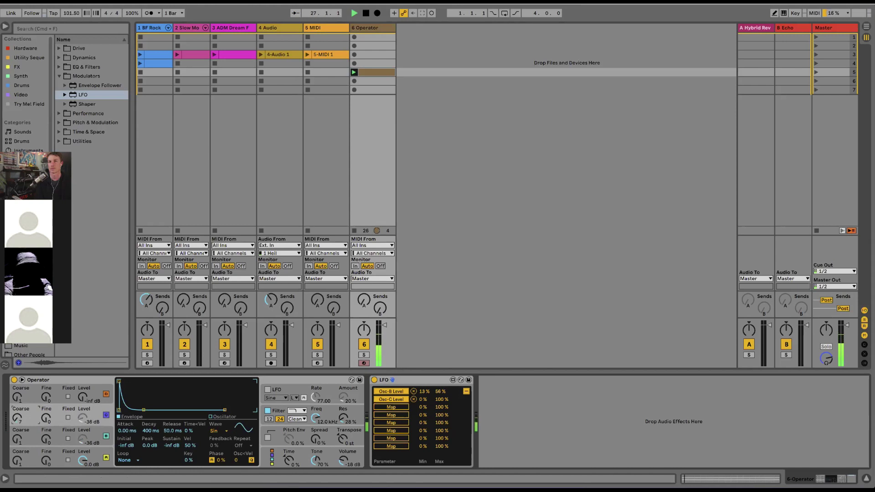
drag(19, 419, 19, 406)
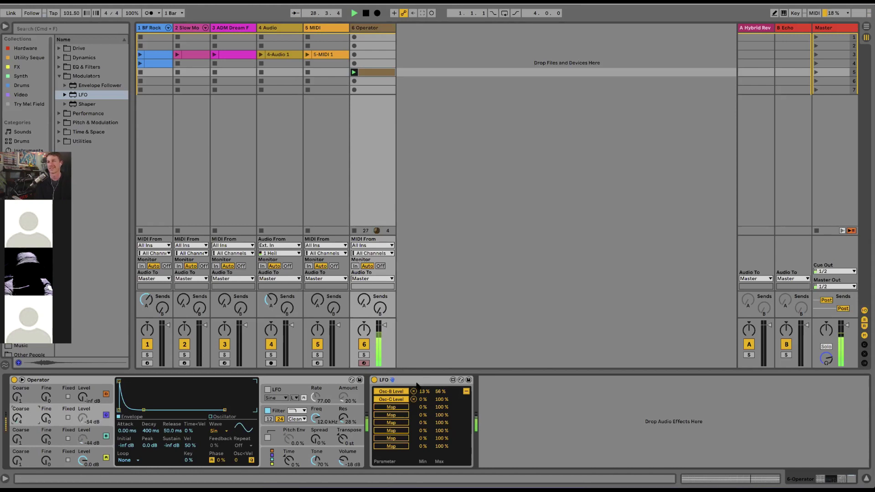
Copy all the chord notes in the Operator clip upward to the G#4–G#6 range.
double_click(381, 73)
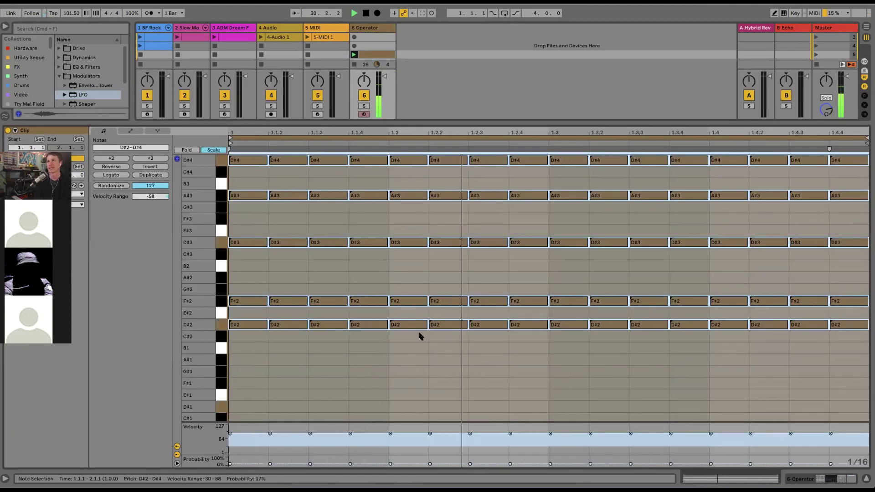
scroll(419, 337, up, 5)
scroll(419, 336, up, 1)
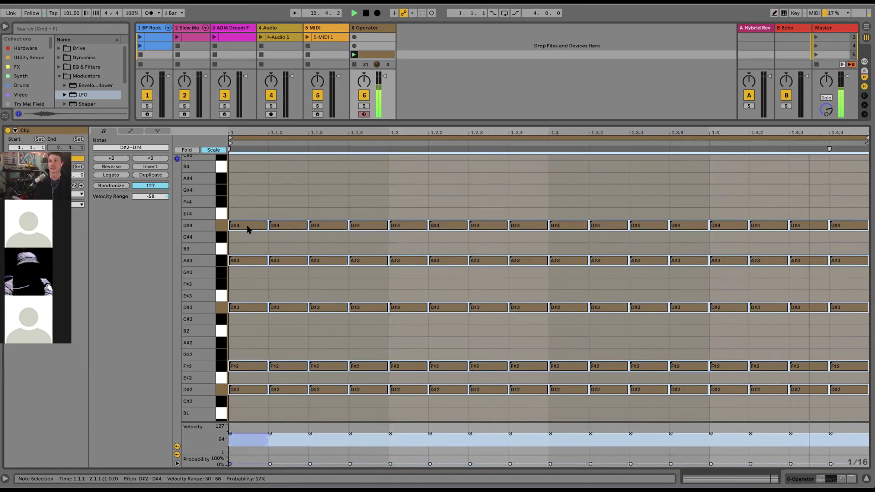
drag(248, 228, 242, 256)
scroll(264, 256, down, 6)
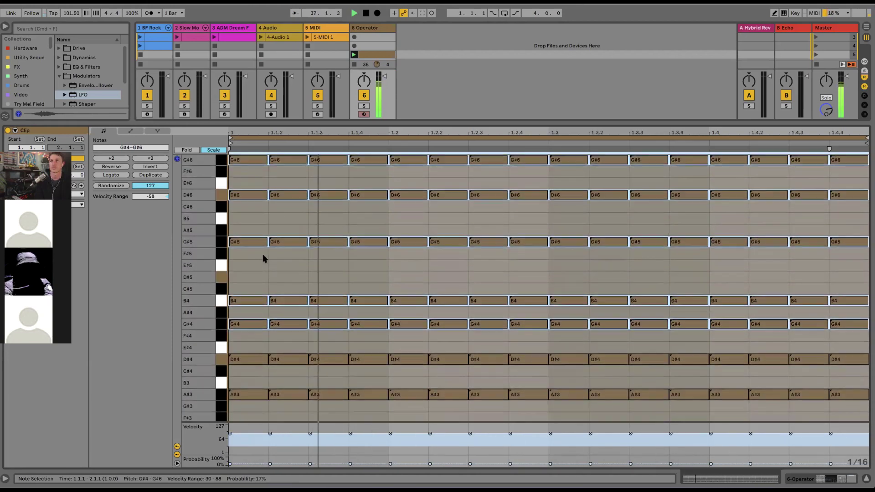
scroll(263, 283, down, 1)
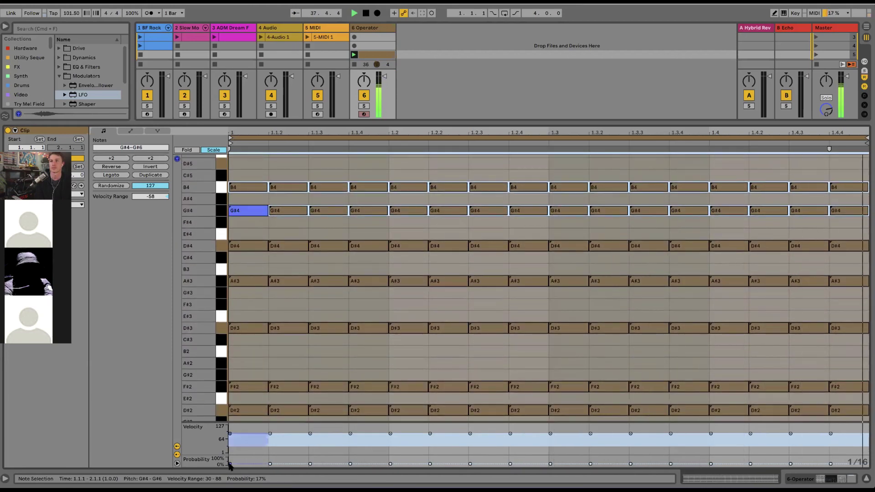
Set the copied notes' probability to 24% and move them up to D#5–D#7.
drag(230, 464, 230, 460)
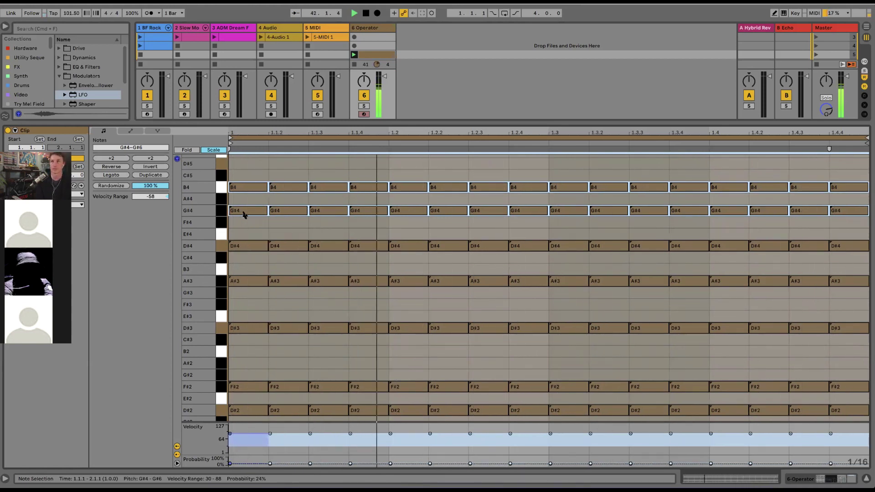
drag(244, 213, 246, 175)
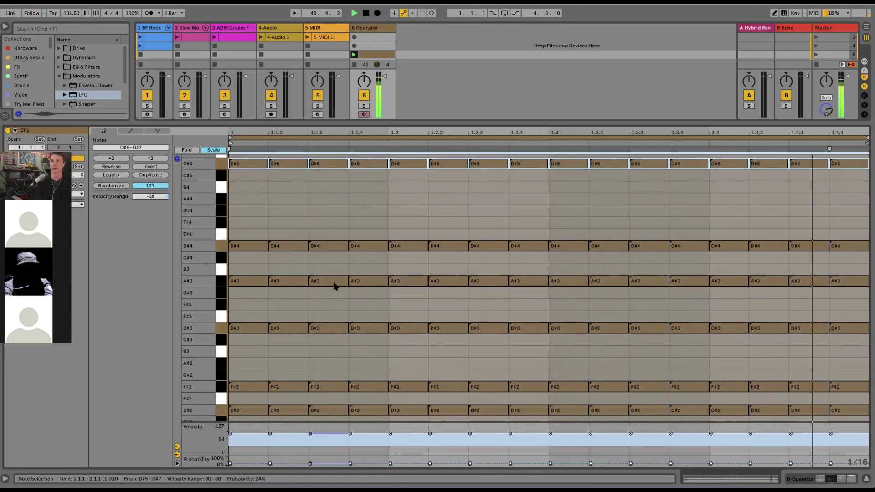
scroll(334, 285, up, 5)
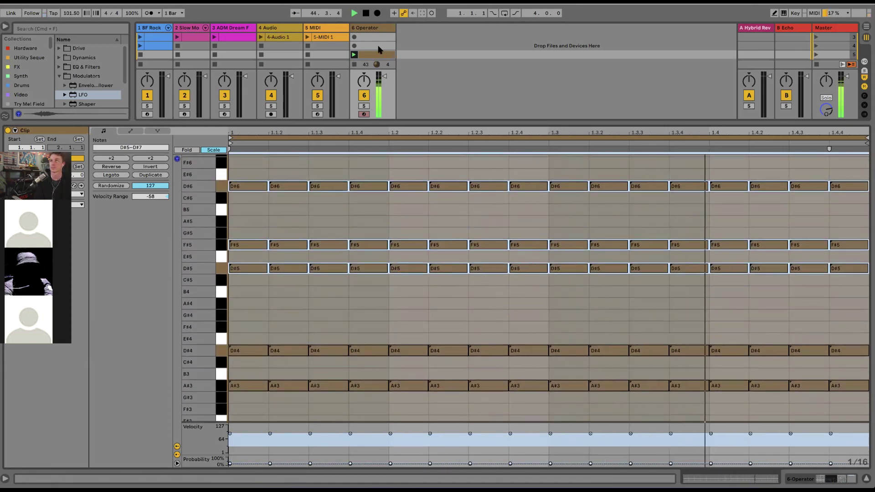
Show the Operator track's devices and lower Operator's filter frequency to 495 Hz.
click(369, 28)
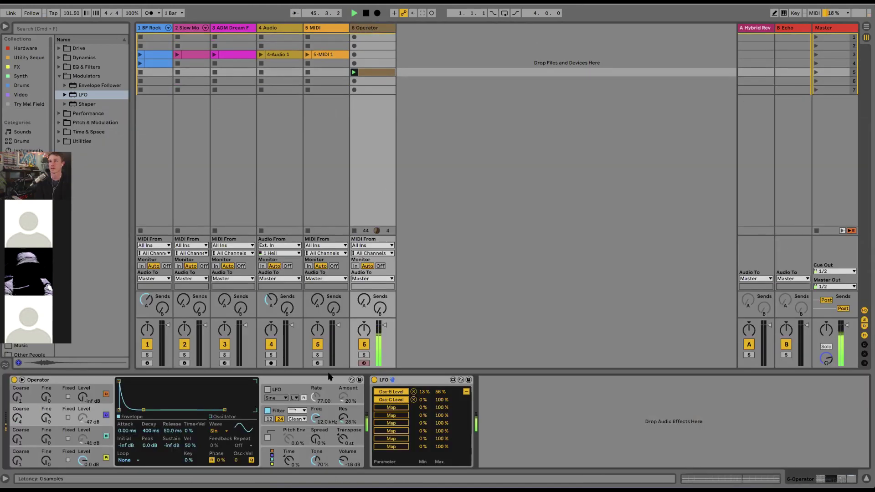
drag(318, 415, 317, 433)
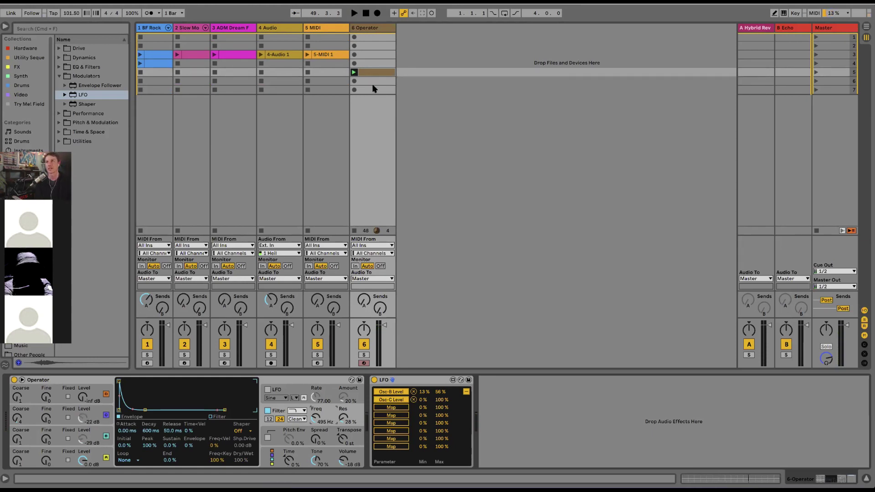
Fold the Operator clip's editor to its used notes and, with the clip playing, lower all the notes' probability to 11–16%.
double_click(372, 73)
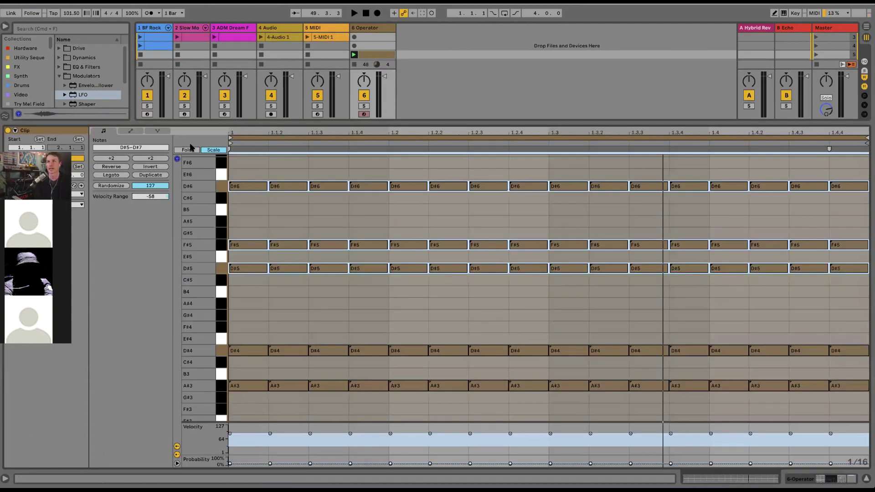
click(191, 153)
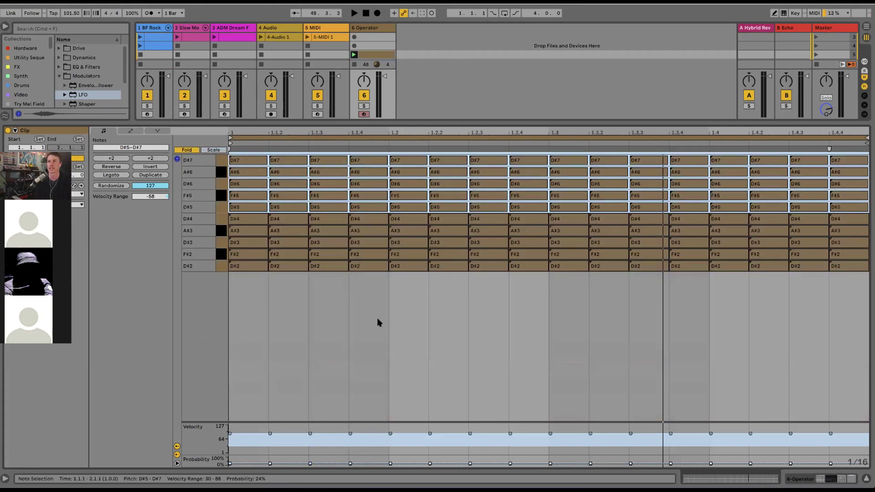
click(721, 374)
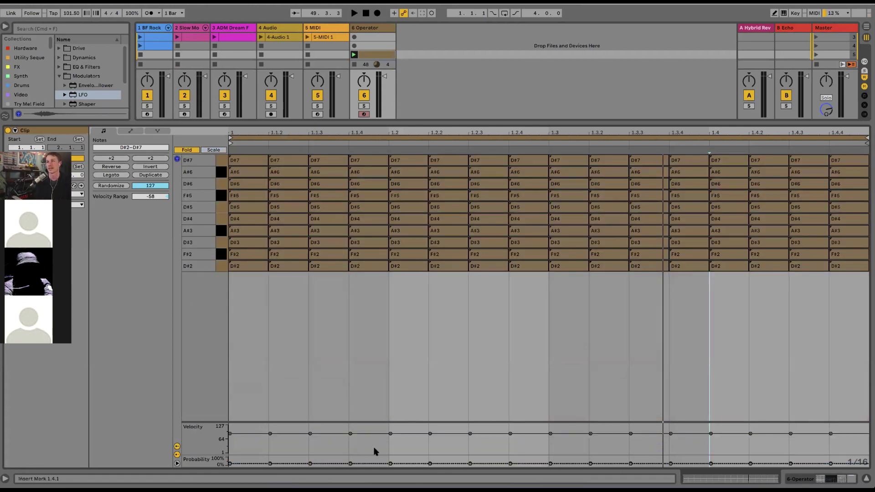
key(space)
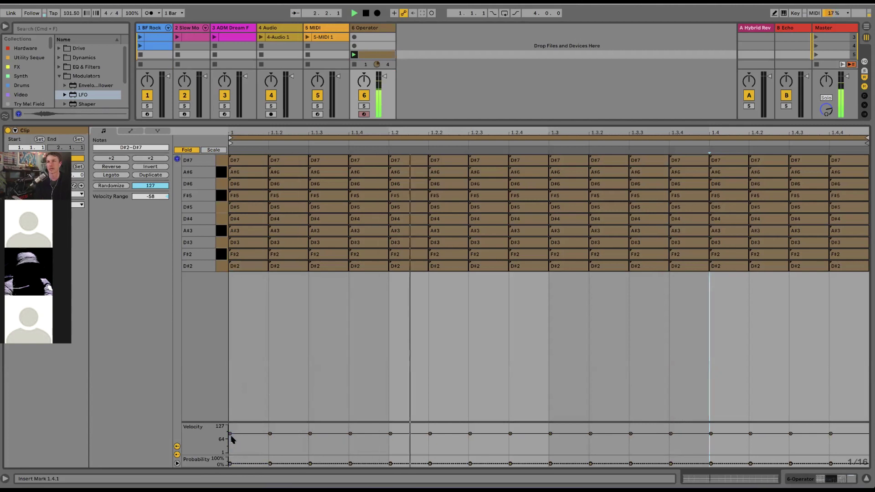
click(245, 343)
key(ctrl+a)
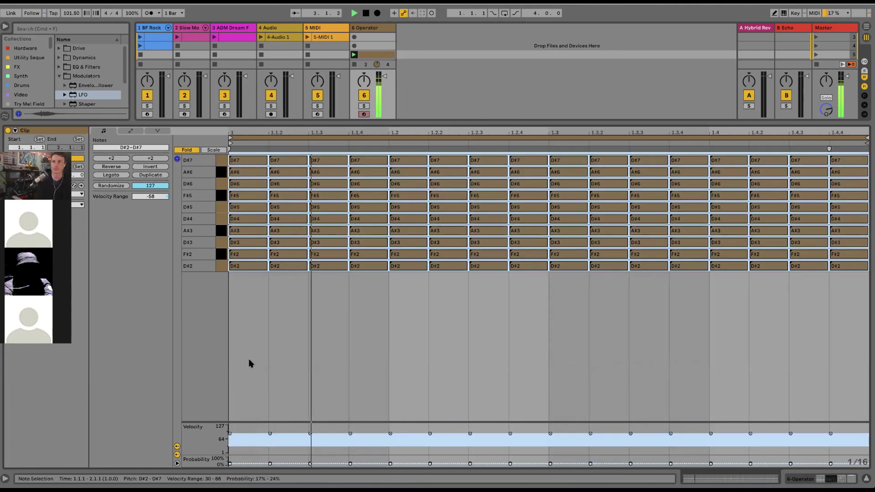
drag(230, 464, 230, 466)
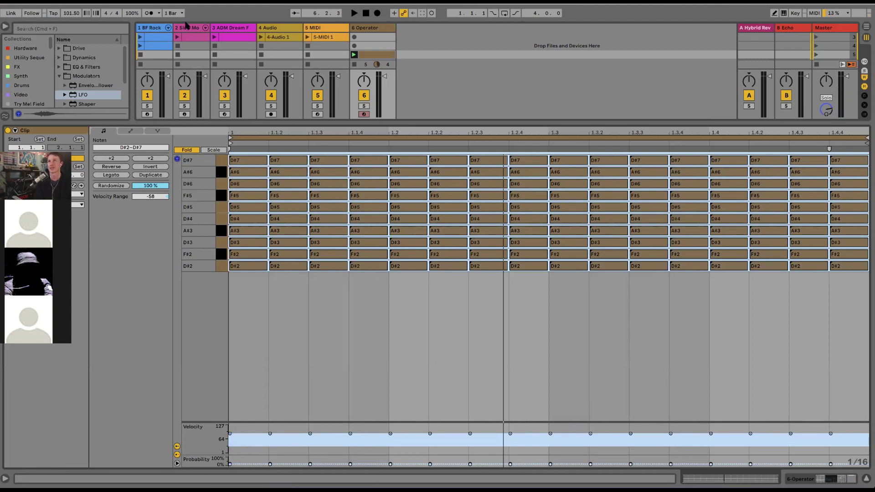
Launch the third scene and play the Operator clip along with it.
click(816, 38)
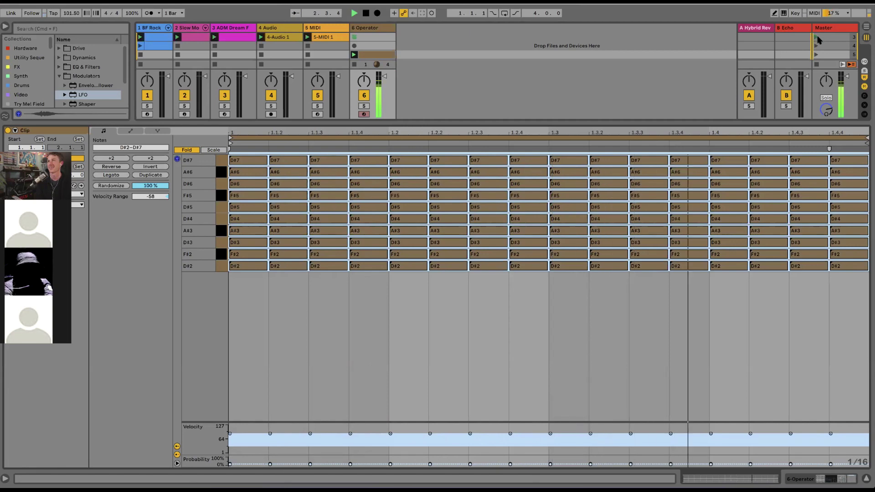
click(354, 54)
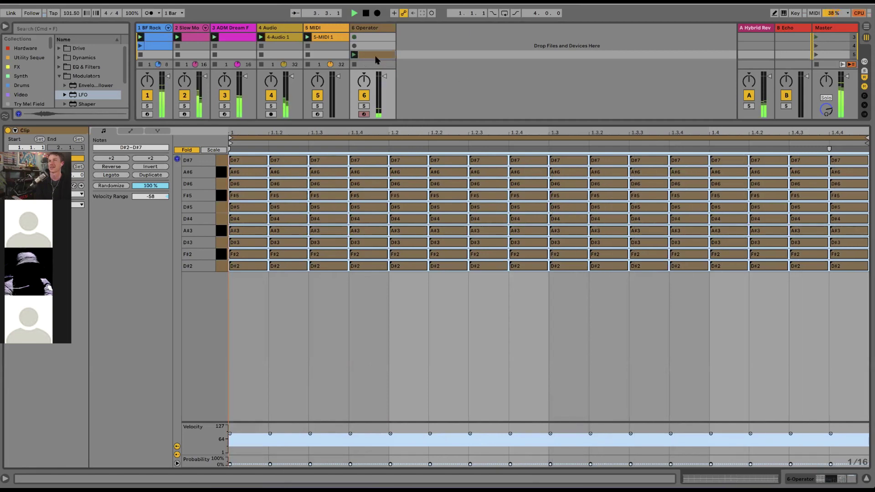
Shape oscillator A's envelope in Operator with a 113 ms attack, 0.0 dB peak, 245 ms decay and -inf dB sustain.
click(365, 28)
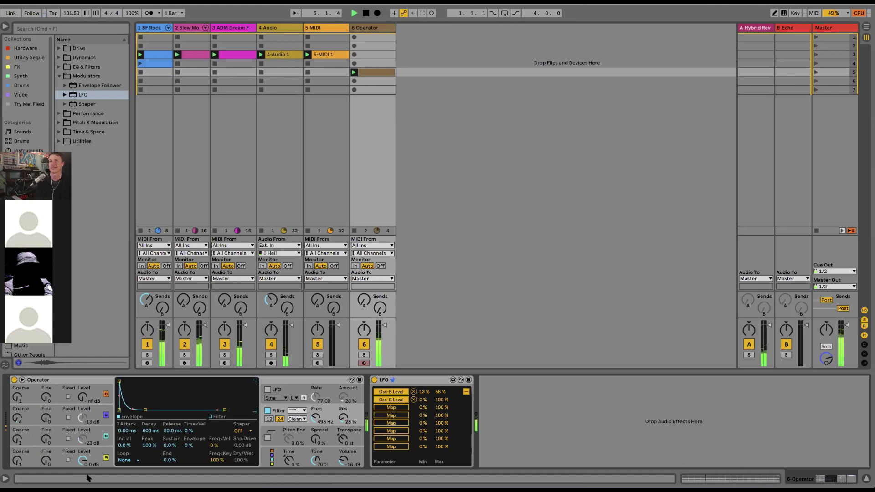
click(92, 455)
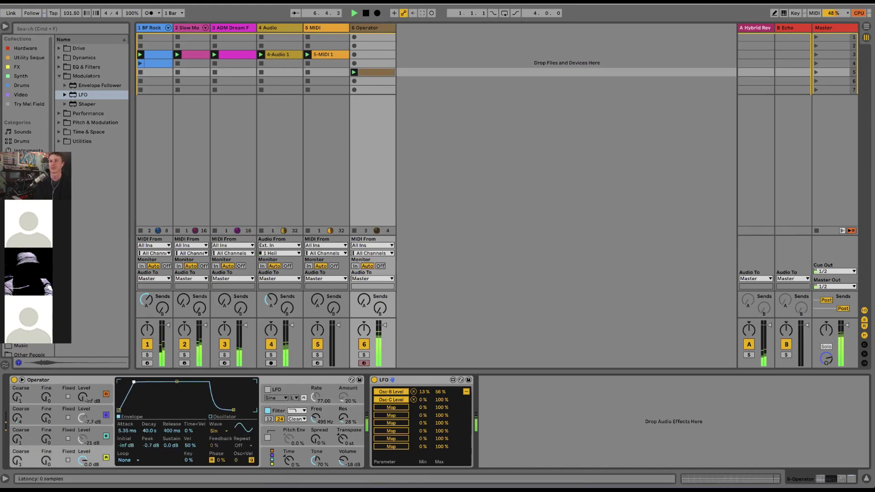
drag(134, 382, 138, 381)
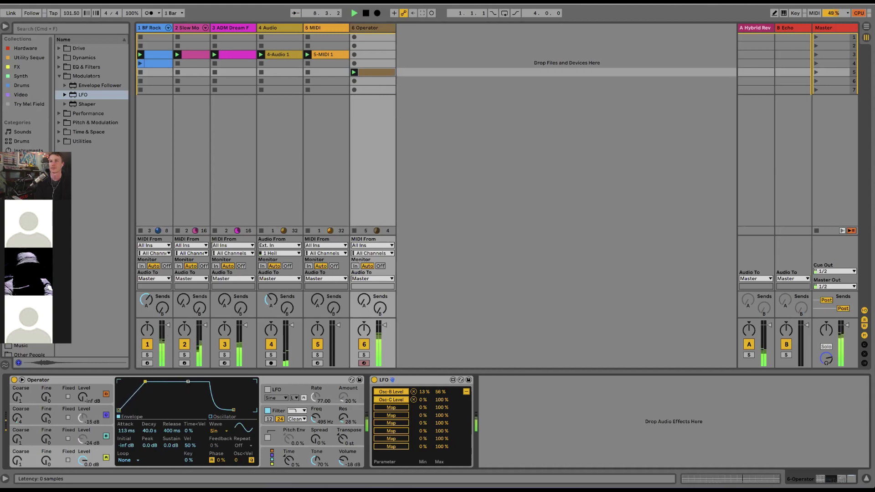
drag(188, 381, 173, 410)
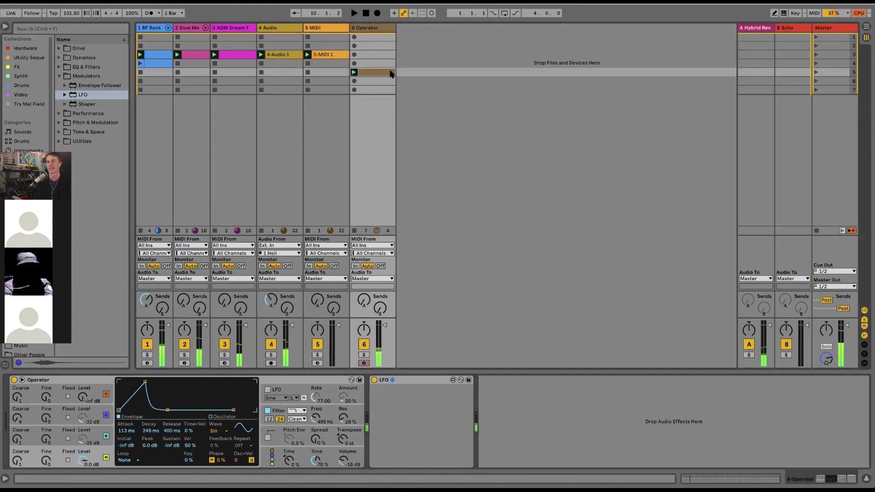
Lower the probability of all the Operator clip's notes to 0% and transpose them down one octave.
double_click(390, 73)
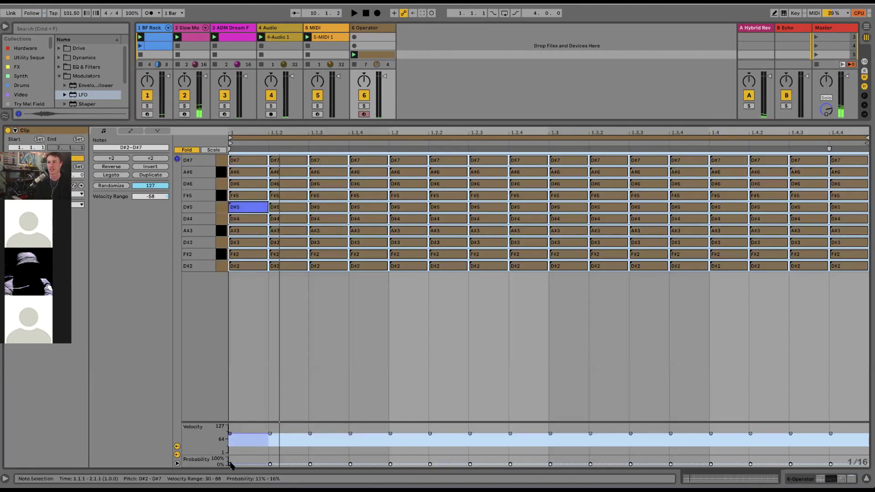
drag(231, 464, 231, 469)
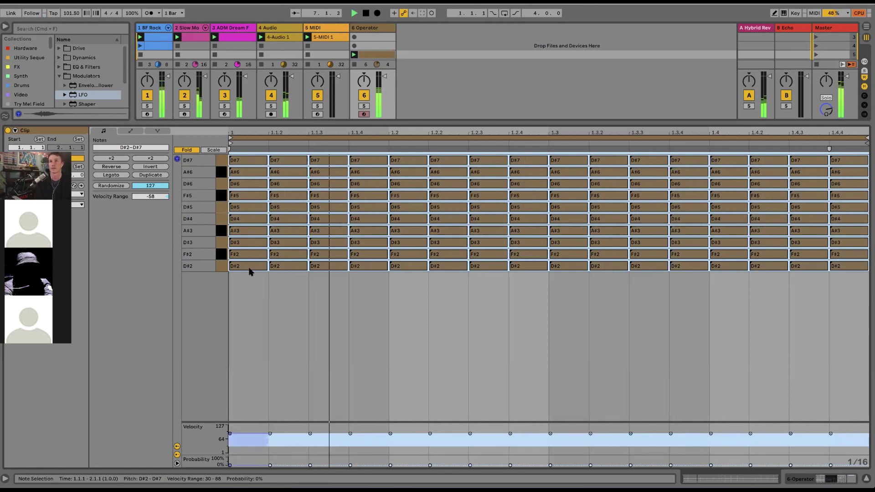
key(shift+Down)
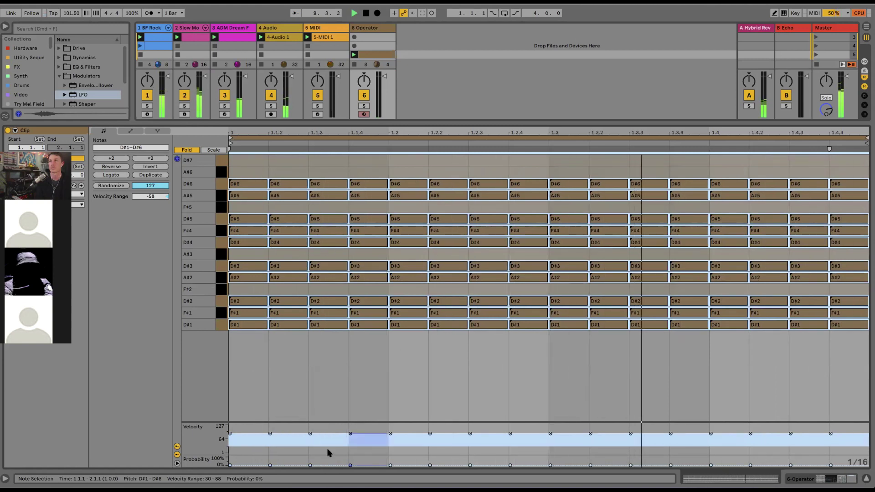
Raise the probability of all the notes to about 29% and fine-tune it slightly.
drag(270, 465, 270, 462)
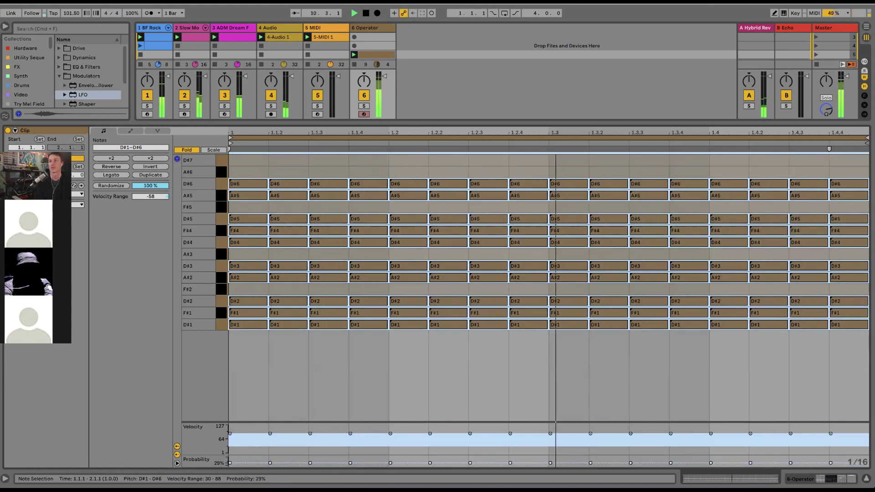
click(270, 464)
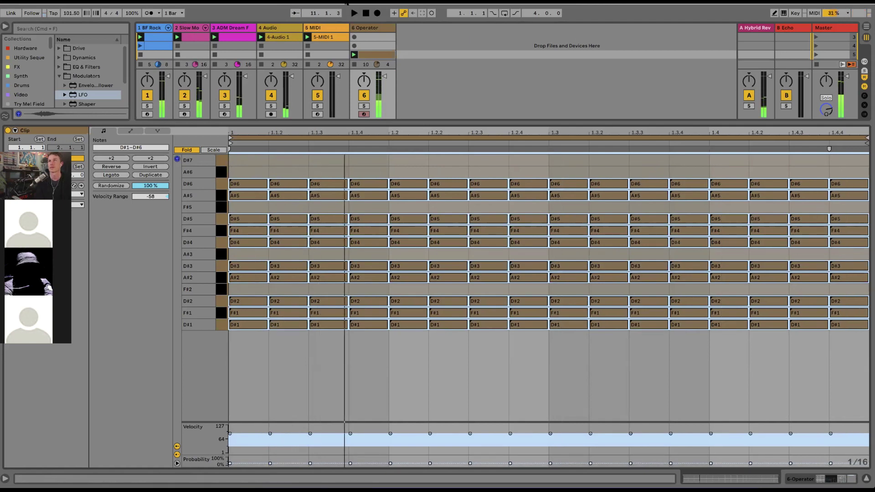
Select the Operator track and enlarge the Session mixer area above the clip editor to show its routing and sends.
click(369, 28)
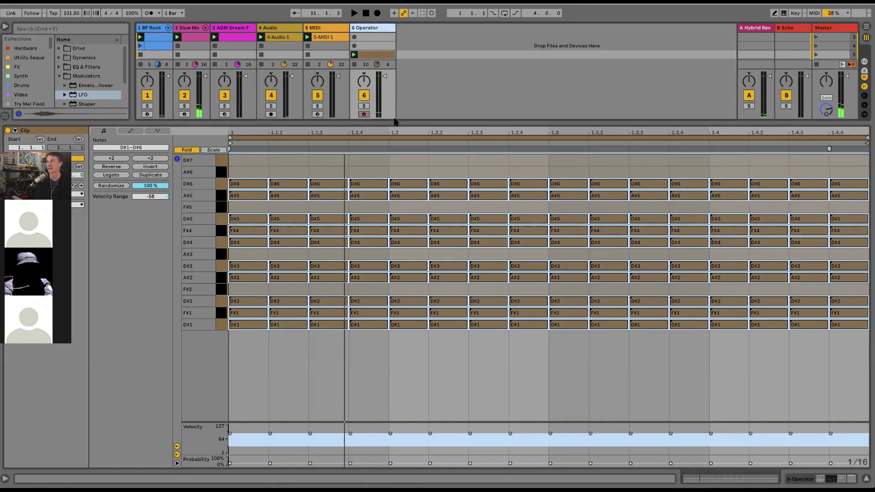
drag(403, 122, 392, 219)
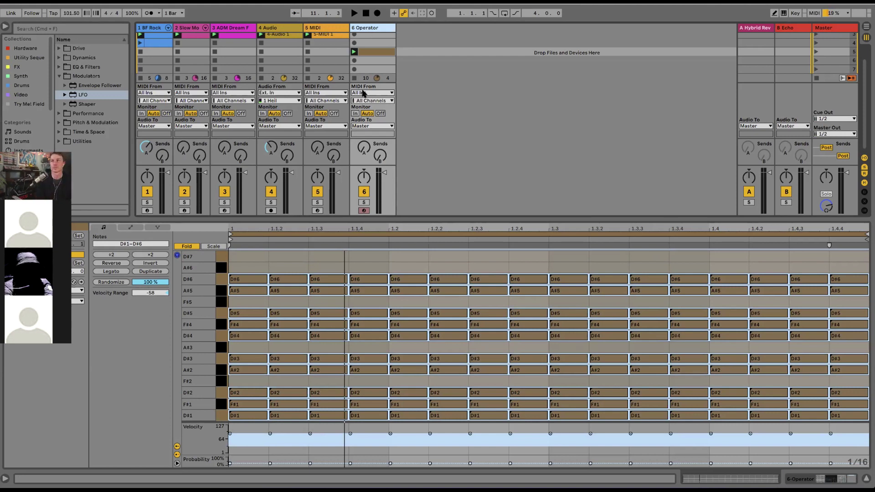
Enlarge the Operator clip's note editor and audition individual notes such as F#1, D#6 and F#4.
drag(411, 216, 412, 177)
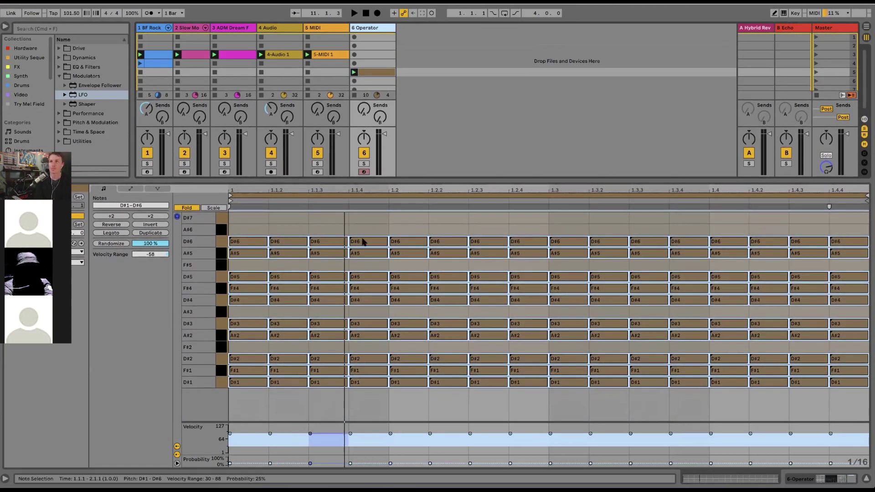
click(383, 267)
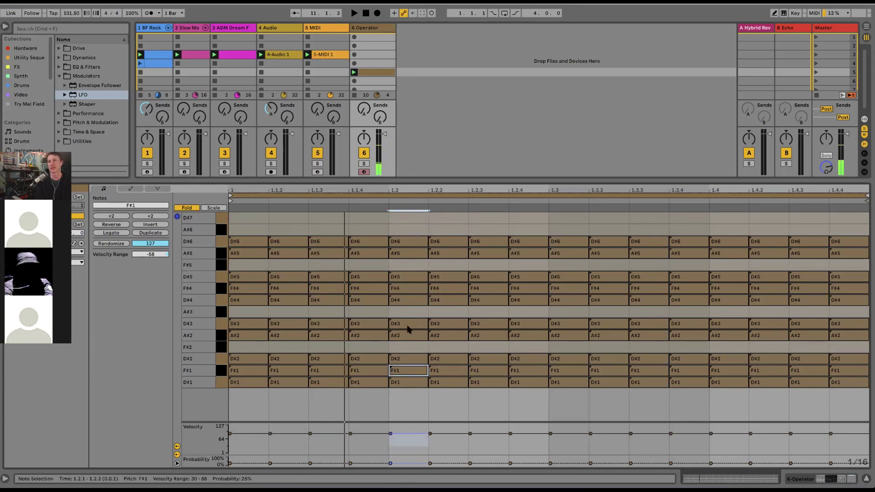
click(454, 291)
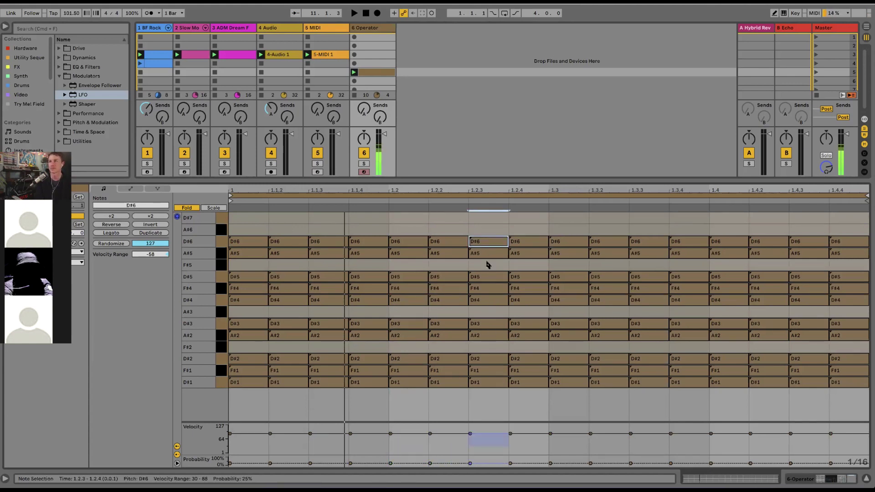
click(488, 266)
click(490, 291)
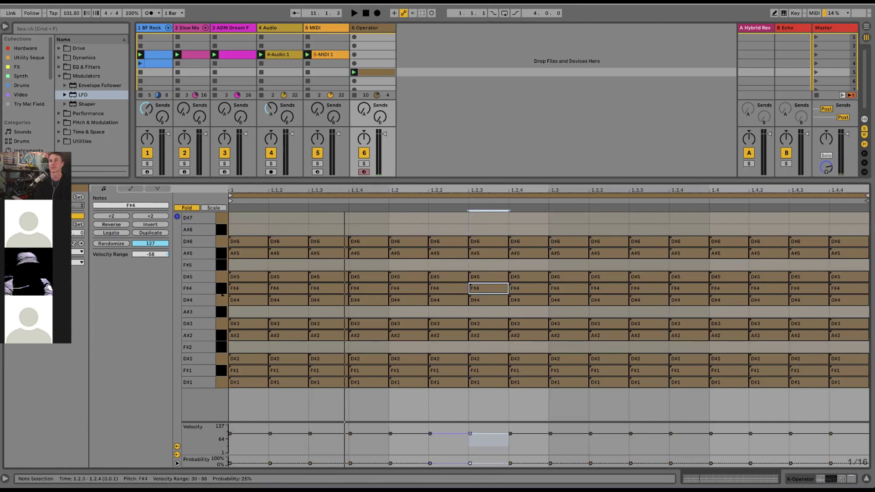
Replace all the notes in the Operator clip with one D#1 note spanning the whole bar, and play it back.
click(243, 402)
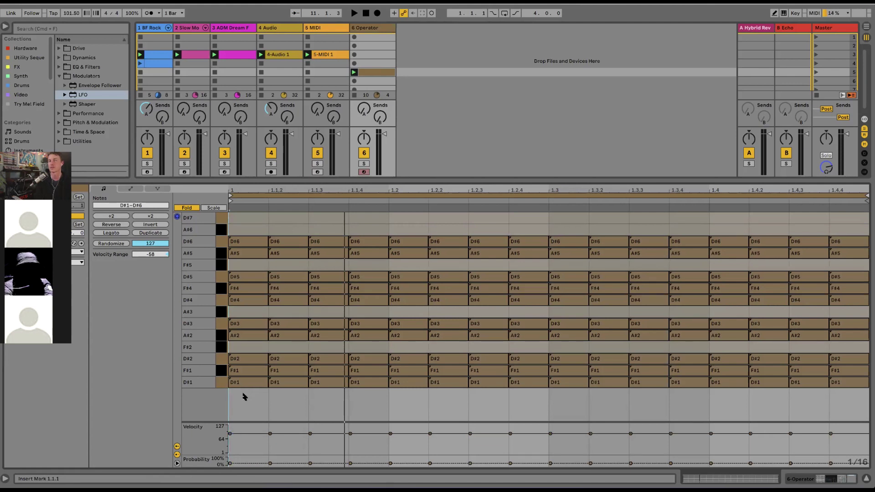
drag(248, 393, 869, 241)
key(Delete)
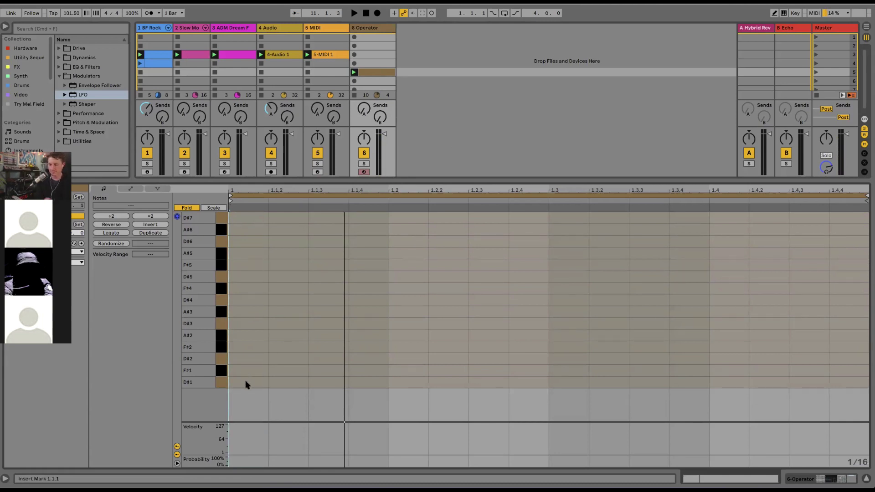
mouse_move(245, 383)
mouse_down()
mouse_move(267, 364)
mouse_move(869, 347)
mouse_up()
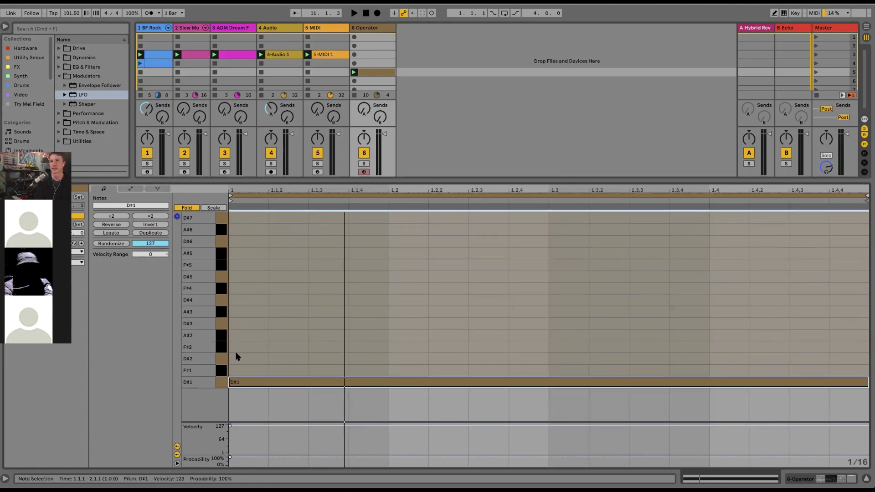
key(space)
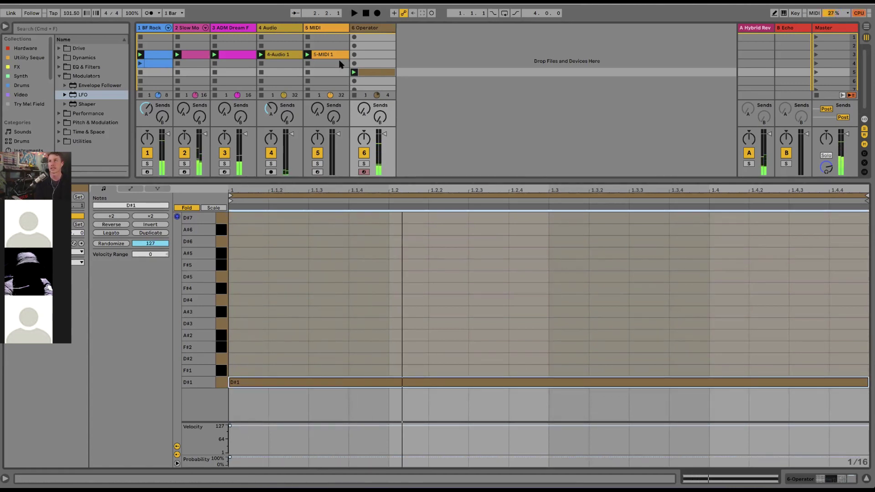
Set oscillator A's envelope in Operator to a 171 ms decay and -17 dB sustain, and play the song.
double_click(360, 31)
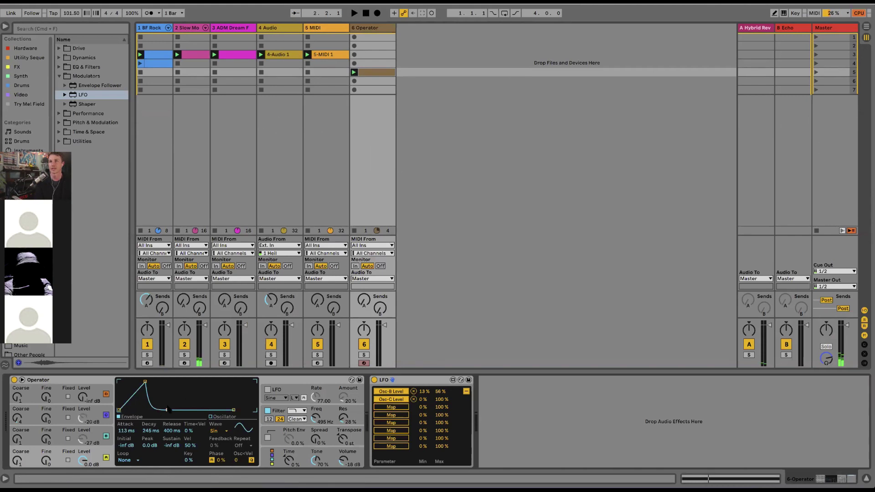
key(space)
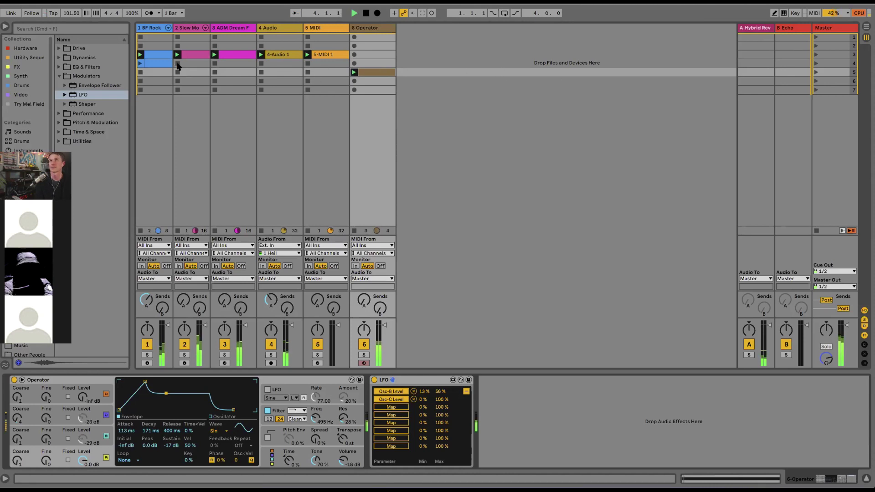
click(635, 80)
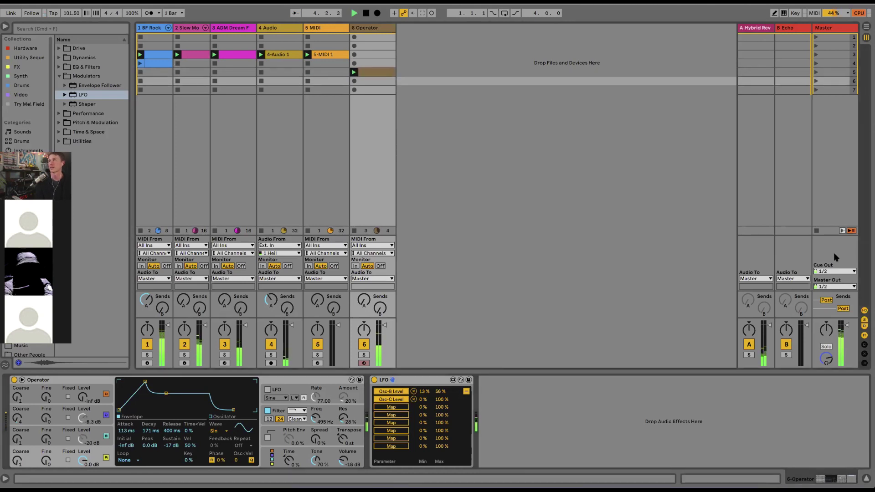
Stop all clips and open the Operator track's MIDI clip, displaying the note rows of its scale.
click(816, 231)
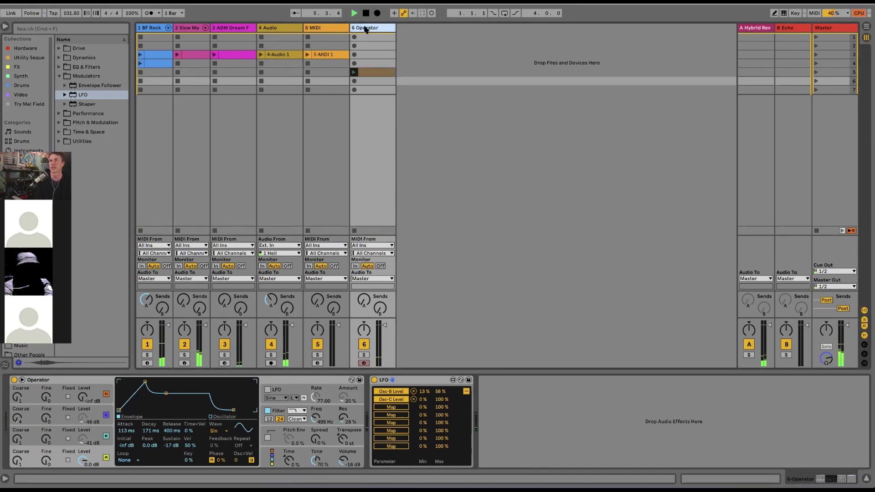
double_click(379, 73)
click(262, 351)
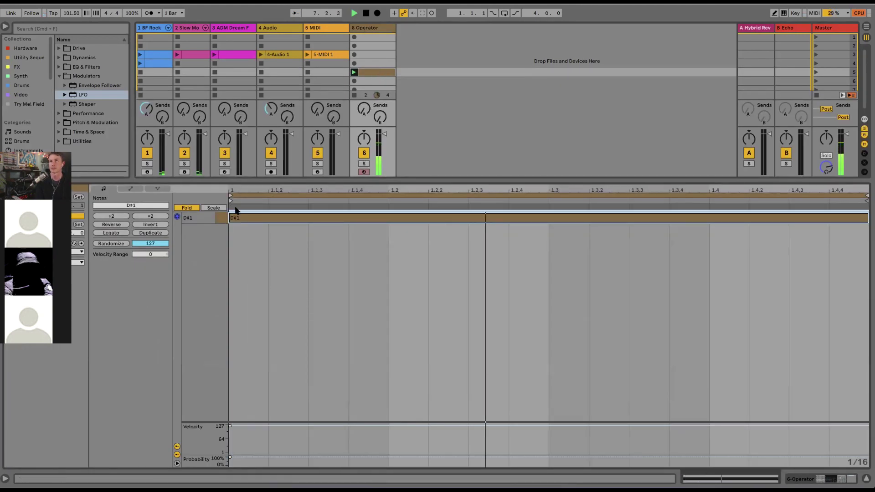
click(213, 208)
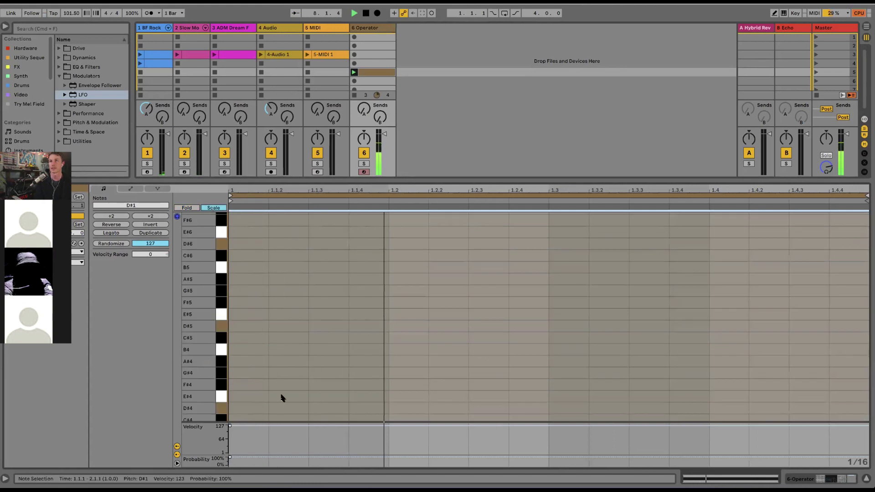
scroll(280, 397, down, 10)
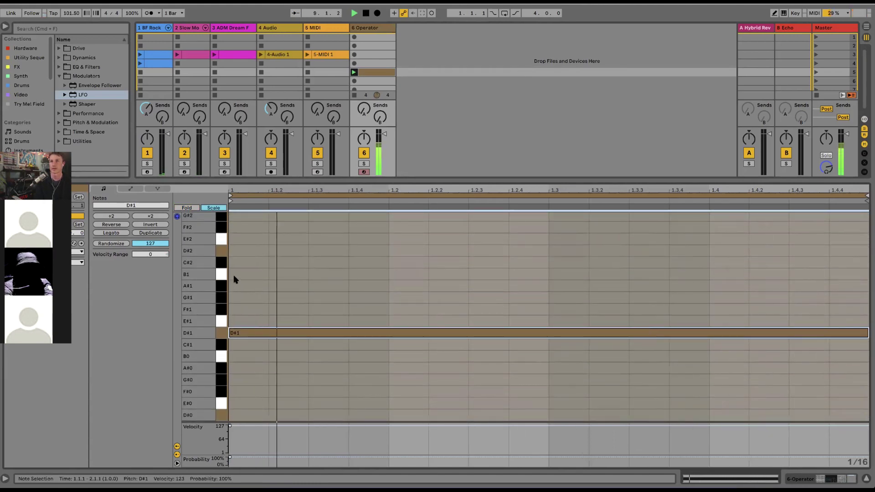
Add a D#2 note at the clip's start and lengthen it to fill the whole bar.
double_click(232, 250)
drag(276, 249, 683, 243)
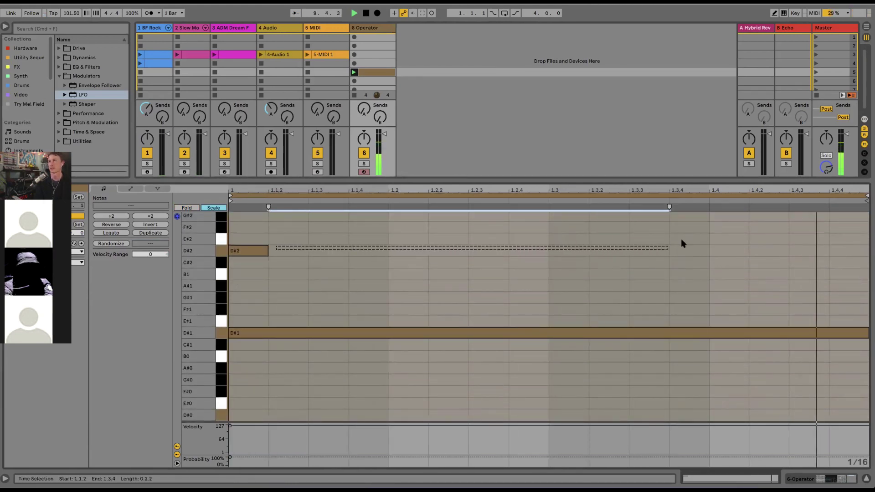
click(254, 251)
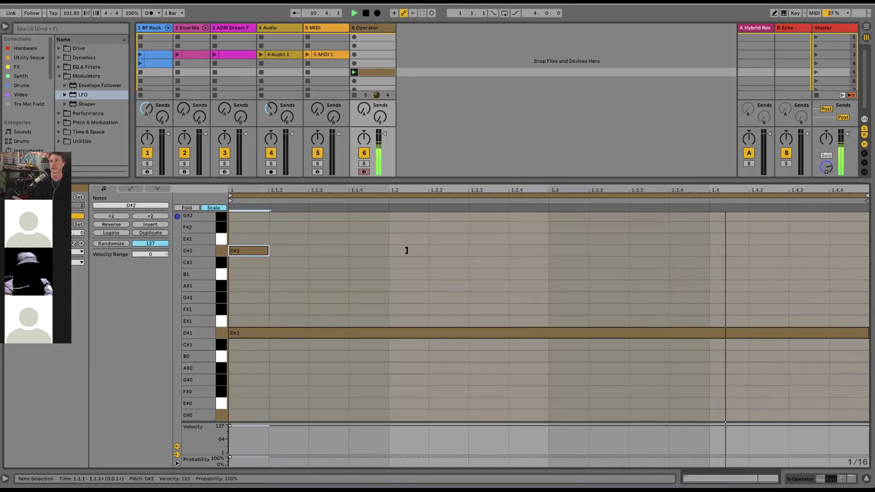
drag(406, 250, 859, 250)
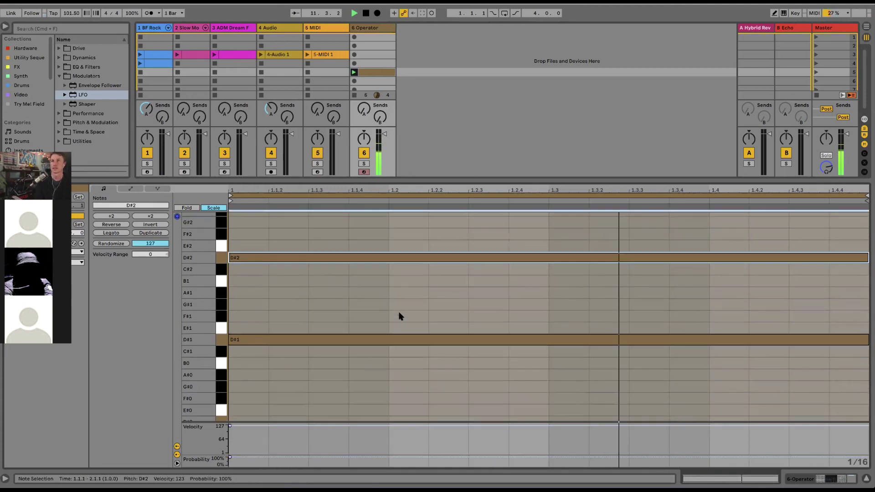
Add an F#2 note at the clip's start and lengthen it to fill the whole bar.
scroll(365, 301, up, 1)
double_click(232, 251)
drag(268, 250, 846, 238)
Add sixteenth notes D#3 at 1, E#3 at 1.1.3, F#3 at 1.1.4 and 1.2, and D#3 at 1.2.2.
scroll(398, 270, up, 2)
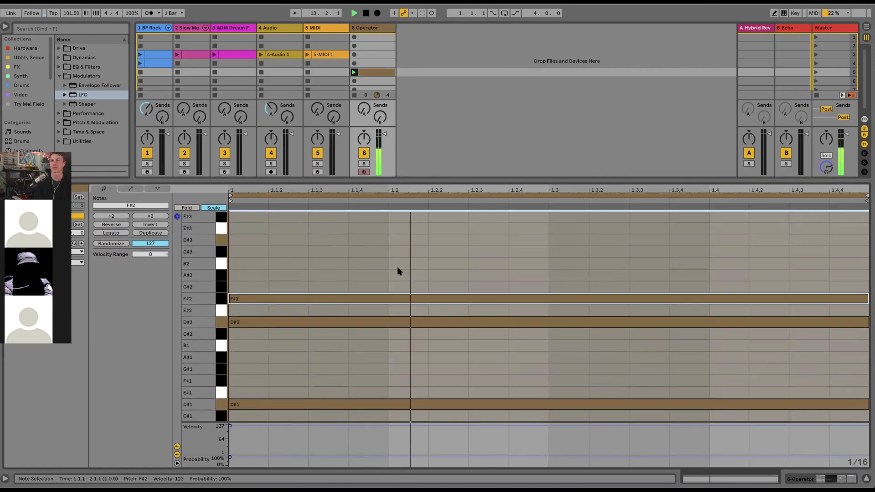
double_click(259, 241)
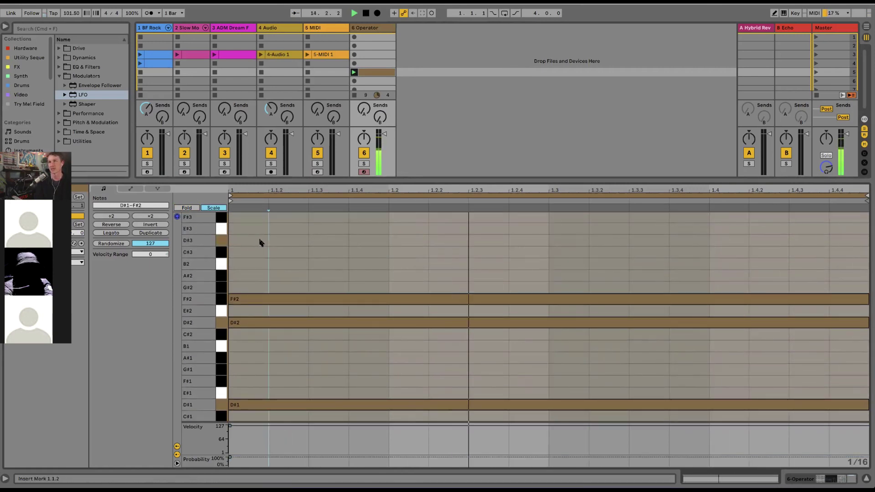
double_click(321, 229)
double_click(365, 217)
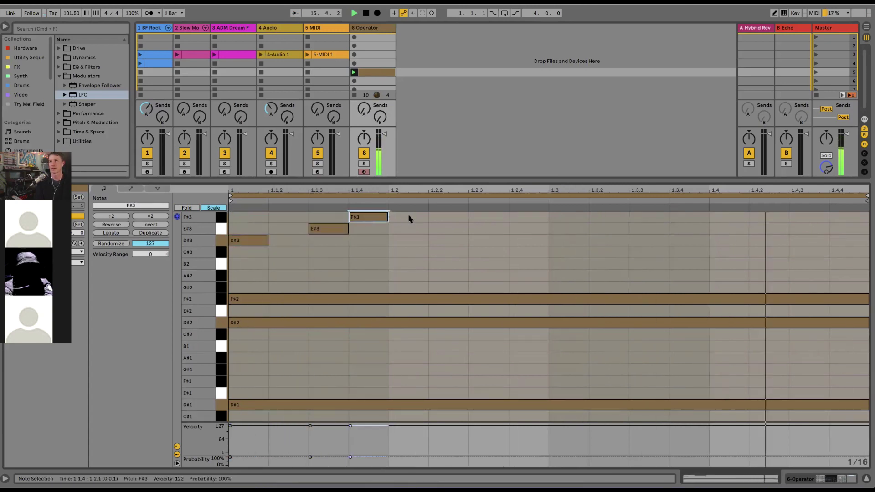
double_click(409, 218)
double_click(456, 241)
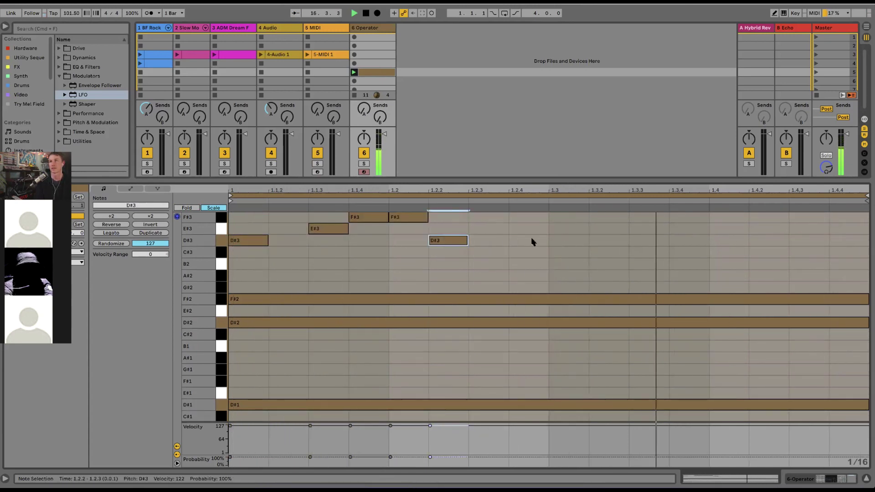
Continue the melody with sixteenths A#3 at 1.2.4, a stepwise descent from G#3 at 1.3 to D#3 at 1.3.4, and G#3 at 1.4.3.
scroll(532, 241, up, 3)
double_click(517, 226)
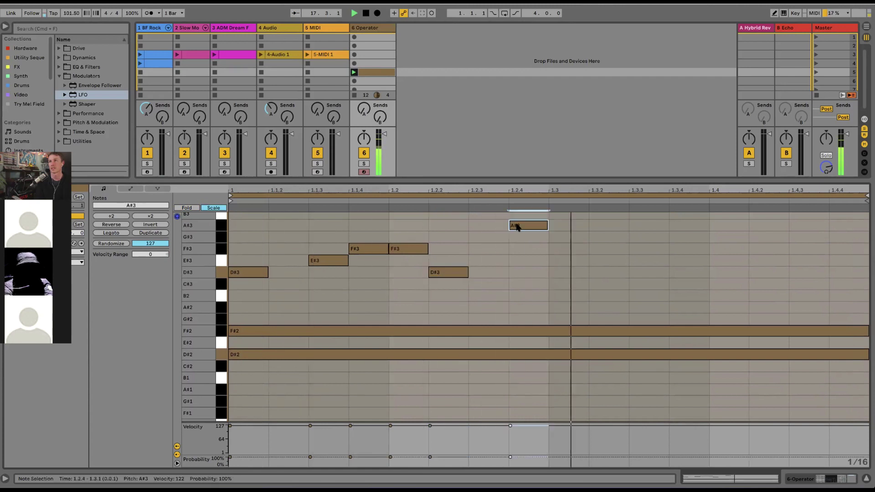
double_click(564, 237)
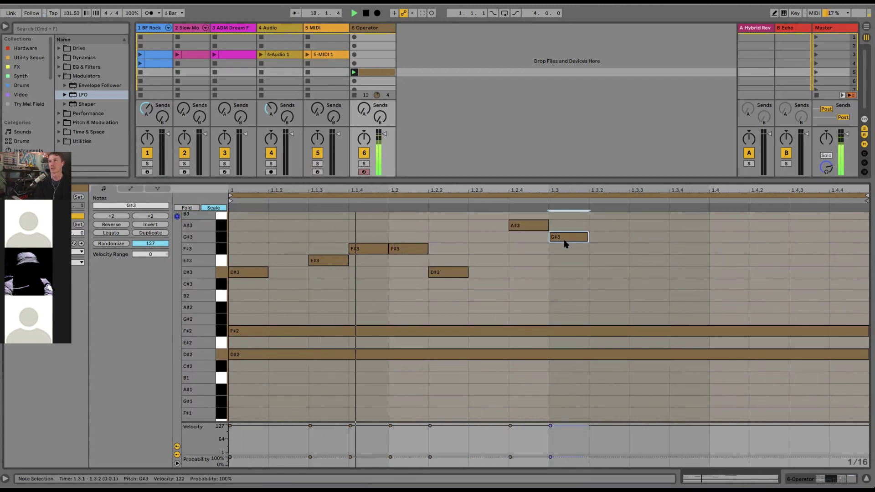
double_click(600, 249)
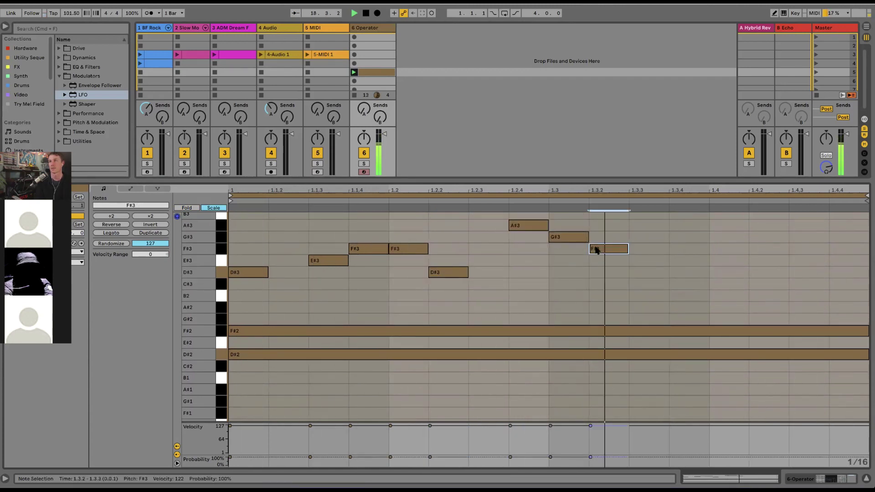
double_click(657, 261)
double_click(693, 274)
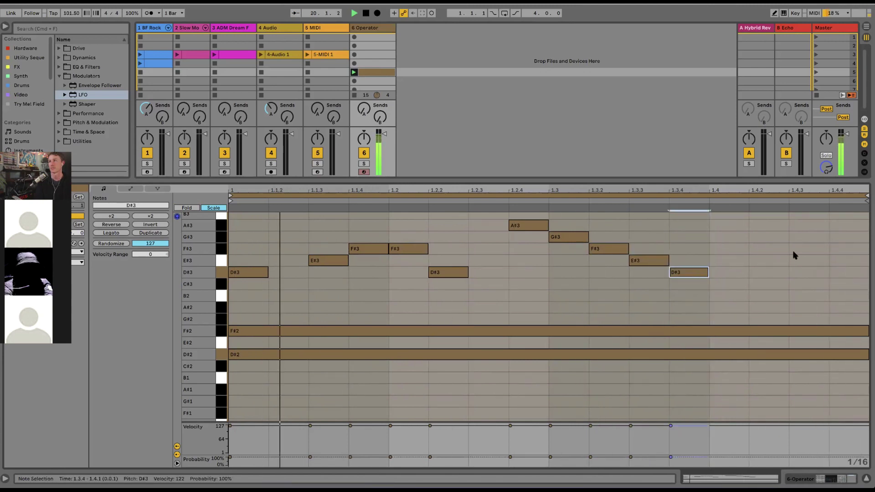
double_click(805, 237)
Set the probability of all the short melody notes from D#3 to A#3 to 17%.
drag(867, 286, 229, 208)
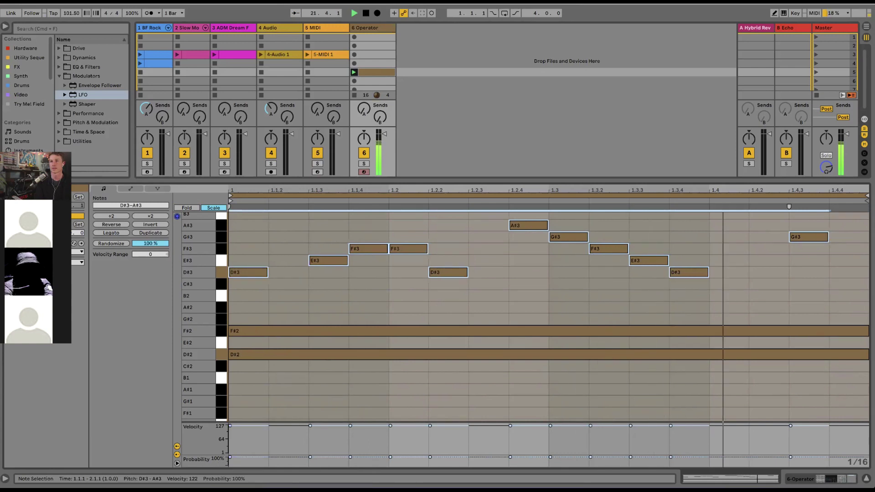
drag(230, 457, 230, 464)
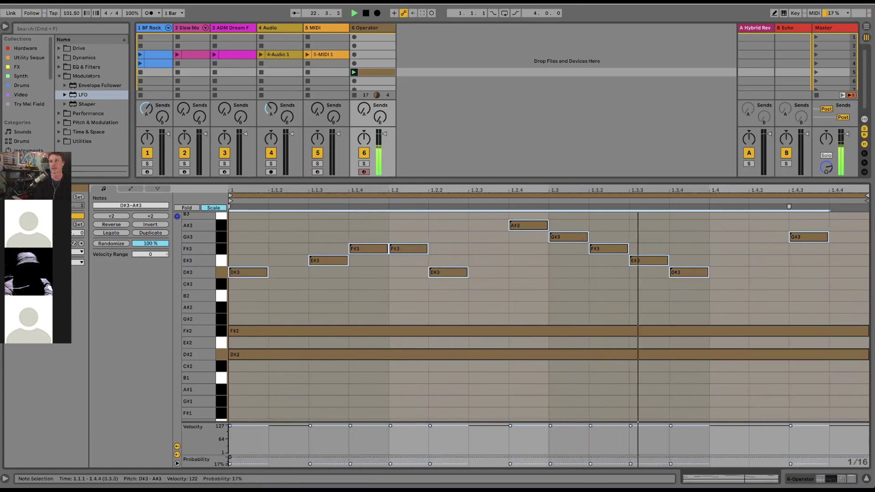
click(227, 458)
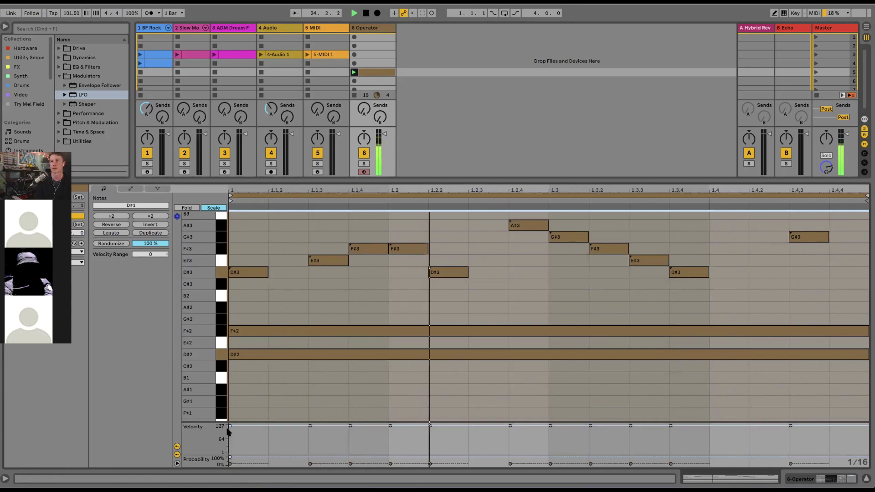
click(409, 293)
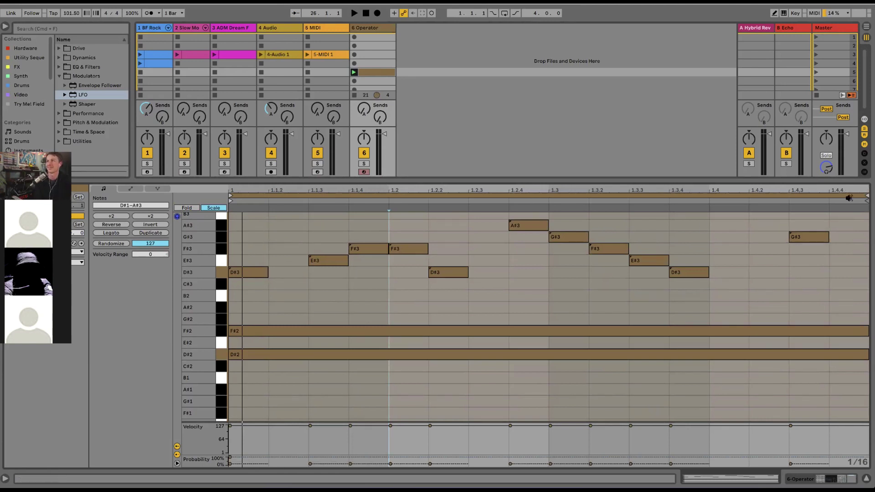
click(387, 29)
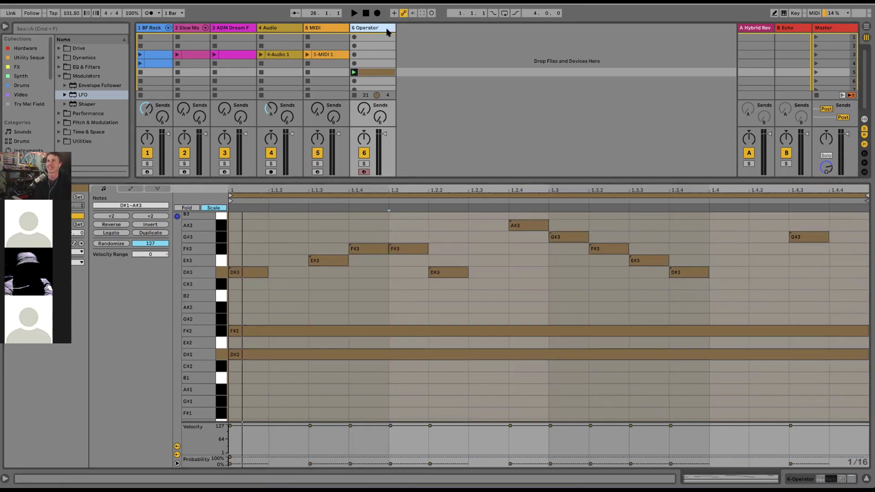
scroll(366, 90, down, 1)
scroll(478, 68, up, 1)
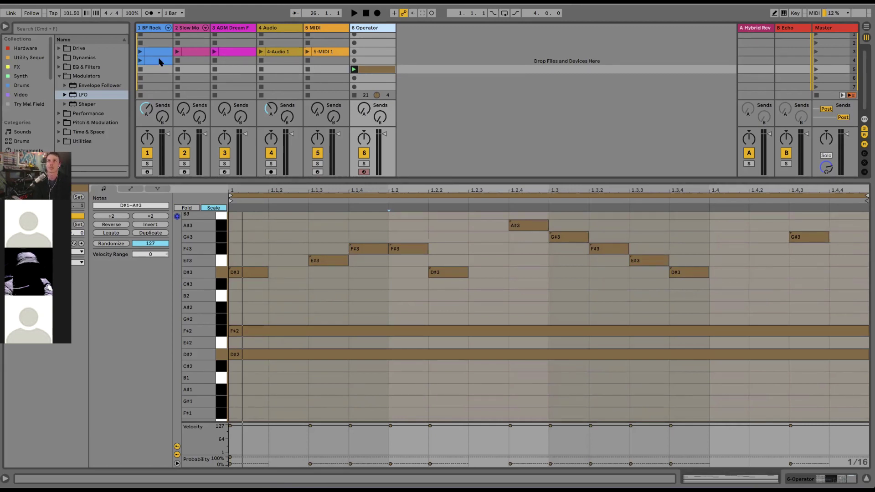
Duplicate the BF Rock track's drum clip in scene 4 into the slot below it.
click(159, 61)
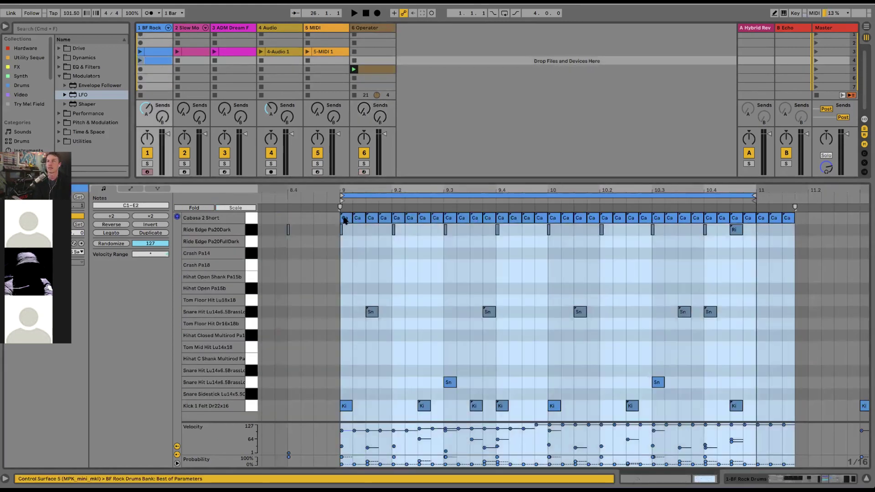
click(155, 60)
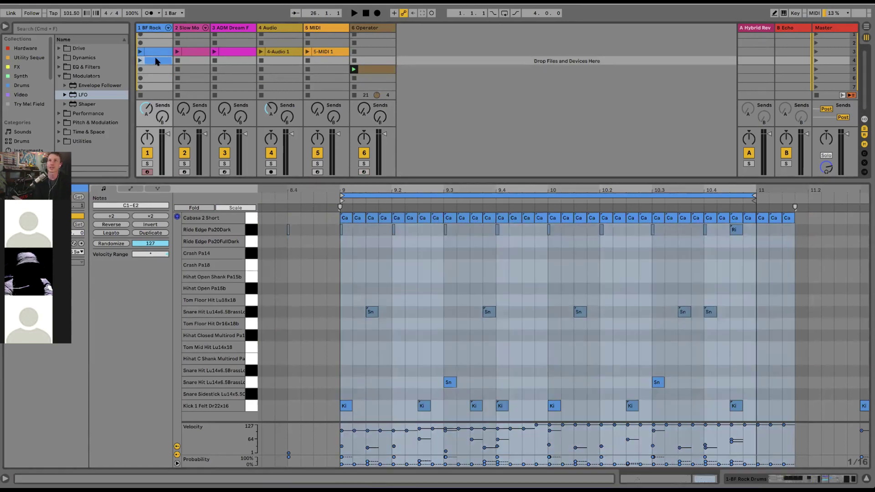
click(157, 60)
click(347, 346)
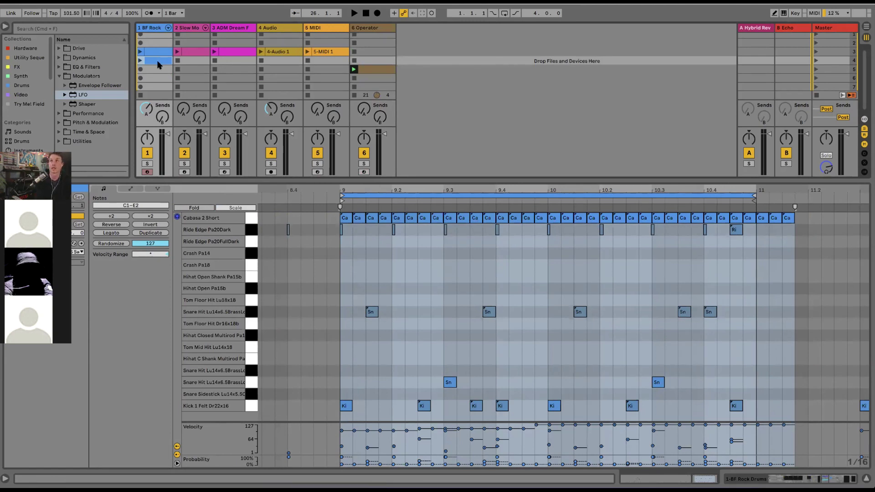
key(super+d)
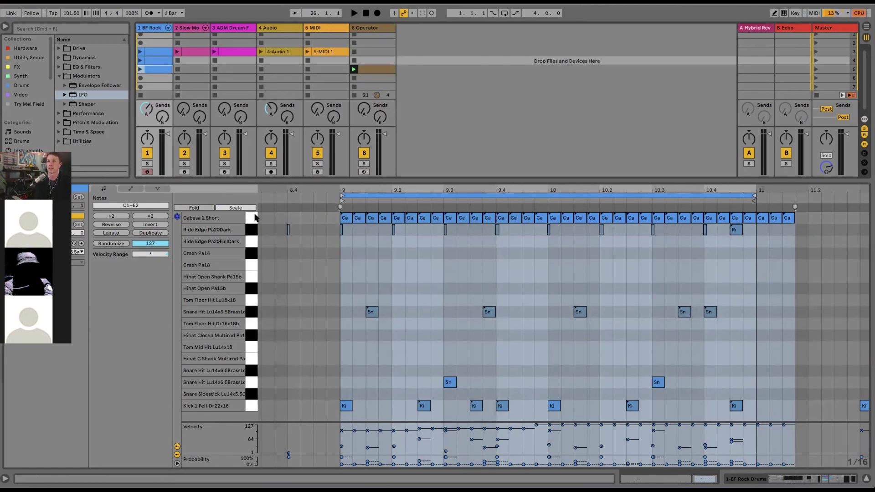
Move all Cabasa 2 Short notes in the duplicated clip down to the Hihat Closed Multirod row.
click(254, 218)
key(Down)
key(Down)
key(Down)
key(Down)
key(Down)
key(Down)
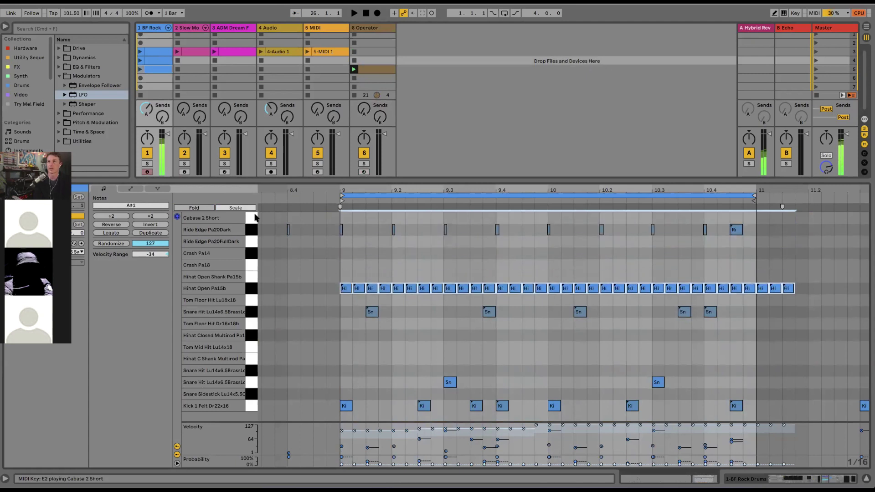
key(Up)
key(Down)
key(Down)
key(Down)
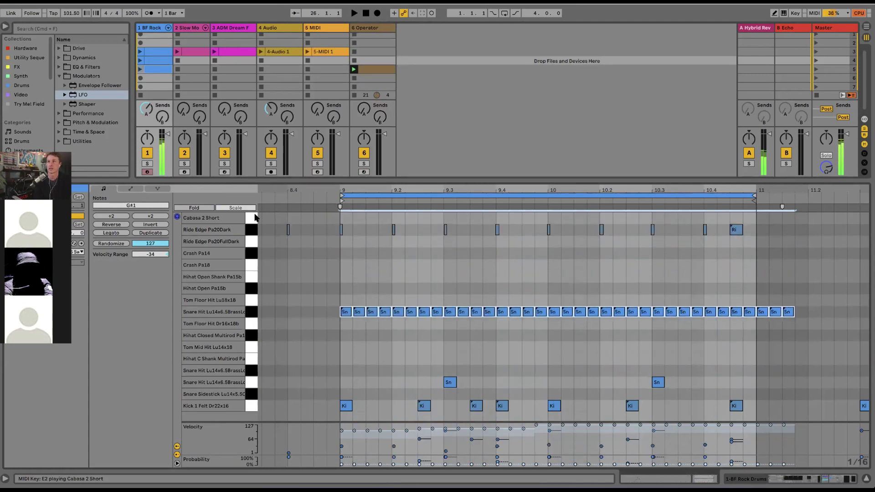
key(Down)
key(Down)
key(Down)
key(Up)
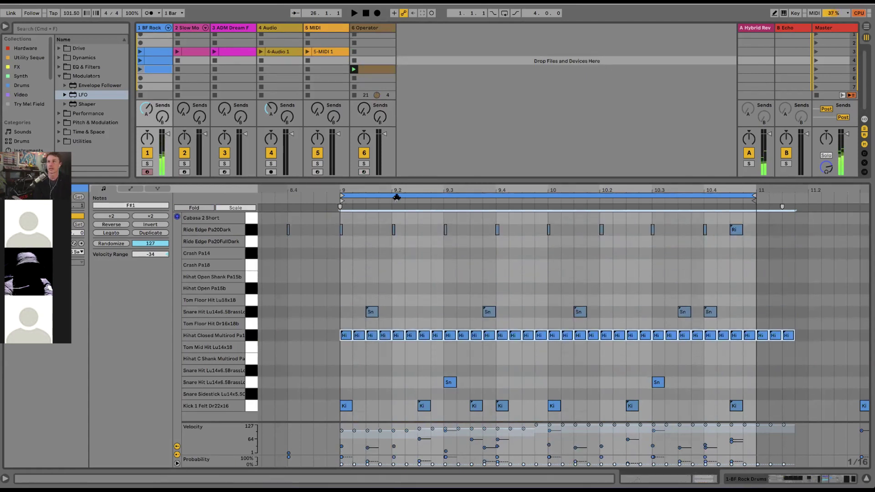
Delete all Ride Edge Pa20Dark notes and launch the duplicated drum clip.
click(251, 229)
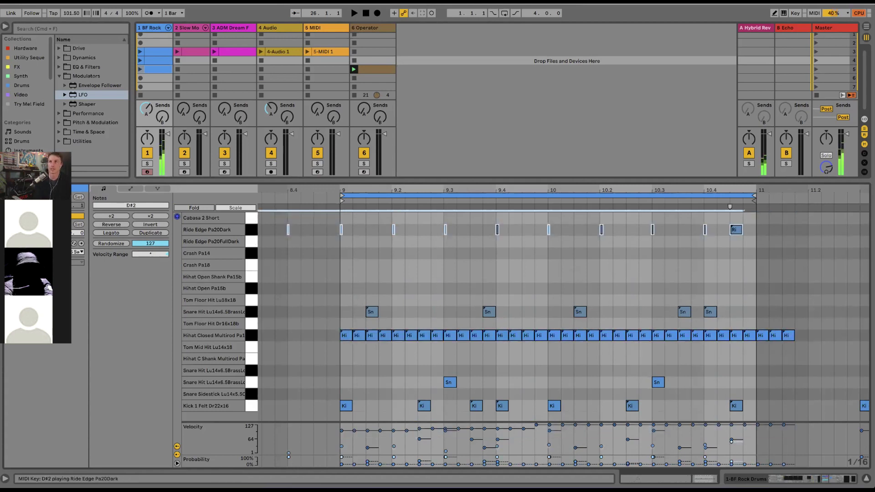
click(328, 221)
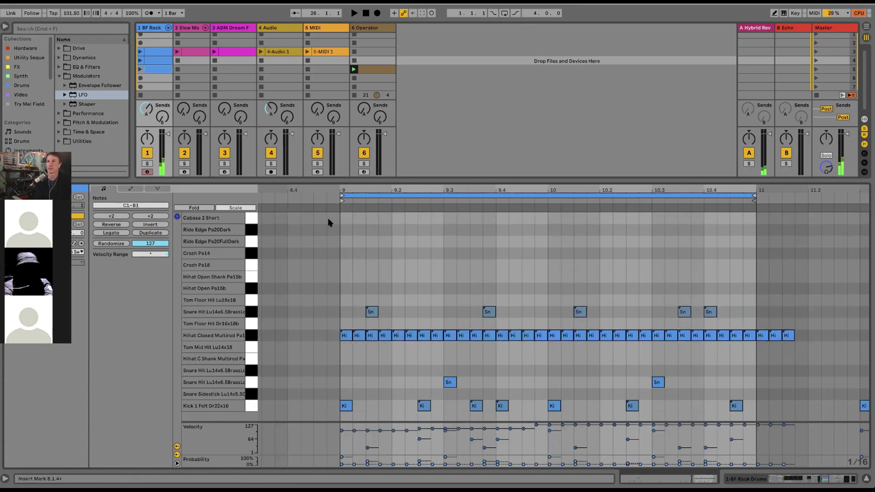
click(140, 70)
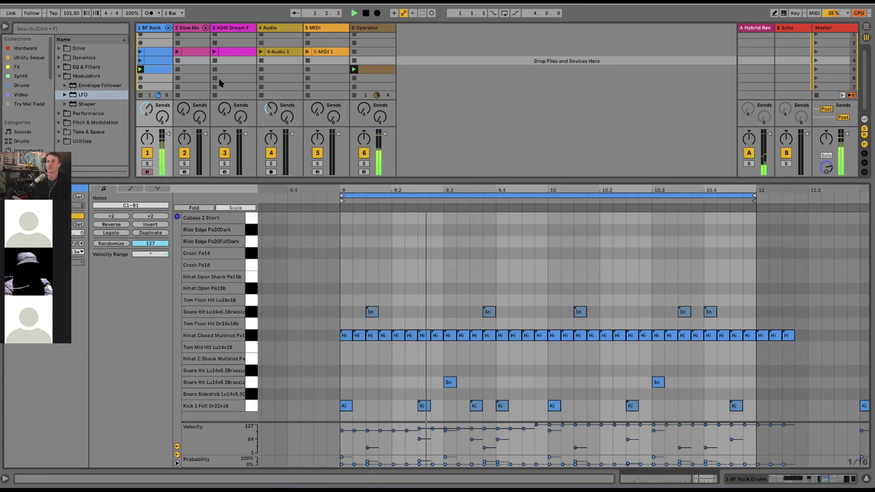
Set the velocity range of all Hihat Closed Multirod notes to -52.
click(251, 335)
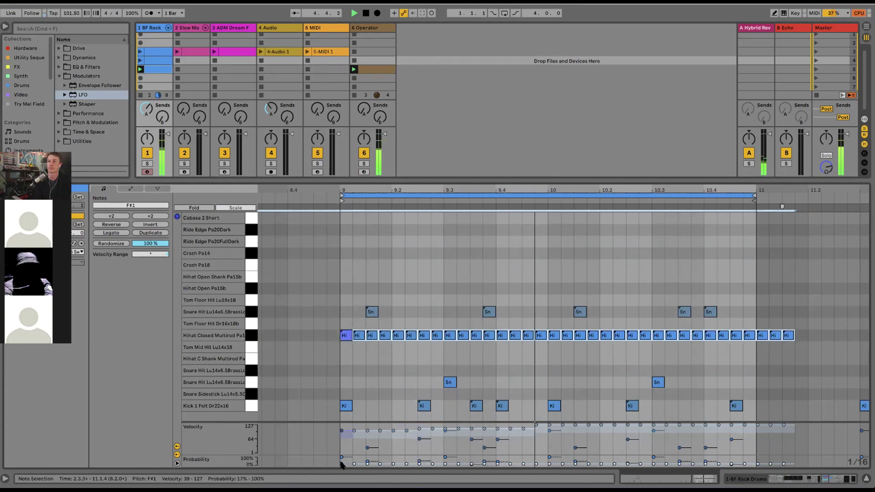
drag(150, 253, 151, 277)
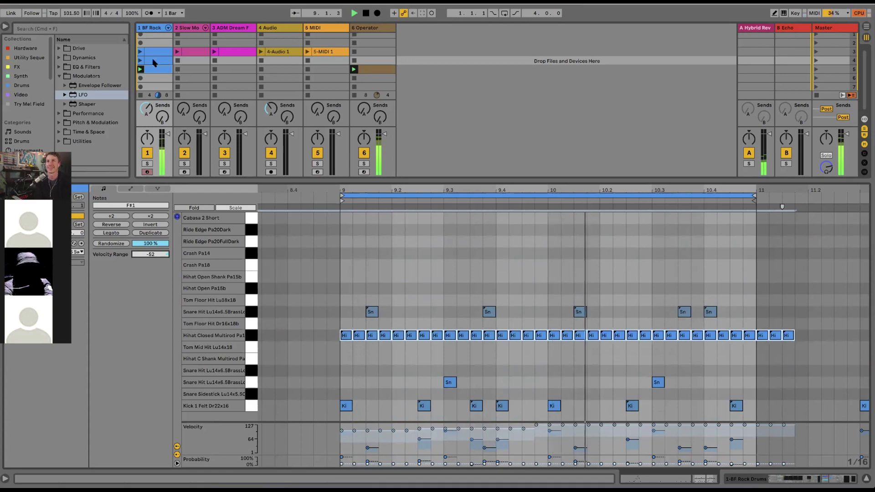
Stop playback and select the three BF Rock drum clips in scenes 3 to 5 together.
key(space)
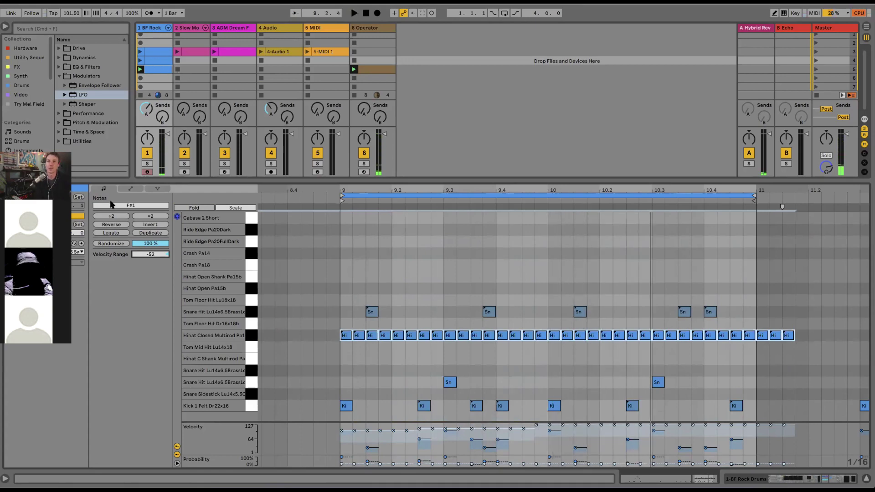
click(157, 60)
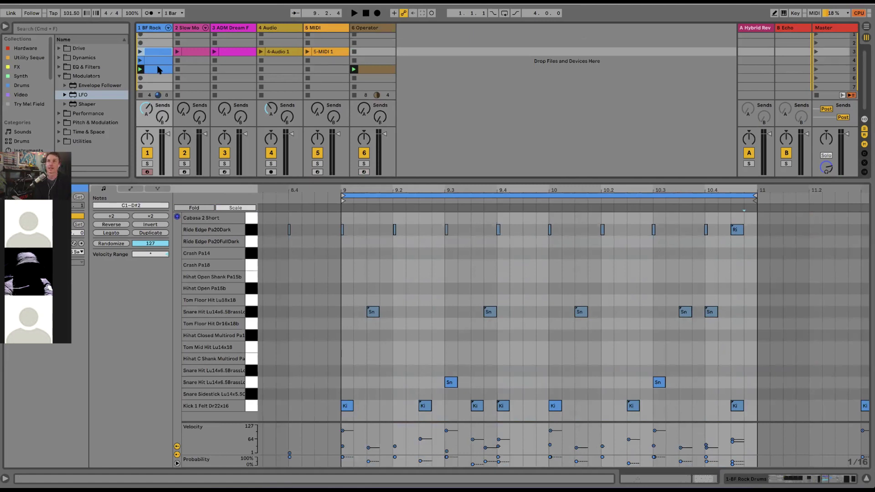
click(158, 69)
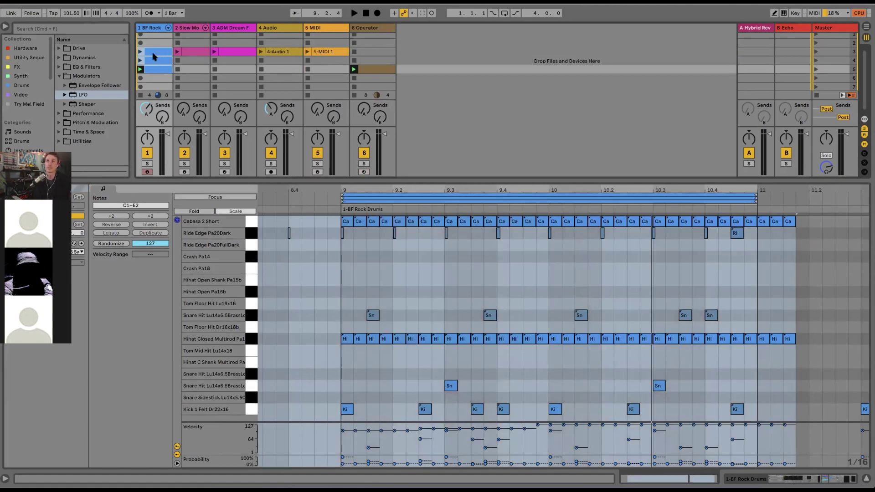
right_click(160, 56)
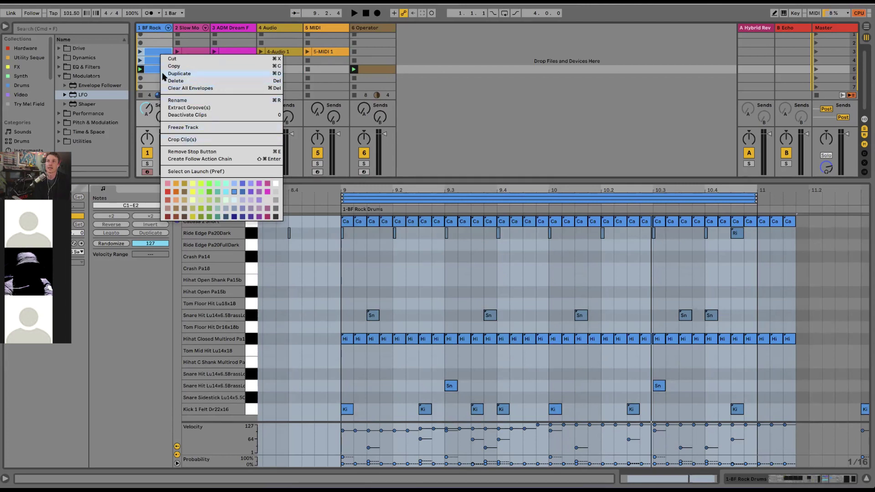
click(149, 63)
right_click(159, 63)
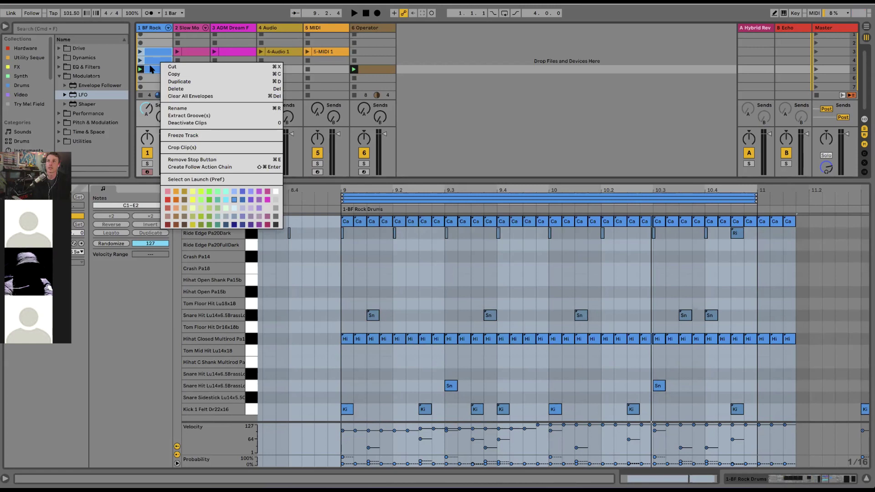
click(147, 70)
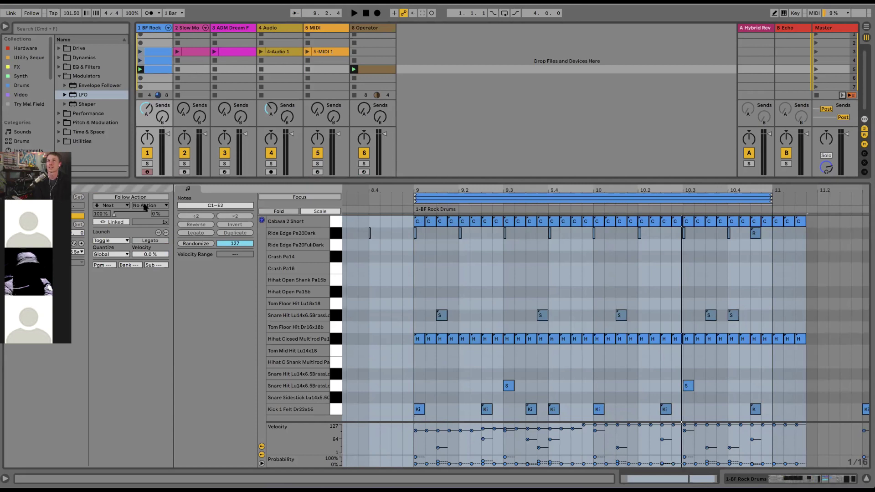
Create a follow action chain from the three selected BF Rock drum clips, with follow actions enabled.
click(142, 197)
right_click(157, 53)
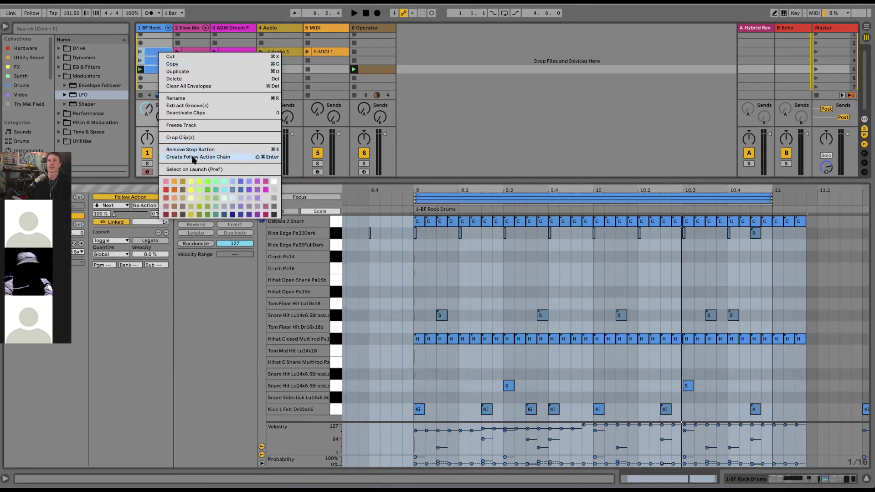
click(142, 197)
click(142, 197)
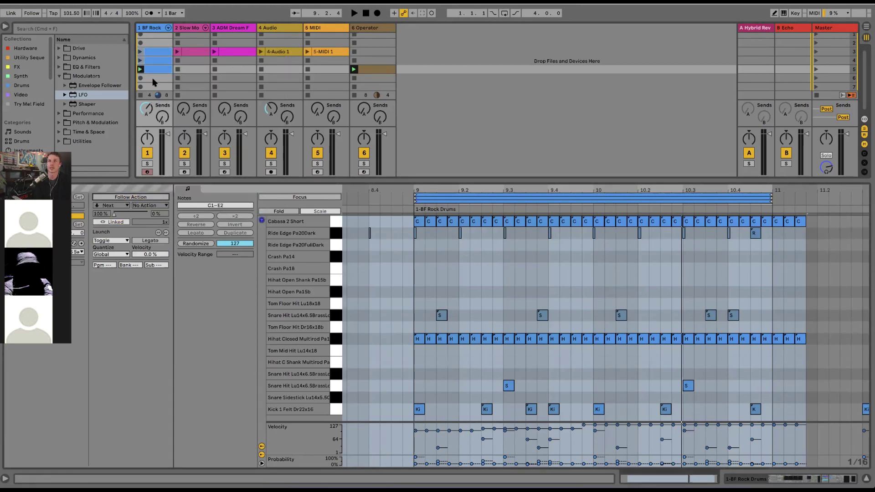
right_click(159, 58)
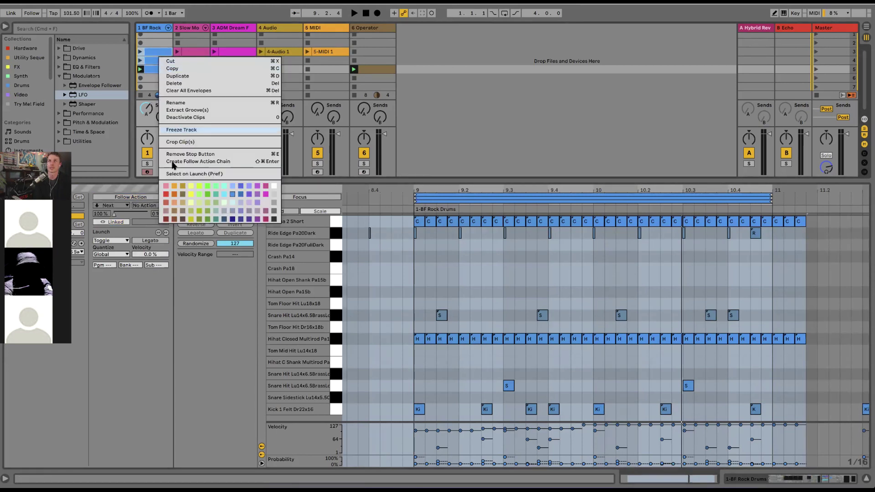
click(151, 197)
click(150, 198)
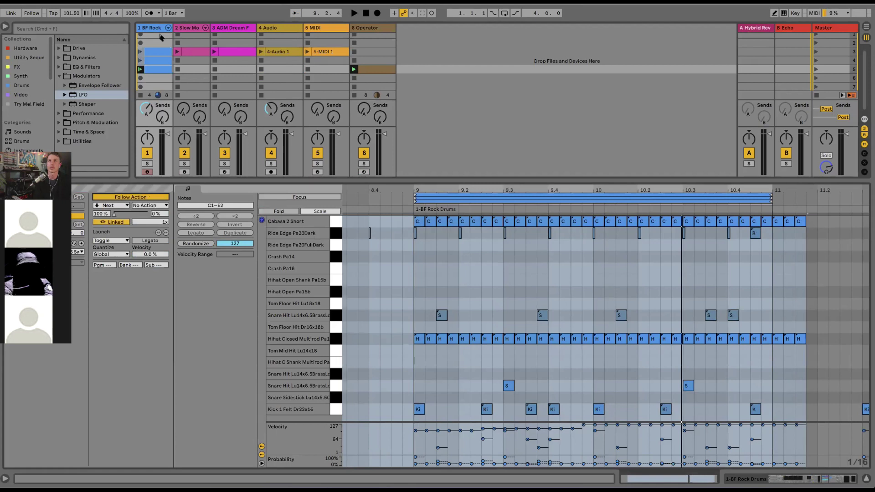
right_click(159, 57)
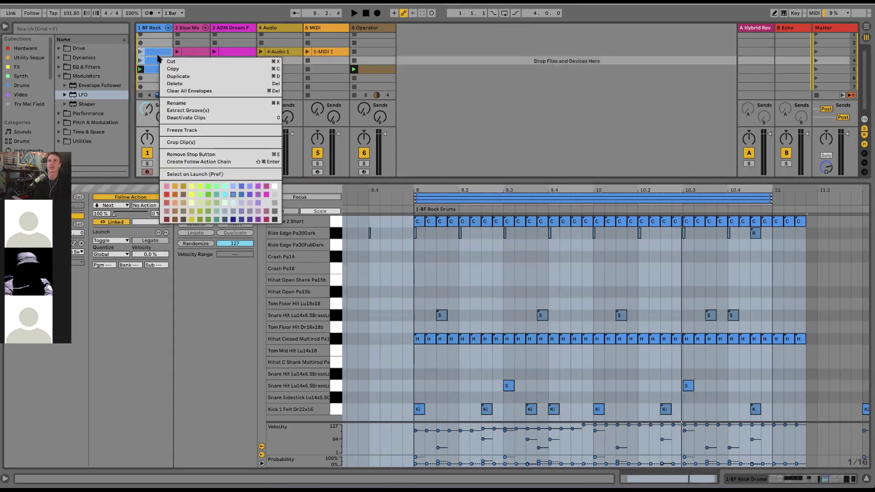
click(197, 162)
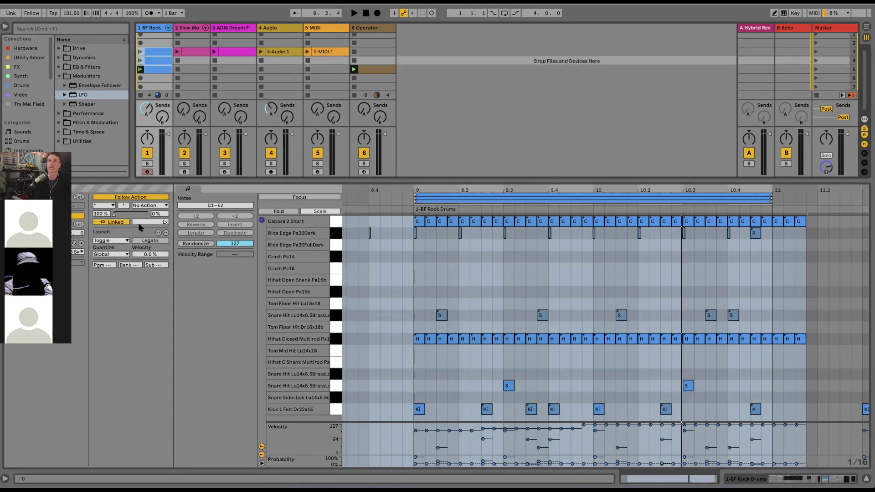
Examine the follow action settings of each BF Rock drum clip in the chain, from scene 3 to scene 5.
click(160, 55)
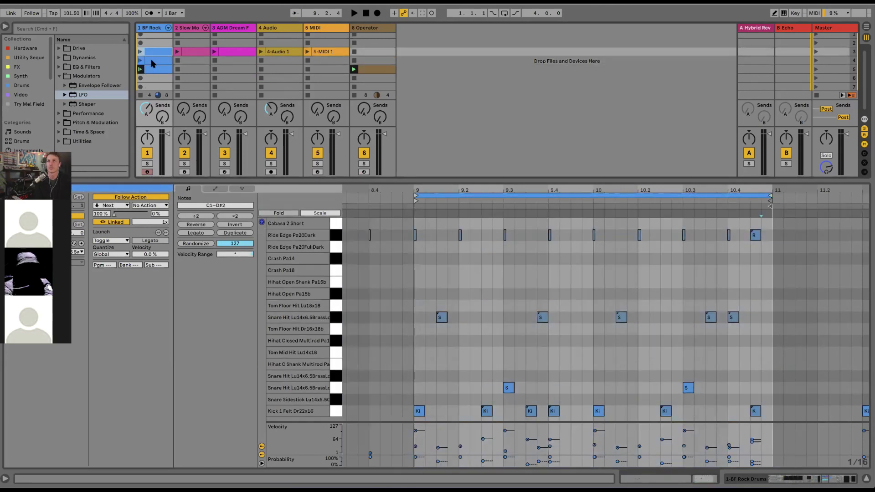
click(153, 63)
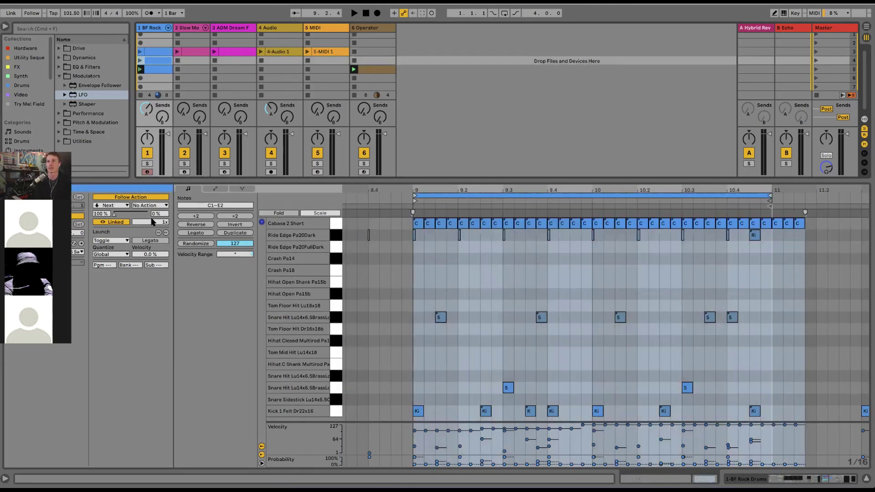
click(158, 68)
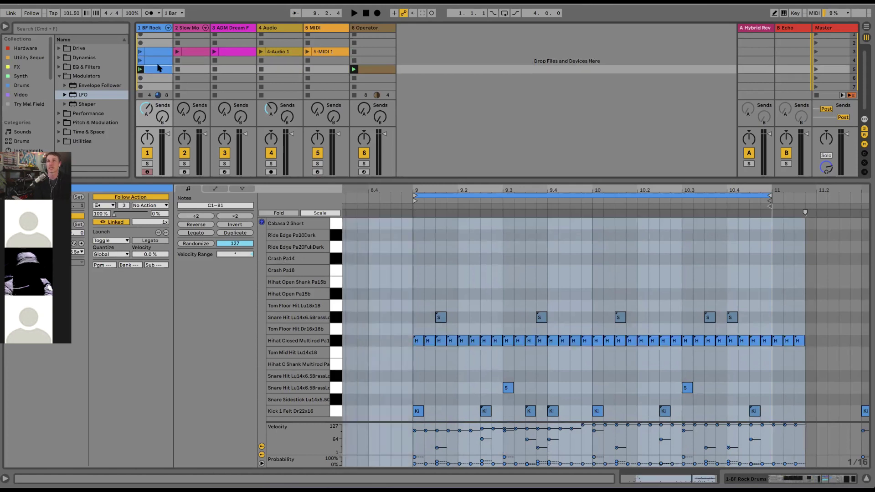
shift+click(160, 59)
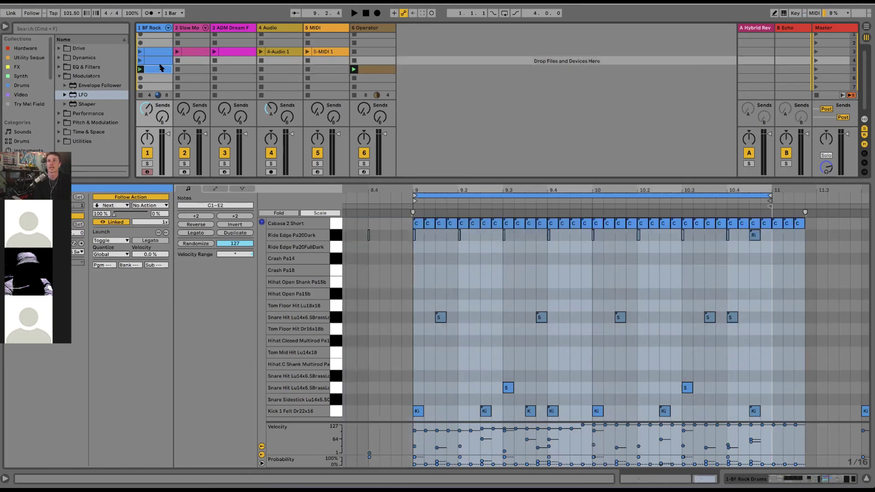
click(158, 69)
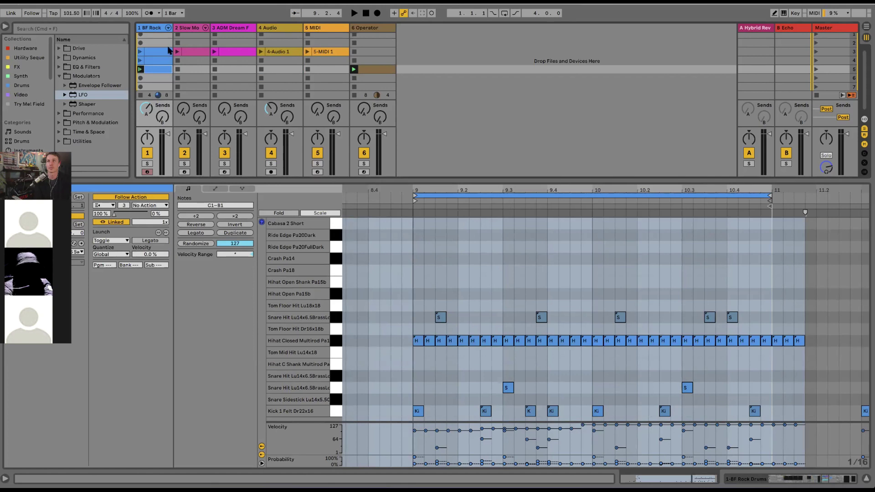
Launch the BF Rock drum clip in scene 3 to play through the follow action chain.
click(155, 52)
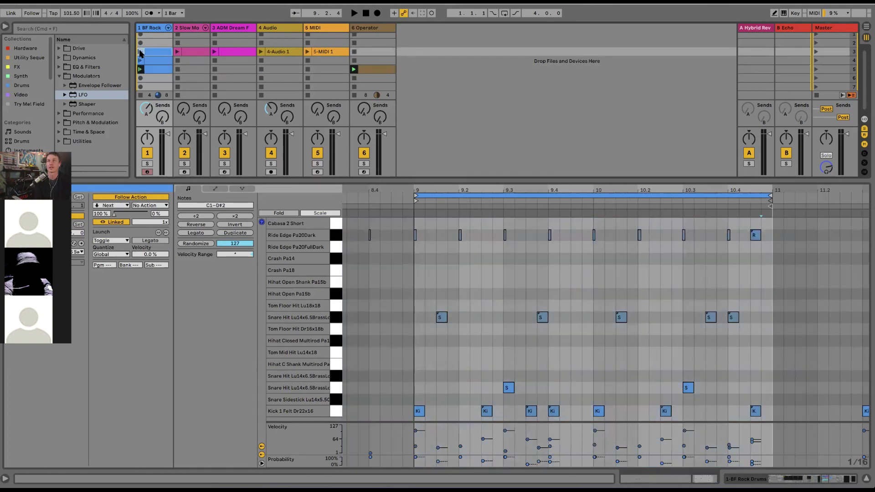
click(141, 52)
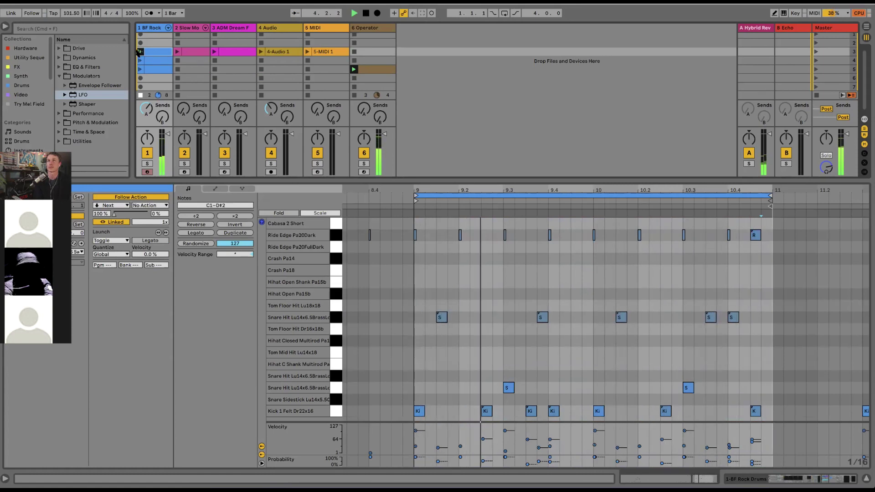
click(140, 52)
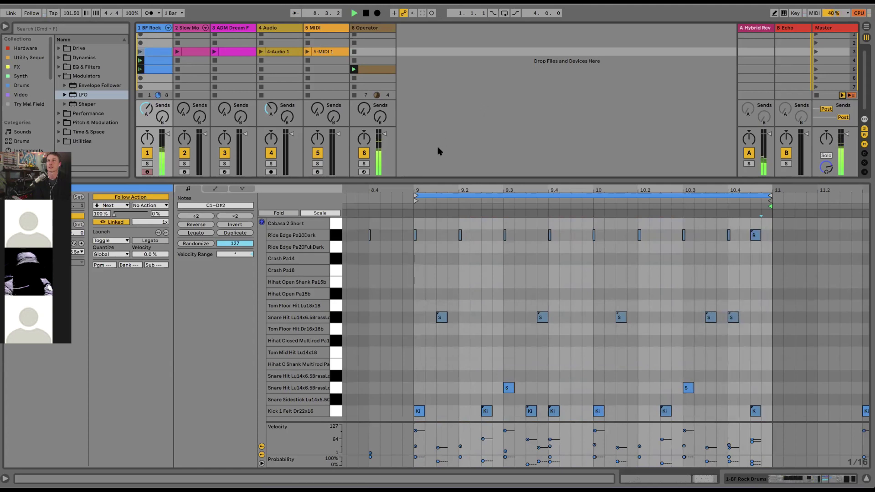
Set the follow action multiplier to 2x for each of the three BF Rock drum clips.
click(160, 70)
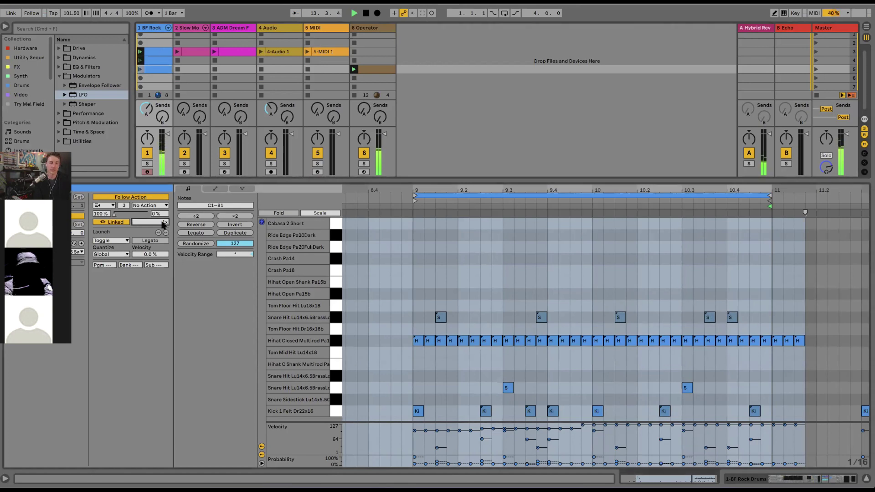
click(153, 61)
click(155, 222)
text(2)
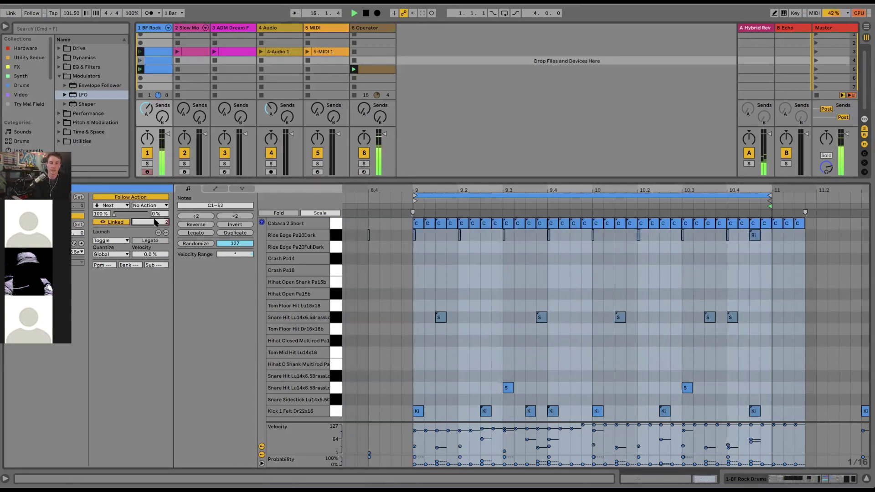
click(154, 50)
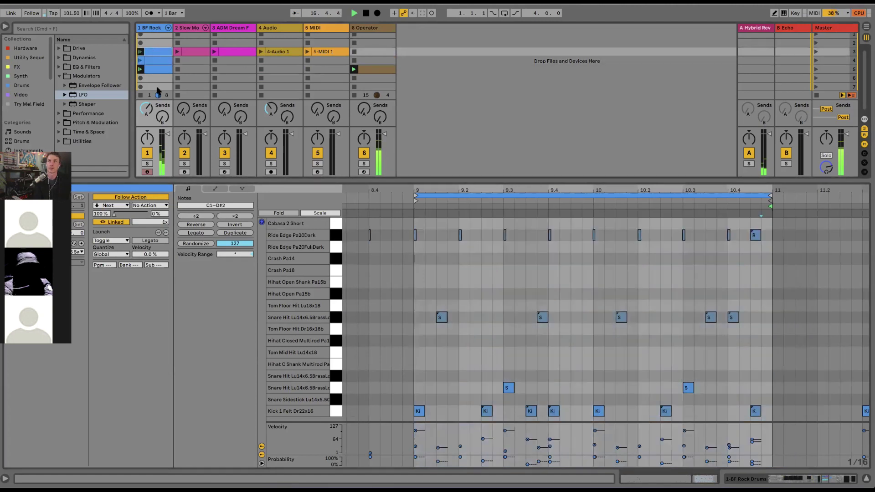
click(154, 224)
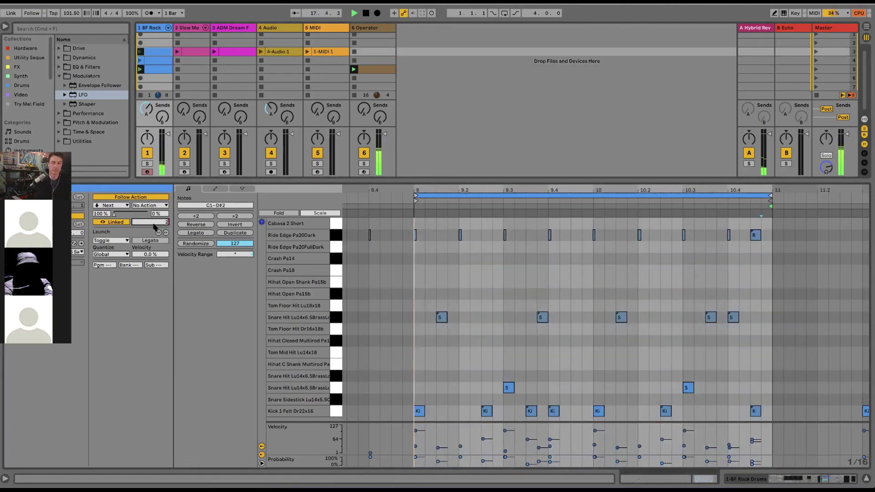
text(2)
key(Return)
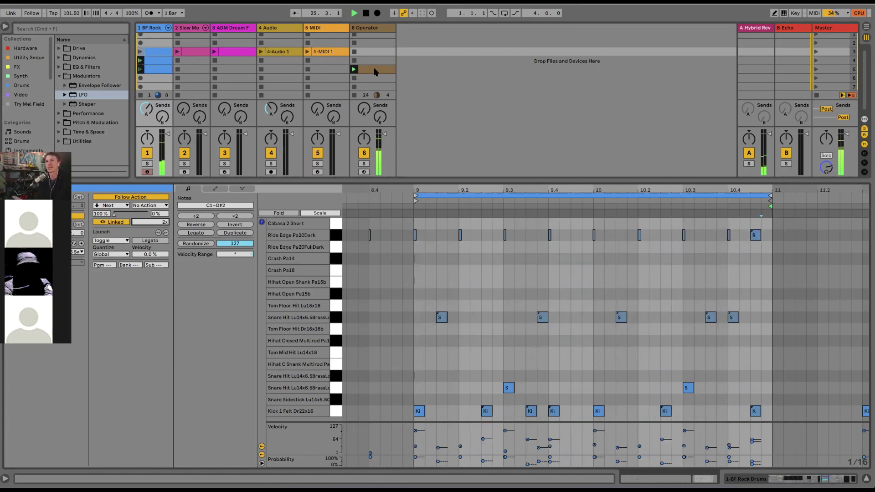
Launch the scene 3 clips on the Slow Mo and ADM Dream tracks alongside the drums.
click(177, 51)
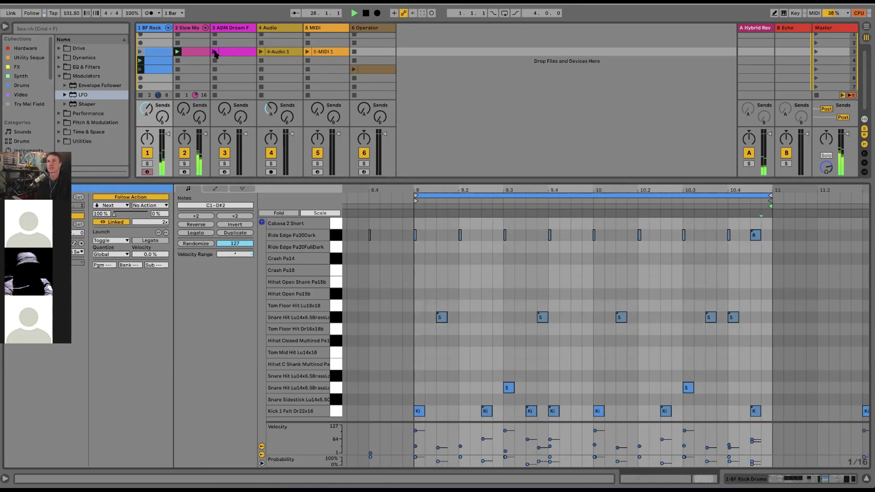
click(215, 51)
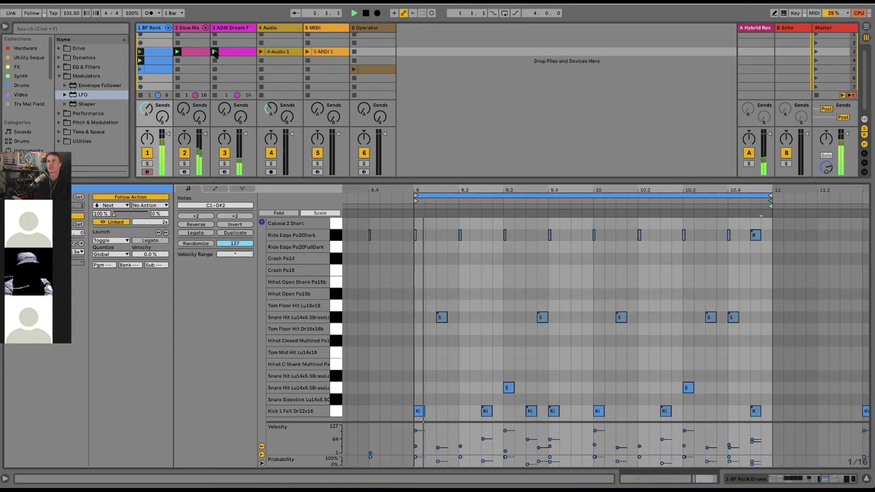
Turn on the BF Rock track's Audio Effect Rack and launch the 4-Audio 1 and 5-MIDI 1 clips.
double_click(150, 28)
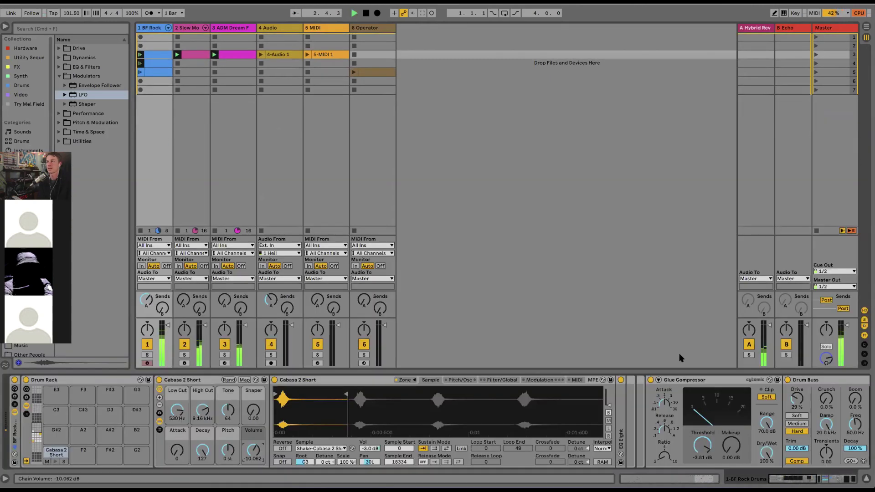
scroll(355, 382, right, 15)
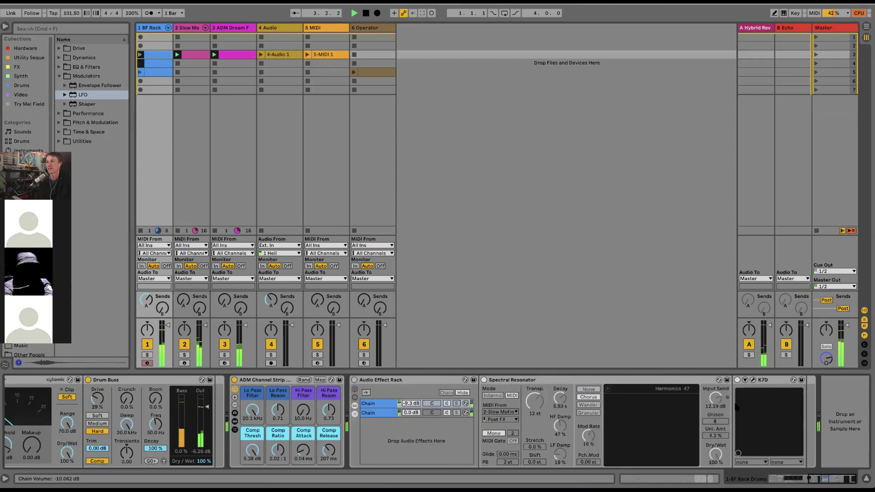
click(355, 380)
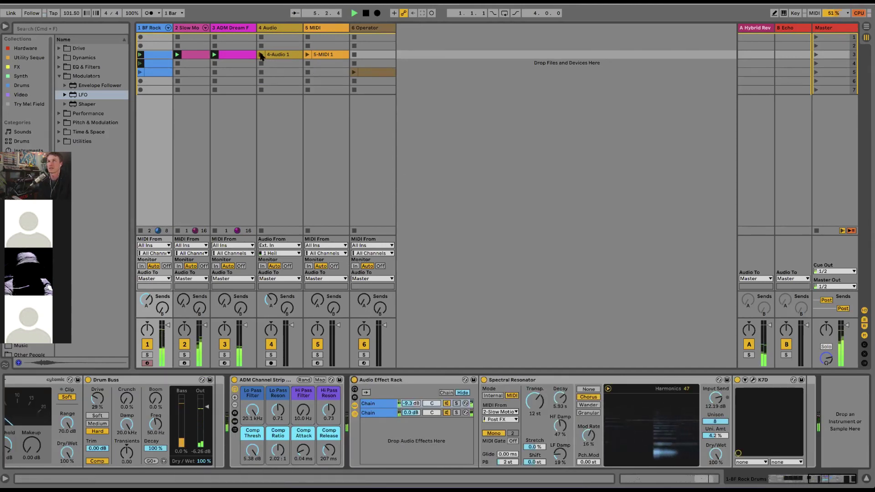
click(261, 55)
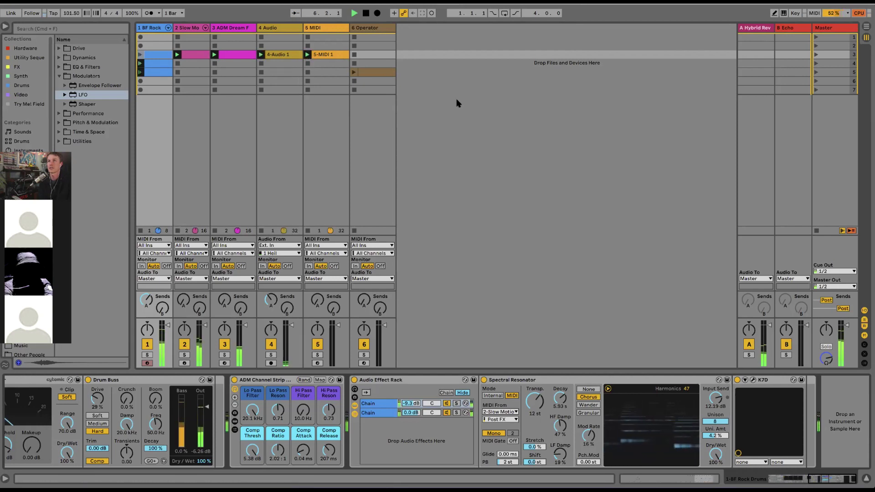
Reopen the scene 5 and scene 4 drum clips on BF Rock to compare their follow actions during playback.
click(160, 71)
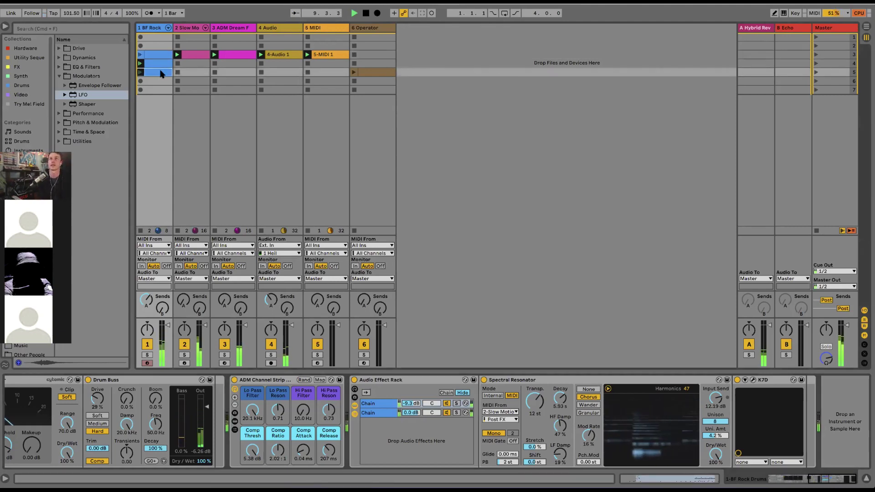
double_click(160, 73)
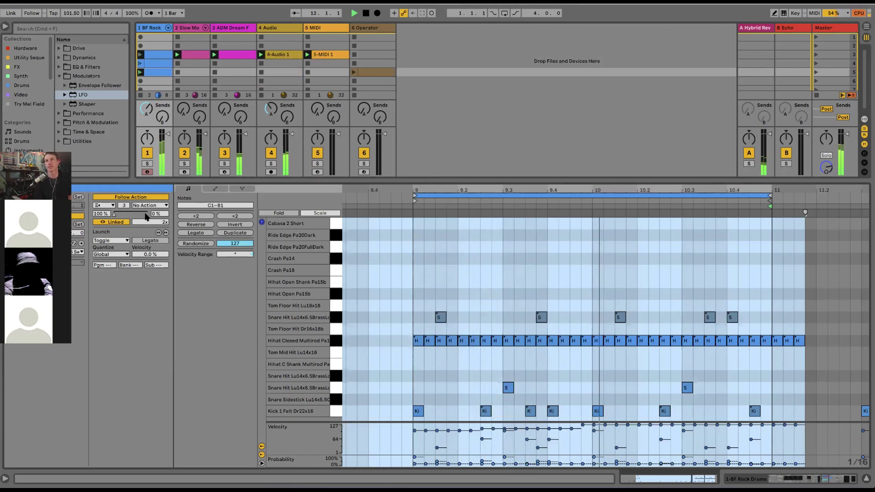
click(159, 64)
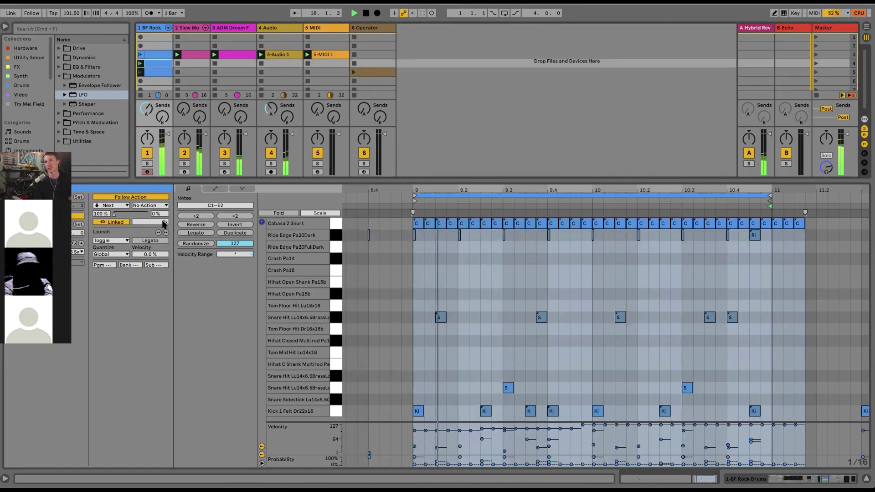
click(150, 72)
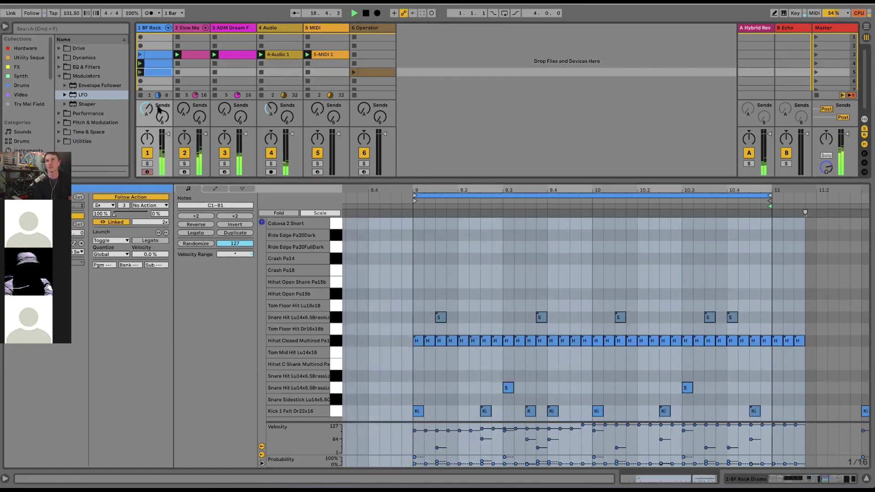
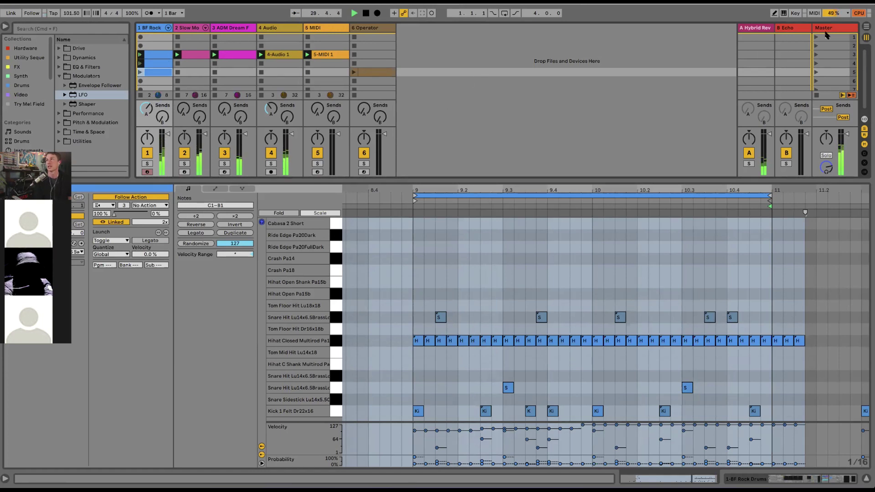
Check the CPU load details and show the per-track performance impact and In/Out sections in the mixer.
click(848, 13)
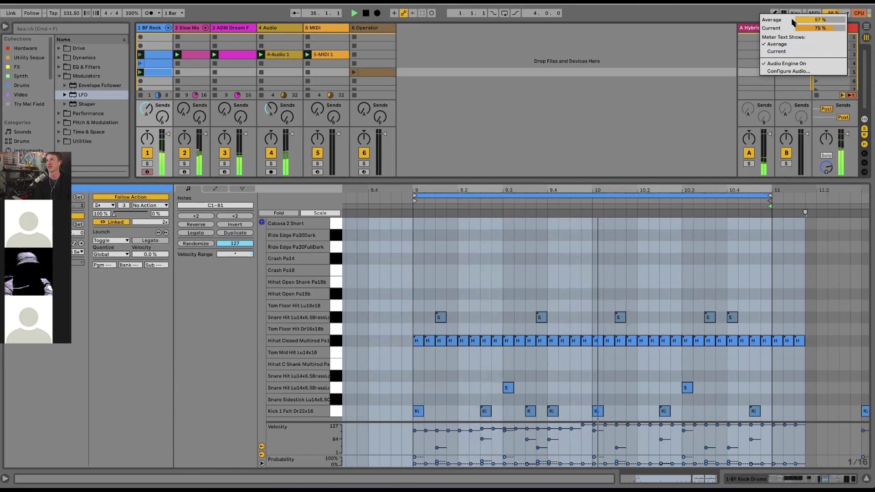
key(Escape)
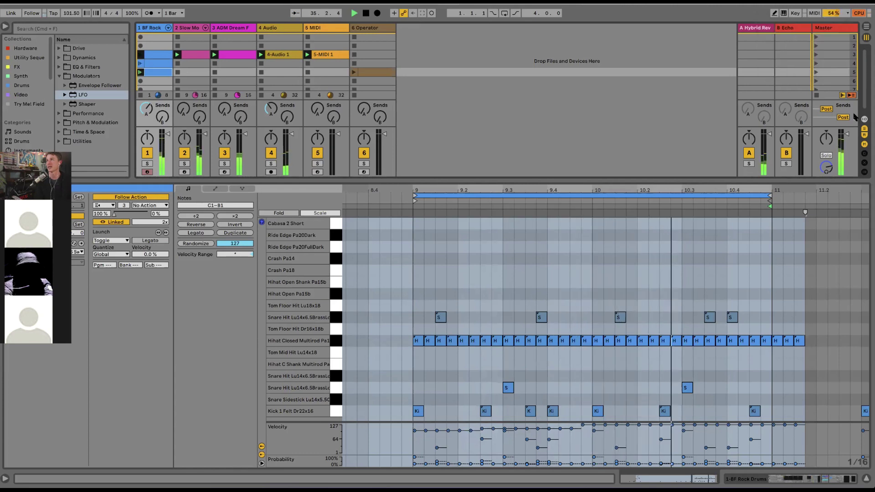
click(865, 173)
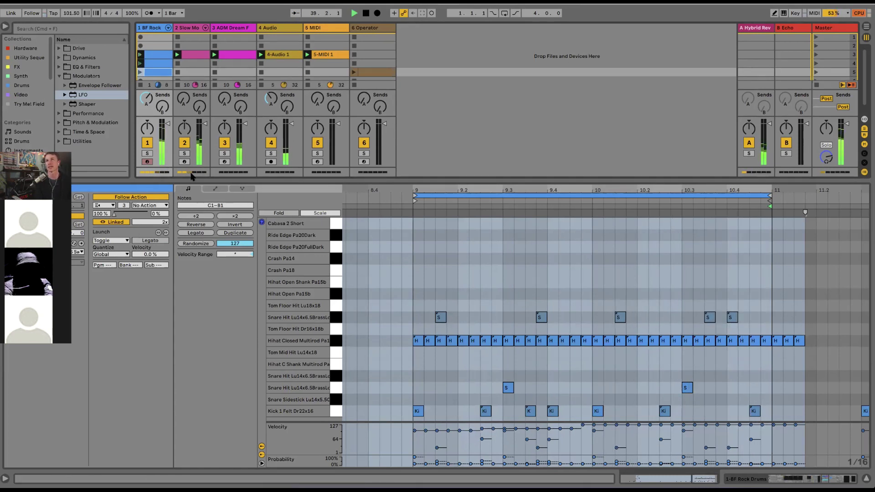
key(super+alt+i)
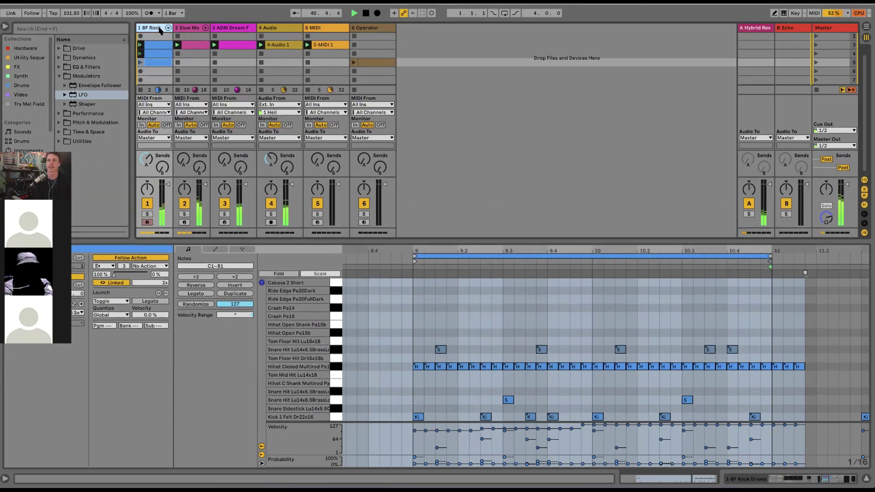
Open the BF Rock track's device chain and hide the devices inside the Cabasa 2 Short rack.
double_click(159, 29)
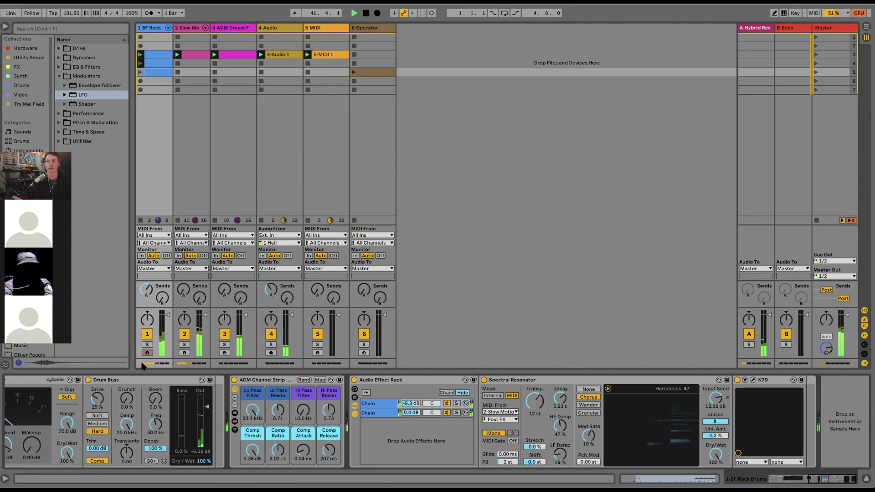
scroll(303, 384, left, 5)
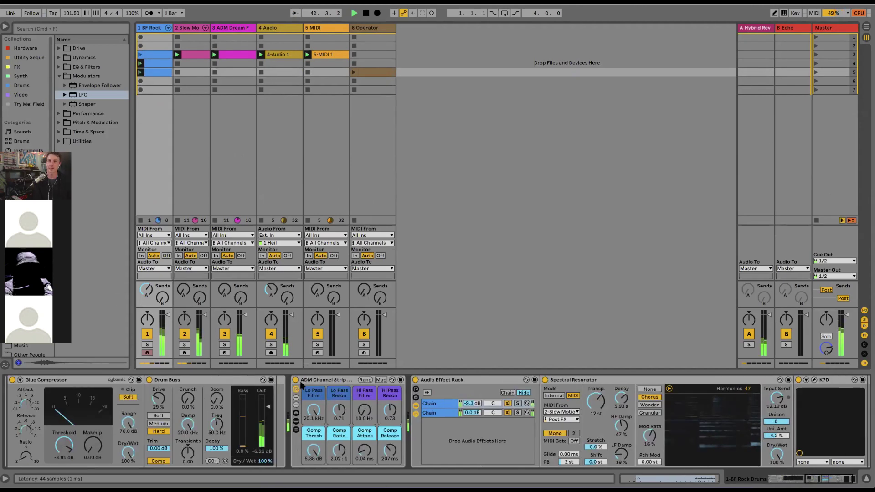
scroll(303, 384, left, 2)
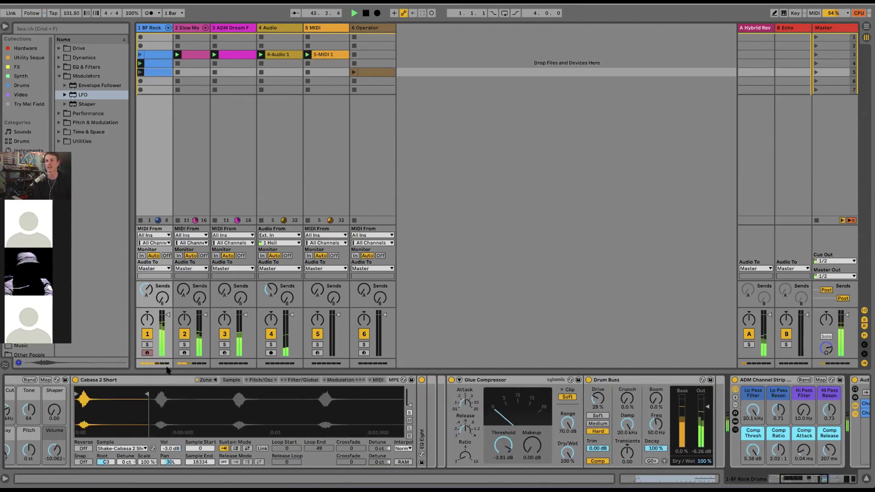
scroll(155, 385, left, 8)
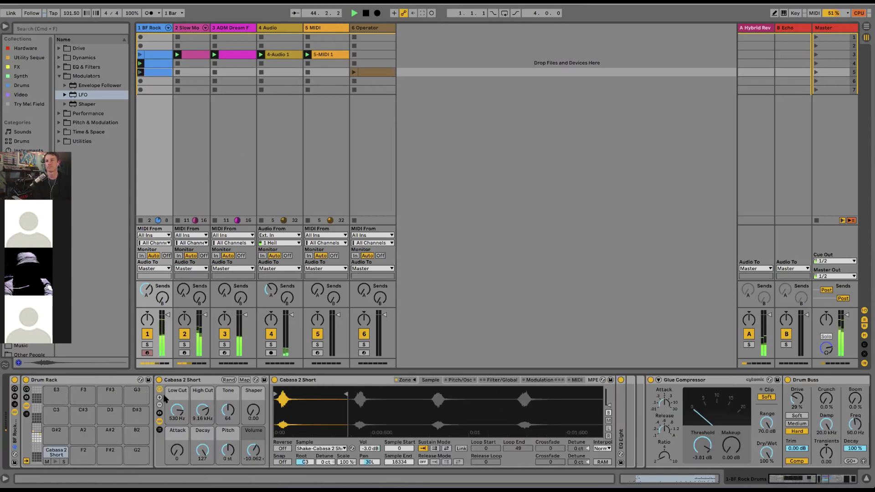
click(159, 421)
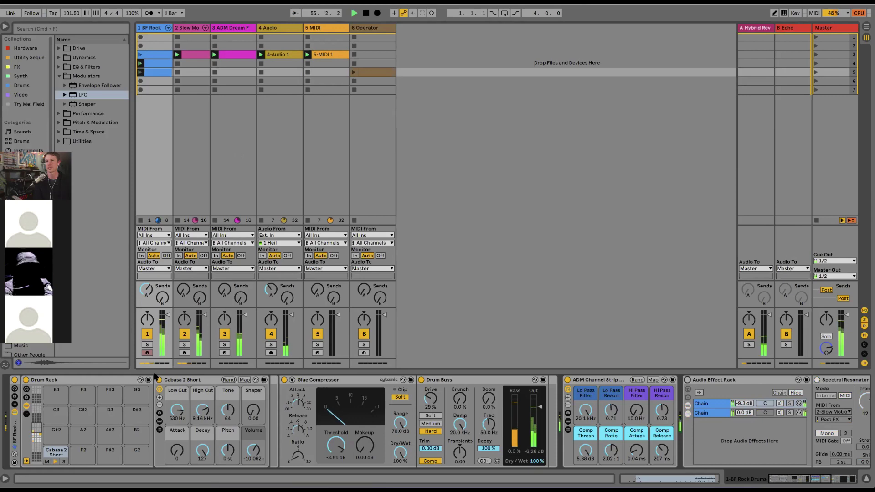
Turn BF Rock's bypassed Audio Effect Rack back on to compare its impact on the CPU load.
scroll(564, 407, right, 5)
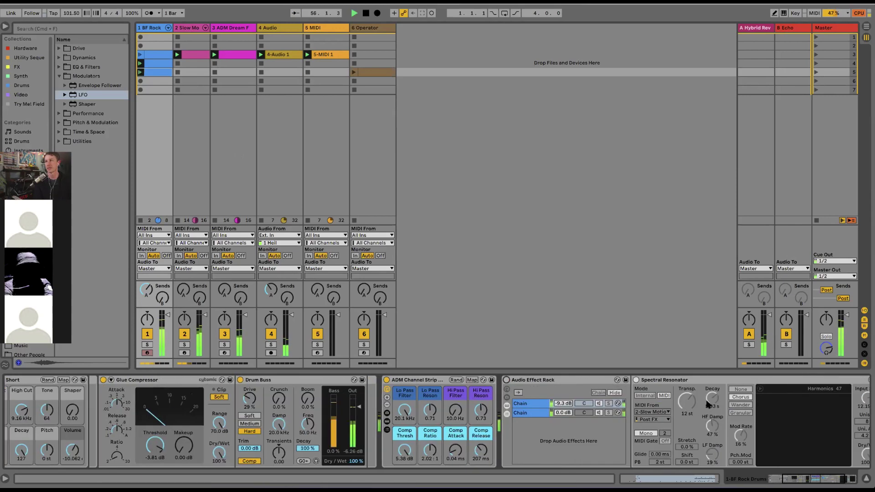
scroll(564, 408, right, 3)
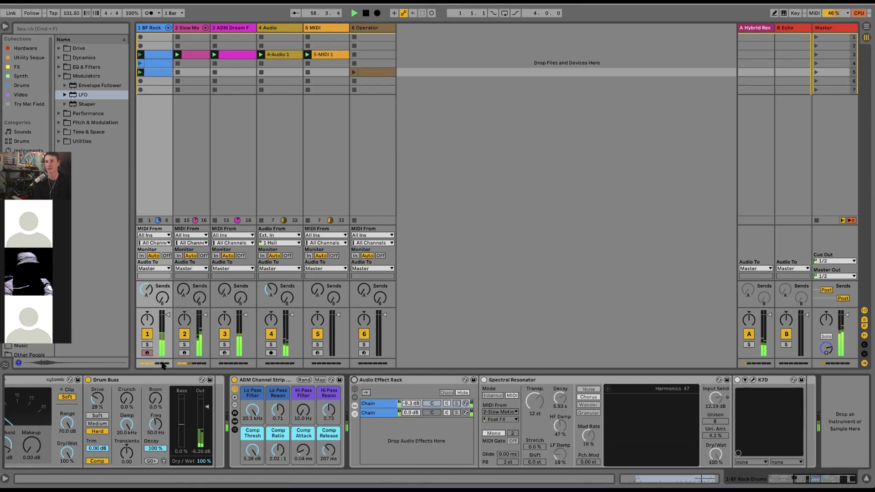
click(355, 380)
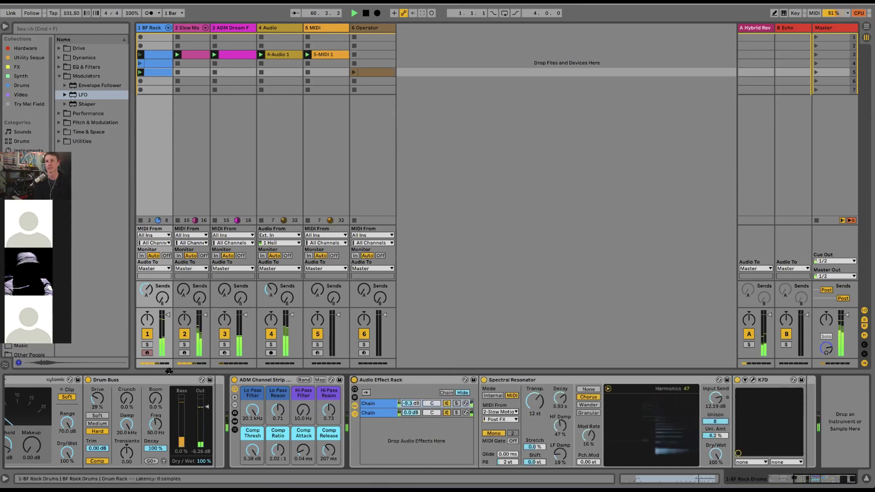
Examine the Slow Mo track's device chain, from the Ave & Veronica instrument through to the Basic Vocal reverb and Echo.
click(189, 154)
scroll(524, 437, right, 10)
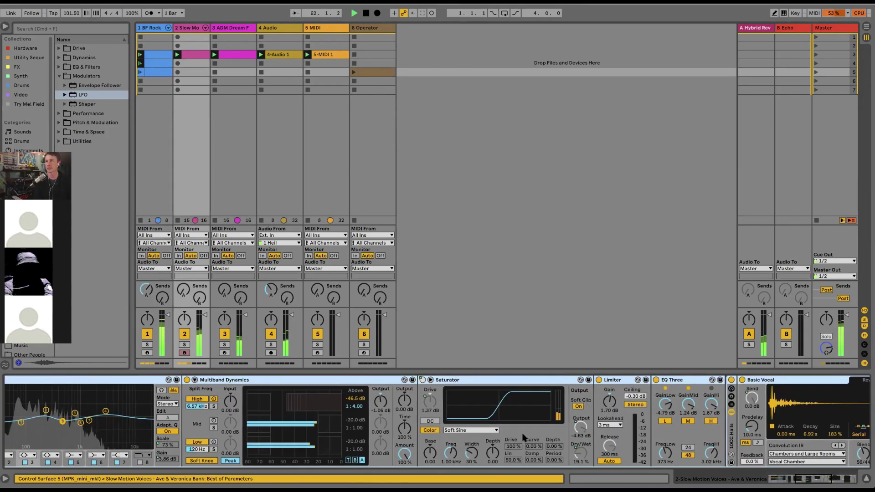
scroll(524, 437, right, 10)
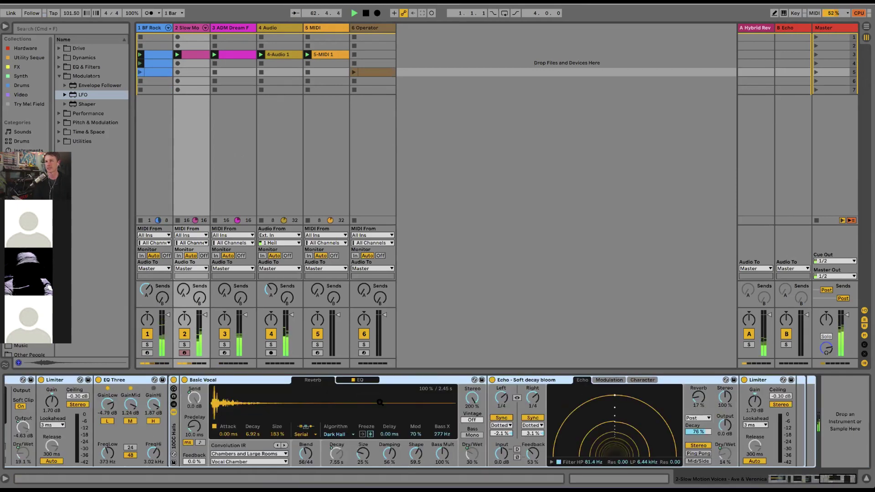
scroll(379, 403, left, 10)
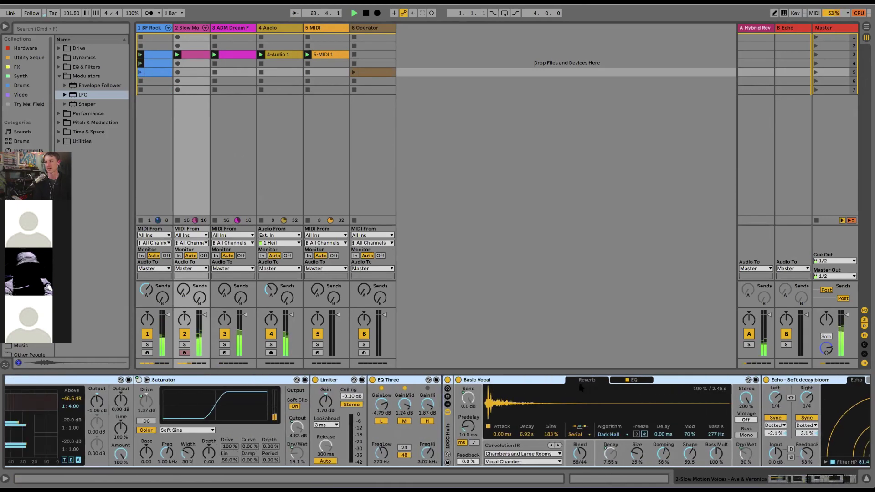
scroll(581, 388, left, 15)
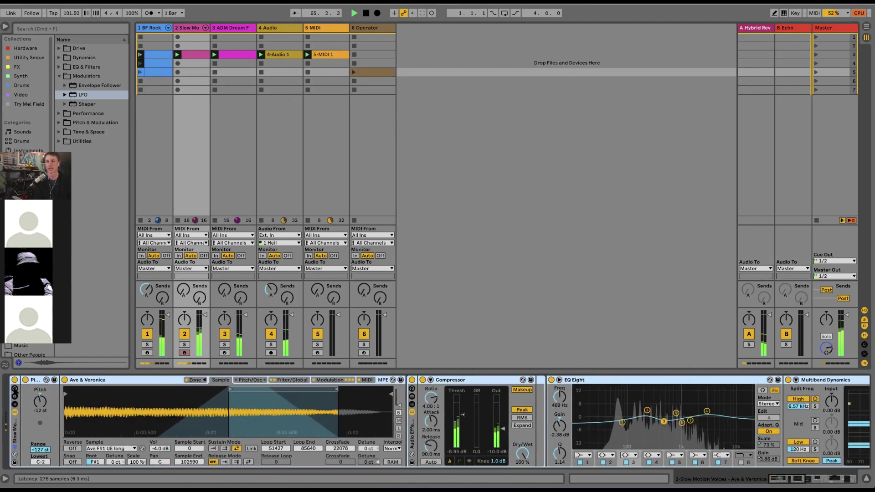
scroll(306, 413, left, 3)
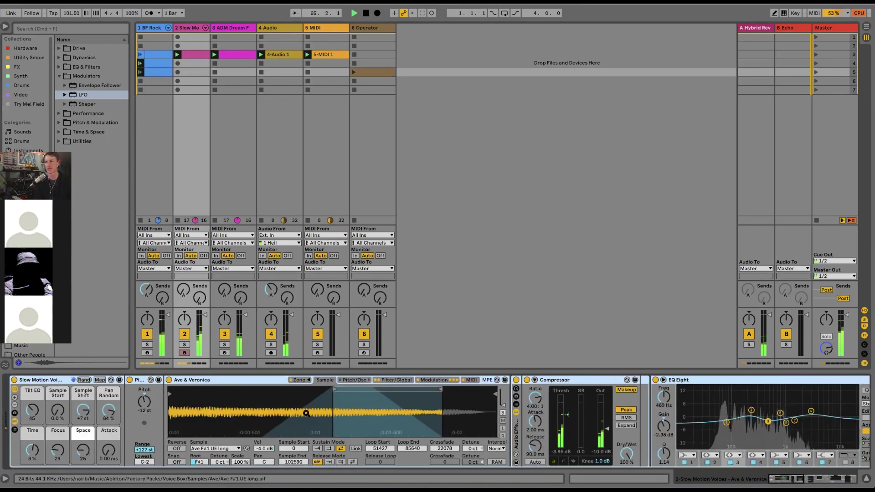
scroll(306, 413, right, 3)
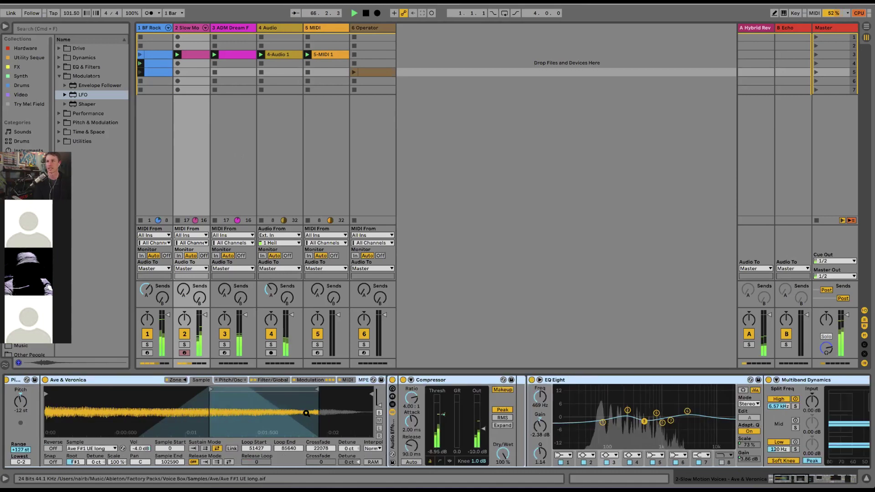
scroll(306, 413, right, 15)
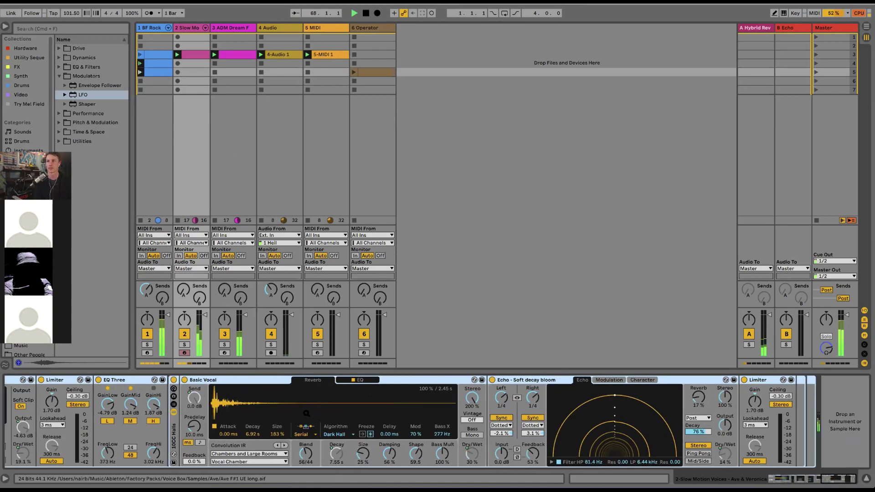
Bypass the Echo and the 10CC Halls rack on Slow Mo and re-enable them to compare the CPU load.
click(493, 380)
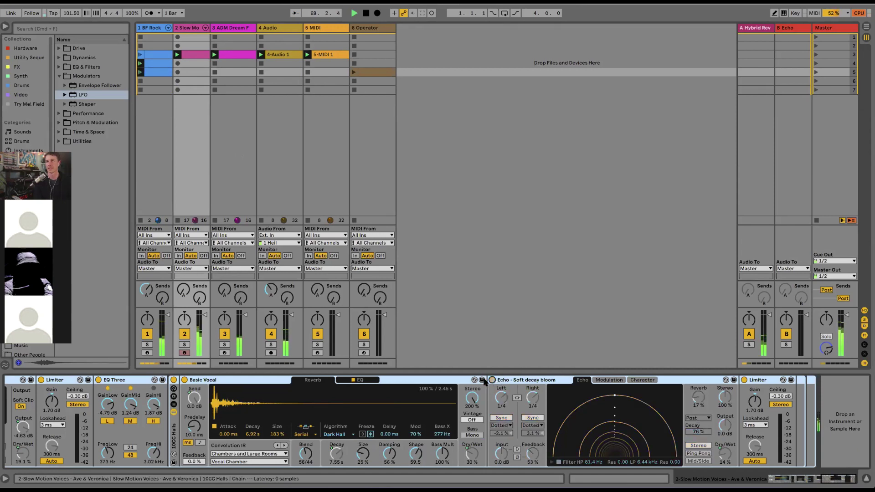
click(184, 380)
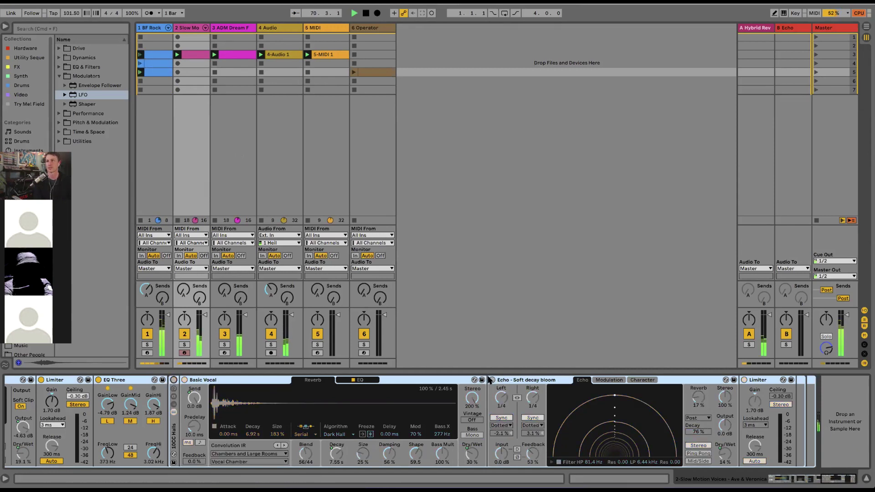
click(174, 380)
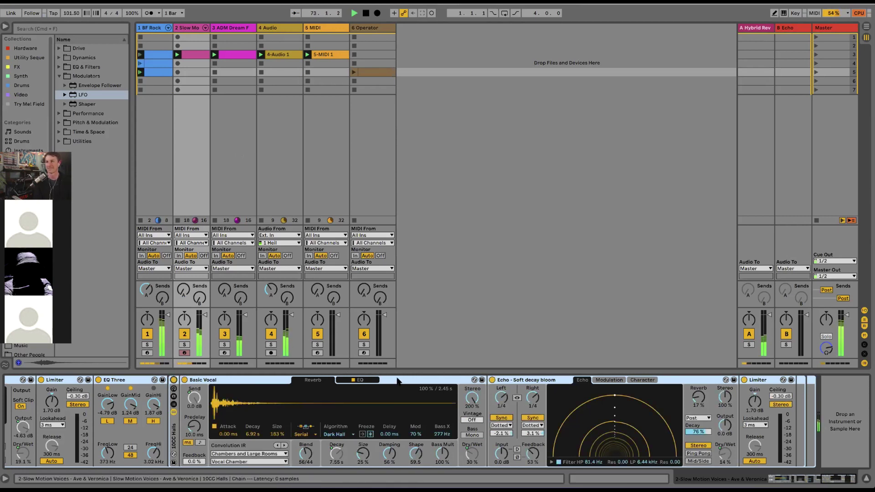
scroll(397, 381, left, 10)
scroll(398, 381, left, 5)
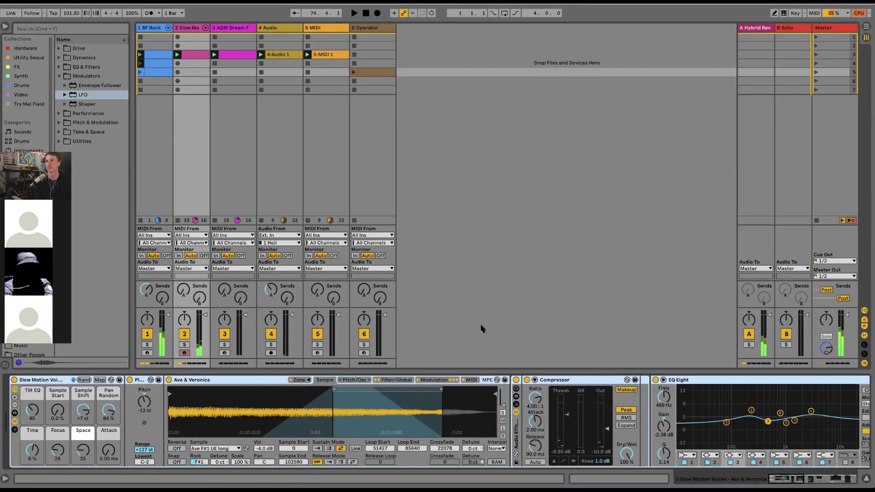
Stop playback and open the K7D plug-in window on the BF Rock track.
key(space)
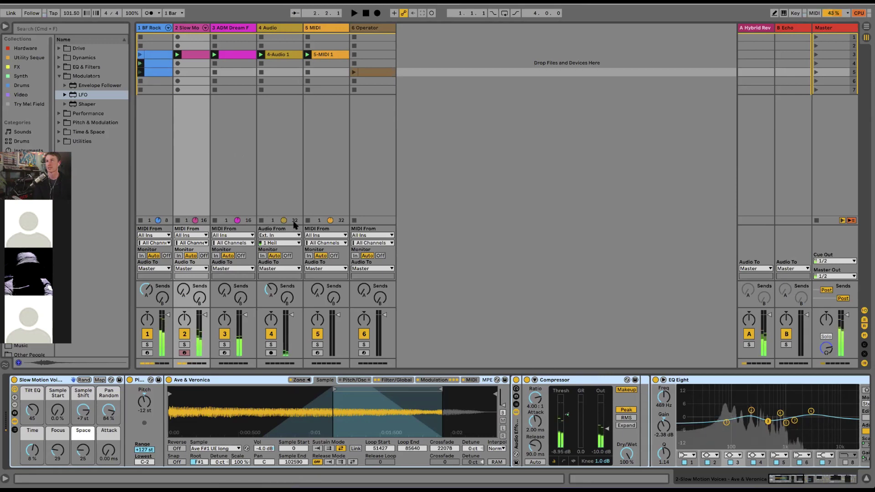
click(162, 28)
scroll(652, 405, right, 5)
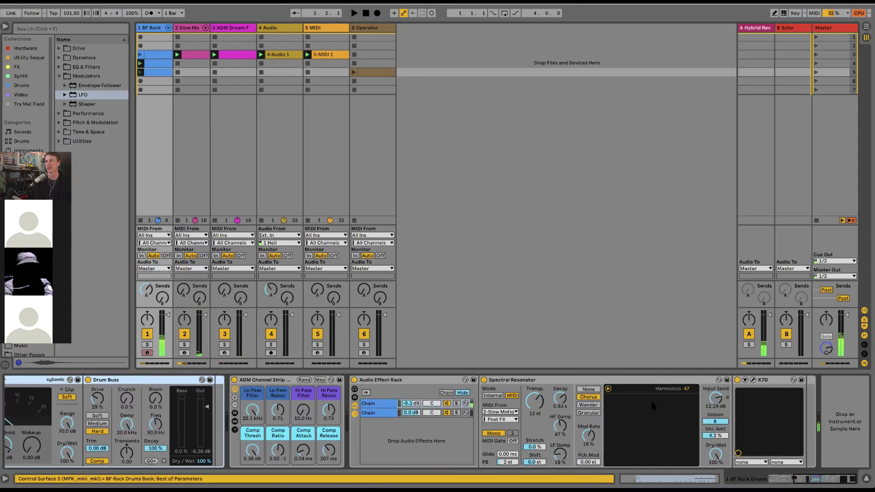
click(754, 379)
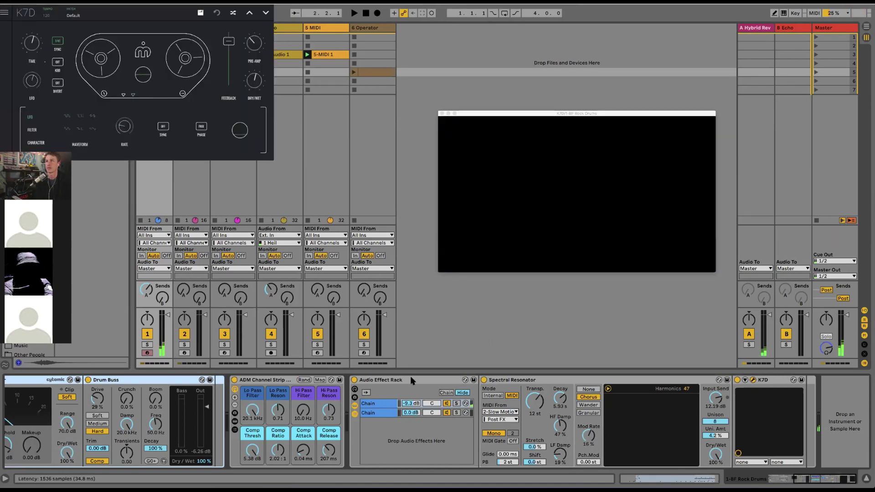
Save the Live Set and close the K7D plug-in window.
scroll(410, 378, left, 5)
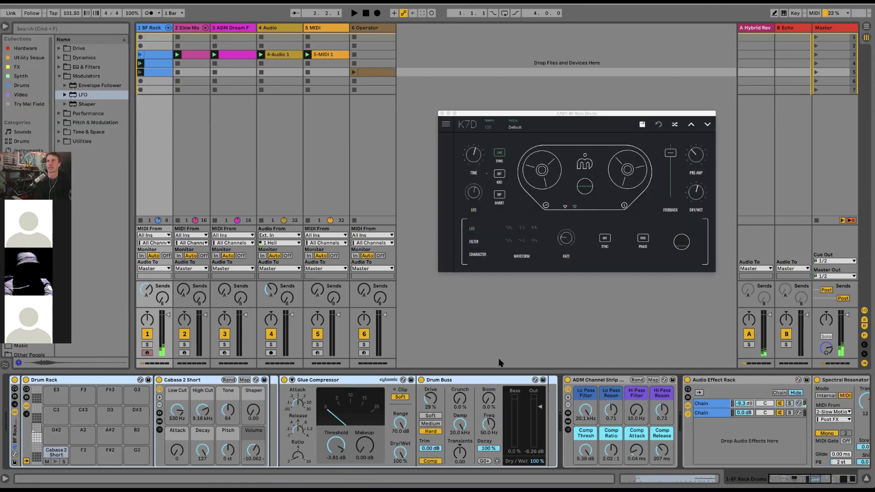
key(super+s)
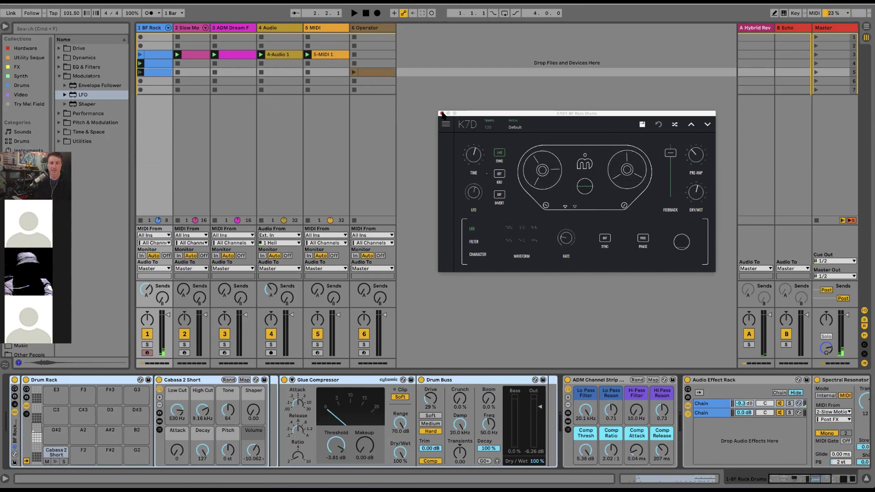
click(442, 114)
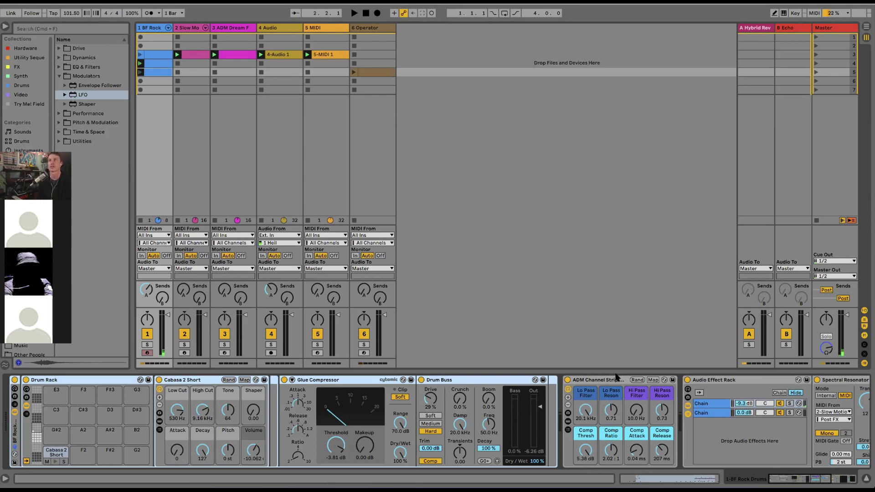
Set the Operator synth's voices to 1 and launch the Operator track's scene 5 clip soloed.
click(366, 28)
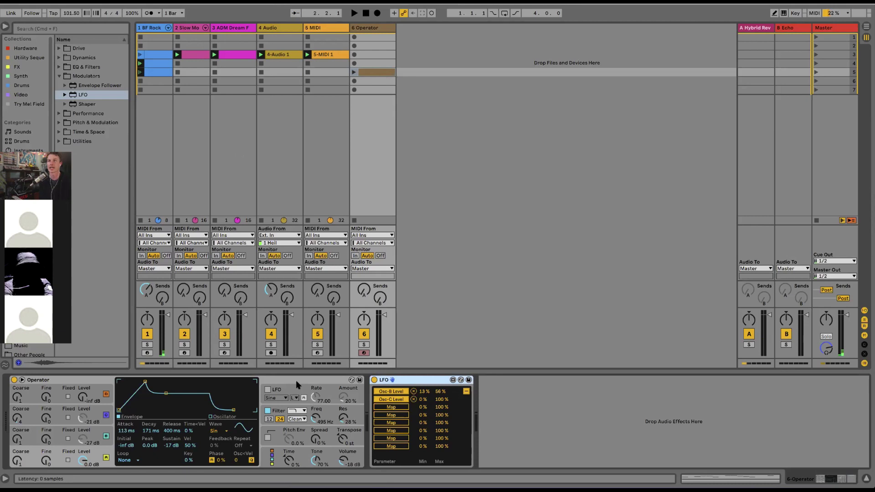
click(278, 451)
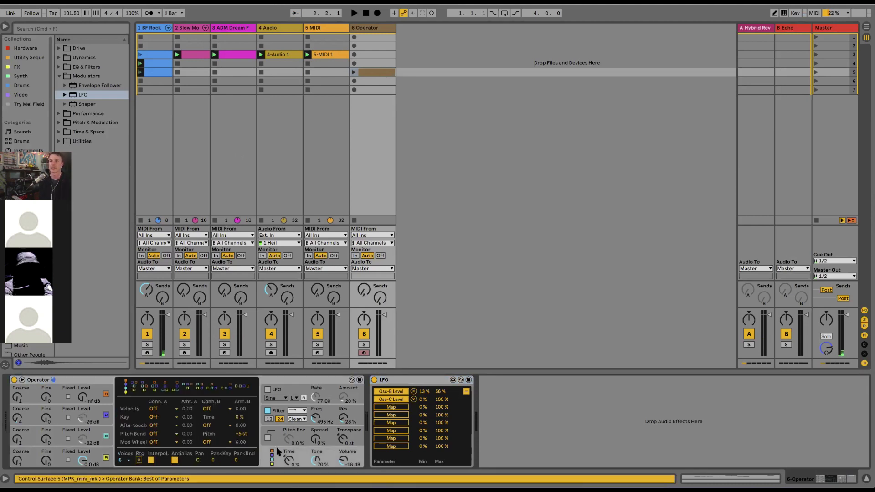
click(127, 461)
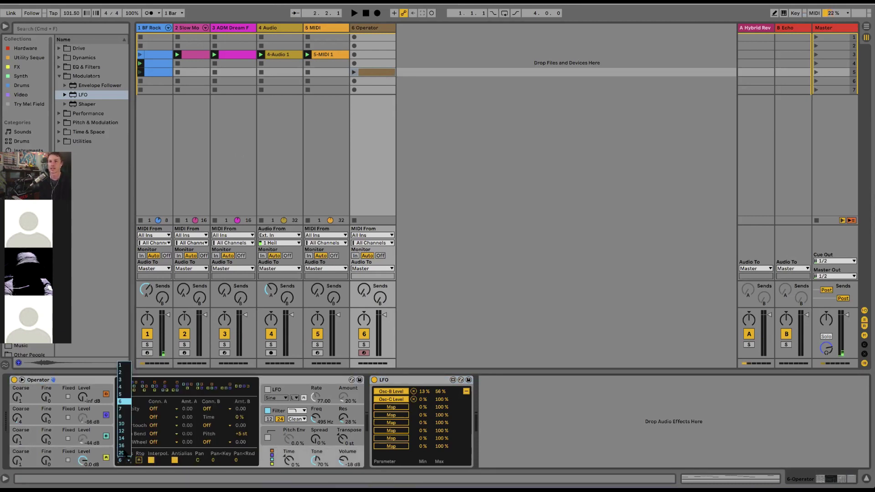
click(123, 365)
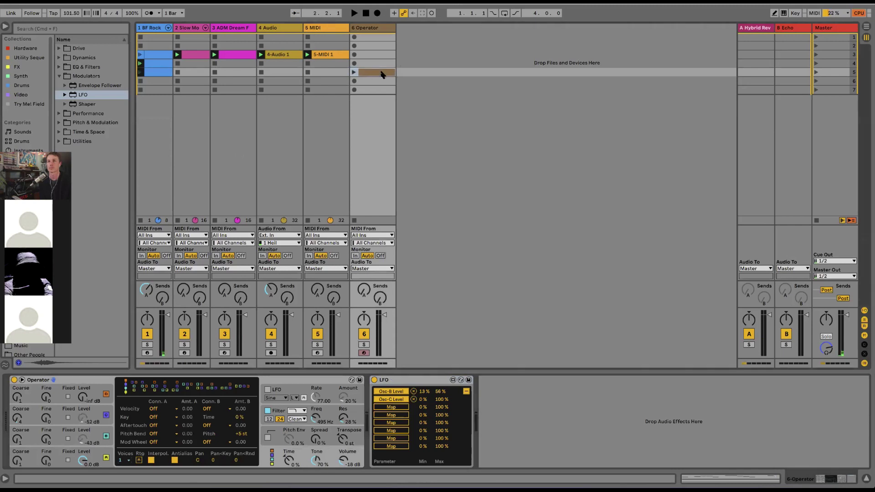
click(355, 74)
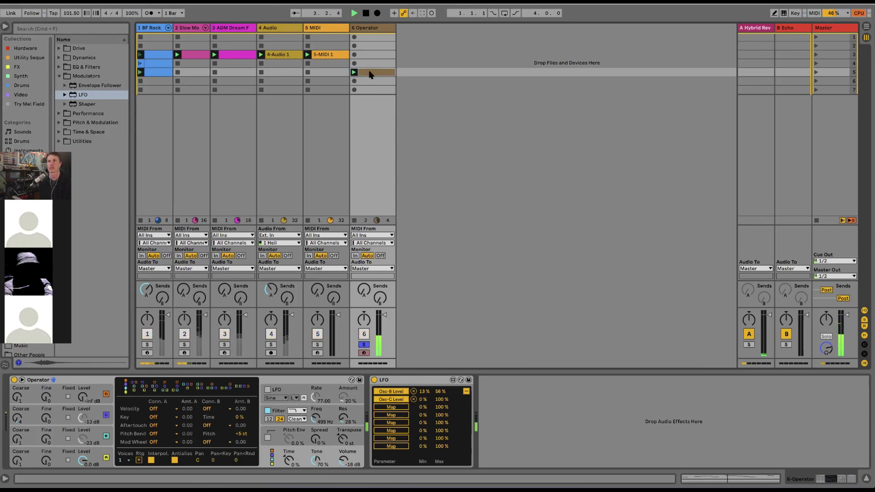
Open the Operator track's scene 5 clip and examine its long held F#2 and D#2 notes beneath the melody.
double_click(370, 73)
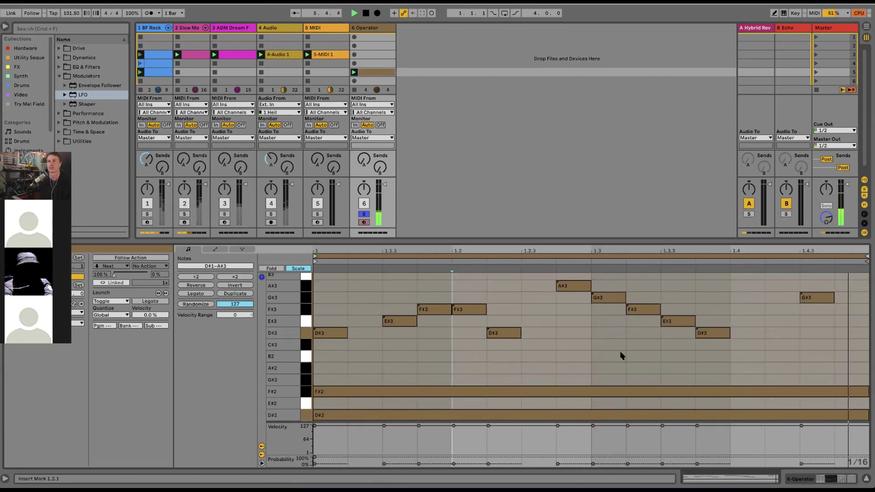
click(305, 392)
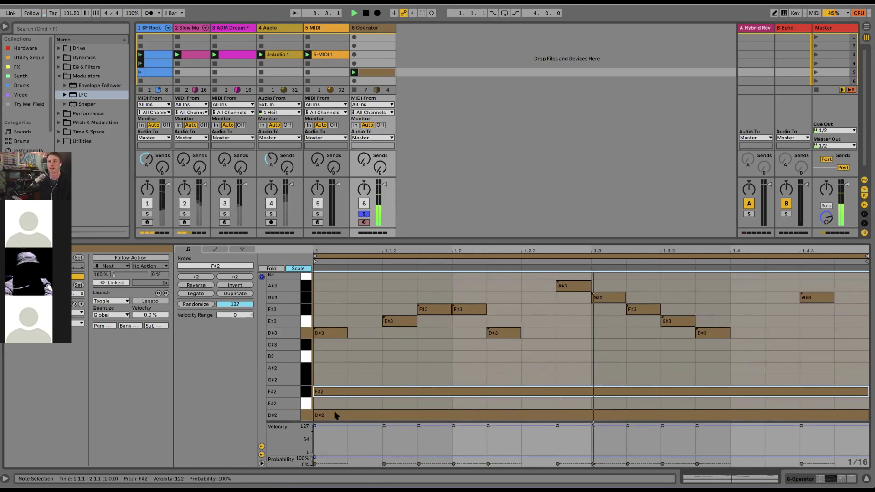
scroll(330, 397, down, 2)
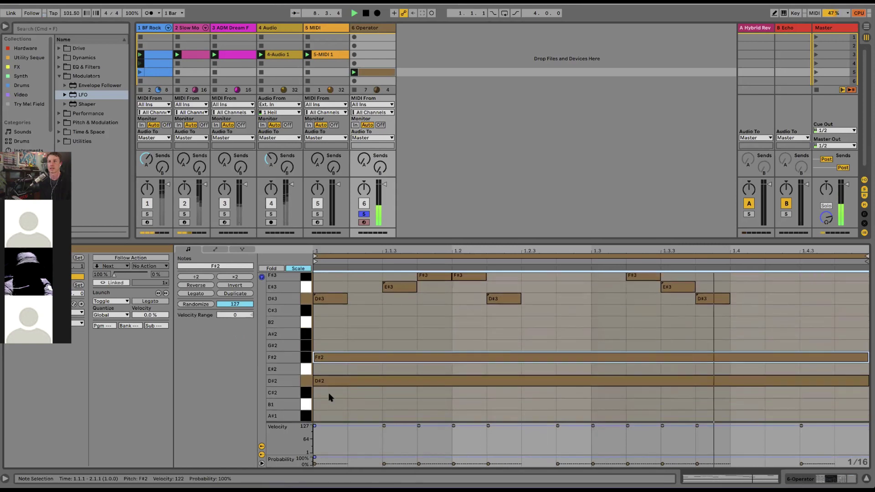
click(308, 381)
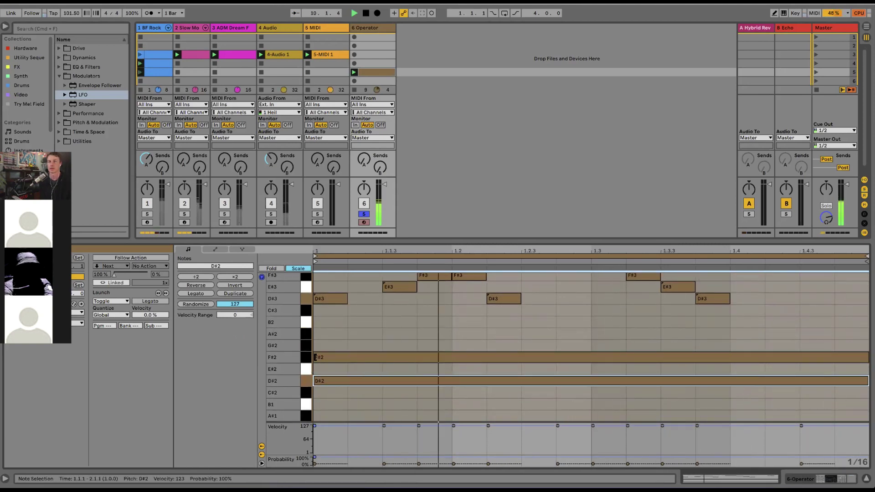
scroll(329, 374, up, 5)
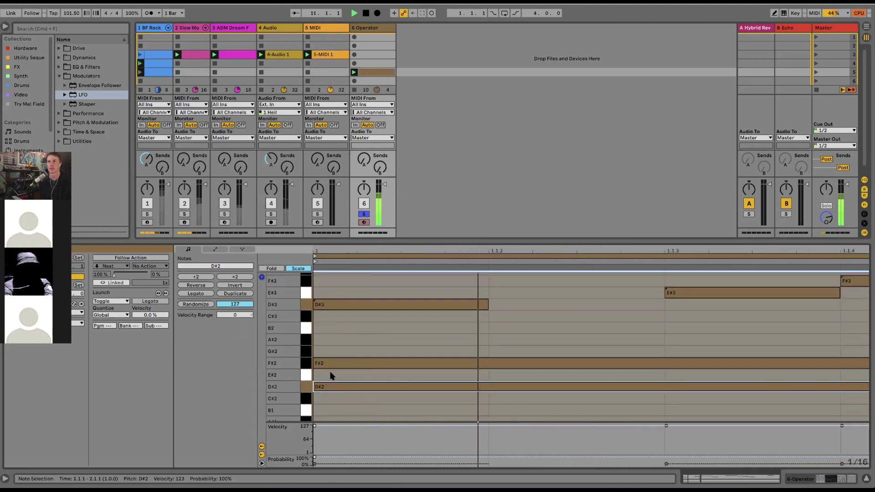
key(alt+Up)
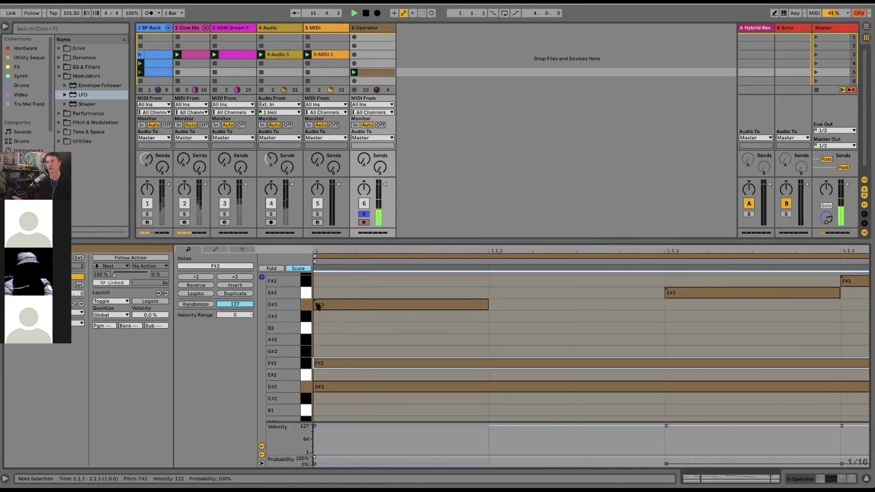
scroll(327, 382, down, 5)
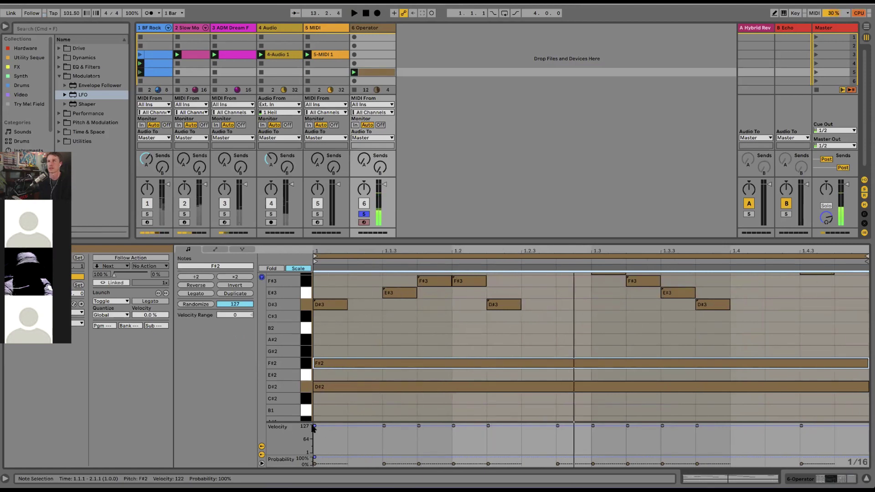
Unsolo the Operator track and hide the launch and follow action settings of its clip.
click(364, 214)
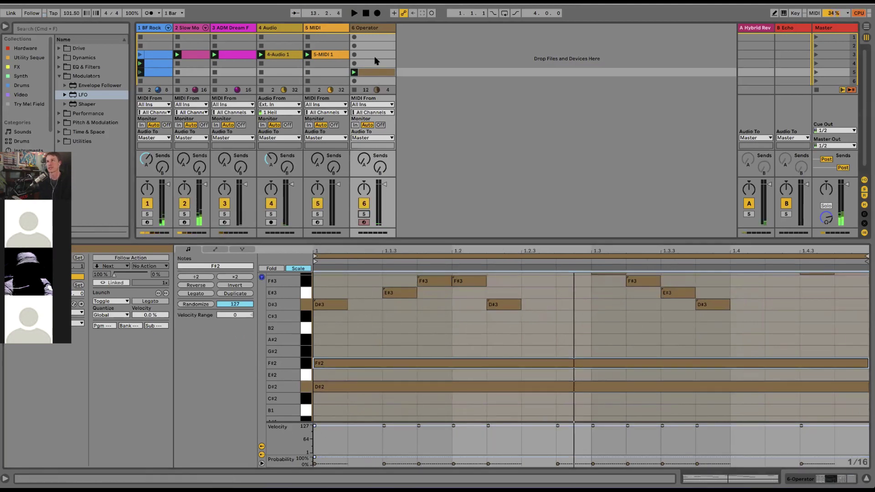
click(367, 29)
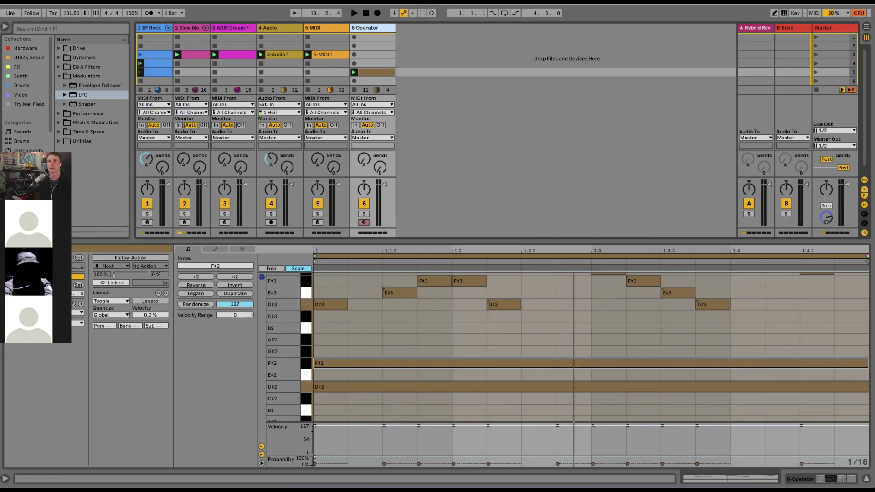
click(6, 263)
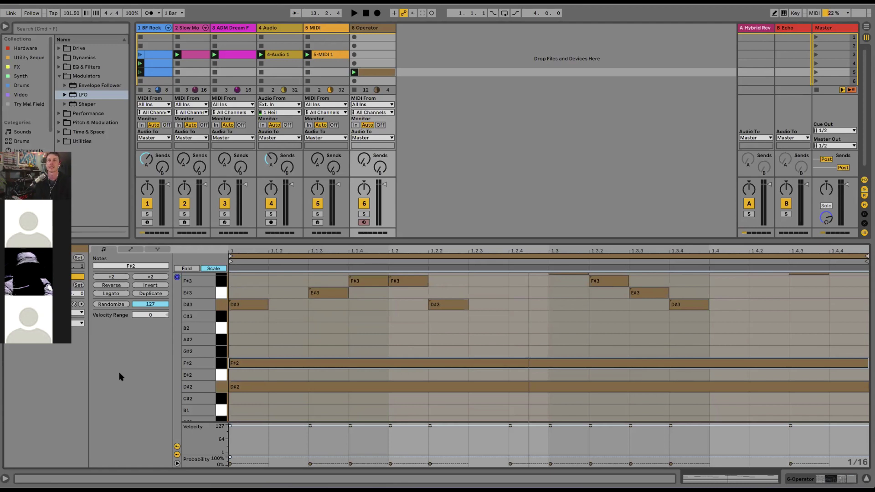
Switch to Finder, look through the Applications folder for the installed Ableton Live versions, and close the window.
mouse_move(30, 482)
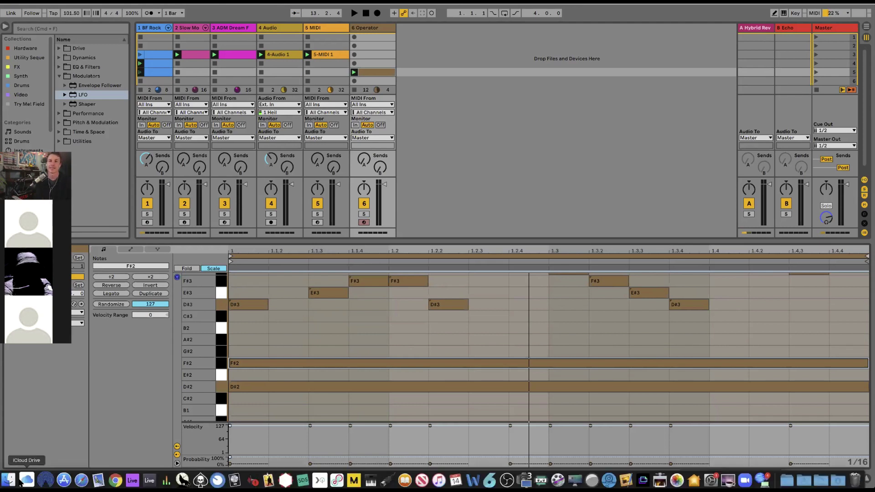
click(10, 477)
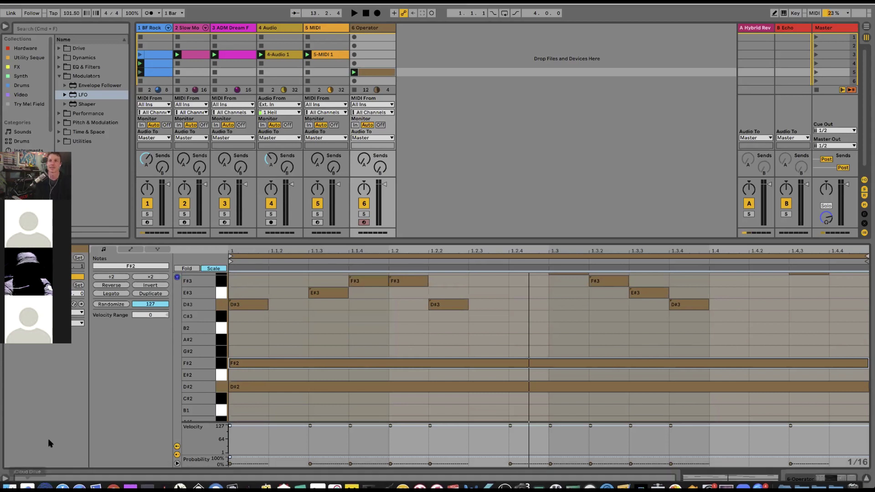
scroll(151, 380, down, 5)
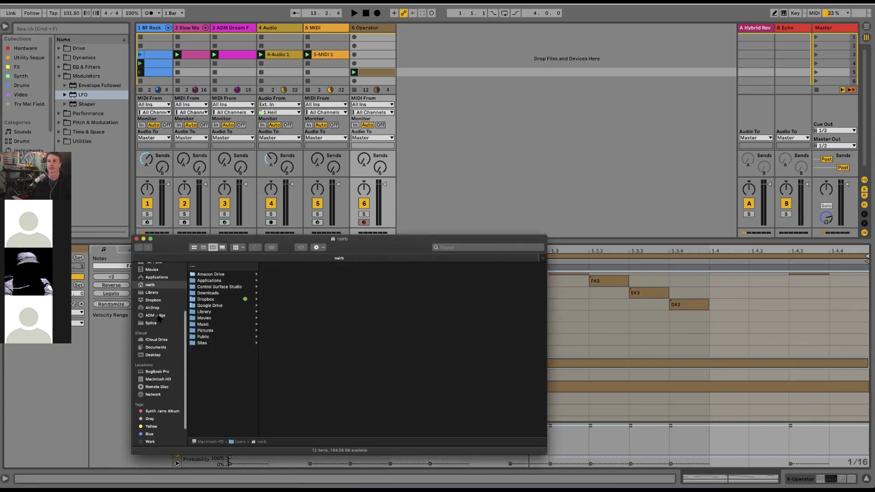
scroll(160, 318, up, 5)
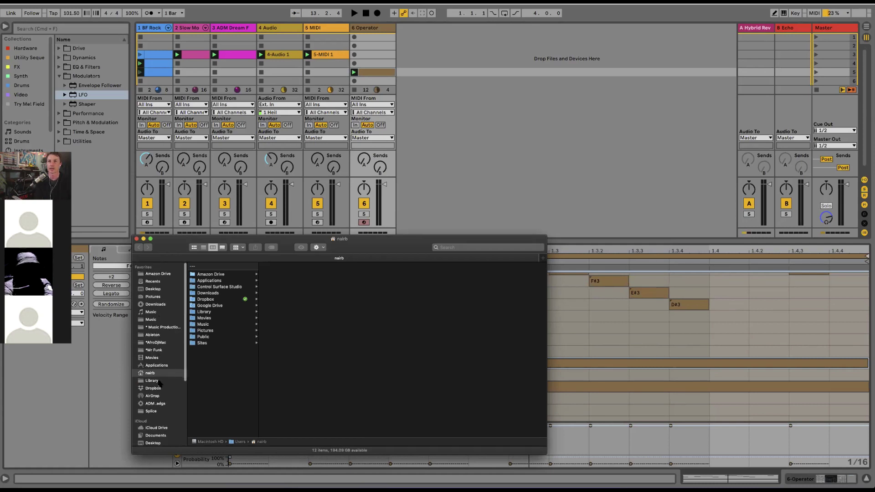
click(159, 365)
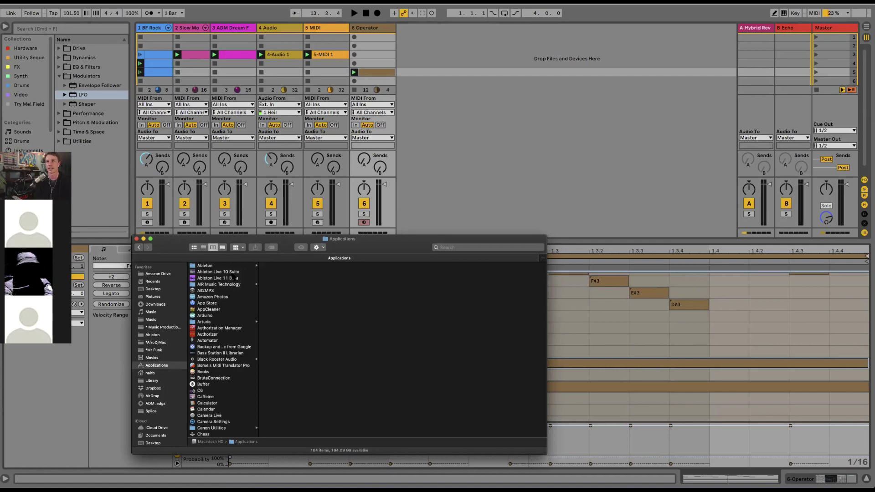
click(231, 272)
key(super+w)
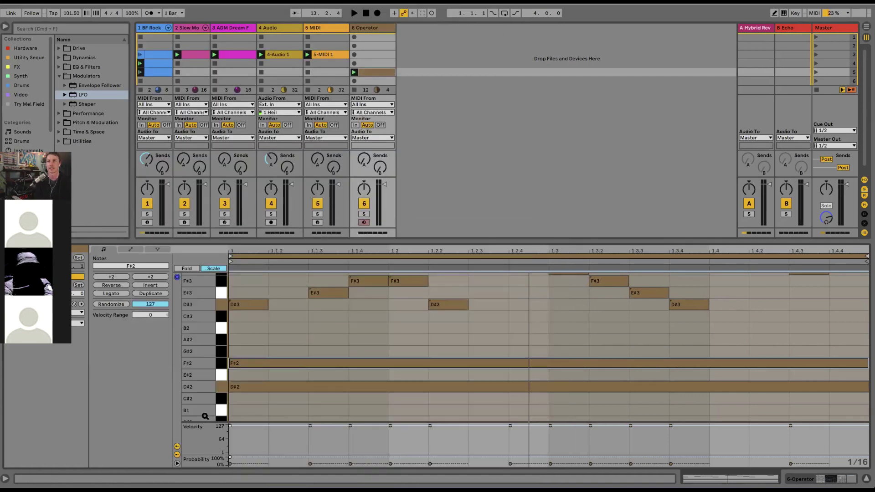
Reopen Finder, view the contents of the Ableton folder in Applications, and close the window again.
mouse_move(86, 481)
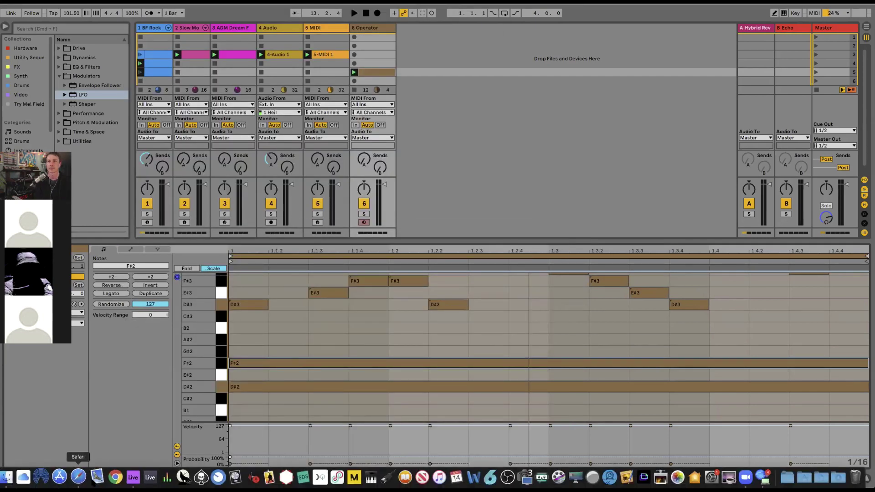
click(6, 477)
click(237, 266)
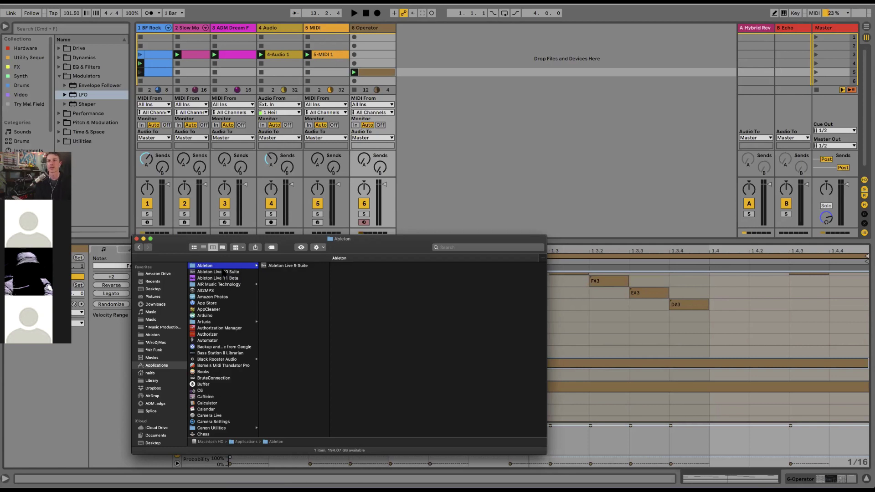
click(137, 239)
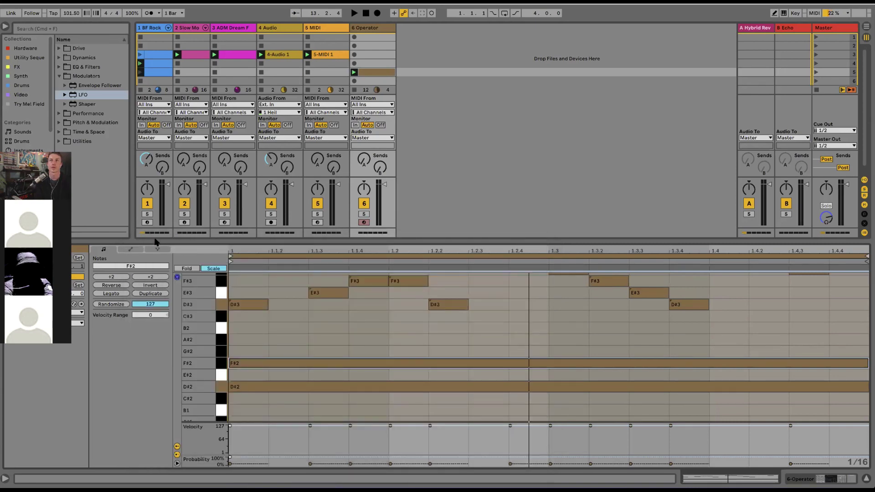
Shrink the clip view's height and show the User Library contents in the browser.
drag(164, 240, 178, 377)
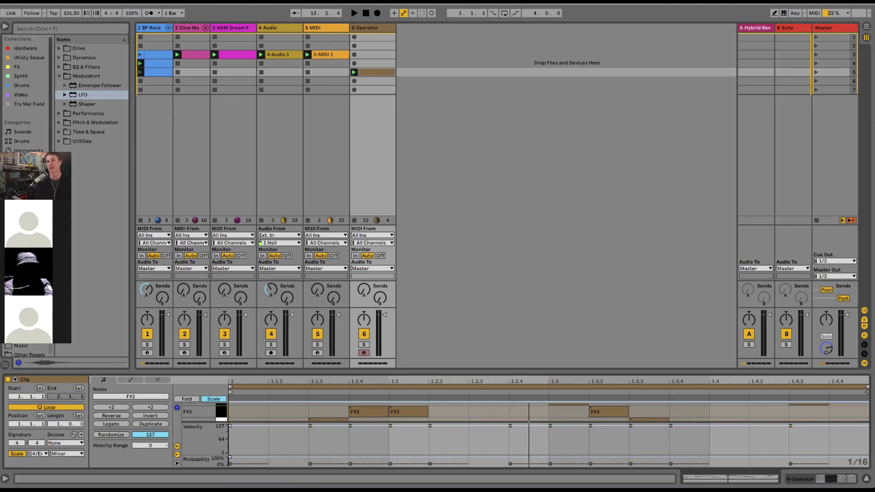
scroll(25, 92, down, 3)
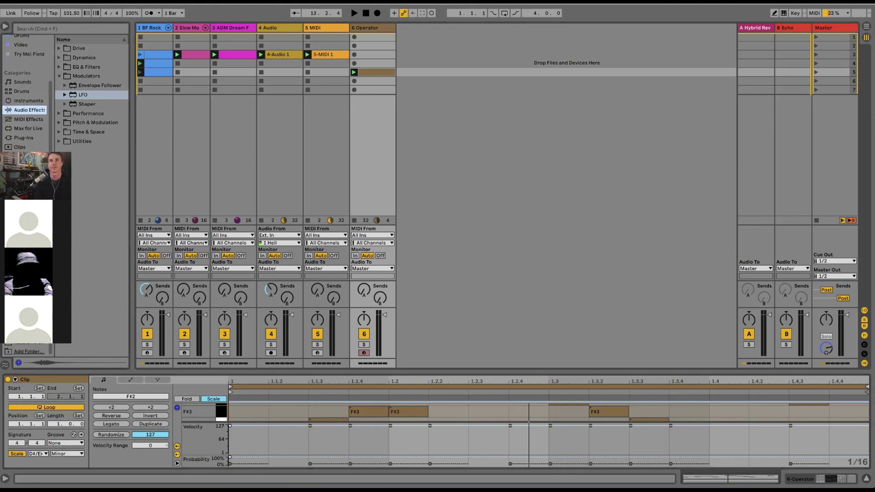
click(29, 212)
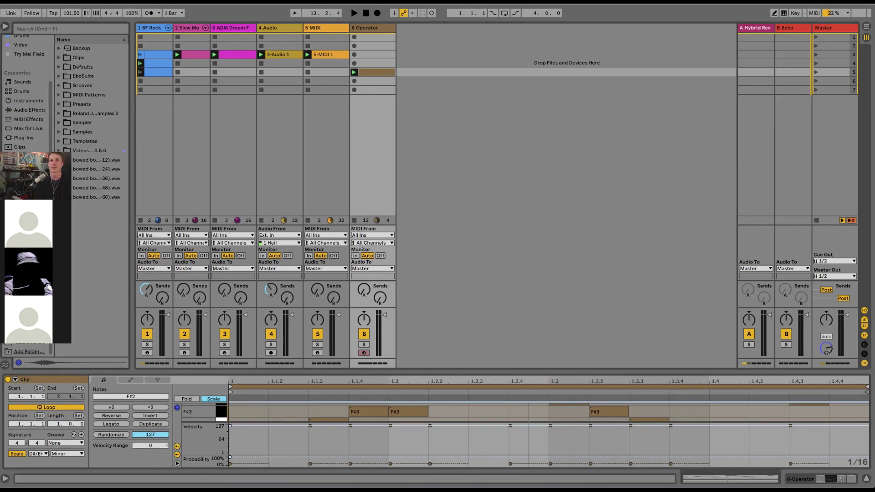
scroll(25, 92, up, 3)
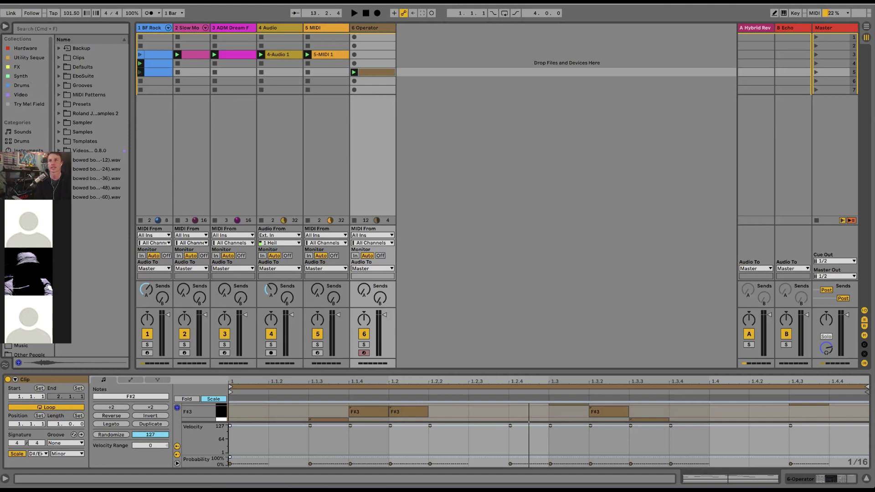
Show the installed packs, widen the browser to reveal their full names, and expand the Voice Box pack.
scroll(25, 91, down, 3)
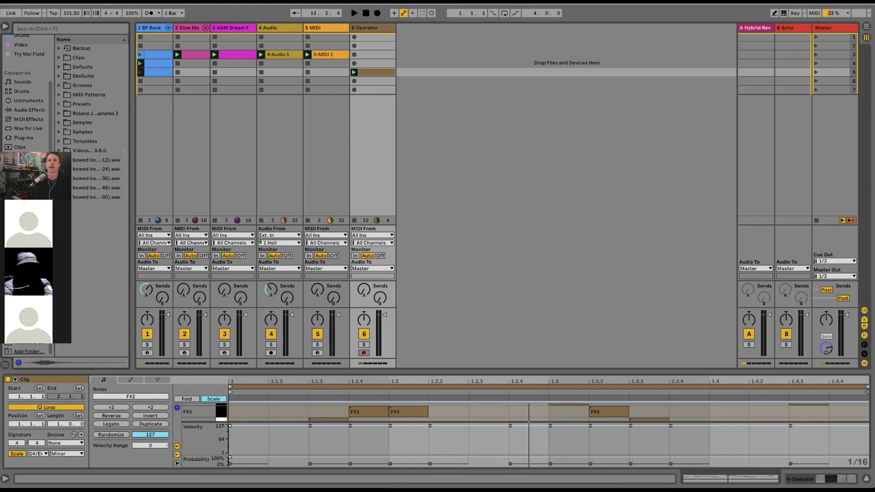
click(21, 169)
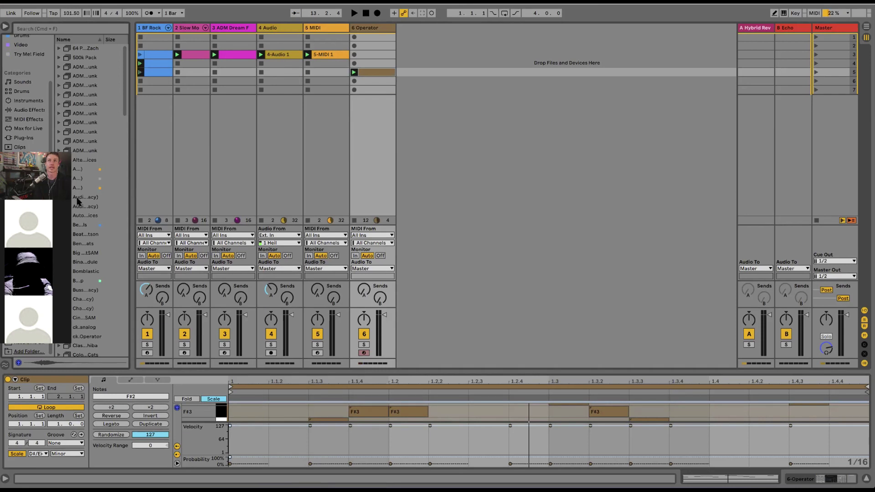
scroll(104, 252, down, 15)
click(86, 288)
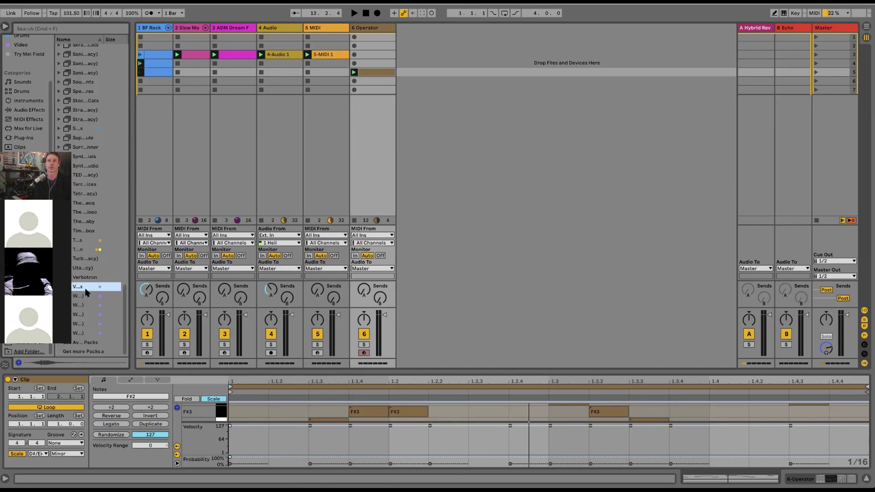
drag(132, 268, 228, 278)
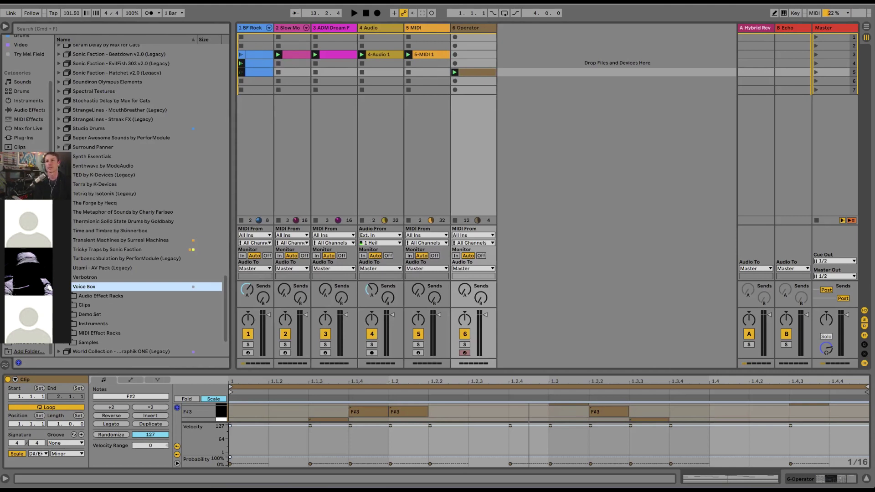
key(Left)
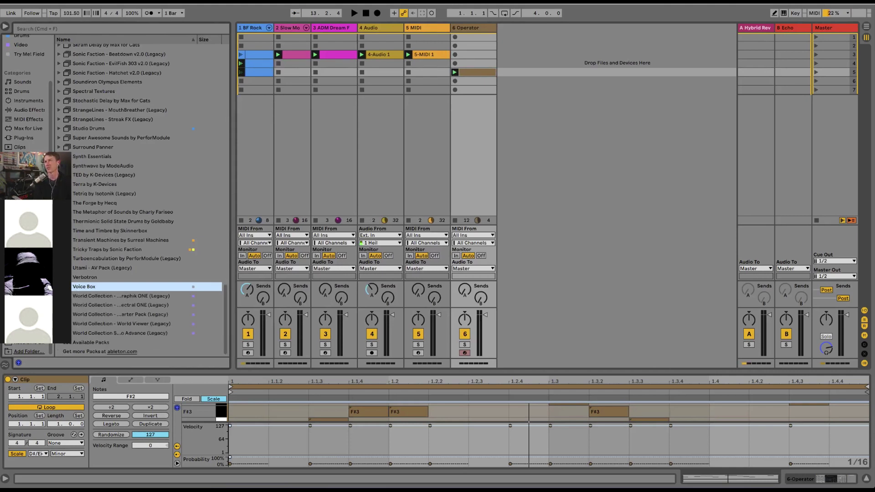
key(Right)
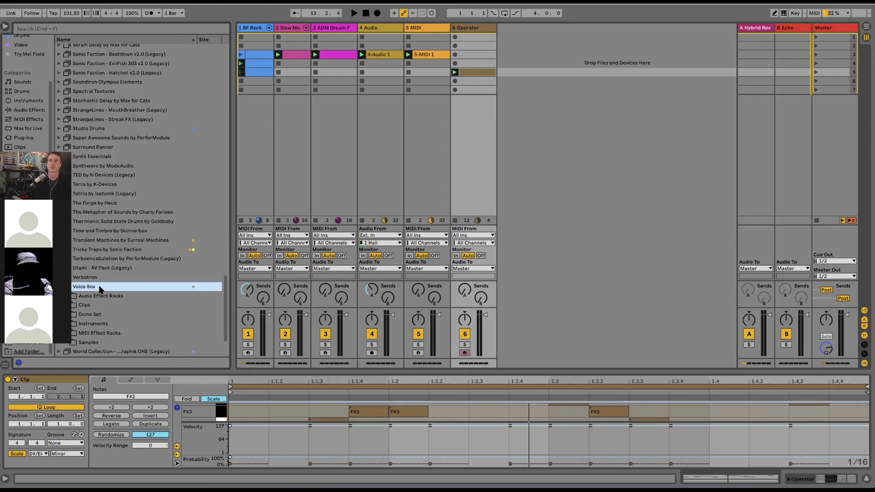
scroll(100, 289, down, 2)
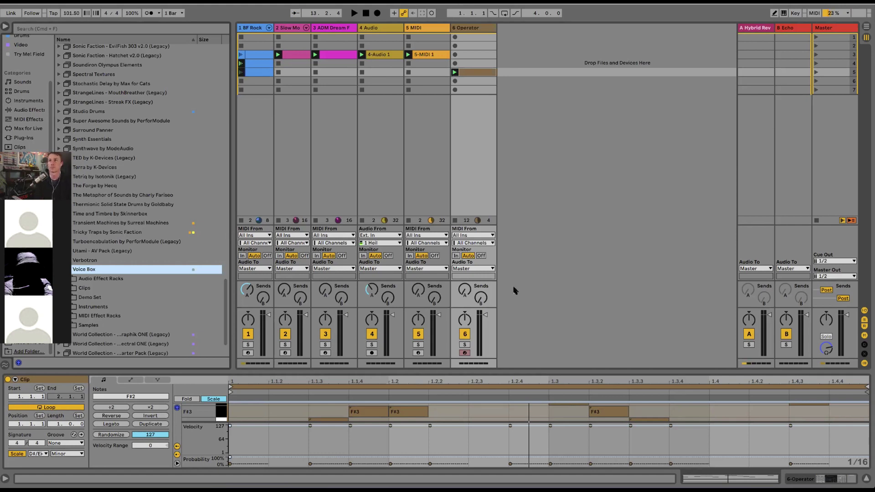
click(530, 258)
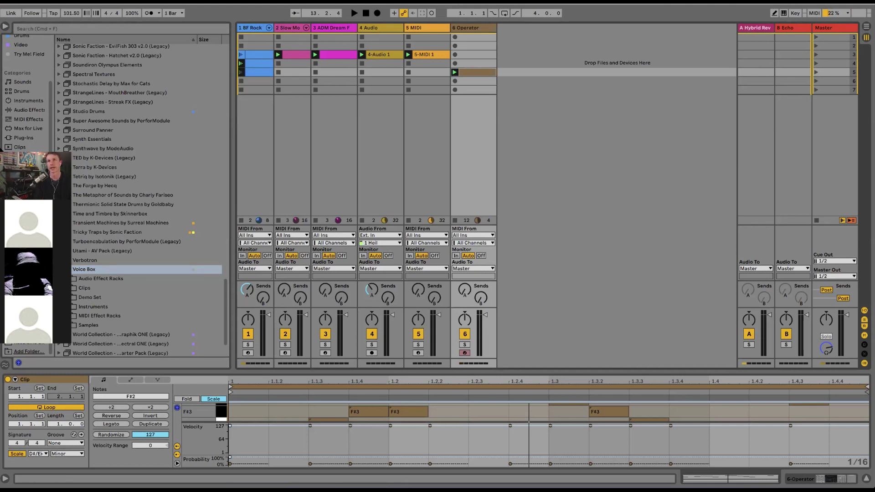
Return to the Audio Effects category, collapse the Modulators folder, and expand Time & Space.
click(30, 110)
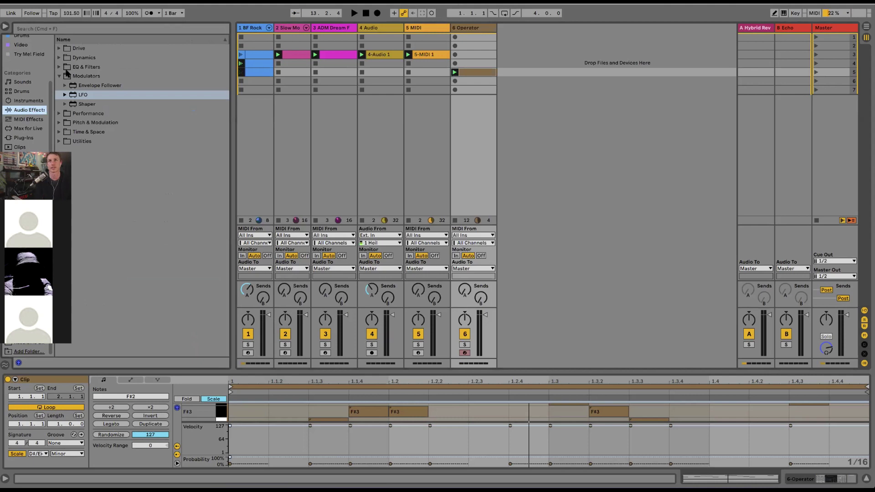
click(60, 77)
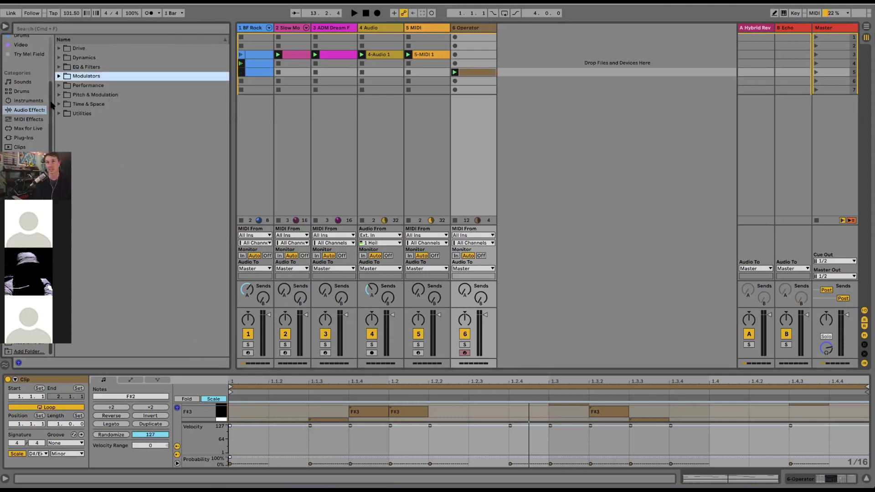
click(60, 105)
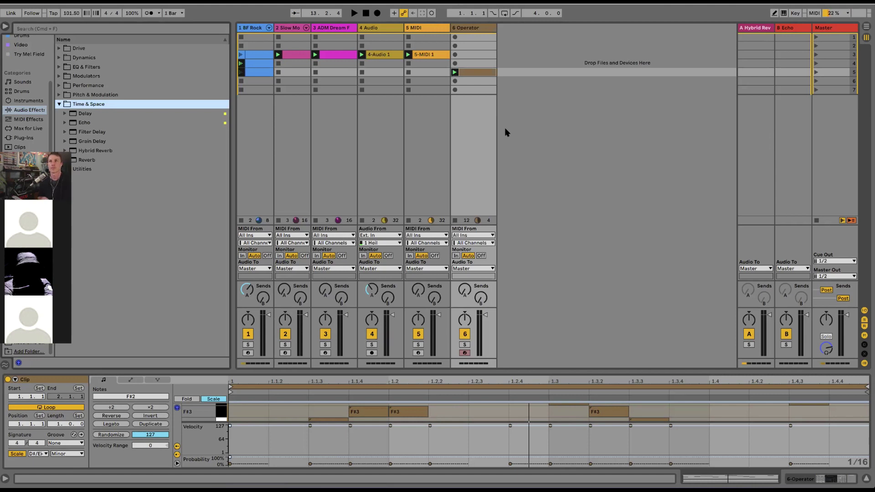
click(642, 225)
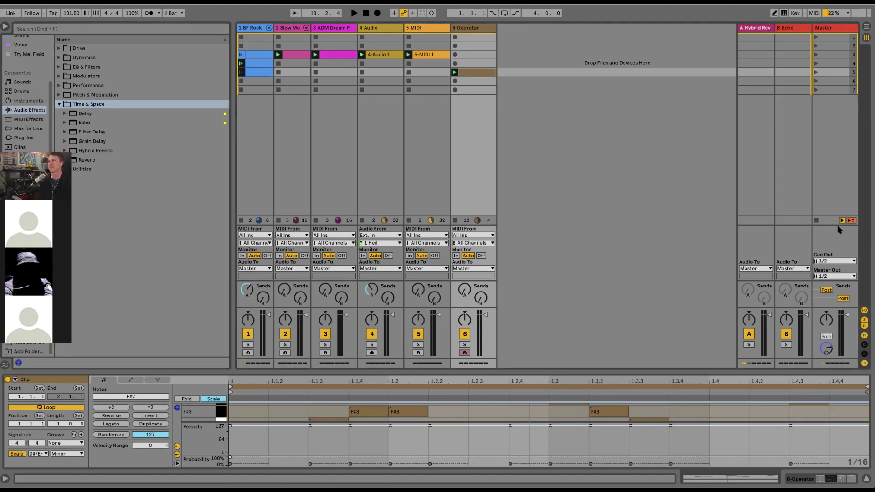
Stop all playing Session clips and switch to Arrangement View.
click(817, 221)
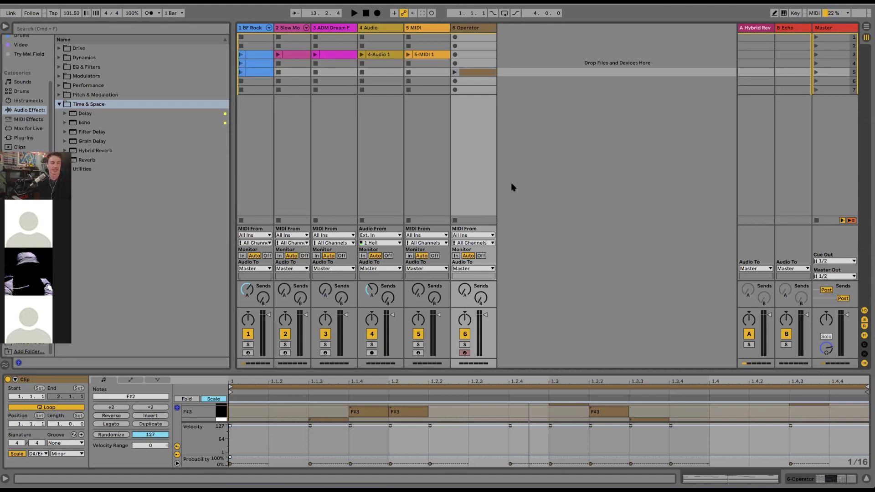
key(Tab)
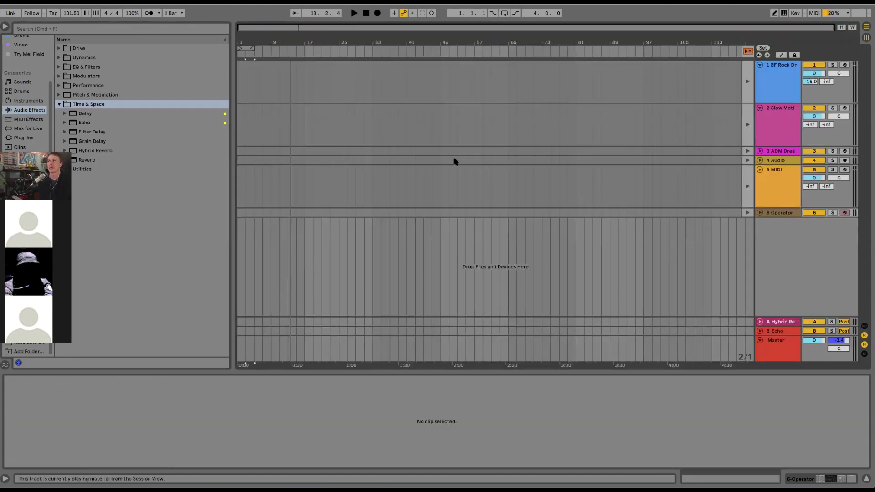
Delete the Operator track and insert a new audio track below the MIDI track.
click(780, 212)
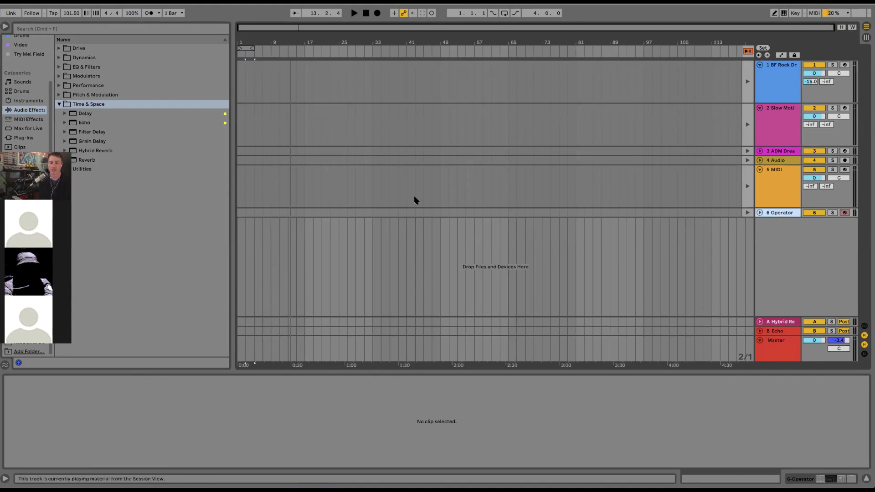
key(Delete)
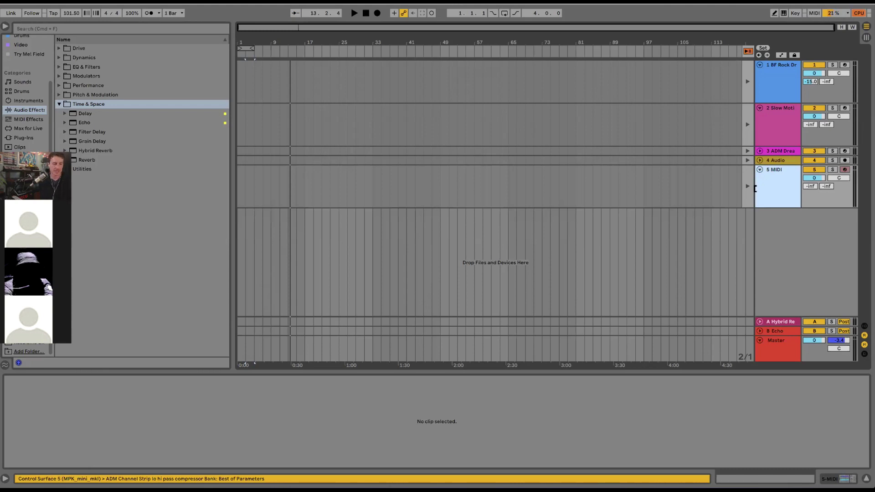
key(super+t)
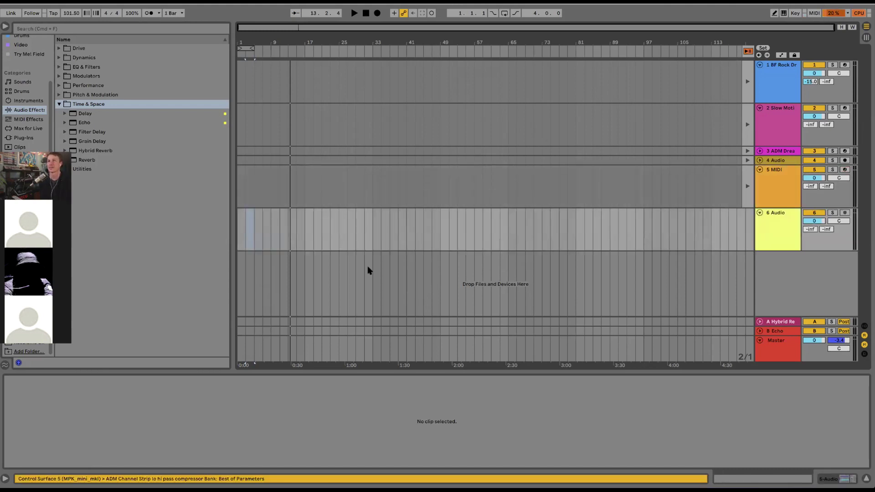
click(774, 231)
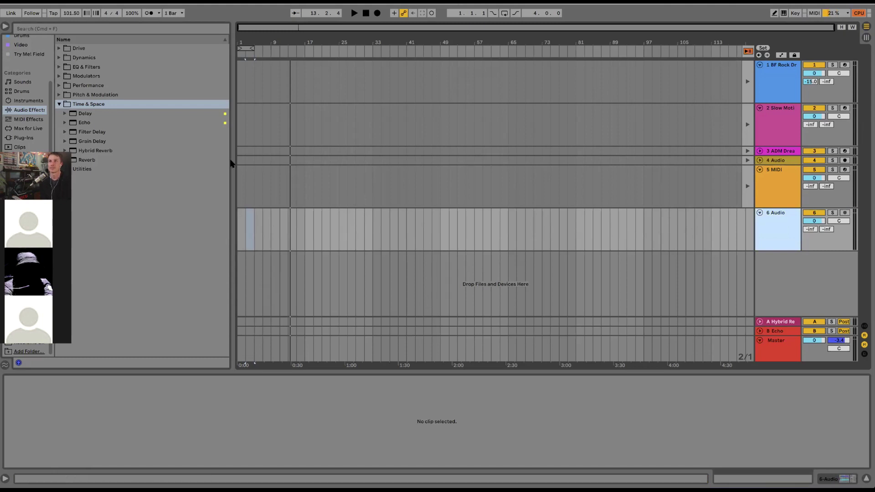
Narrow the browser to widen the arrangement and zoom in on the opening bars of the timeline.
drag(231, 163, 140, 153)
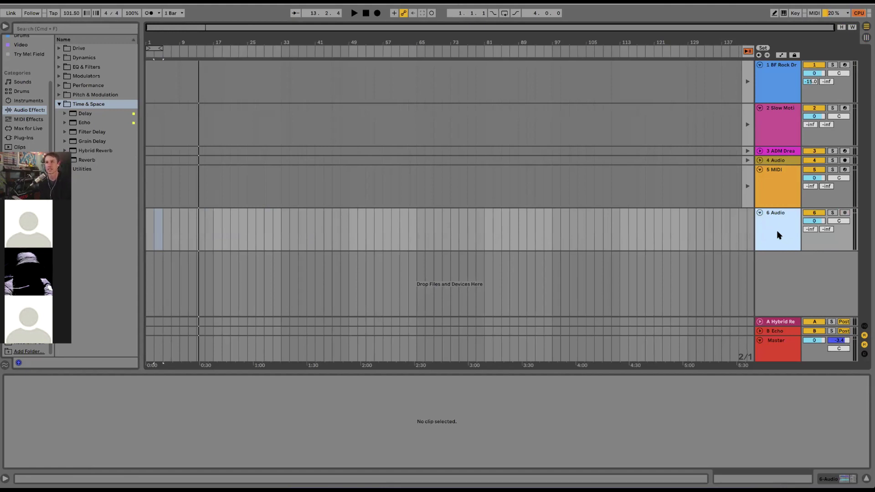
click(157, 37)
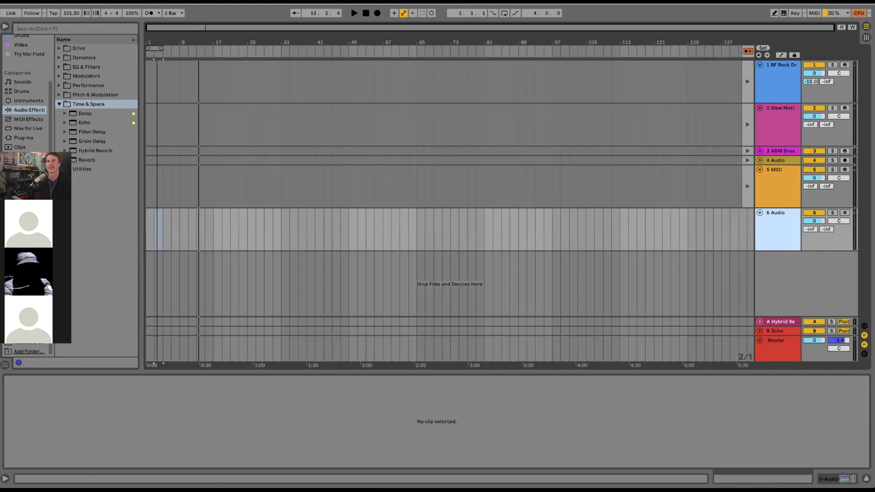
drag(156, 36, 157, 68)
key(super+s)
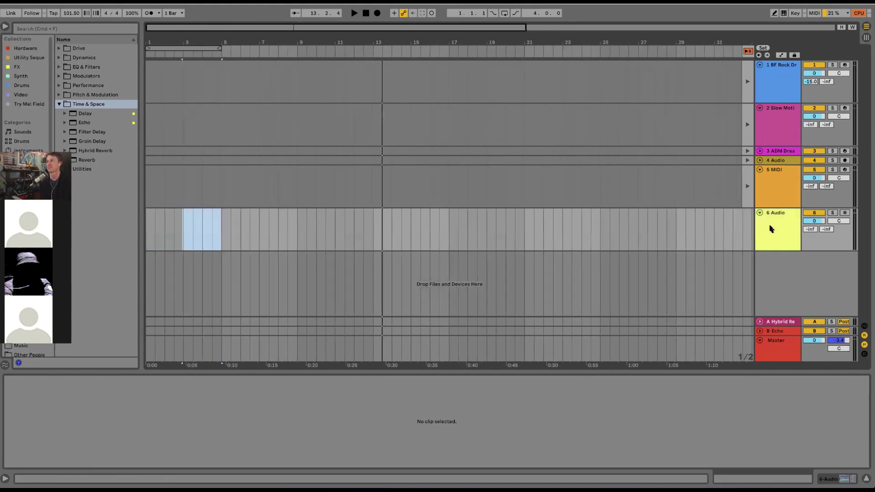
Look through the new audio track's context options, including Insert Take Lane, and close them without choosing one.
click(796, 218)
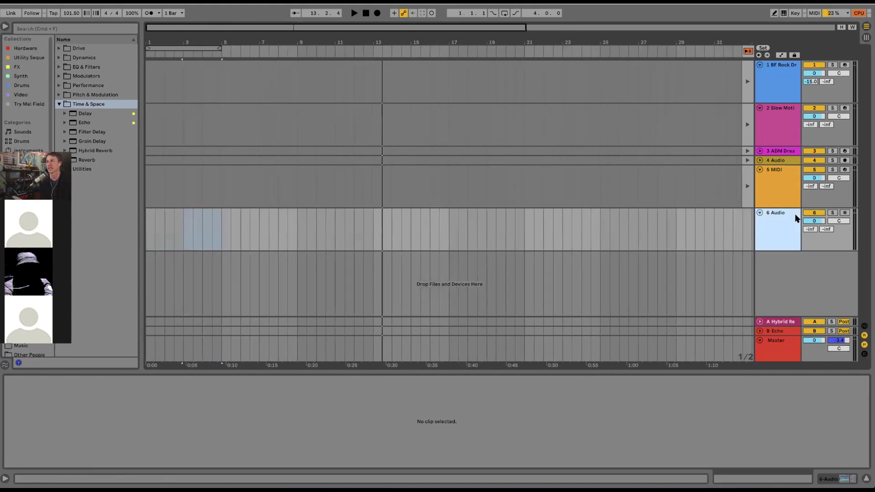
right_click(773, 233)
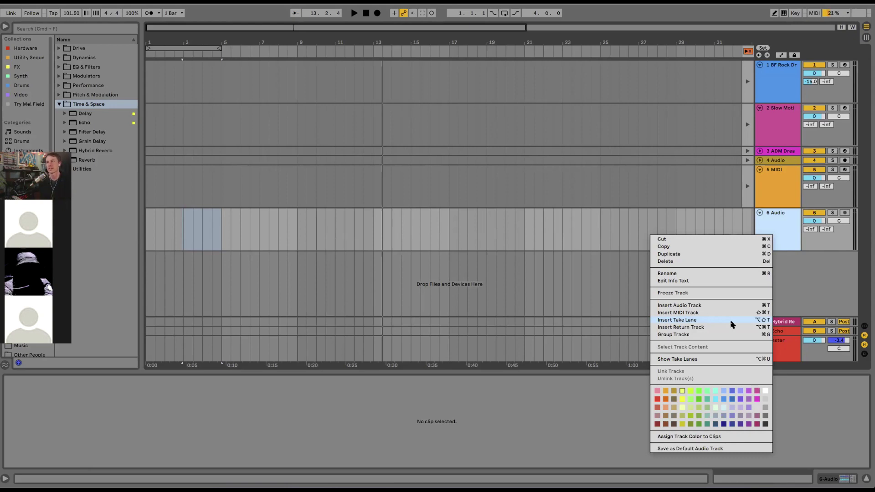
click(782, 233)
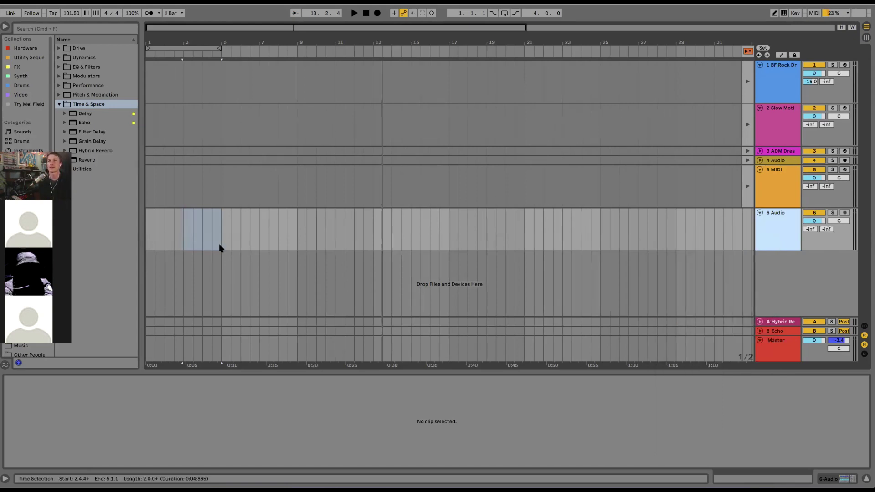
Loop the first bar of the new audio track and extend the arrangement loop to four bars, starting at bar 1.
drag(151, 237, 165, 240)
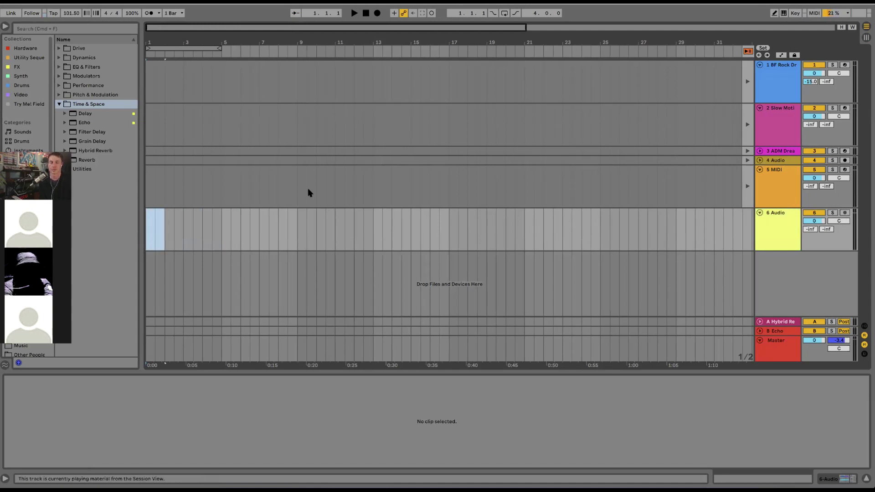
key(super+l)
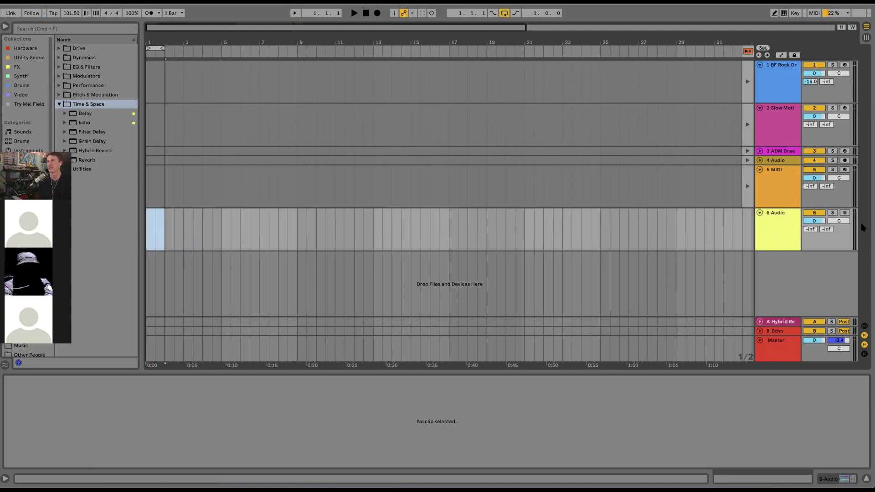
click(844, 214)
key(plus)
key(plus)
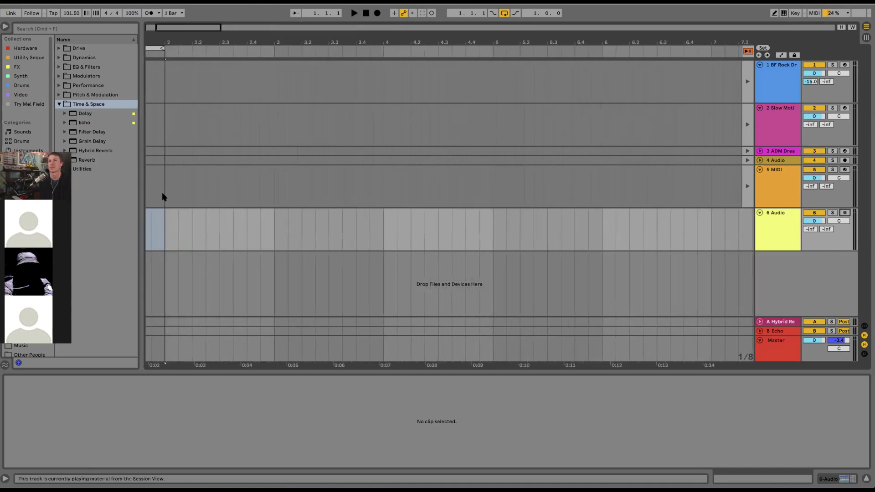
drag(163, 48, 273, 48)
scroll(203, 231, left, 3)
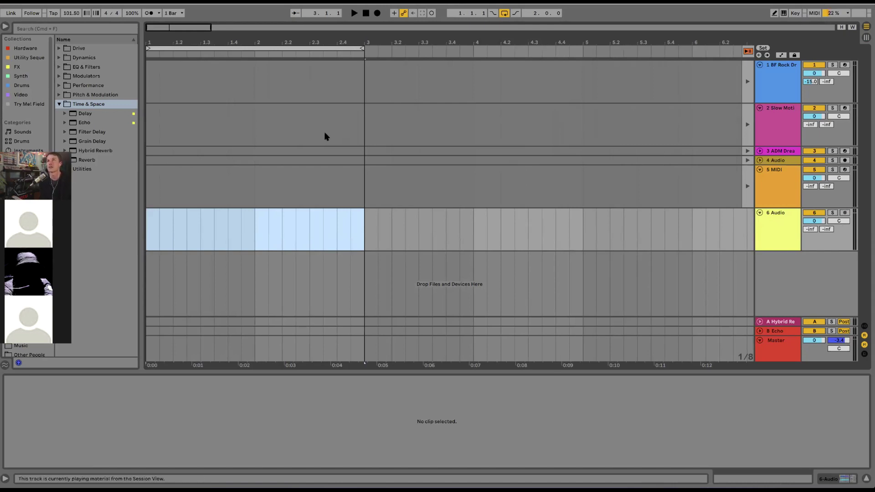
key(minus)
drag(256, 51, 366, 55)
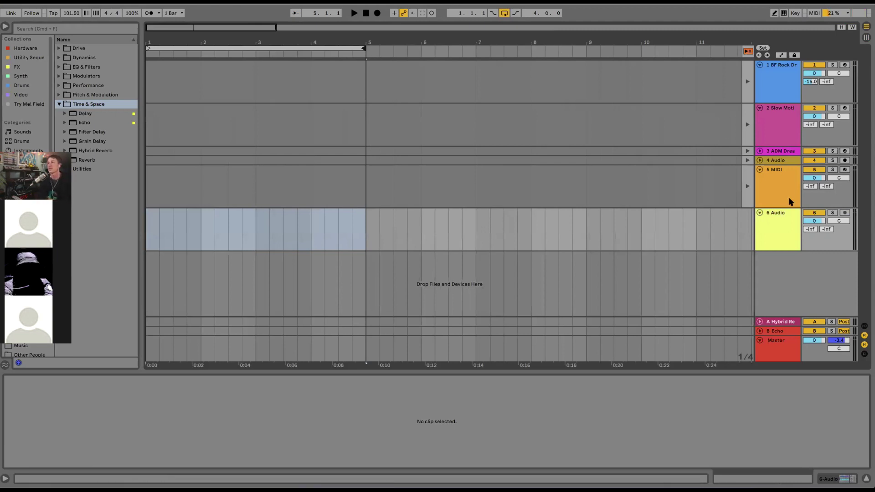
Show the tracks' input and output routing, set the new audio track's input to 2 Lav/Guitar, and arm it for recording.
click(789, 228)
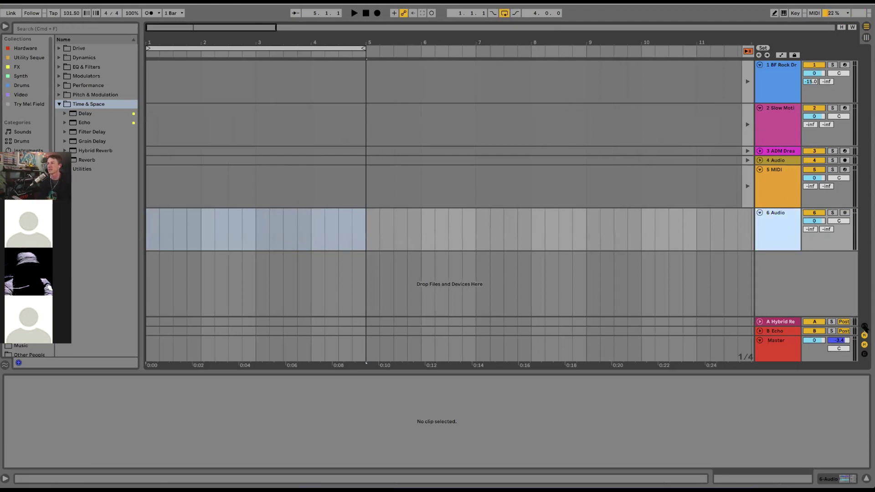
click(864, 326)
click(792, 221)
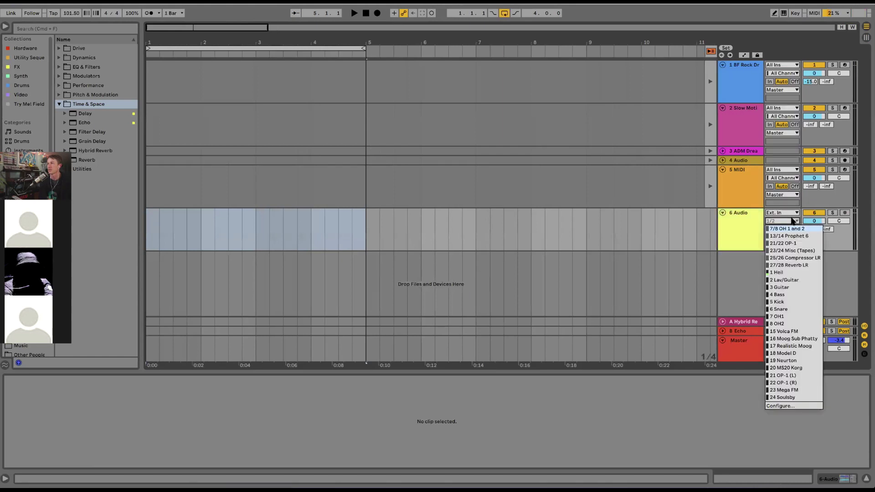
click(786, 281)
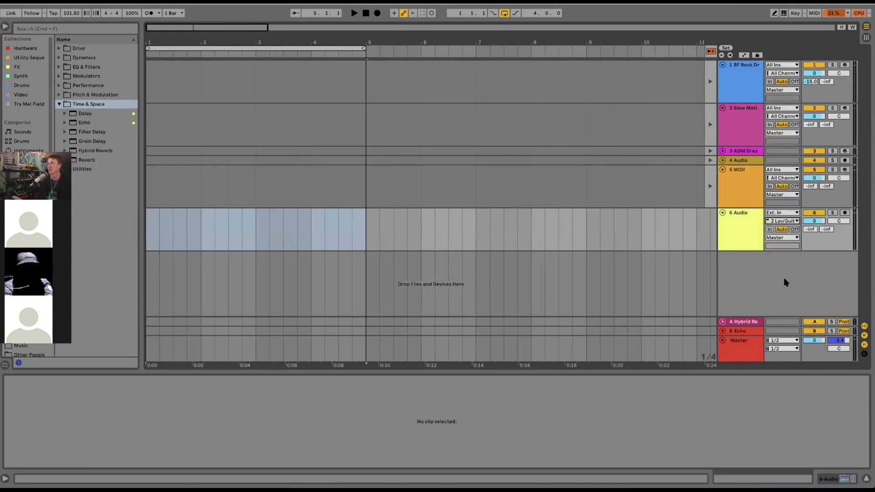
click(845, 213)
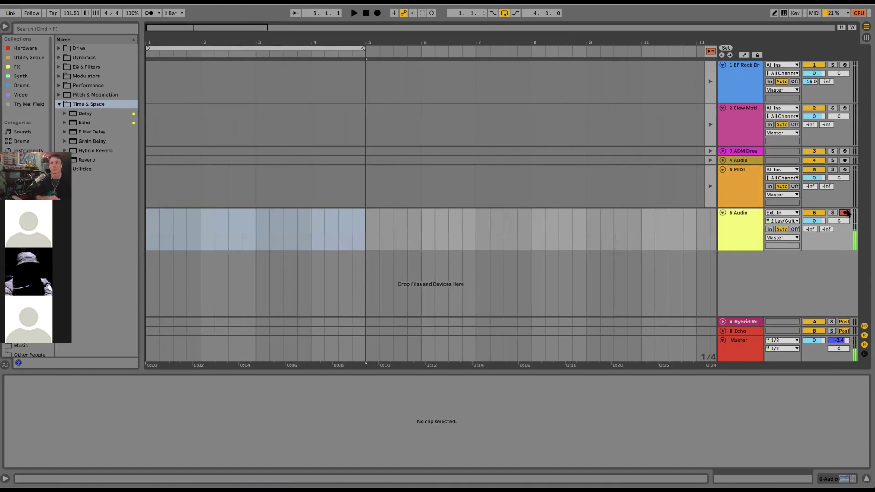
View the Master track's device chain and return to the devices on track 6 Audio.
click(735, 349)
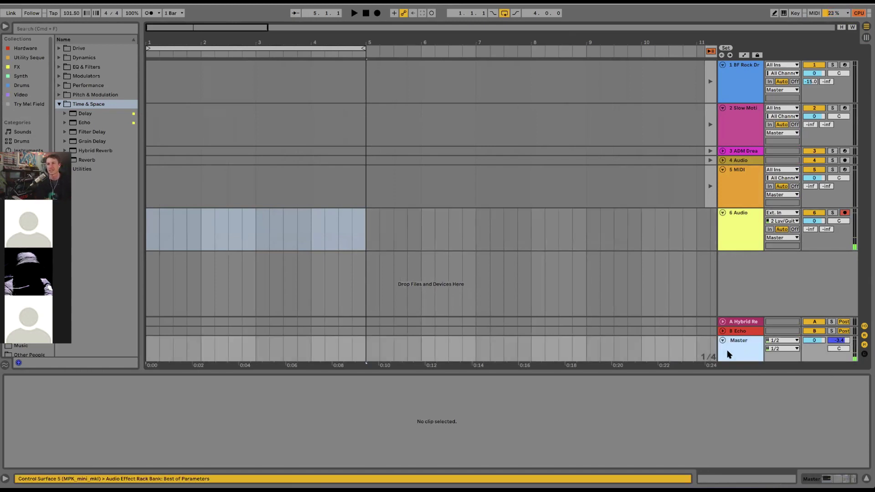
double_click(736, 349)
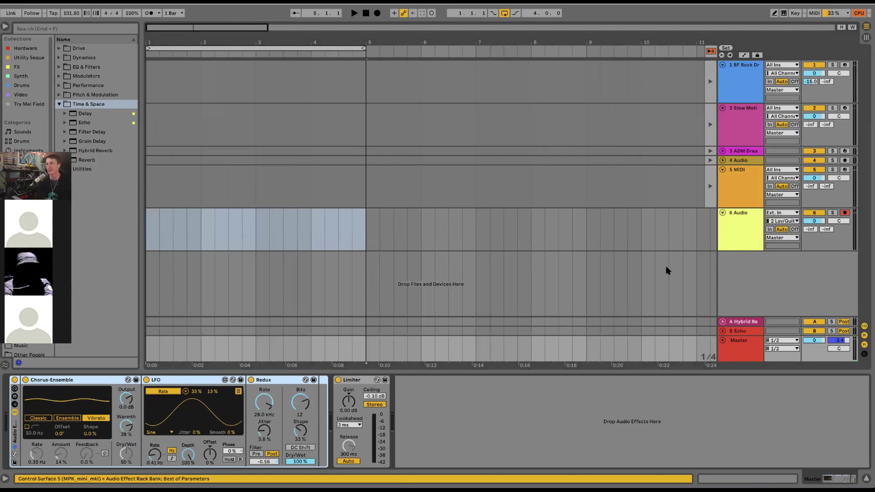
click(737, 237)
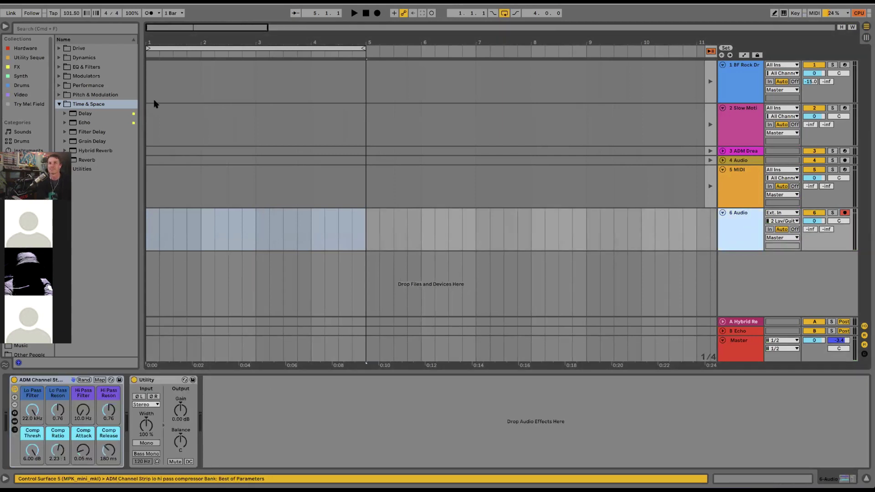
Find STARK among the Klevgrand Audio Units plug-ins and insert it between the channel strip and Utility on track 6 Audio.
click(39, 150)
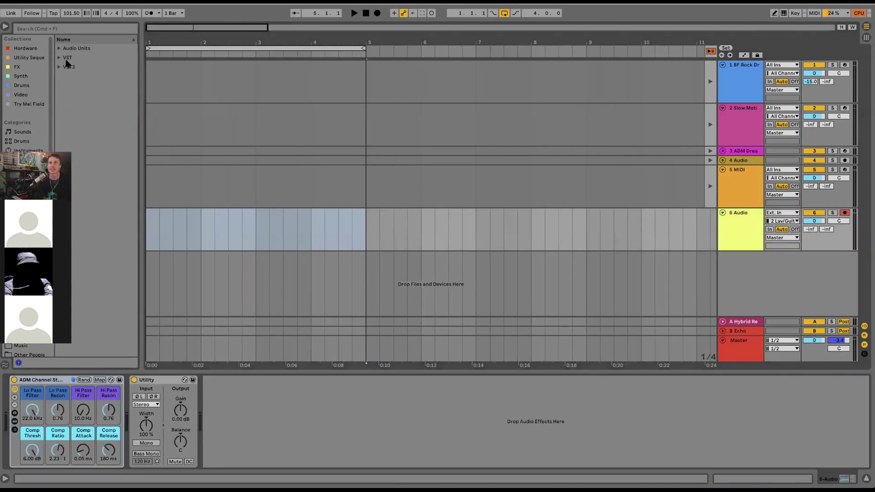
click(60, 48)
scroll(93, 256, down, 5)
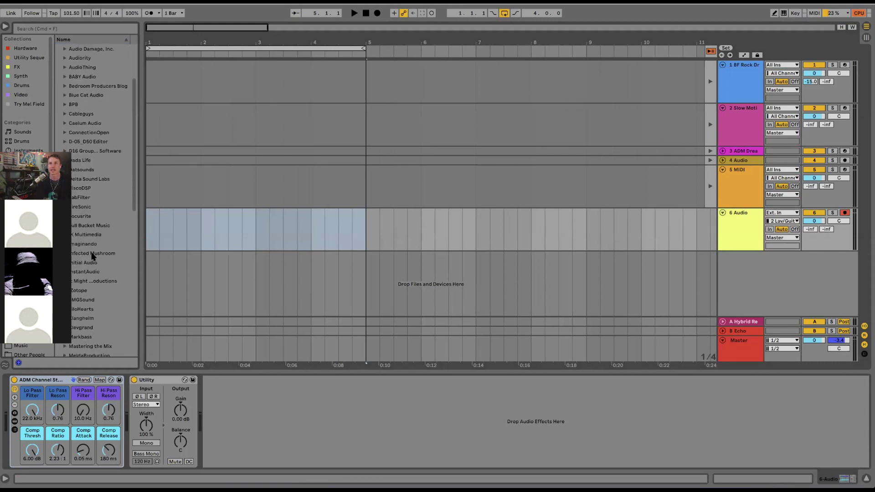
scroll(95, 200, down, 2)
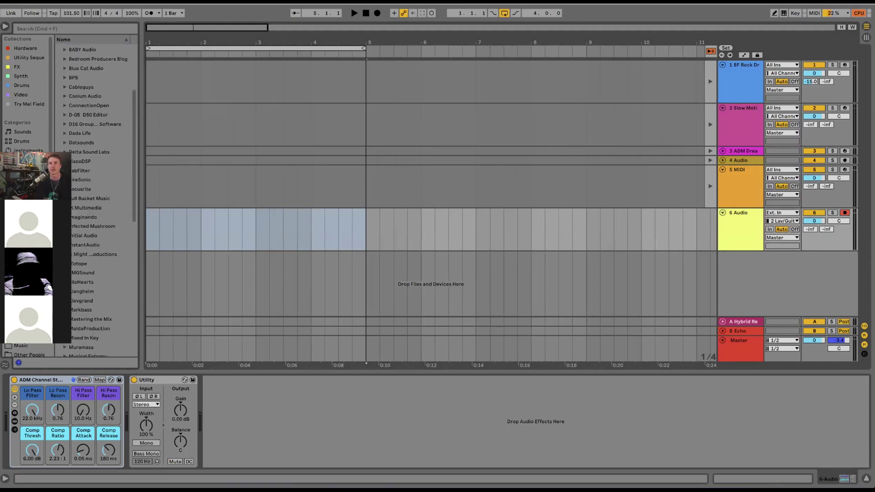
click(81, 301)
click(65, 301)
scroll(97, 314, down, 6)
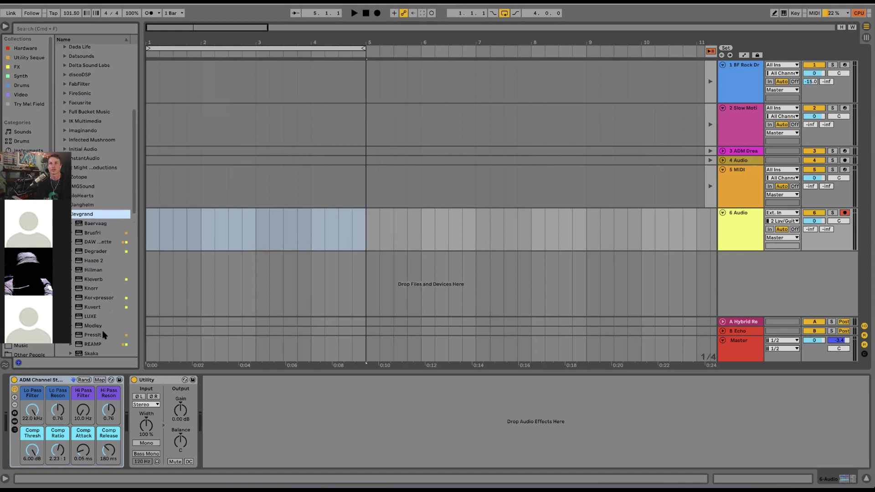
click(91, 299)
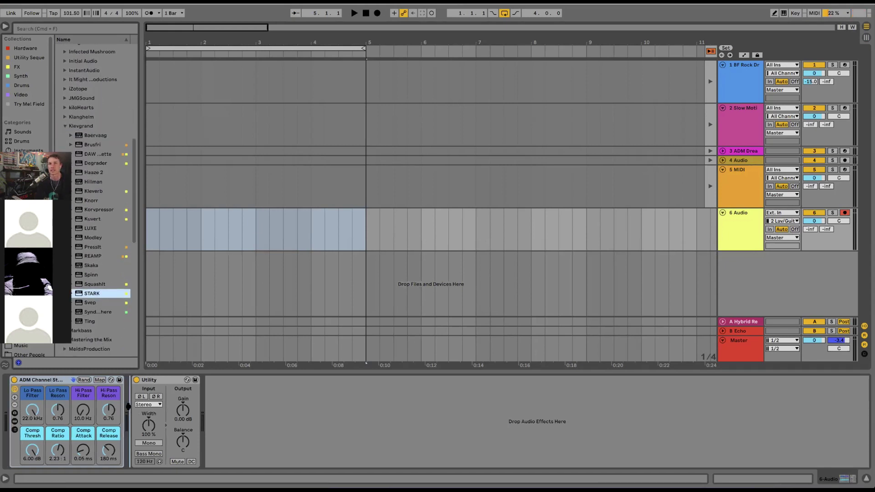
drag(128, 407, 132, 394)
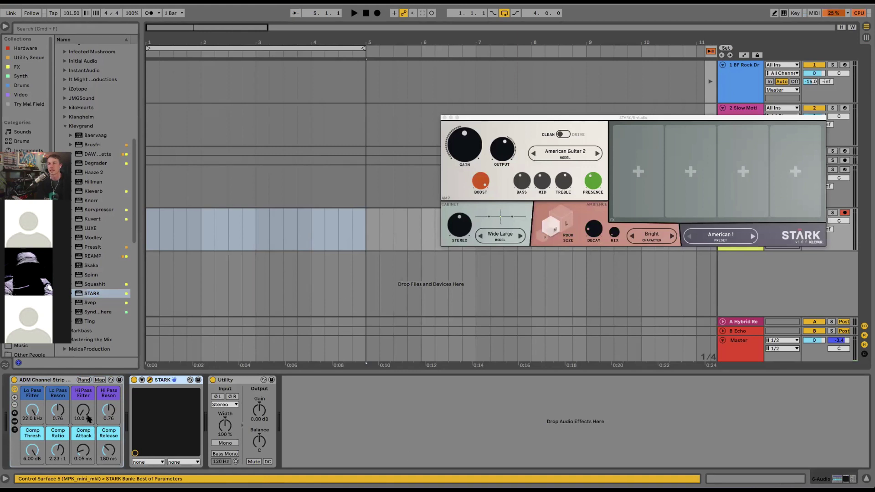
Set the ADM Channel Strip's Hi Pass Filter to 78.5 Hz, reveal the rack's devices, and lower Comp Thresh to -23.6 dB.
drag(83, 411, 83, 407)
drag(32, 450, 32, 463)
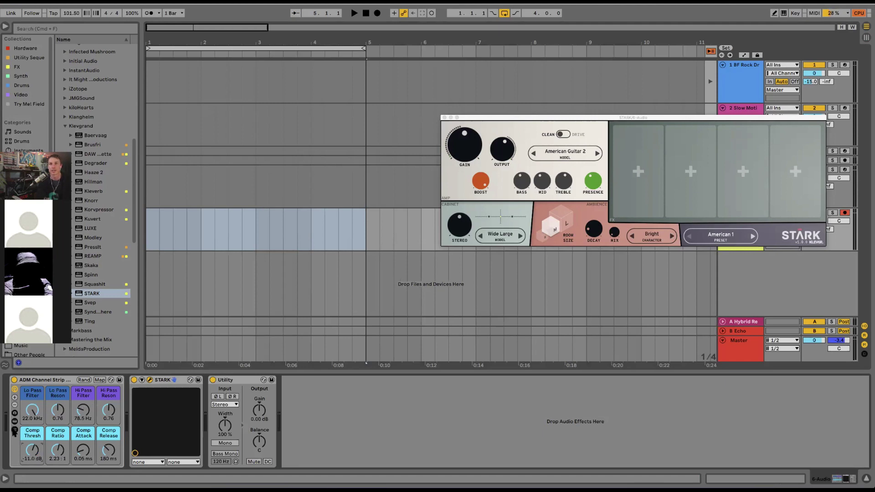
click(15, 422)
click(15, 421)
click(15, 421)
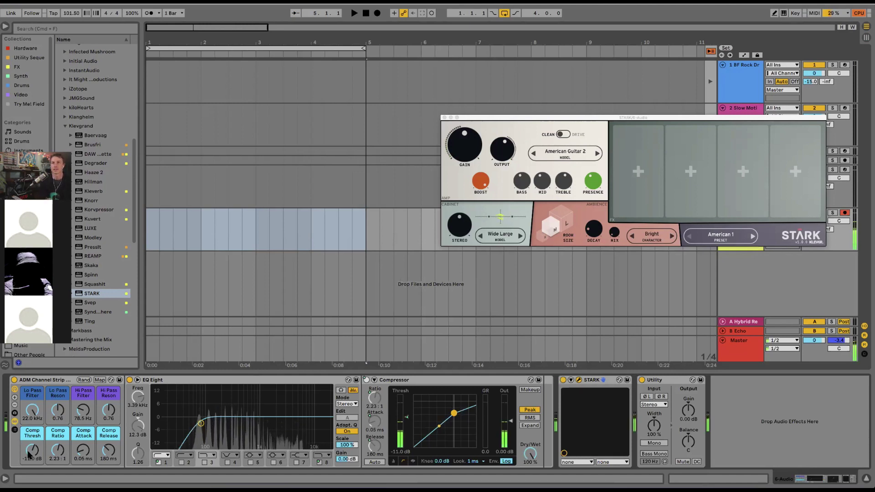
drag(32, 451, 30, 455)
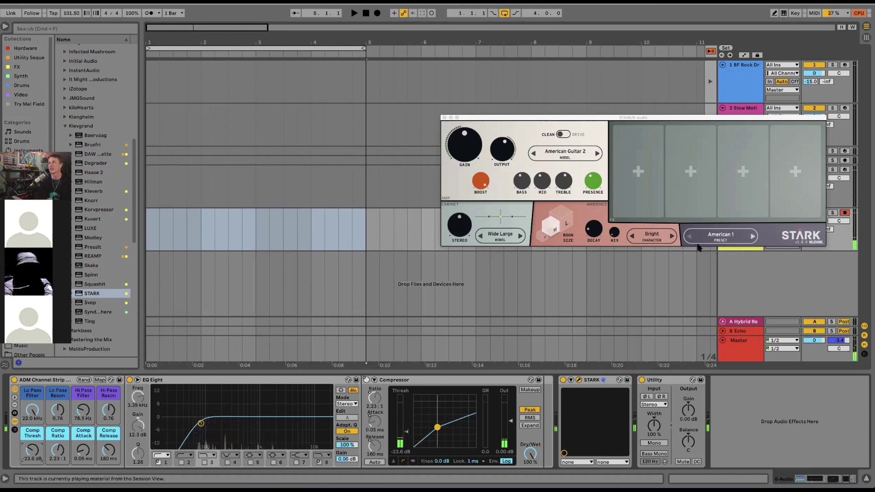
Load the American Compressed preset in the STARK amp plug-in.
click(721, 238)
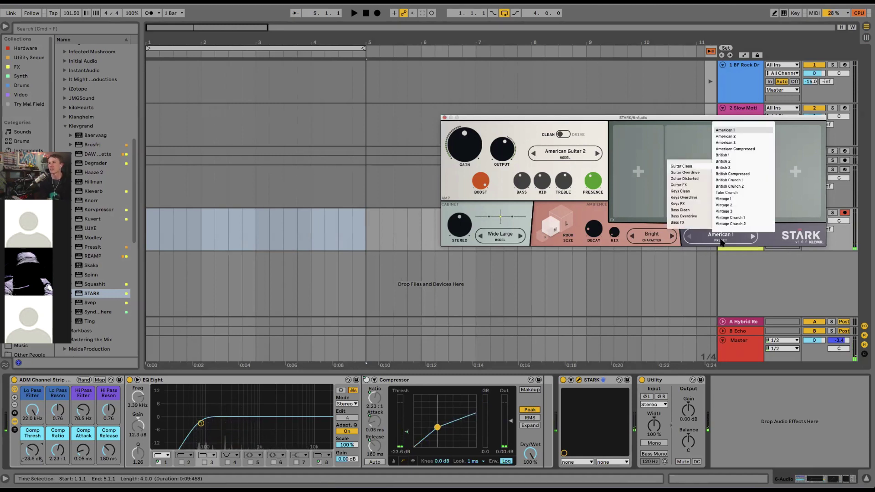
click(741, 149)
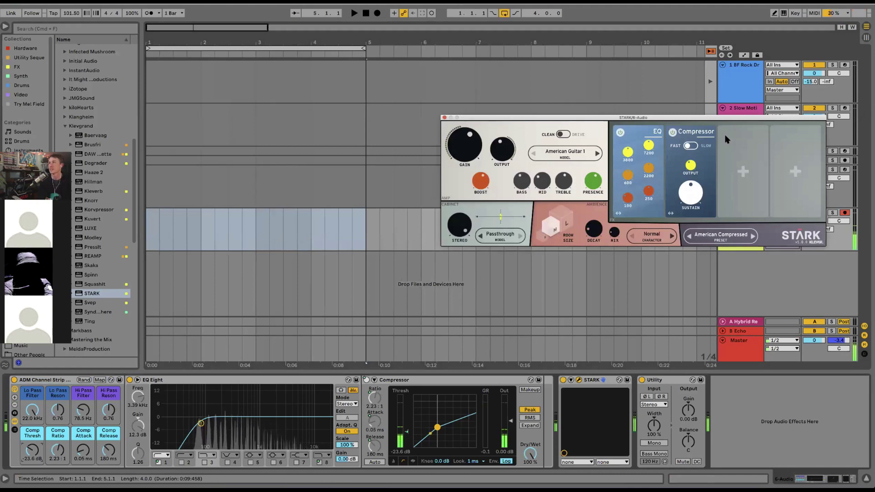
Load the Bright Strat preset in the STARK amp plug-in.
click(711, 237)
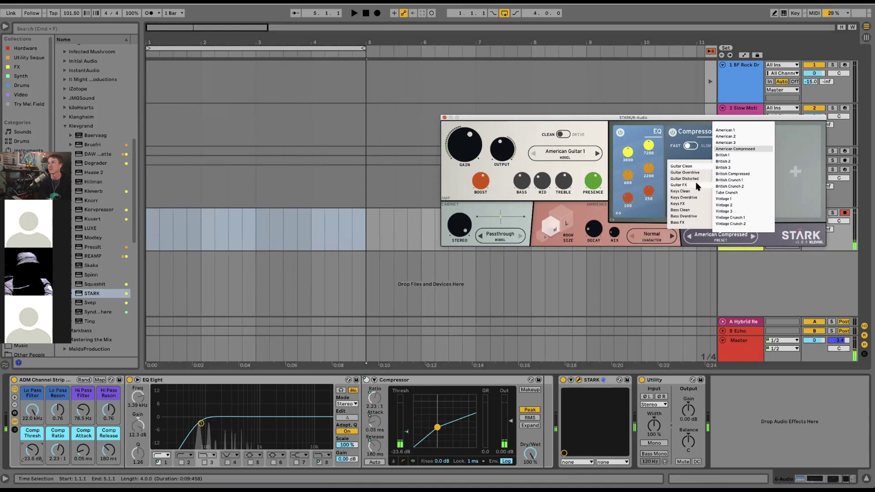
mouse_move(697, 184)
click(734, 175)
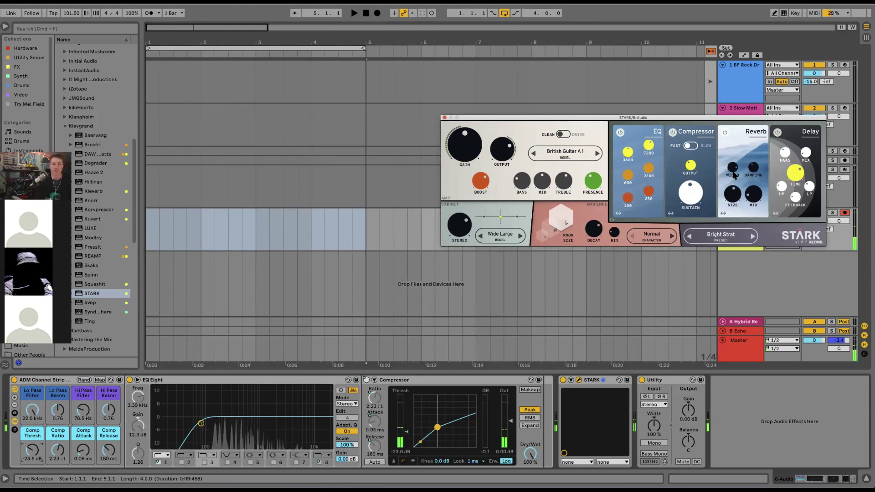
Start playback and launch scene 3 in Session View to hear its parts while playing the guitar.
key(space)
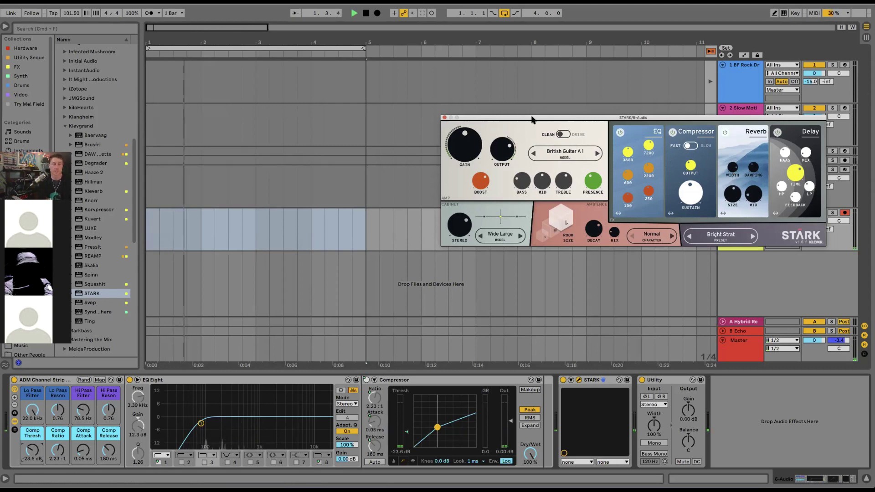
key(Tab)
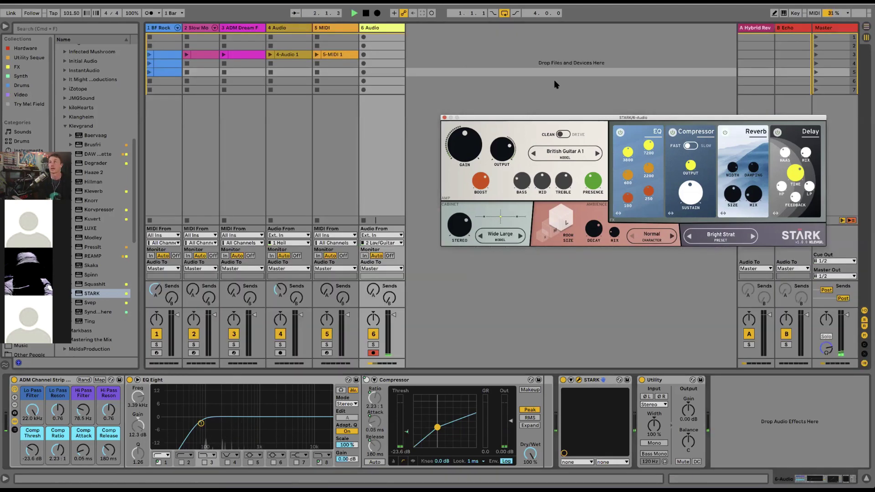
click(817, 54)
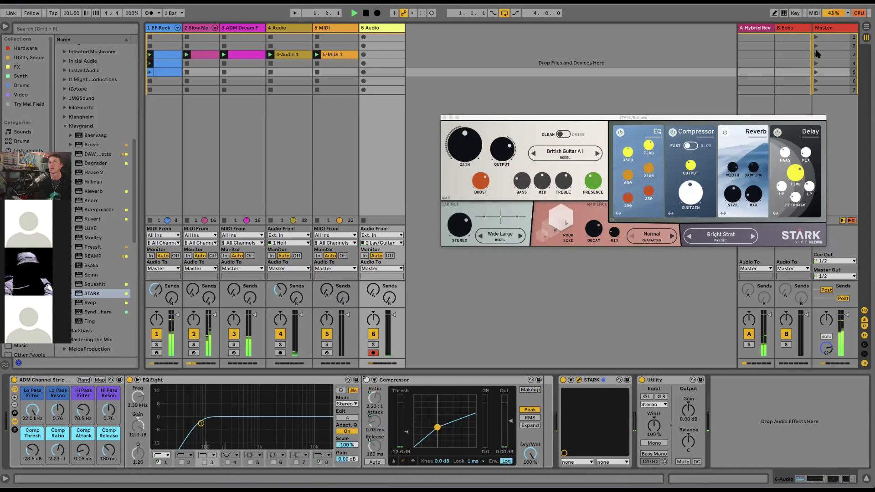
key(Tab)
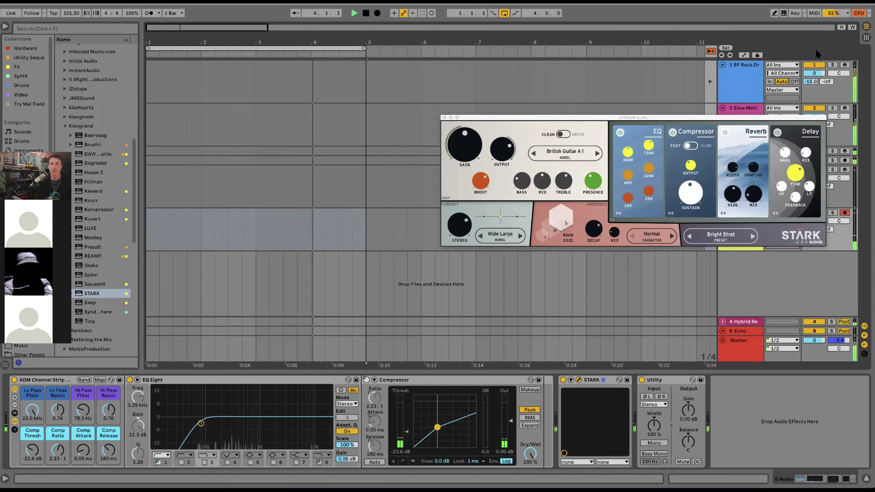
key(Tab)
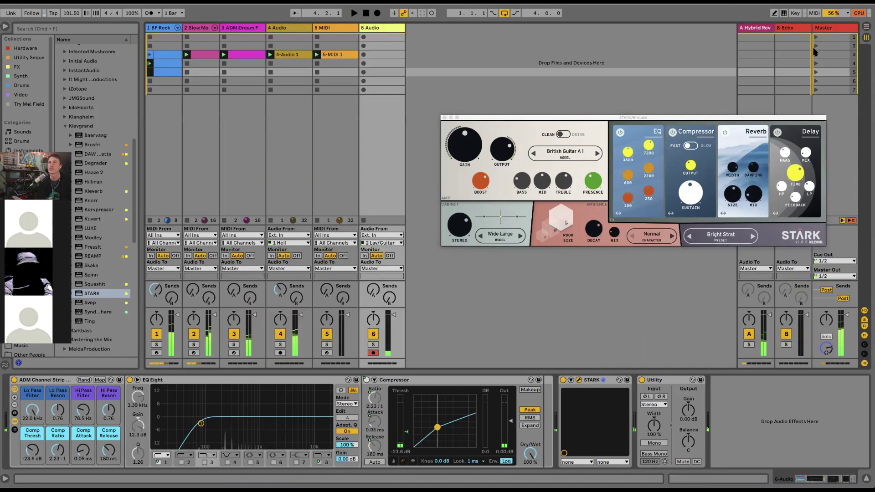
Examine the notes of track 2's scene 3 MIDI clip in an enlarged editor, and return to Arrangement View.
click(205, 55)
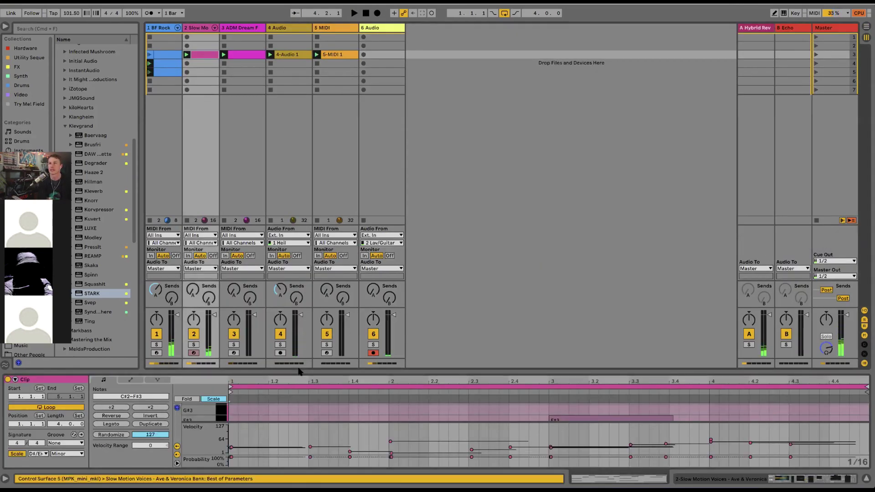
drag(299, 368, 337, 160)
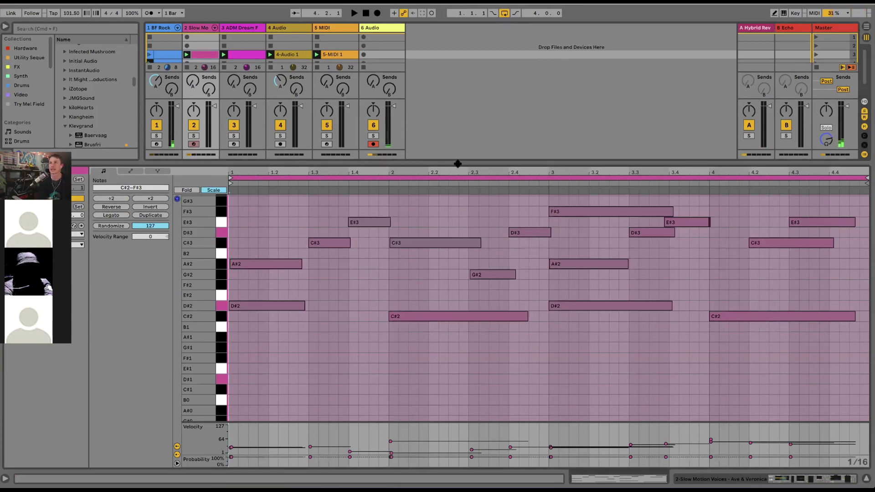
drag(455, 163, 453, 293)
key(Tab)
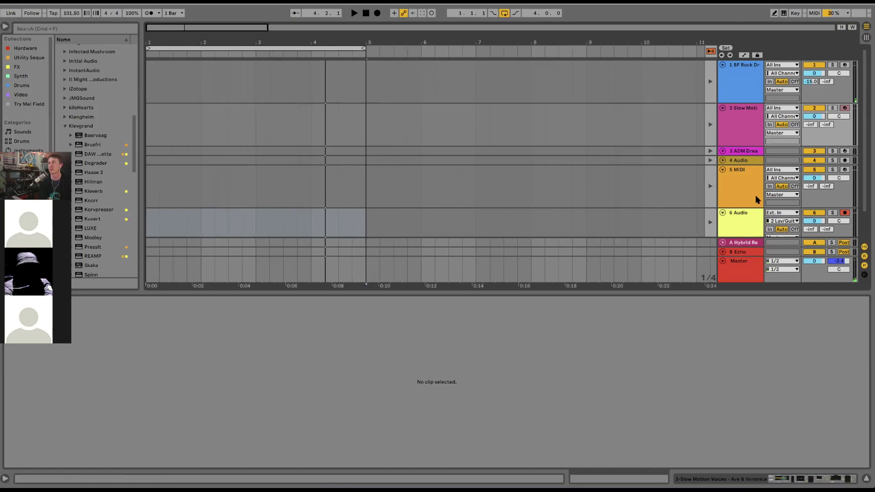
Rename track 6 as guitar and move the STARK window below the arrangement tracks.
click(730, 231)
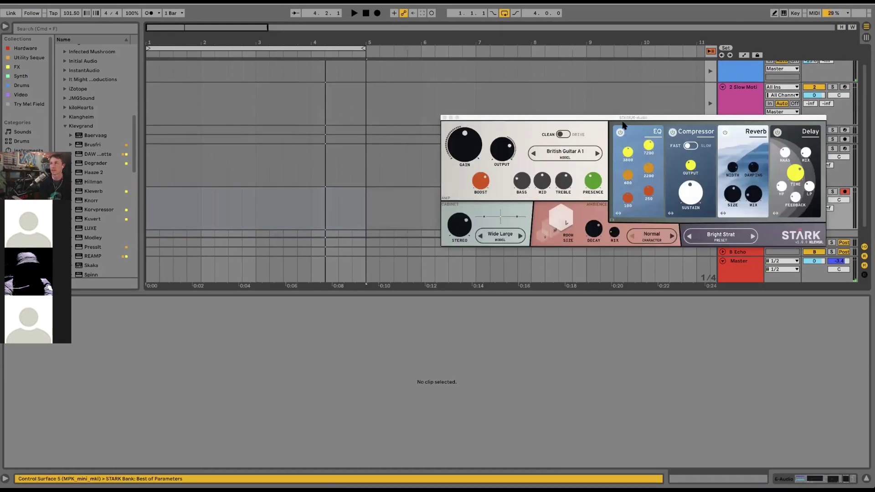
drag(623, 119, 563, 291)
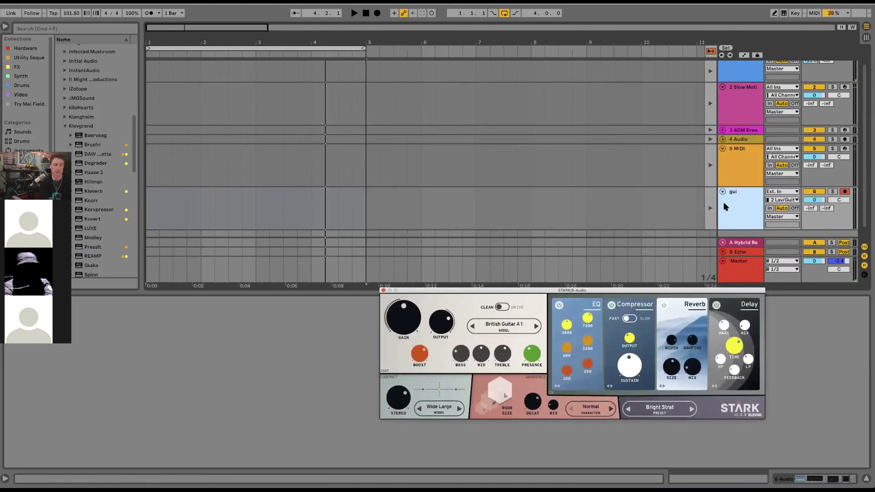
key(Return)
Load the Surfers Surface preset in STARK on the guitar track.
drag(252, 43, 257, 67)
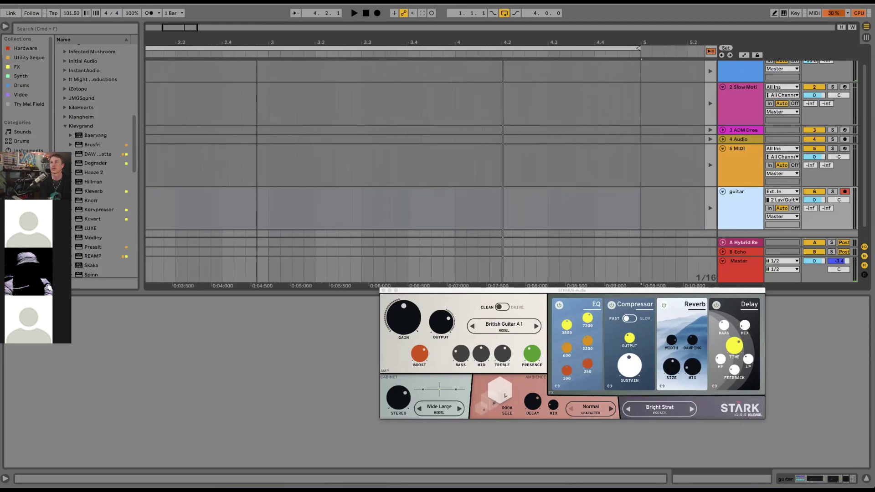
click(667, 413)
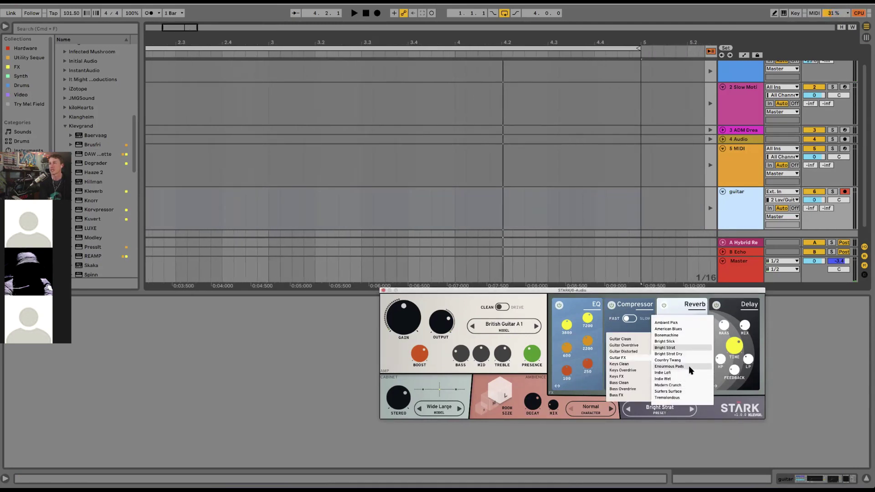
click(682, 392)
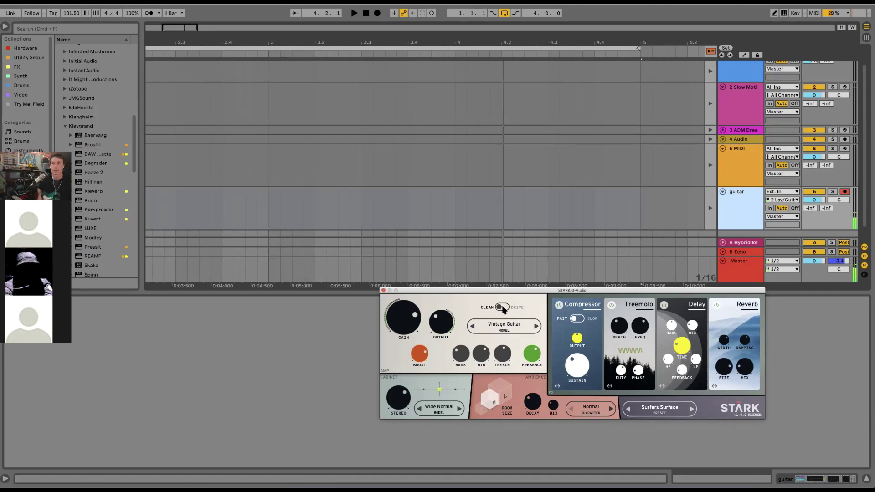
scroll(528, 235, up, 3)
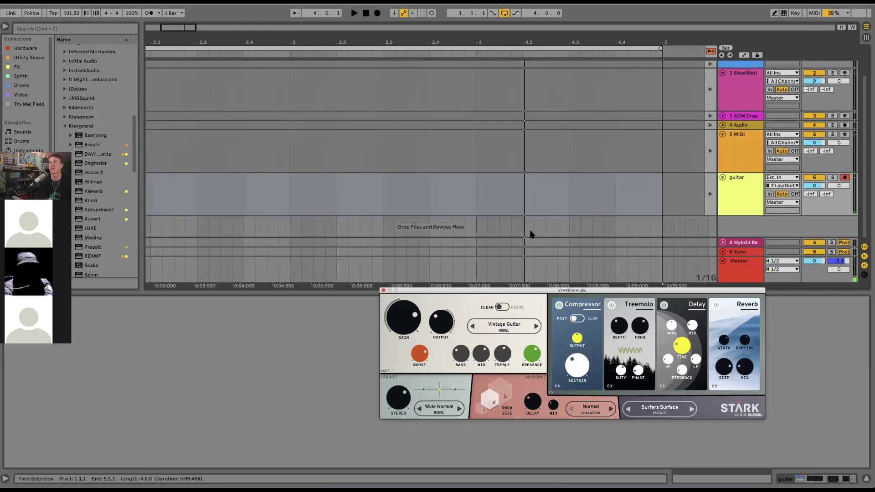
scroll(511, 221, down, 1)
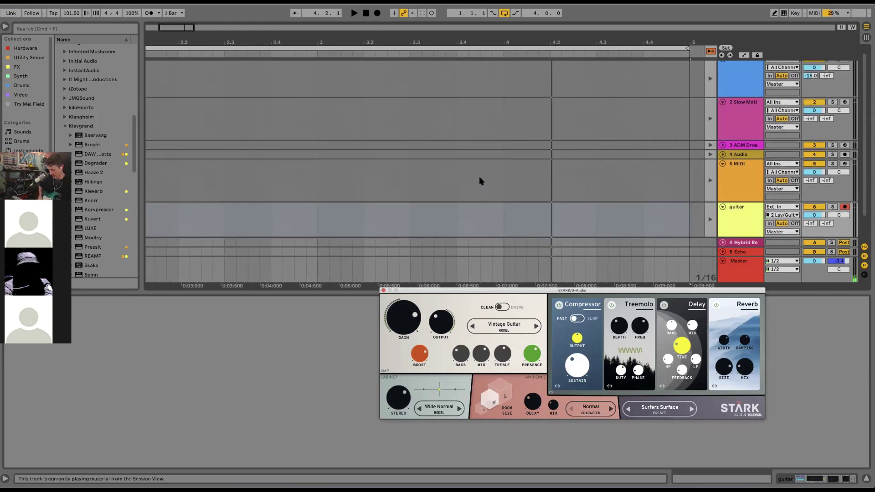
Record repeated guitar passes over the four-bar loop in the Arrangement together with the playing Session clips.
click(378, 13)
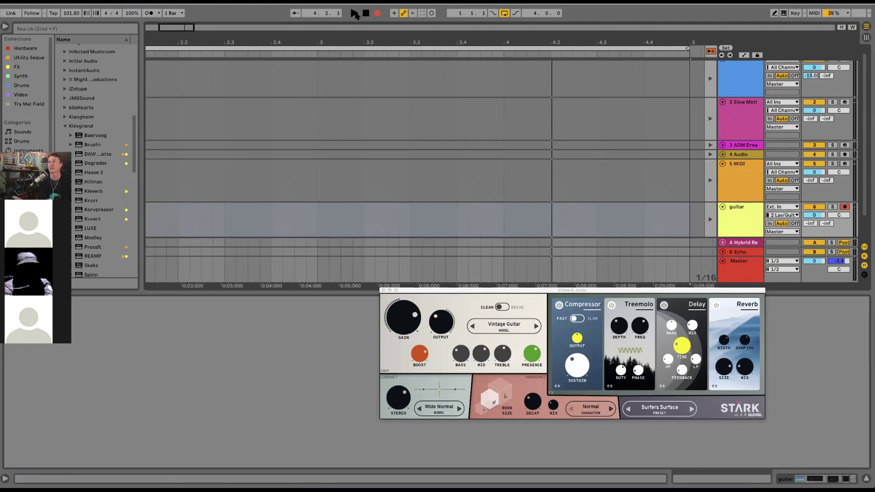
scroll(572, 212, down, 2)
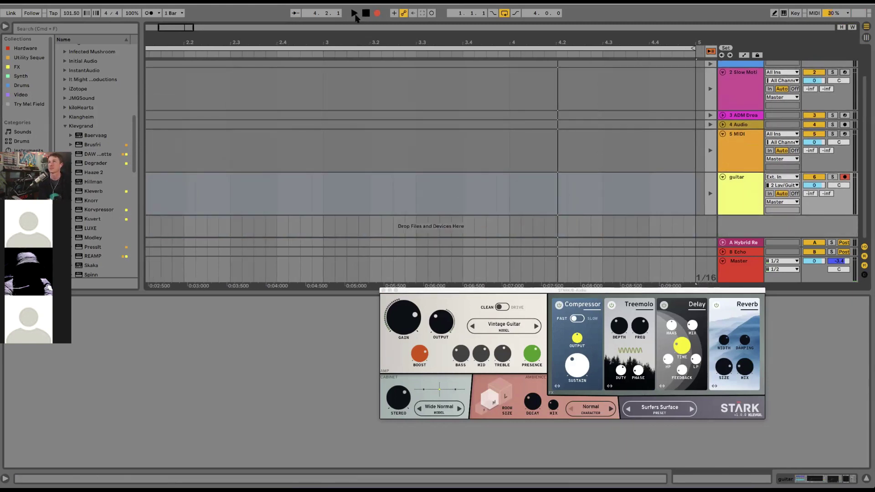
click(353, 17)
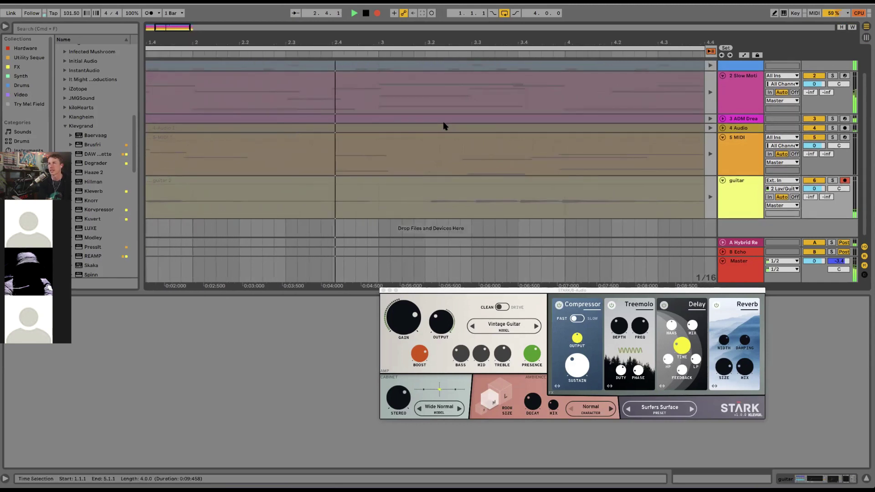
key(minus)
key(minus)
key(minus)
key(minus)
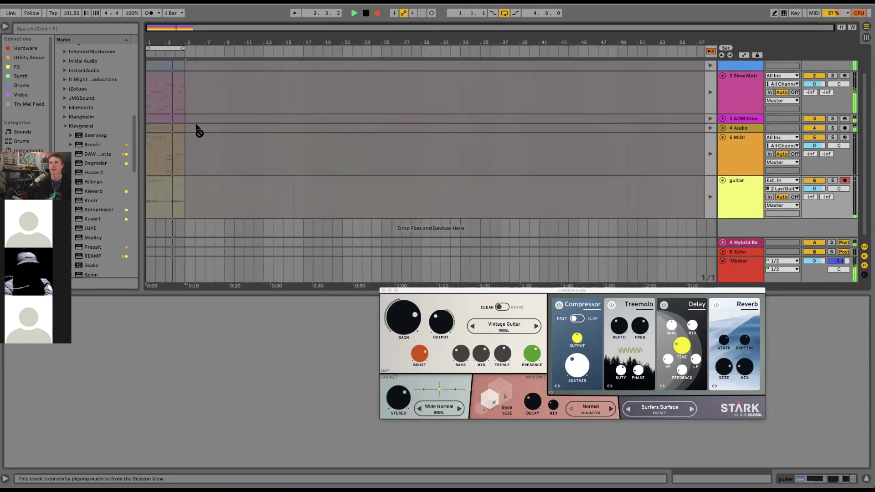
key(plus)
key(plus)
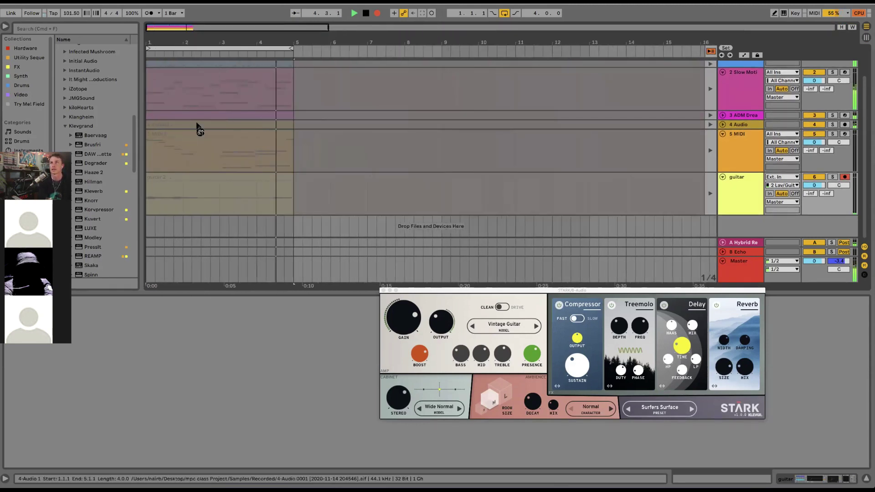
key(plus)
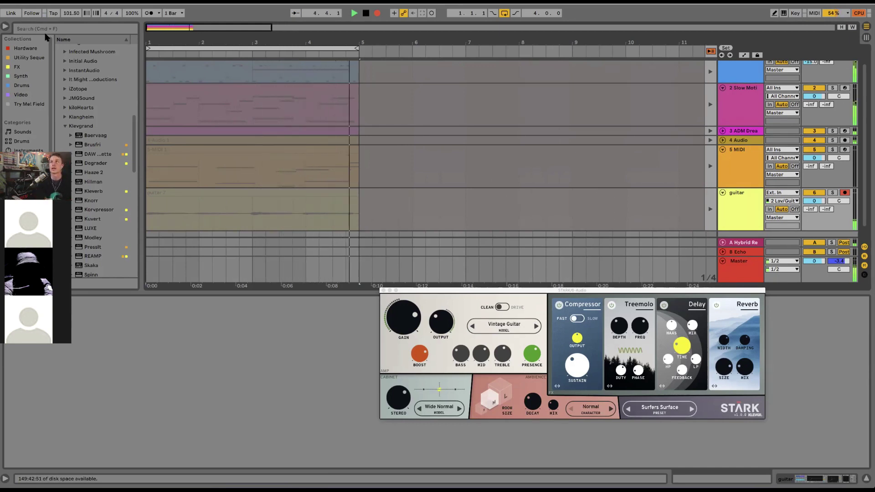
Stop the recording and undo the incomplete last pass at the start of the loop.
key(space)
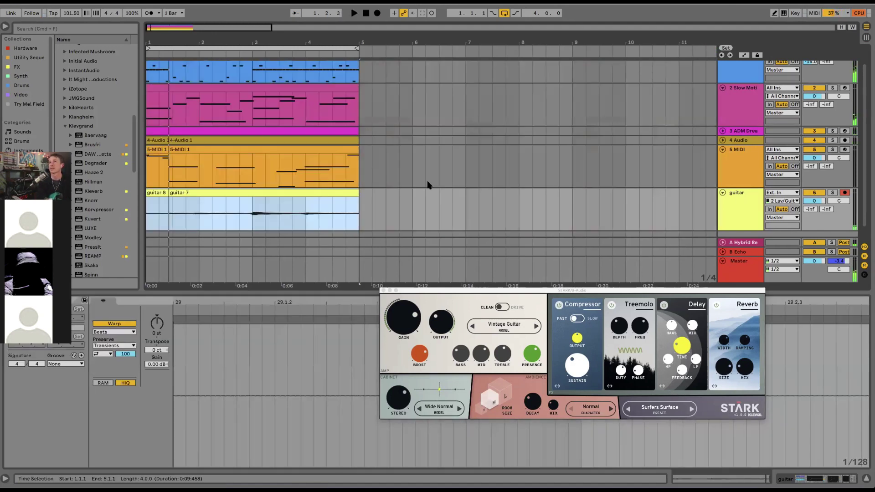
key(space)
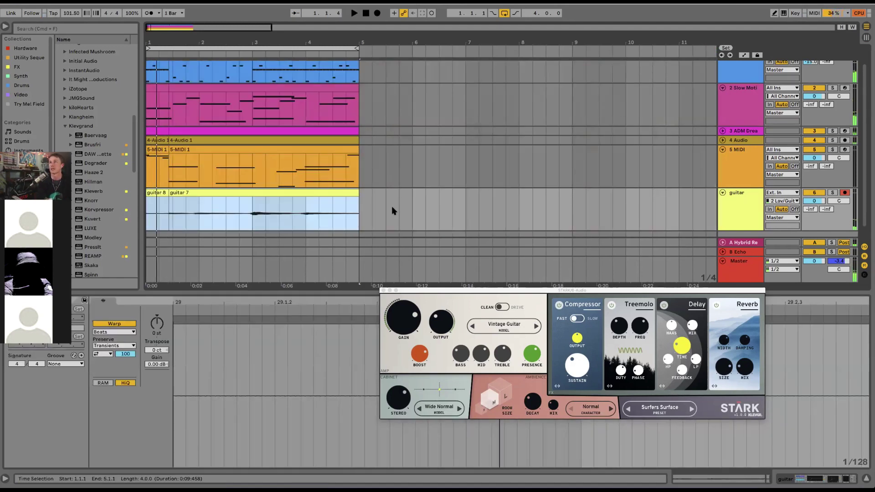
key(ctrl+z)
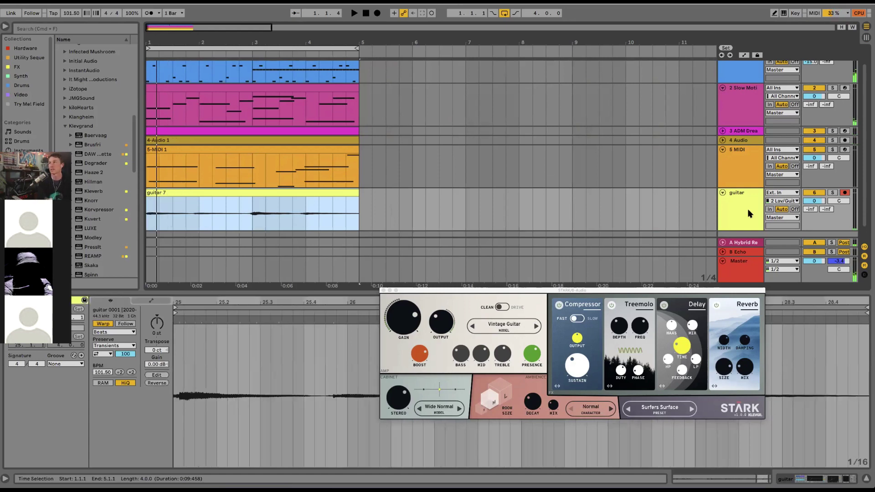
Show the guitar track's take lanes, shrink the clip editor to give them room, and close the STARK window.
scroll(740, 210, down, 1)
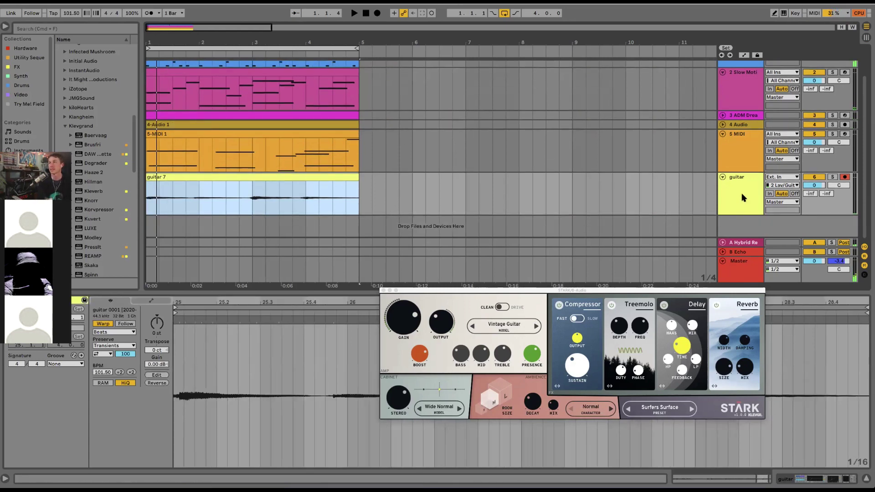
right_click(743, 197)
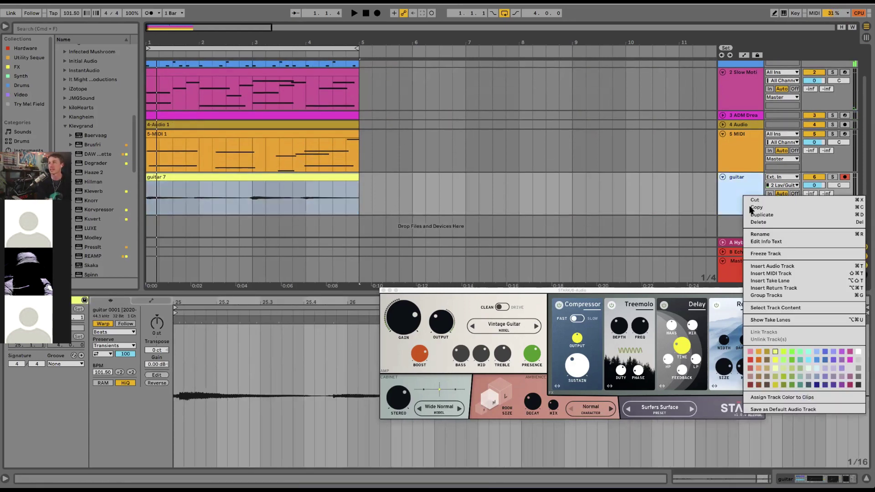
click(770, 320)
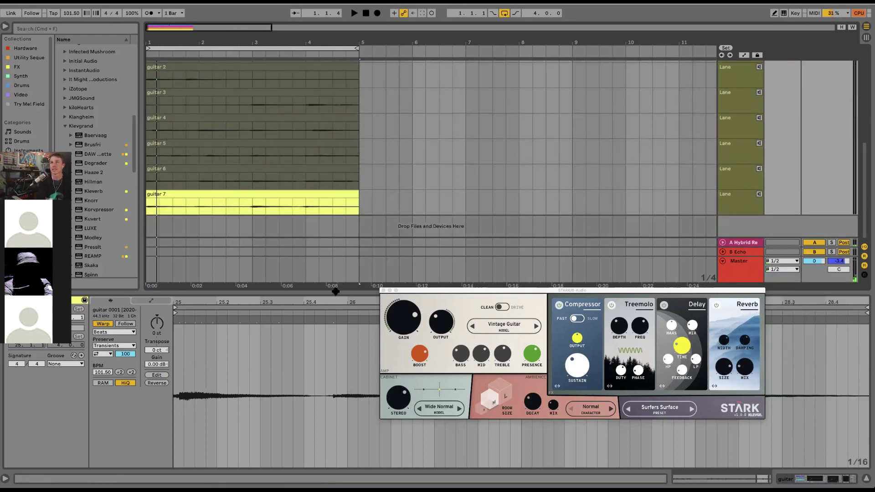
drag(335, 291, 336, 460)
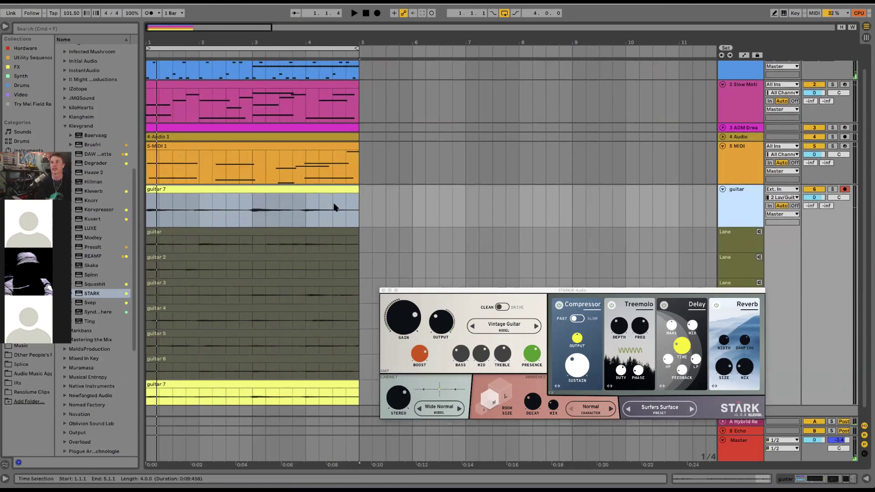
click(383, 292)
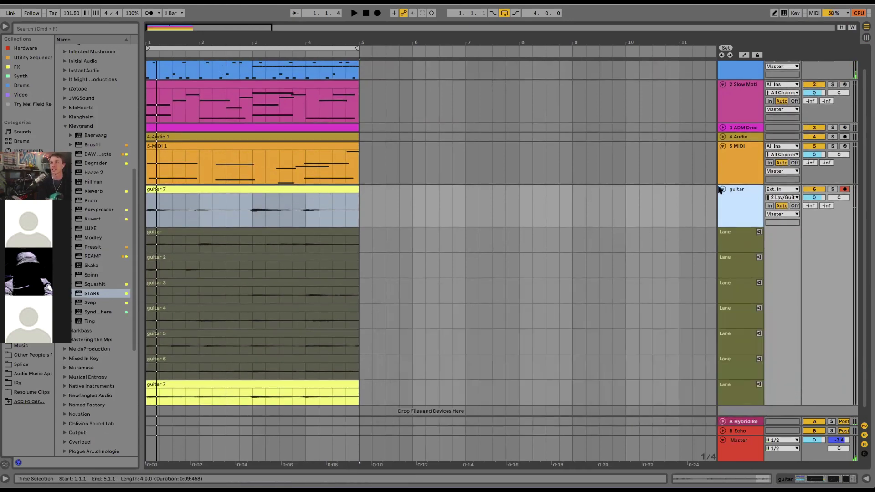
Select the guitar 6 take in the take lanes and open it in the clip editor.
scroll(212, 311, up, 3)
scroll(214, 311, down, 2)
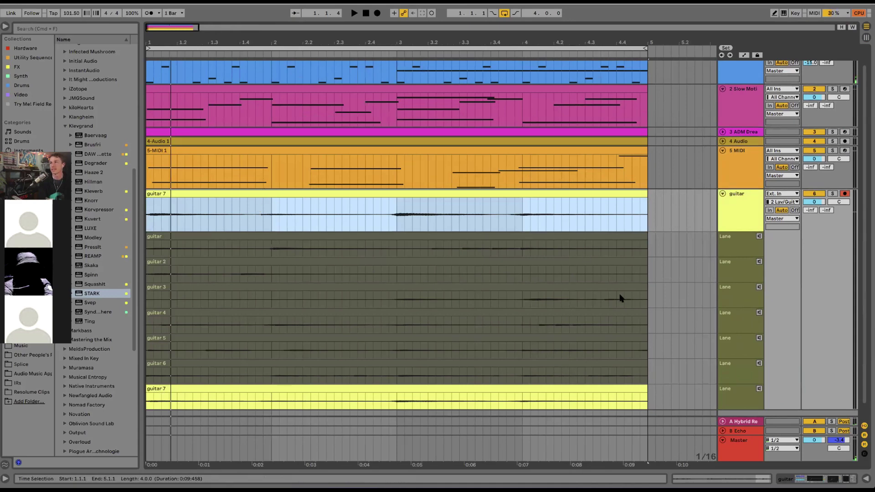
click(590, 361)
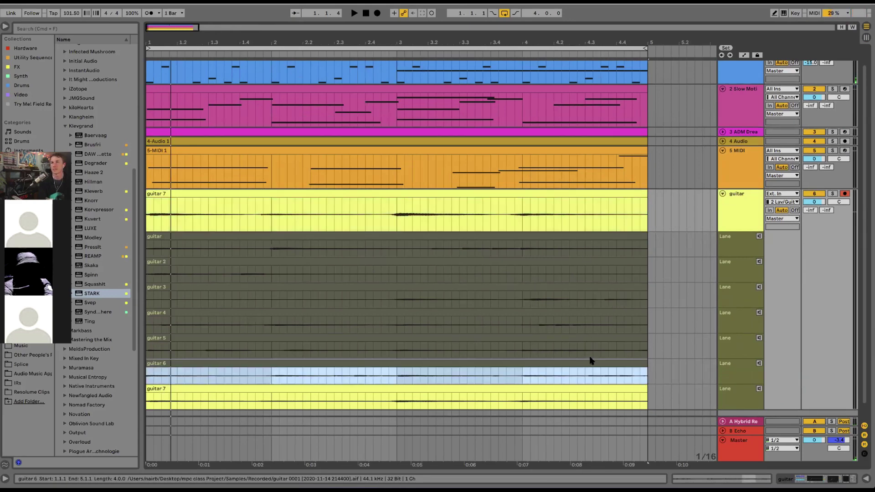
double_click(589, 364)
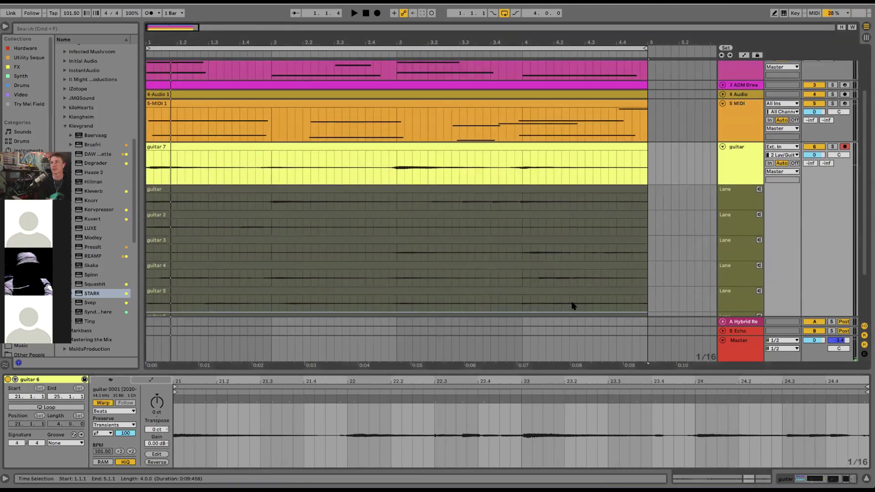
key(super+d)
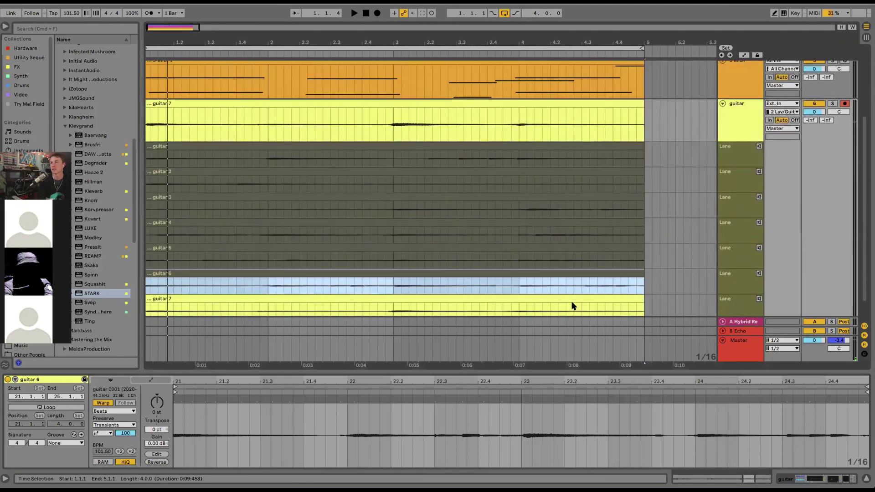
Switch between whole takes as the guitar track's active take, using Draw Mode in the lanes, and end on guitar 4.
click(621, 275)
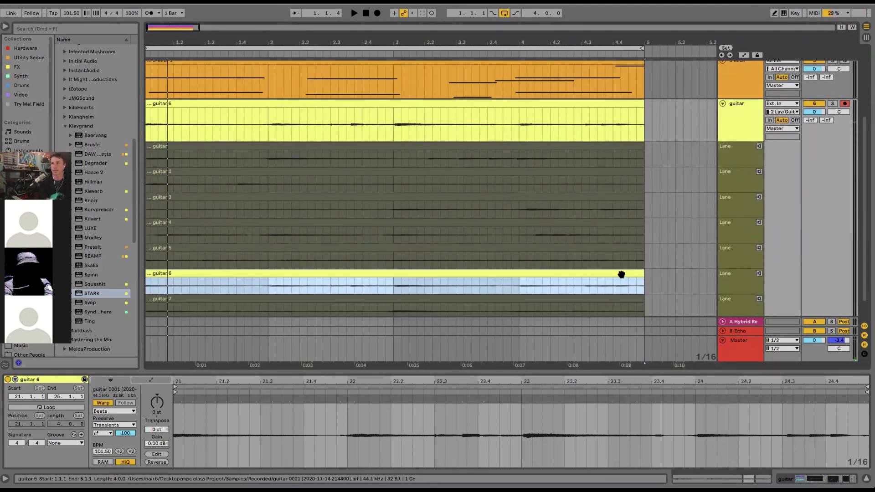
click(624, 247)
key(b)
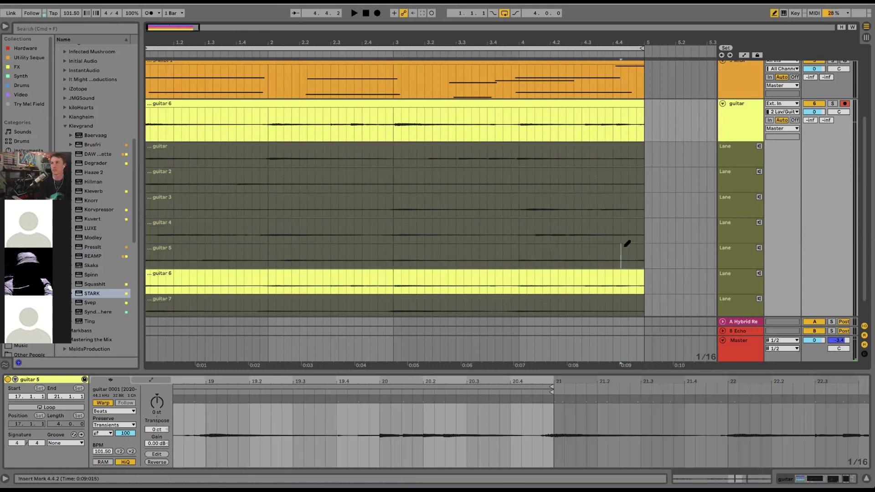
click(626, 245)
click(621, 211)
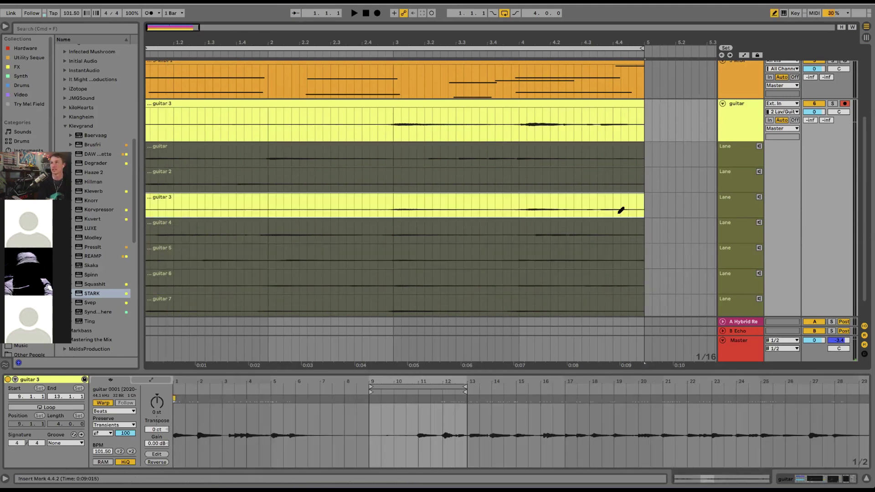
click(592, 159)
click(596, 180)
click(592, 197)
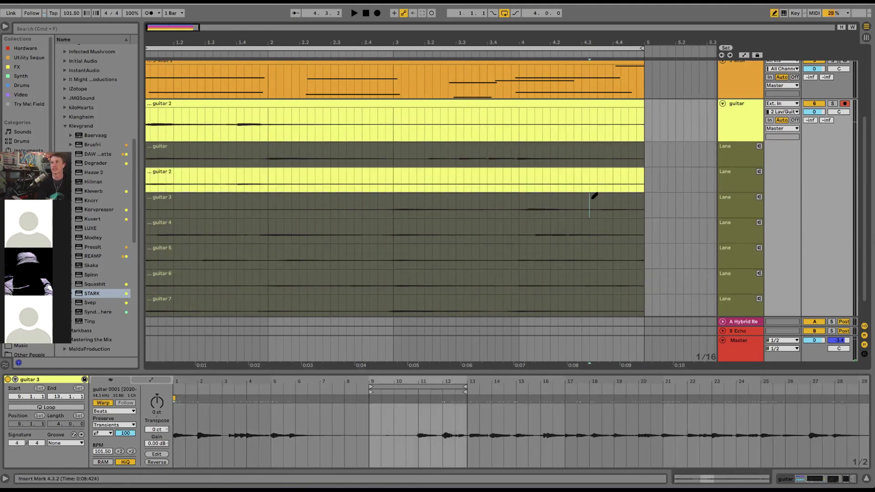
click(593, 197)
click(451, 230)
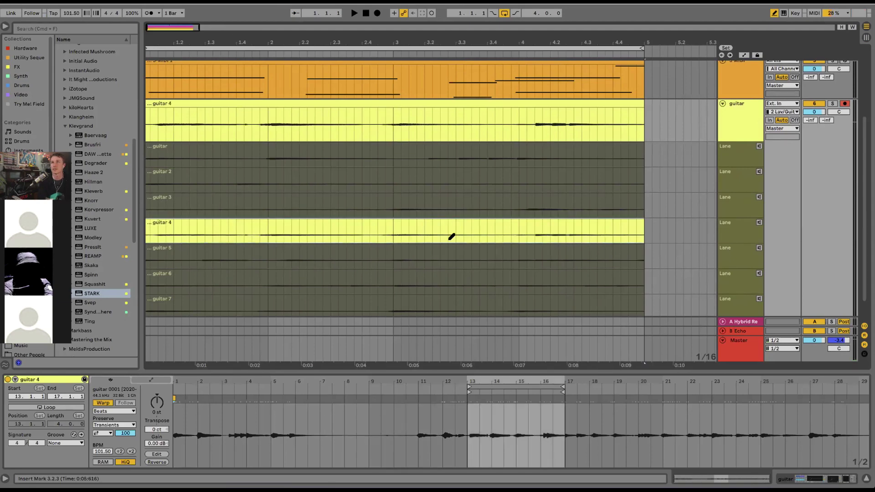
Play the loop and comp guitar 4 from 2.4.4 to the end with guitar 6 before it.
key(space)
scroll(285, 260, down, 1)
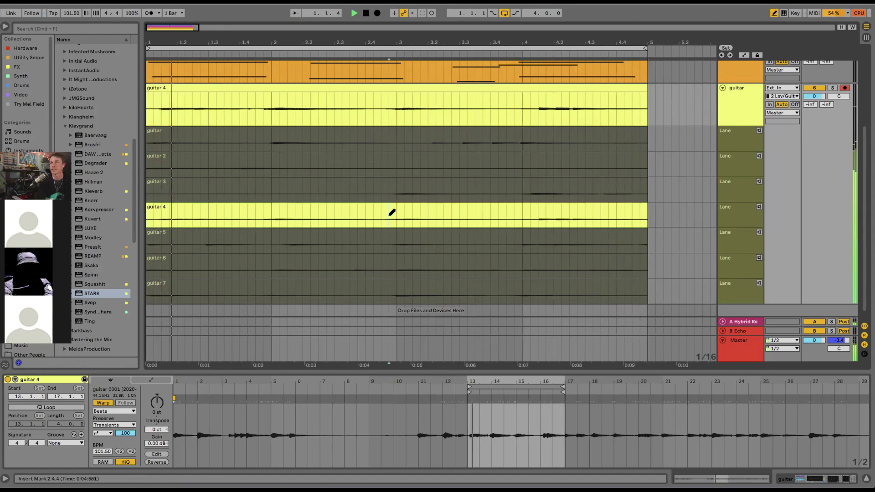
drag(391, 212, 646, 209)
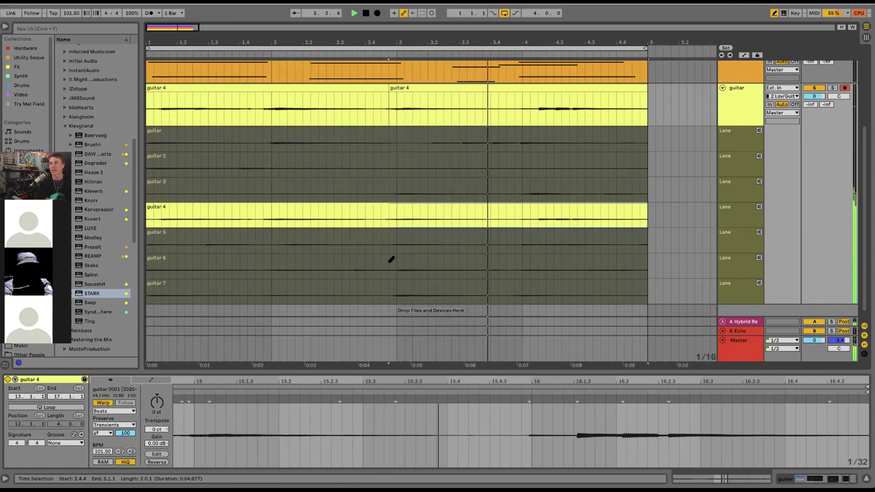
click(168, 256)
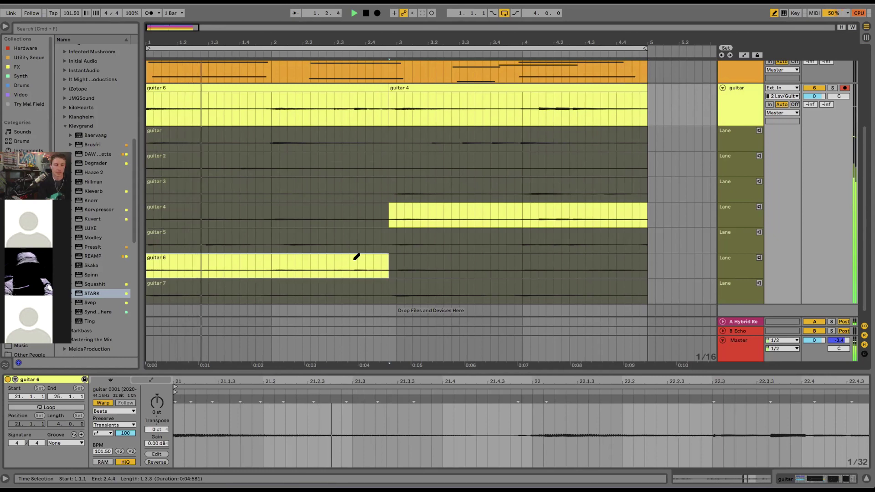
Leave Draw Mode and color the guitar 7 take pink and the guitar 6 take orange.
right_click(359, 289)
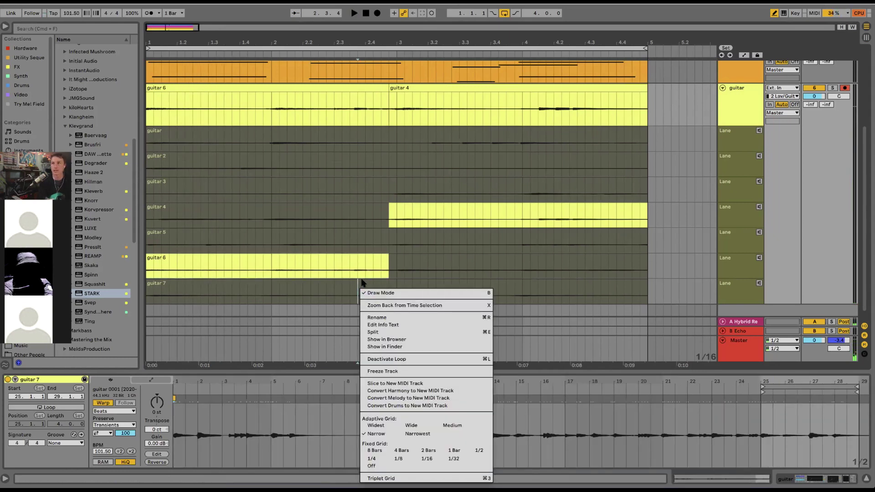
click(363, 282)
right_click(388, 284)
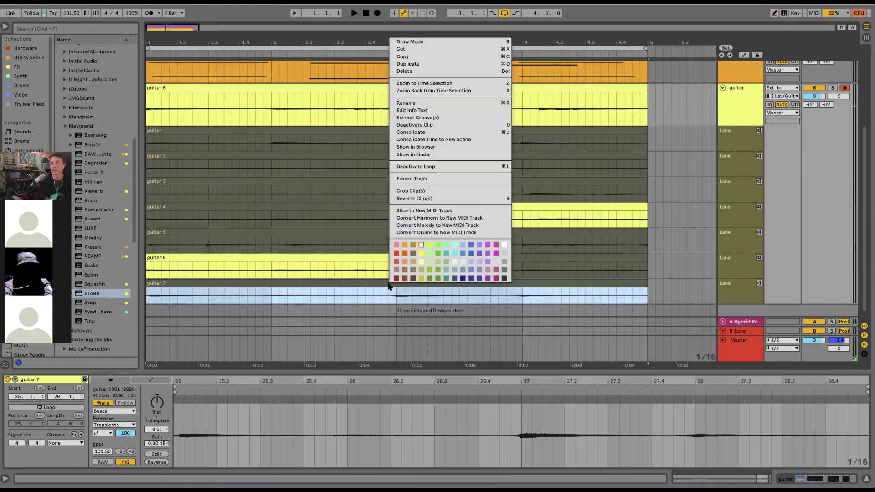
click(396, 245)
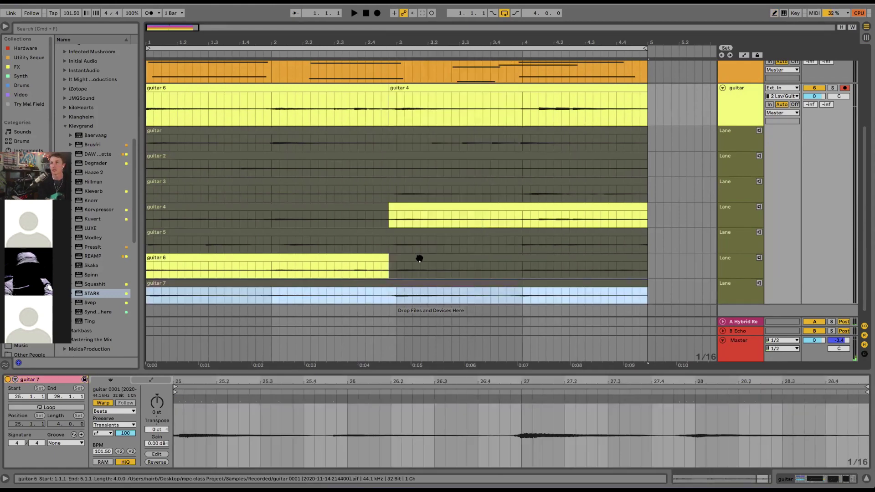
right_click(420, 259)
click(437, 230)
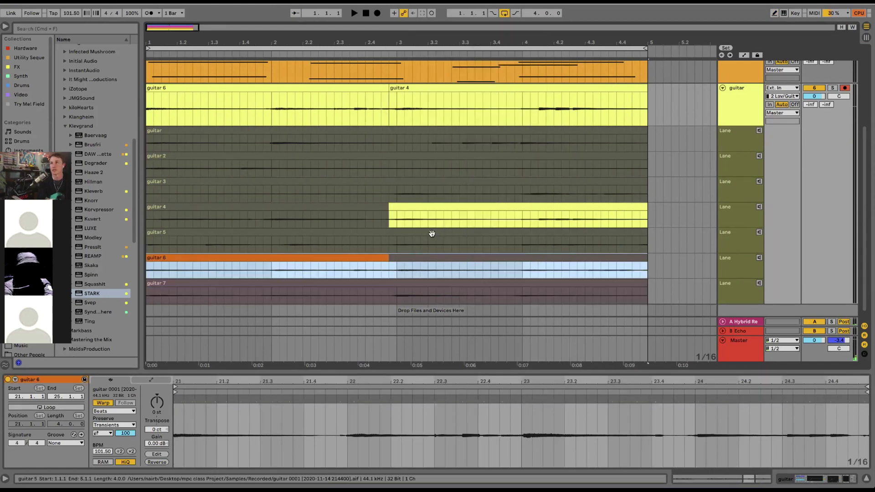
Color the guitar 5 take blue in its take lane.
right_click(432, 235)
click(517, 449)
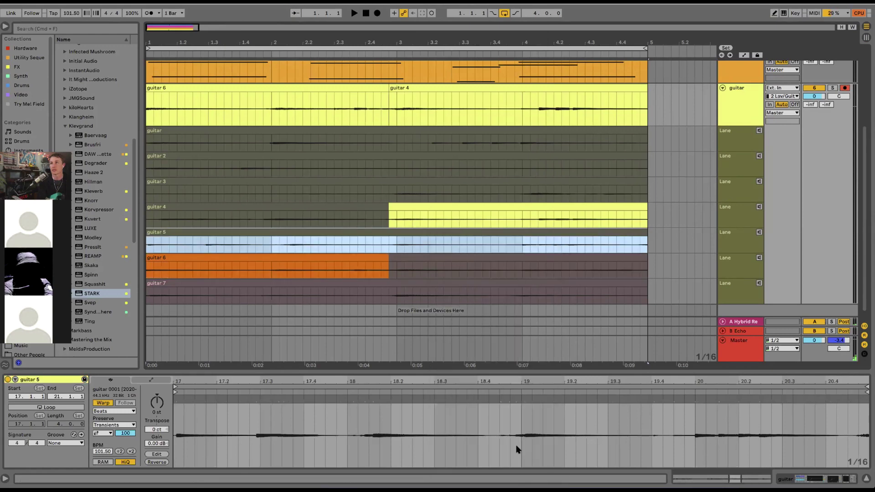
right_click(460, 231)
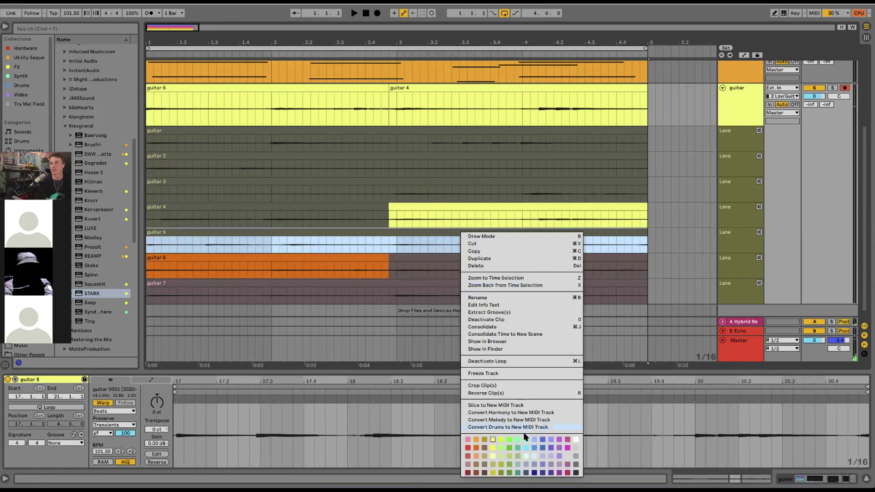
click(534, 449)
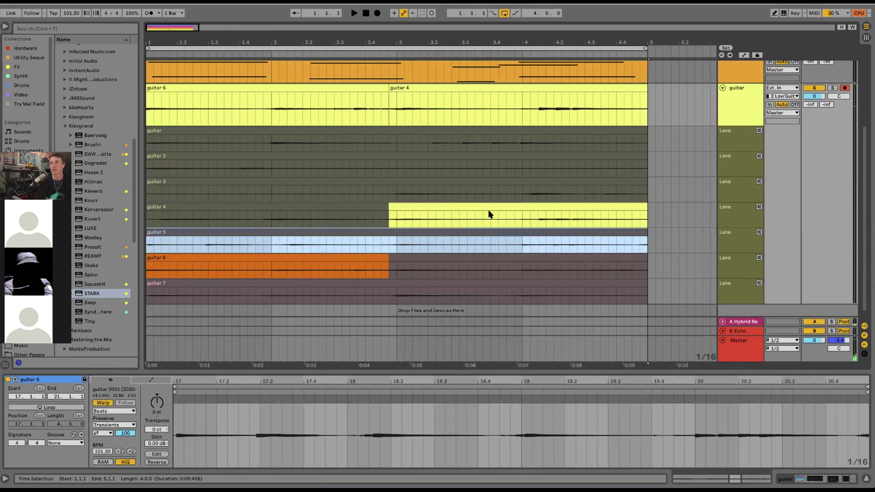
Color the guitar 3 take magenta, the guitar 2 take dark pink and the first guitar take muted red.
right_click(481, 184)
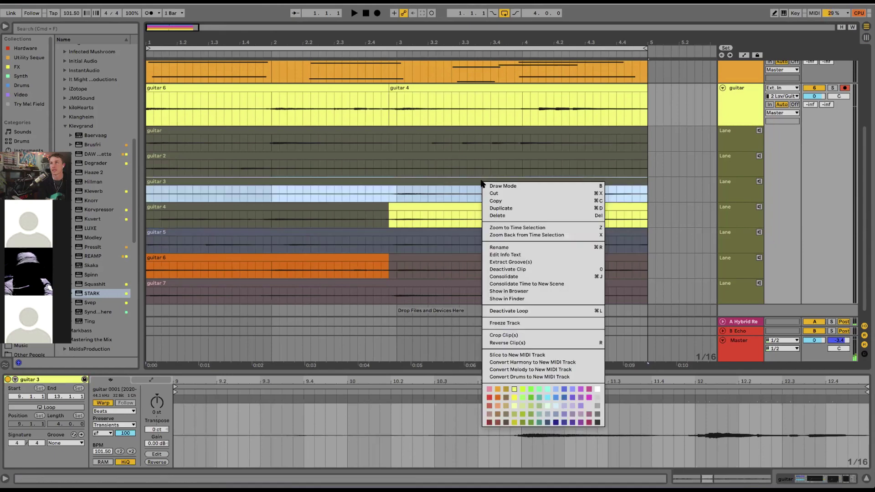
click(591, 398)
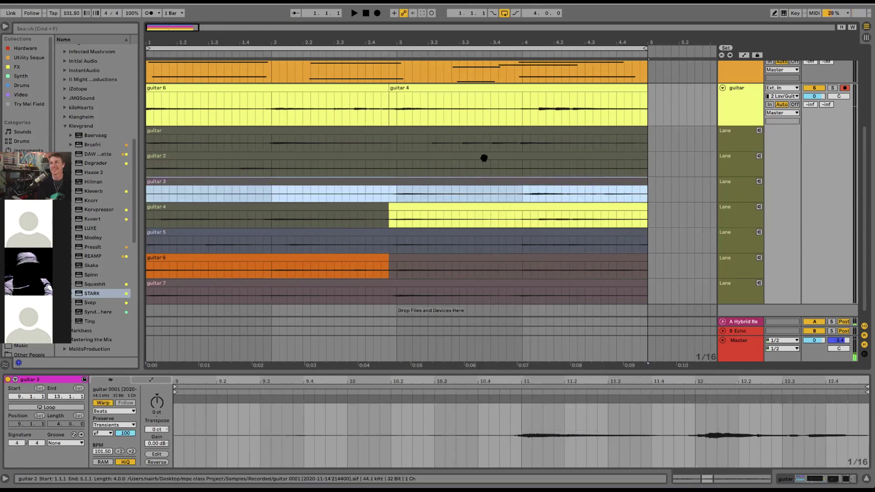
right_click(485, 158)
click(592, 400)
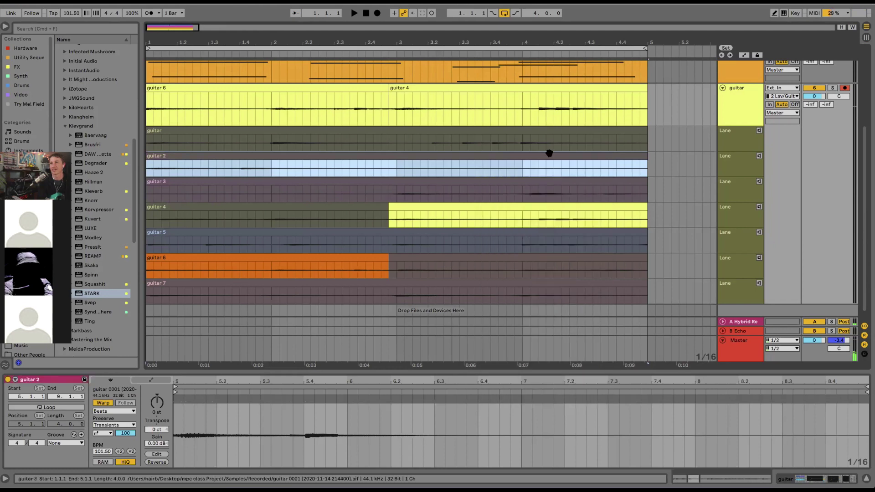
right_click(542, 130)
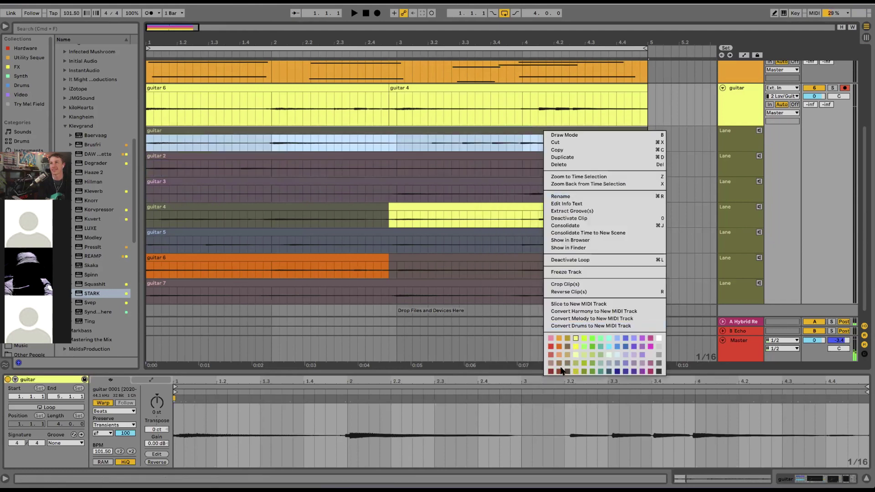
click(550, 356)
Play the loop and make the entire guitar 5 take the active one on the guitar track.
key(space)
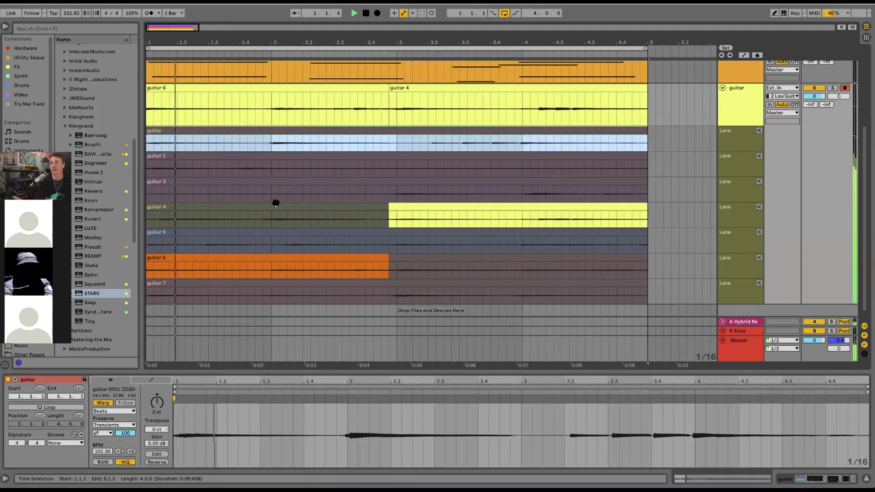
scroll(296, 172, up, 3)
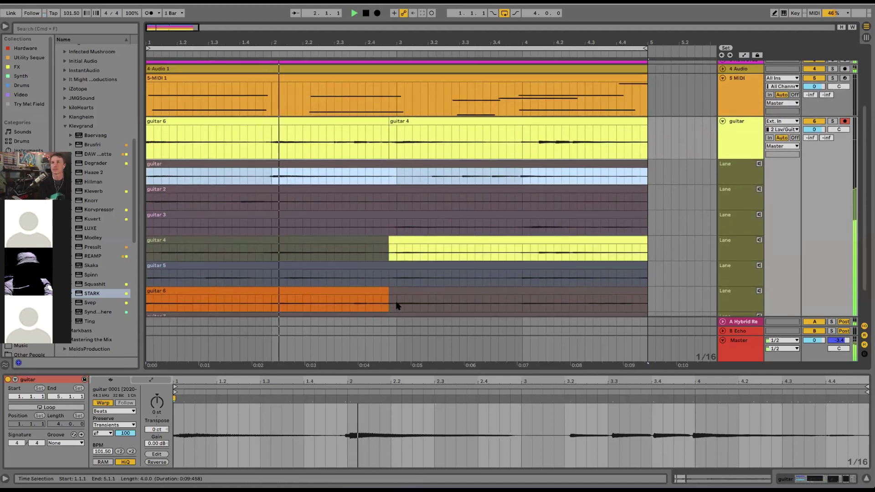
click(351, 254)
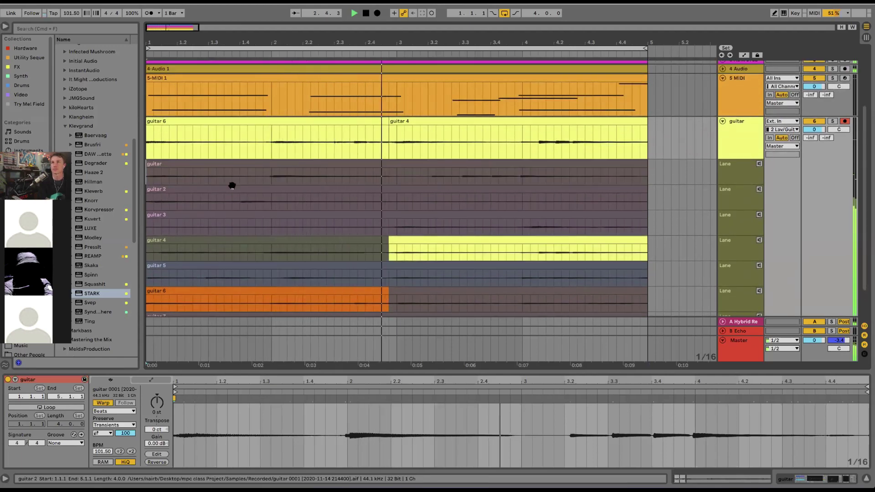
scroll(233, 187, down, 2)
click(200, 233)
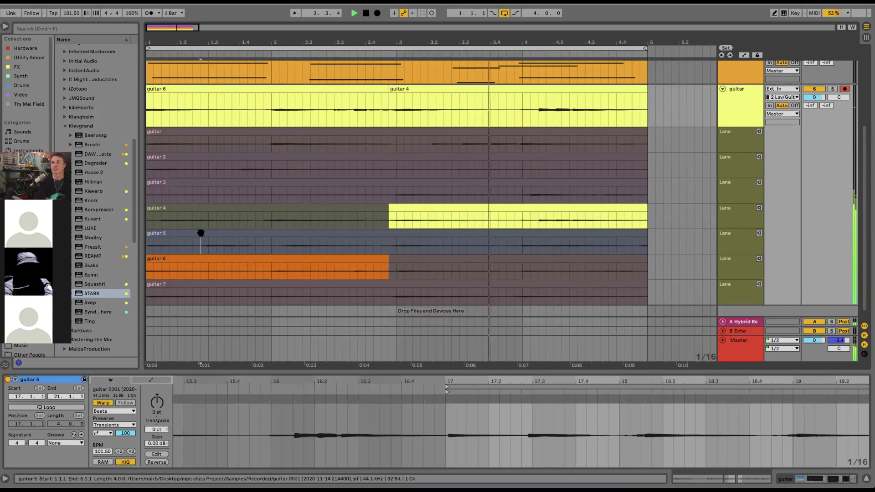
key(Return)
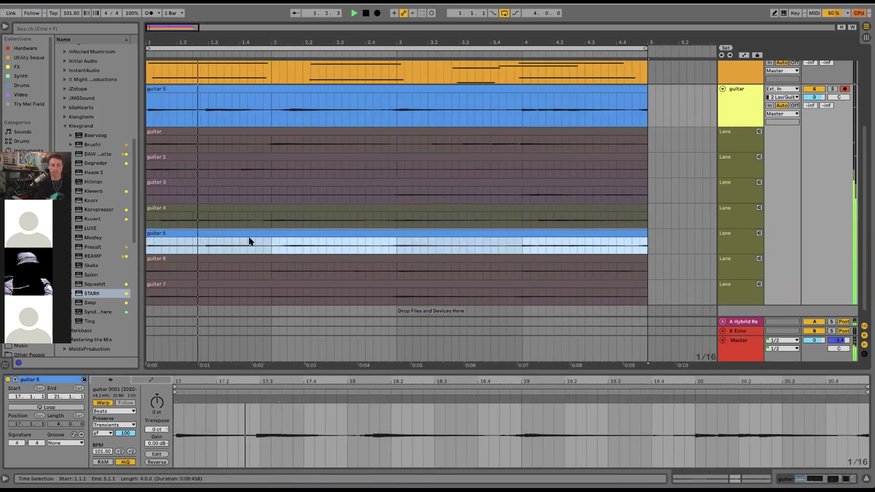
Use Draw Mode to comp guitar 6 over the first bar and guitar 4 from 1.4.4 to 2.4.3.
key(b)
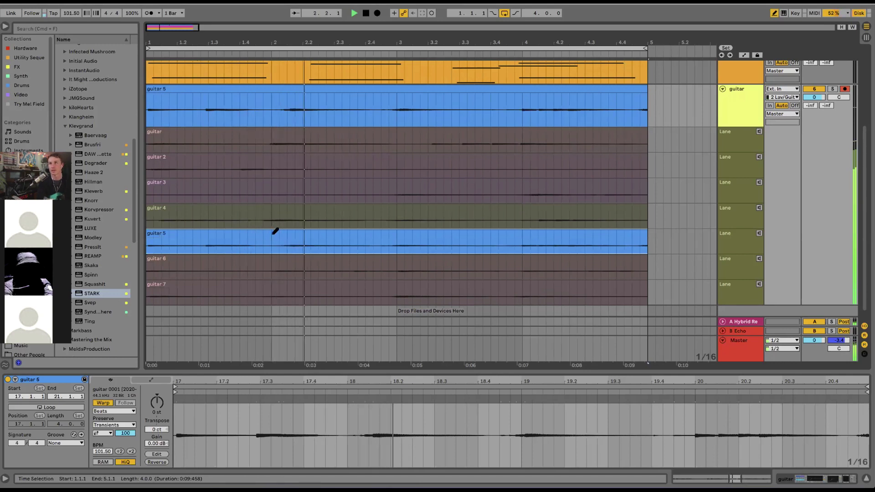
drag(277, 268, 121, 254)
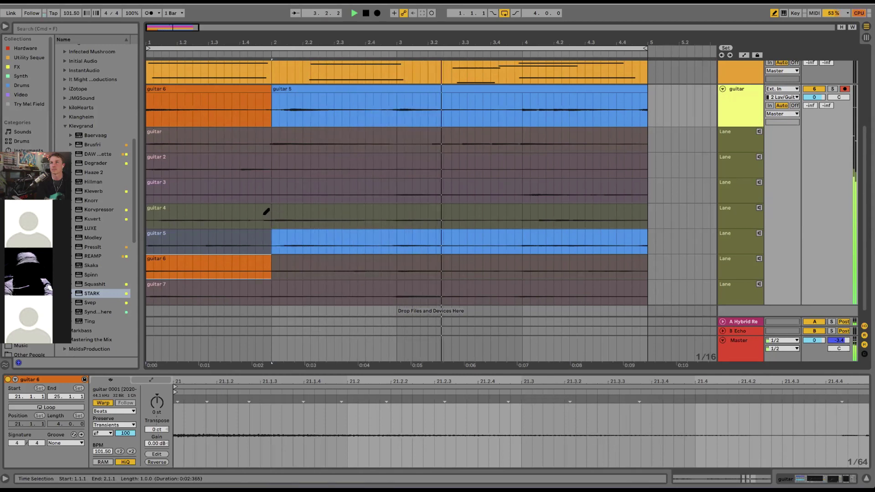
drag(264, 213, 381, 211)
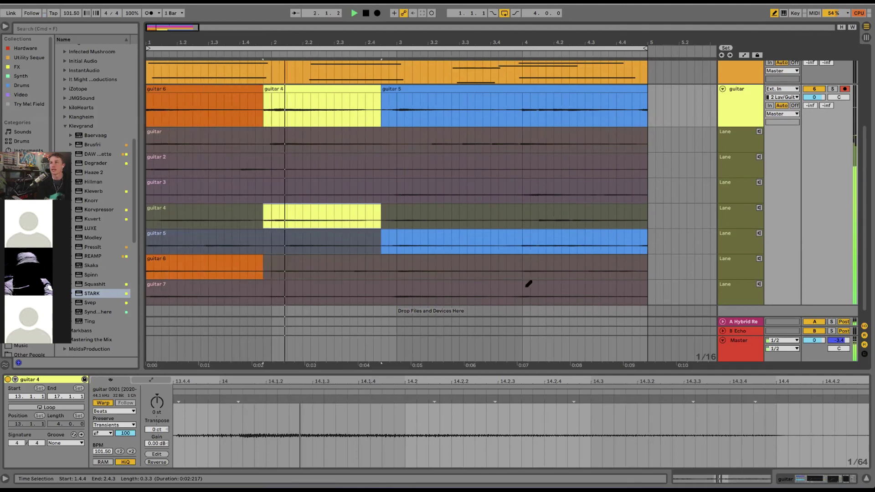
Try guitar 7 from 3.4.3 to the loop end, and guitar 6 from 3.4.4 instead.
click(506, 293)
shift+click(664, 288)
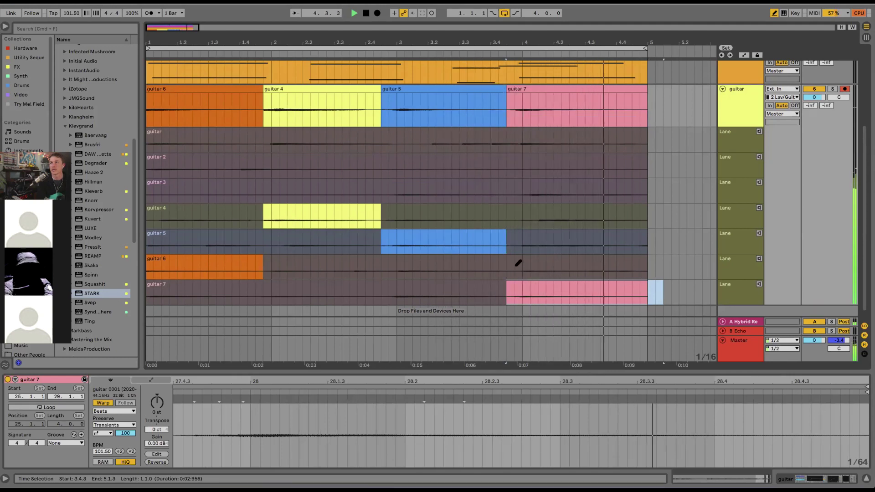
mouse_move(518, 260)
mouse_down()
mouse_move(628, 248)
mouse_move(644, 256)
mouse_up()
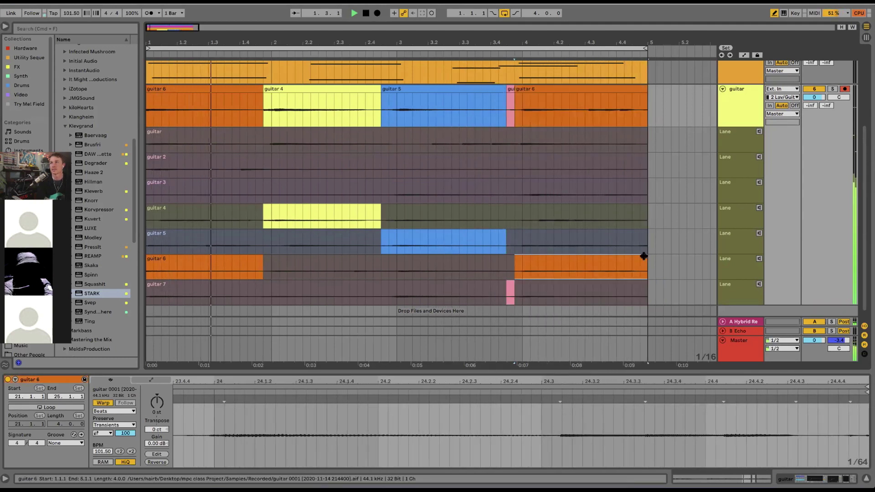
Comp the guitar 5 take from 3.4.3 through to the end of the loop.
click(508, 241)
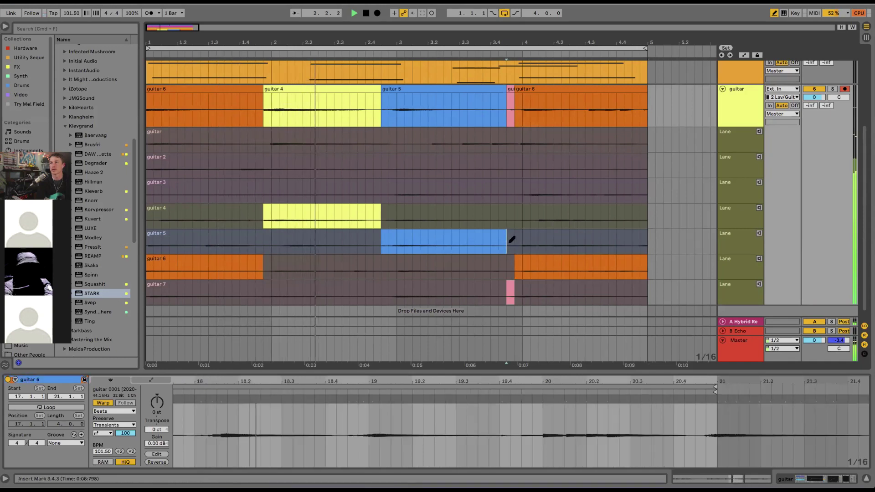
drag(510, 242, 513, 243)
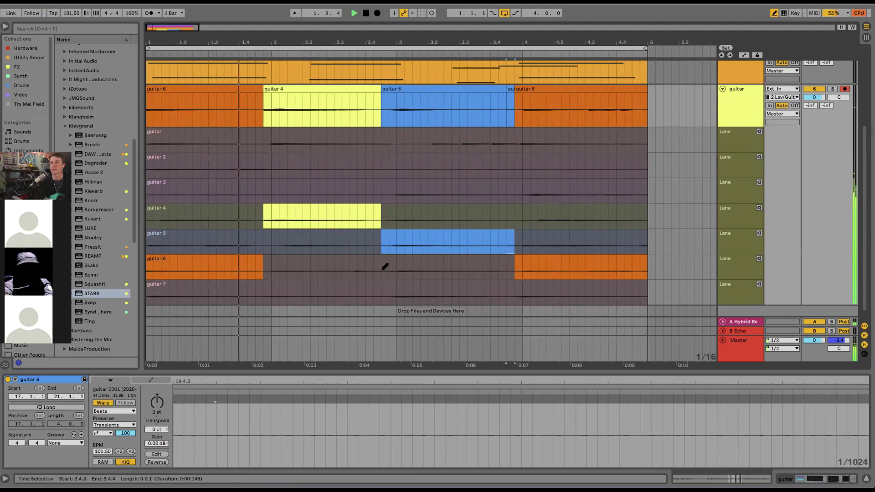
drag(524, 238, 655, 232)
click(522, 236)
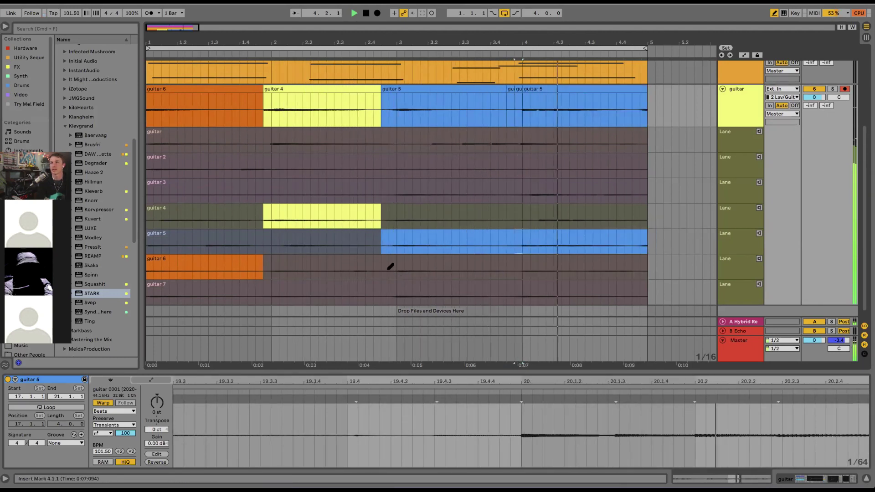
Comp guitar 6 from 2.4.3 to 3.4.3 and hide the guitar track's take lanes.
drag(389, 264, 510, 262)
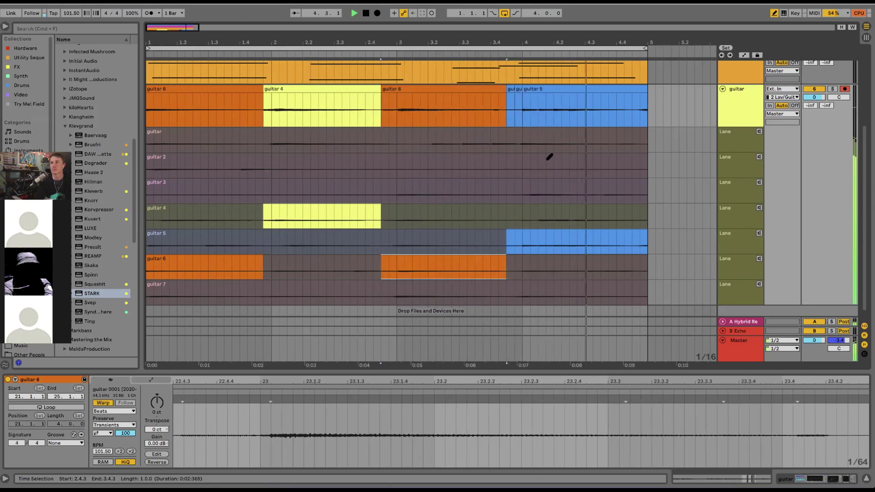
right_click(739, 98)
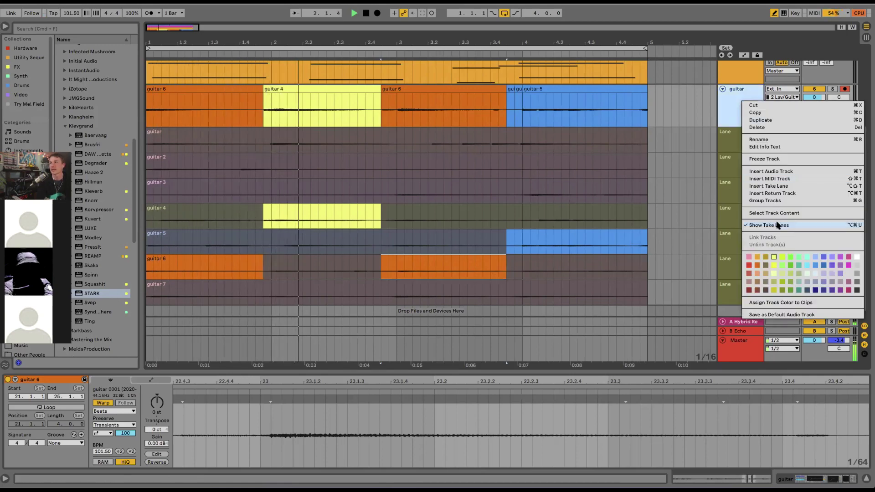
click(770, 225)
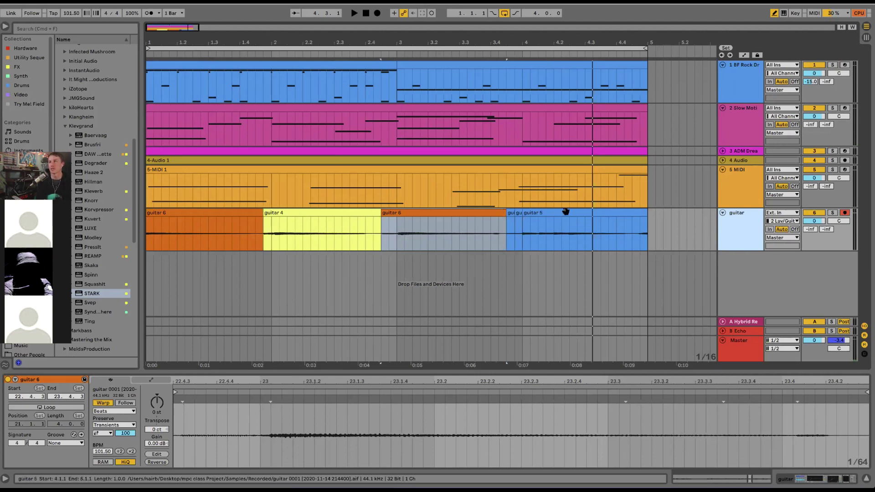
Select all the comped clips on the guitar track and create crossfades on their clip edges.
click(634, 213)
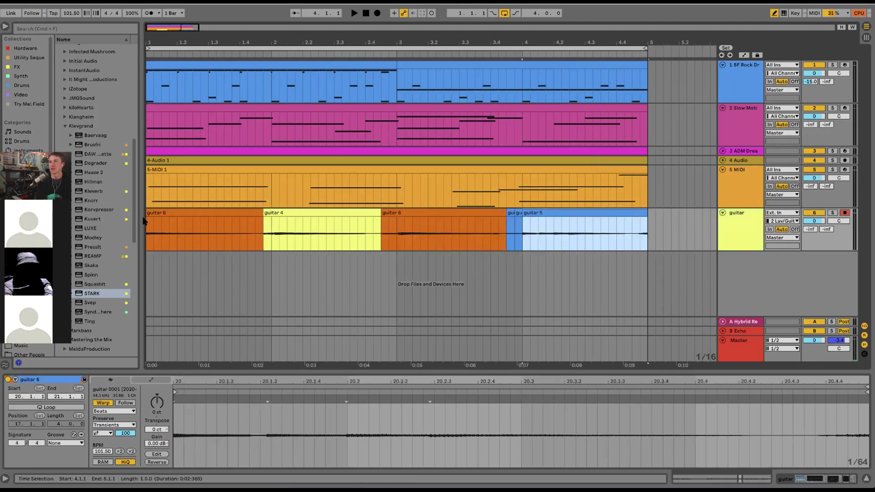
shift+click(170, 215)
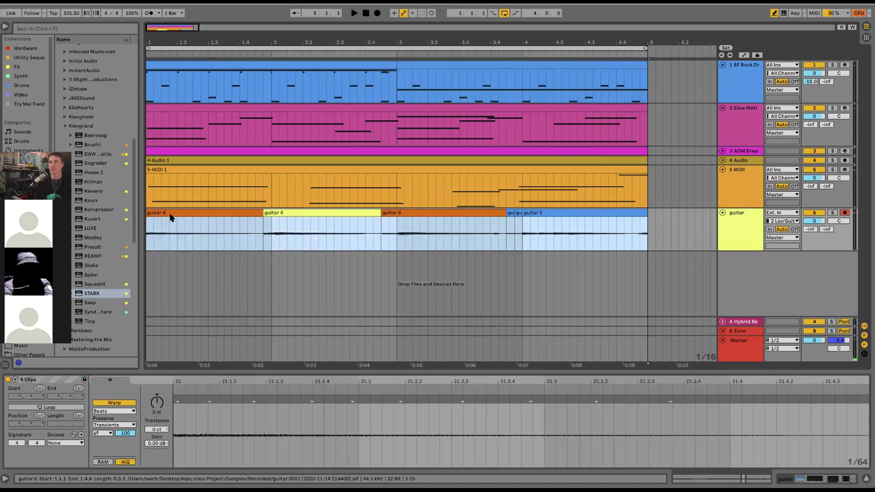
right_click(172, 218)
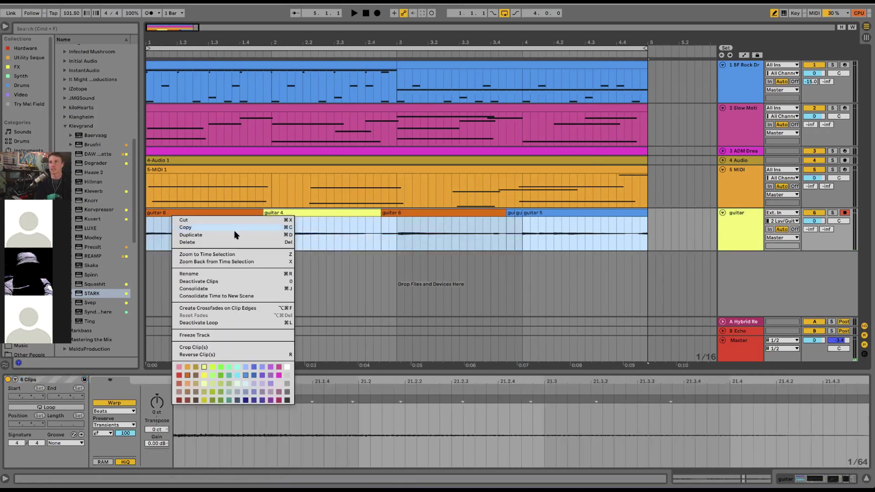
click(246, 309)
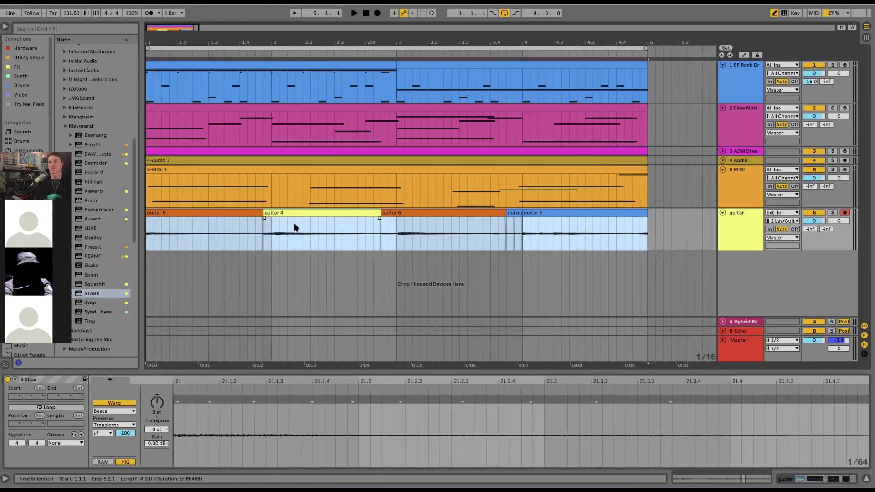
Play the loop, show the guitar track's devices and lower its volume to -4.1 dB.
key(space)
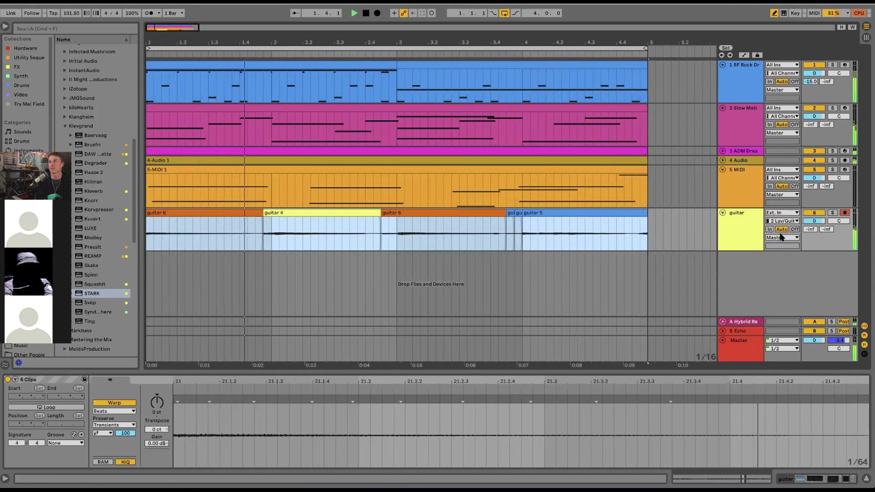
click(738, 218)
click(738, 216)
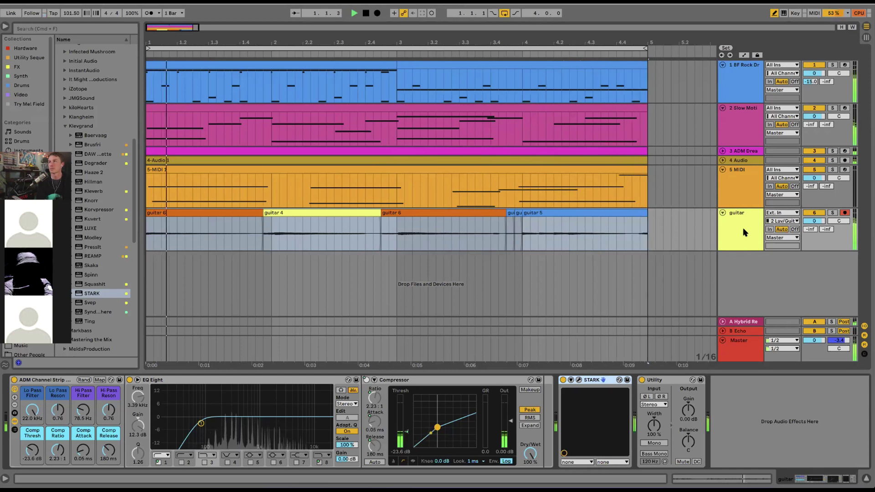
drag(814, 221, 814, 229)
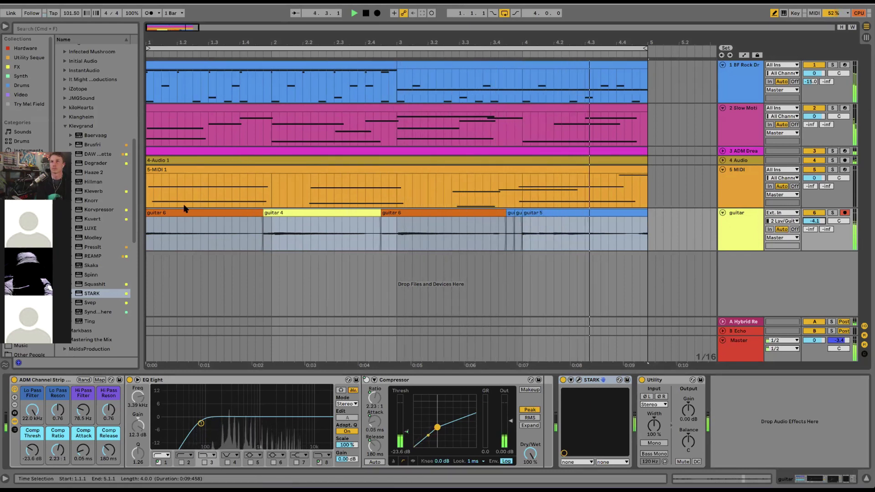
Add the Chorus-Ensemble effect after Utility on the guitar track and play the loop.
click(23, 160)
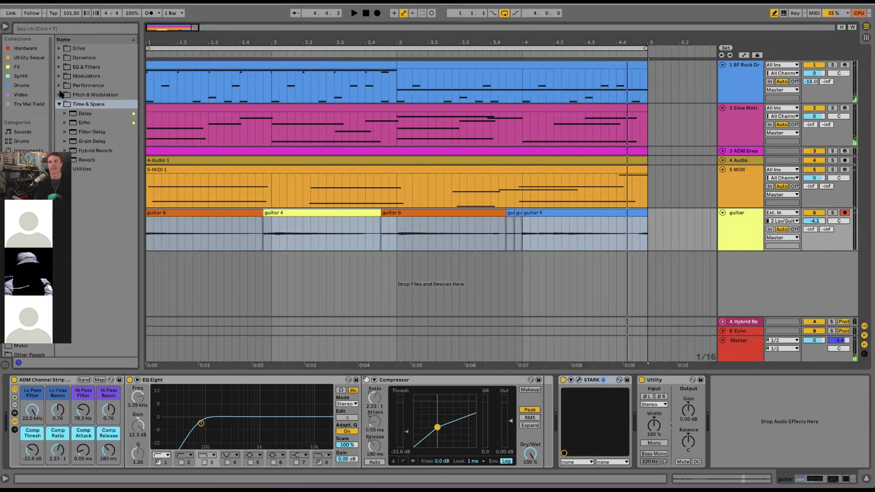
click(61, 94)
click(88, 115)
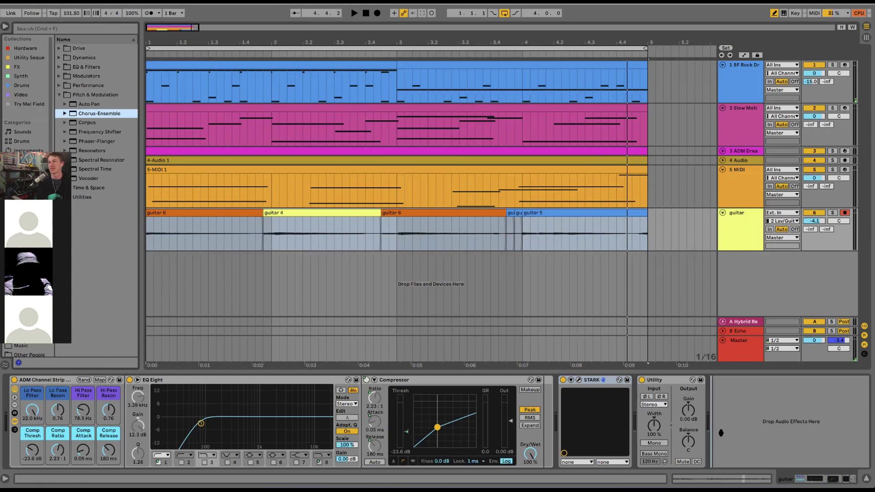
drag(720, 435, 725, 433)
key(space)
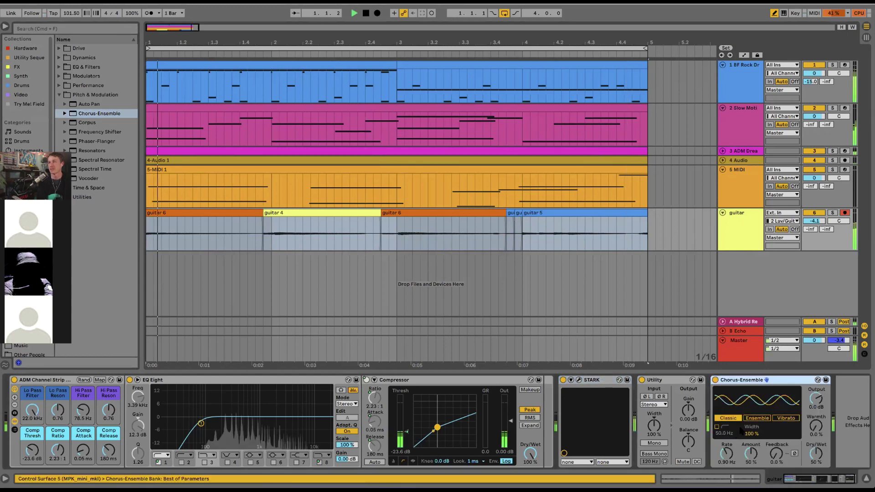
Set the Chorus-Ensemble rate to 0.52 Hz, amount 55%, feedback 13%, warmth 1.4% and dry/wet 100%.
drag(775, 455, 816, 433)
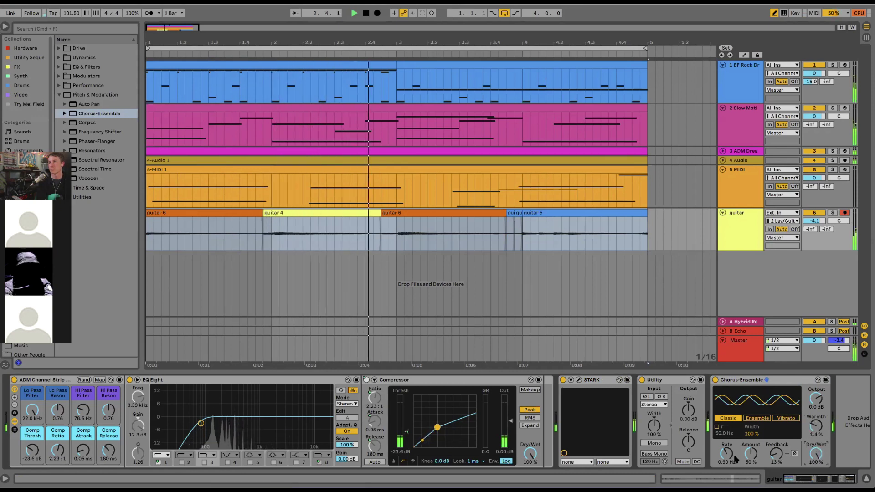
drag(726, 453, 726, 458)
drag(751, 453, 751, 451)
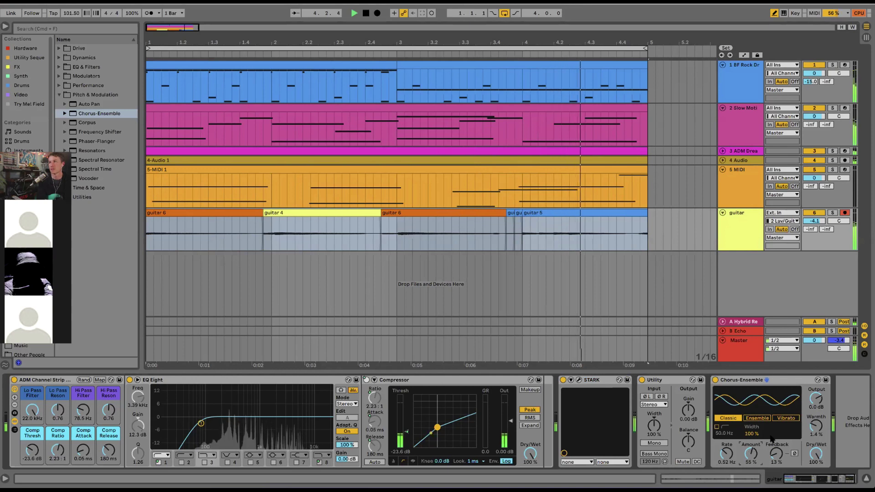
Switch Chorus-Ensemble to Ensemble mode with rate 0.58 Hz, inverted feedback at 39%, warmth 6.7% and the 50 Hz high-pass filter on.
click(761, 419)
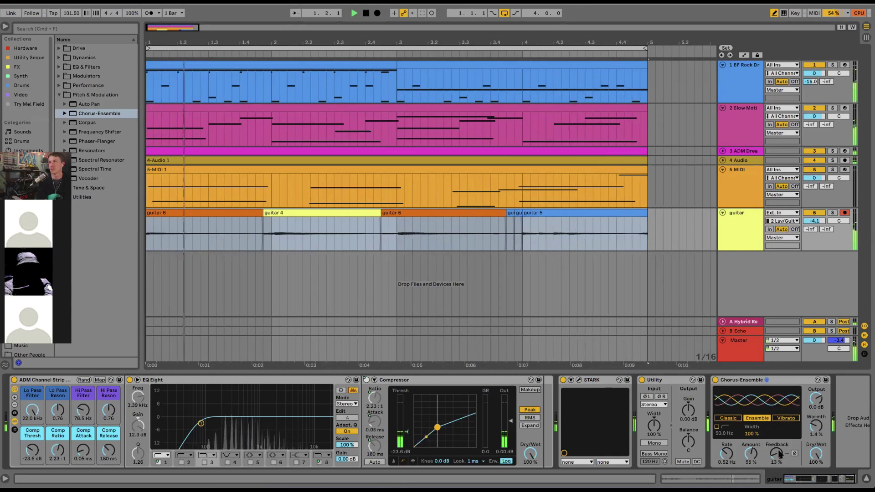
drag(776, 453, 776, 451)
drag(815, 429, 815, 425)
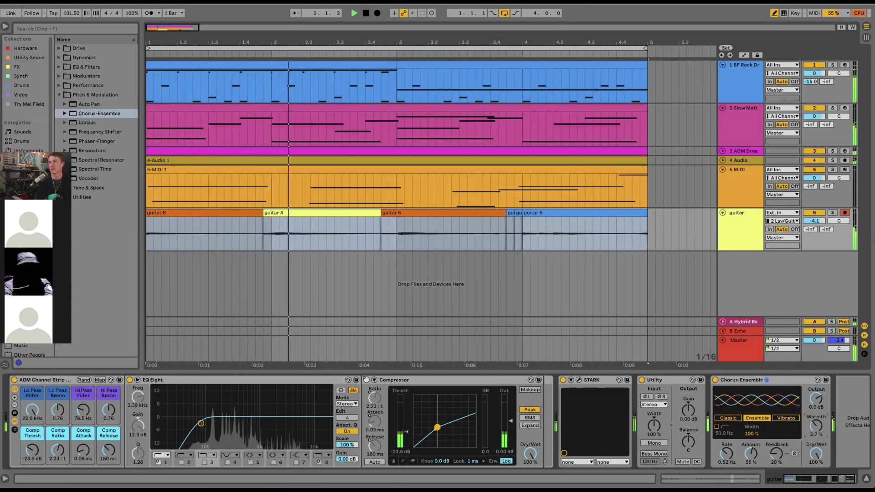
drag(726, 453, 726, 453)
mouse_move(776, 454)
mouse_down()
mouse_move(776, 437)
mouse_move(776, 460)
mouse_up()
click(795, 453)
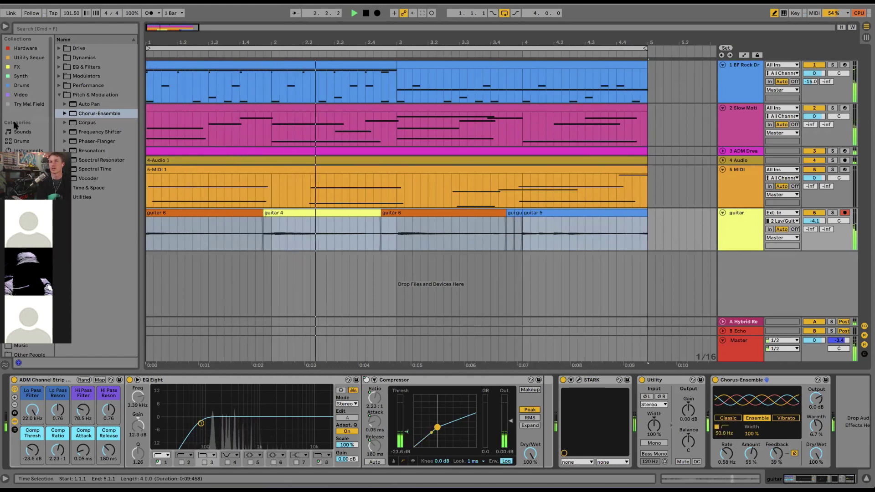
Add the Phaser-Flanger effect after Chorus-Ensemble on the guitar track.
click(96, 142)
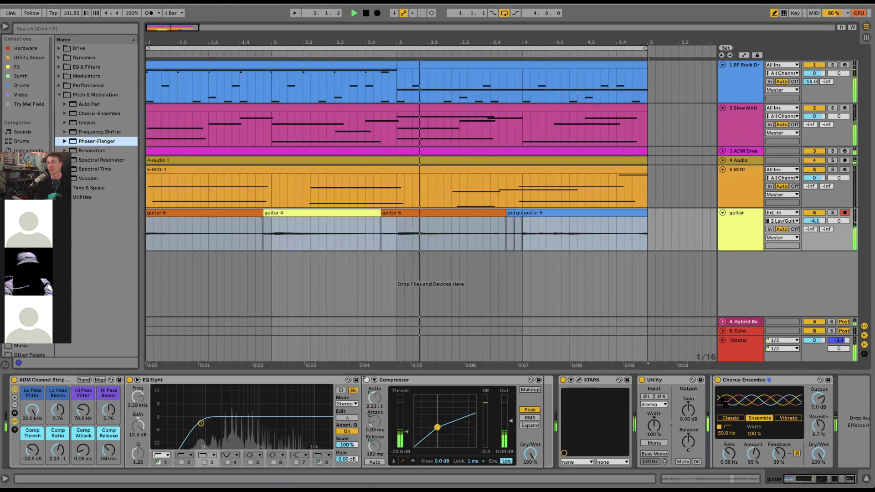
scroll(841, 401, right, 2)
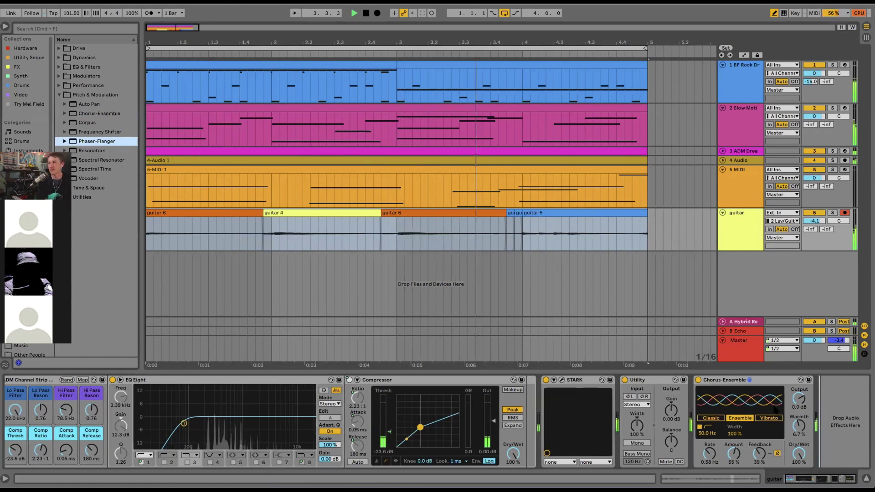
key(Return)
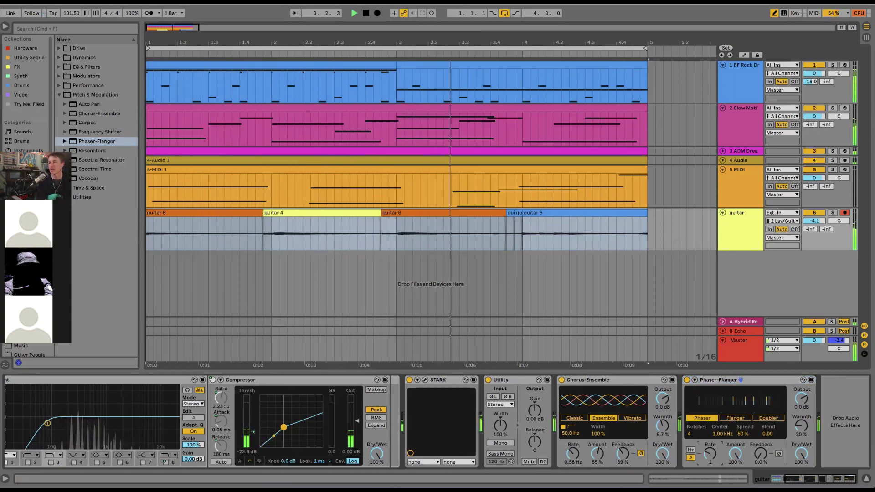
Set the phaser to 12 notches, amount 21%, feedback 6.3% and dry/wet 52%.
drag(689, 434, 690, 417)
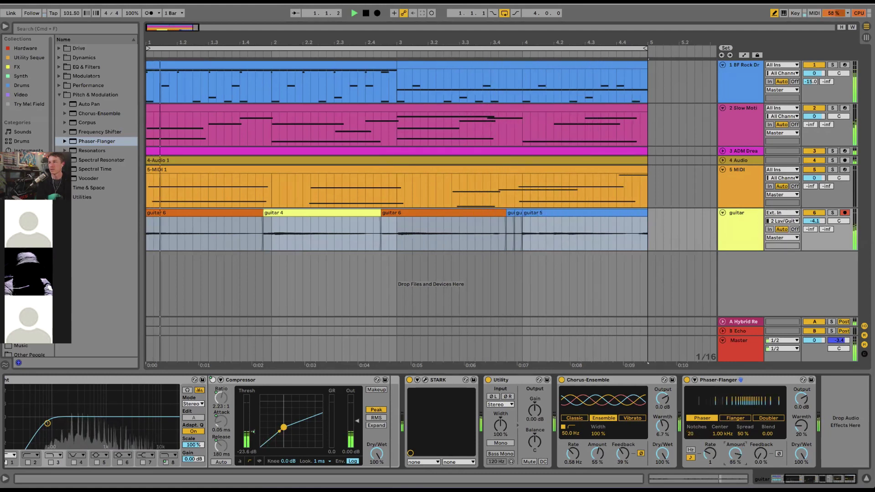
drag(743, 458, 736, 454)
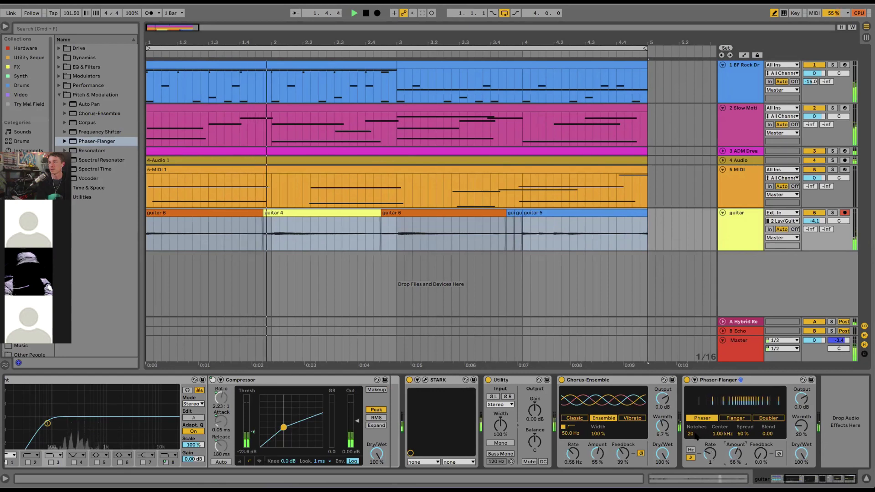
drag(690, 434, 747, 474)
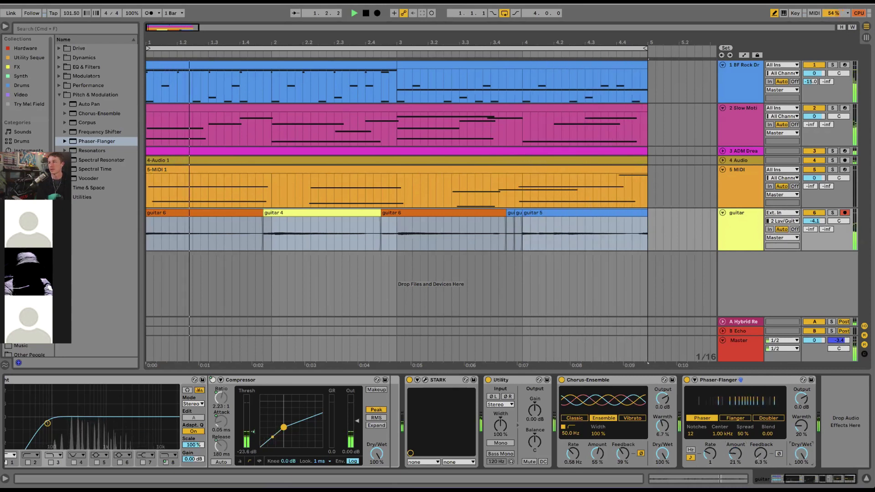
drag(792, 458, 792, 480)
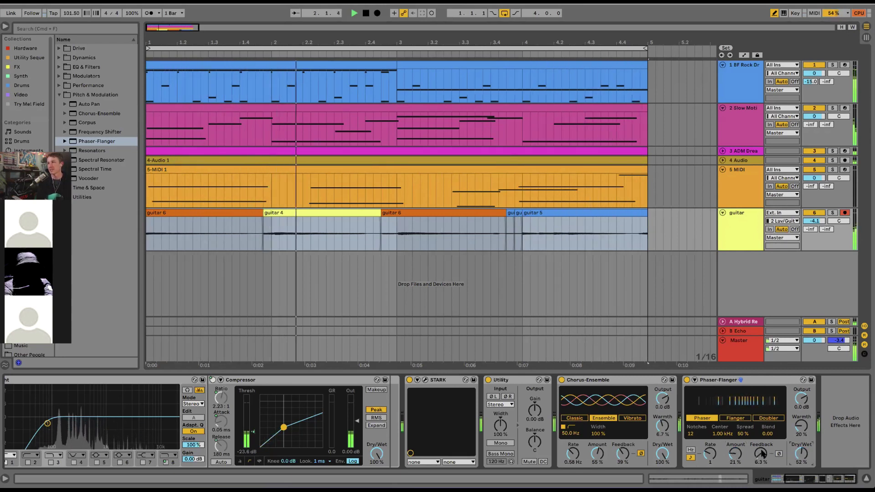
Solo the guitar track at a volume of -3.0 dB and deactivate the audio effect rack on the Master track.
drag(815, 221, 814, 222)
click(832, 213)
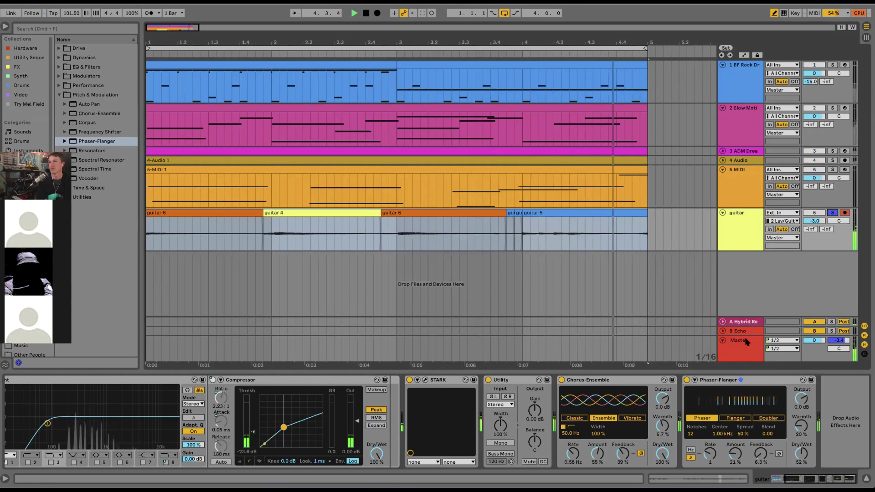
click(523, 354)
click(14, 380)
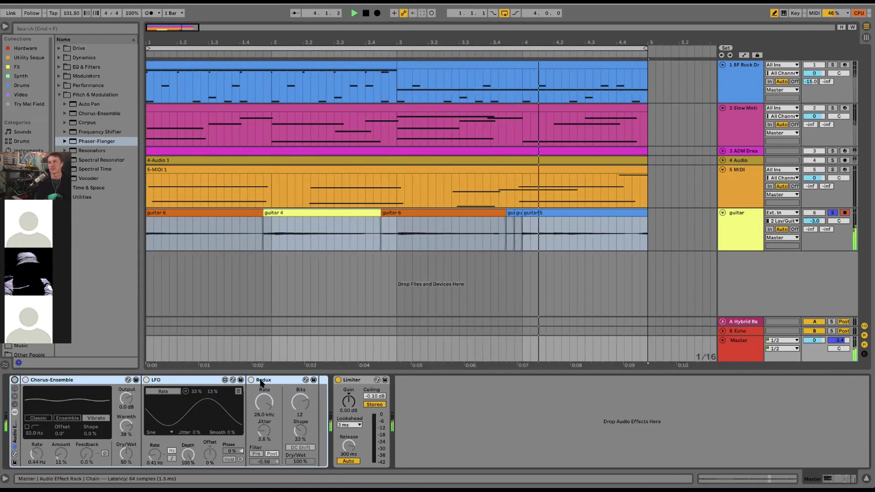
Try the guitar's Flanger mode and the Doubler mode at 106 ms, setting amount 30%, feedback 26% and dry/wet 60%.
click(729, 225)
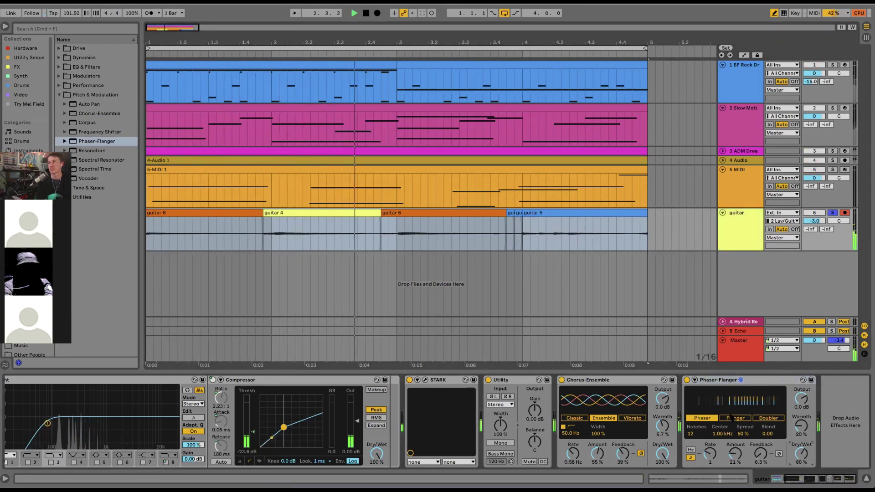
click(748, 418)
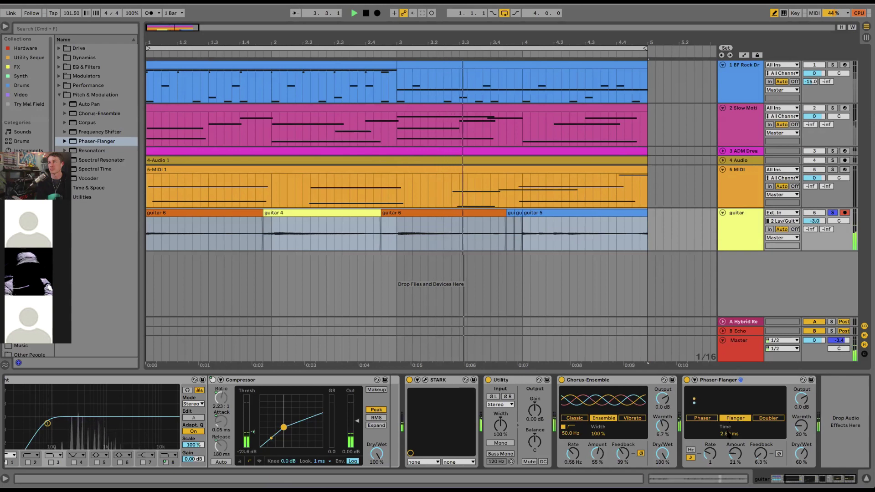
mouse_move(730, 434)
mouse_down()
mouse_move(730, 424)
mouse_move(735, 445)
mouse_up()
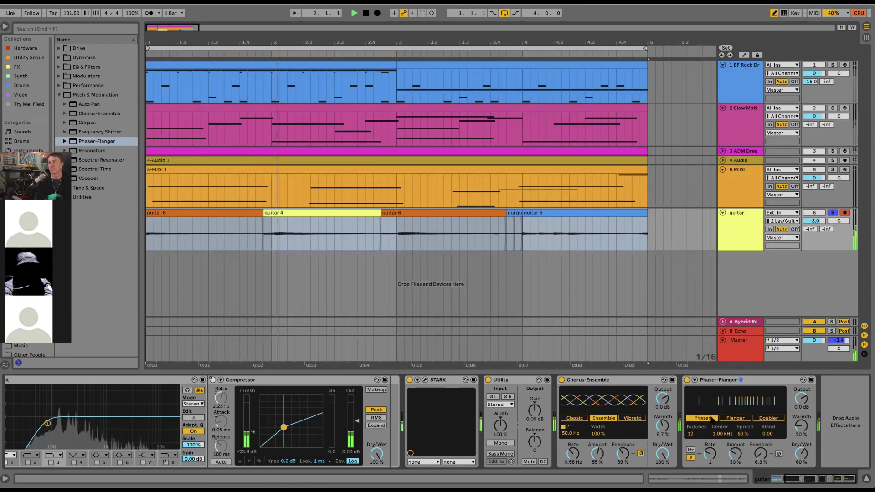
click(769, 418)
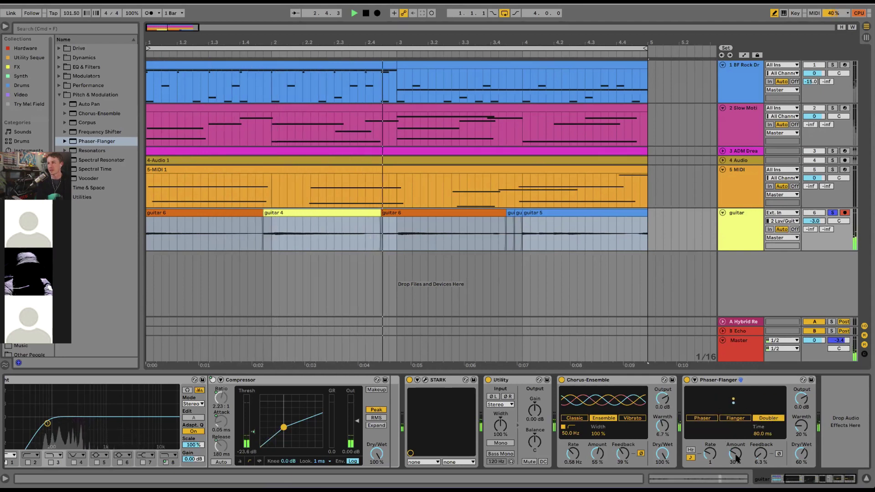
drag(763, 434, 762, 442)
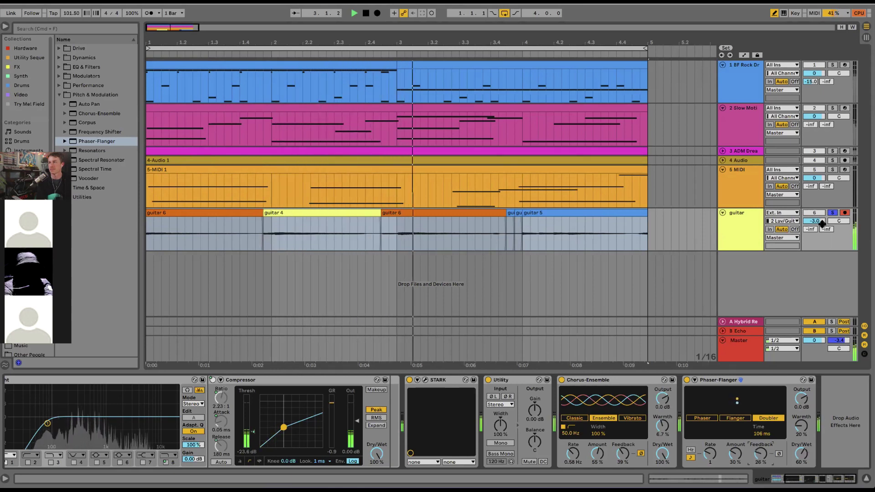
Return Phaser-Flanger to Phaser mode with center 519 Hz and spread 86%, and unsolo the guitar track.
click(711, 421)
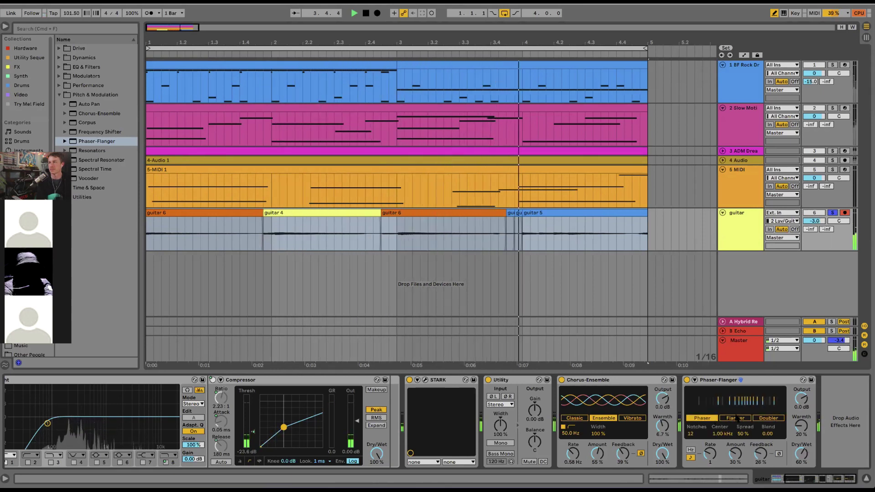
drag(725, 438, 725, 448)
drag(743, 434, 743, 422)
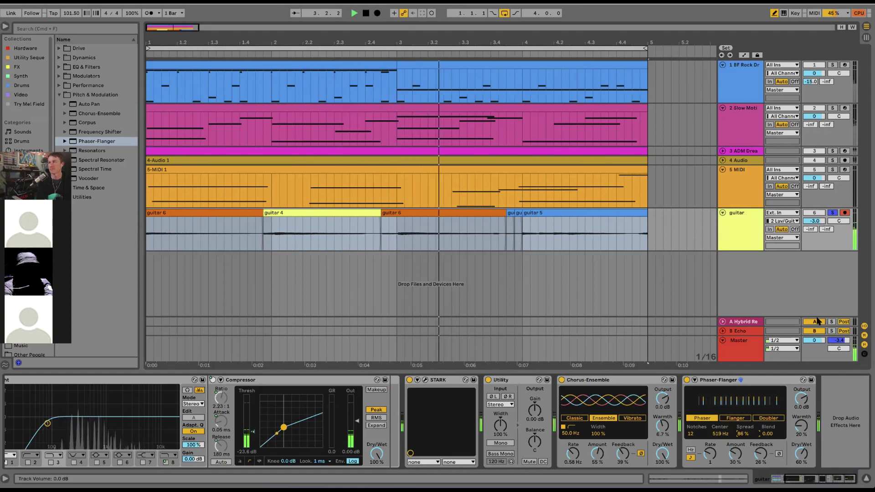
click(833, 213)
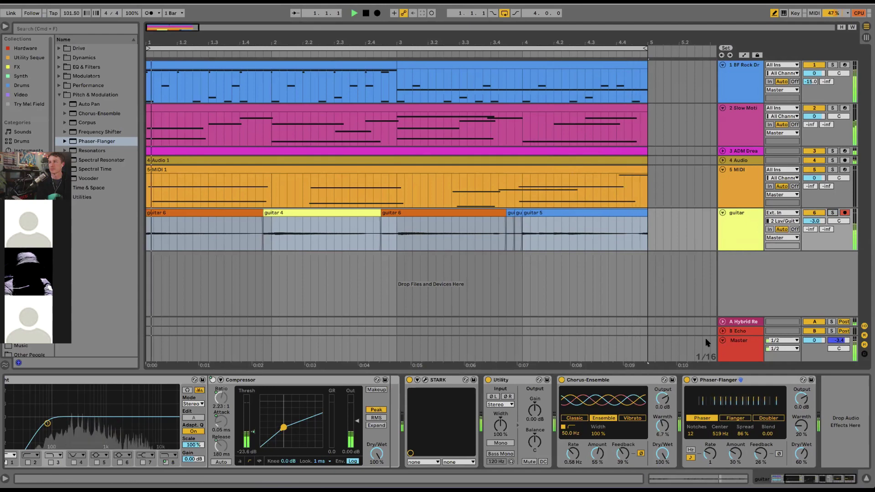
Reactivate the Master track's audio effect rack and set the Redux rate to 40.0 kHz.
click(752, 344)
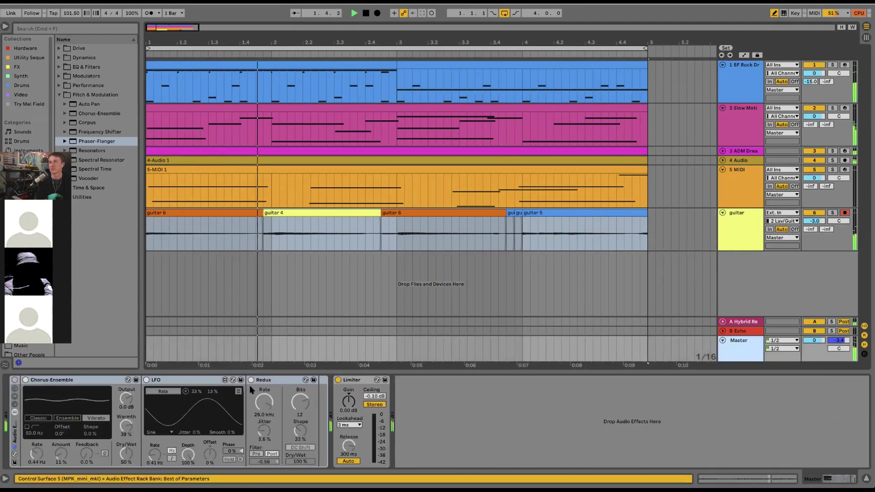
click(15, 380)
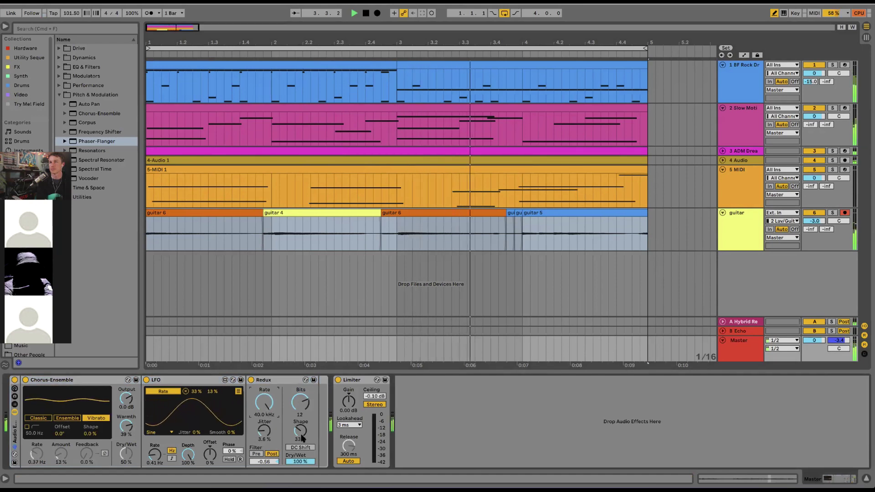
mouse_move(304, 413)
mouse_down()
mouse_move(305, 401)
mouse_move(304, 412)
mouse_up()
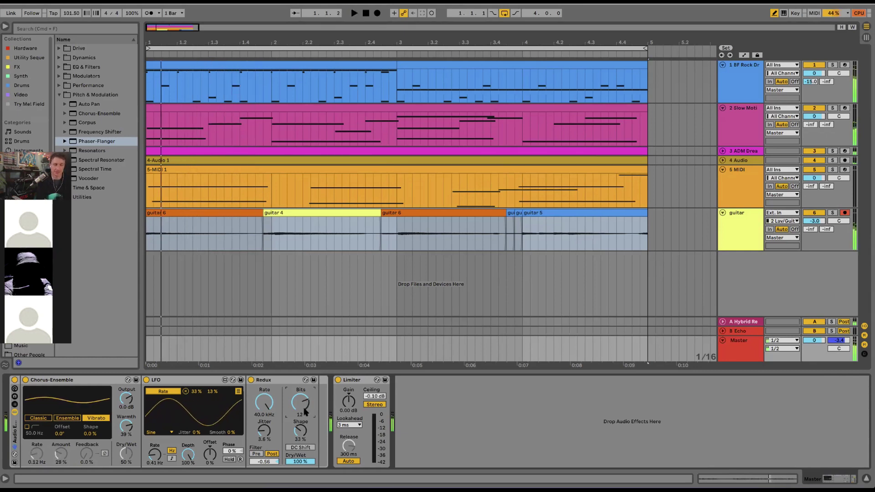
Lower the feedback of the K7D delay on the BF Rock Drums track, show its parameters in the device, and close its plug-in window.
click(281, 351)
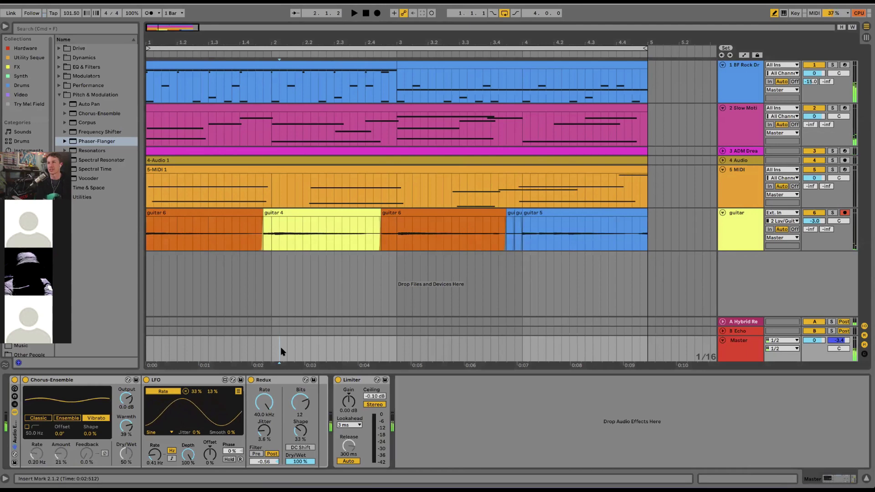
click(746, 86)
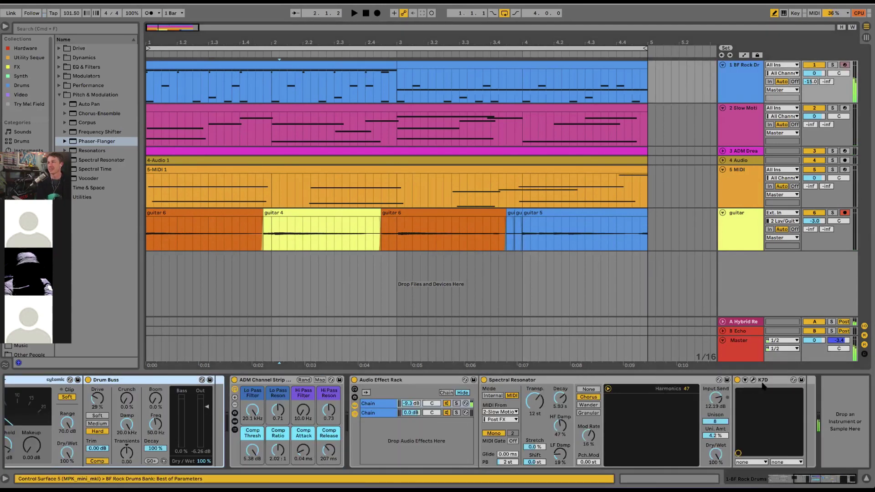
click(754, 380)
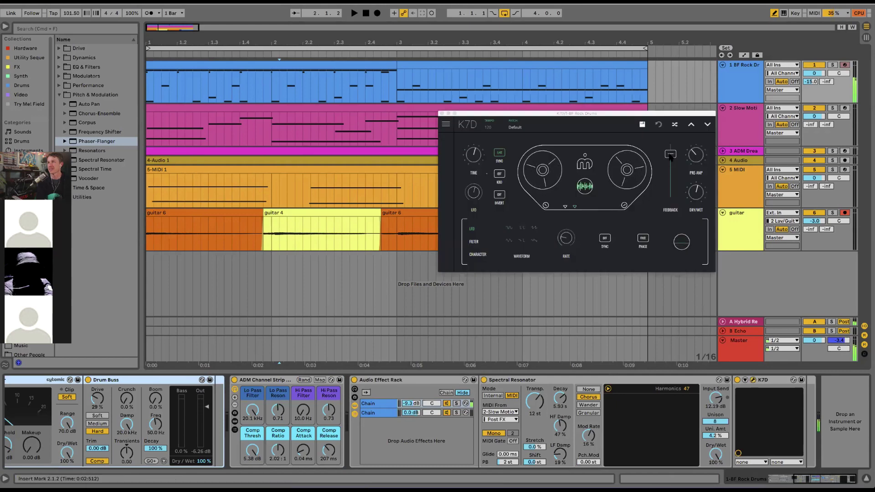
drag(670, 155, 674, 191)
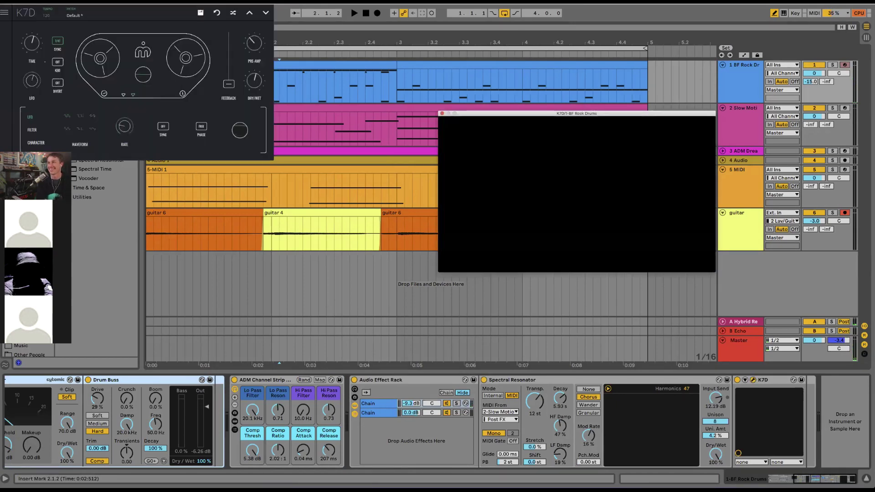
click(745, 381)
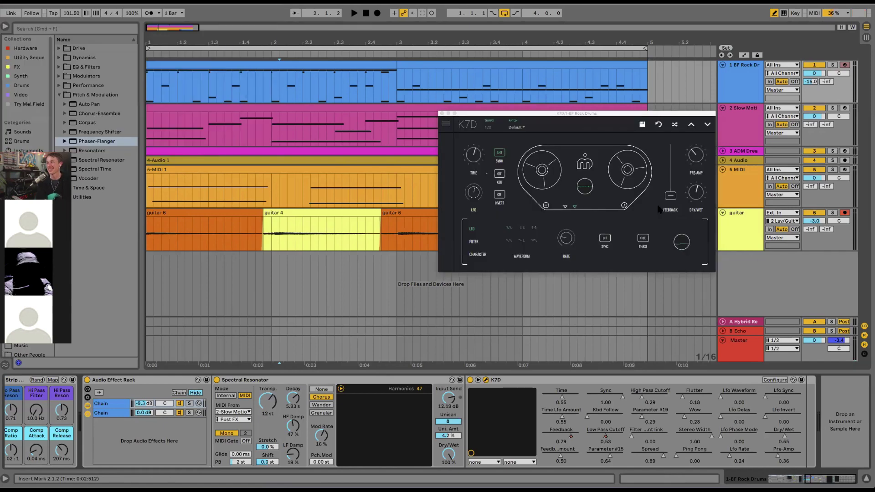
drag(674, 196, 673, 170)
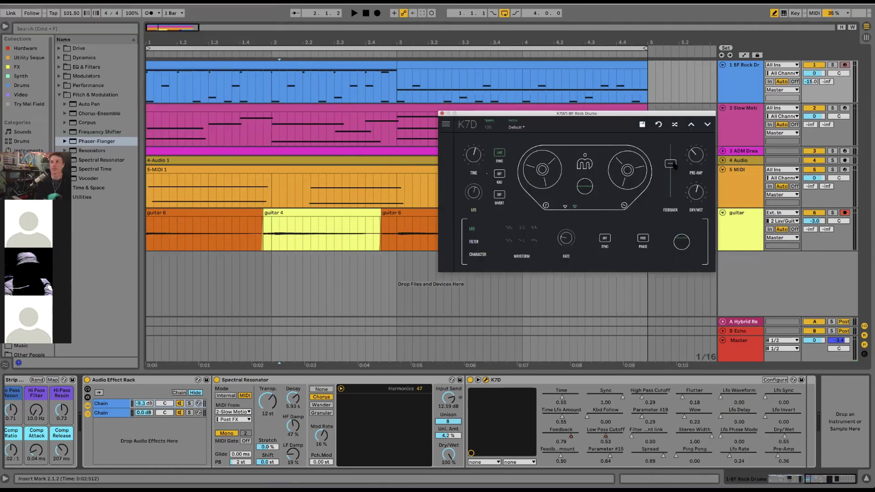
click(442, 113)
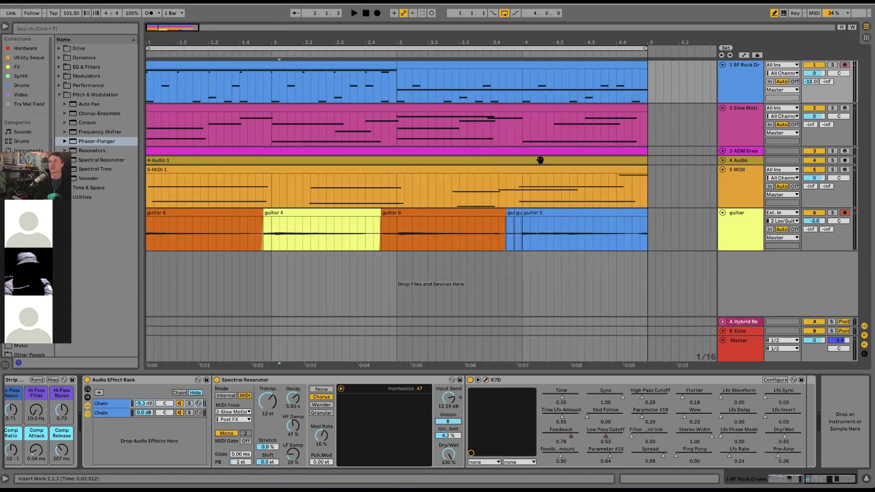
Insert a new audio track below the guitar track and show its take lanes.
click(724, 238)
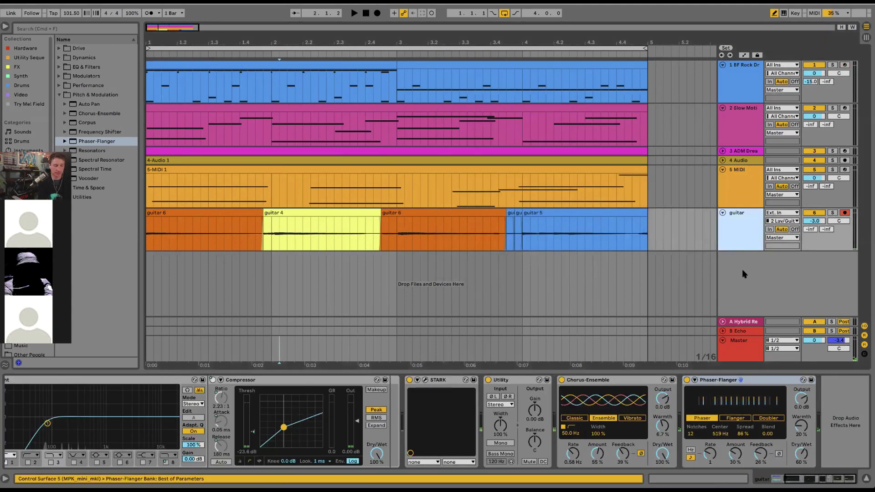
key(super+t)
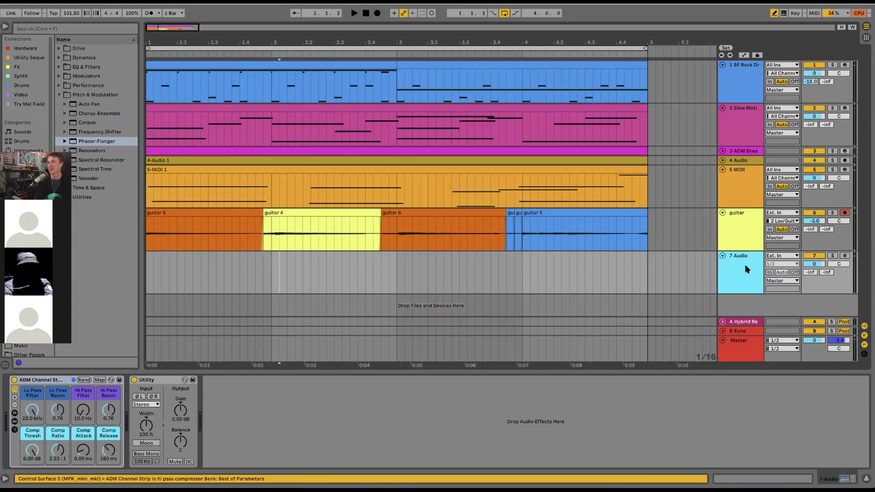
right_click(748, 269)
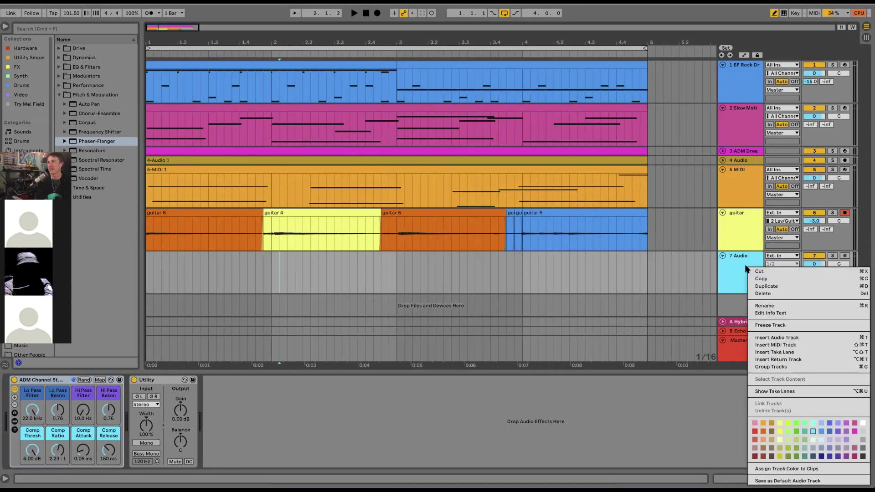
click(779, 392)
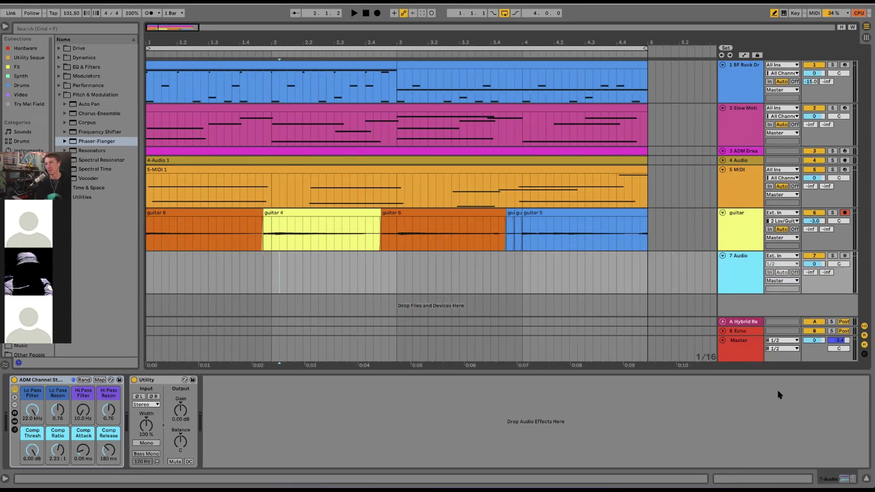
Insert seven take lanes under the new audio track.
right_click(744, 282)
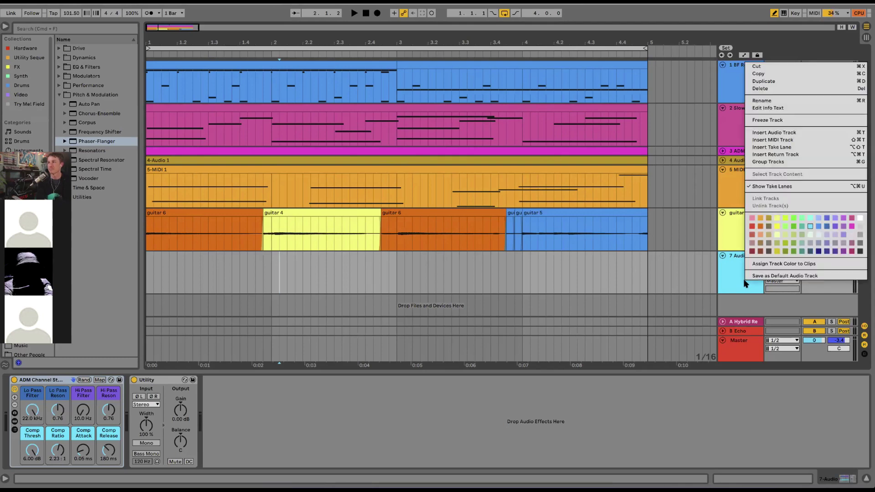
click(778, 148)
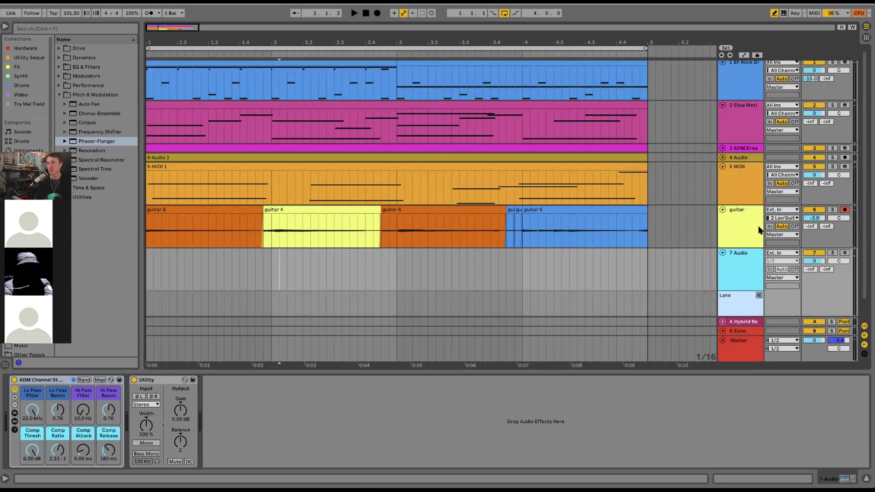
right_click(749, 277)
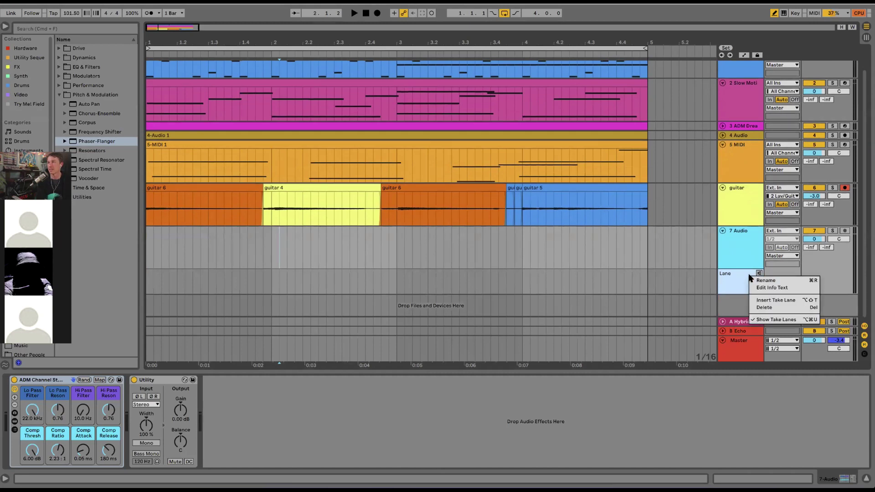
click(806, 302)
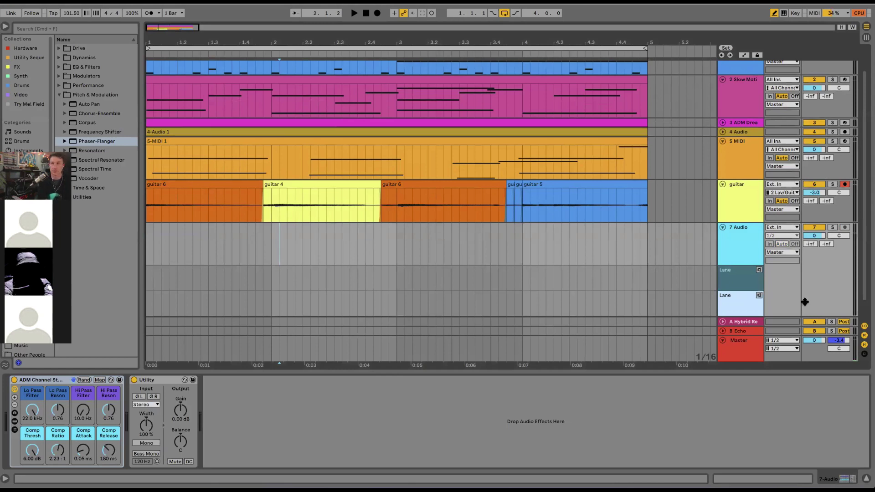
key(alt+shift+t)
key(alt+shift+t)
key(alt+shift+t)
key(alt+shift+t)
key(alt+shift+t)
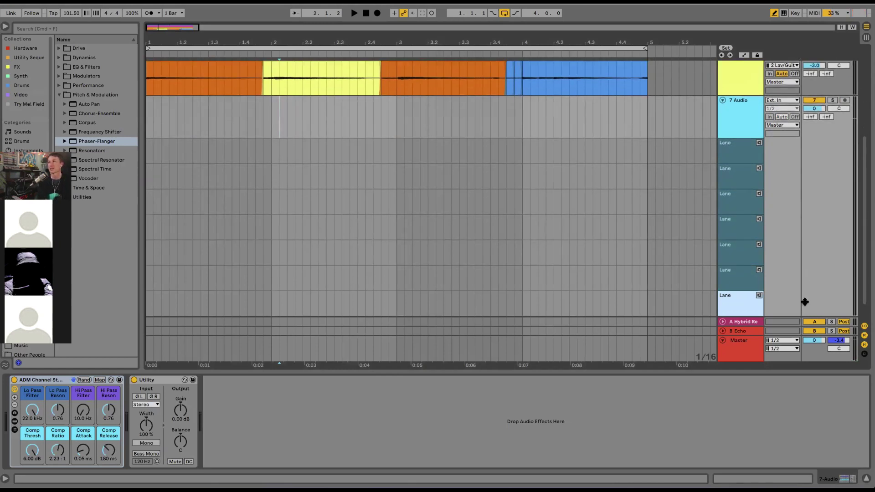
Place shipaliens.mov, spaceride.MOV and Superman.MOV from the video folder at bar 1 in the first three take lanes.
scroll(27, 91, down, 3)
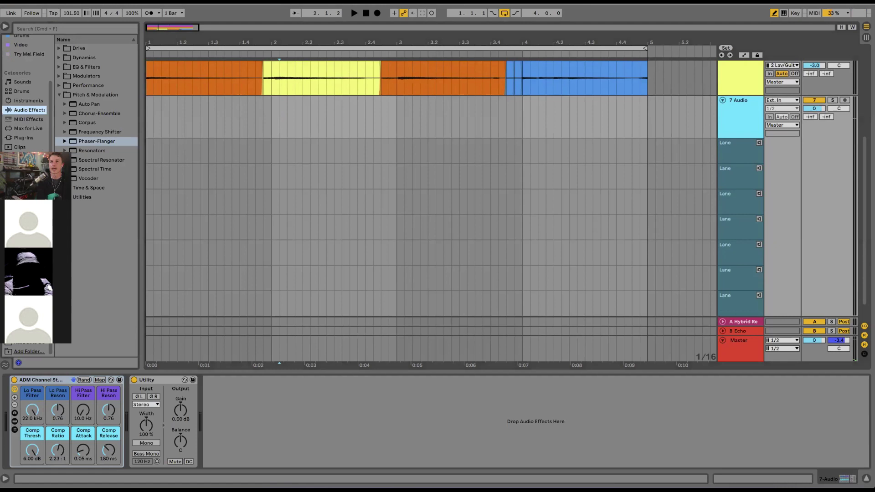
click(33, 344)
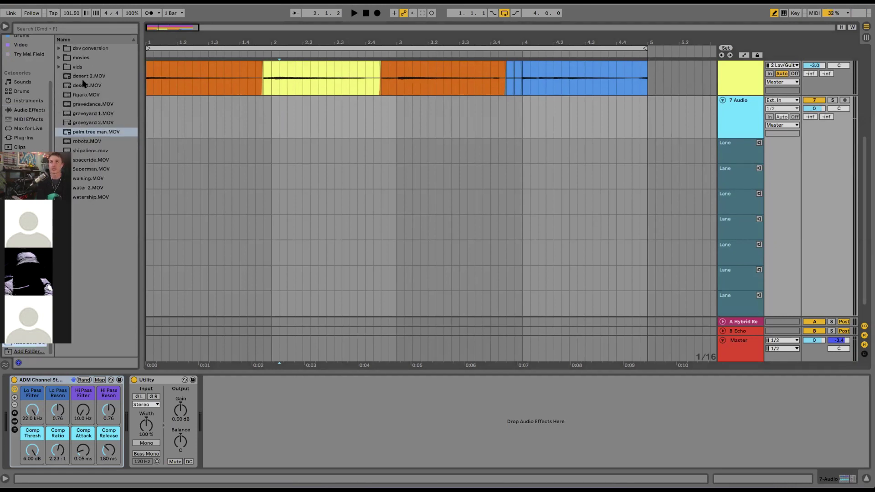
drag(91, 153, 147, 143)
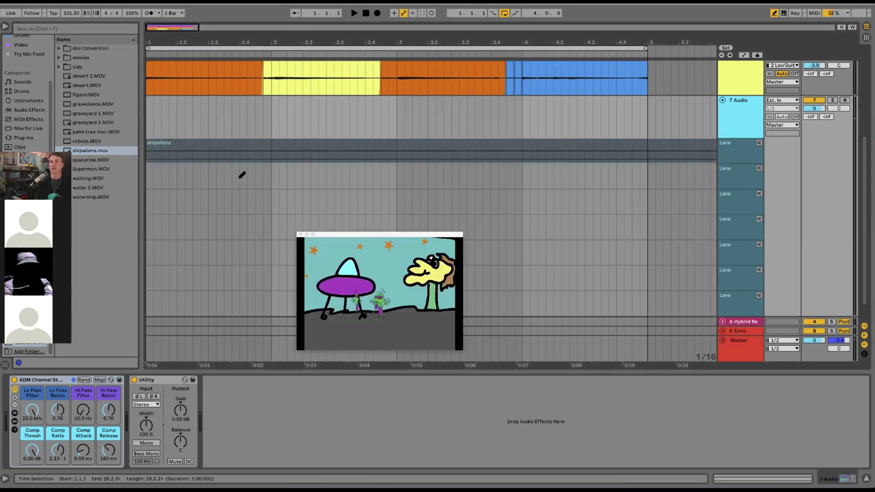
drag(97, 163, 150, 193)
Place walking.MOV, water 2.MOV and watership.MOV at bar 1 in the fourth, fifth and sixth take lanes.
click(97, 179)
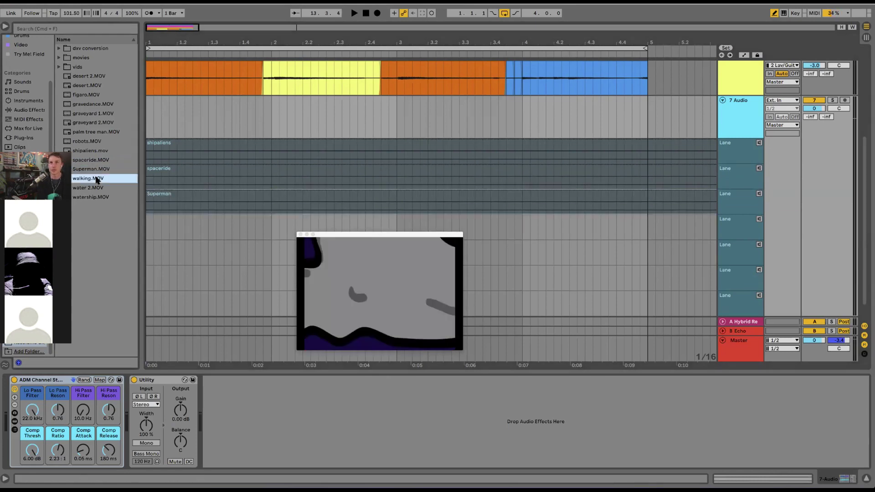
drag(150, 229, 150, 218)
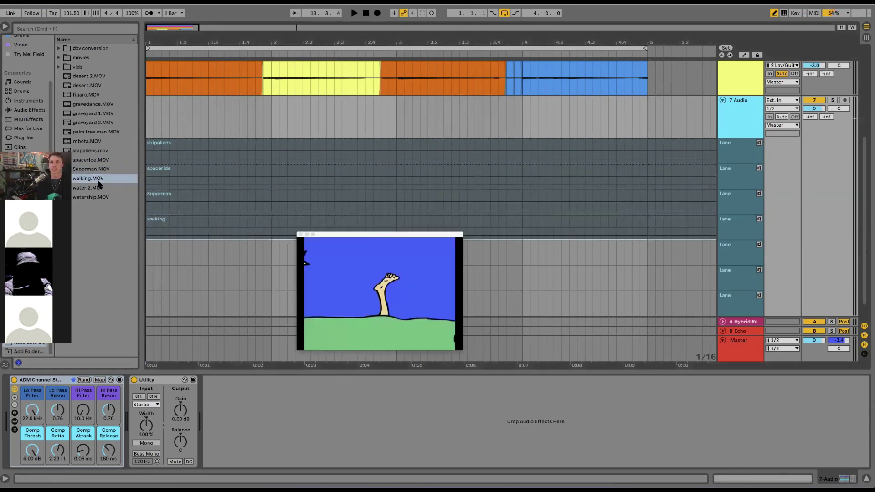
drag(98, 187, 151, 253)
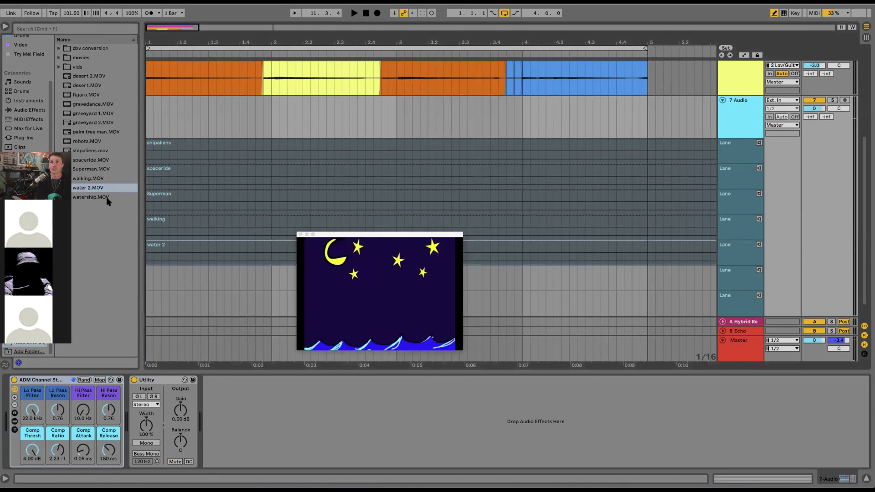
drag(98, 197, 147, 279)
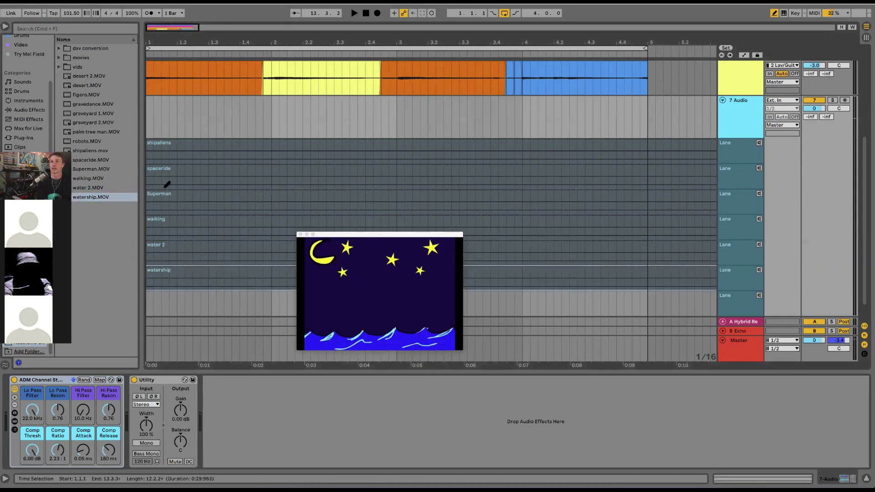
Comp the whole shipaliens take into the track's main lane, with the clip starting at bar 1.
click(154, 151)
click(150, 154)
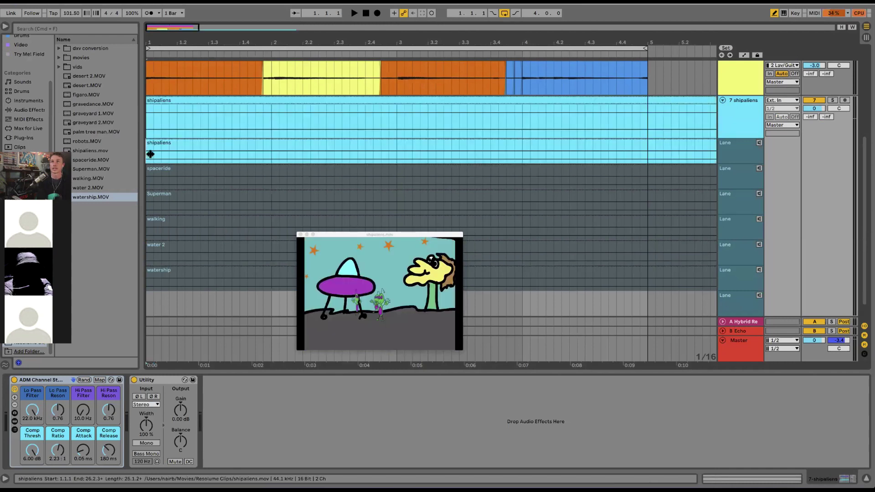
click(154, 146)
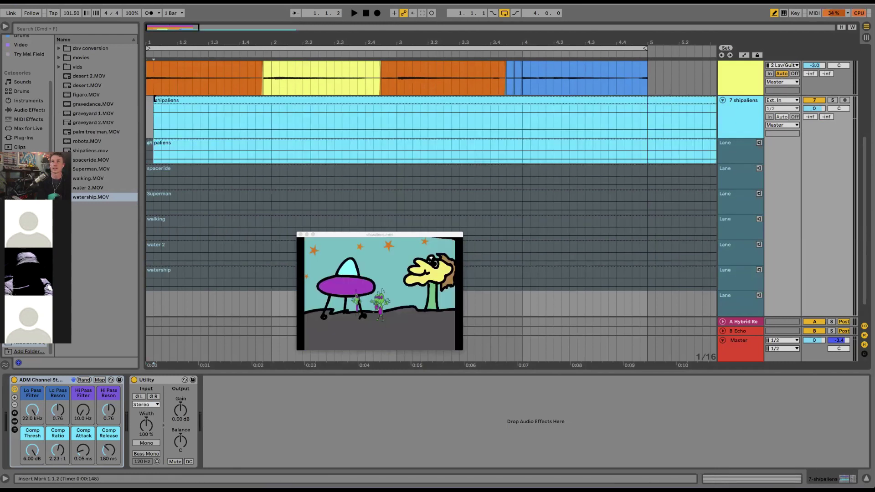
drag(157, 99, 146, 100)
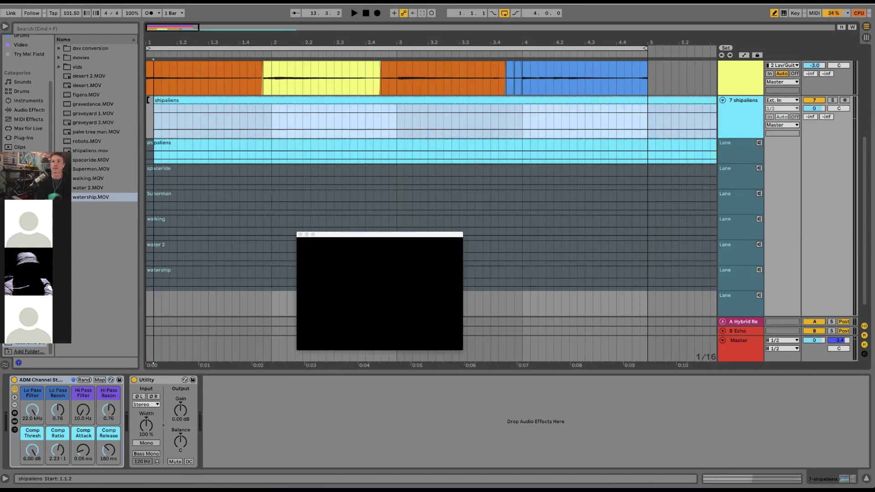
click(149, 158)
click(155, 152)
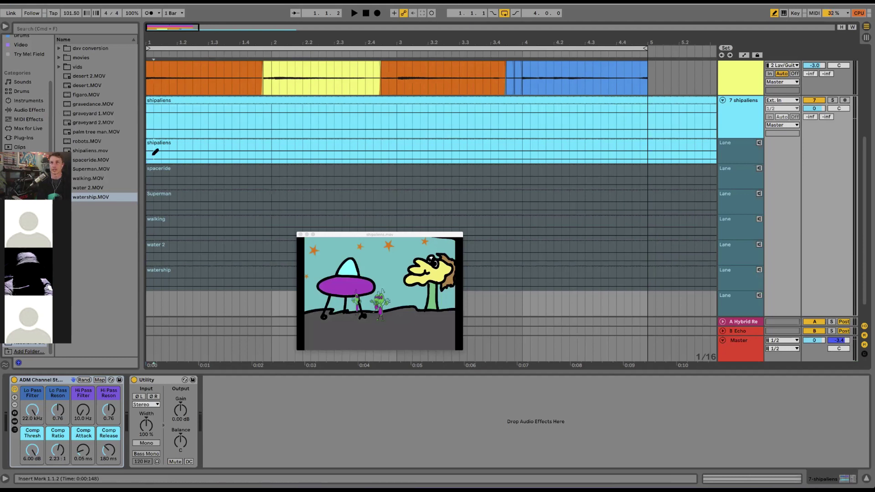
Comp the spaceride take into bar 1 of the main lane.
click(154, 181)
drag(152, 177, 192, 178)
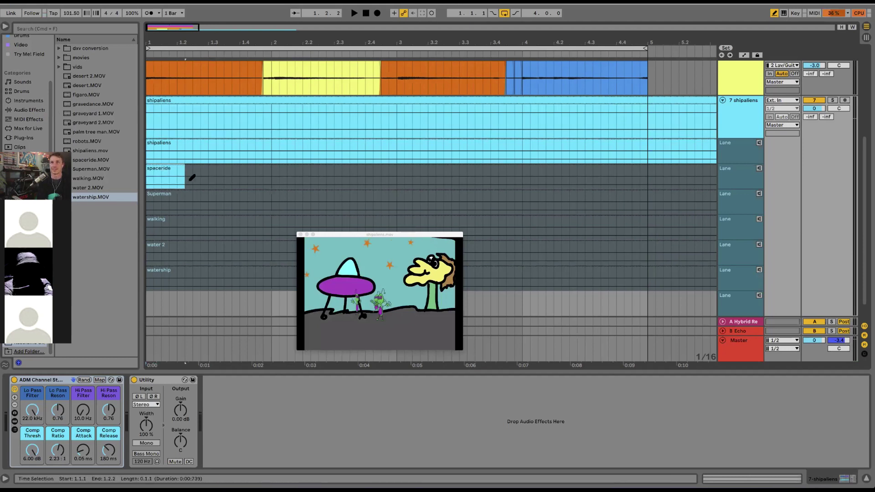
drag(259, 180, 275, 183)
key(Return)
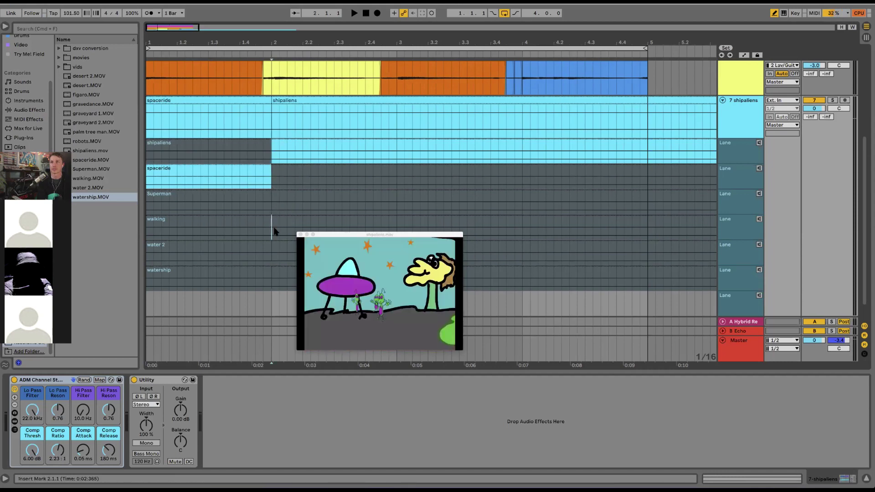
Comp the water 2 take into bar 2 and the watership take into bar 3, moving the video window off the lanes.
drag(272, 224, 390, 246)
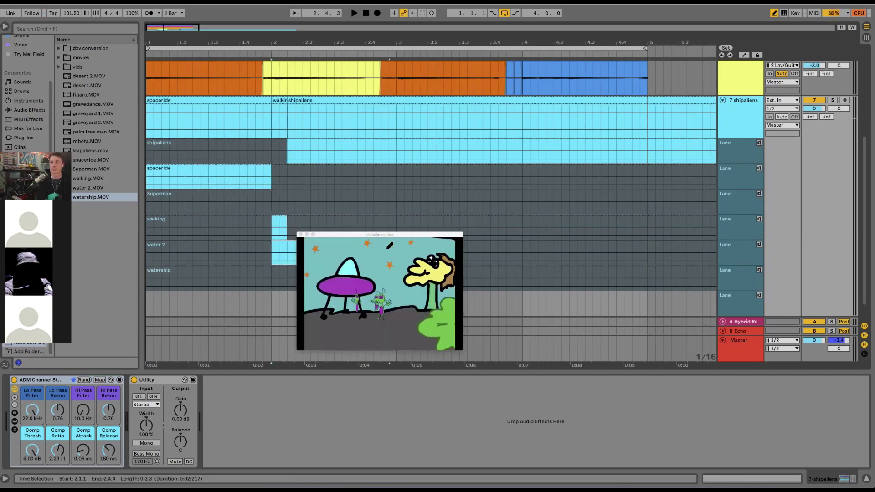
key(Return)
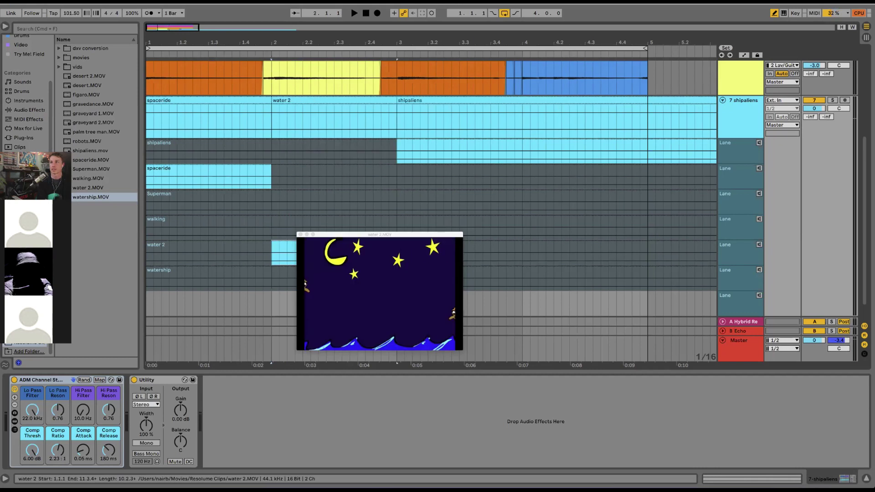
drag(452, 236, 356, 227)
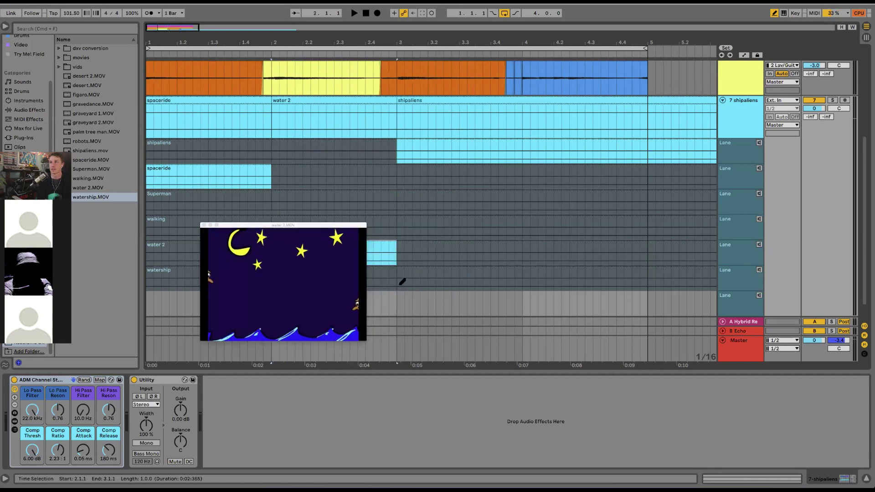
drag(402, 281, 524, 275)
key(Return)
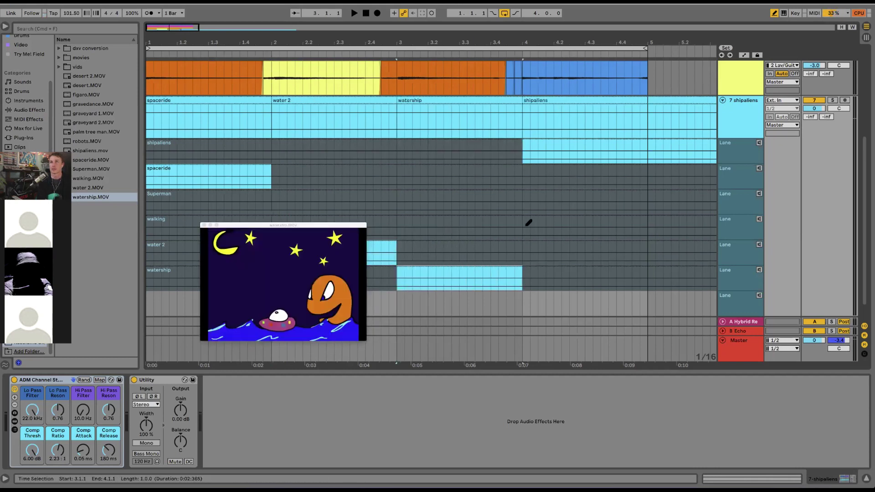
Comp the walking take into bar 4 and play the arrangement with an enlarged video window.
click(526, 229)
drag(525, 229, 651, 228)
key(Return)
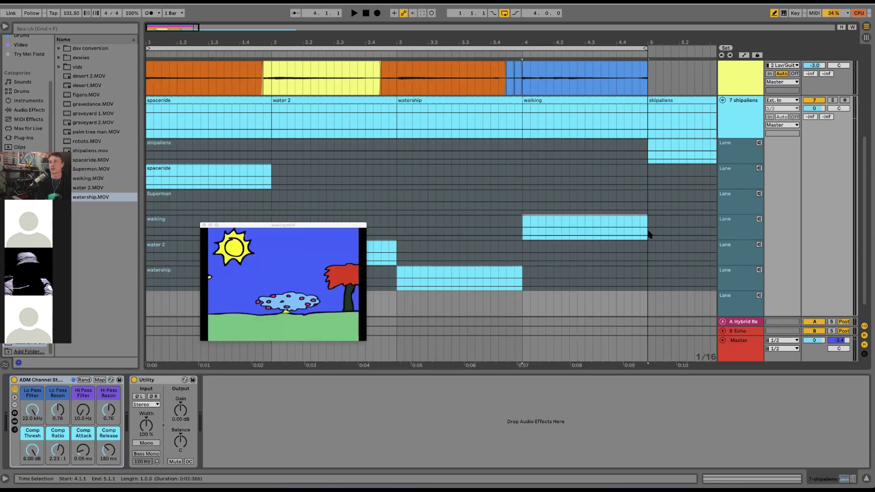
key(space)
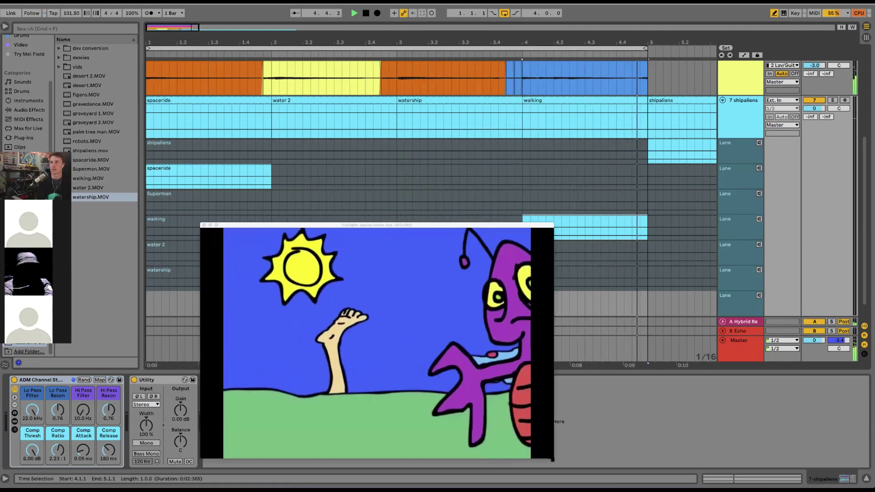
Comp the Superman take into the second halves of bars 1 and 2, with the video window shrunk and moved off the lanes.
drag(465, 221, 549, 144)
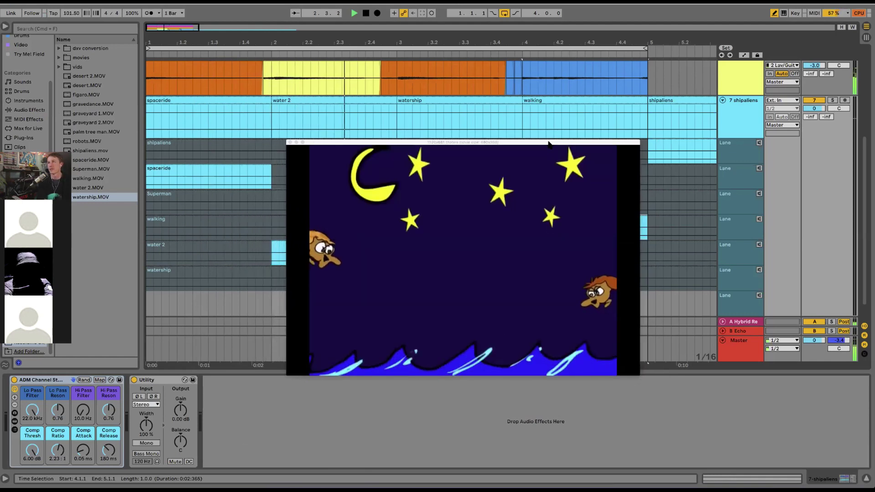
drag(576, 143, 644, 175)
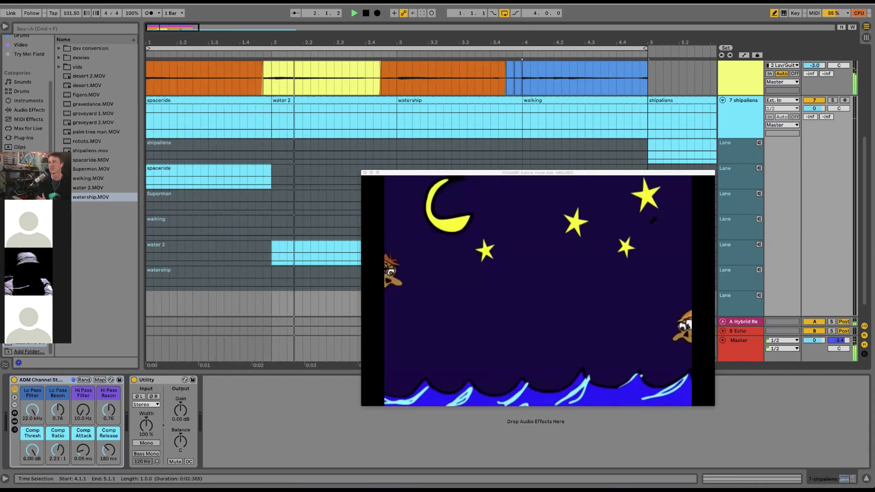
drag(716, 170, 528, 315)
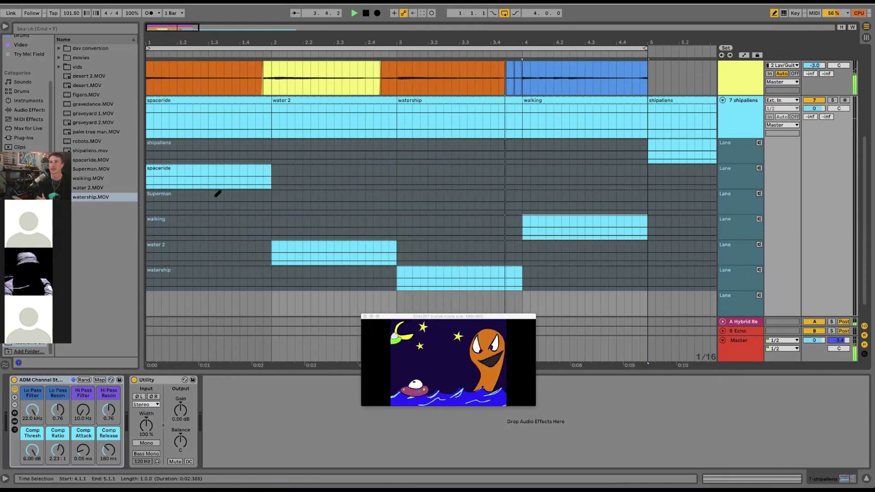
drag(215, 197, 274, 197)
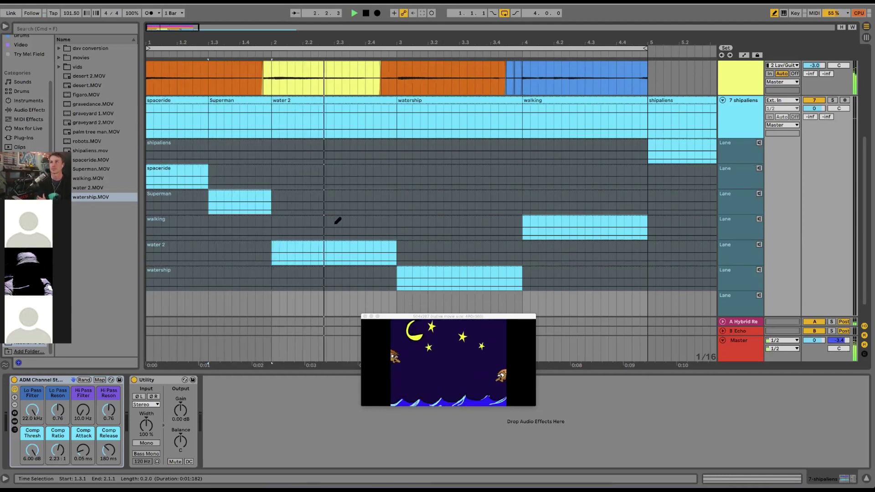
mouse_move(335, 203)
mouse_down()
mouse_move(389, 203)
mouse_move(403, 191)
mouse_up()
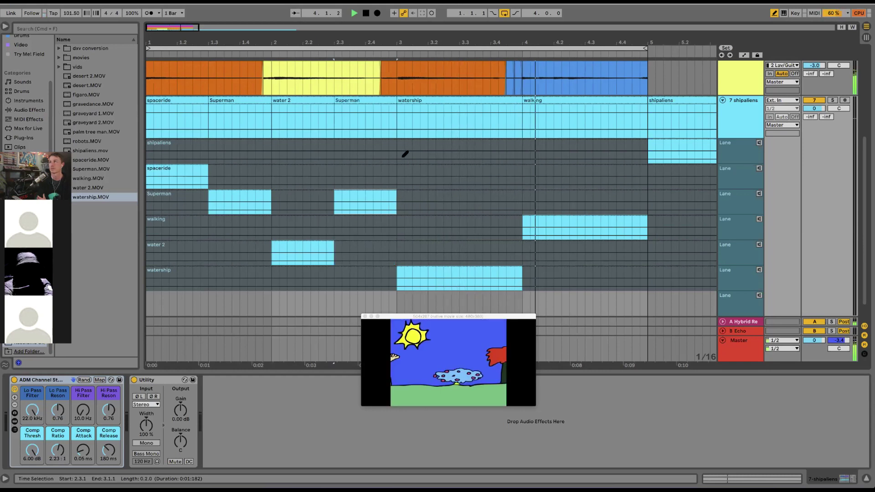
Comp the shipaliens take into the first part of bar 3 and the spaceride take from 4.2.4 to the end of bar 4.
click(400, 155)
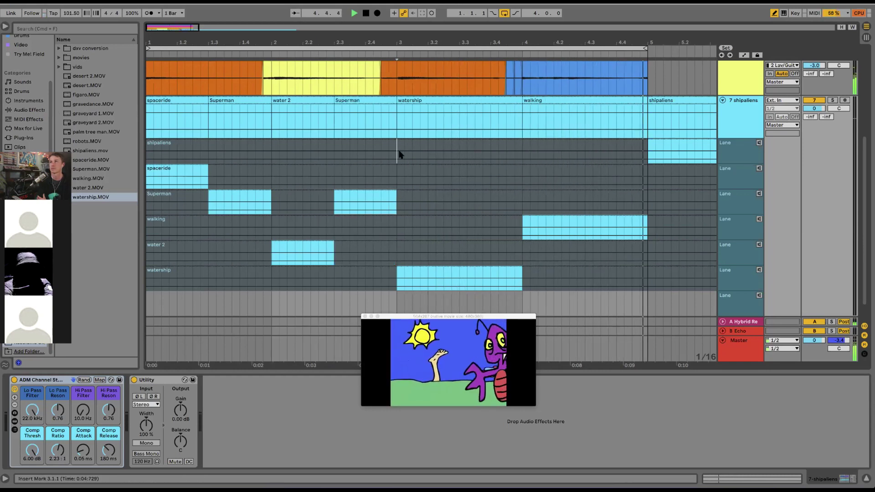
drag(400, 155, 469, 146)
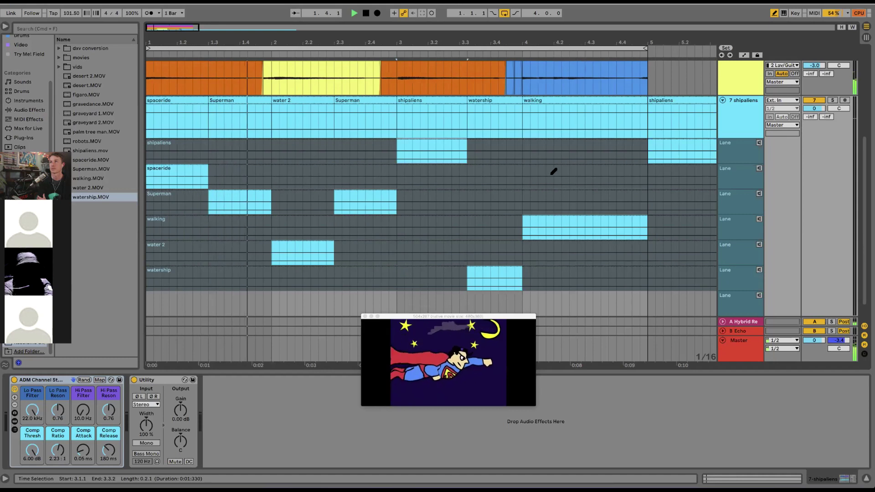
click(580, 176)
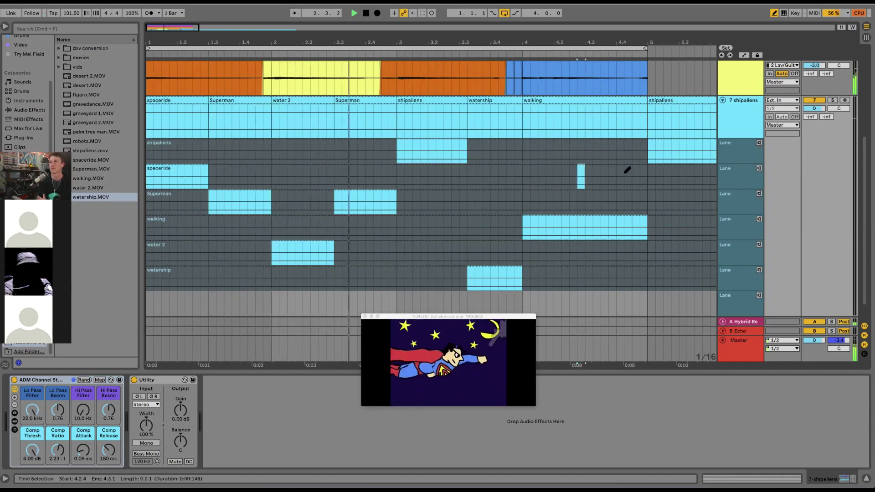
drag(627, 170, 647, 169)
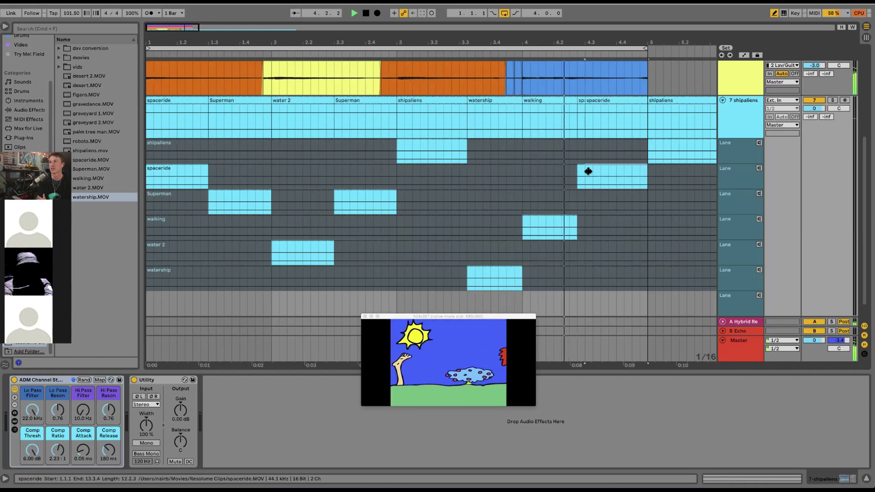
With a 1/4 grid, extend the walking take to 4.3 and recomp bar 3 as shipaliens up to 3.3, followed by watership.
click(581, 226)
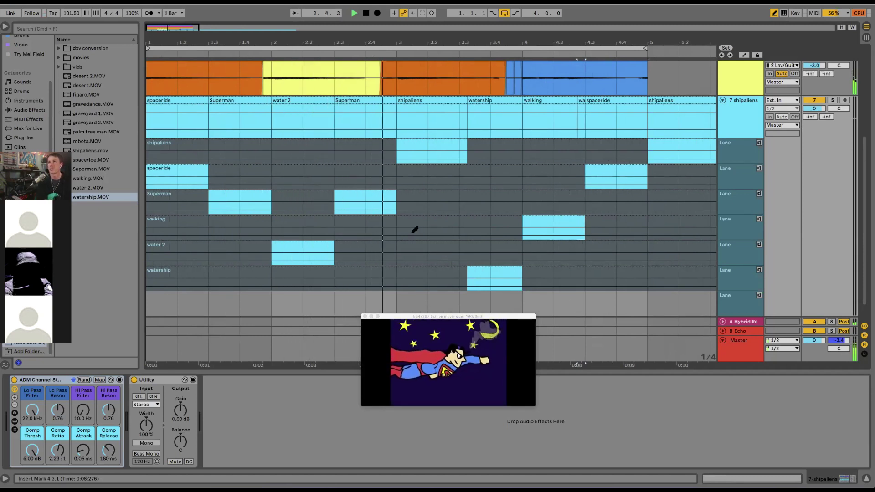
click(464, 274)
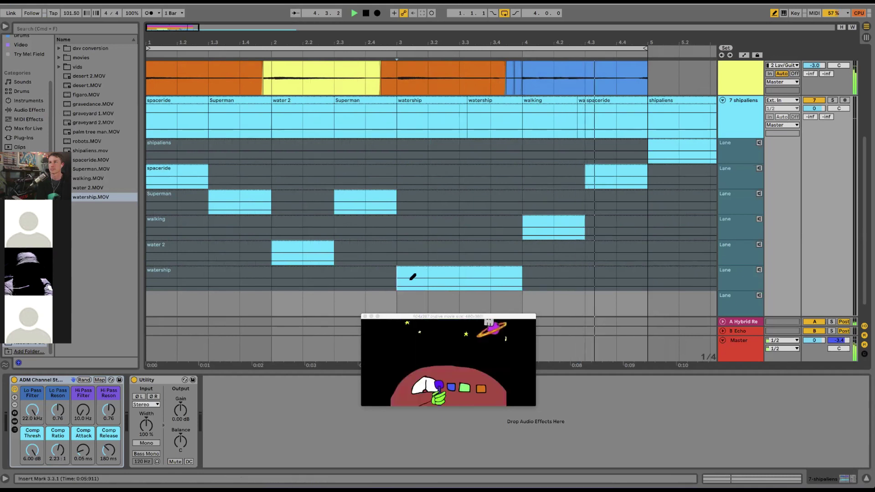
drag(412, 276, 469, 277)
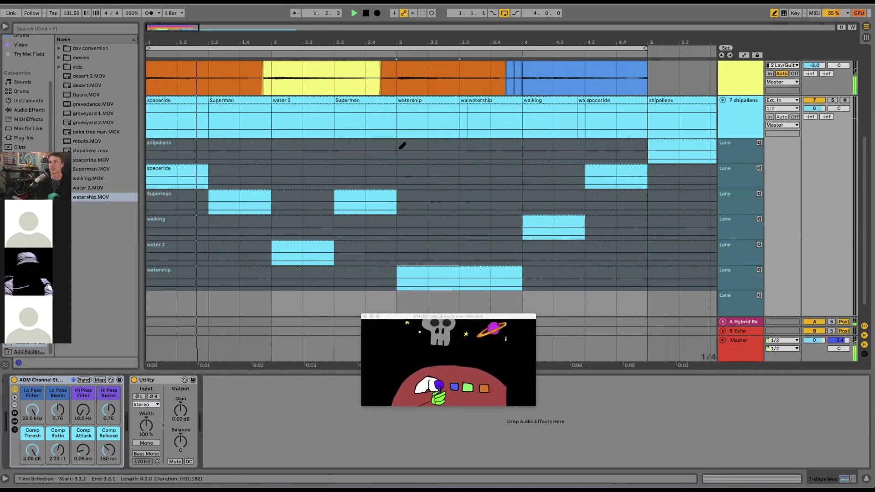
drag(402, 145, 465, 143)
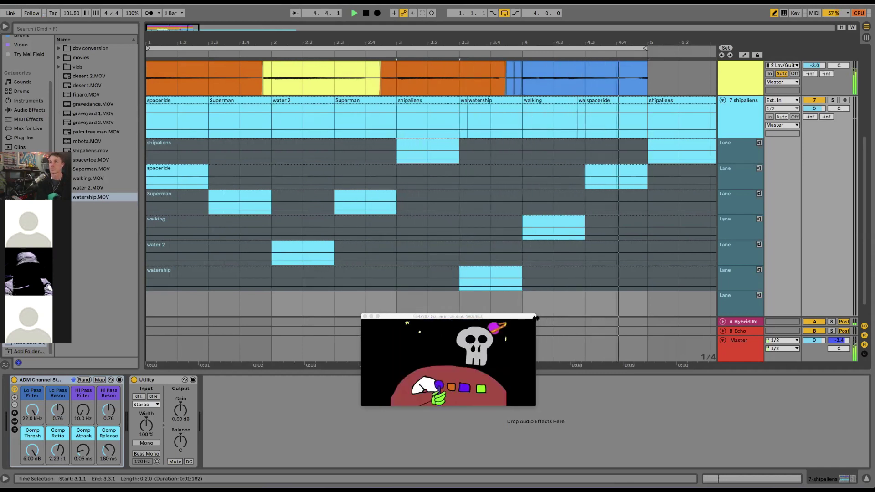
Watch the comped video in an enlarged window, stop playback, and shrink the window clear of the main lane.
drag(536, 318, 708, 53)
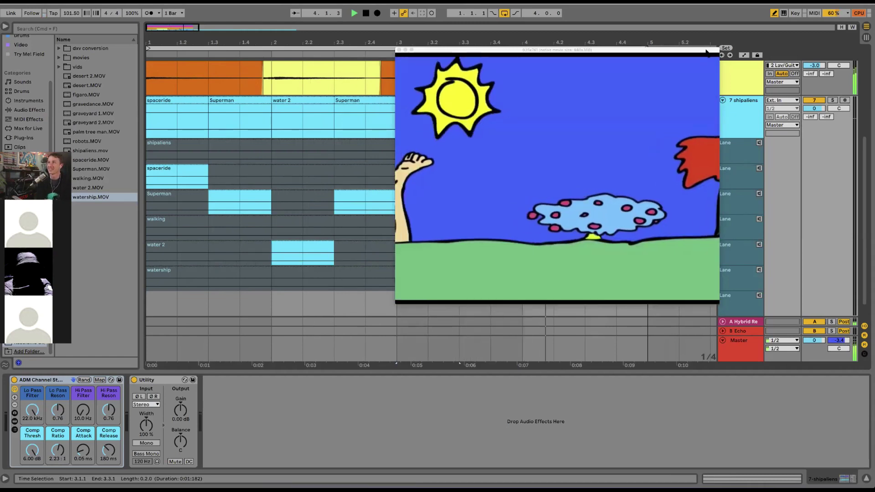
key(space)
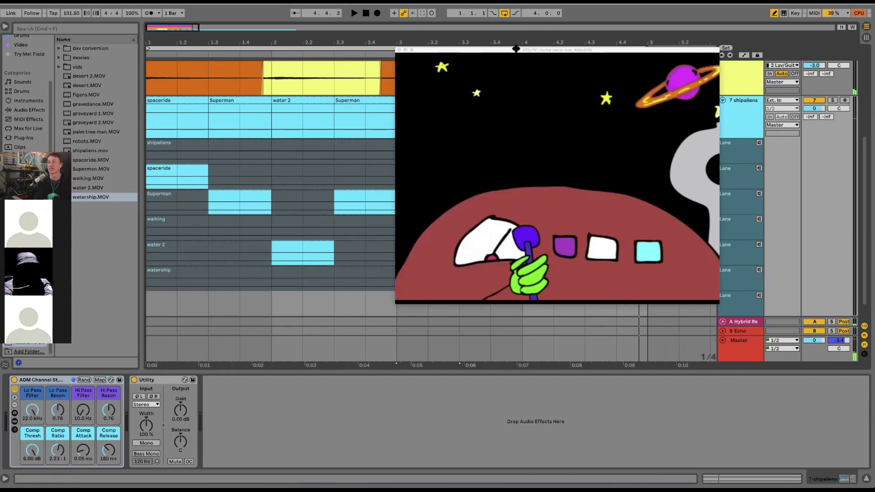
scroll(26, 92, up, 1)
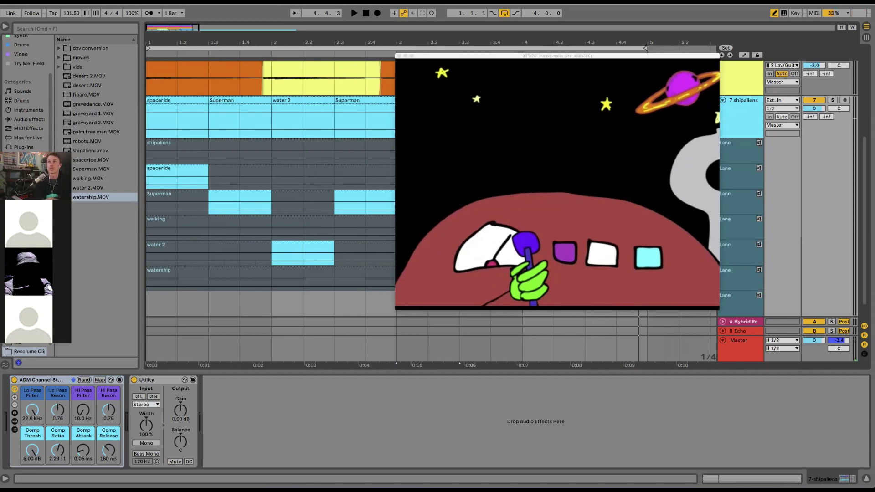
drag(427, 49, 445, 158)
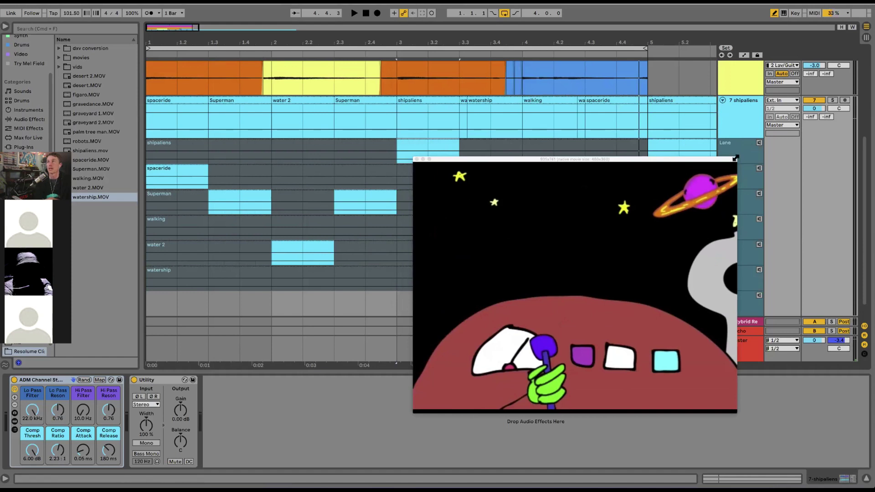
drag(735, 158, 596, 201)
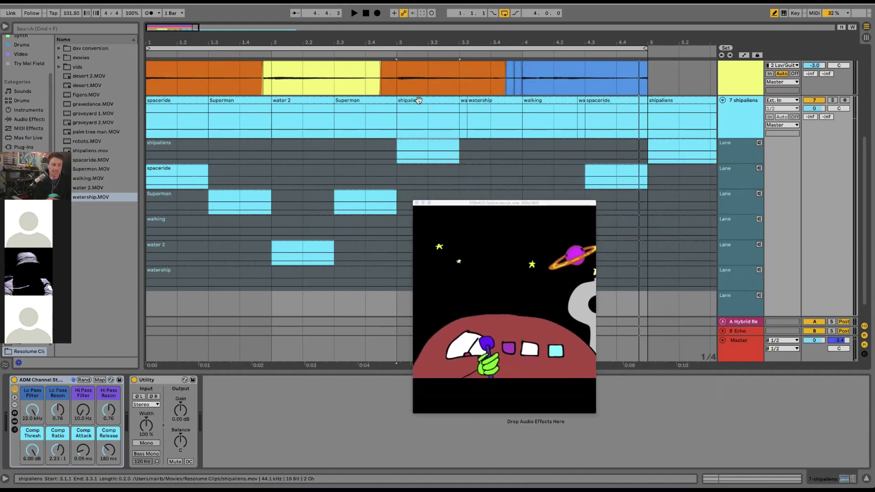
Try shifting the clip borders between spaceride, Superman and water 2 with crossfades, and play back the edit.
click(403, 151)
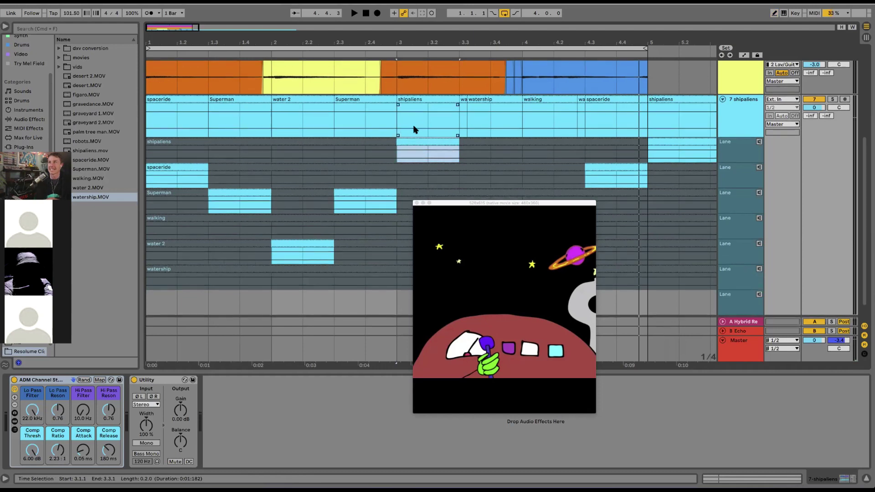
click(638, 105)
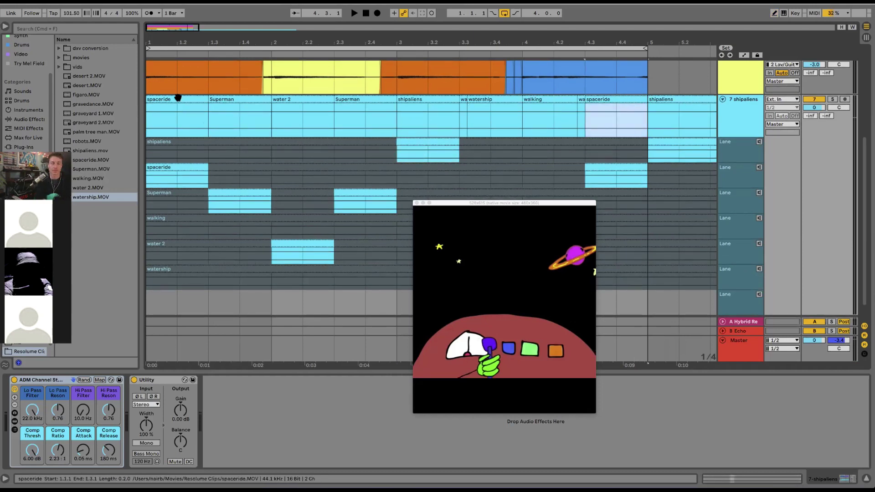
drag(207, 106, 347, 108)
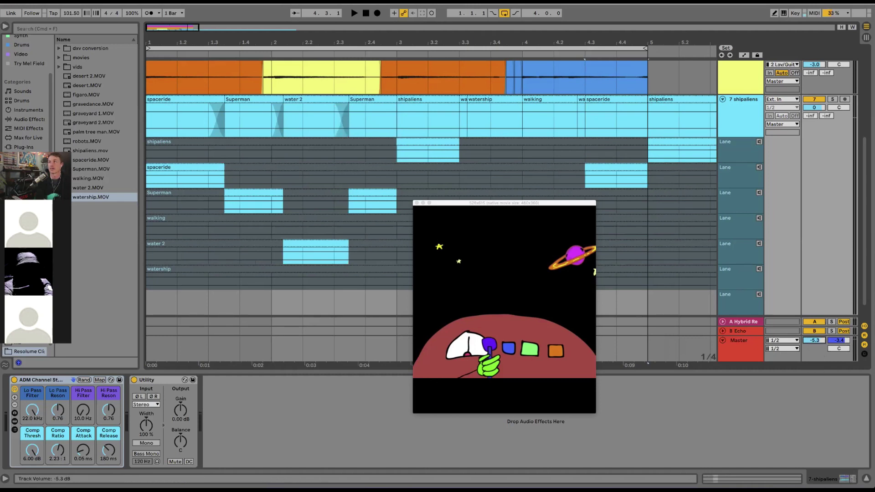
key(space)
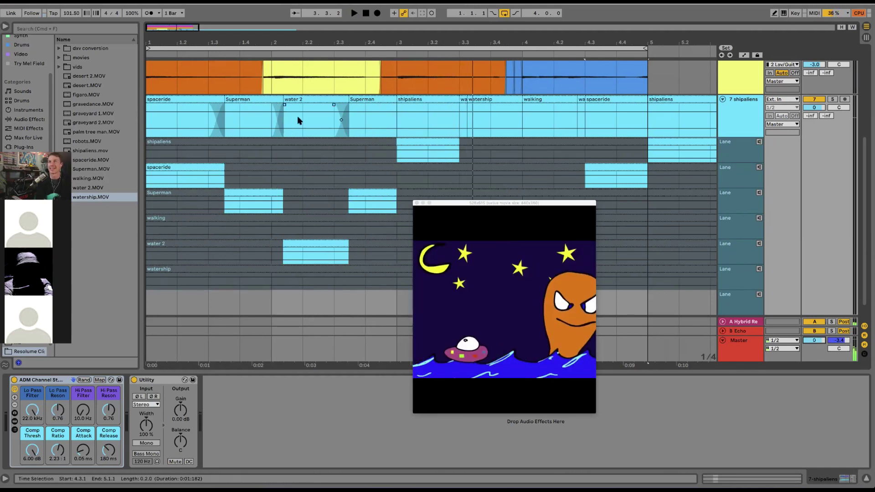
Undo the crossfades and border changes on the comped video clips.
key(super+z)
key(super+z)
key(super+z)
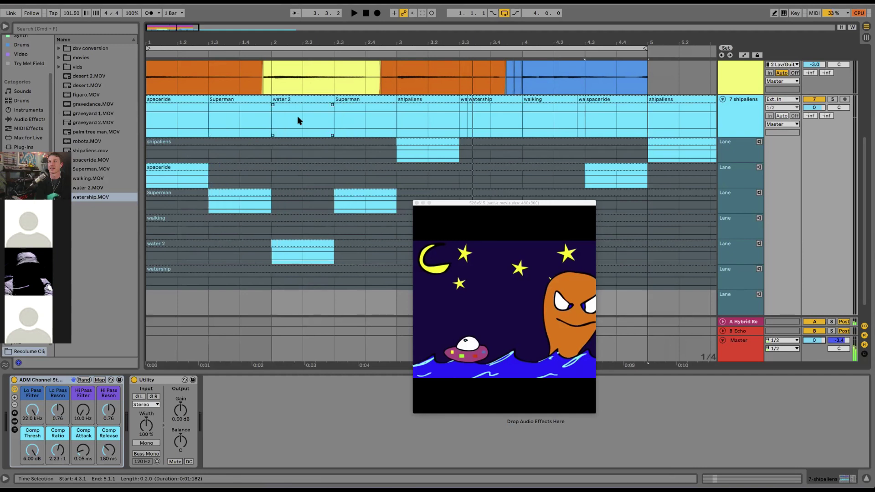
key(super+z)
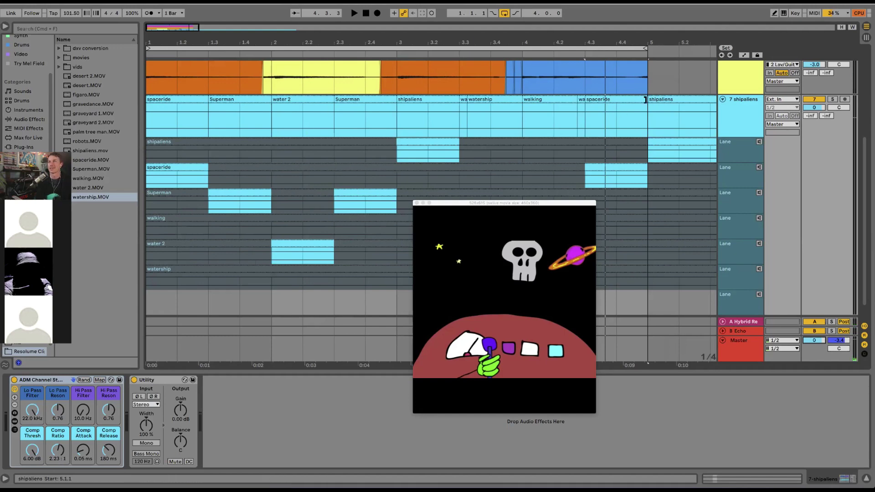
Collapse the shipaliens track and its take lanes, and resize and reposition the video window below the tracks.
scroll(649, 224, down, 2)
scroll(649, 224, right, 1)
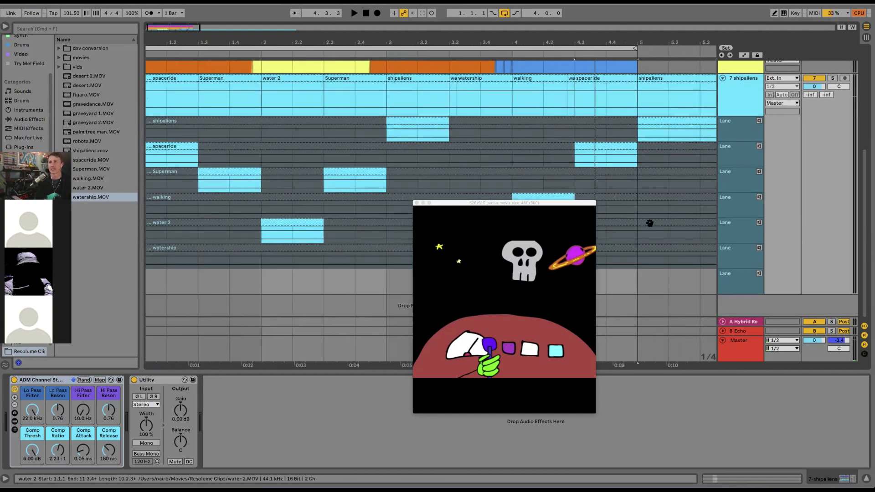
click(723, 78)
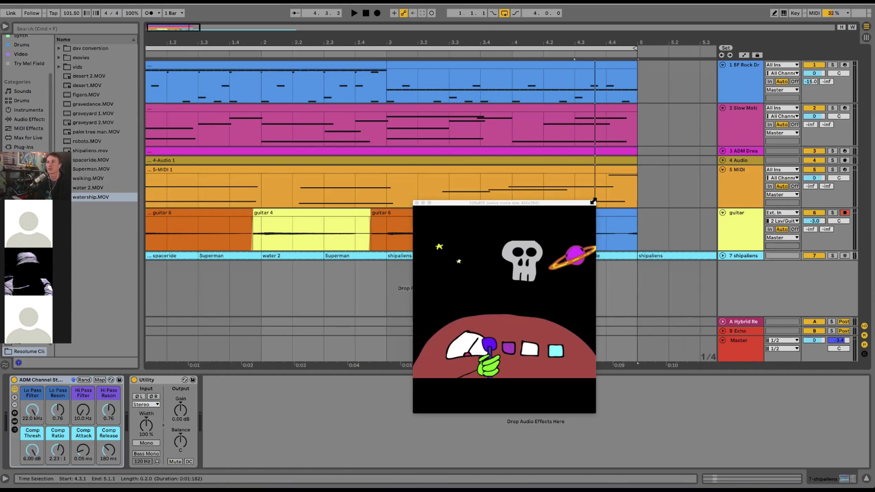
drag(593, 201, 624, 249)
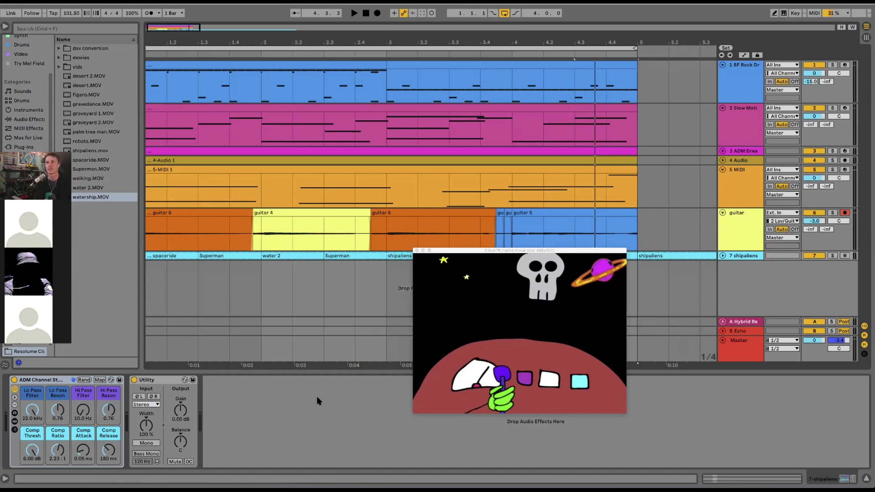
mouse_move(462, 250)
mouse_down()
mouse_move(466, 262)
mouse_move(477, 256)
mouse_move(474, 263)
mouse_up()
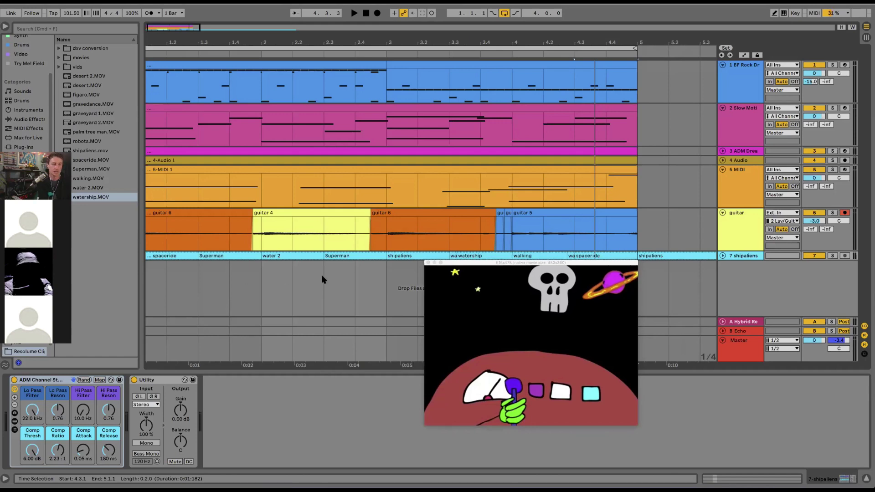
Open the BF Rock drum clip in scene 3 of Session View in an enlarged note editor, with the video window moved above it.
key(Tab)
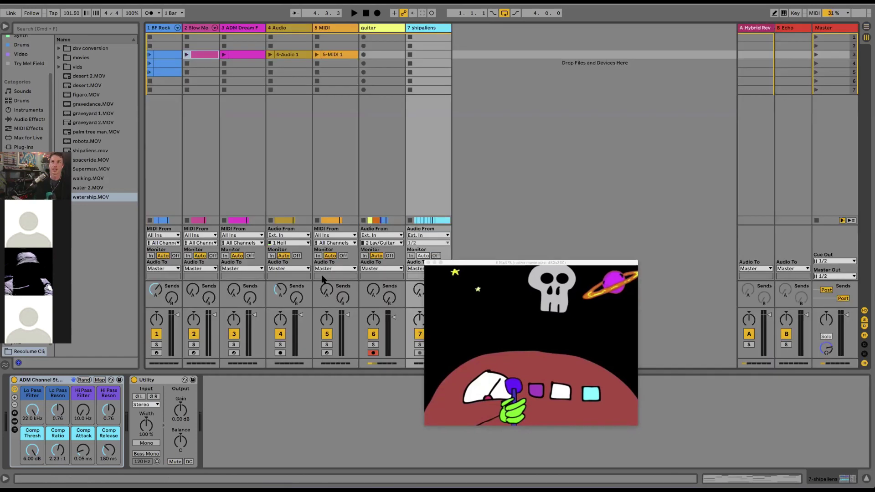
click(167, 29)
click(166, 53)
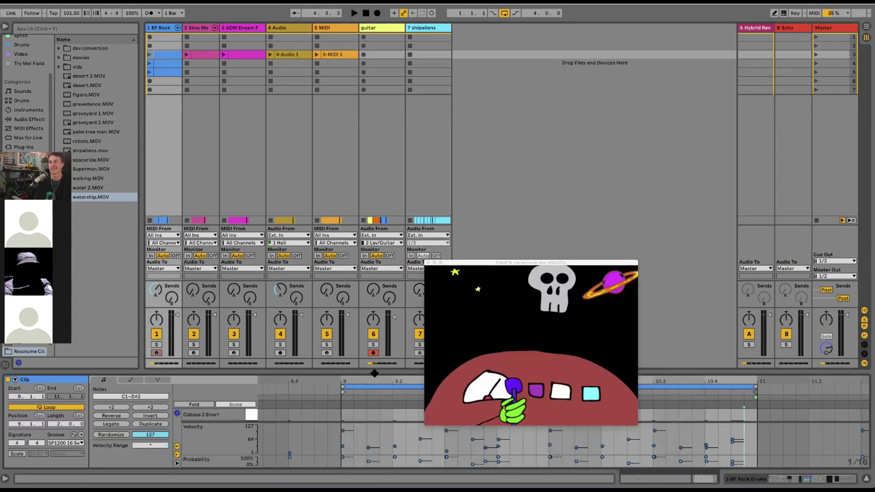
drag(375, 372, 382, 202)
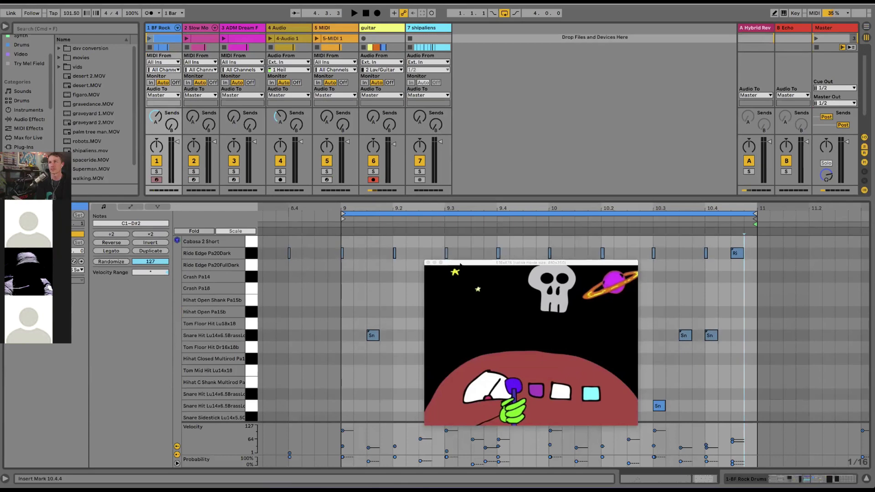
drag(567, 89, 560, 27)
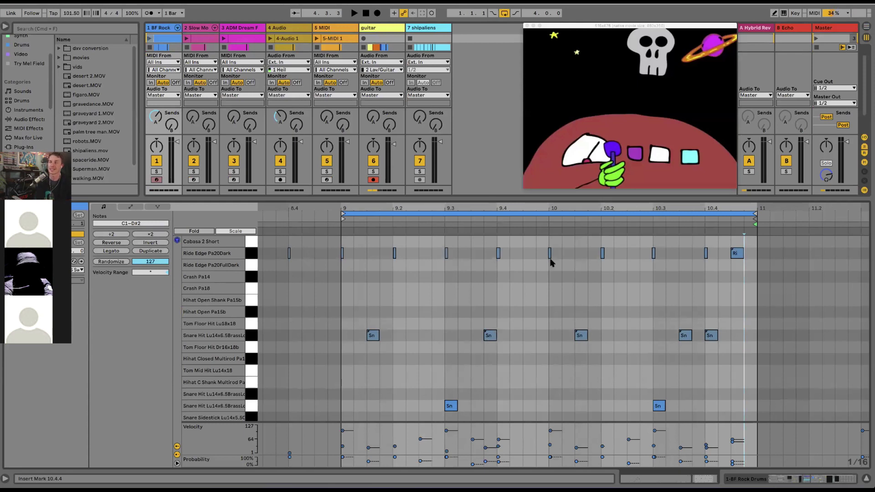
Fold the drum clip's note editor to its used drum rows and reduce the editor's height.
scroll(482, 364, down, 1)
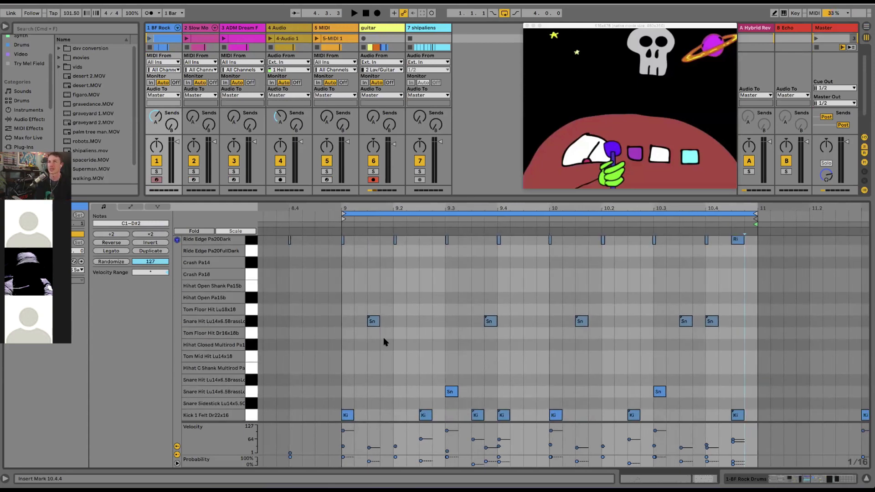
click(210, 233)
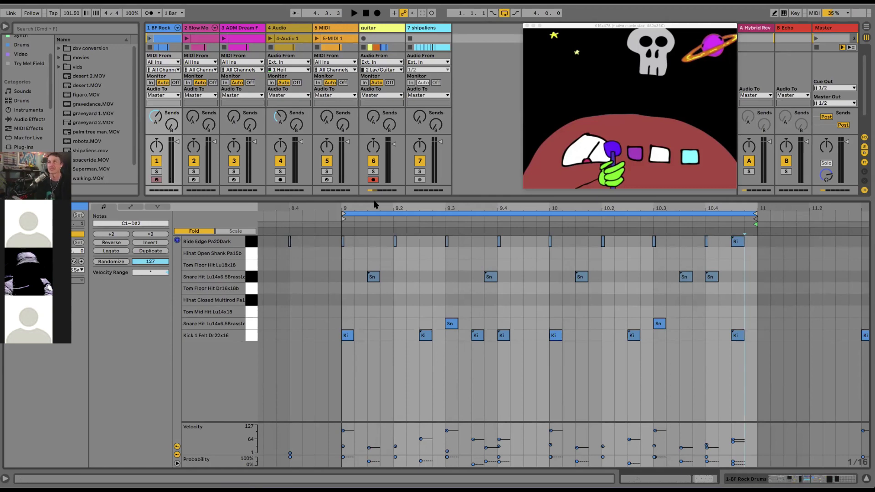
drag(374, 203, 371, 277)
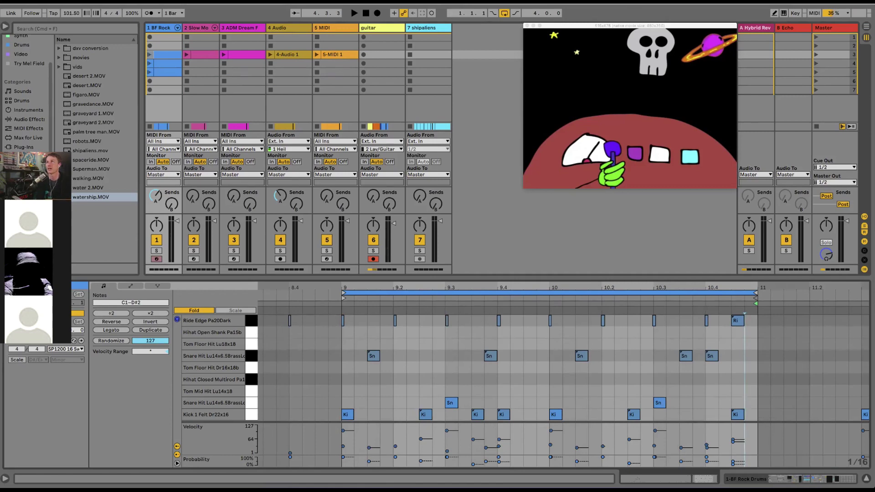
key(ctrl+super+f)
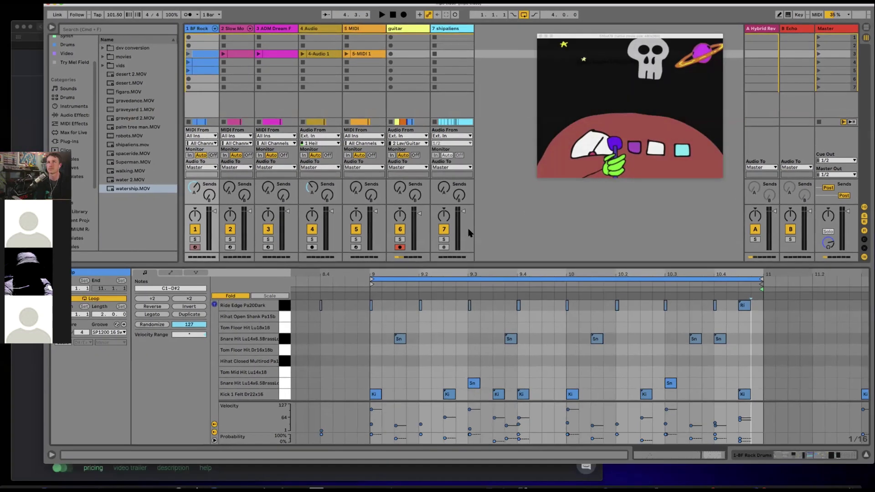
key(ctrl+super+f)
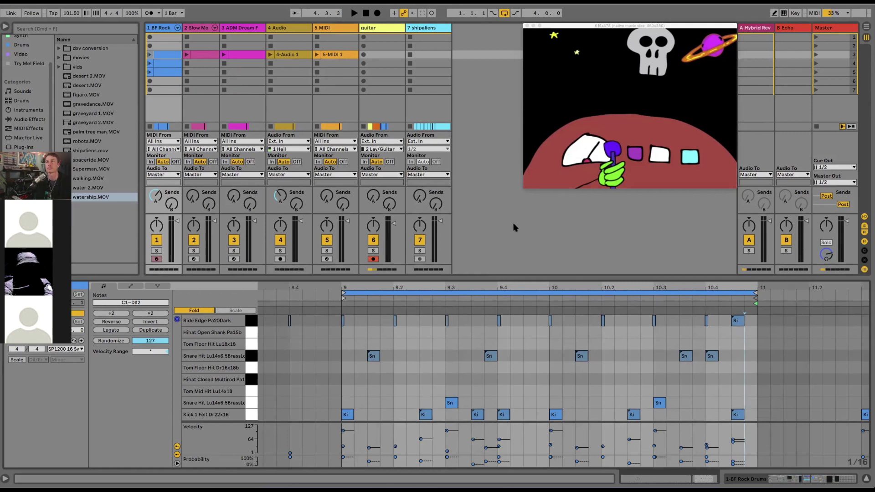
Return to Arrangement View and open the audio/video export settings for the Master track with video creation turned on.
key(Tab)
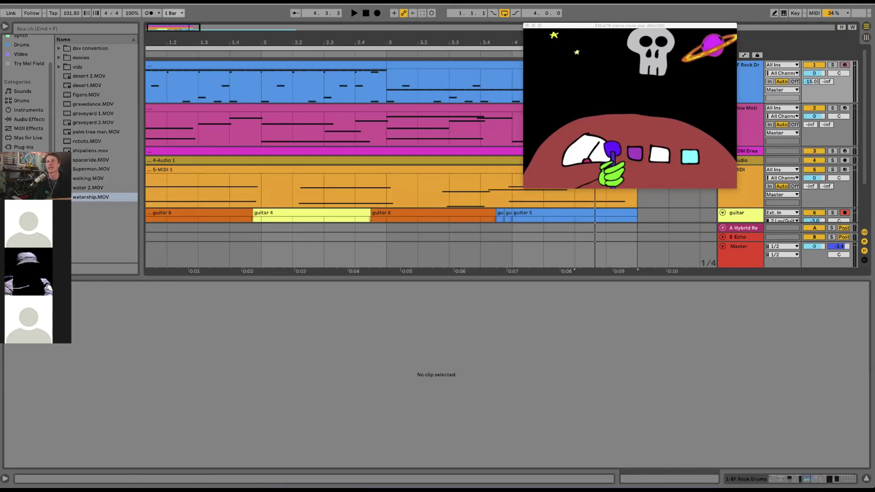
click(29, 3)
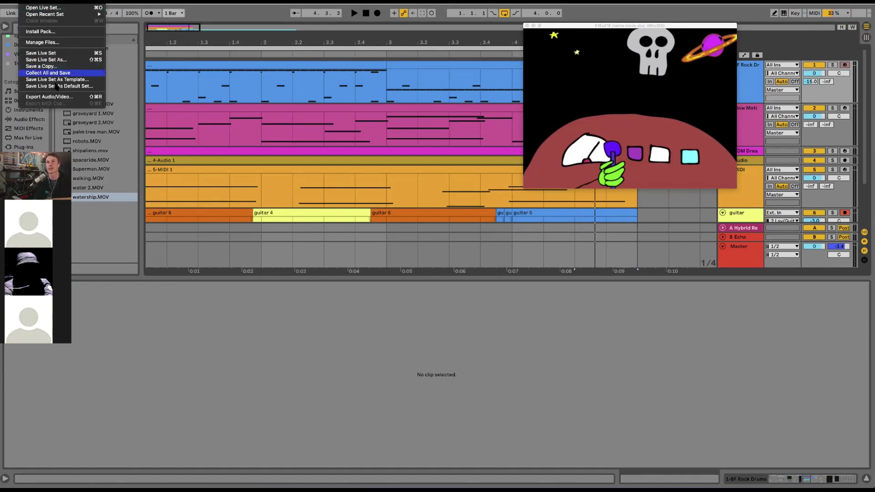
click(46, 97)
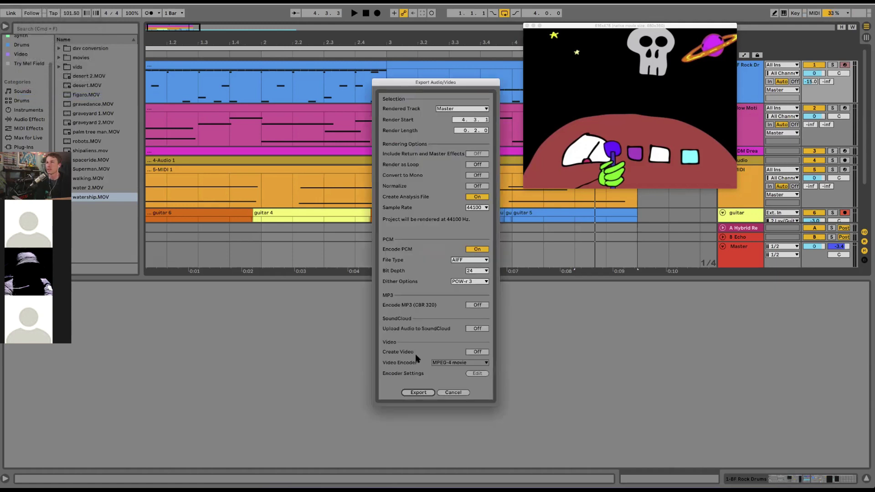
click(475, 353)
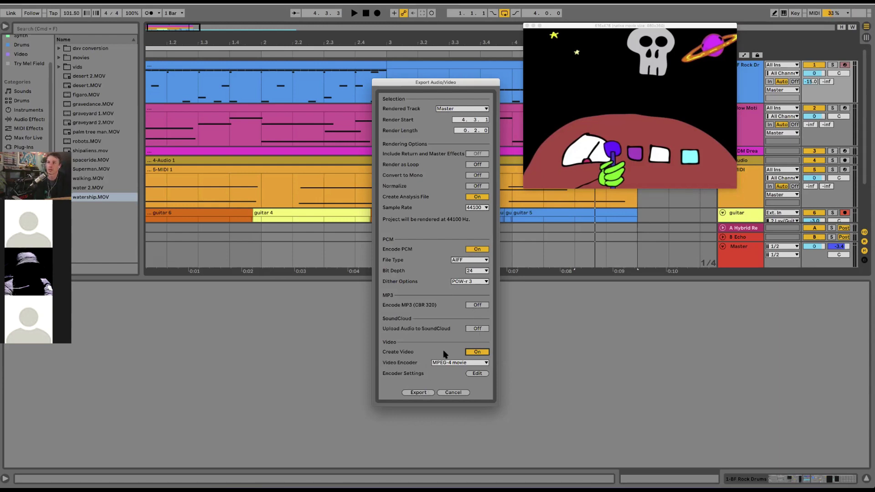
Try to export the audio and MPEG-4 video to the Desktop under the name "mpc class".
click(421, 393)
click(277, 138)
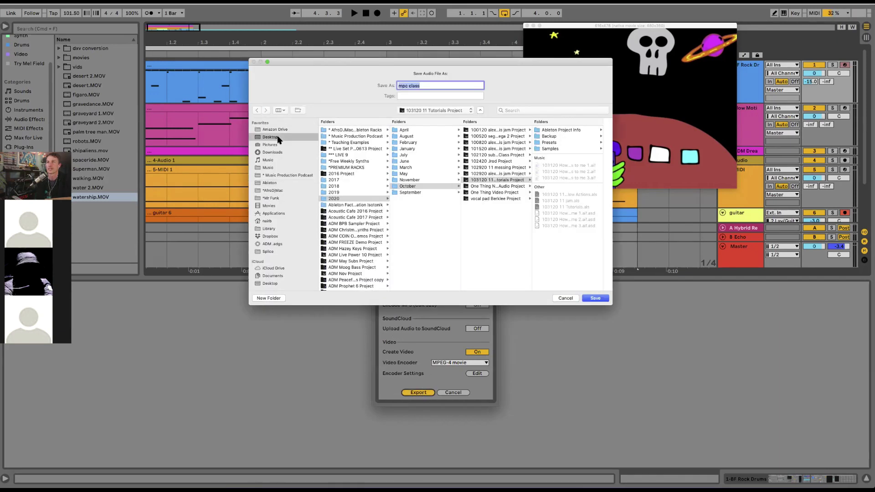
click(594, 298)
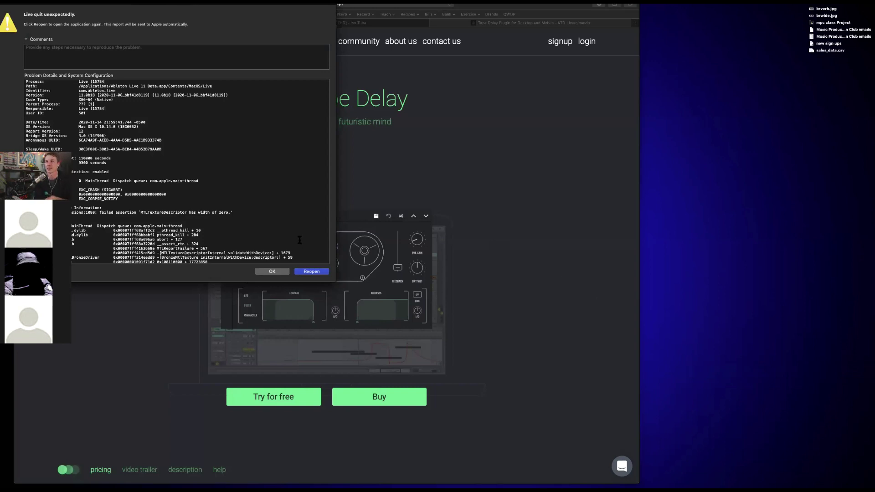
Dismiss the crash report without reopening Live and switch to the browser showing the K7D Tape Delay page.
click(275, 272)
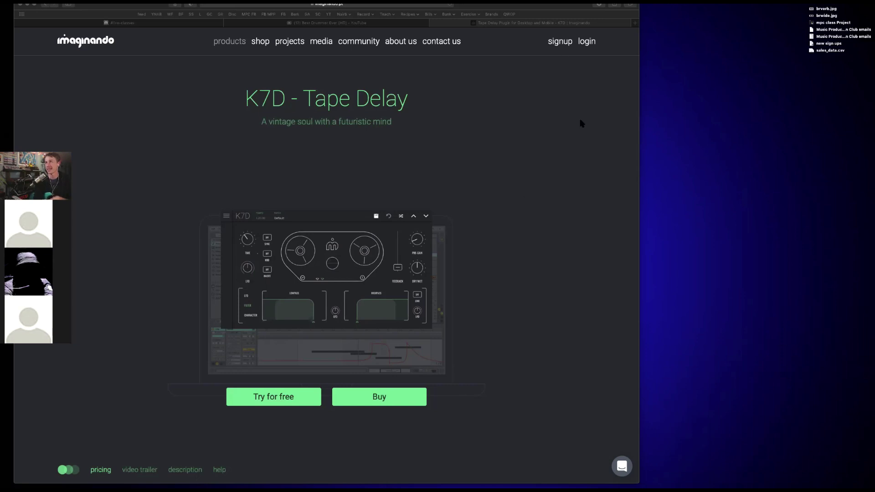
click(500, 142)
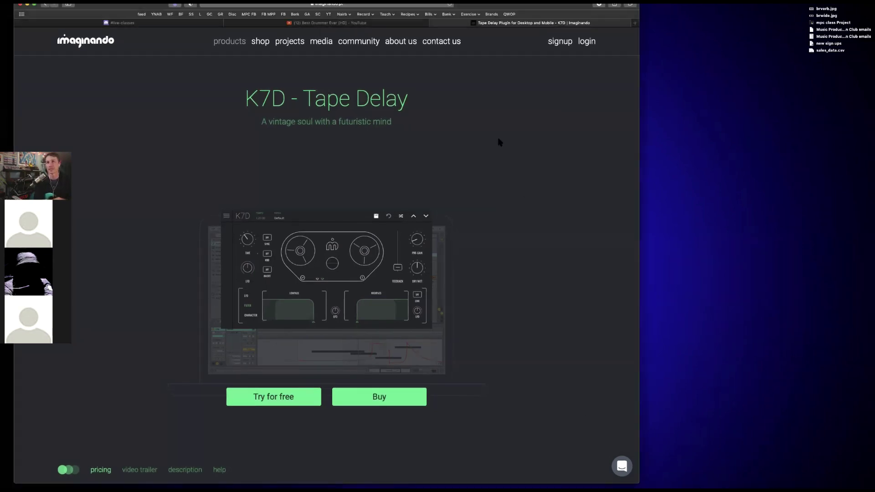